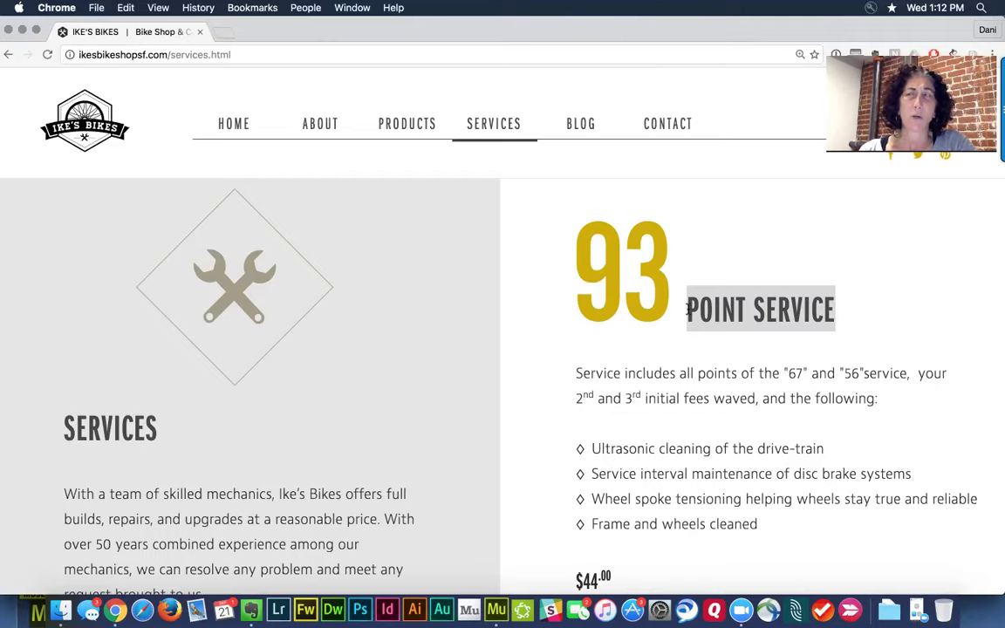
# Examine the Services page from the 93 Point Service details down to the footer and back to the page heading
pyautogui.click(746, 399)
pyautogui.scroll(-2, 747, 401)
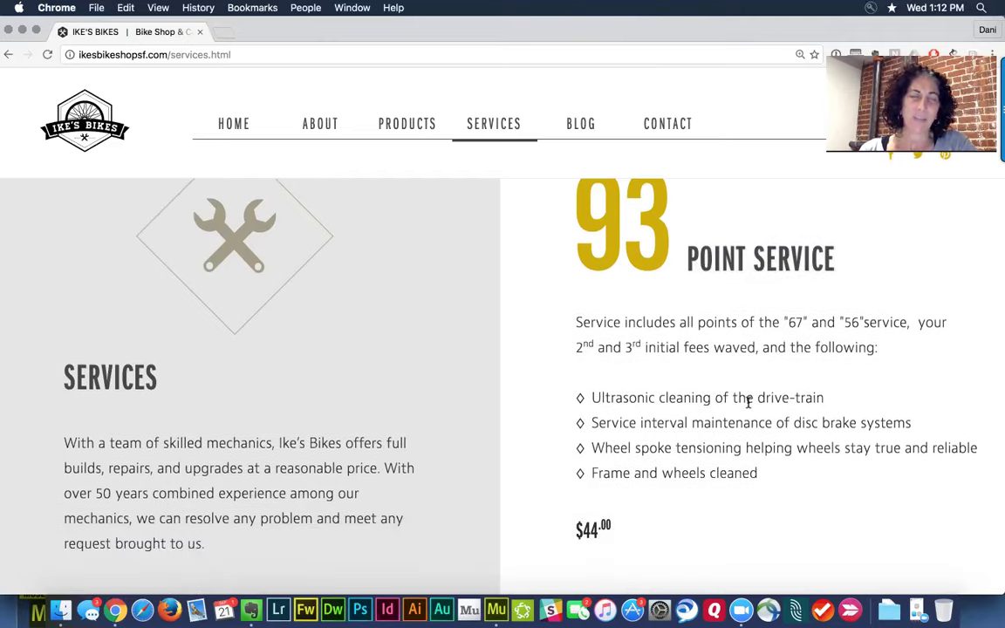
pyautogui.scroll(-2, 748, 401)
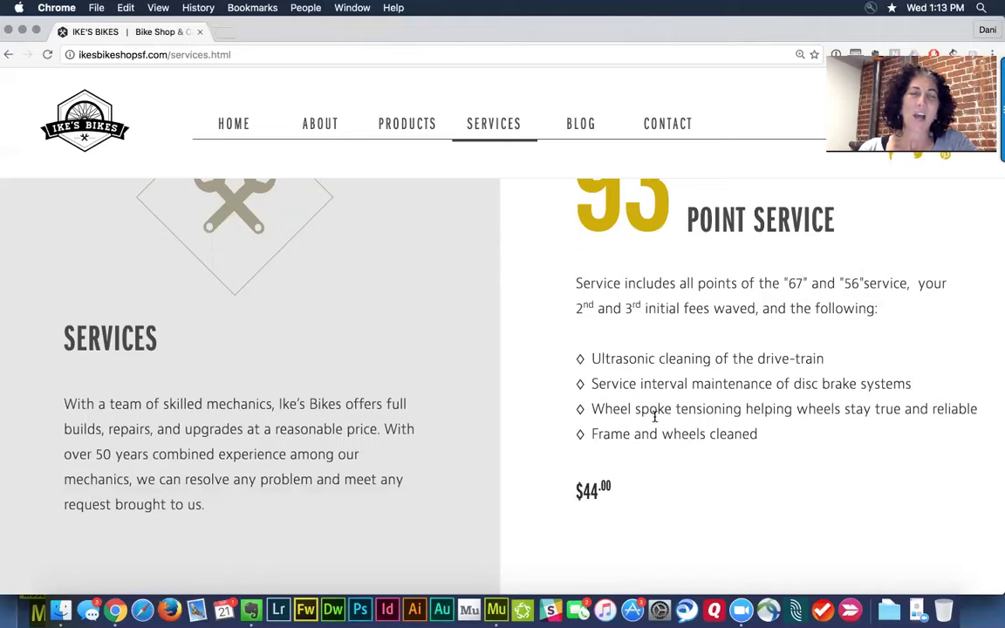
pyautogui.scroll(-2, 652, 419)
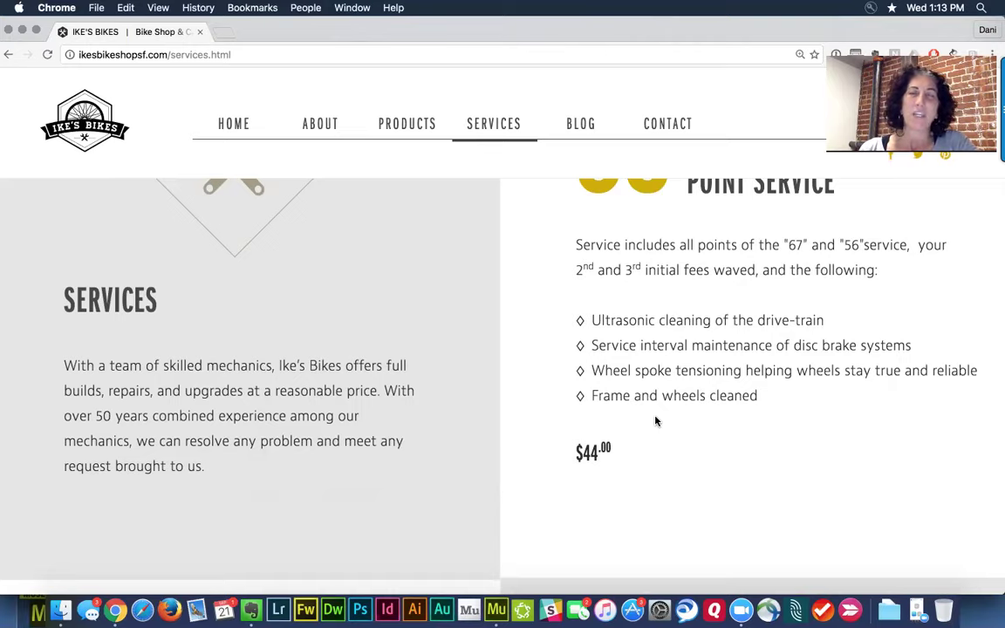
pyautogui.scroll(-10, 654, 410)
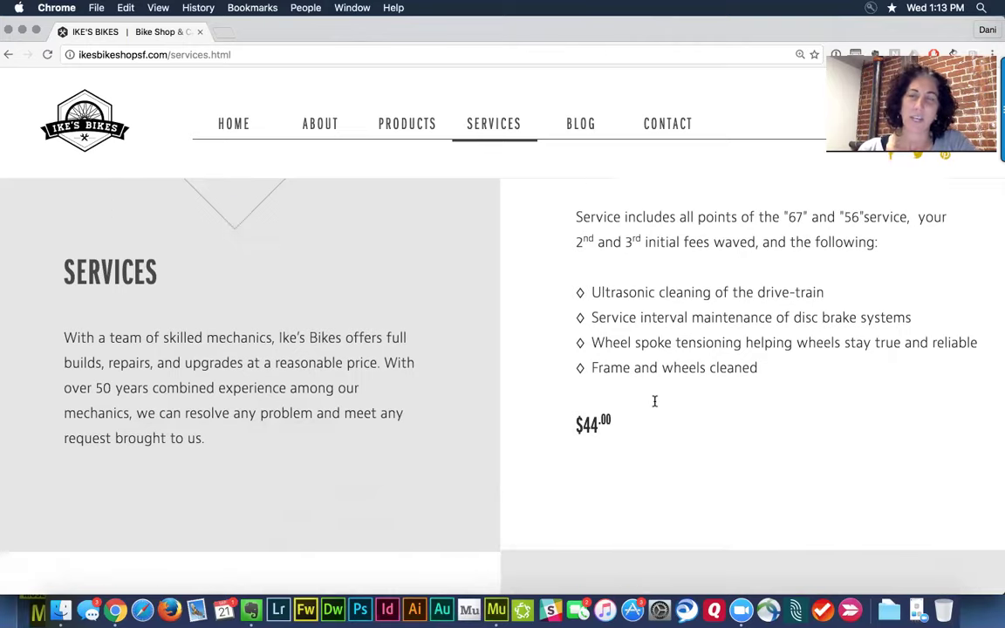
pyautogui.scroll(-10, 654, 401)
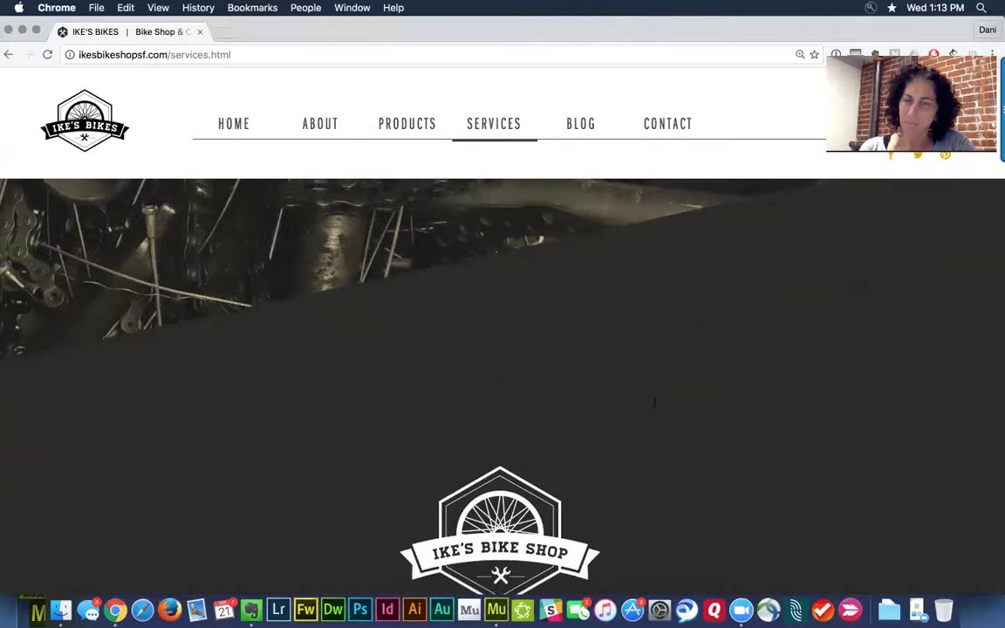
pyautogui.scroll(15, 654, 399)
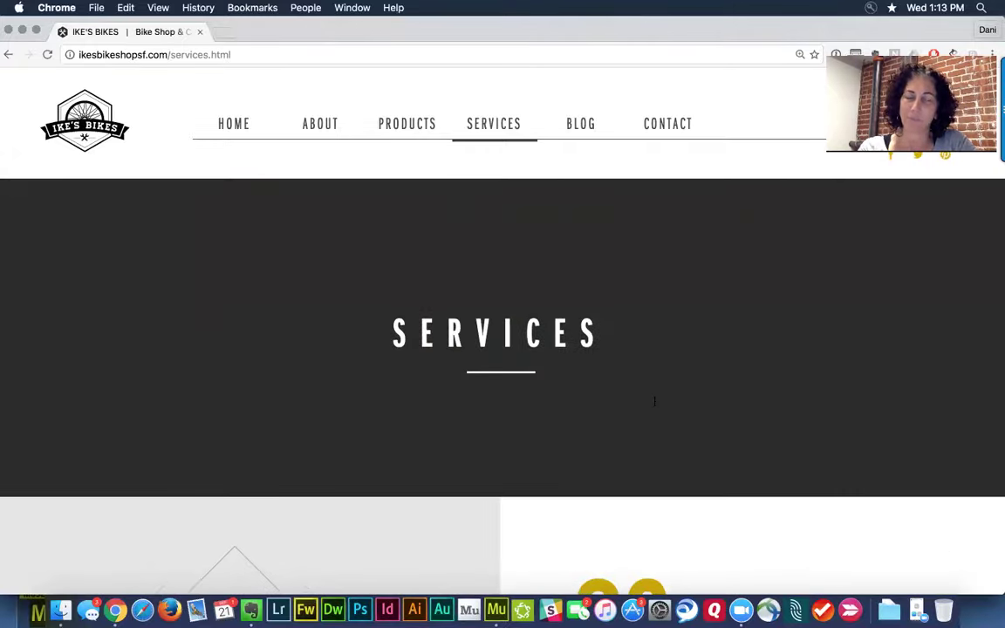
# Switch to the Muse Jam: Expressive Web Typography note in Evernote and examine its tinyurl link and topic outline
pyautogui.press('super+Tab')
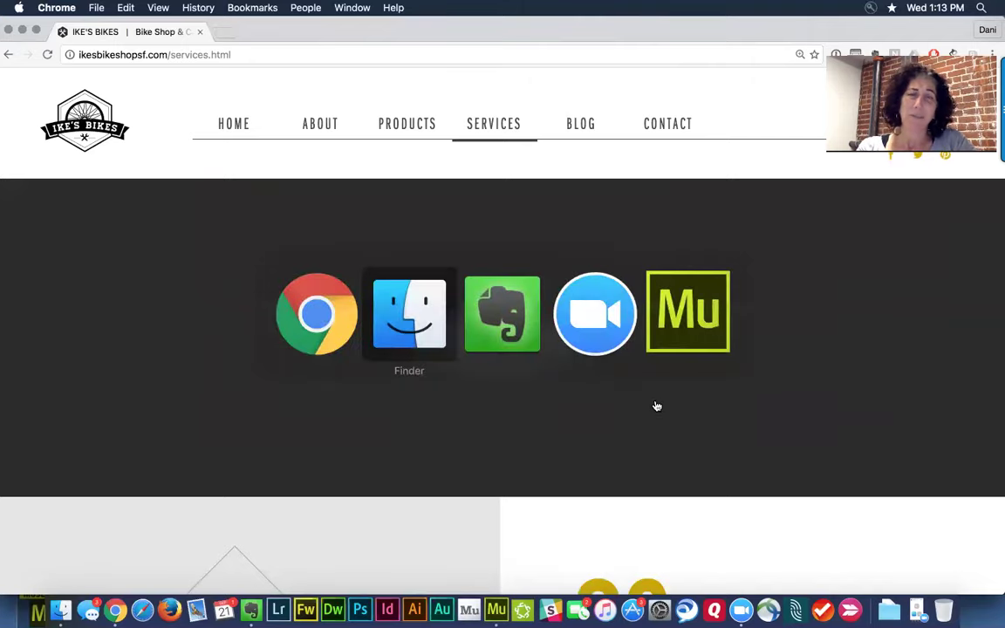
pyautogui.press('super+Tab')
pyautogui.press('super+Tab')
pyautogui.press('super+Tab')
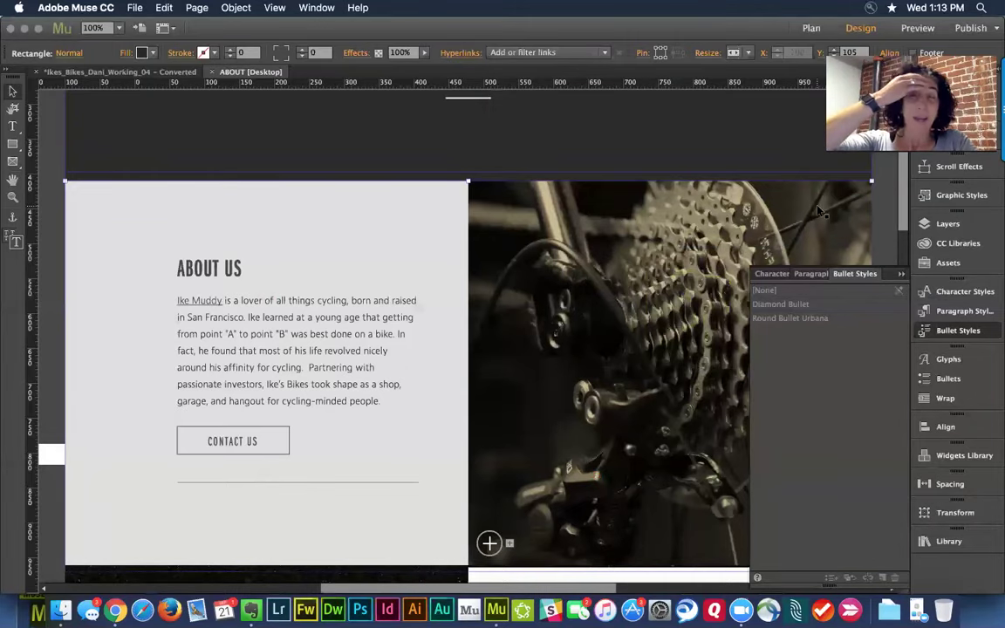
pyautogui.press('super+Tab')
pyautogui.press('super+Tab')
pyautogui.press('super+Tab')
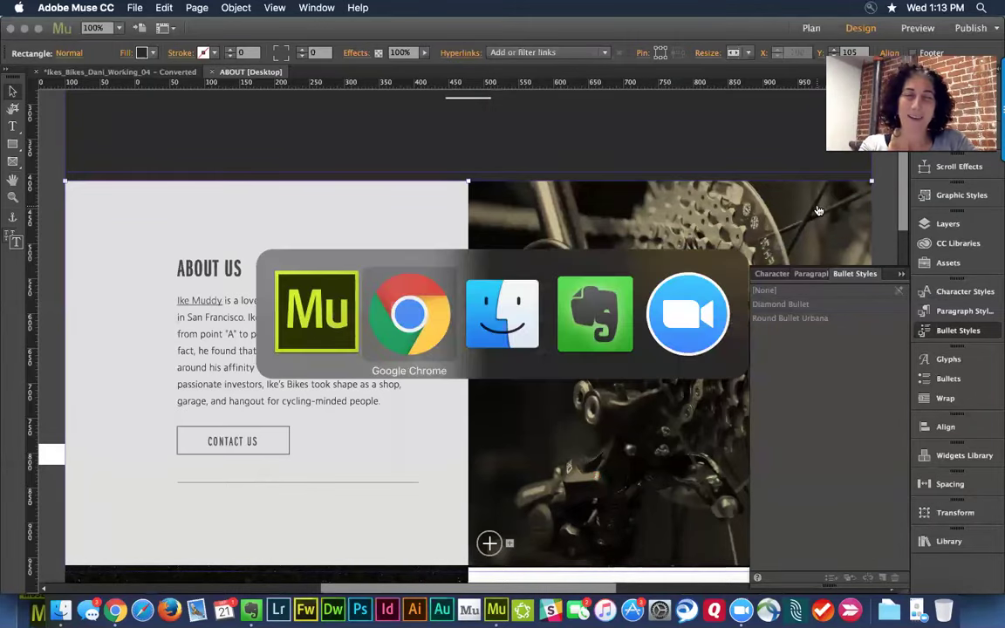
pyautogui.scroll(-1, 820, 317)
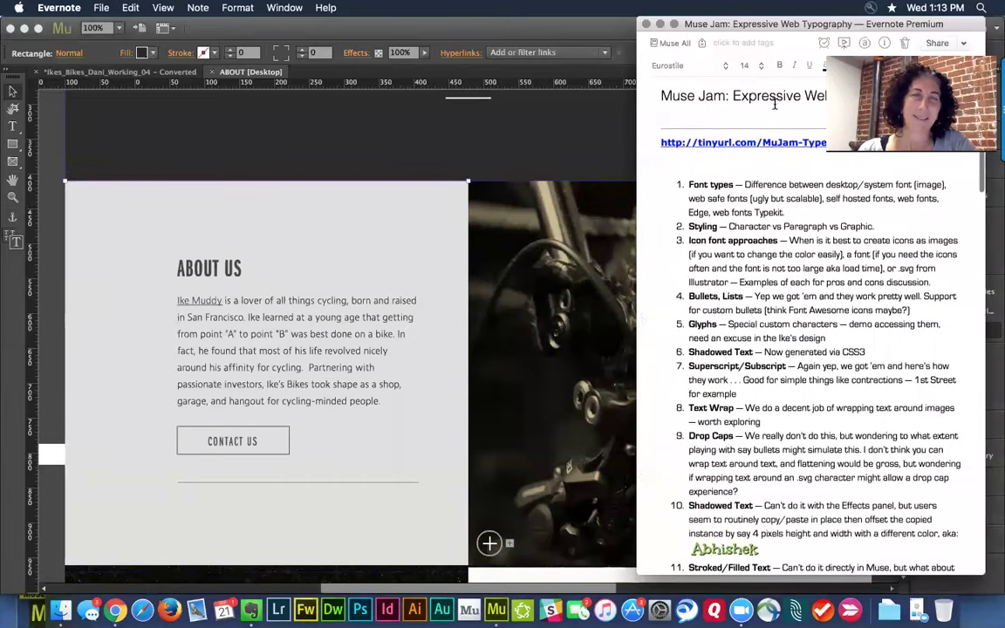
pyautogui.moveTo(777, 23); pyautogui.dragTo(737, 24)
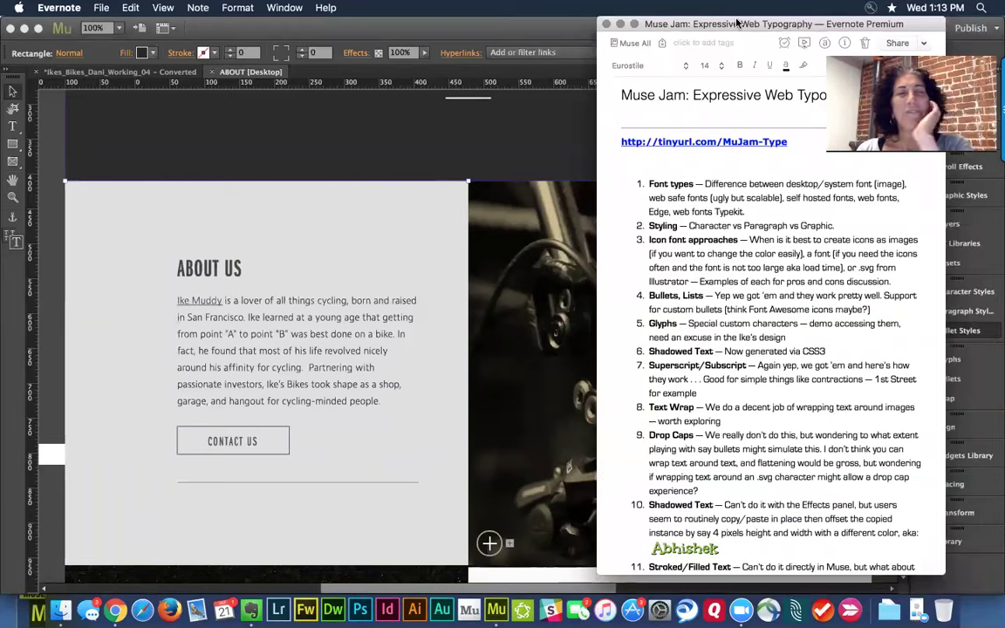
pyautogui.moveTo(796, 142); pyautogui.dragTo(720, 141)
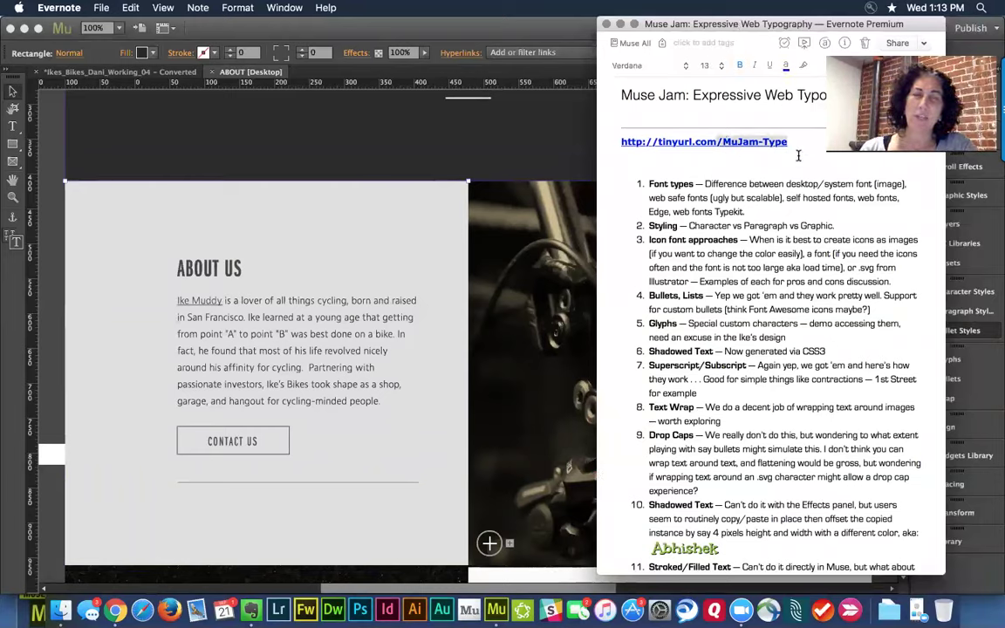
pyautogui.click(663, 150)
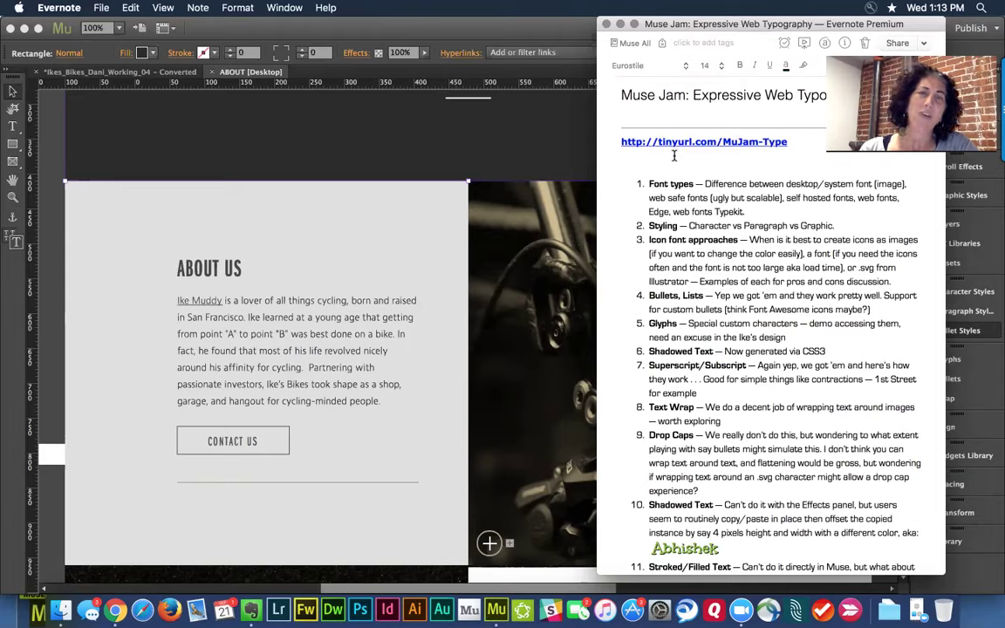
pyautogui.click(724, 162)
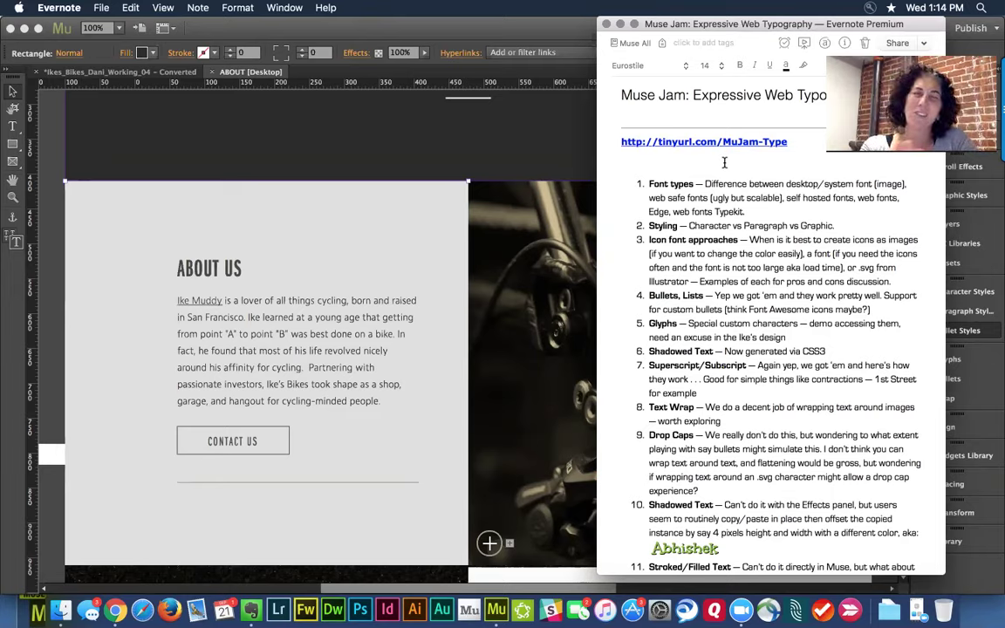
# Switch to Adobe Muse, create a new site with the default settings and open its Home page for design
pyautogui.press('super+Tab')
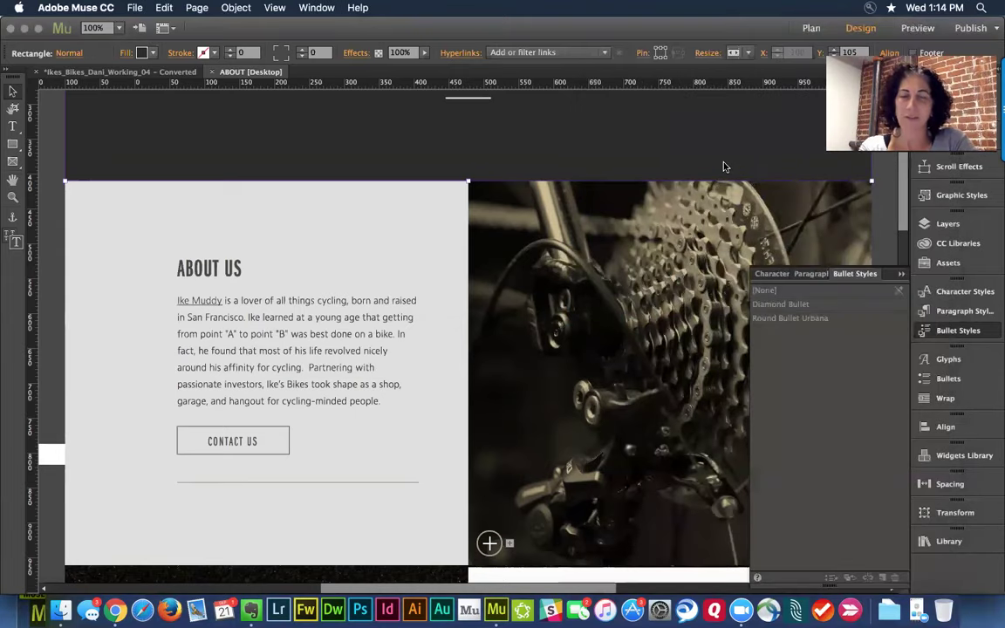
pyautogui.press('super+n')
pyautogui.press('Return')
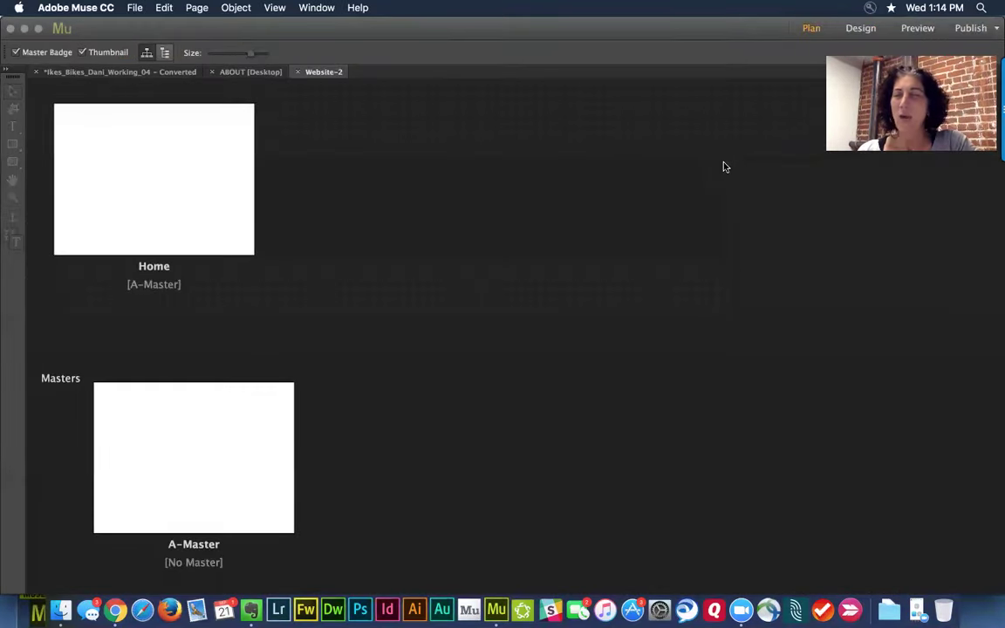
pyautogui.doubleClick(143, 177)
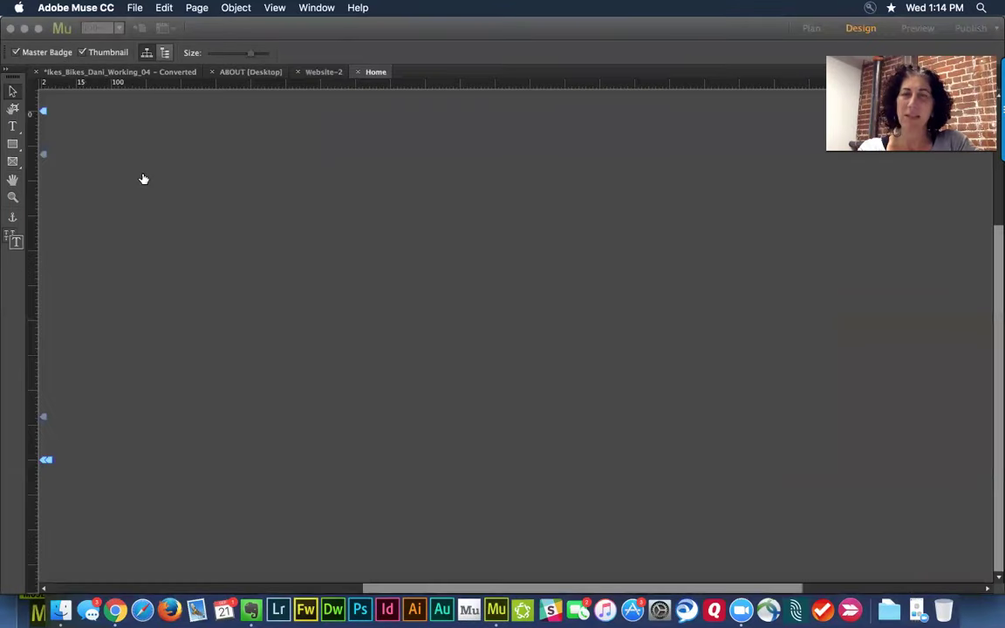
pyautogui.hscroll(4, 404, 319)
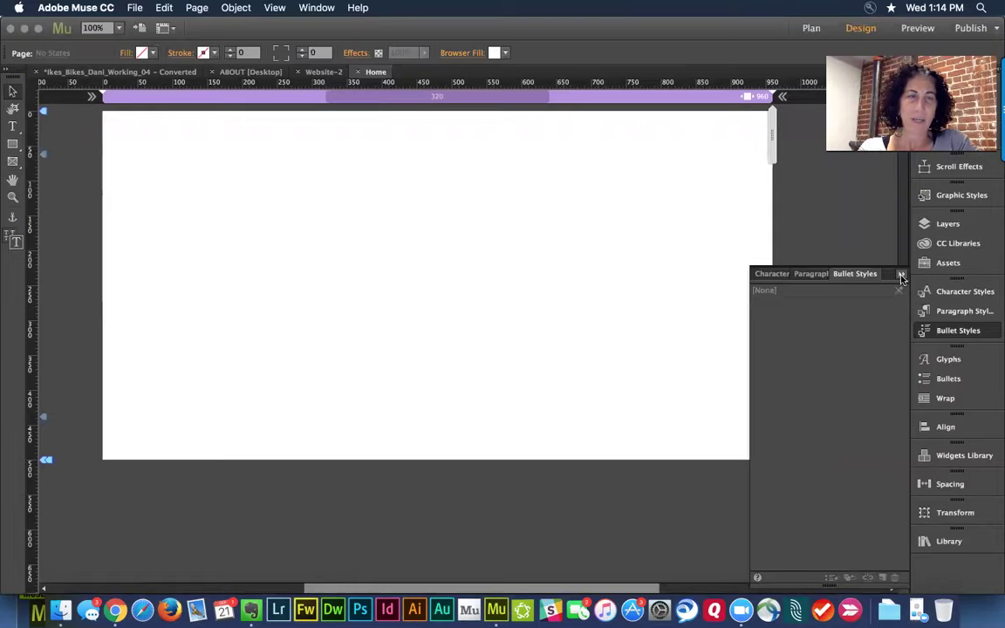
pyautogui.click(809, 247)
# Switch to Chrome, open the bike shop's home page past the mailing-list popup and view it at actual size
pyautogui.press('super+Tab')
pyautogui.press('super+Tab')
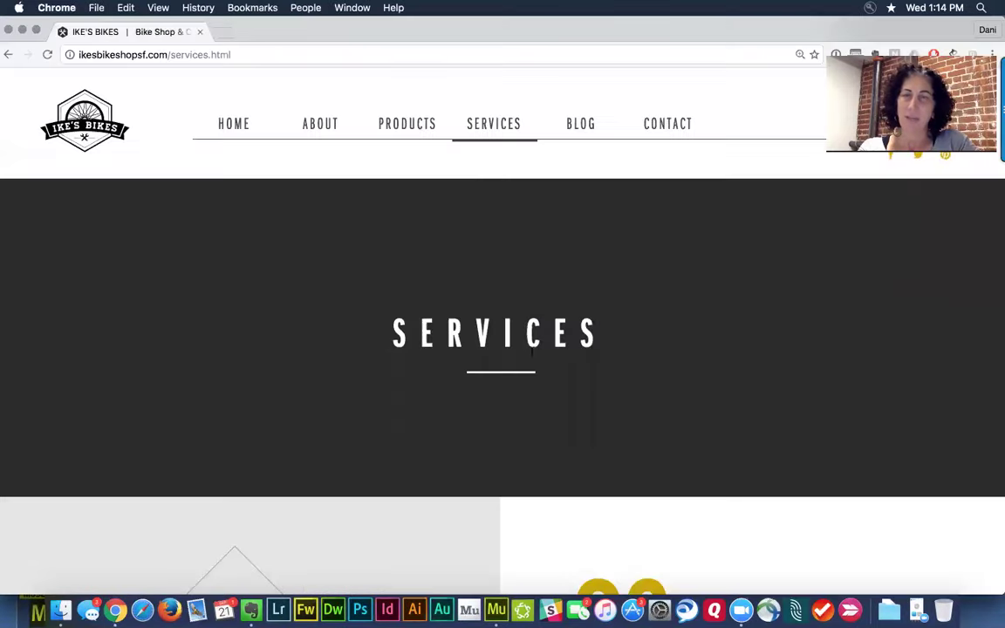
pyautogui.click(239, 121)
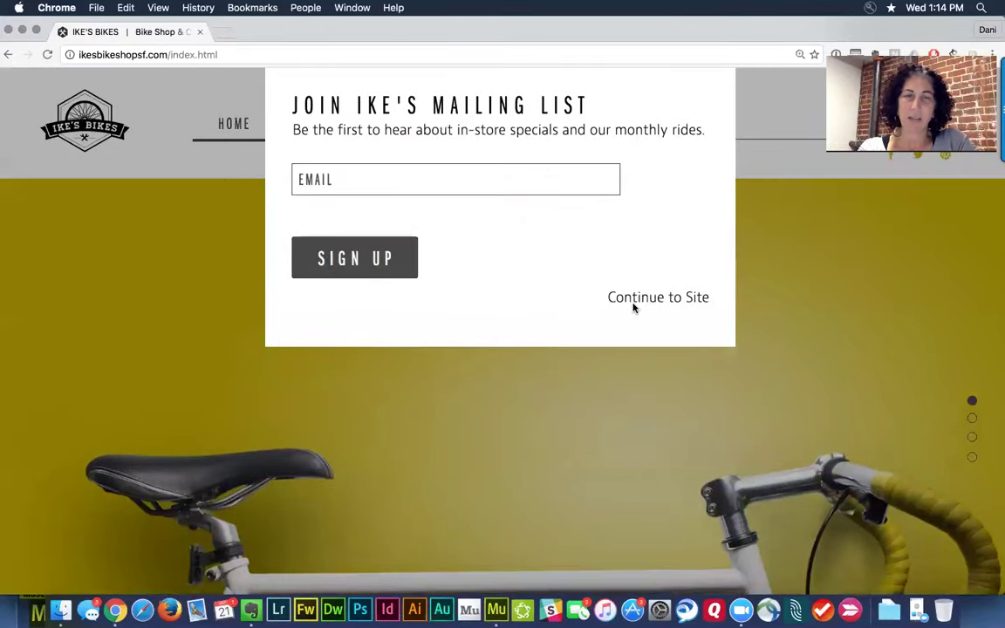
pyautogui.click(634, 302)
pyautogui.press('super+equal')
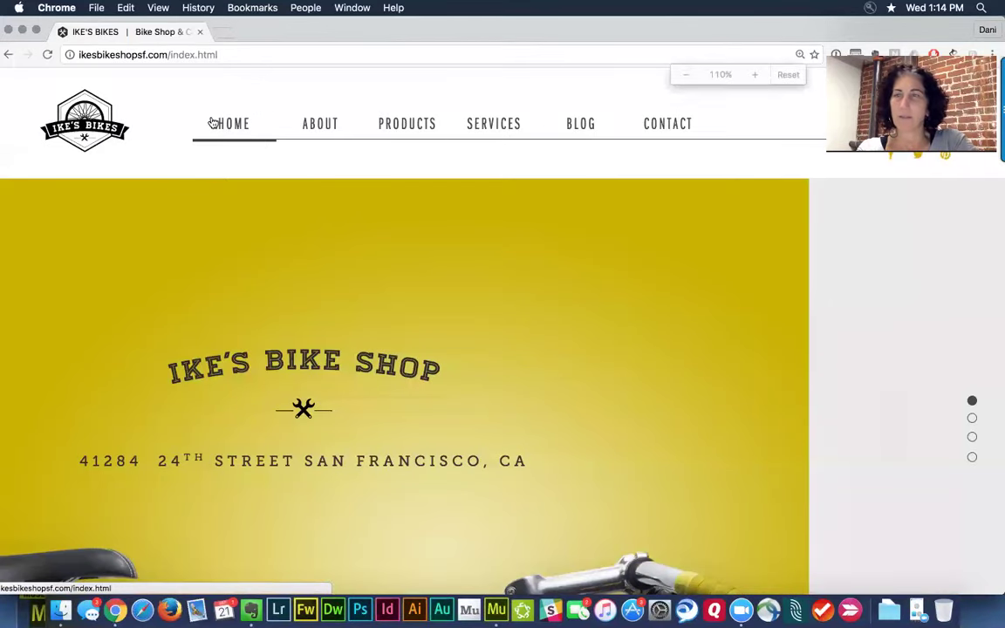
pyautogui.click(170, 9)
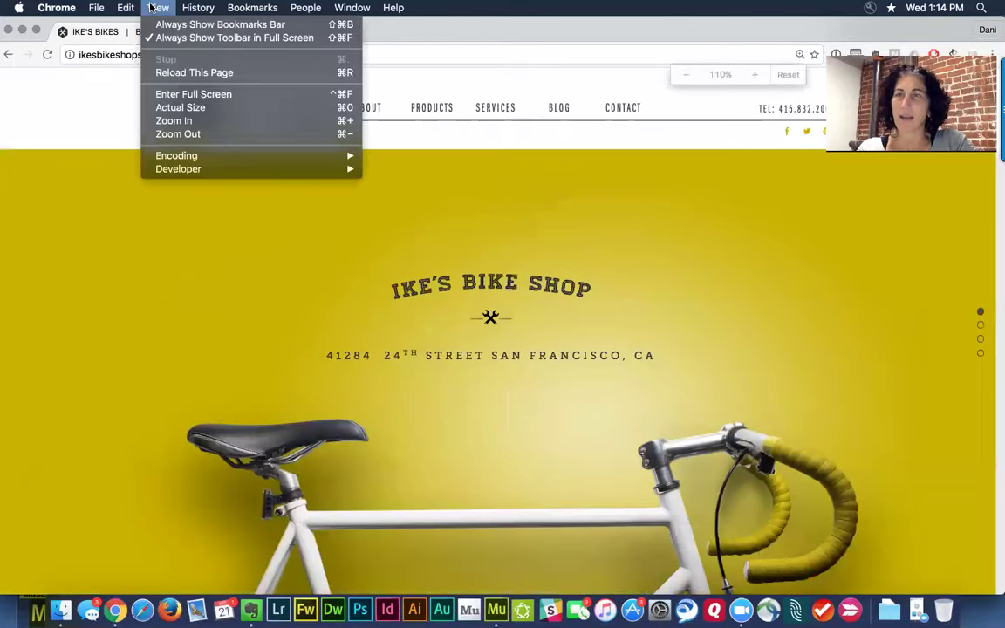
pyautogui.click(201, 106)
pyautogui.scroll(-2, 625, 285)
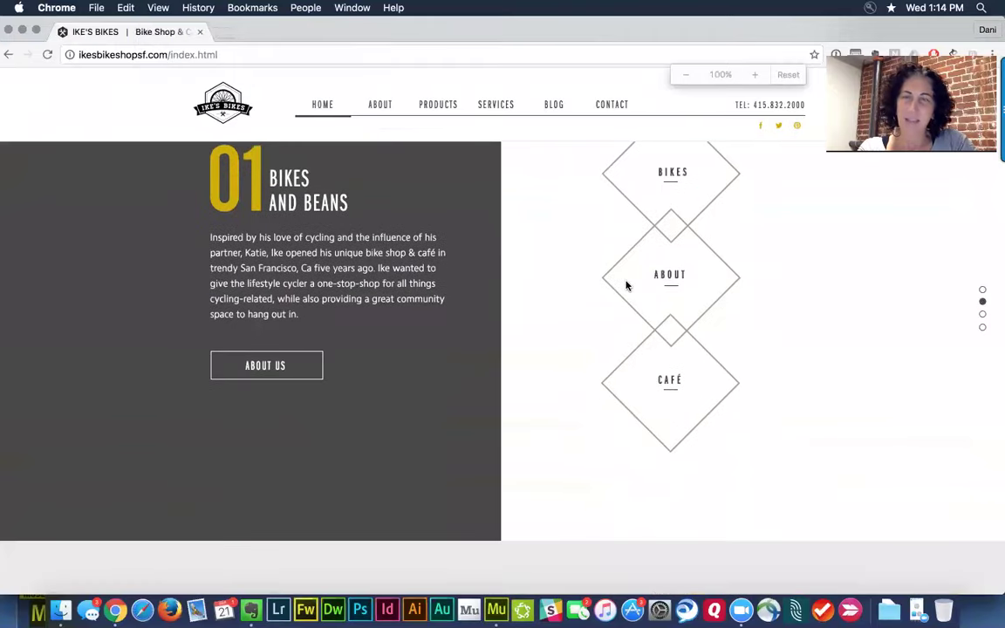
# Copy the Bikes and Beans paragraph from the website and place it as a text frame on the blank Muse page
pyautogui.moveTo(245, 175); pyautogui.dragTo(288, 224)
pyautogui.click(358, 223)
pyautogui.moveTo(309, 346); pyautogui.dragTo(258, 287)
pyautogui.click(262, 286)
pyautogui.tripleClick(271, 276)
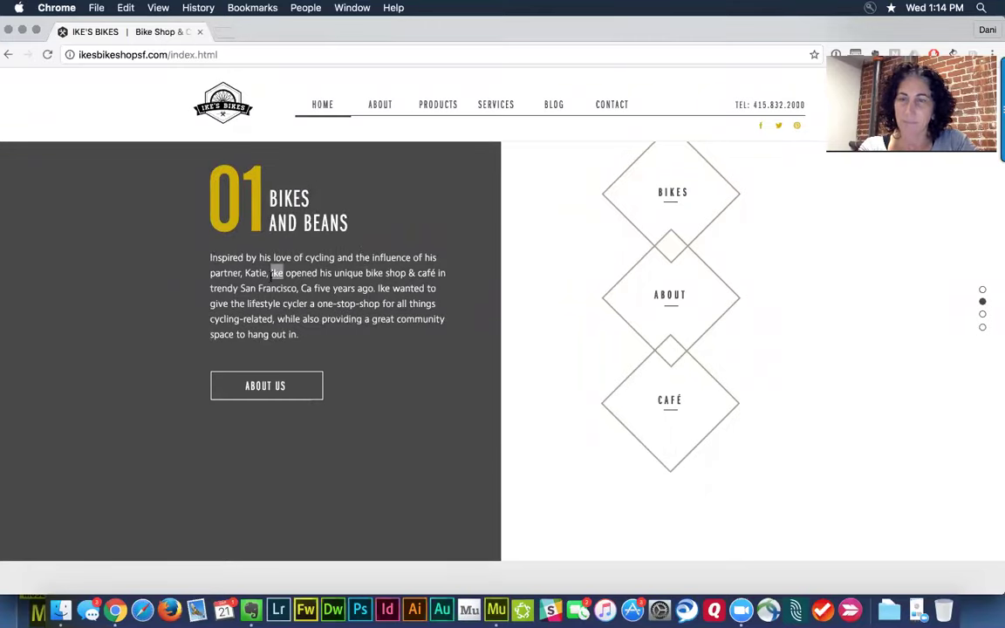
pyautogui.press('super+c')
pyautogui.press('super+Tab')
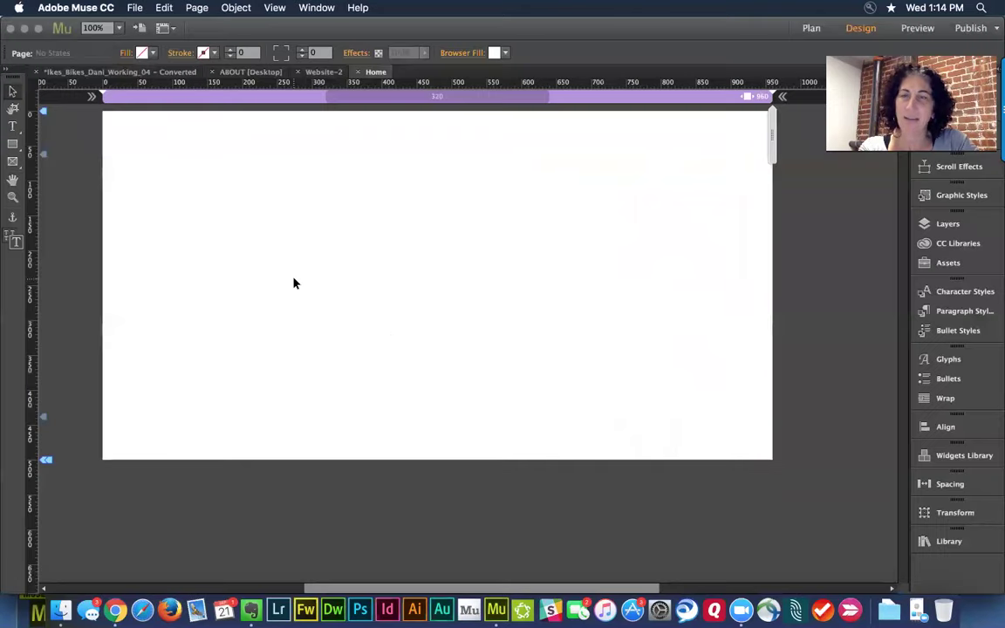
pyautogui.press('super+v')
pyautogui.moveTo(462, 354); pyautogui.dragTo(279, 208)
pyautogui.click(512, 255)
# Copy the BIKES AND BEANS heading from the website and place it as a separate text frame on the Muse page
pyautogui.press('super+Tab')
pyautogui.moveTo(359, 226); pyautogui.dragTo(271, 190)
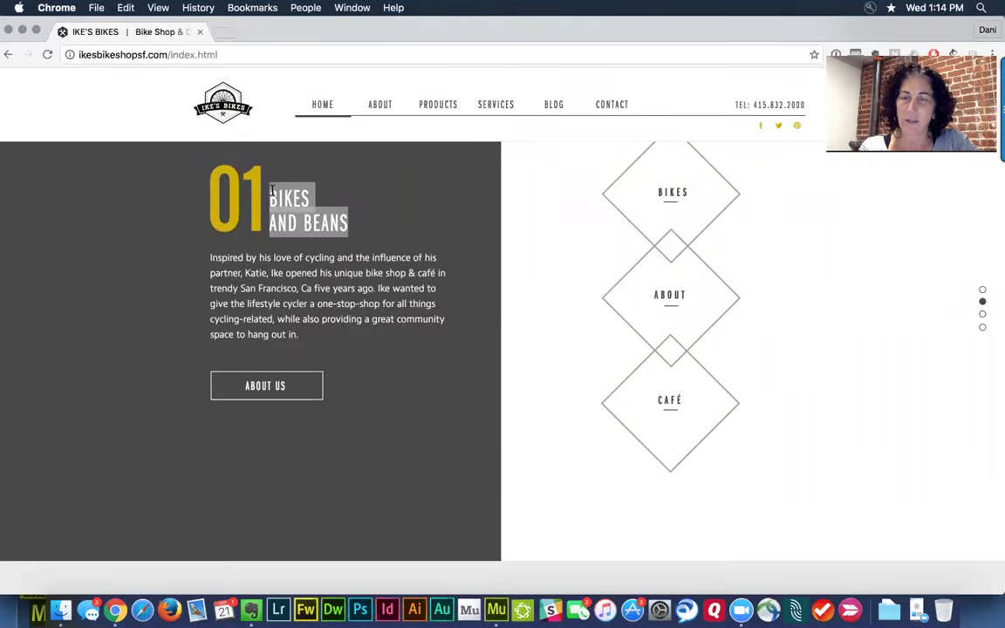
pyautogui.press('super+Tab')
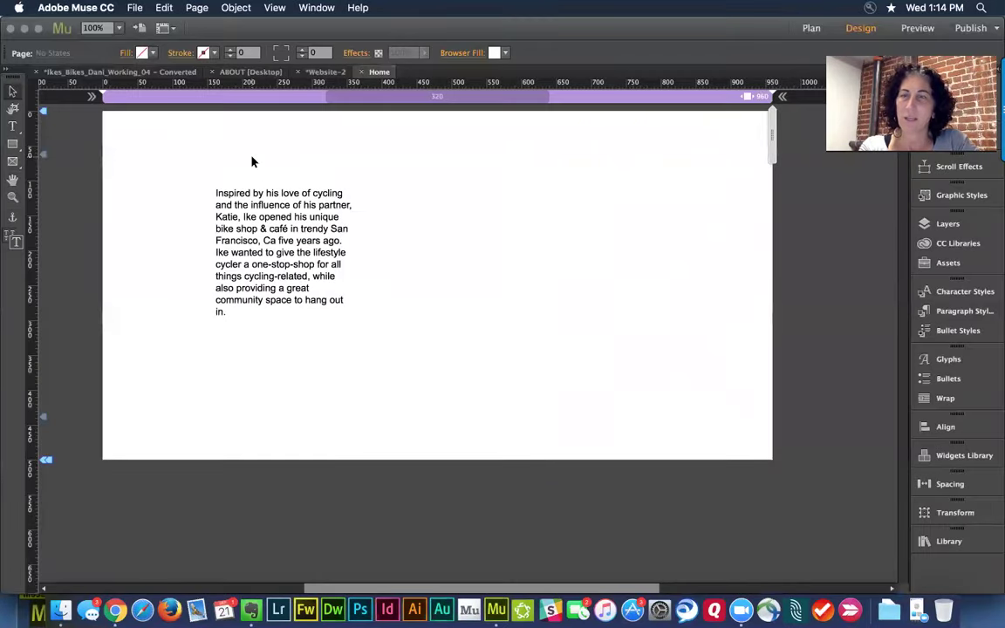
pyautogui.press('super+v')
pyautogui.moveTo(421, 349); pyautogui.dragTo(219, 154)
# Move both text frames to about X 55, with the heading at about Y 72 and the paragraph at about Y 120
pyautogui.click(219, 226)
pyautogui.moveTo(220, 227); pyautogui.dragTo(144, 235)
pyautogui.moveTo(218, 160); pyautogui.dragTo(156, 179)
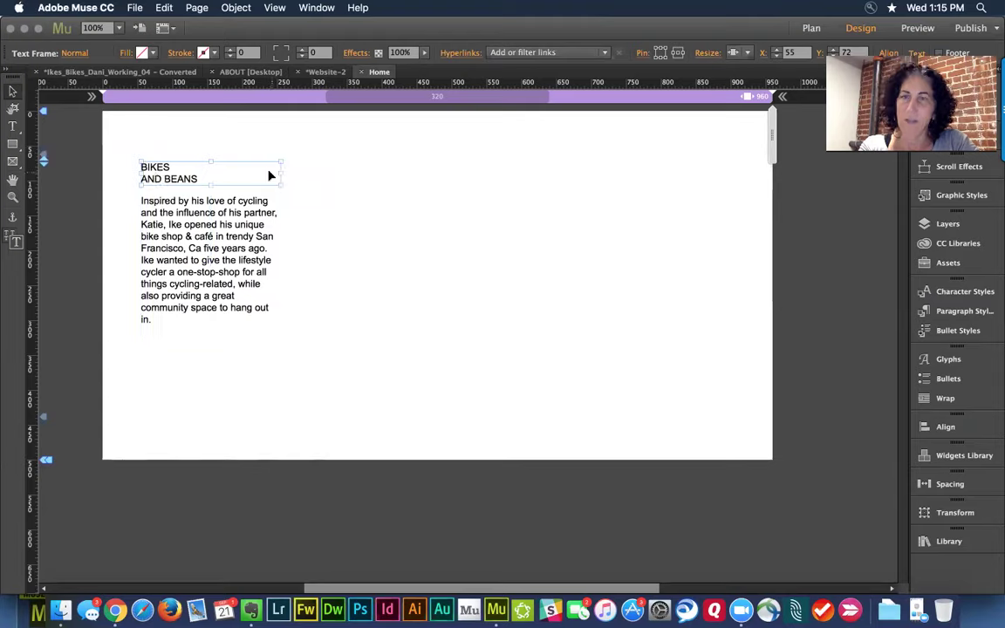
pyautogui.click(275, 267)
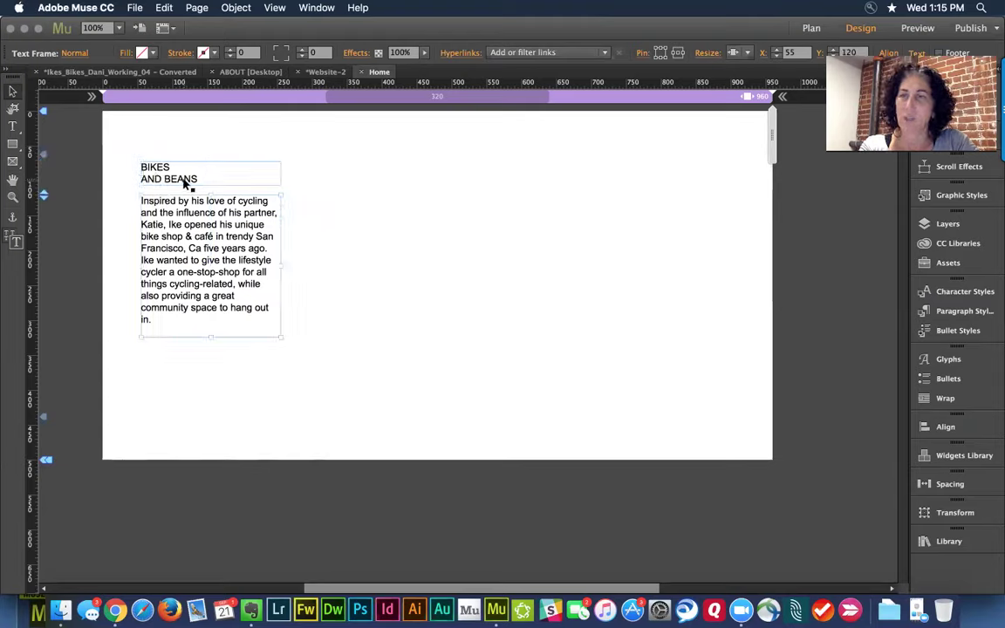
# Duplicate the heading and paragraph pair twice across the page to form three columns, the third at about X 575
pyautogui.moveTo(307, 147); pyautogui.dragTo(105, 342)
pyautogui.moveTo(197, 244); pyautogui.dragTo(384, 248)
pyautogui.click(560, 173)
pyautogui.moveTo(560, 173); pyautogui.dragTo(590, 255)
pyautogui.moveTo(563, 151); pyautogui.dragTo(558, 257)
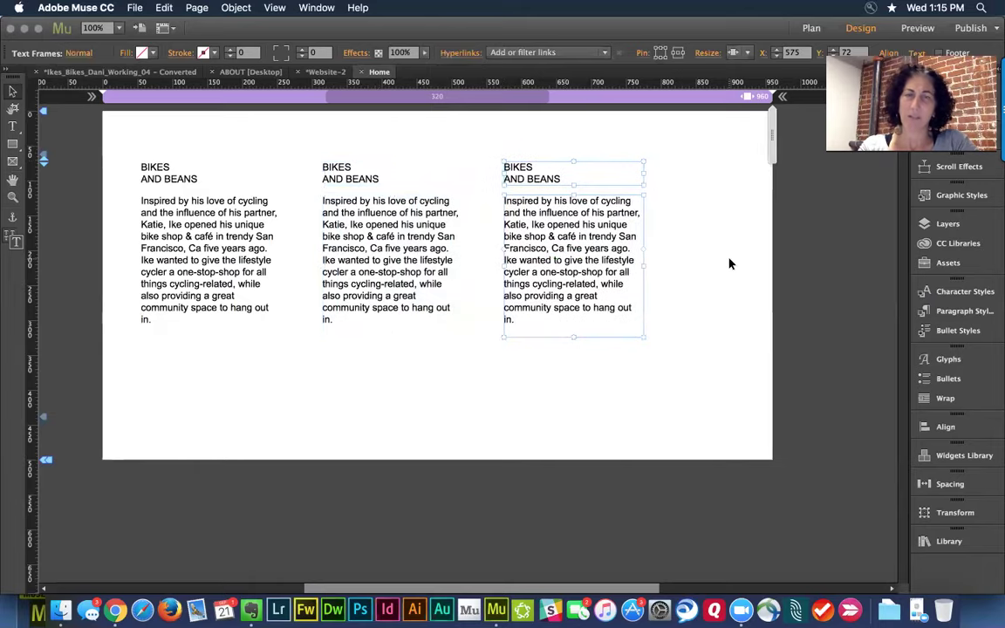
pyautogui.click(730, 263)
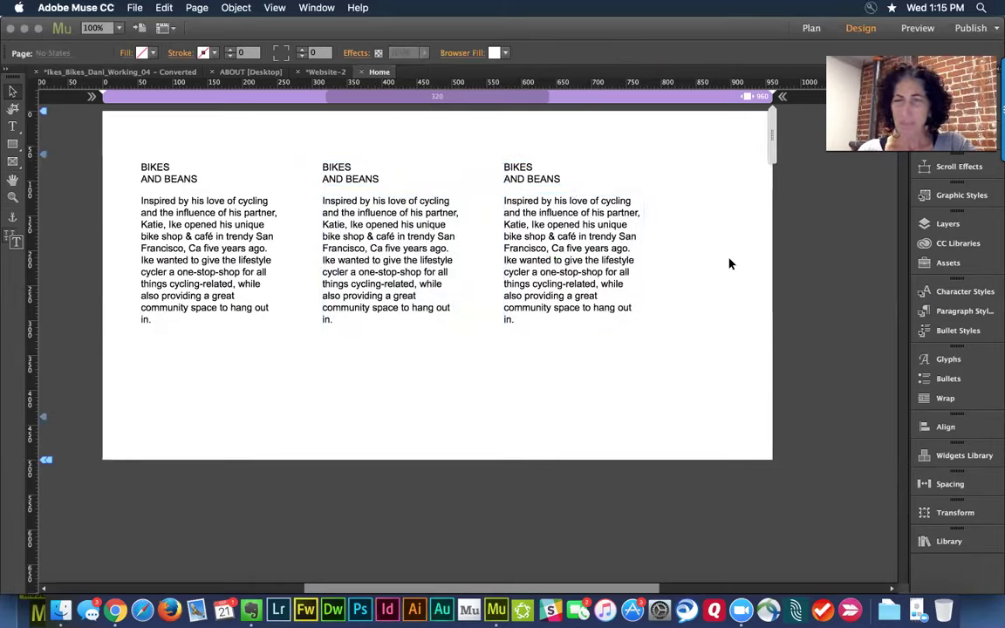
# Increase the text size of the three BIKES AND BEANS headings together by two increments
pyautogui.click(208, 169)
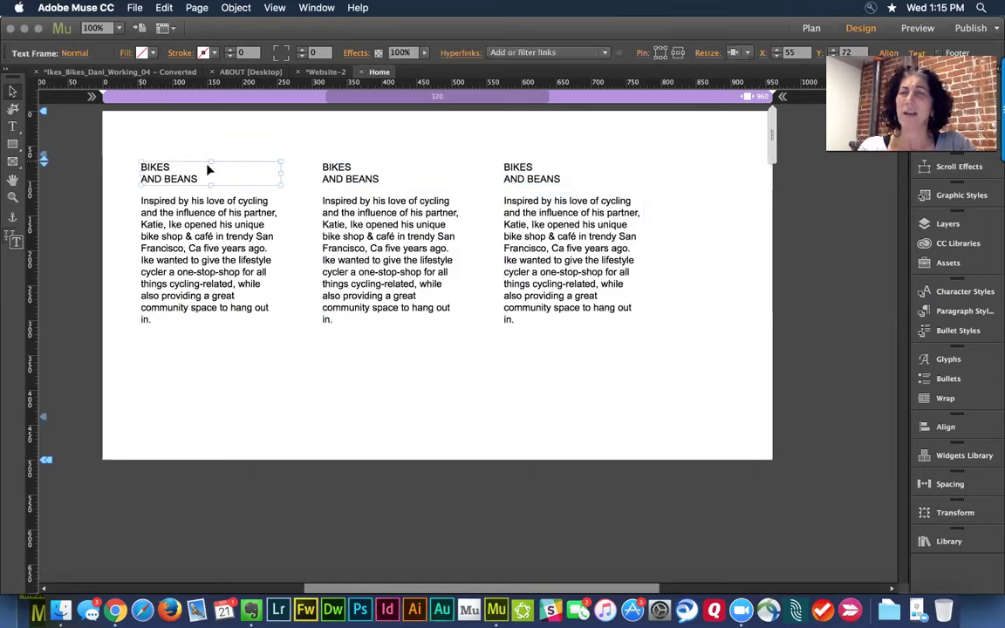
pyautogui.keyDown('shift'); pyautogui.click(376, 177); pyautogui.keyUp('shift')
pyautogui.keyDown('shift'); pyautogui.click(514, 168); pyautogui.keyUp('shift')
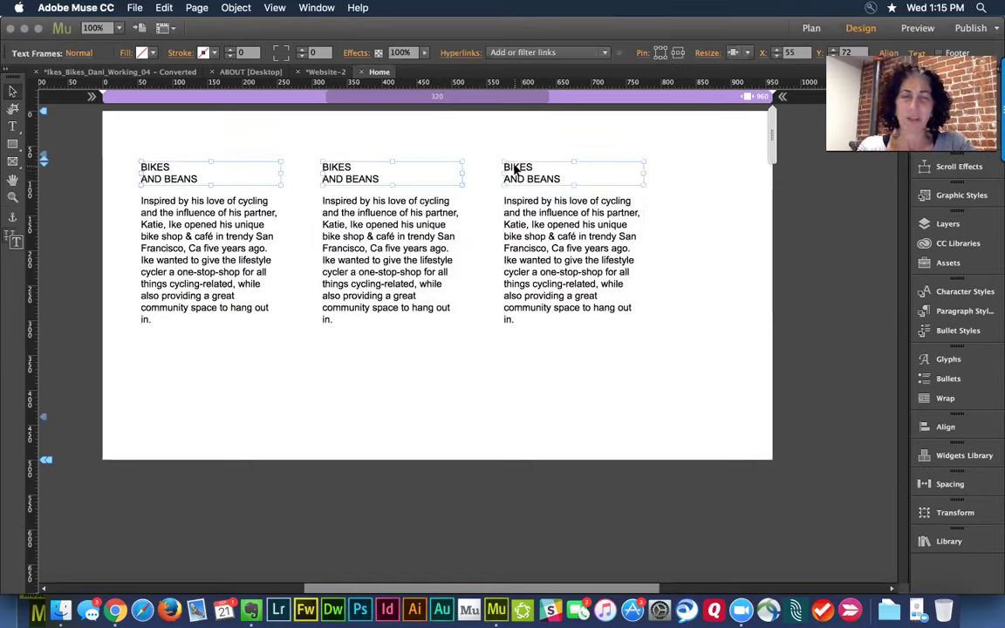
pyautogui.press('super+shift+period')
pyautogui.press('super+shift+period')
pyautogui.click(523, 212)
pyautogui.keyDown('shift'); pyautogui.click(361, 225); pyautogui.keyUp('shift')
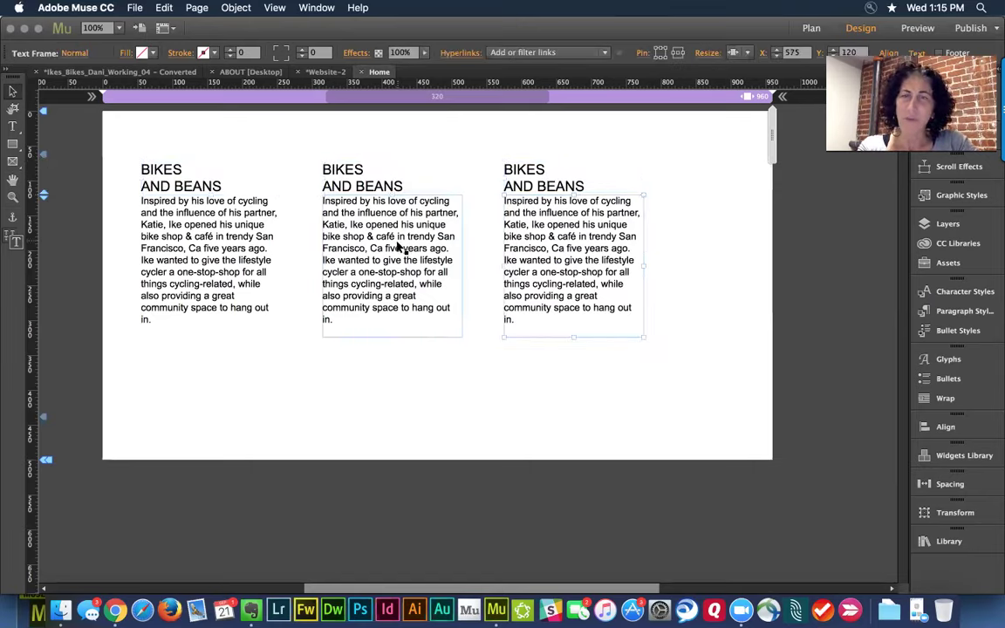
pyautogui.keyDown('shift'); pyautogui.click(225, 211); pyautogui.keyUp('shift')
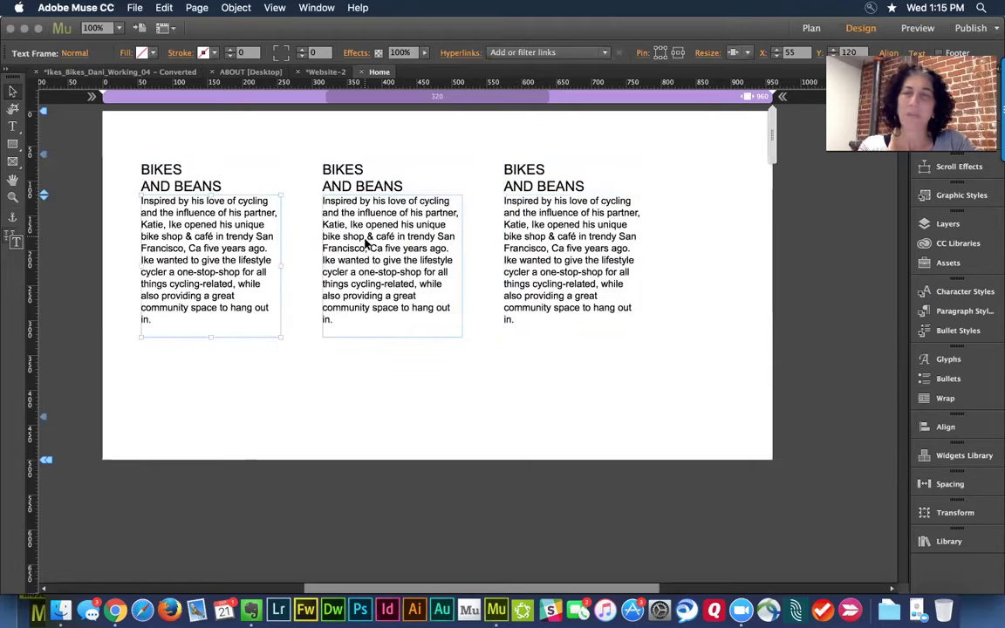
pyautogui.press('Down')
pyautogui.press('Down')
pyautogui.press('Down')
pyautogui.press('Down')
pyautogui.press('Down')
pyautogui.press('Down')
pyautogui.press('Down')
pyautogui.press('Down')
pyautogui.press('Up')
pyautogui.press('Up')
pyautogui.press('Up')
pyautogui.press('Up')
pyautogui.press('Up')
pyautogui.press('Up')
pyautogui.press('Up')
pyautogui.press('Up')
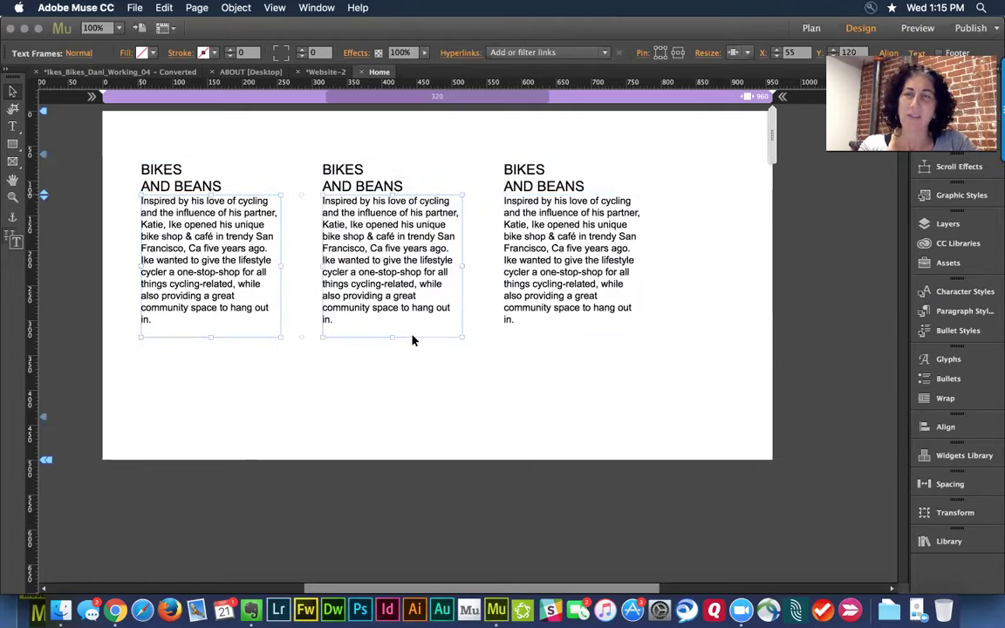
# Move the three body paragraphs down together to about Y 135 to leave space below the enlarged headings
pyautogui.click(408, 381)
pyautogui.click(251, 273)
pyautogui.keyDown('shift'); pyautogui.click(347, 264); pyautogui.keyUp('shift')
pyautogui.keyDown('shift'); pyautogui.click(545, 271); pyautogui.keyUp('shift')
pyautogui.moveTo(545, 271); pyautogui.dragTo(546, 281)
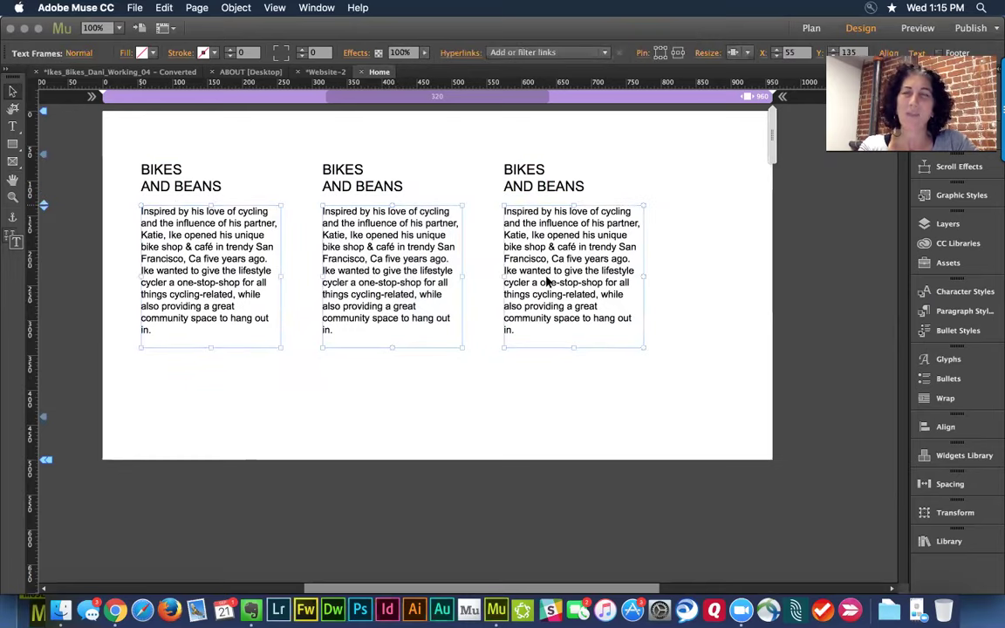
pyautogui.click(755, 295)
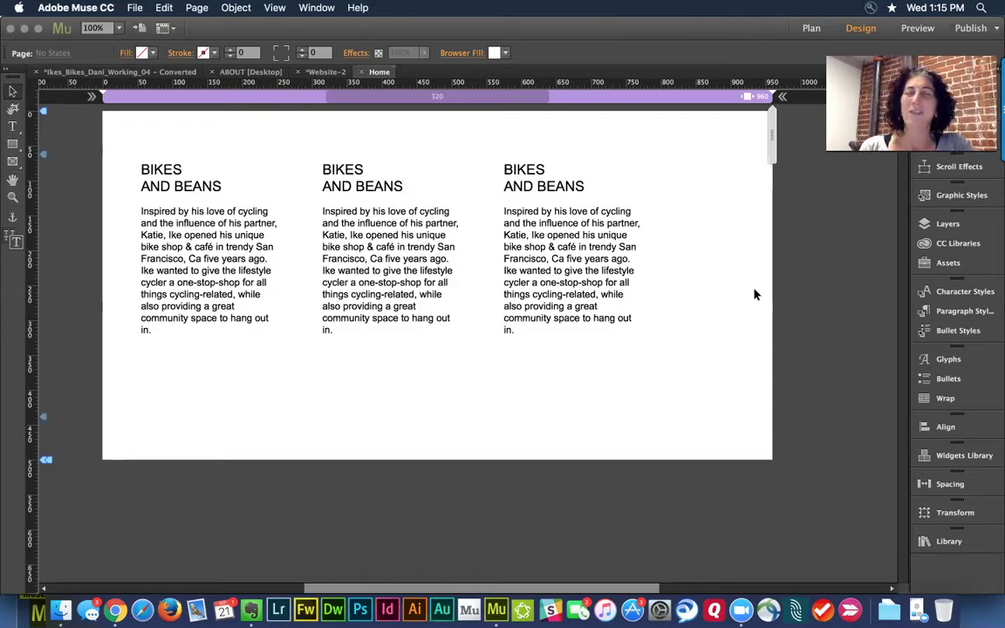
# Set the first column's heading and paragraph to the standard font Georgia
pyautogui.click(188, 185)
pyautogui.keyDown('shift'); pyautogui.click(179, 209); pyautogui.keyUp('shift')
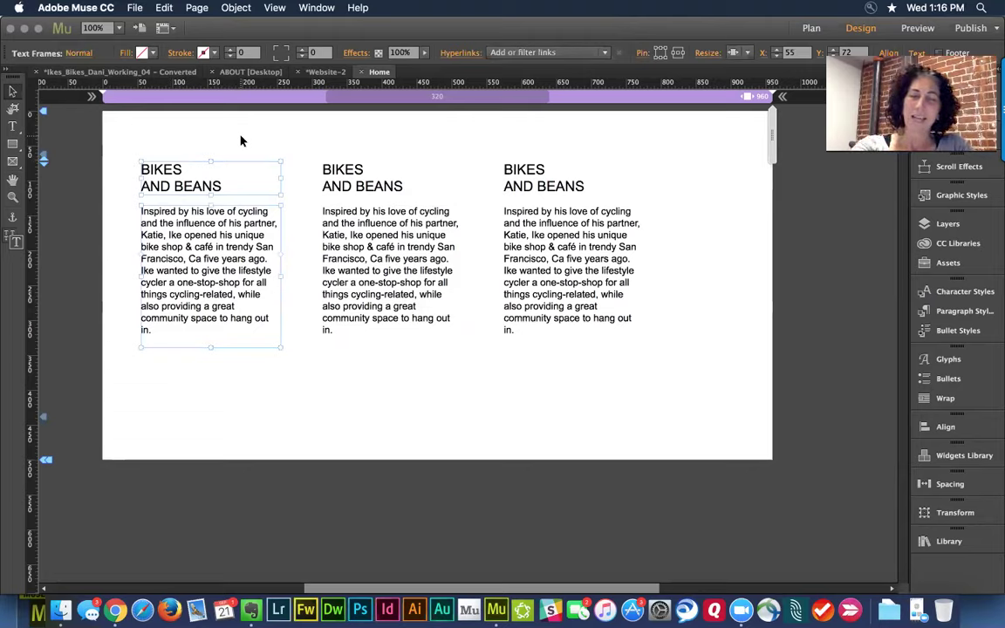
pyautogui.press('t')
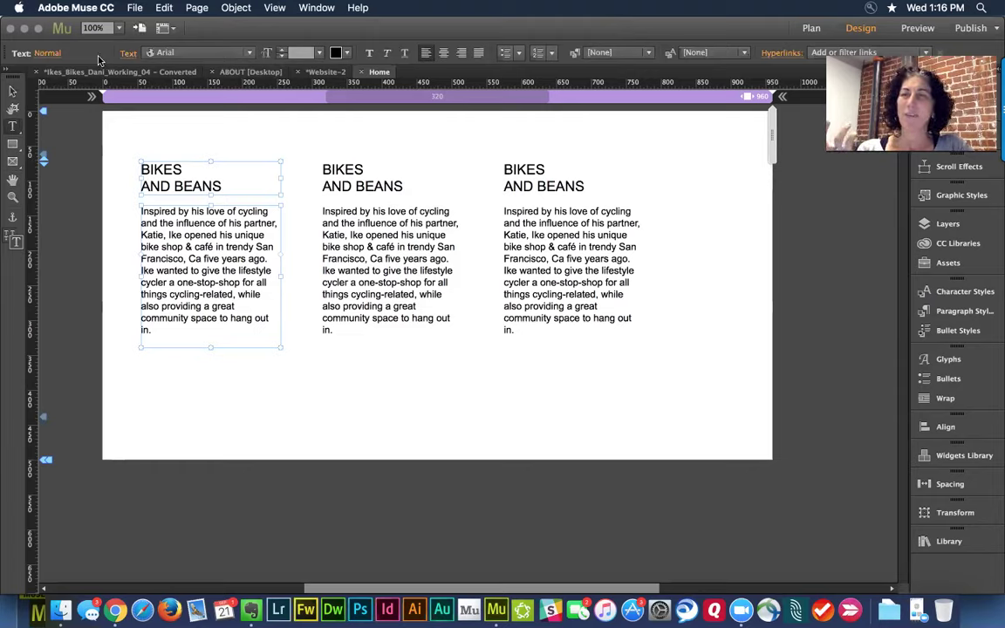
pyautogui.click(175, 54)
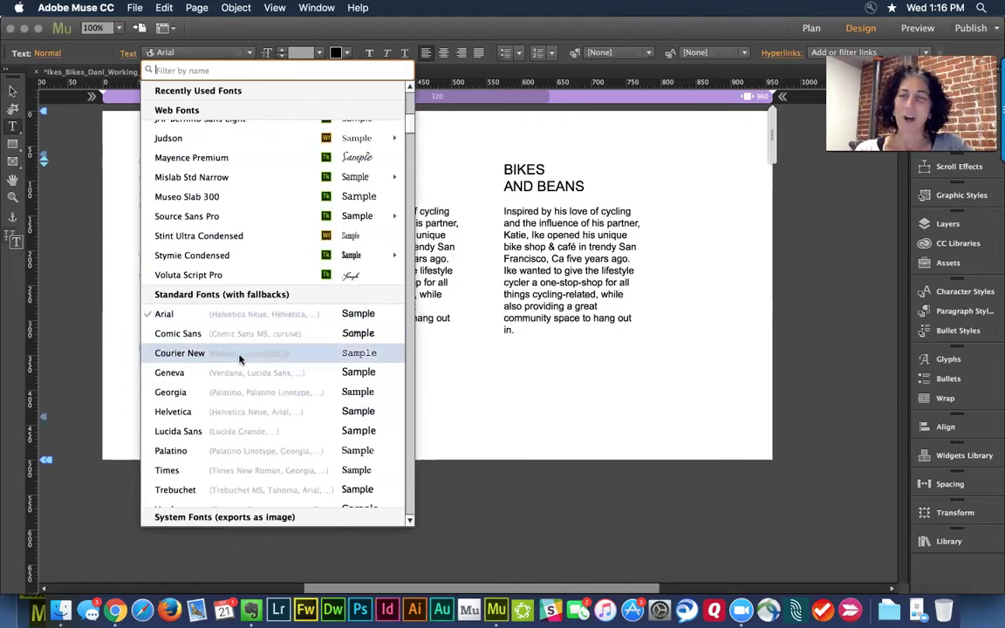
pyautogui.scroll(-5, 296, 402)
pyautogui.scroll(5, 296, 402)
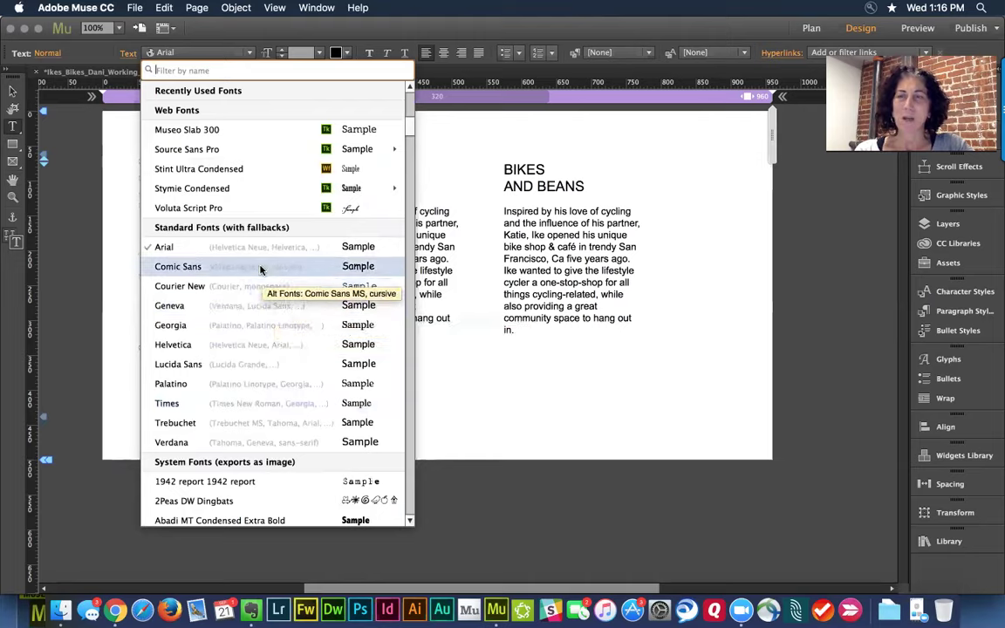
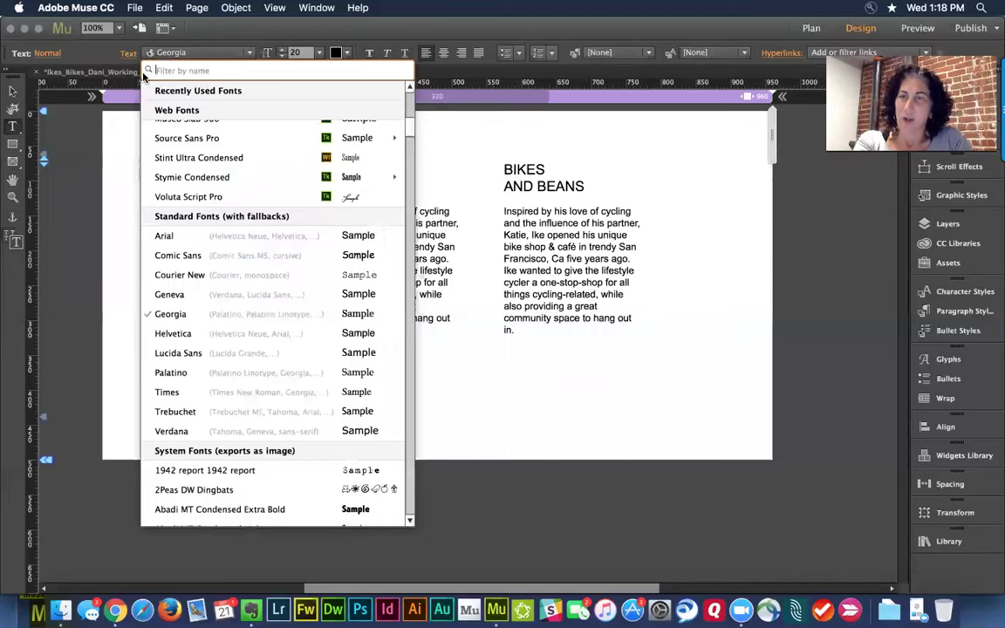
# Replace the first column's heading text with "Standard Font"
pyautogui.click(144, 166)
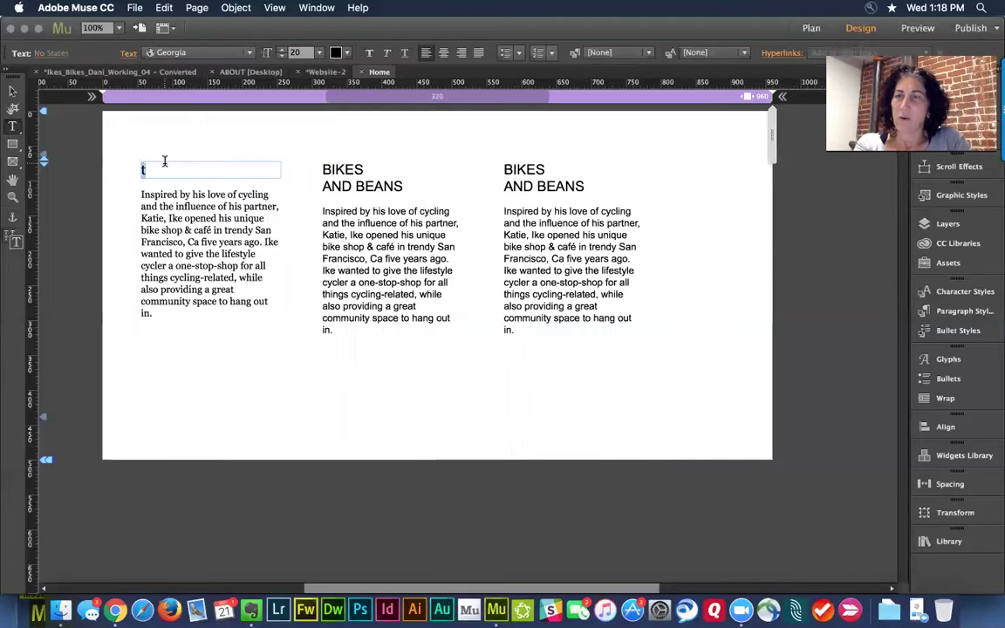
pyautogui.write('Standard Font')
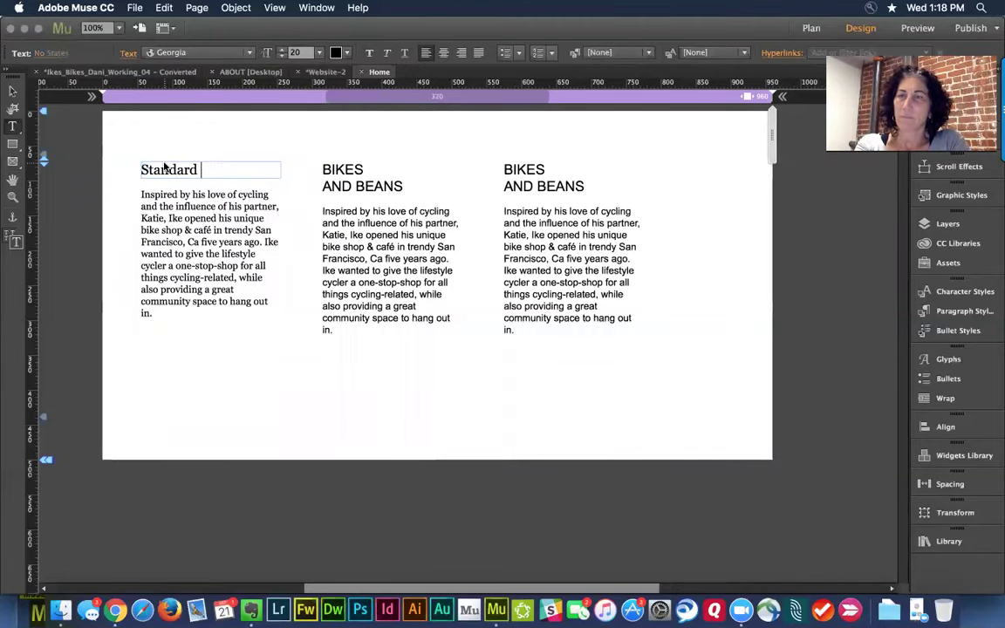
pyautogui.click(10, 91)
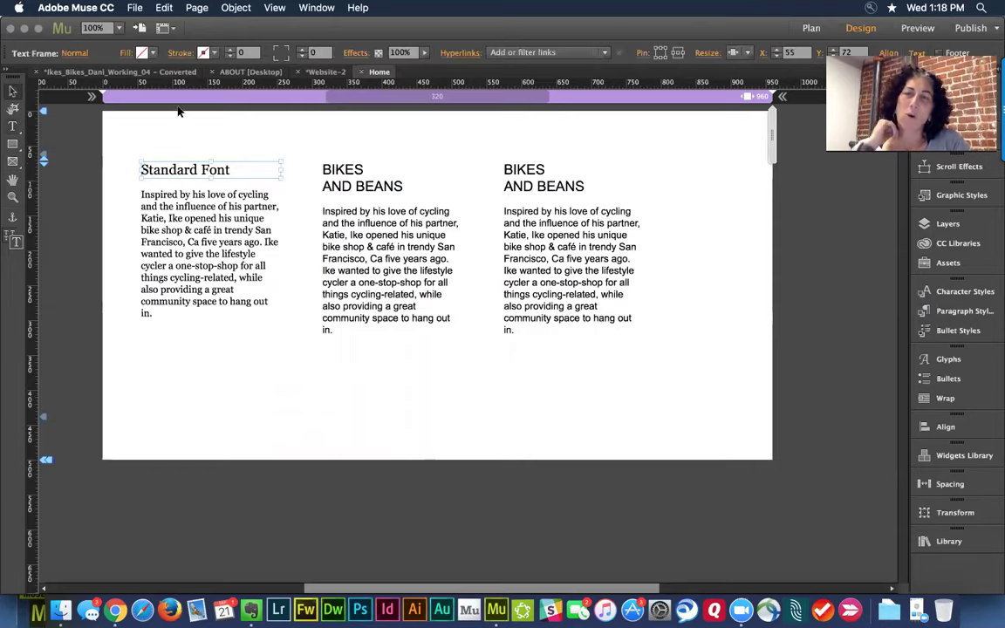
pyautogui.click(294, 133)
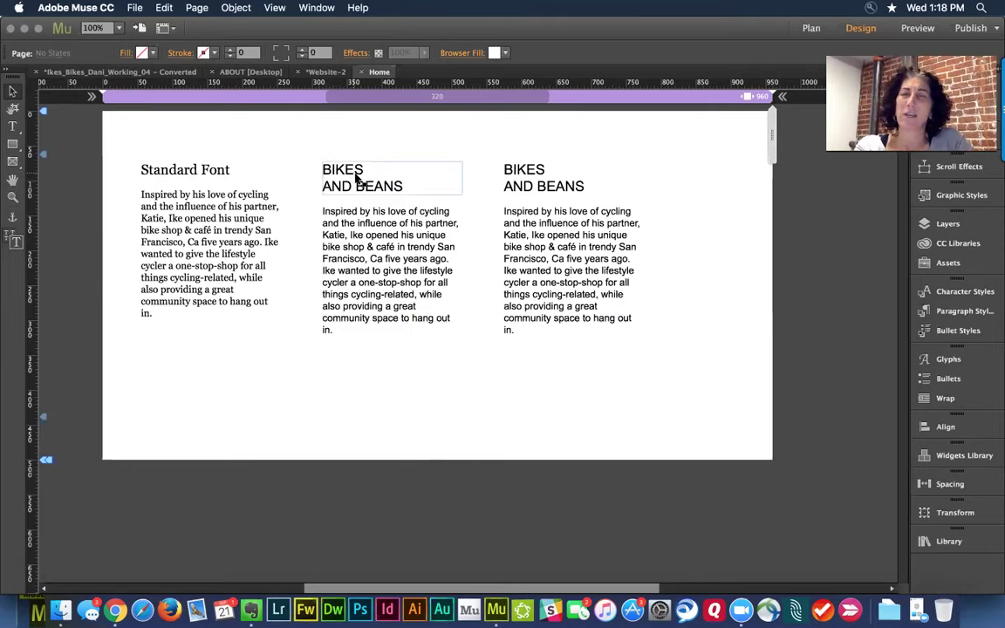
# Set the second column's heading and paragraph to the system font Bodoni 72 Oldstyle Bold
pyautogui.click(376, 247)
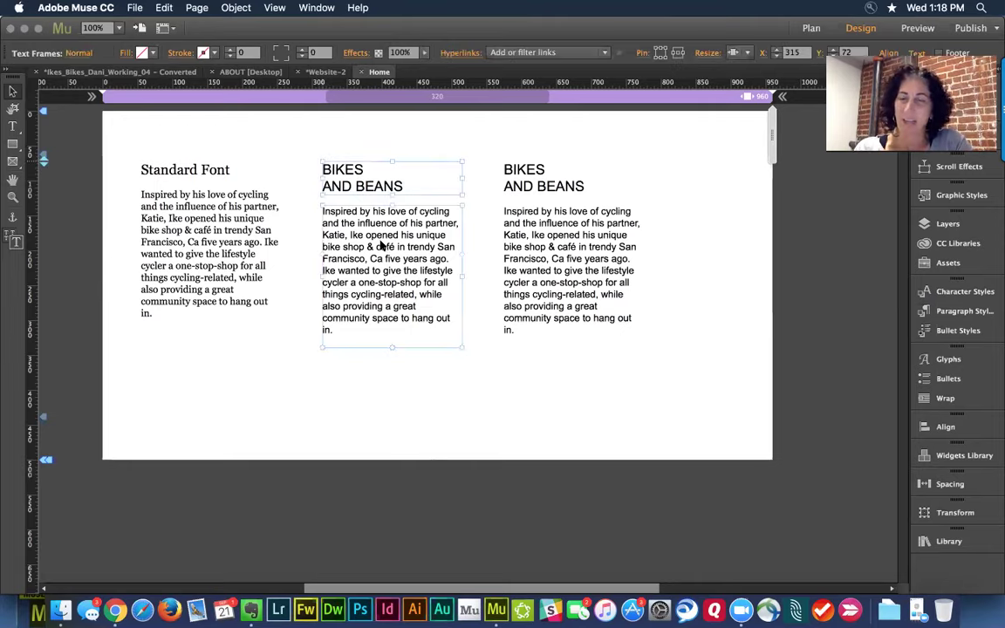
pyautogui.press('t')
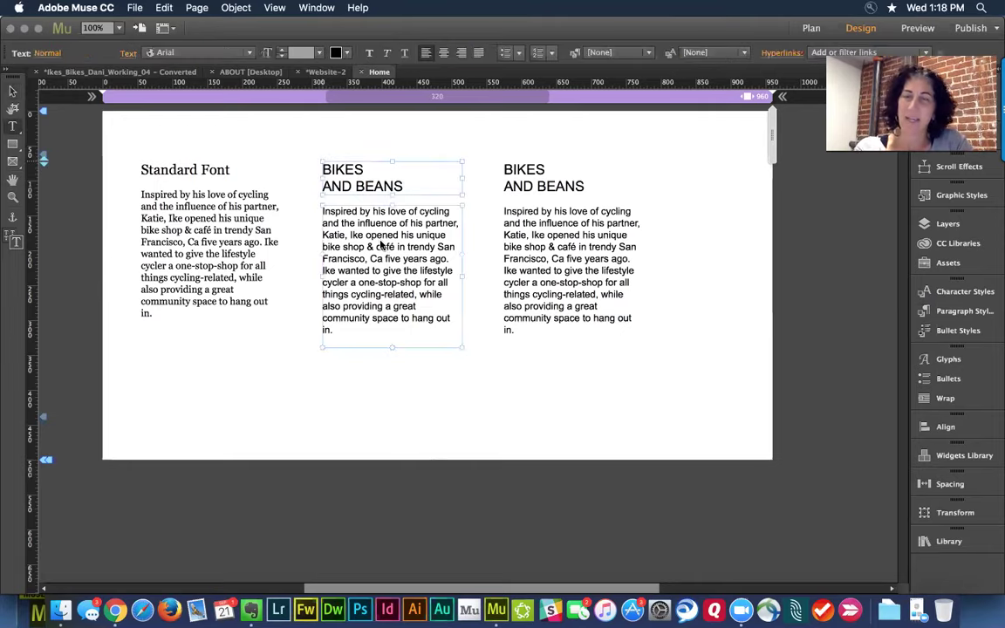
pyautogui.click(200, 55)
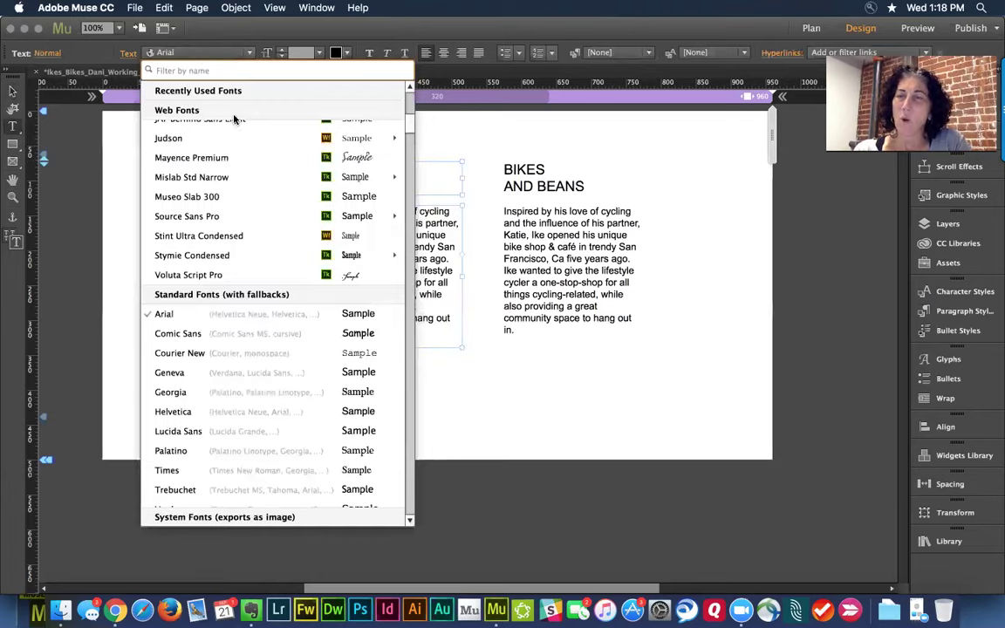
pyautogui.click(222, 518)
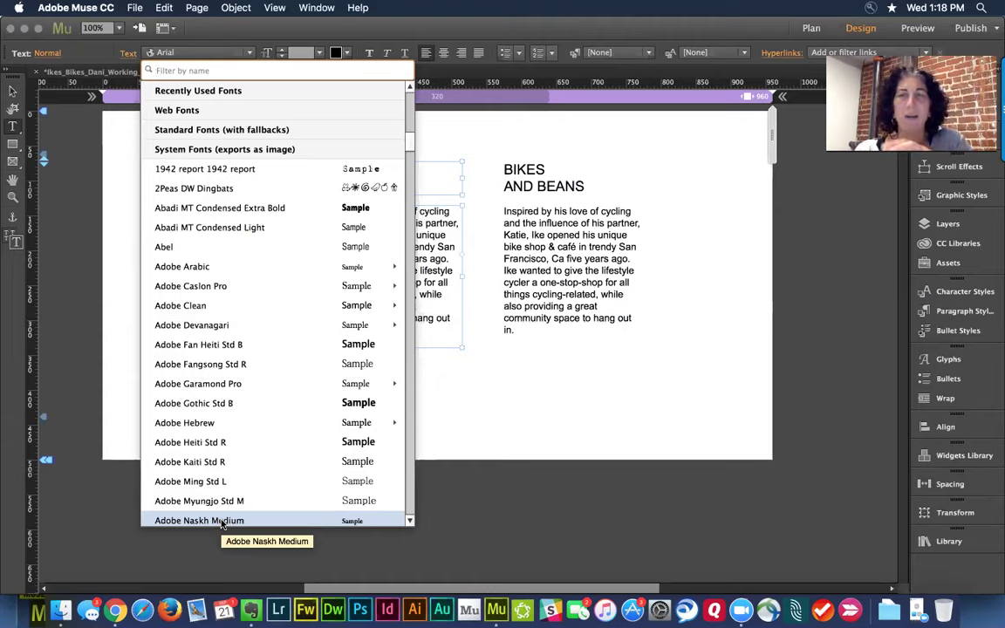
pyautogui.scroll(-10, 278, 419)
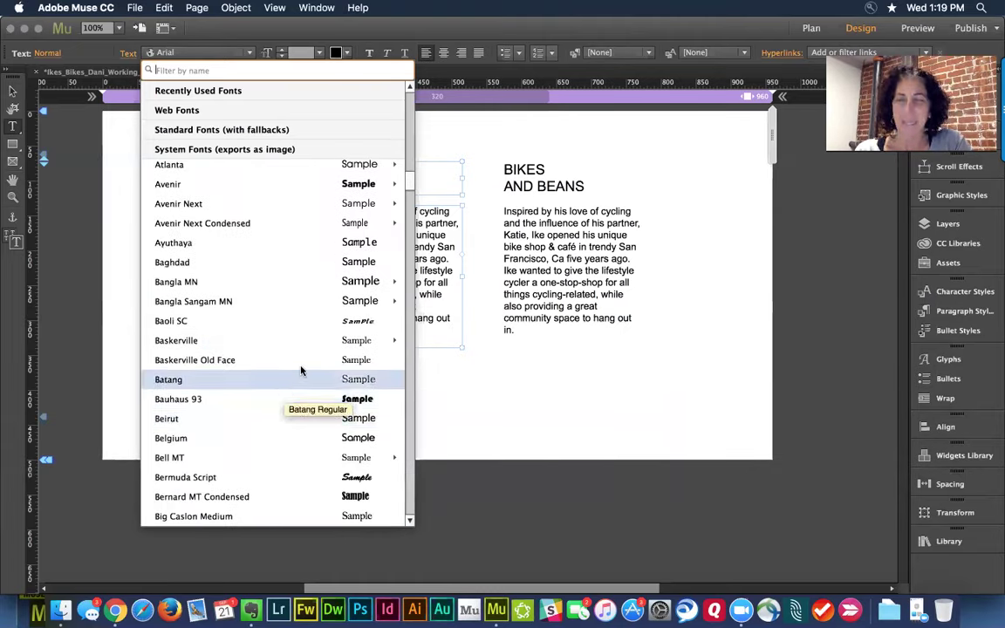
pyautogui.scroll(-5, 301, 371)
pyautogui.scroll(-3, 301, 371)
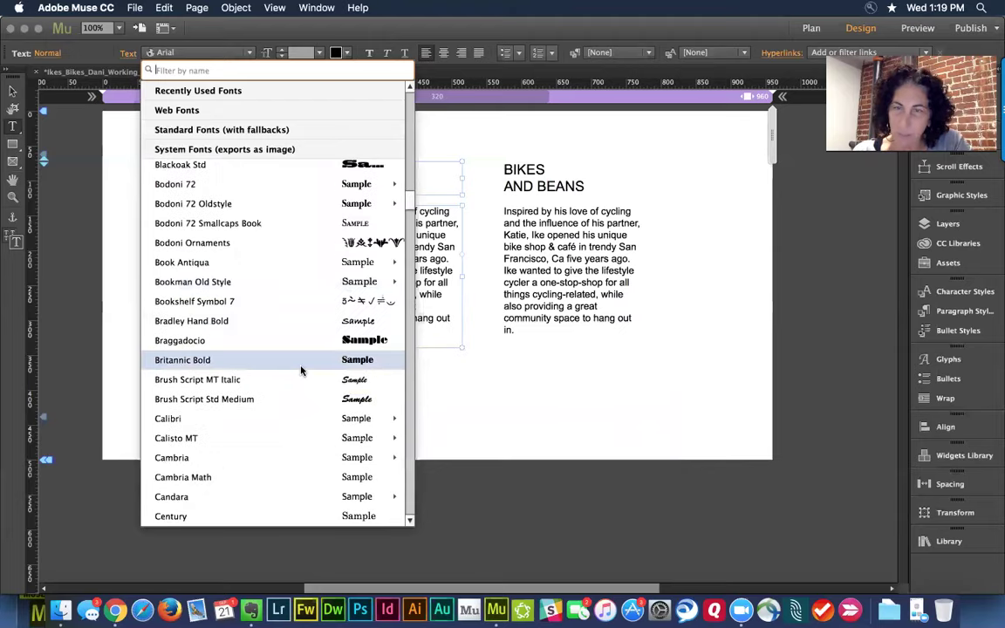
pyautogui.scroll(-1, 301, 371)
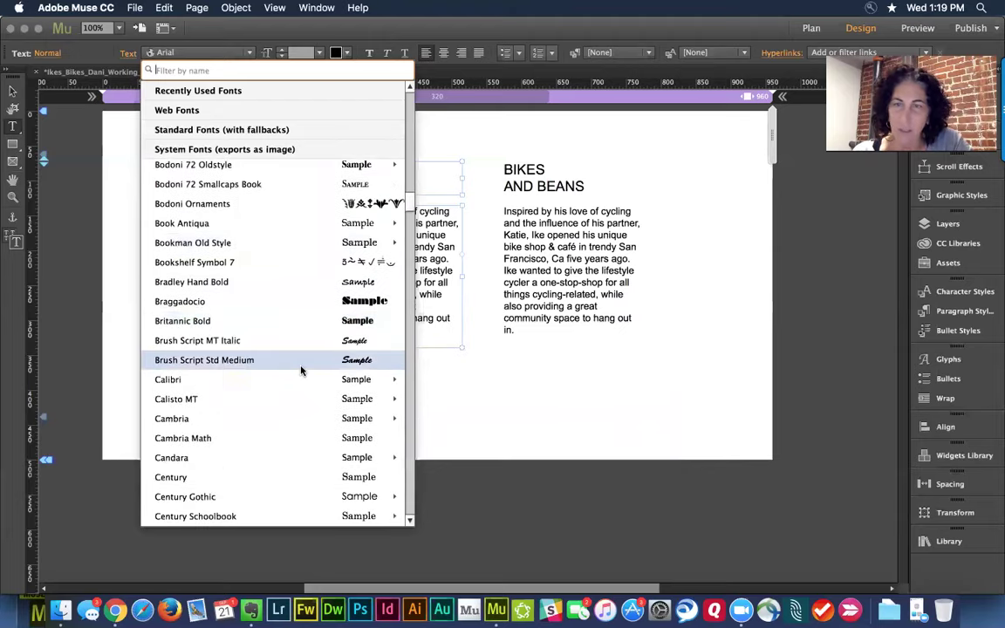
pyautogui.scroll(2, 301, 371)
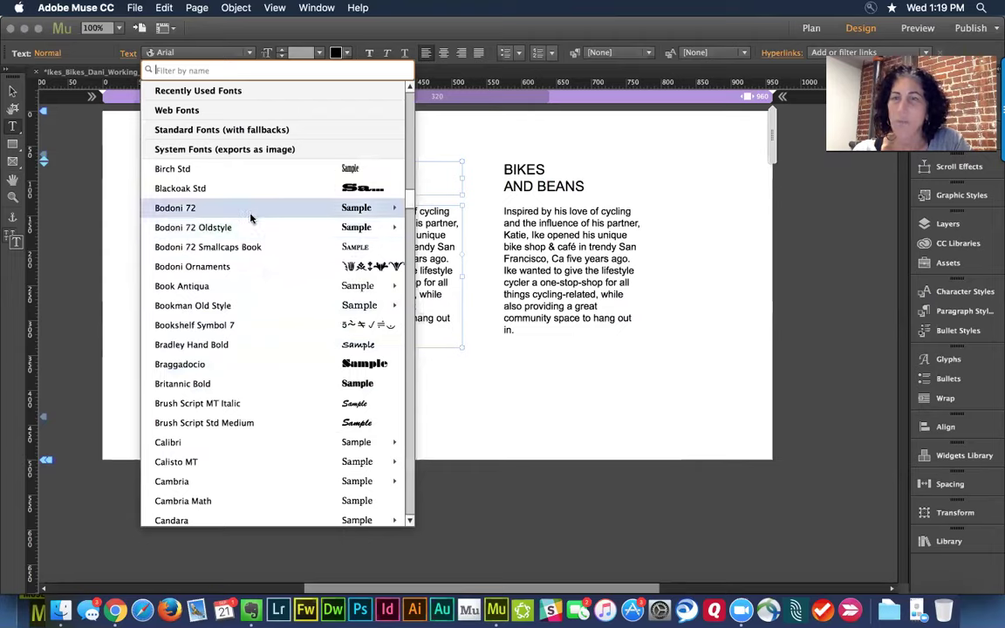
pyautogui.moveTo(247, 227)
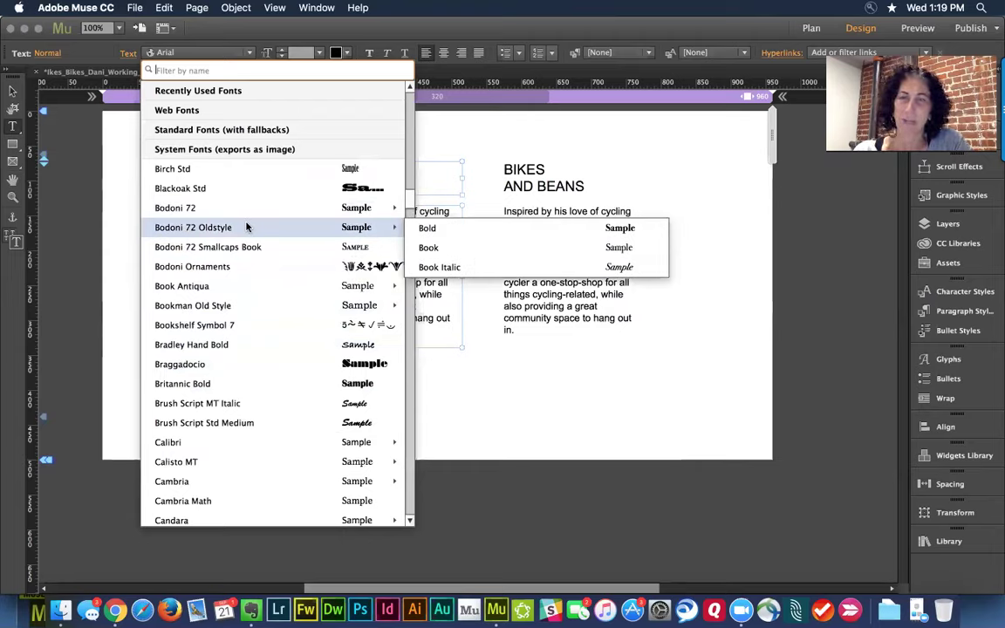
pyautogui.click(465, 228)
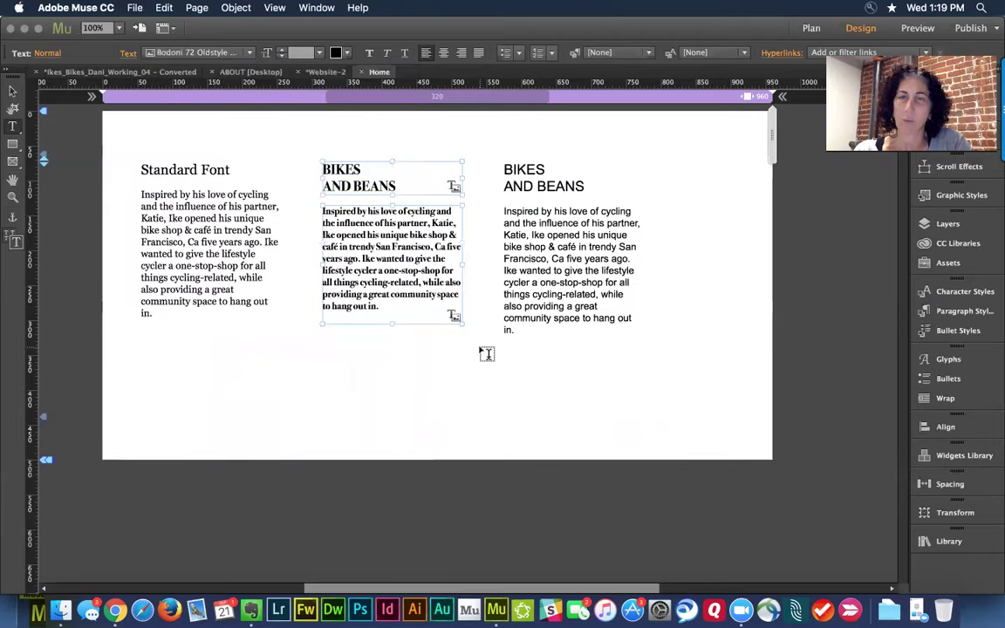
pyautogui.press('Escape')
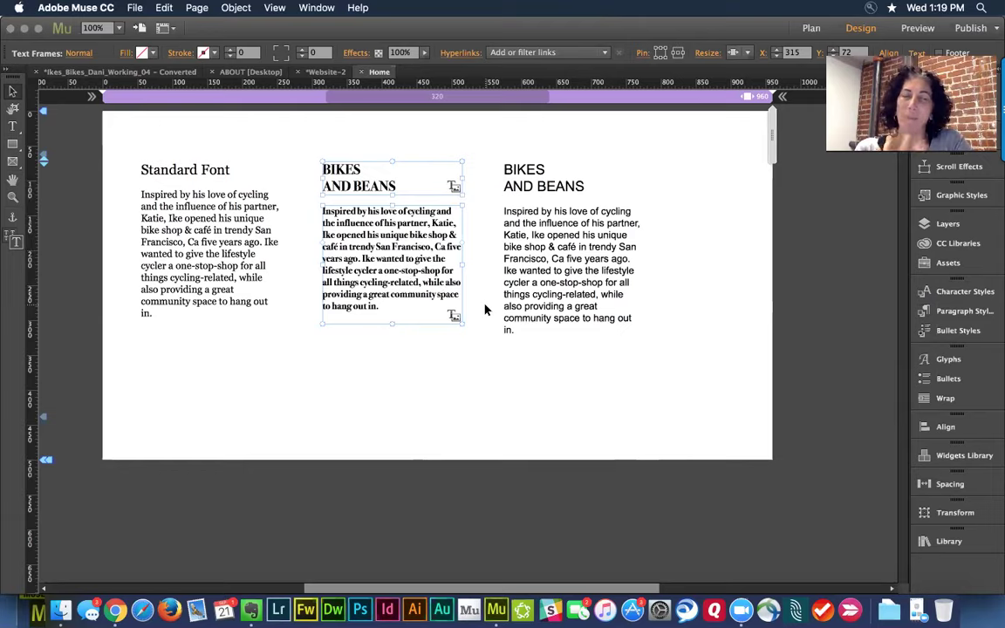
pyautogui.click(491, 377)
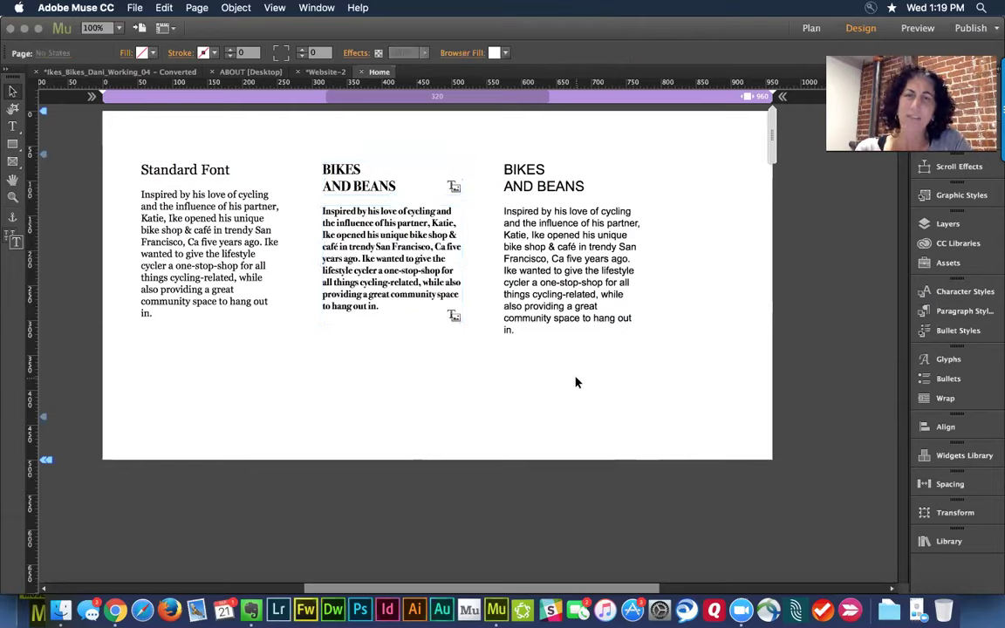
# Set the third column's heading and paragraph to the web font Freight Macro Pro Medium
pyautogui.click(550, 179)
pyautogui.click(553, 247)
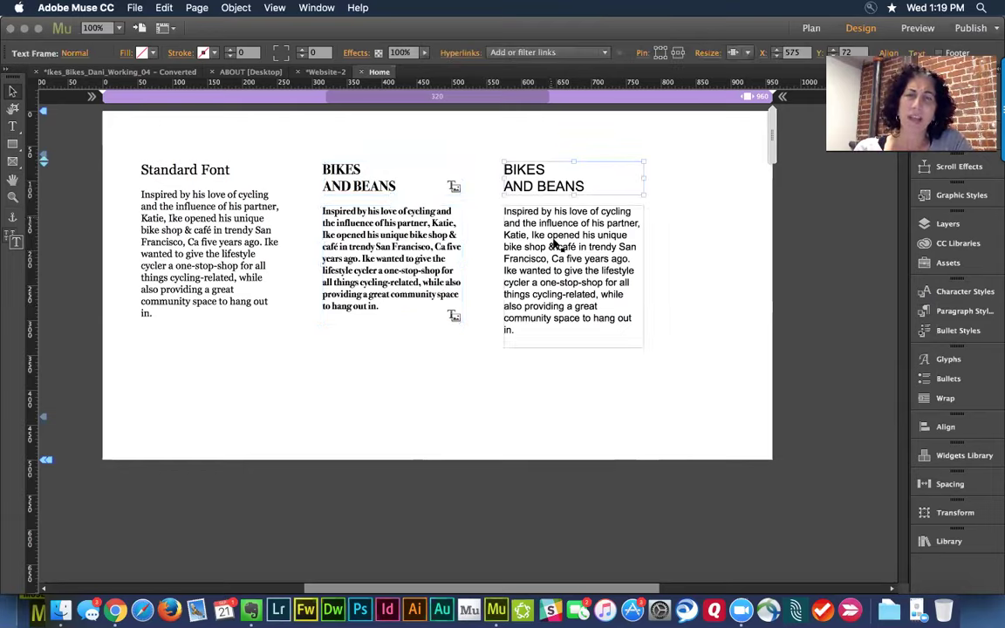
pyautogui.keyDown('shift'); pyautogui.click(538, 181); pyautogui.keyUp('shift')
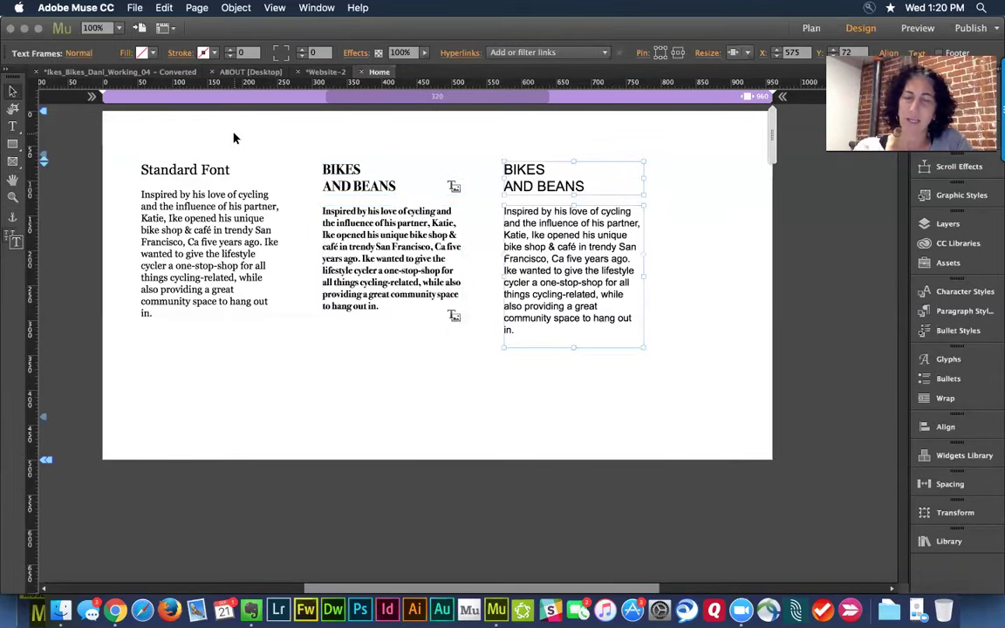
pyautogui.press('t')
pyautogui.click(171, 52)
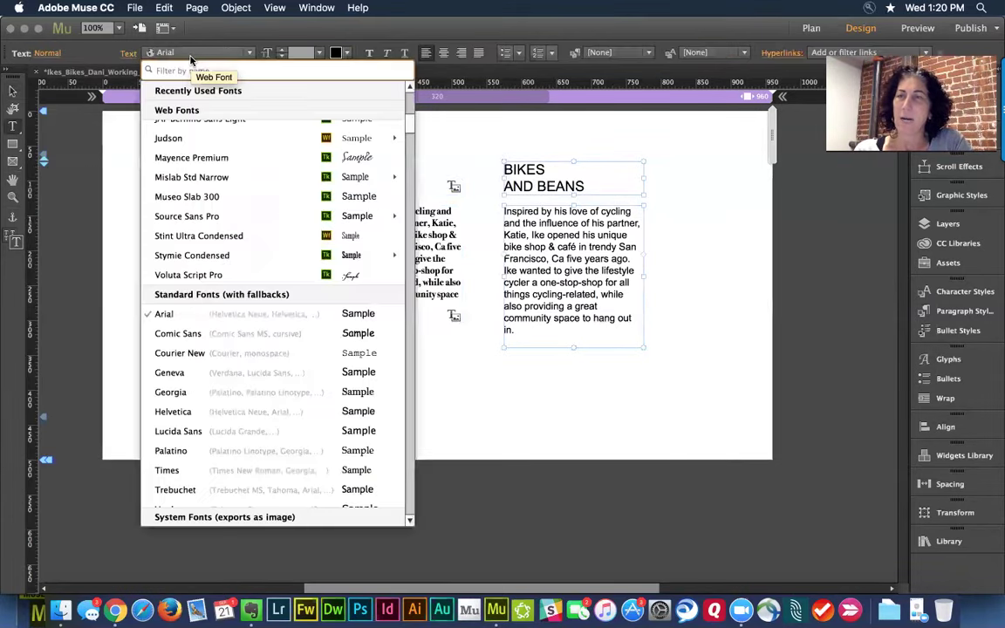
pyautogui.click(208, 110)
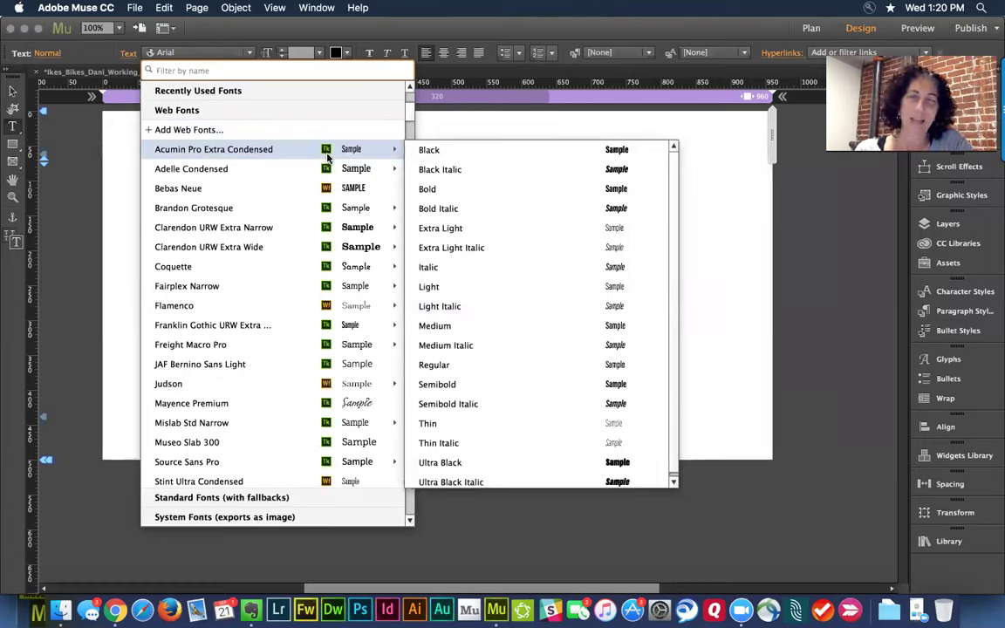
pyautogui.moveTo(330, 196)
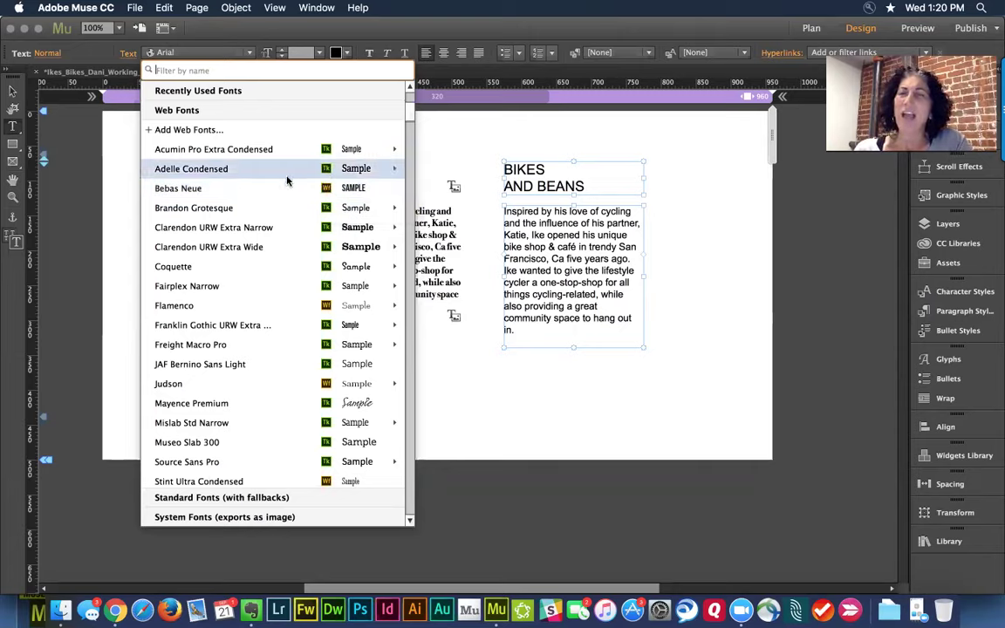
pyautogui.moveTo(280, 451)
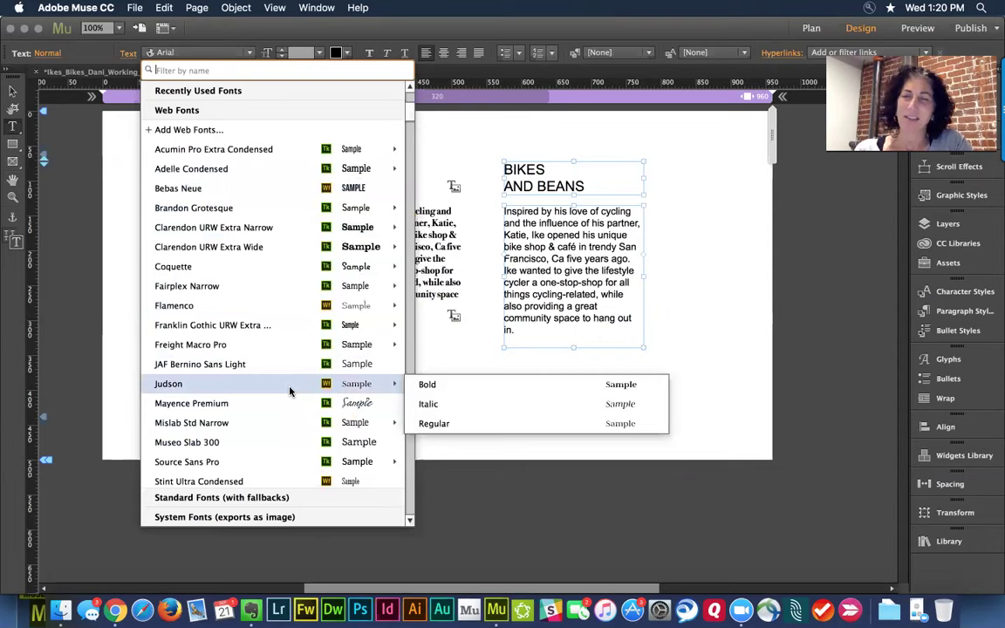
pyautogui.scroll(-3, 290, 391)
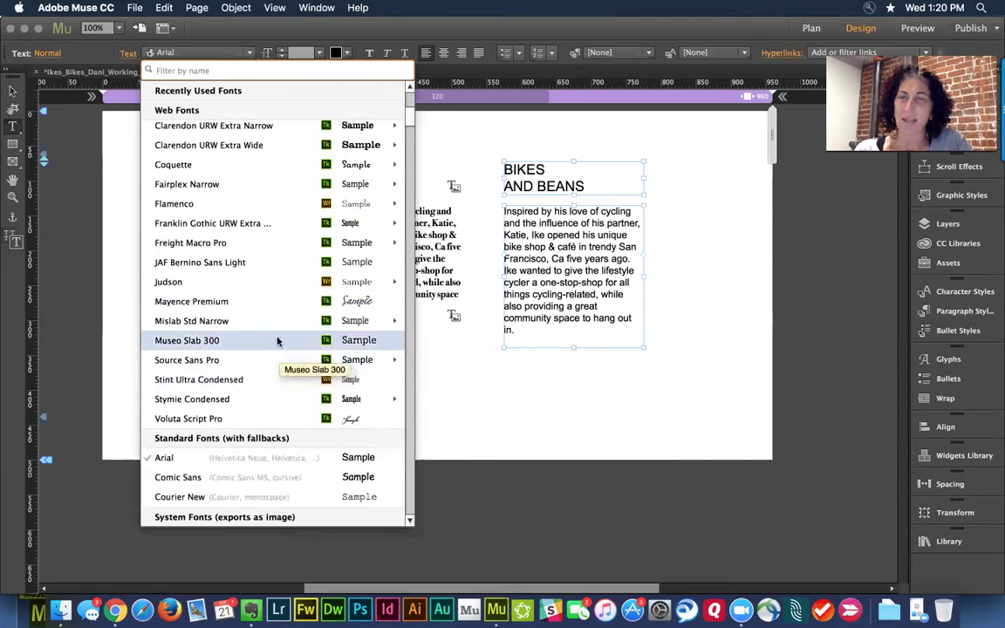
pyautogui.moveTo(172, 245)
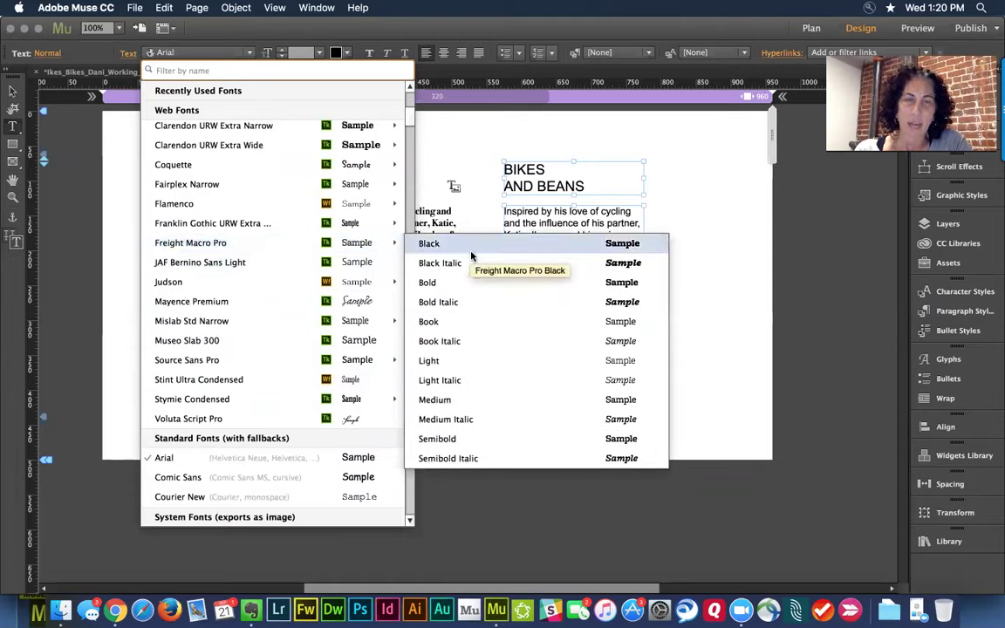
pyautogui.click(517, 409)
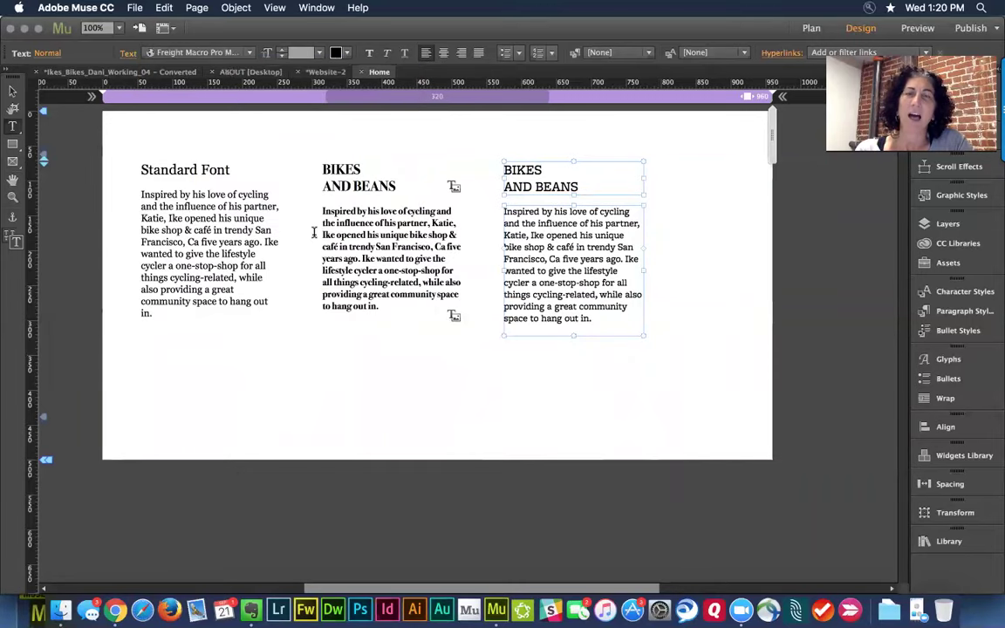
# Deselect the third column's text frames and preview the page in the Chrome browser
pyautogui.click(13, 92)
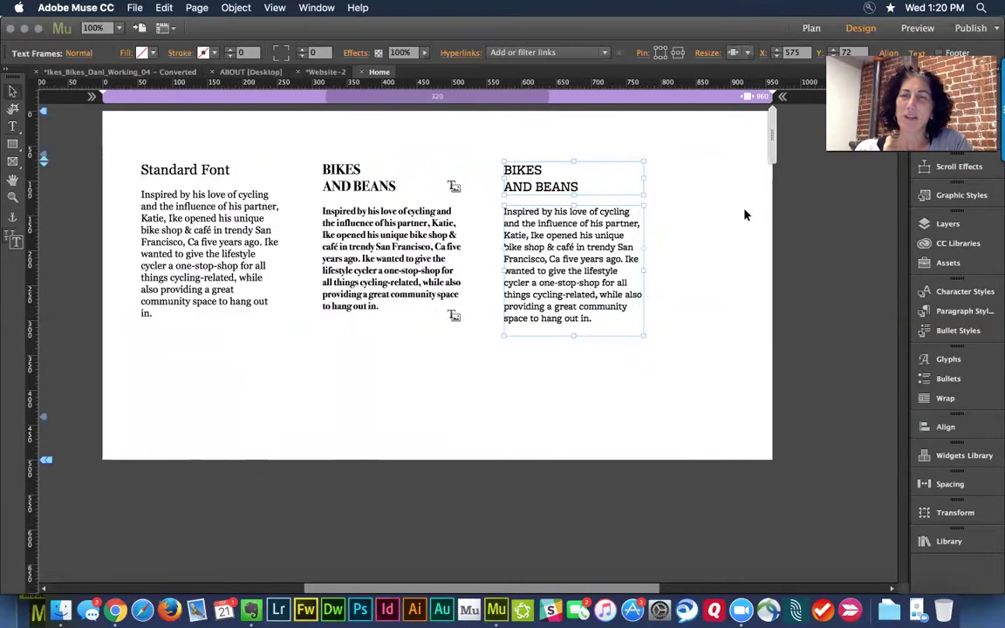
pyautogui.click(705, 200)
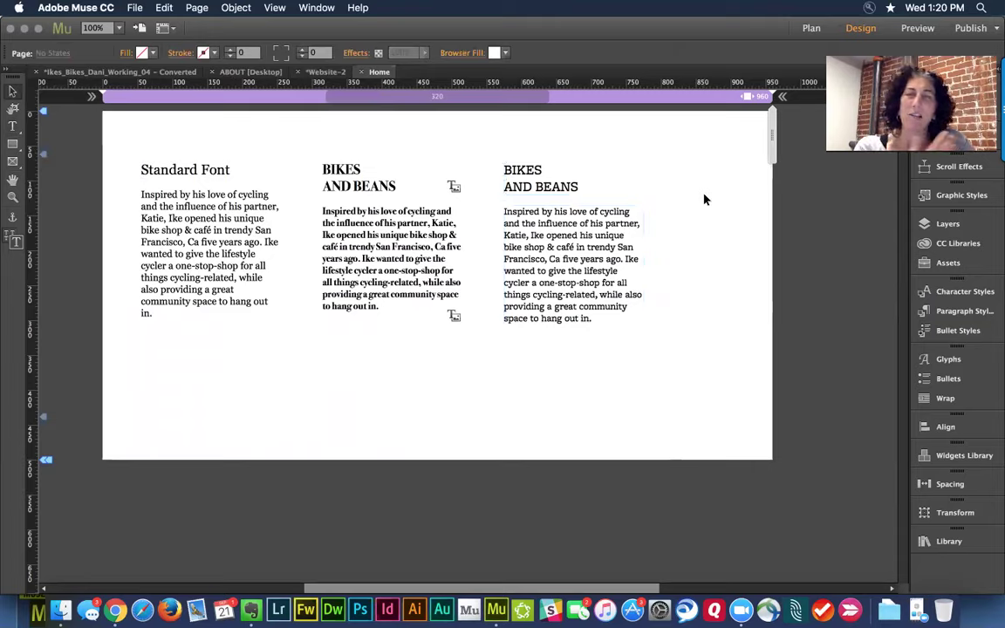
pyautogui.click(133, 8)
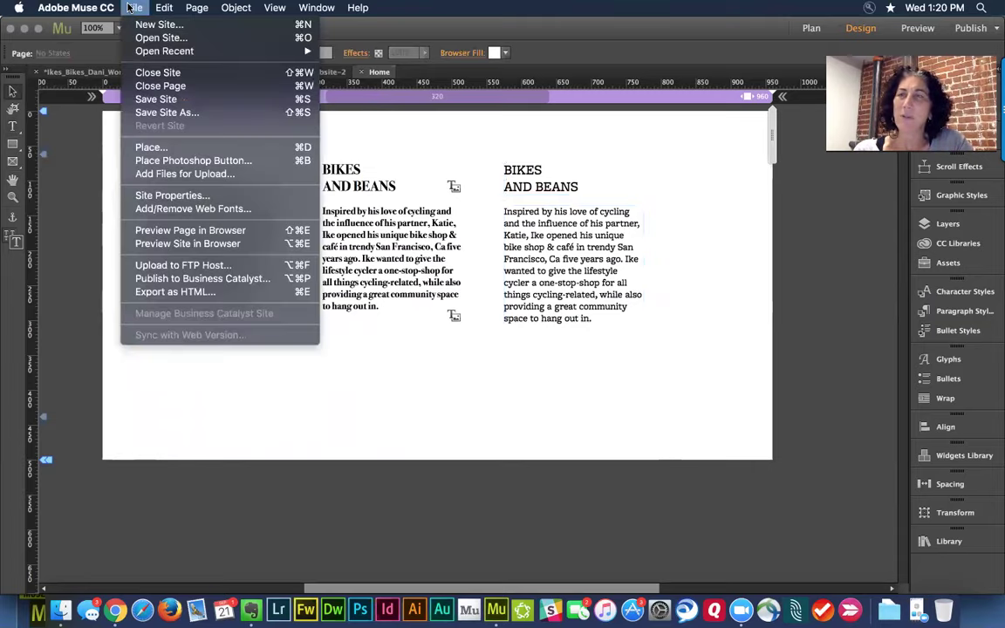
pyautogui.click(172, 230)
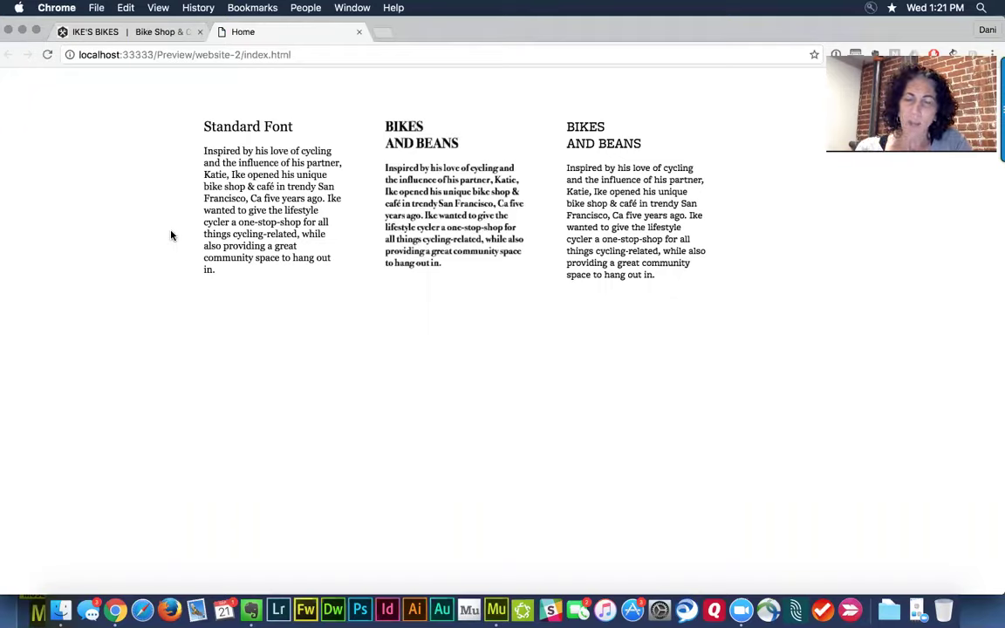
# Compare the rendering sharpness of the three columns' text at different page magnifications, ending above 150%
pyautogui.press('super+equal')
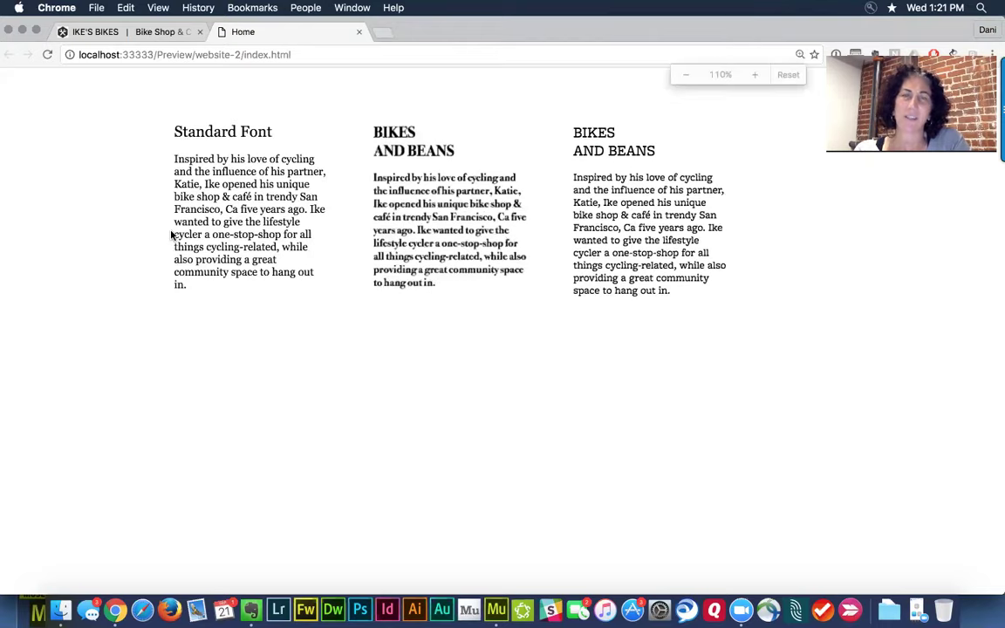
pyautogui.press('super+equal')
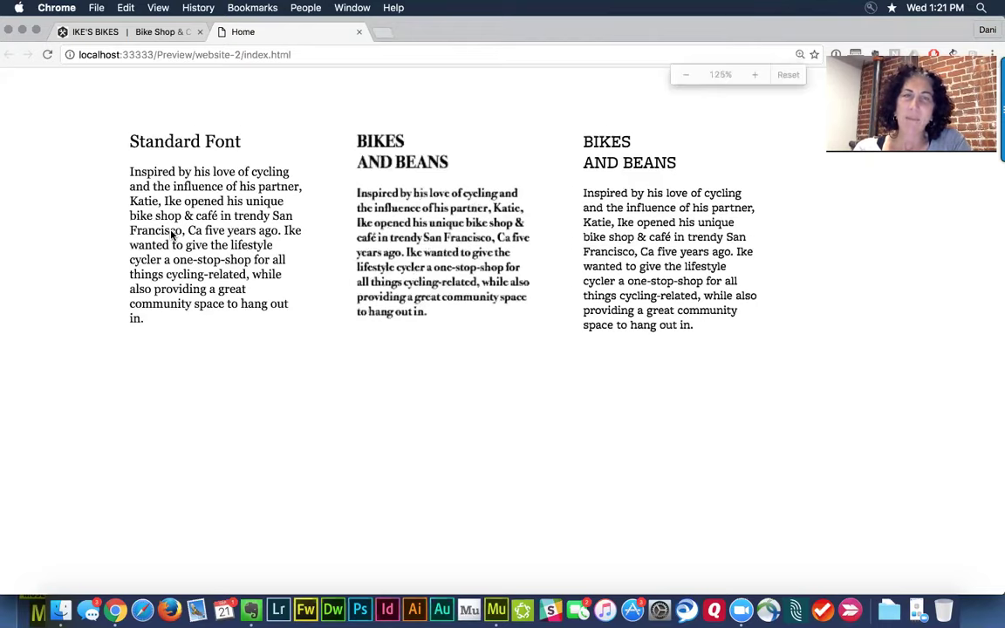
pyautogui.press('super+minus')
pyautogui.press('super+minus')
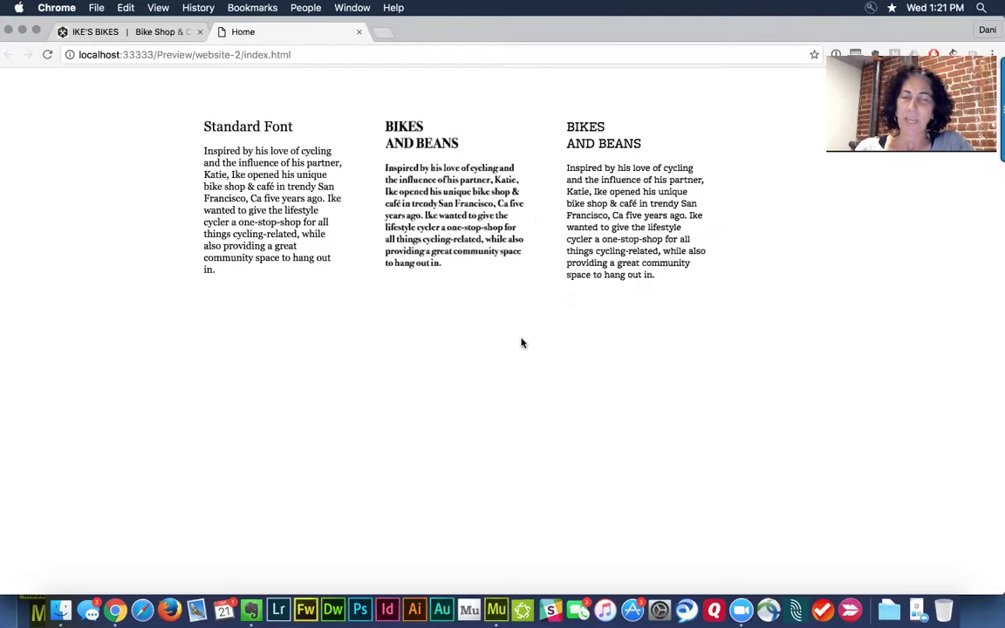
pyautogui.click(150, 7)
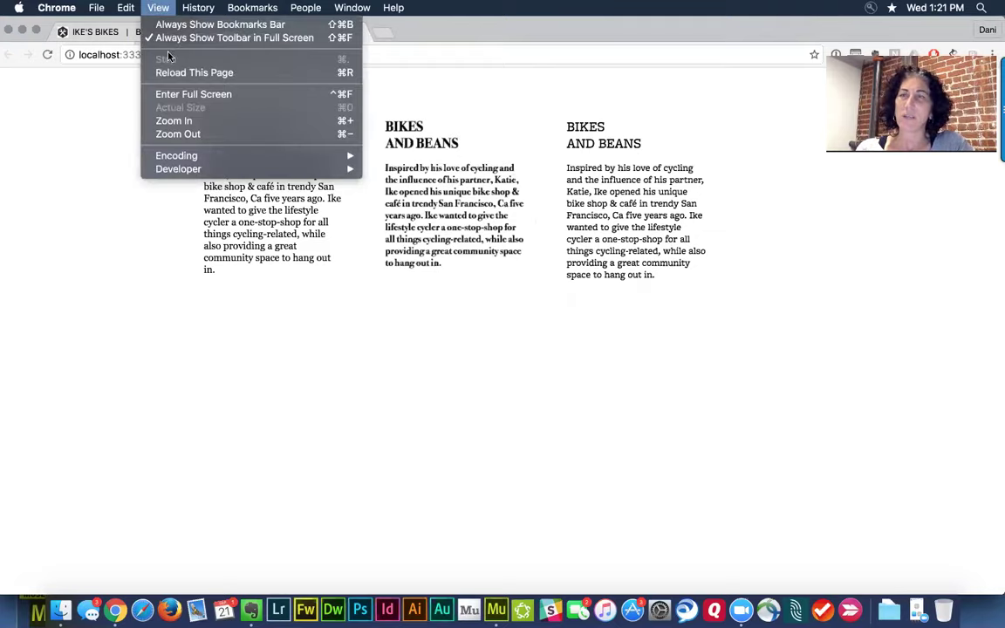
pyautogui.click(183, 134)
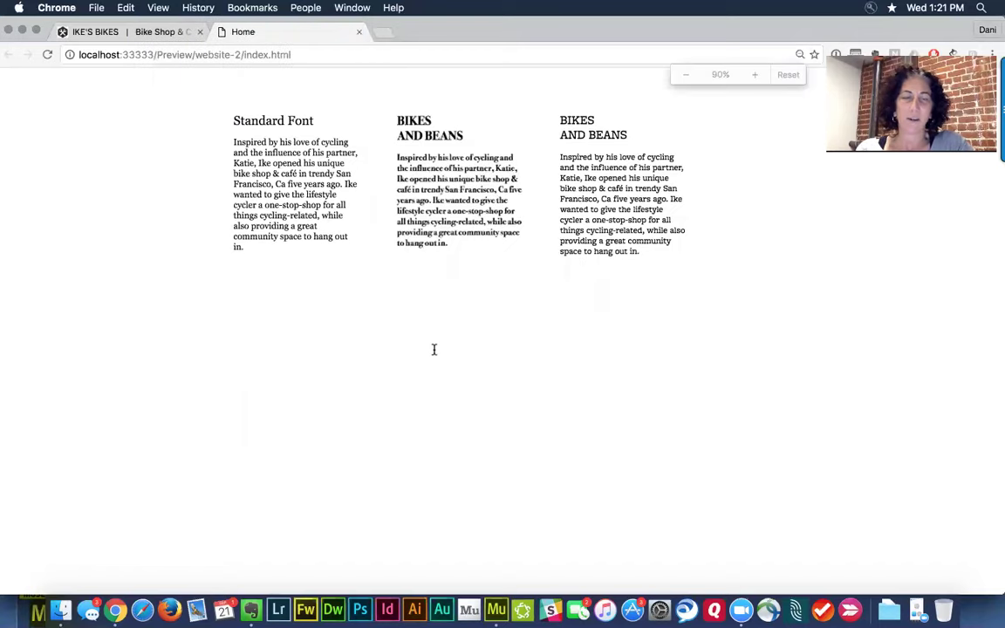
pyautogui.press('super+equal')
pyautogui.press('super+equal')
pyautogui.press('super+equal')
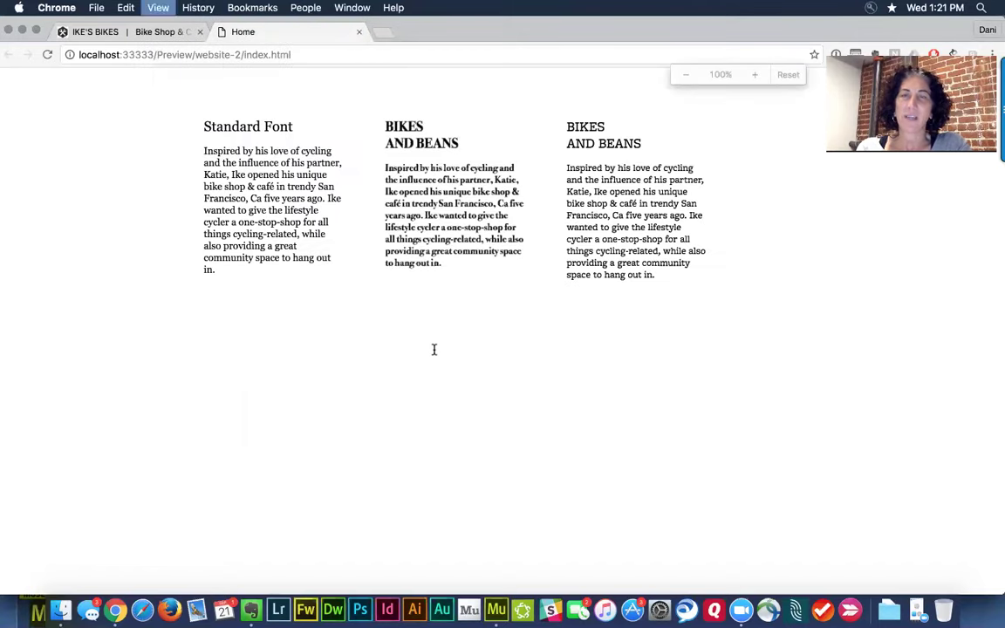
pyautogui.press('super+equal')
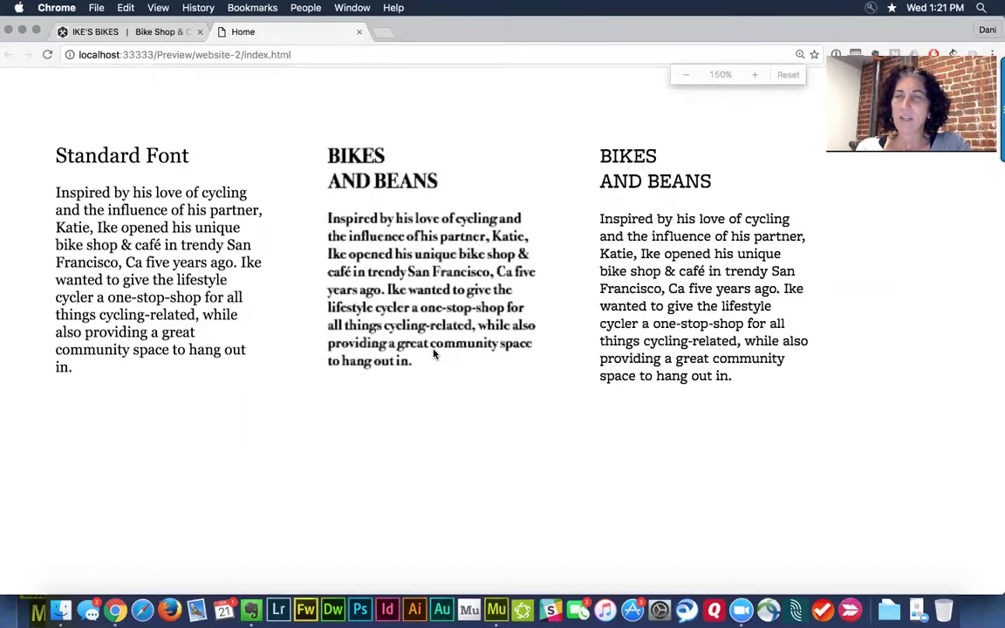
pyautogui.press('super+equal')
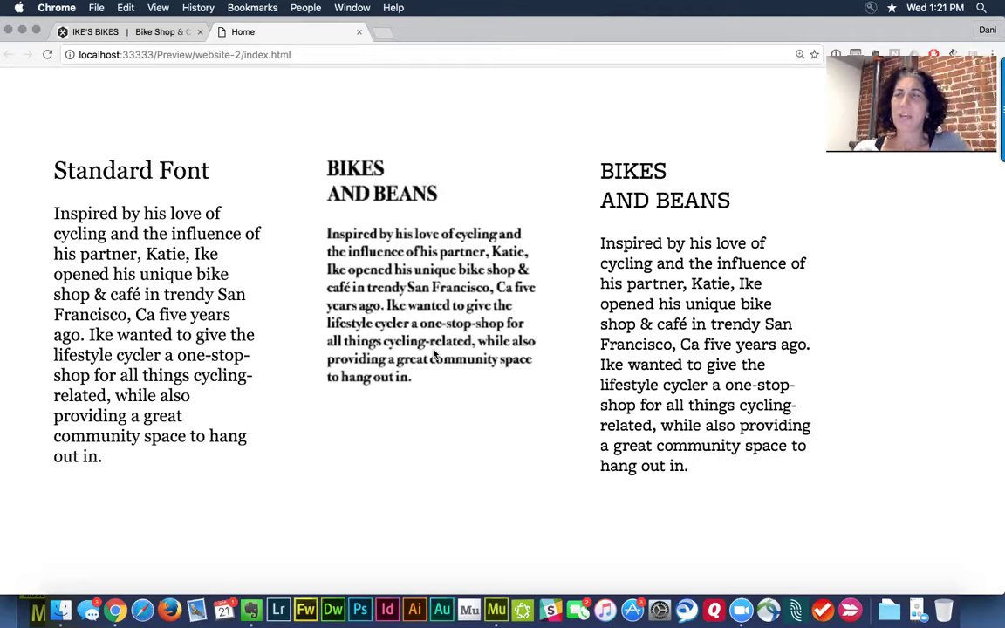
# Check whether the heading and paragraph text in the first and third columns can be highlighted as live text
pyautogui.moveTo(217, 177); pyautogui.dragTo(54, 171)
pyautogui.moveTo(139, 233); pyautogui.dragTo(272, 379)
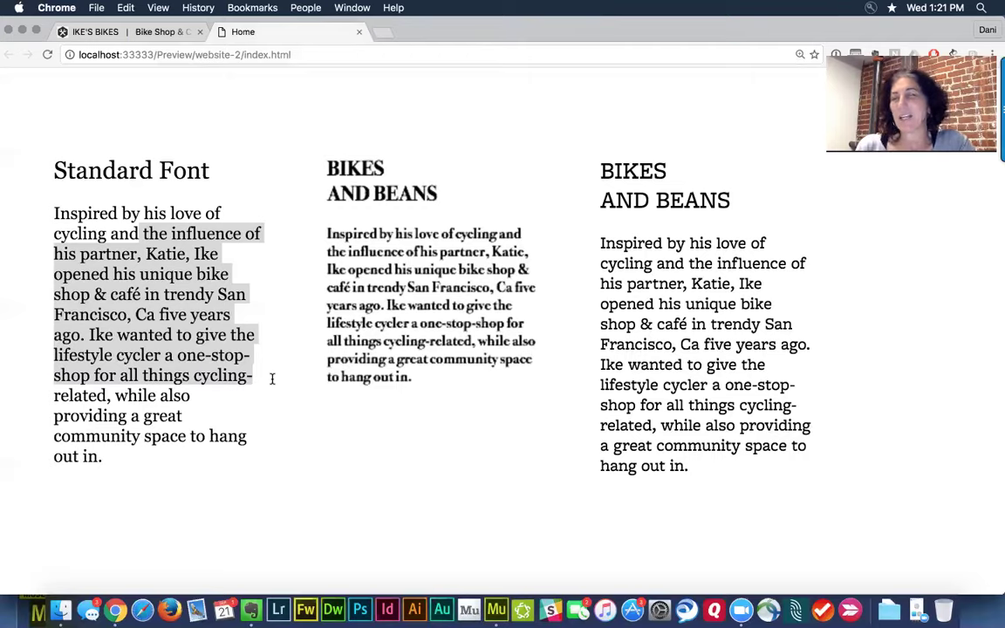
pyautogui.click(318, 458)
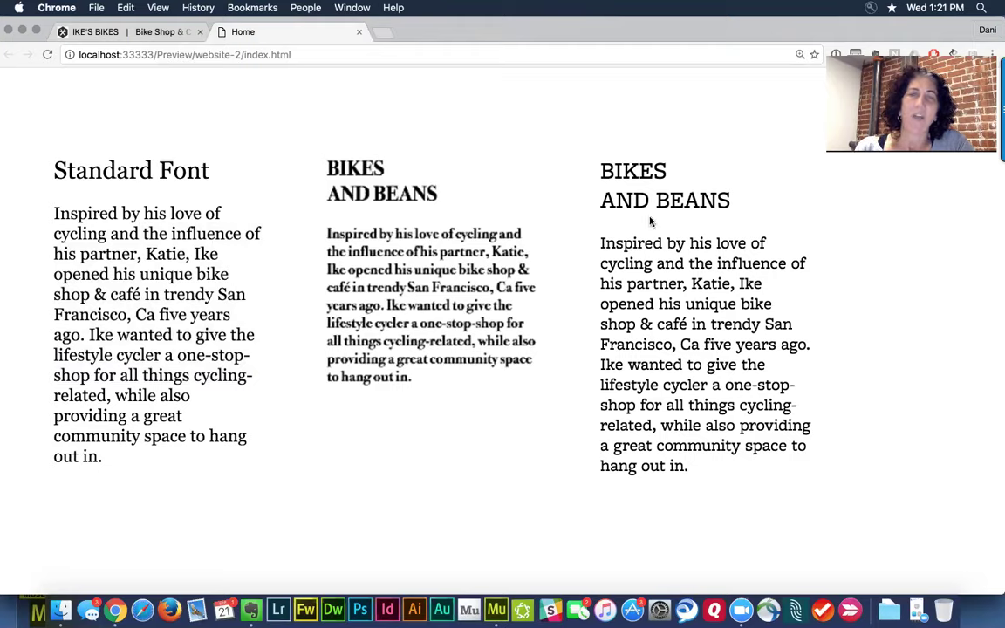
pyautogui.moveTo(608, 166); pyautogui.dragTo(739, 197)
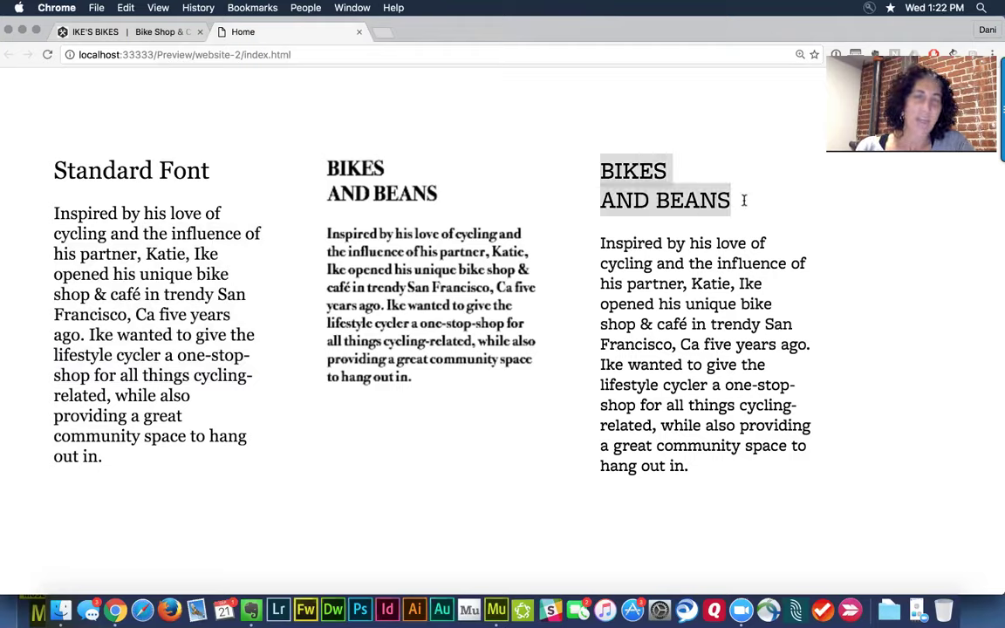
pyautogui.click(663, 243)
pyautogui.moveTo(560, 255); pyautogui.dragTo(812, 457)
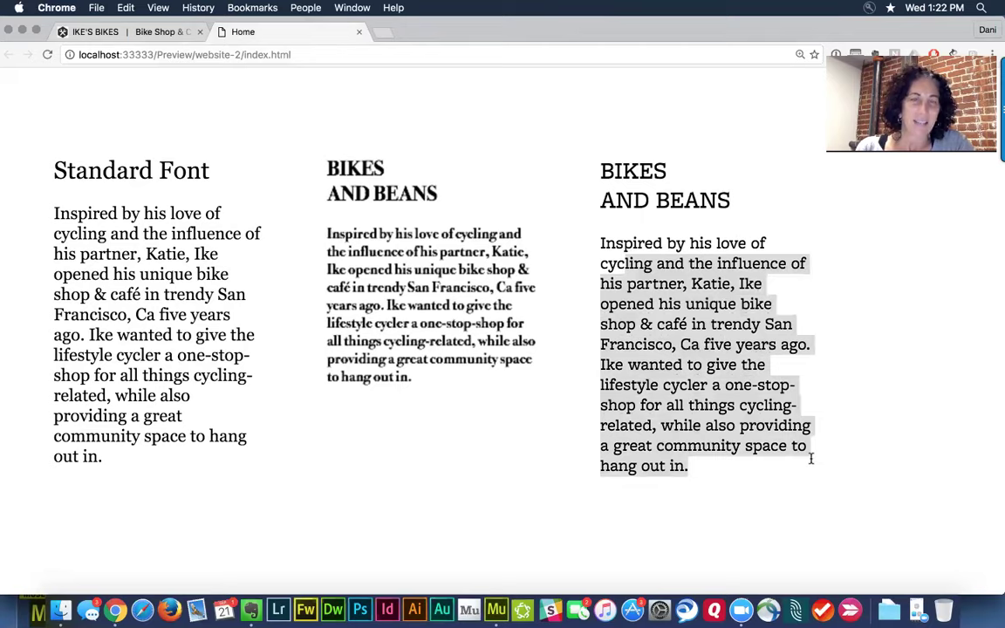
# Enlarge the preview to 400% and compare letter edges in the second column with the standard-font and web-font columns
pyautogui.press('super+equal')
pyautogui.press('super+equal')
pyautogui.press('super+equal')
pyautogui.press('super+equal')
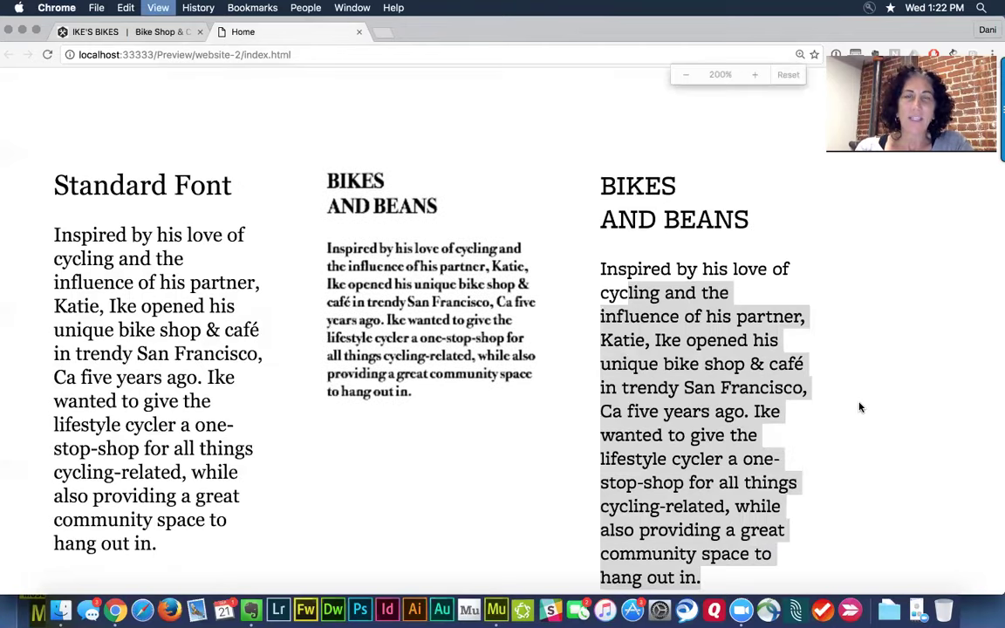
pyautogui.scroll(-2, 859, 407)
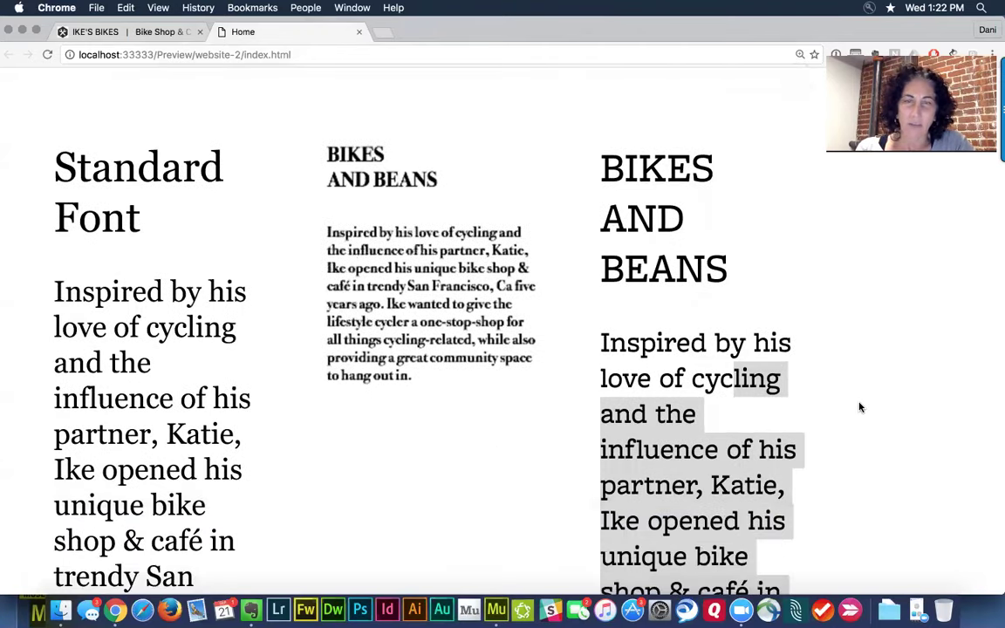
pyautogui.press('super+equal')
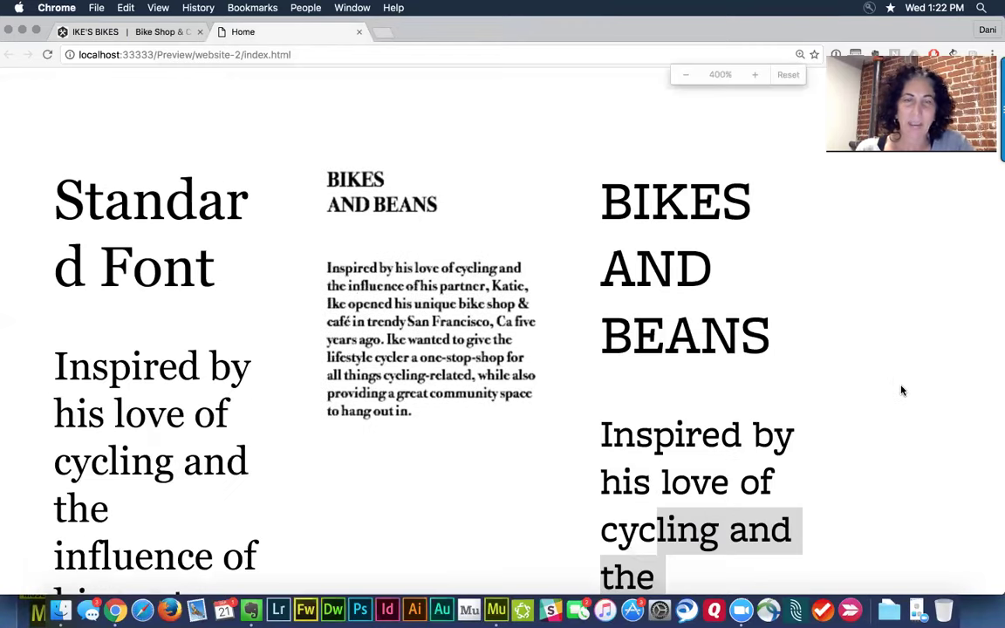
pyautogui.scroll(-3, 899, 390)
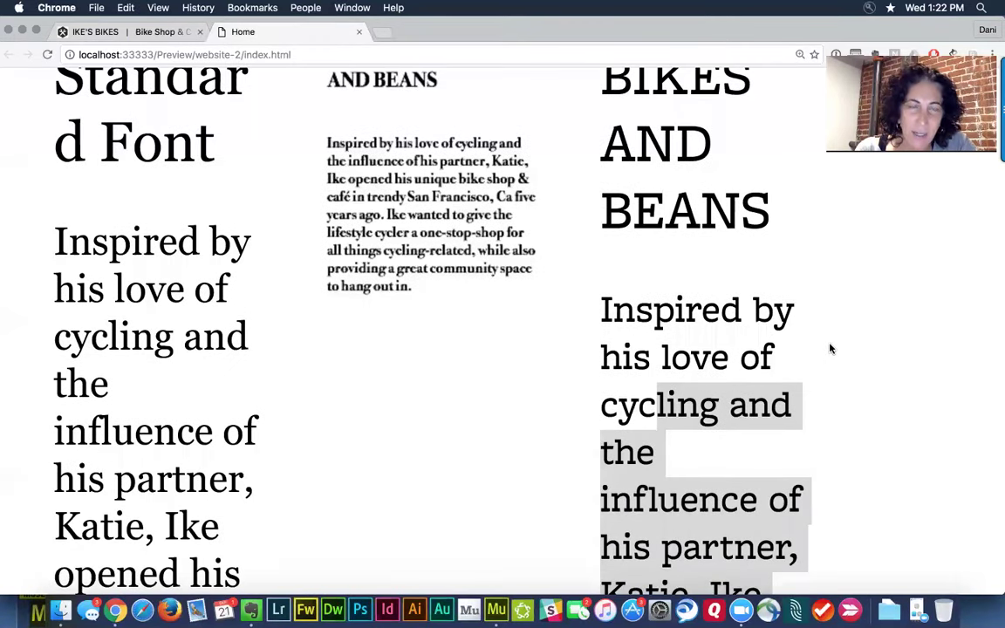
pyautogui.moveTo(654, 310); pyautogui.dragTo(674, 311)
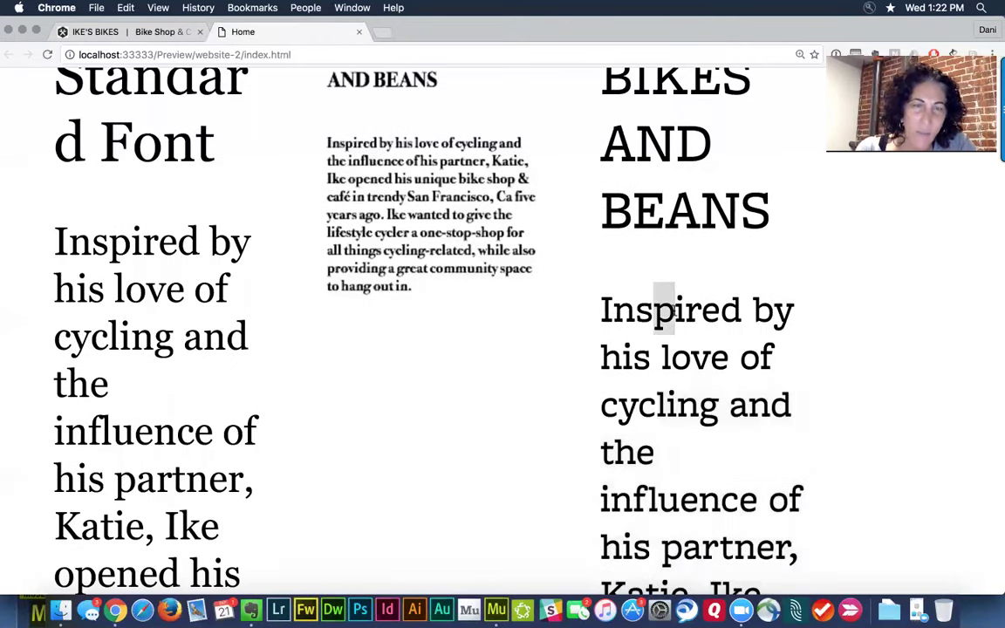
pyautogui.scroll(3, 672, 310)
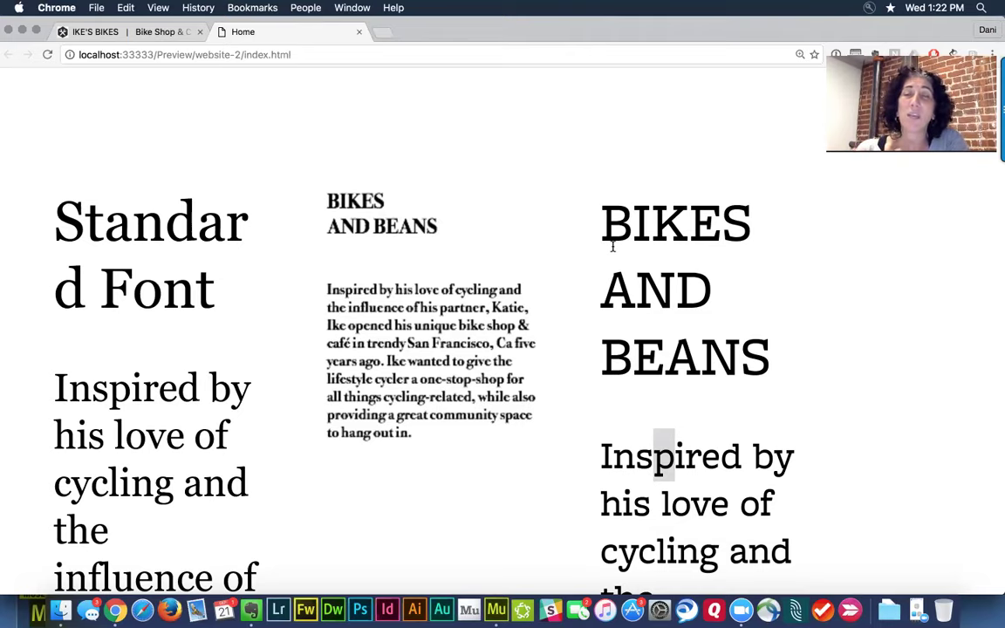
pyautogui.scroll(-3, 493, 261)
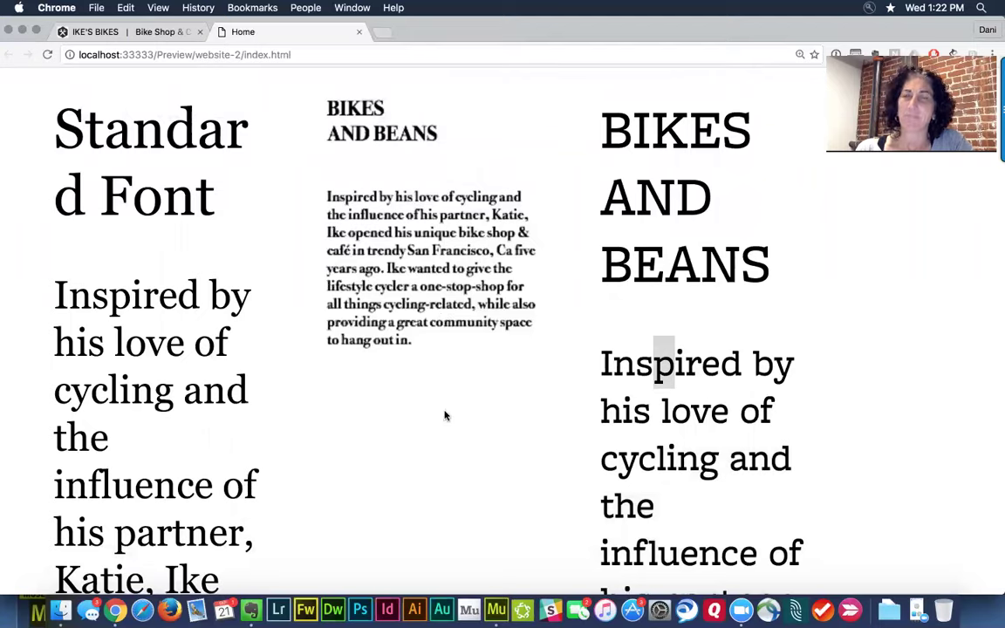
# Open the second column's paragraph image in a new browser tab, inspect it and its file address, and close that tab
pyautogui.moveTo(390, 290); pyautogui.dragTo(362, 258)
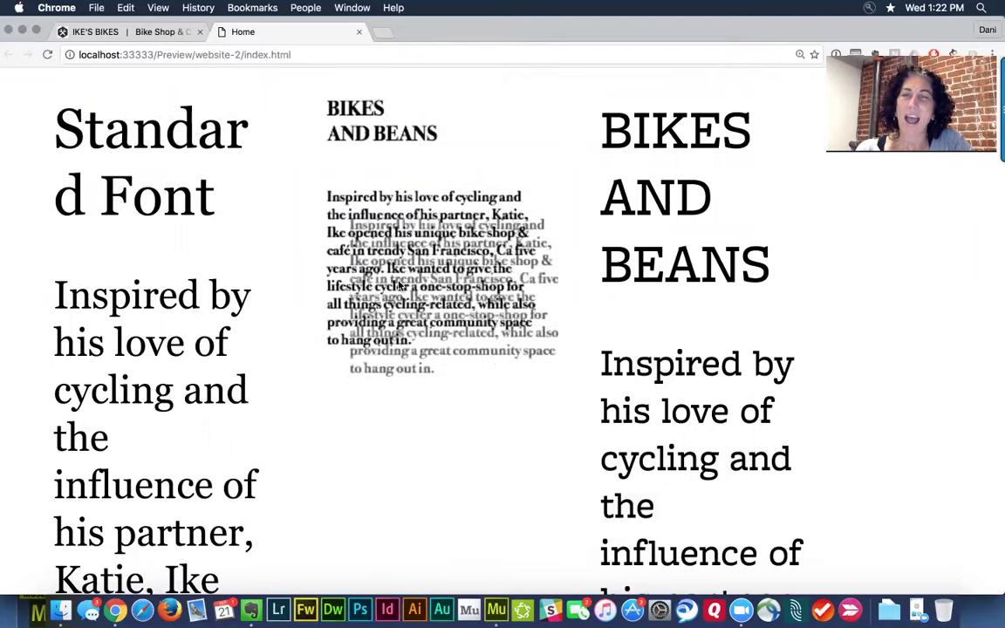
pyautogui.rightClick(398, 275)
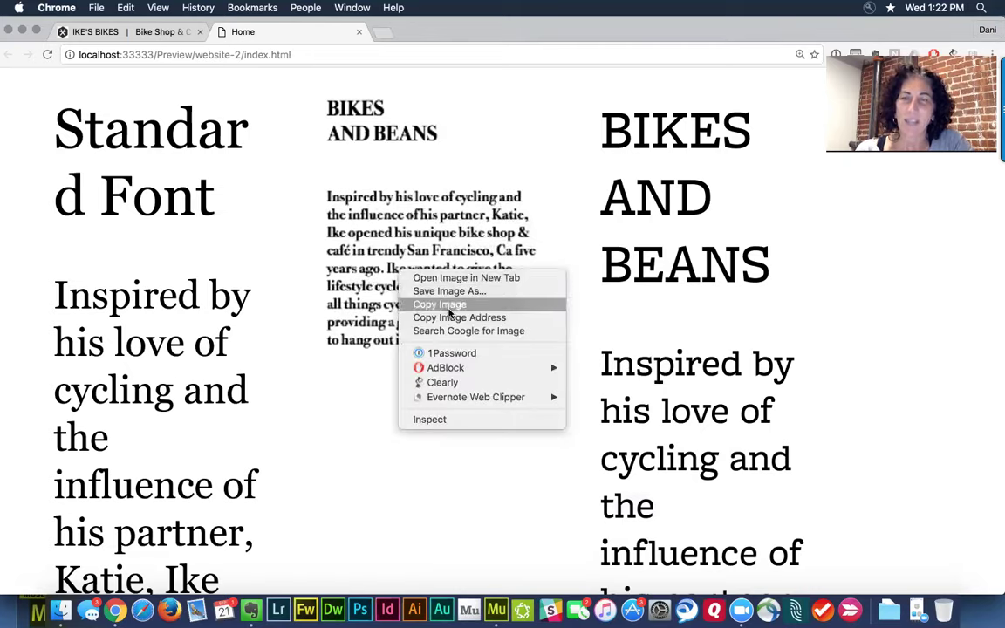
pyautogui.click(460, 279)
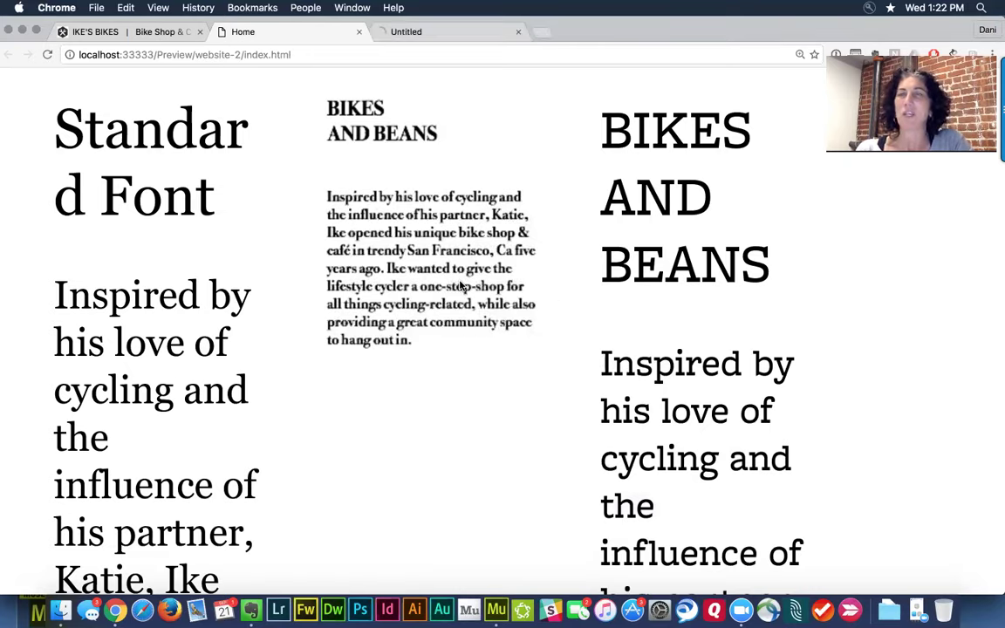
pyautogui.click(393, 32)
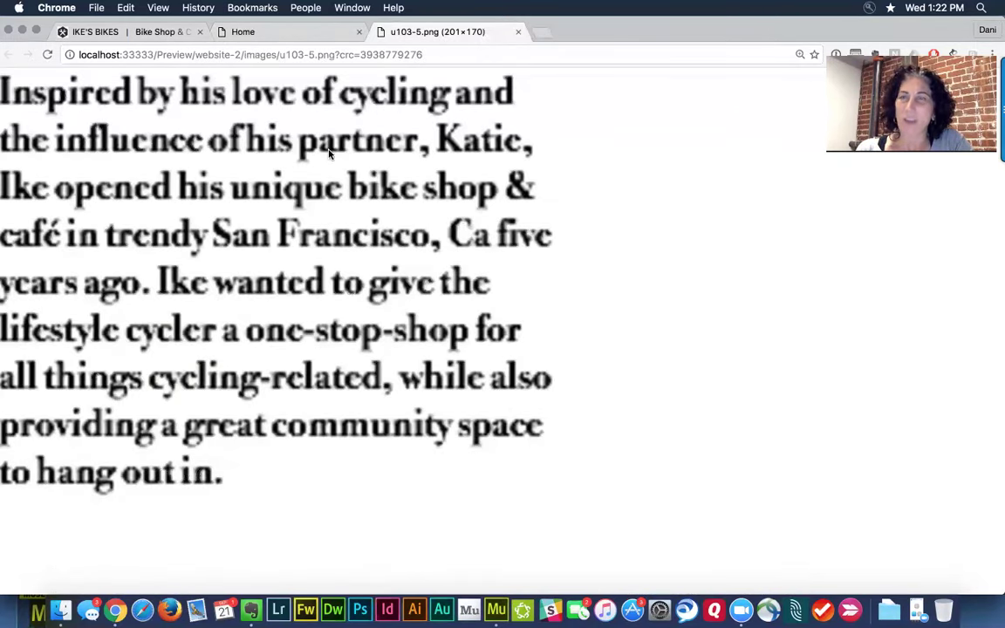
pyautogui.doubleClick(259, 55)
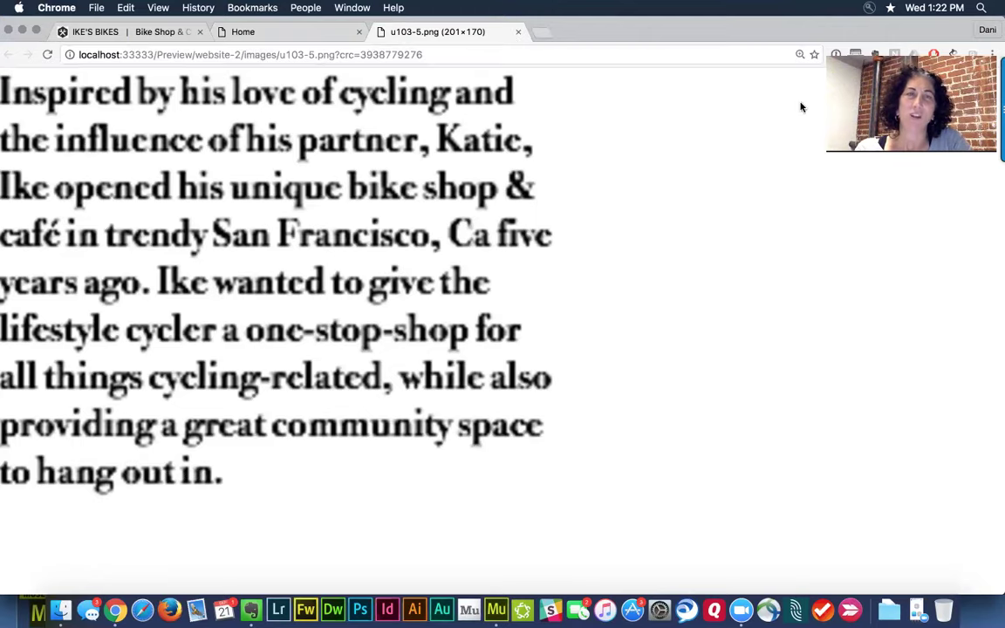
pyautogui.moveTo(812, 39); pyautogui.dragTo(818, 152)
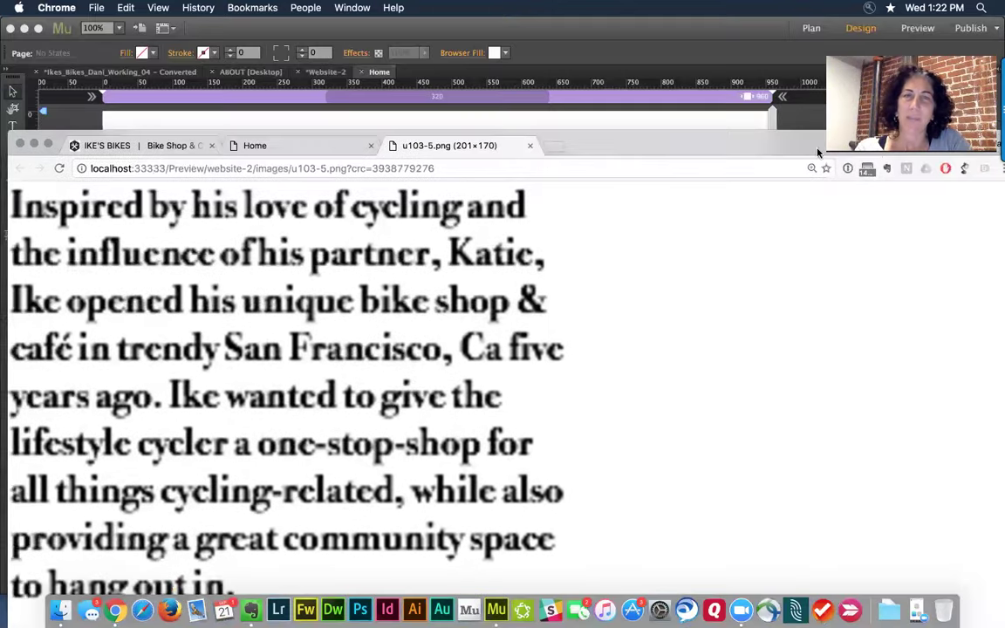
pyautogui.click(529, 145)
pyautogui.moveTo(684, 145); pyautogui.dragTo(673, 34)
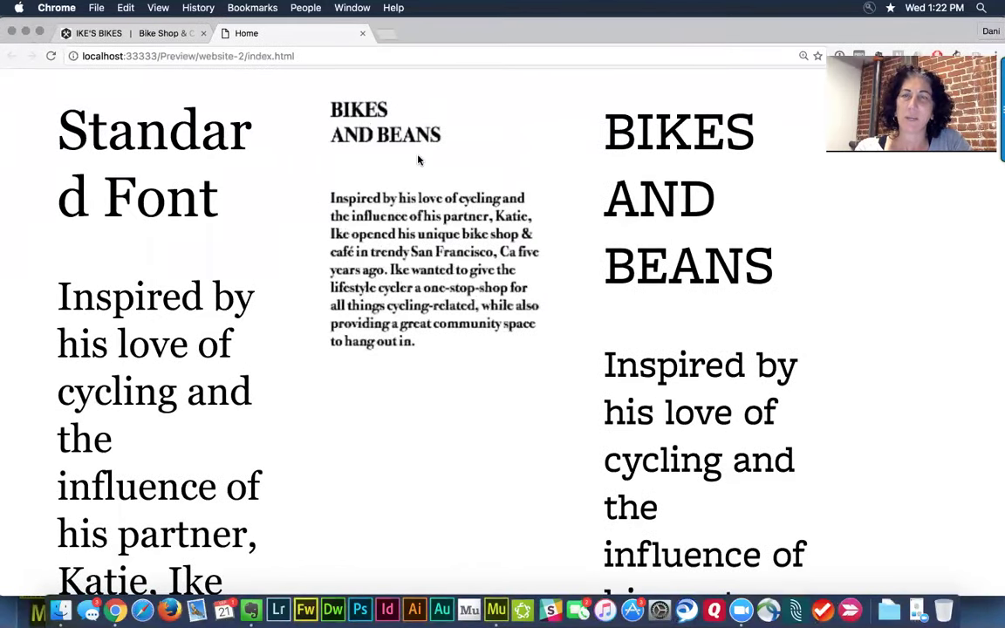
# Switch back to Adobe Muse and replace the second column's heading text with "My Favorite Client"
pyautogui.press('super+Tab')
pyautogui.click(360, 186)
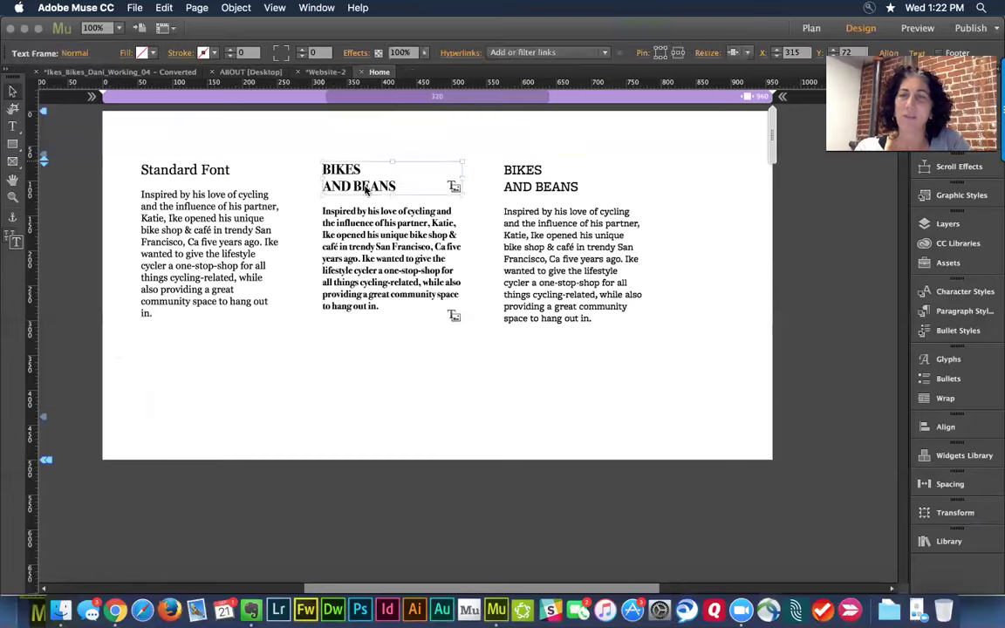
pyautogui.tripleClick(364, 189)
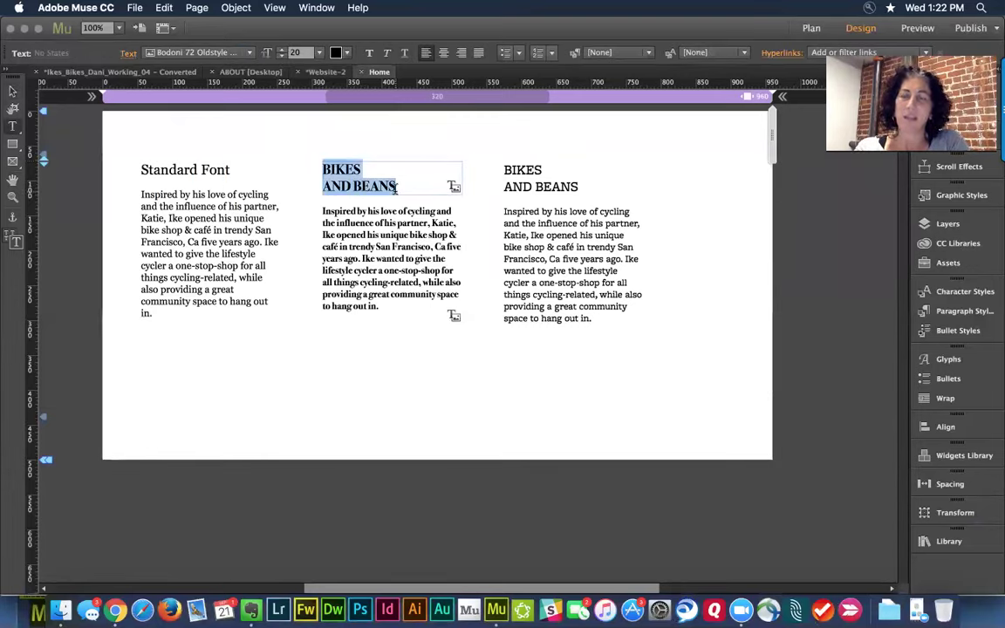
pyautogui.write('My F')
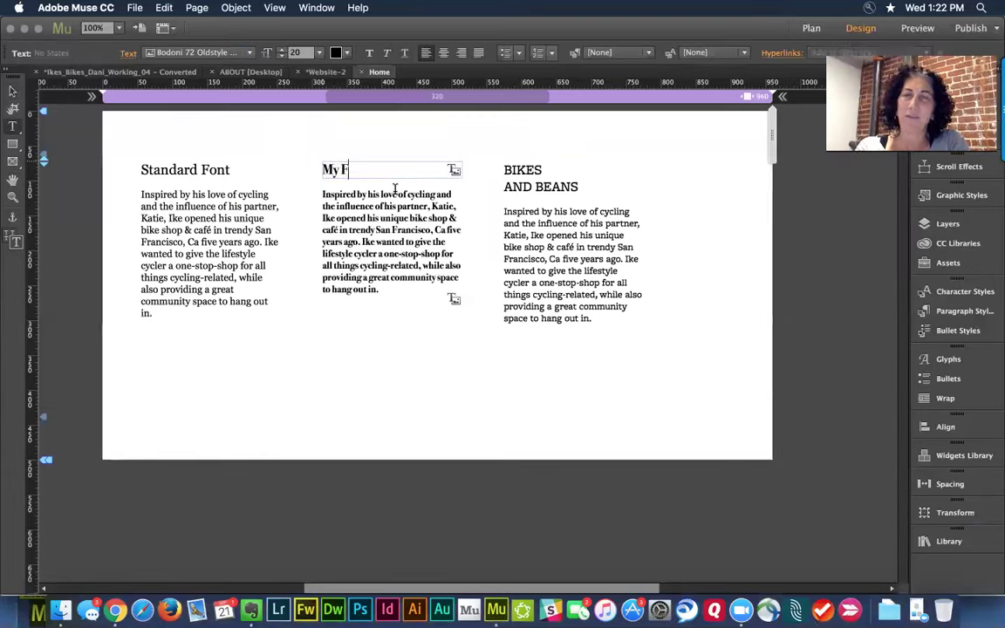
pyautogui.write('avorite Client')
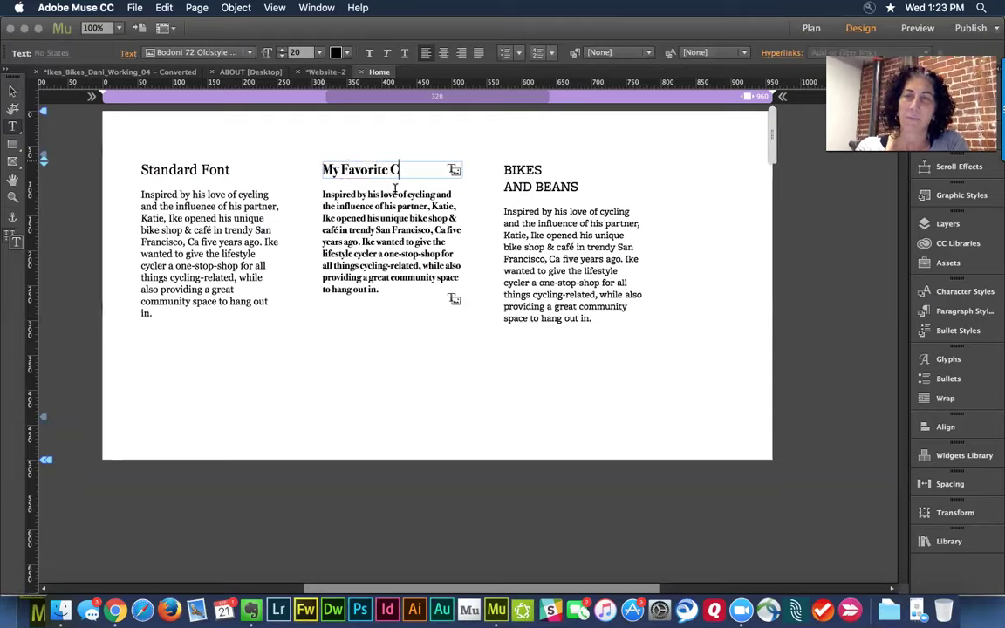
pyautogui.click(406, 219)
pyautogui.press('Escape')
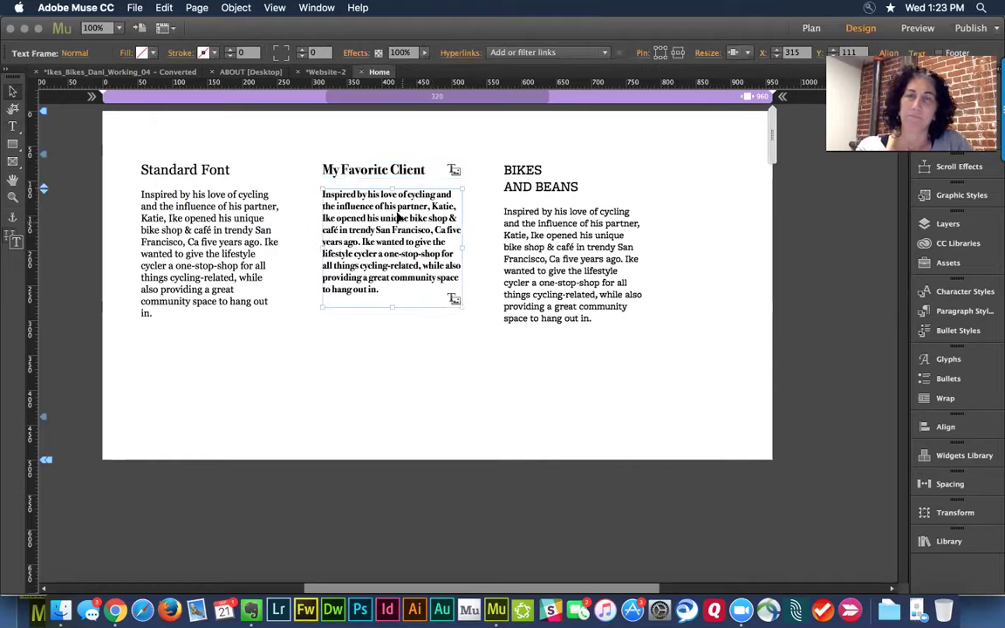
# Preview the page in the browser to check the second column's heading, close that preview tab and return to Adobe Muse
pyautogui.click(401, 137)
pyautogui.press('super+shift+e')
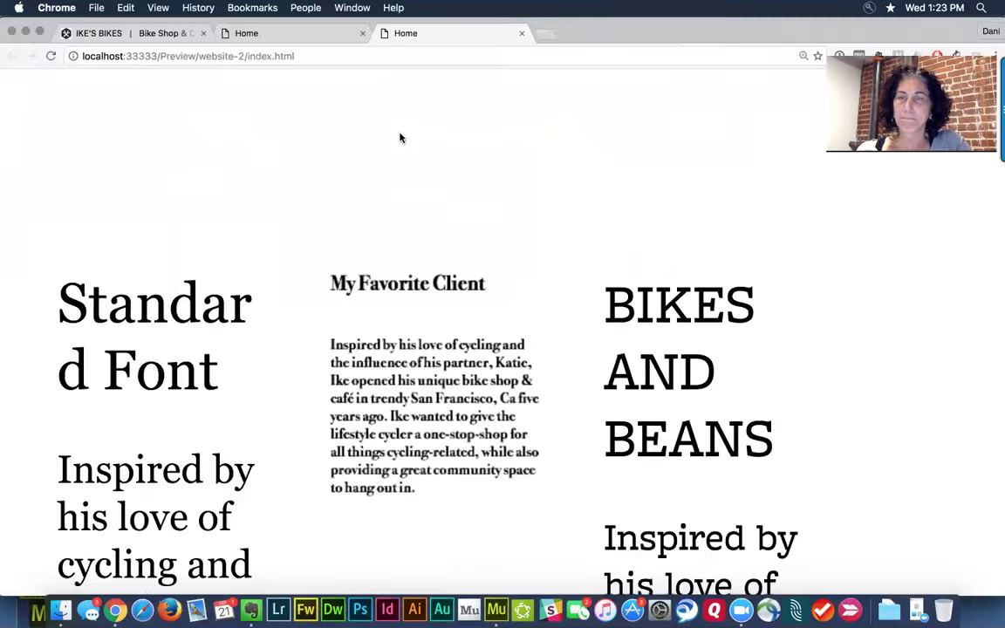
pyautogui.press('super+w')
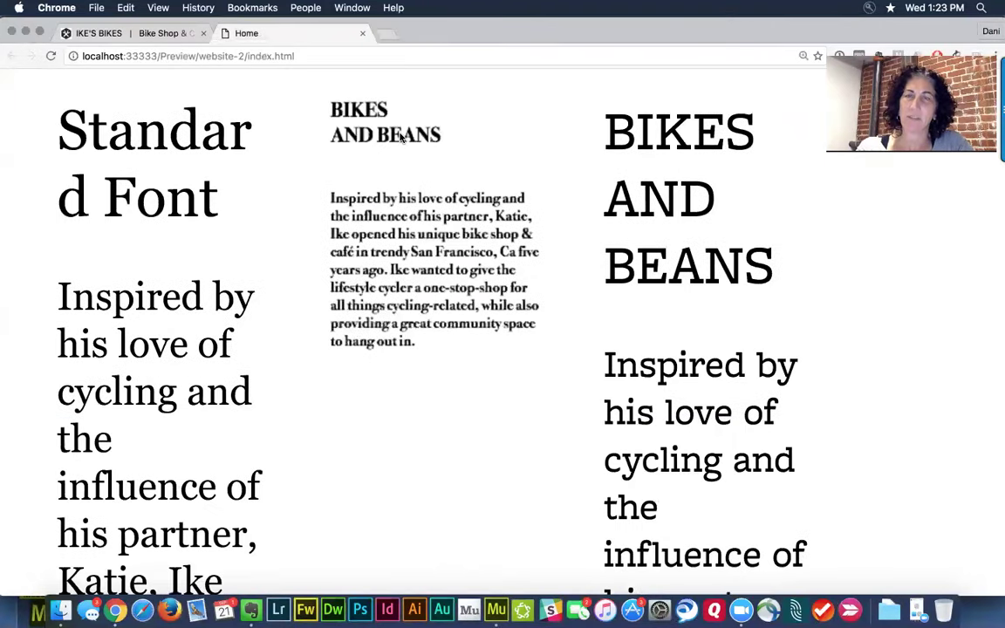
pyautogui.press('super+Tab')
pyautogui.moveTo(153, 140); pyautogui.dragTo(224, 307)
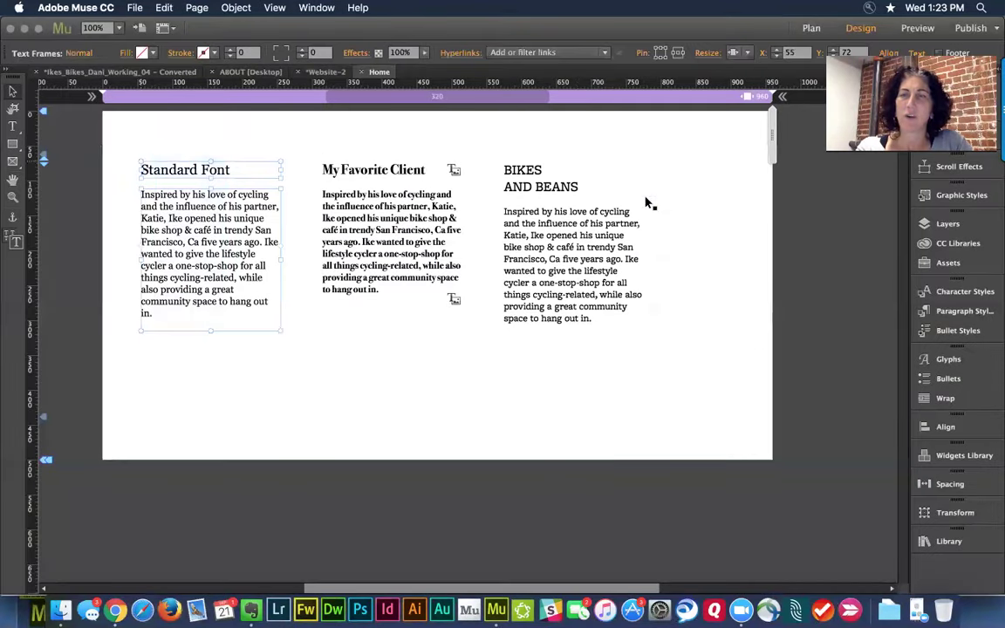
pyautogui.moveTo(558, 154); pyautogui.dragTo(562, 296)
pyautogui.click(563, 297)
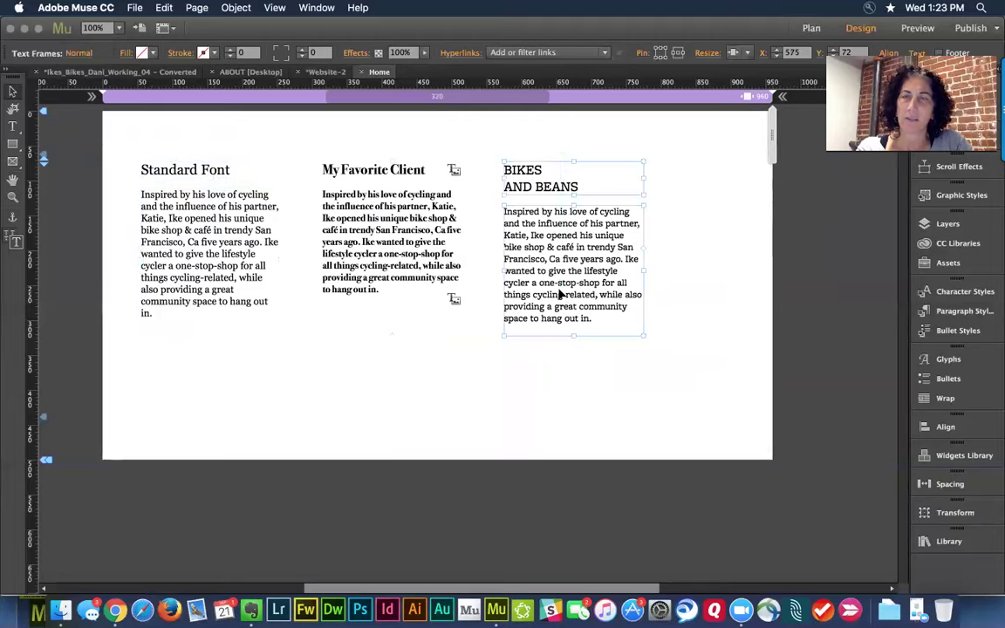
pyautogui.click(218, 168)
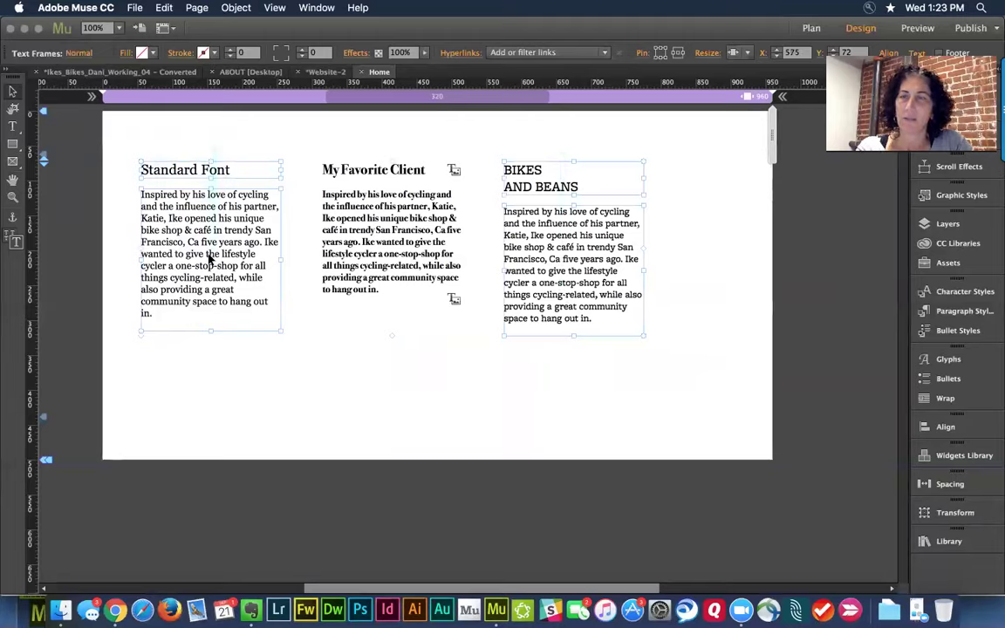
pyautogui.rightClick(208, 259)
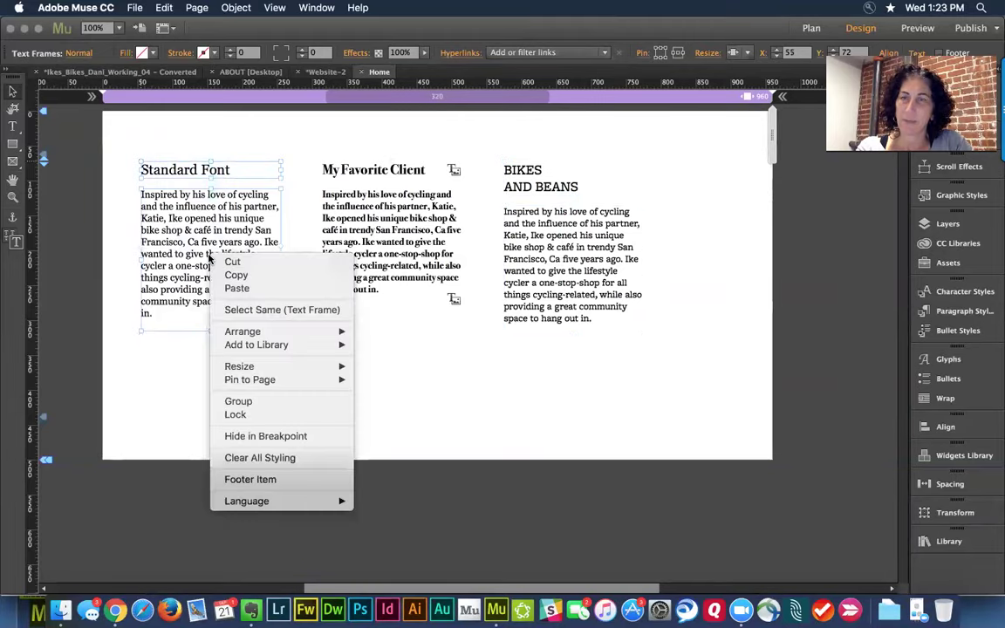
pyautogui.click(120, 146)
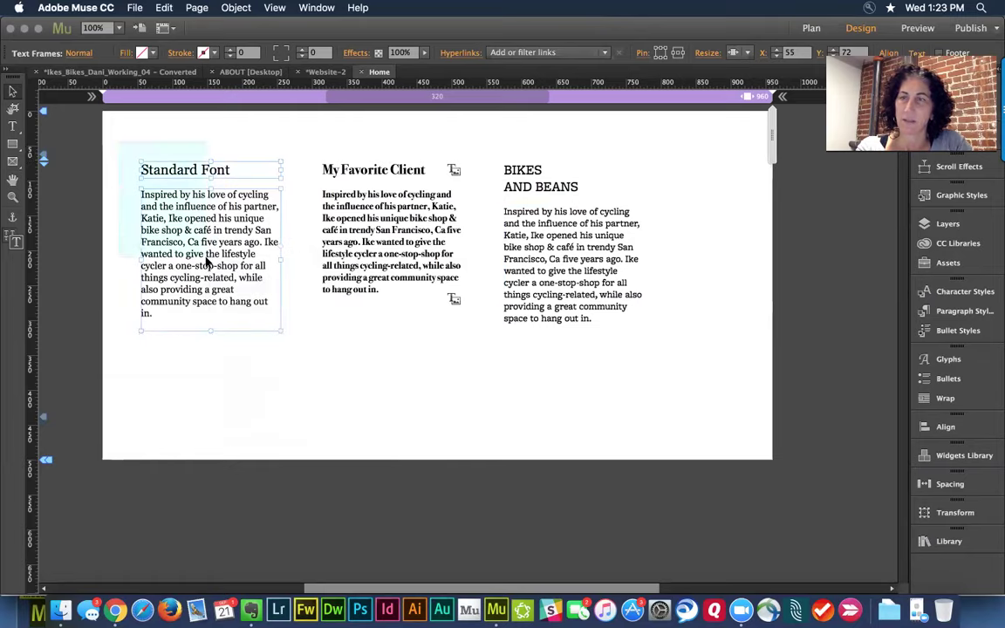
# Hide the heading and paragraph frames of the first and third columns in the current breakpoint
pyautogui.click(653, 141)
pyautogui.moveTo(599, 141); pyautogui.dragTo(575, 295)
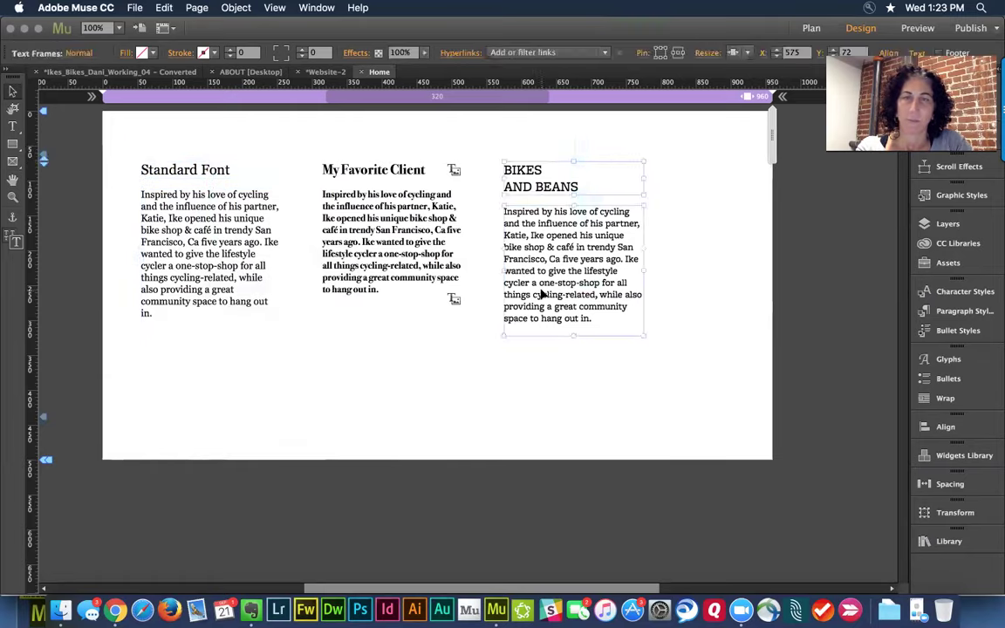
pyautogui.keyDown('shift'); pyautogui.click(212, 168); pyautogui.keyUp('shift')
pyautogui.keyDown('shift'); pyautogui.click(201, 224); pyautogui.keyUp('shift')
pyautogui.rightClick(199, 226)
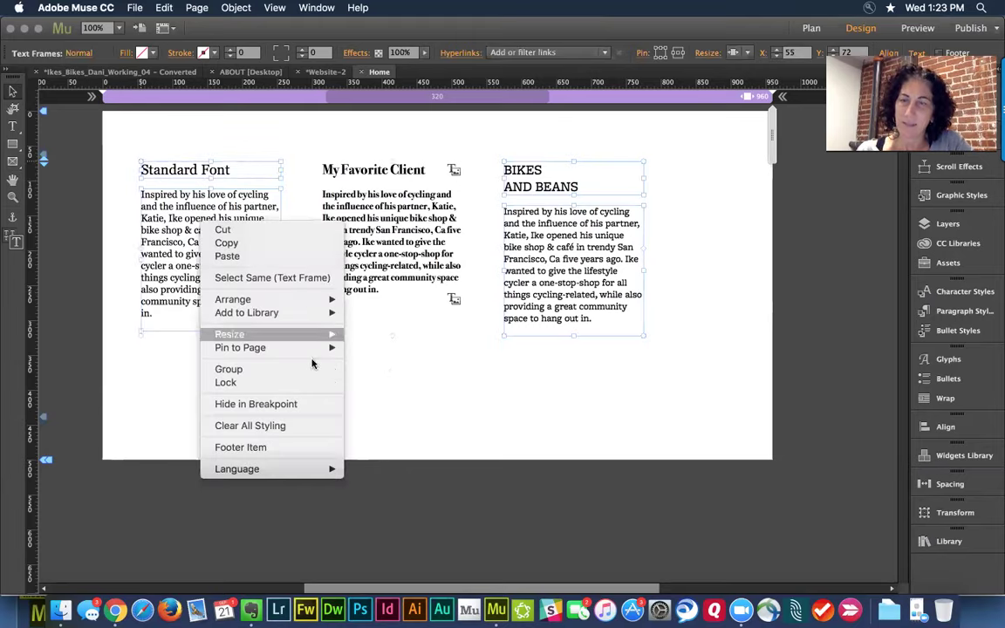
pyautogui.click(301, 405)
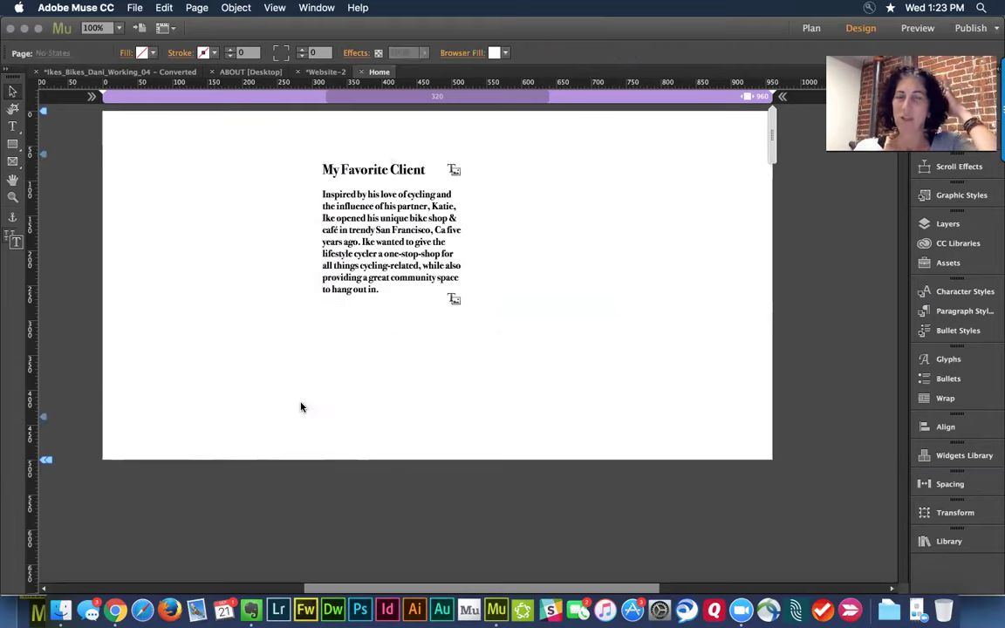
# Preview the site in the browser, open the page source and reduce its zoom until the whole head and body start fit
pyautogui.press('super+alt+e')
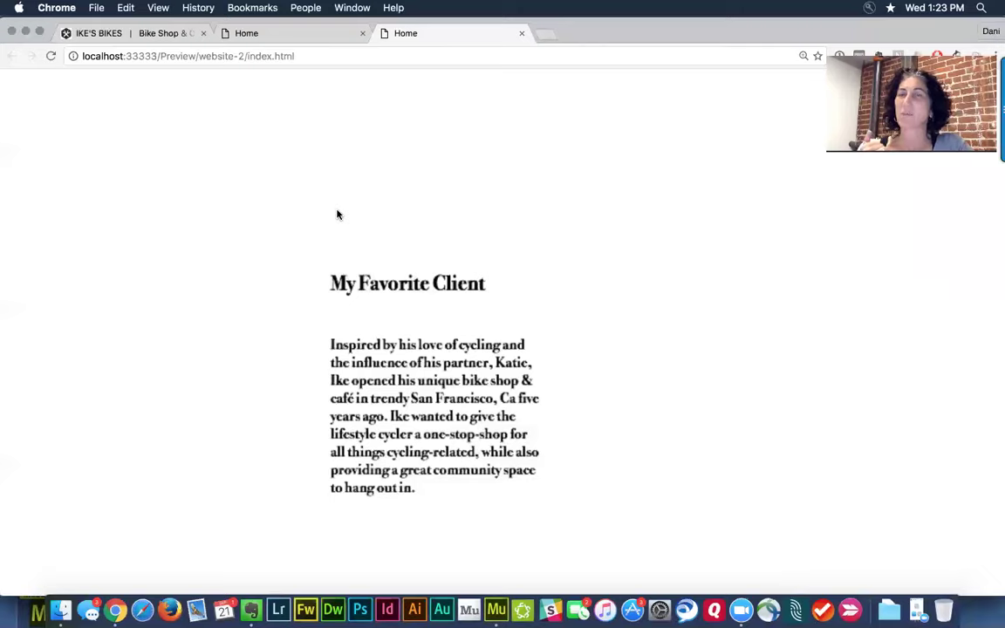
pyautogui.rightClick(194, 208)
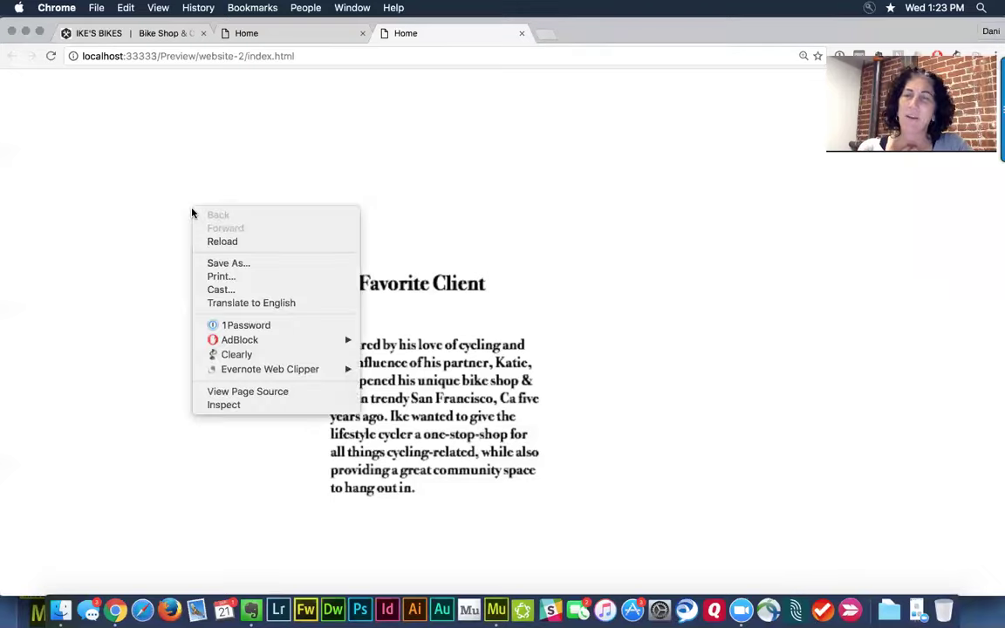
pyautogui.click(318, 394)
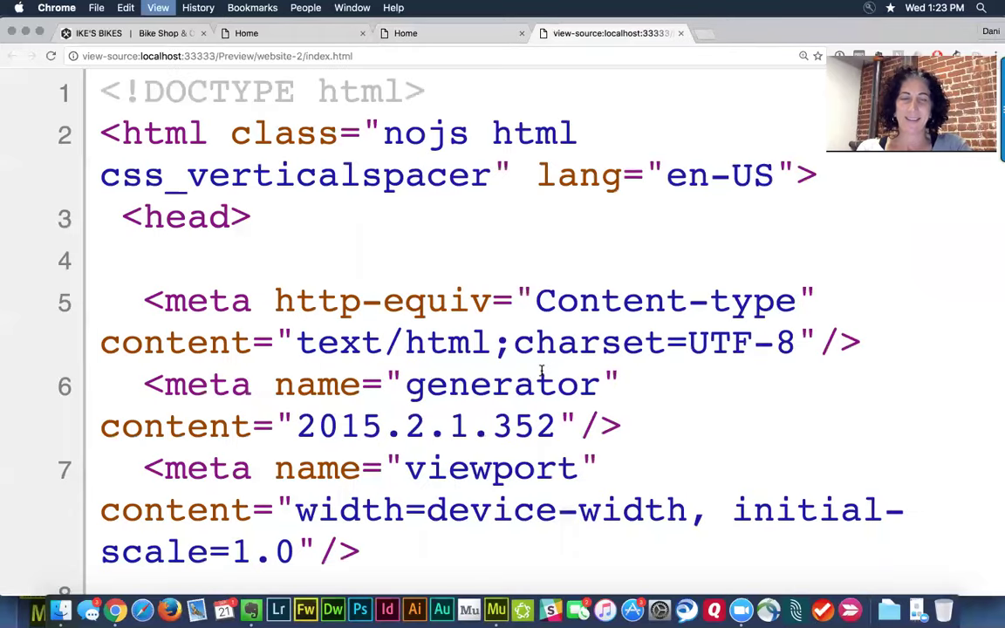
pyautogui.press('super+minus')
pyautogui.press('super+minus')
pyautogui.press('super+minus')
pyautogui.press('super+minus')
pyautogui.press('super+minus')
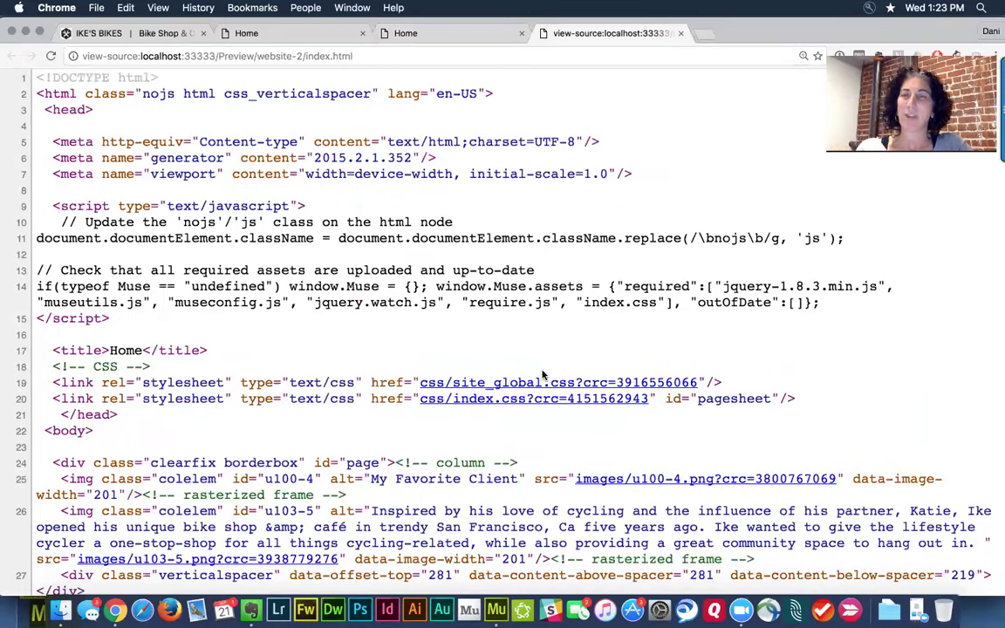
# Search the page source for "client" and highlight the heading image's alt text "My Favorite Client"
pyautogui.press('super+Tab')
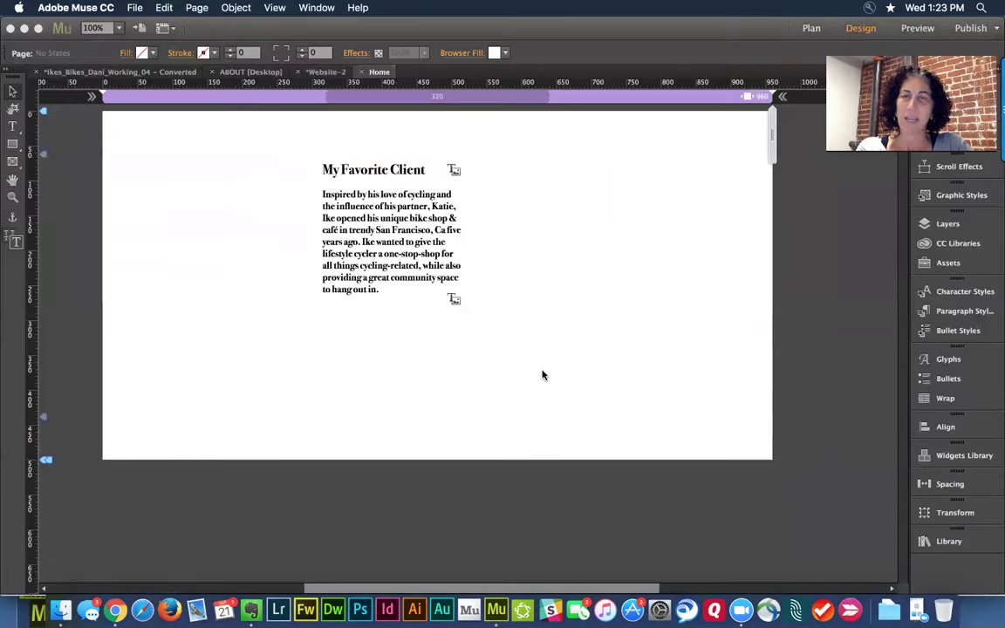
pyautogui.press('super+Tab')
pyautogui.press('super+Tab')
pyautogui.press('super+Tab')
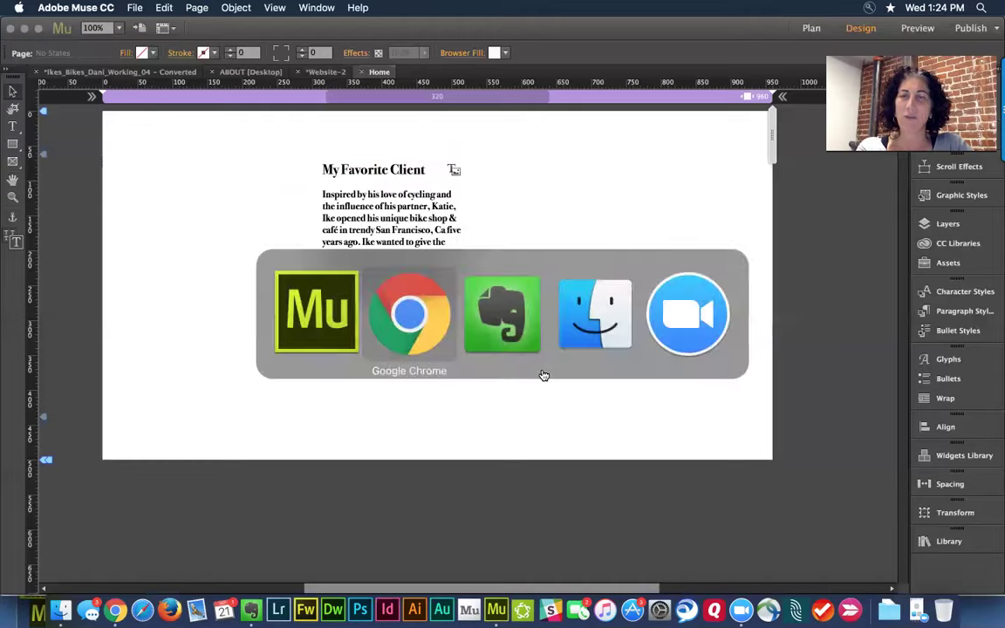
pyautogui.press('super+f')
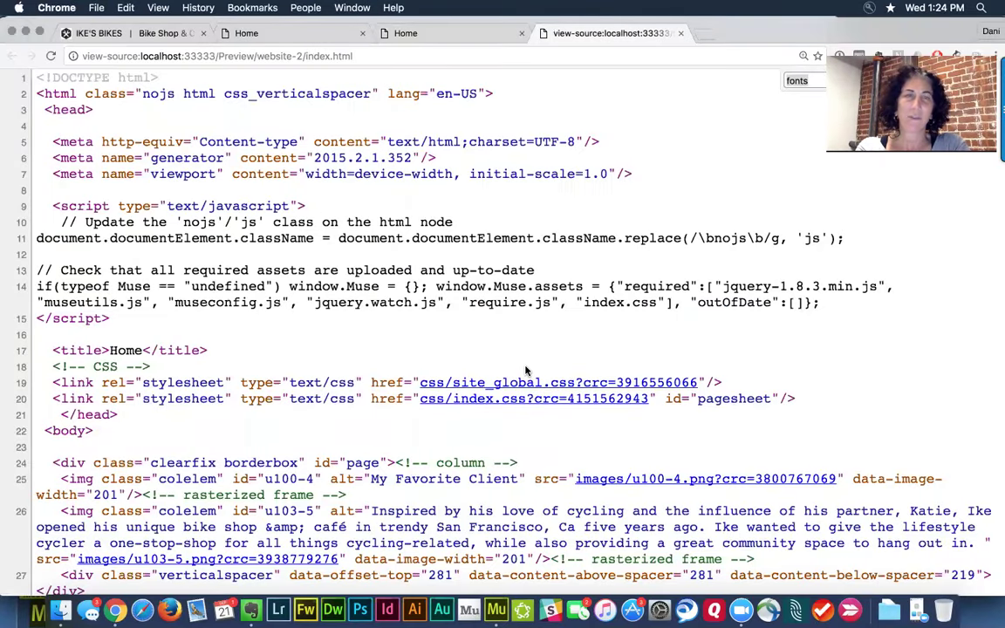
pyautogui.write('client')
pyautogui.scroll(-3, 514, 448)
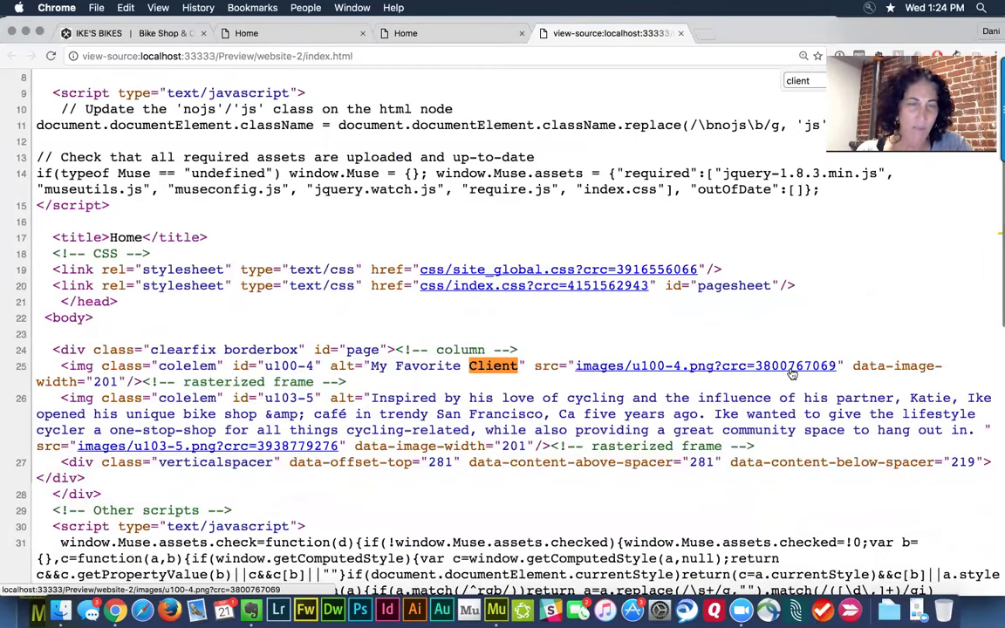
pyautogui.scroll(-3, 687, 292)
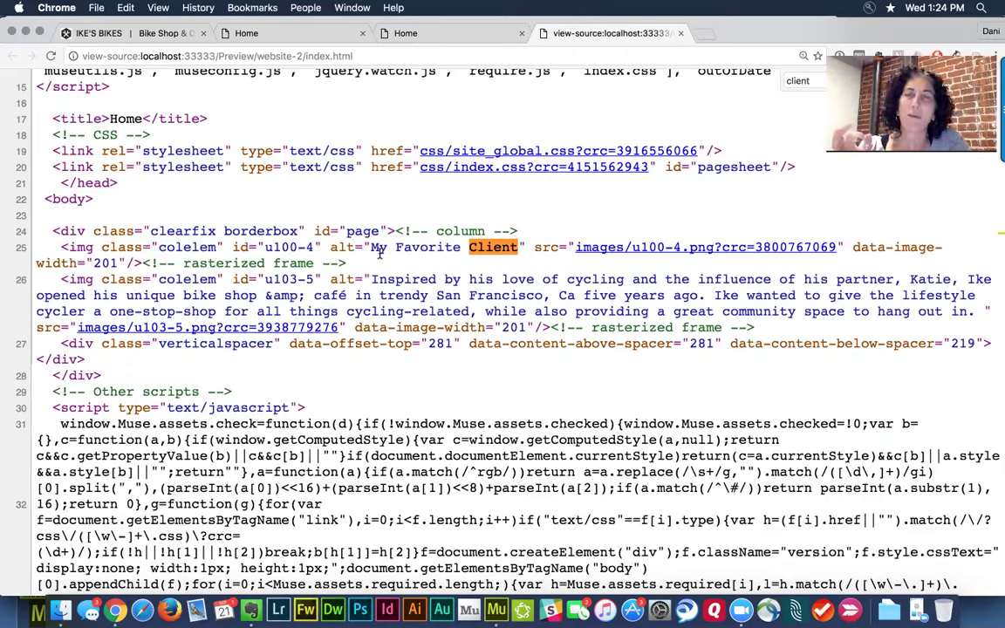
pyautogui.moveTo(370, 248); pyautogui.dragTo(521, 249)
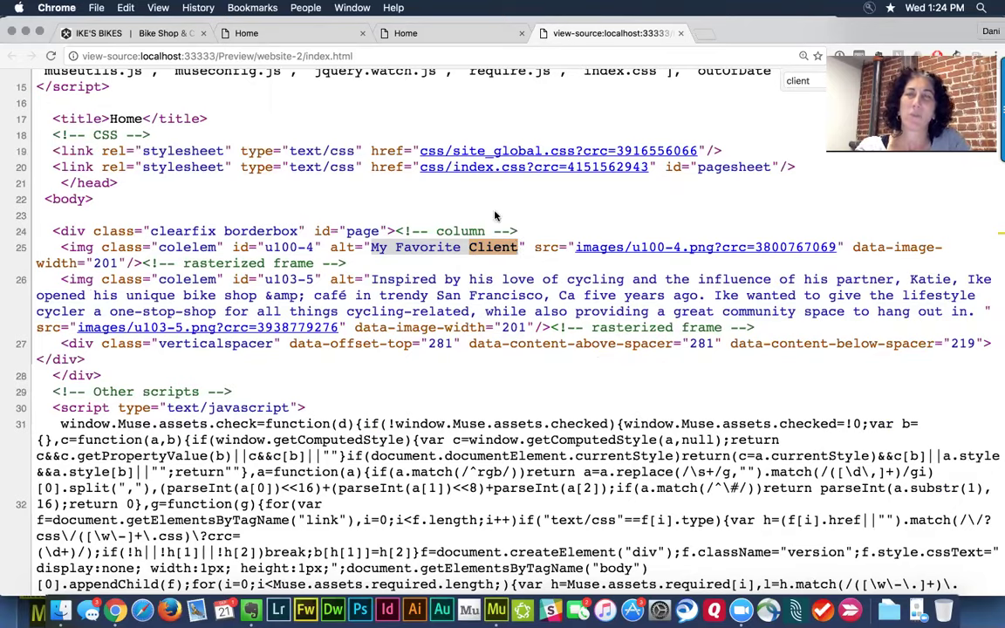
# Close the page source and both Home previews, then view the start of the Ike's Bikes home page
pyautogui.press('super+w')
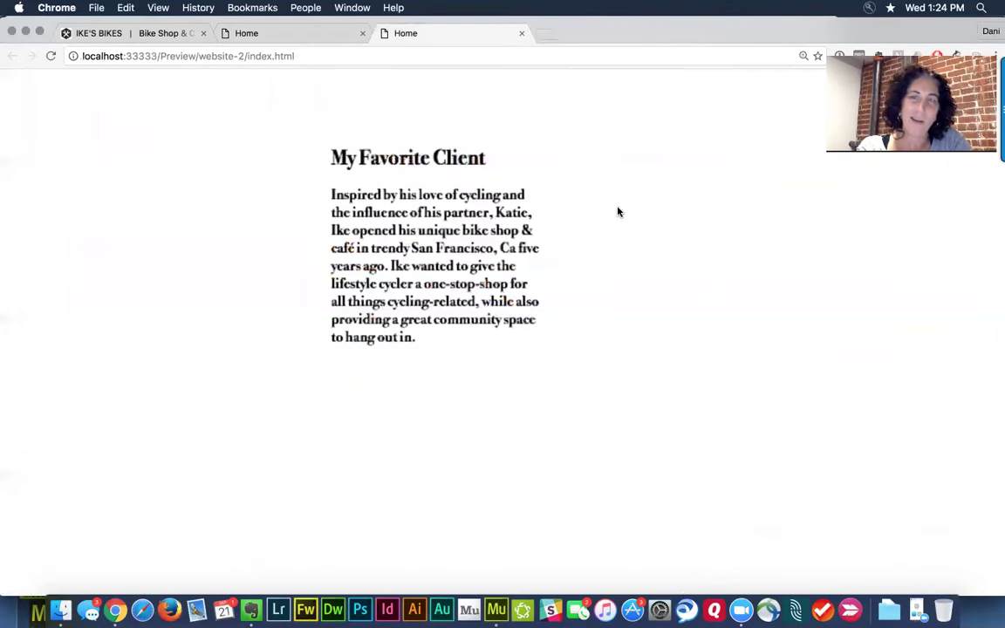
pyautogui.press('super+w')
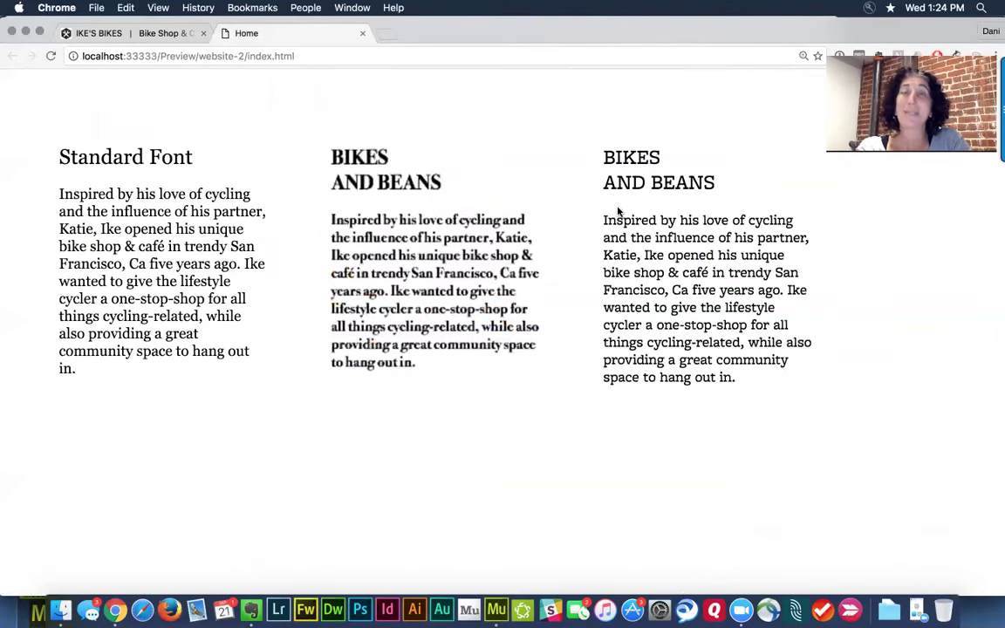
pyautogui.press('super+w')
pyautogui.scroll(3, 540, 401)
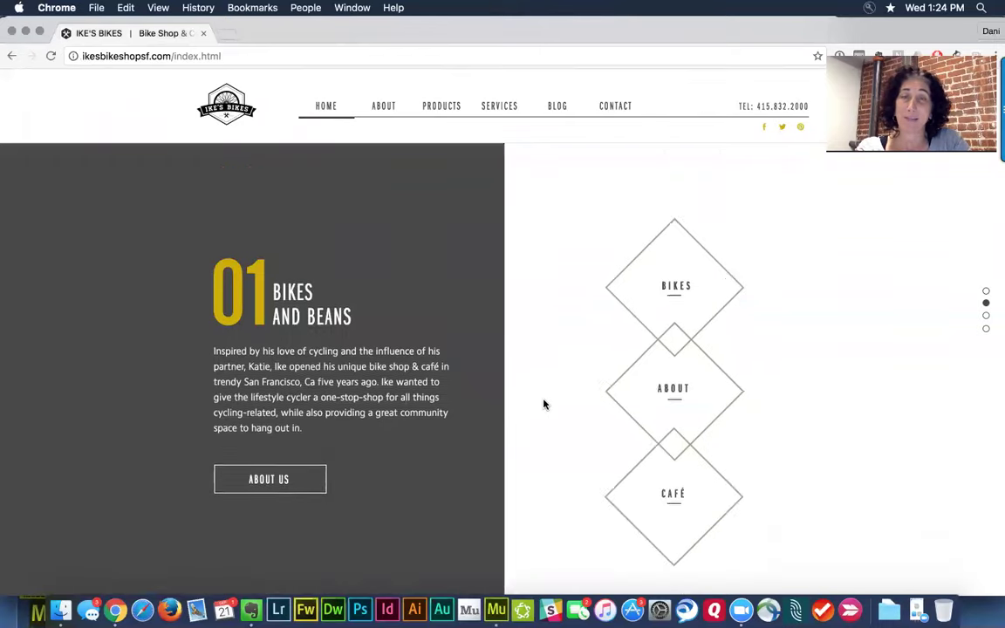
# Switch to Evernote to check the Expressive Web Typography outline, then return to Adobe Muse
pyautogui.press('super+Tab')
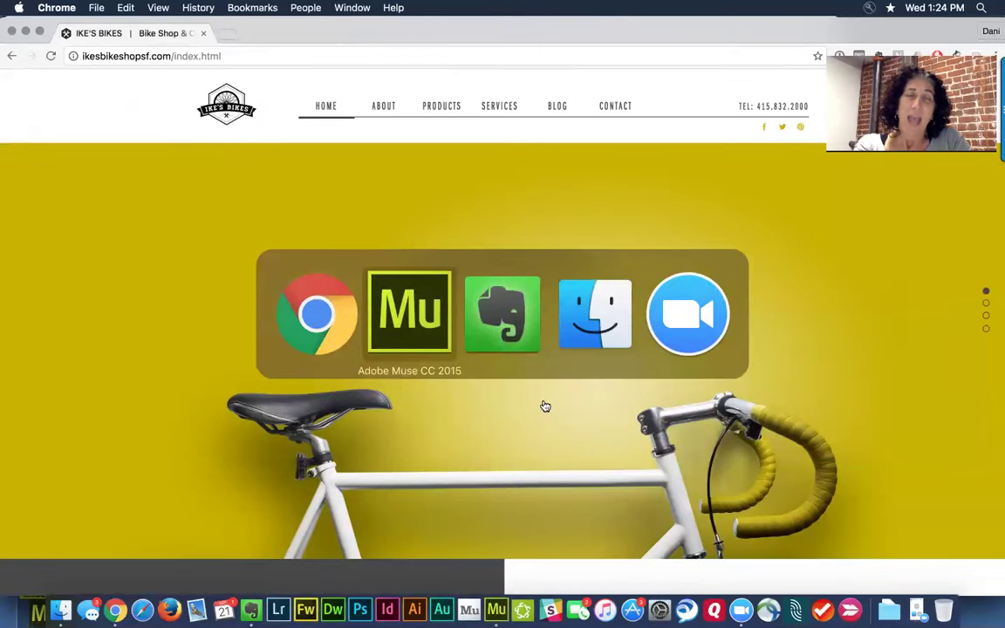
pyautogui.press('super+Tab')
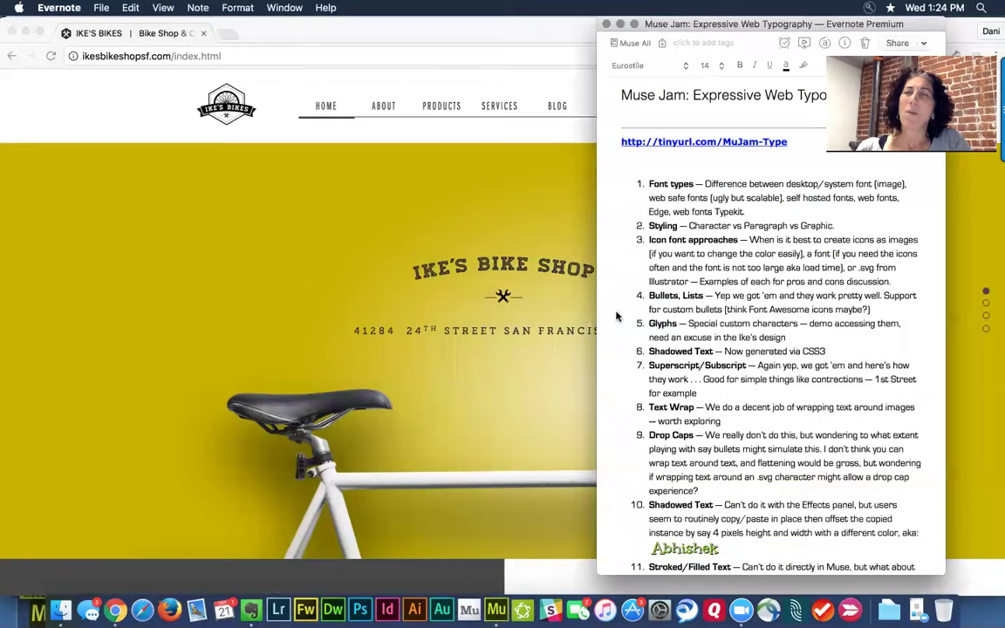
pyautogui.press('super+Tab')
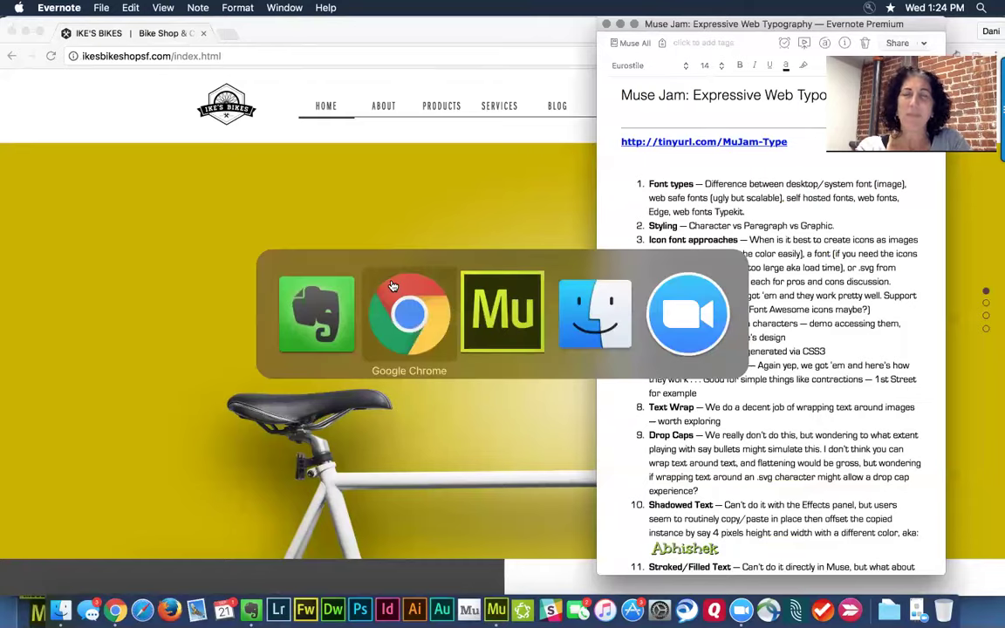
pyautogui.press('super+Tab')
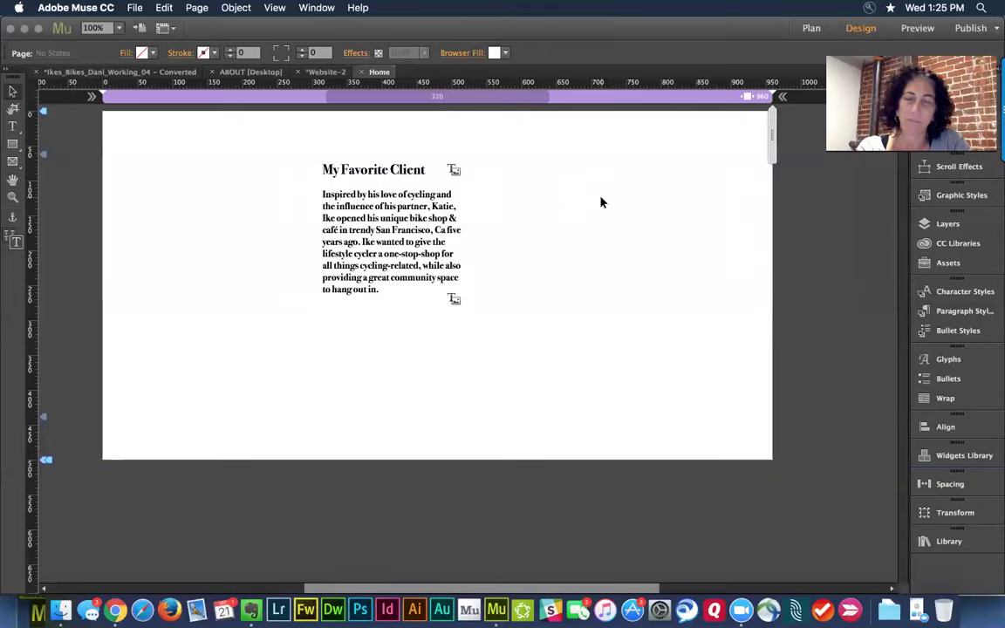
# Bring back the hidden first- and third-column text frames and leave nothing selected on the page
pyautogui.press('super+v')
pyautogui.click(406, 413)
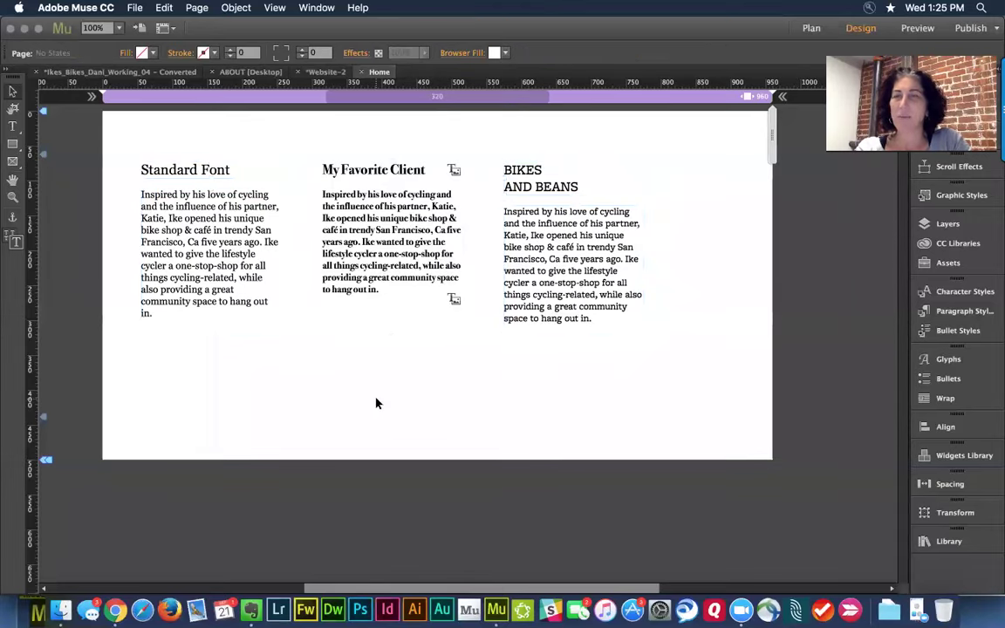
pyautogui.press('super+a')
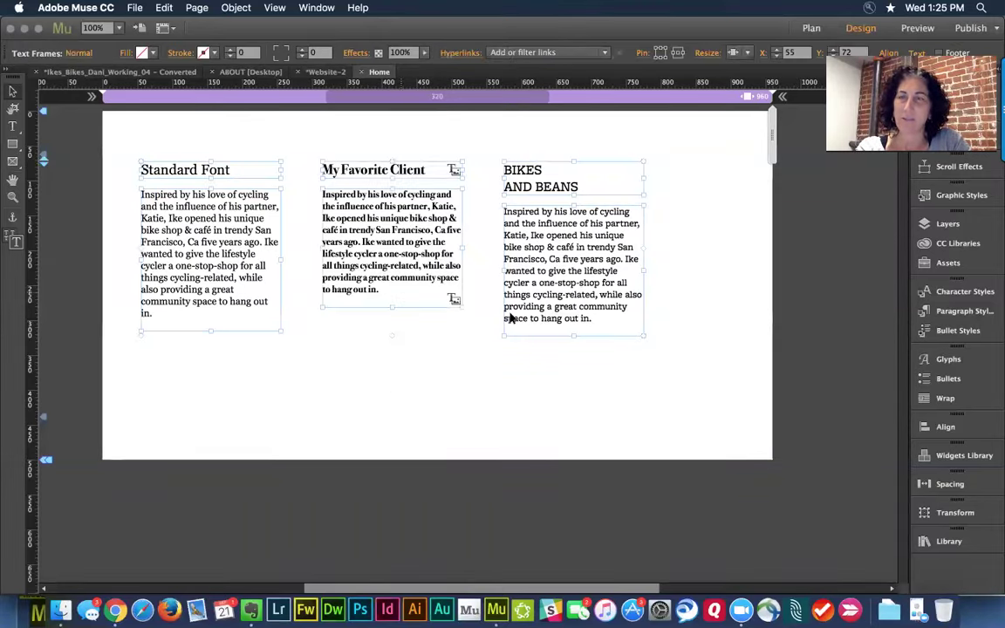
pyautogui.click(559, 378)
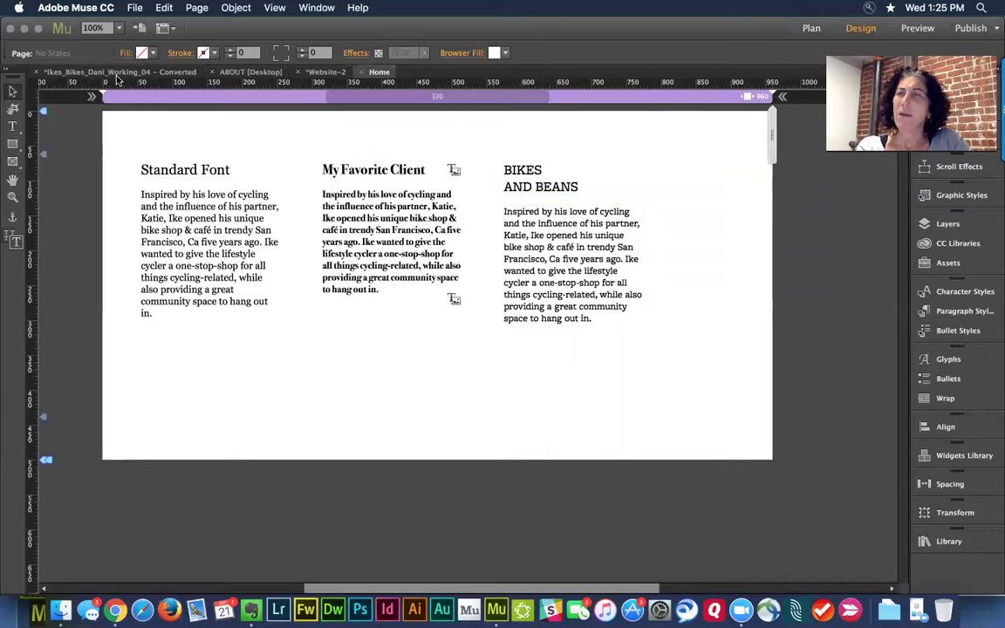
# Select the Standard Font heading and its body text, and open Add Web Fonts from their font list
pyautogui.click(135, 8)
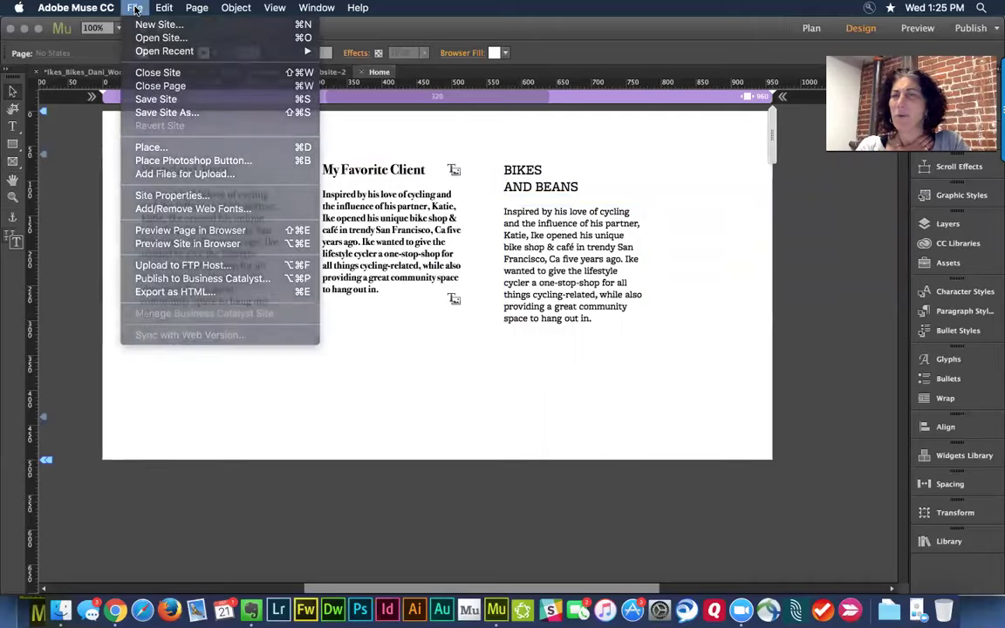
pyautogui.press('Escape')
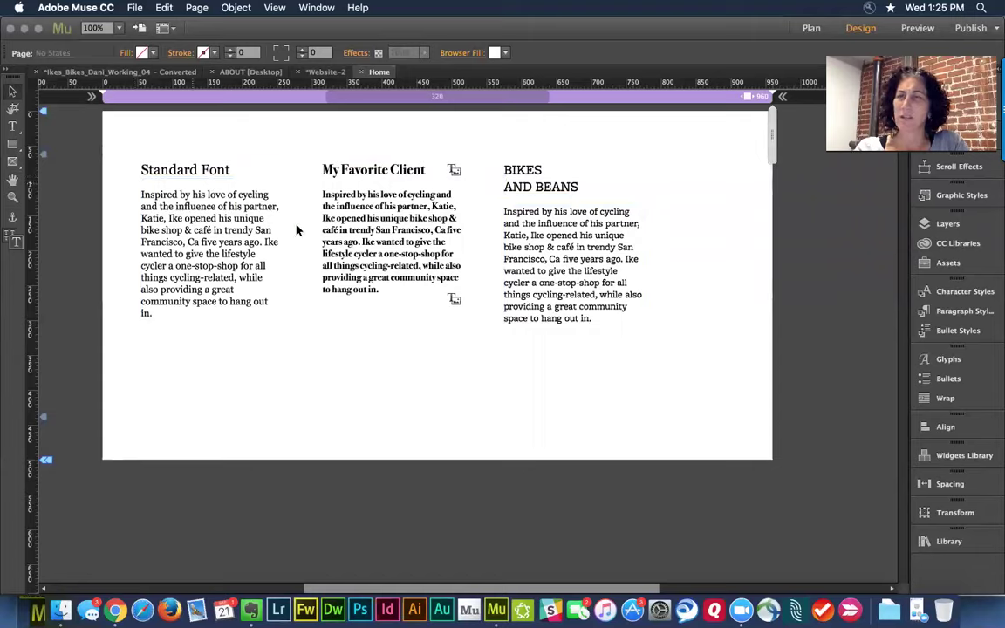
pyautogui.click(214, 171)
pyautogui.doubleClick(216, 260)
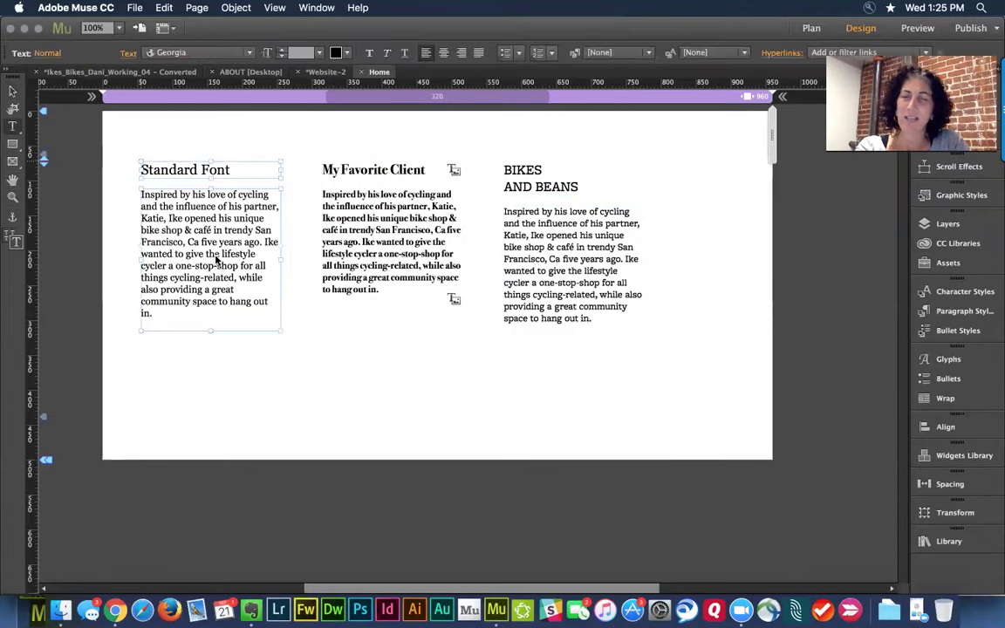
pyautogui.click(195, 56)
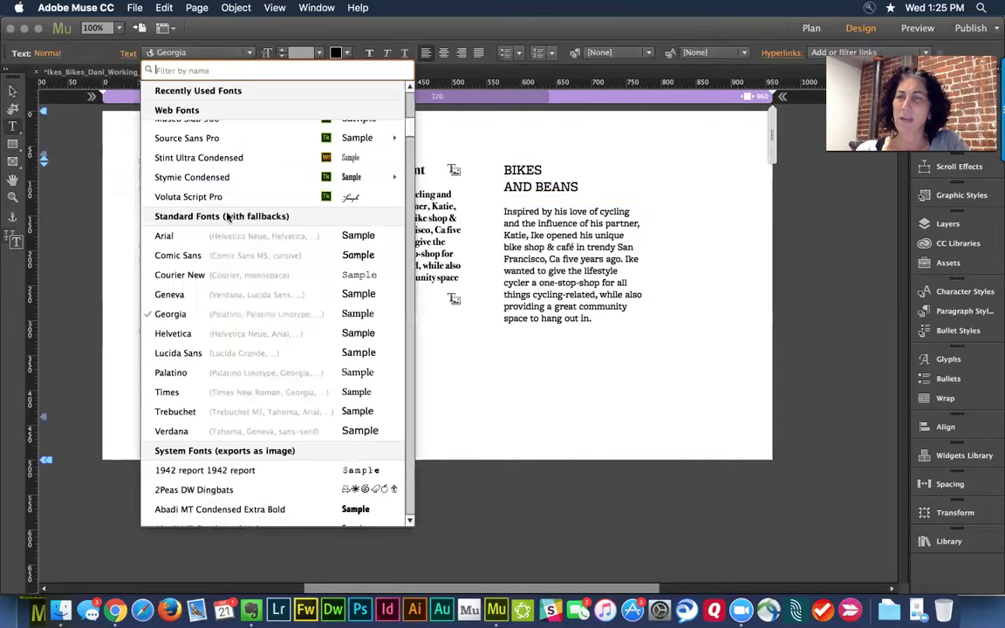
pyautogui.scroll(5, 247, 188)
pyautogui.moveTo(246, 188)
pyautogui.scroll(5, 247, 187)
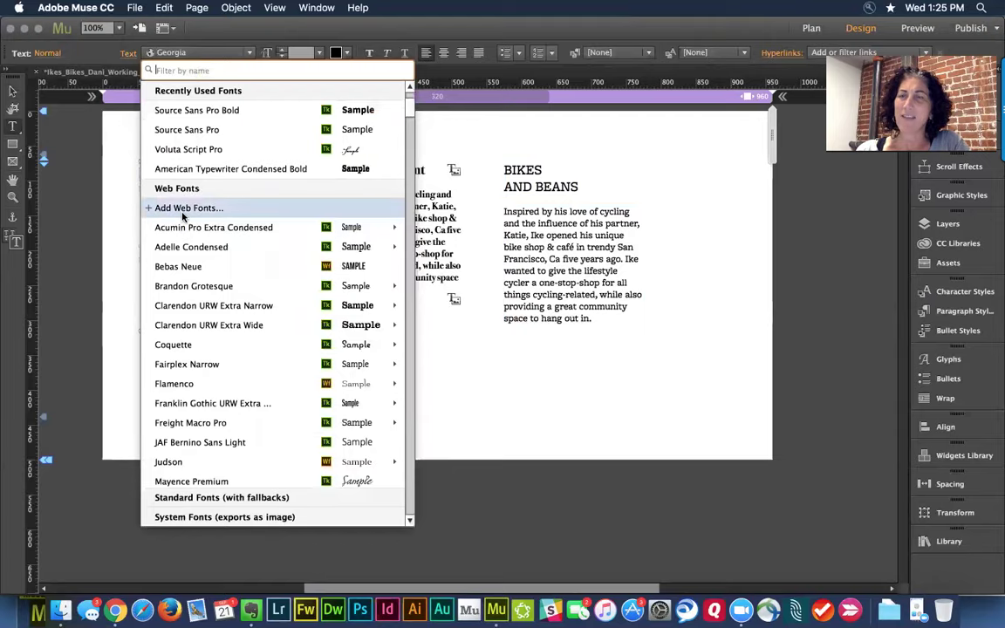
pyautogui.click(179, 209)
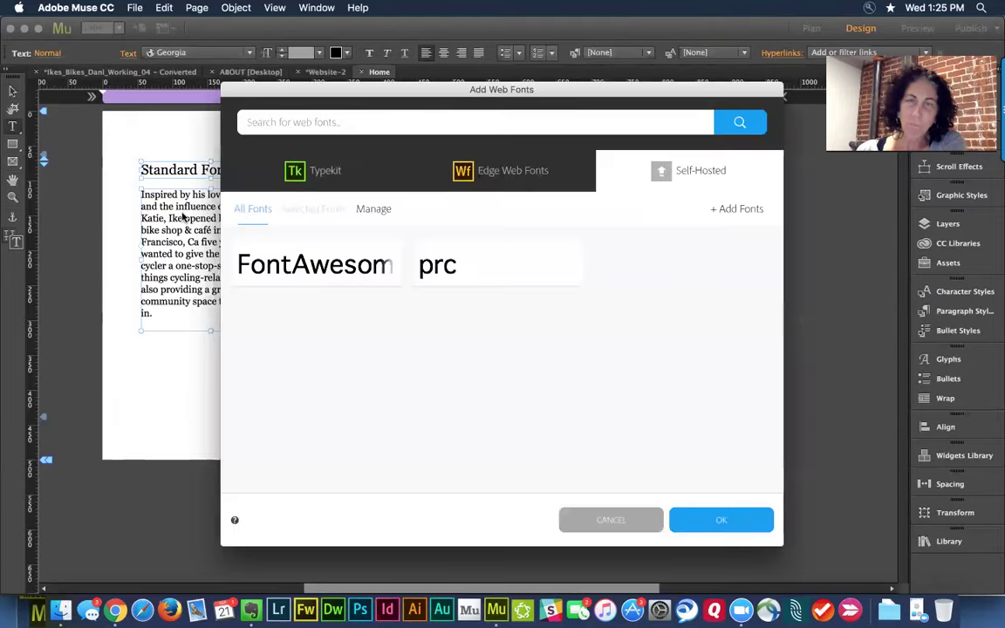
# Look through the Typekit, Edge Web Fonts and Self-Hosted collections, ending on Typekit
pyautogui.click(331, 170)
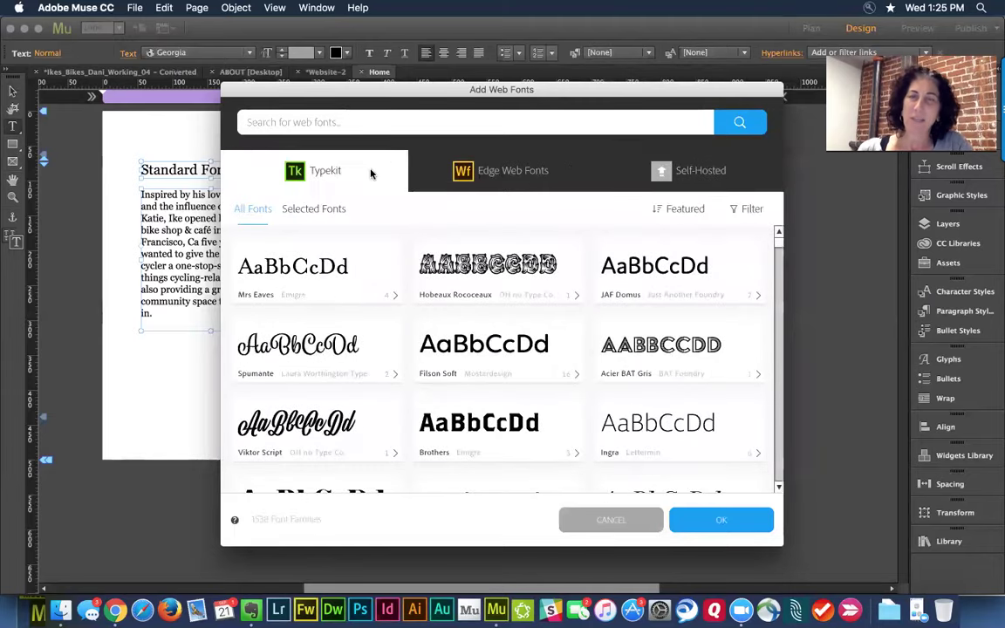
pyautogui.click(504, 180)
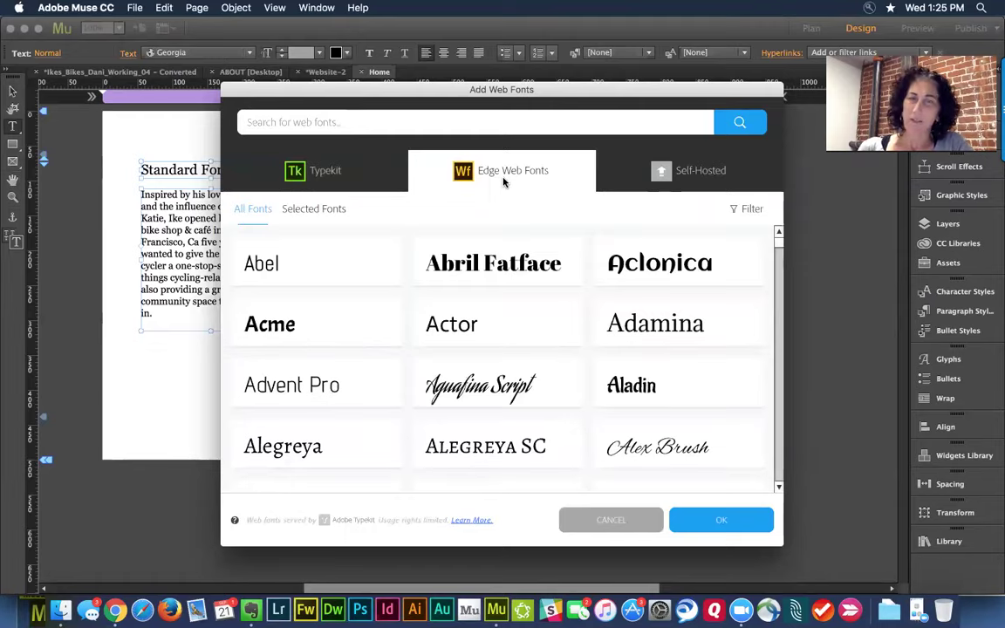
pyautogui.click(668, 166)
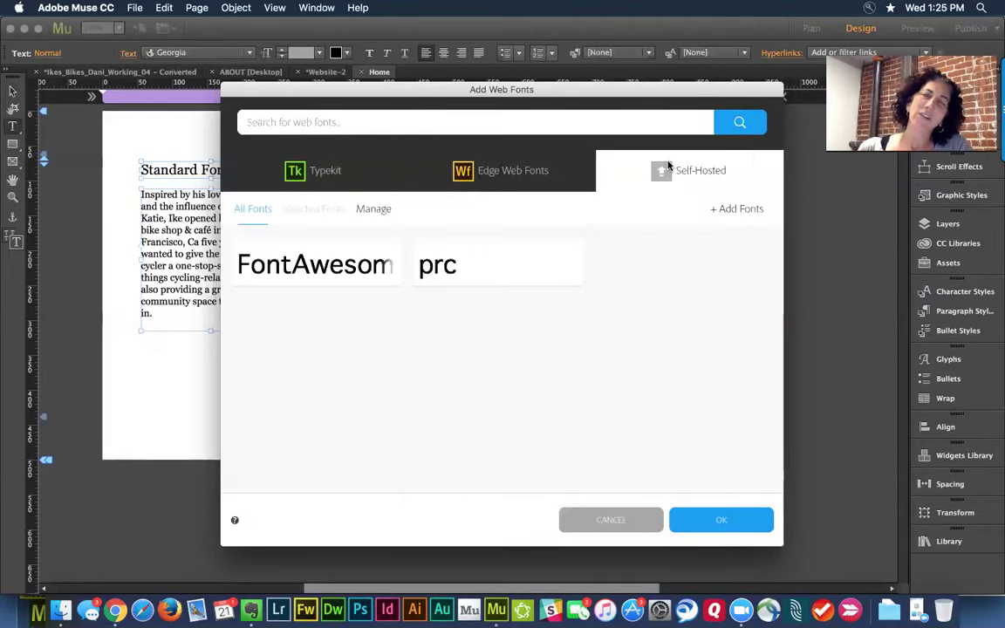
pyautogui.click(319, 178)
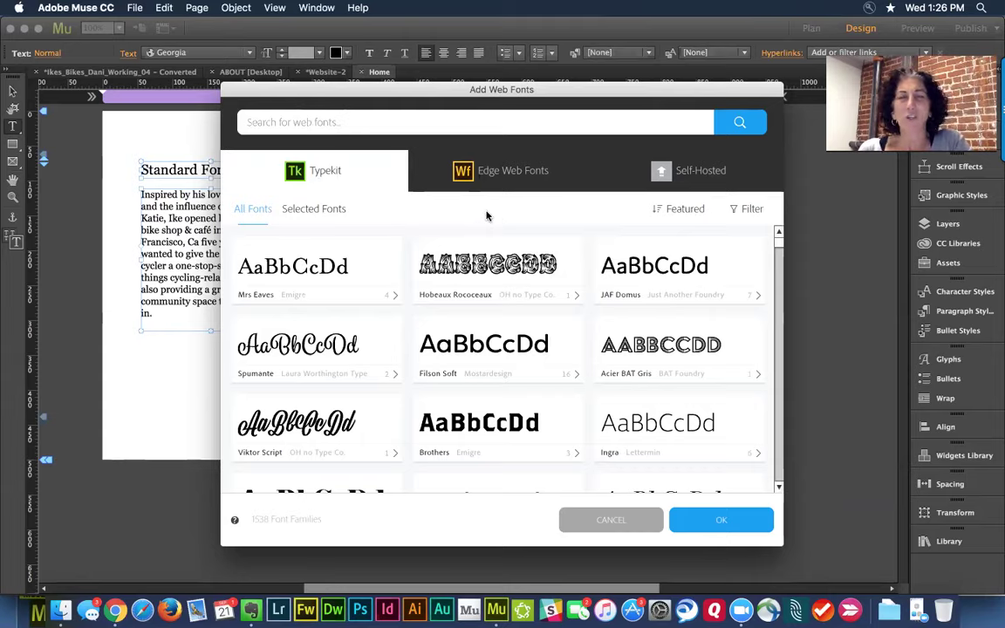
# Filter the Typekit fonts to slab serifs recommended for paragraphs, with narrow width and old-style numerals
pyautogui.click(751, 210)
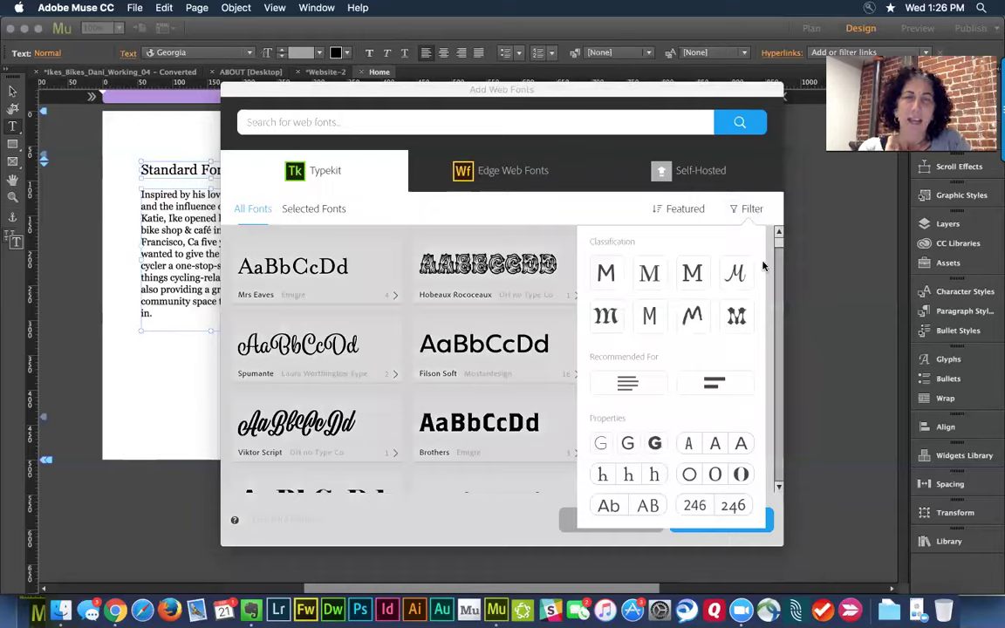
pyautogui.click(693, 275)
pyautogui.click(636, 386)
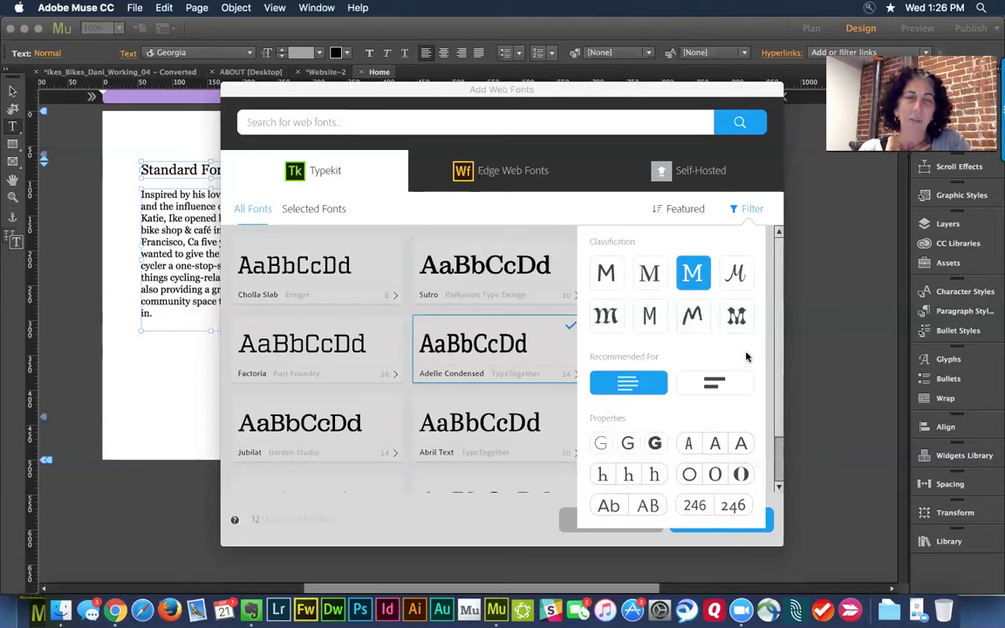
pyautogui.click(689, 443)
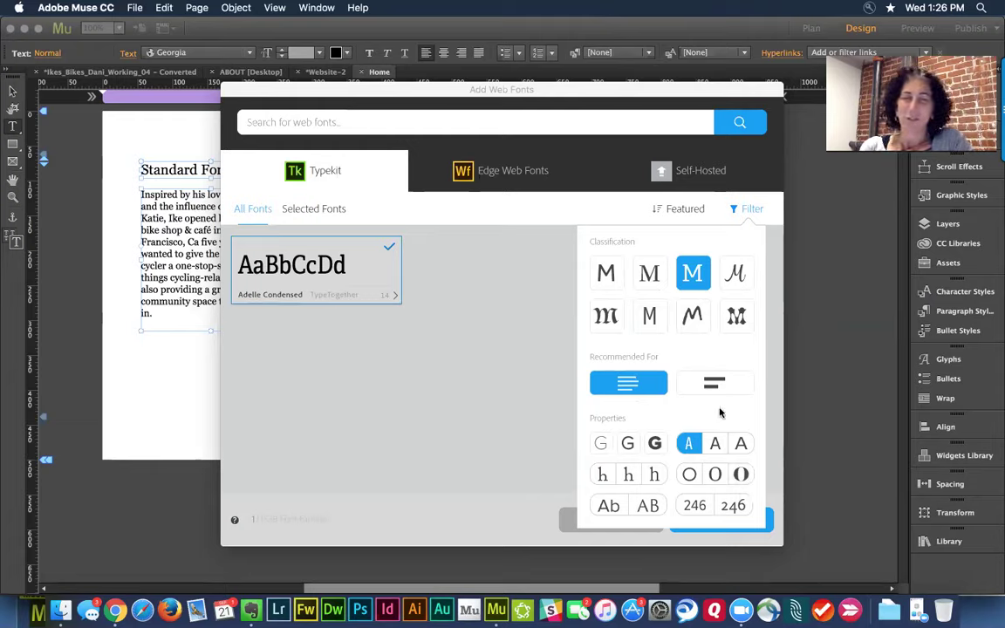
pyautogui.click(726, 507)
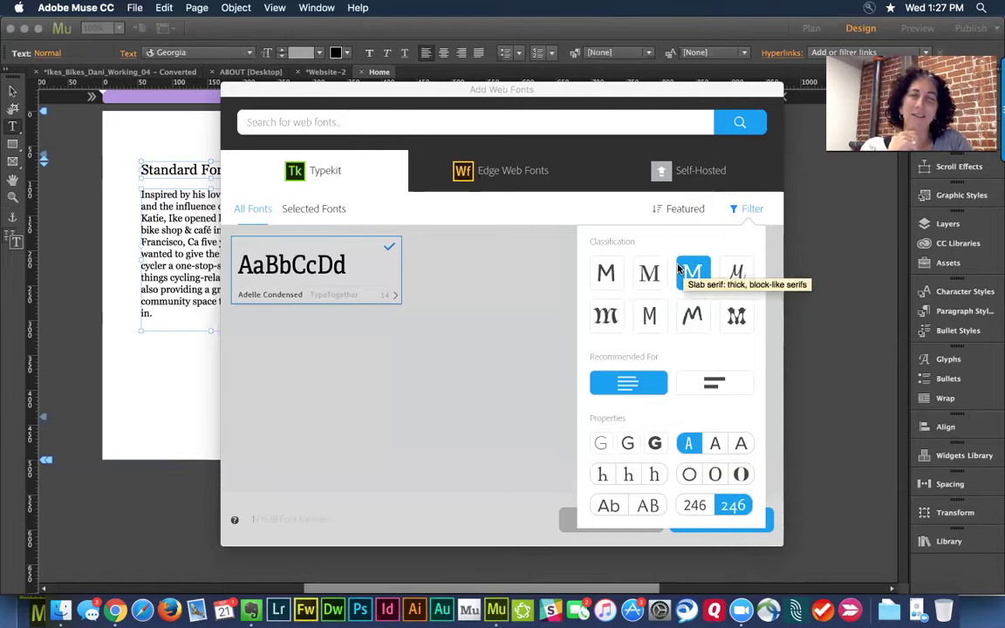
pyautogui.click(527, 309)
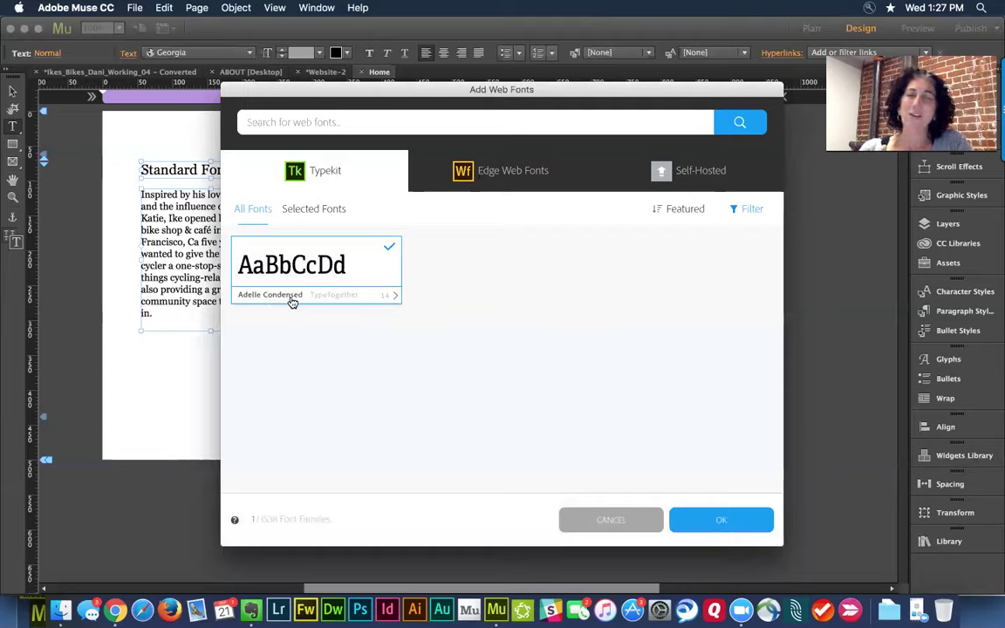
# Examine the individual styles of Adelle Condensed and accept the web font selection
pyautogui.click(377, 301)
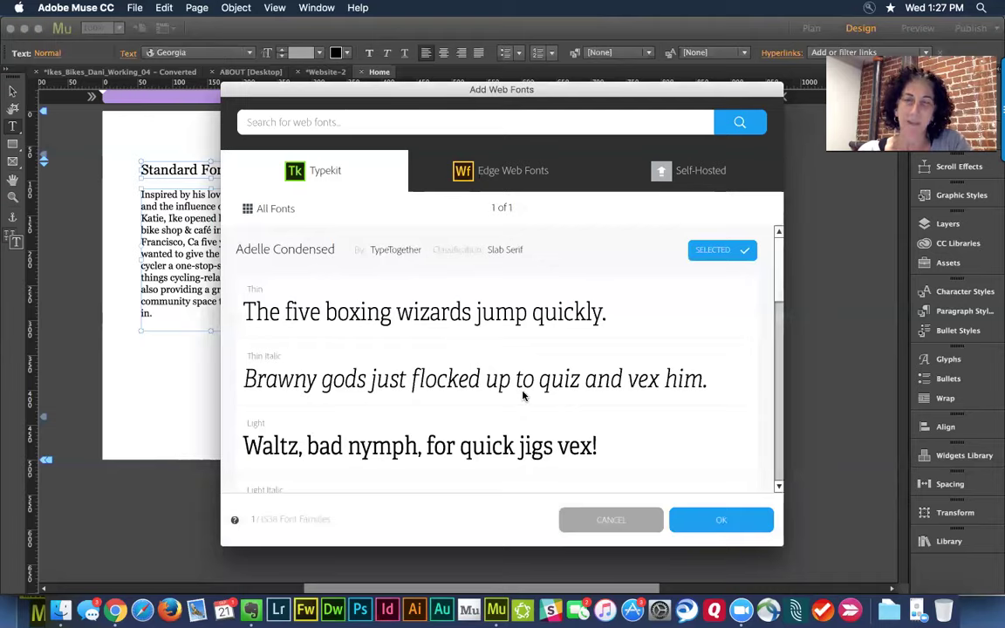
pyautogui.scroll(-10, 523, 395)
pyautogui.scroll(10, 523, 396)
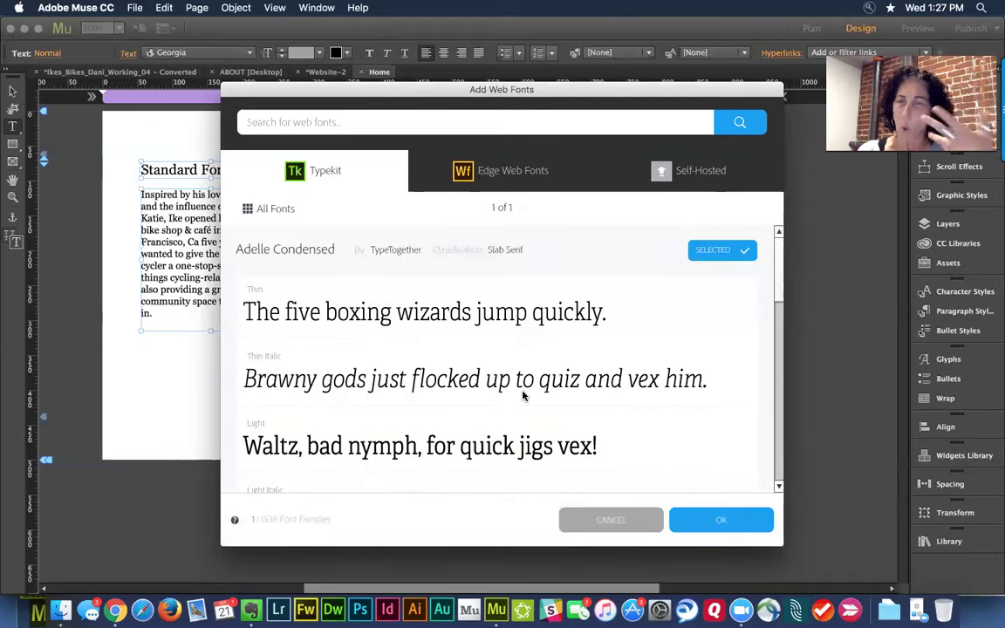
pyautogui.click(718, 520)
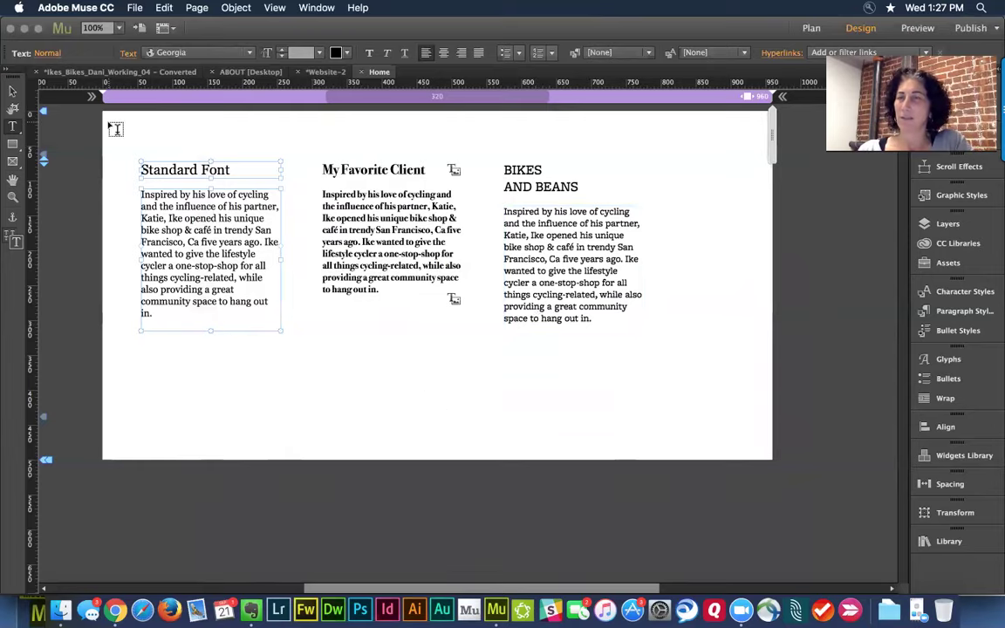
# Reopen Add Web Fonts from the font list of the selected first-column text
pyautogui.click(135, 8)
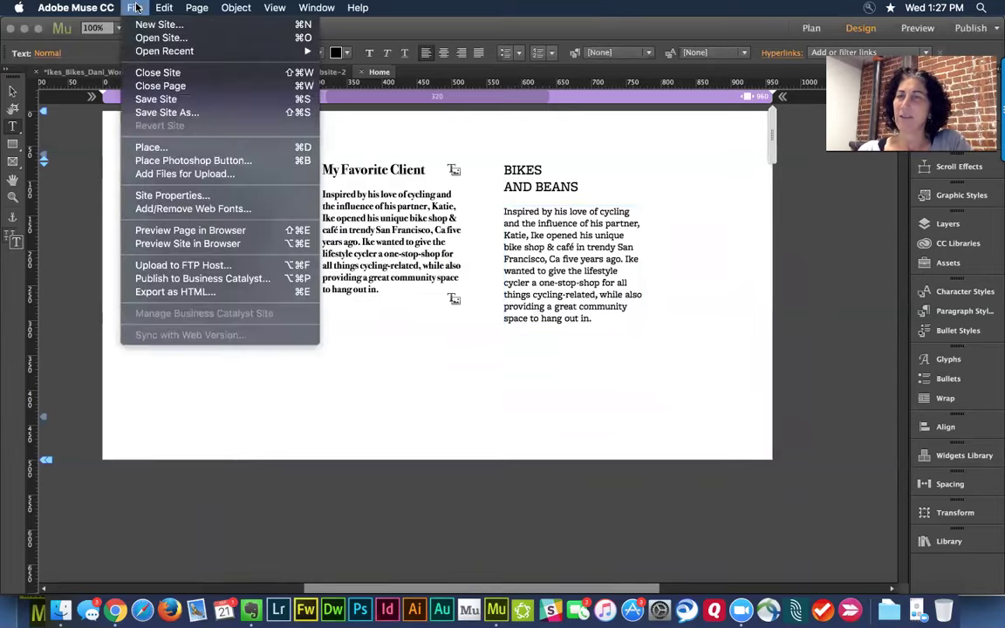
pyautogui.click(113, 16)
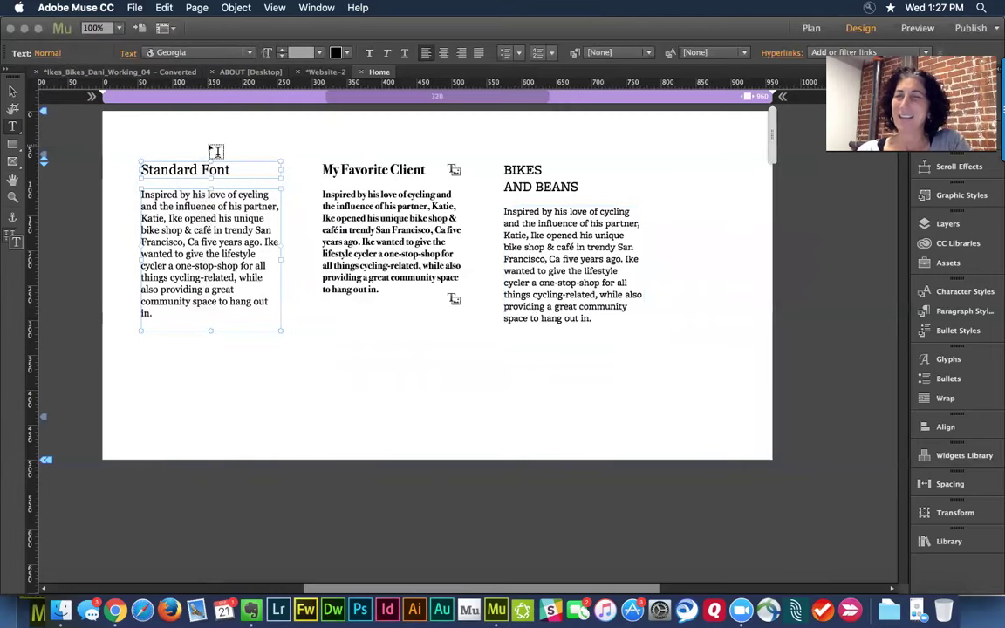
pyautogui.click(159, 52)
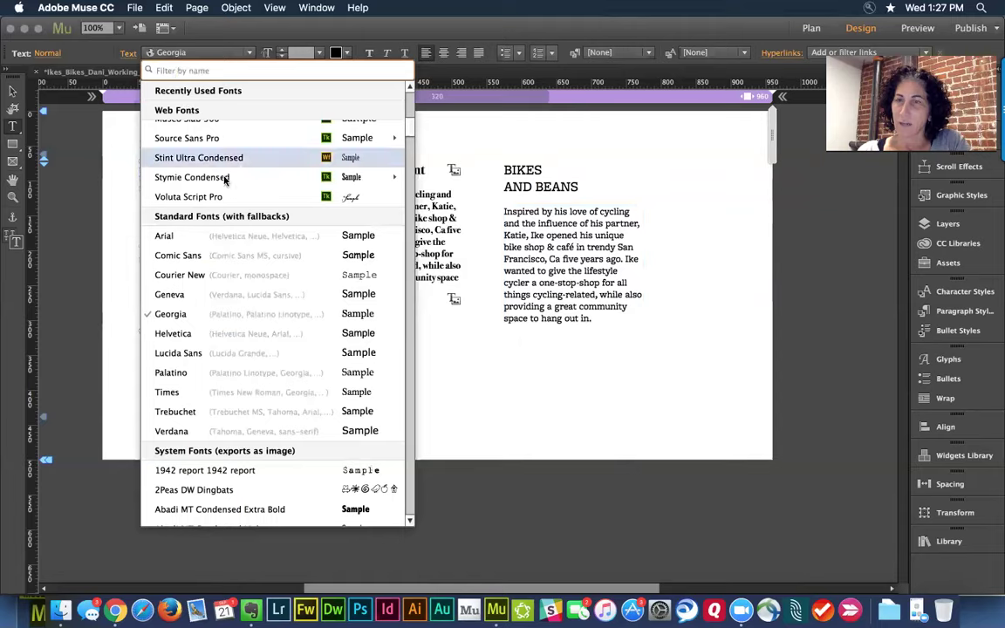
pyautogui.scroll(10, 227, 205)
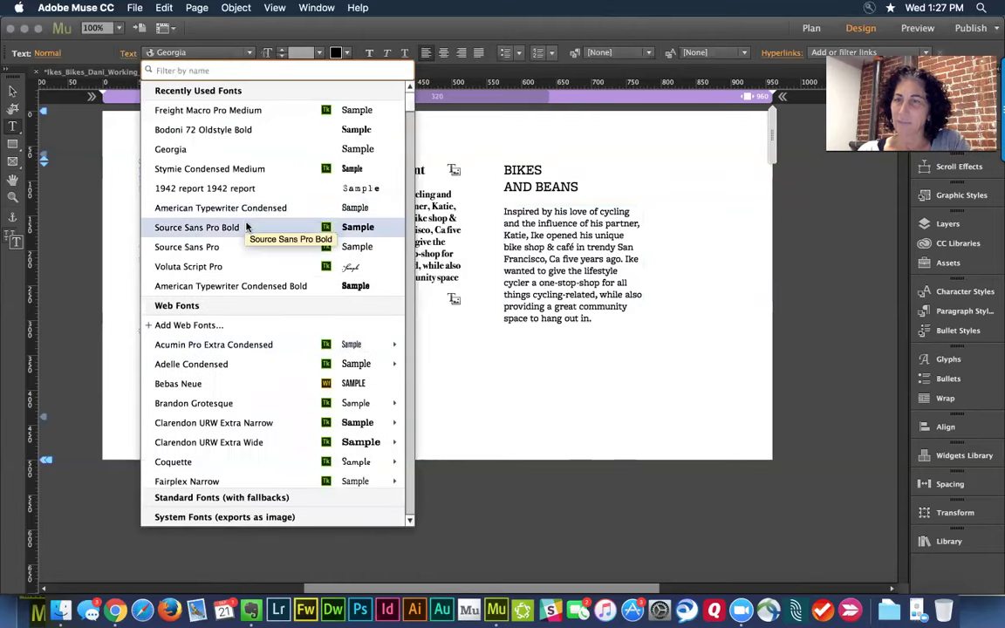
pyautogui.click(209, 326)
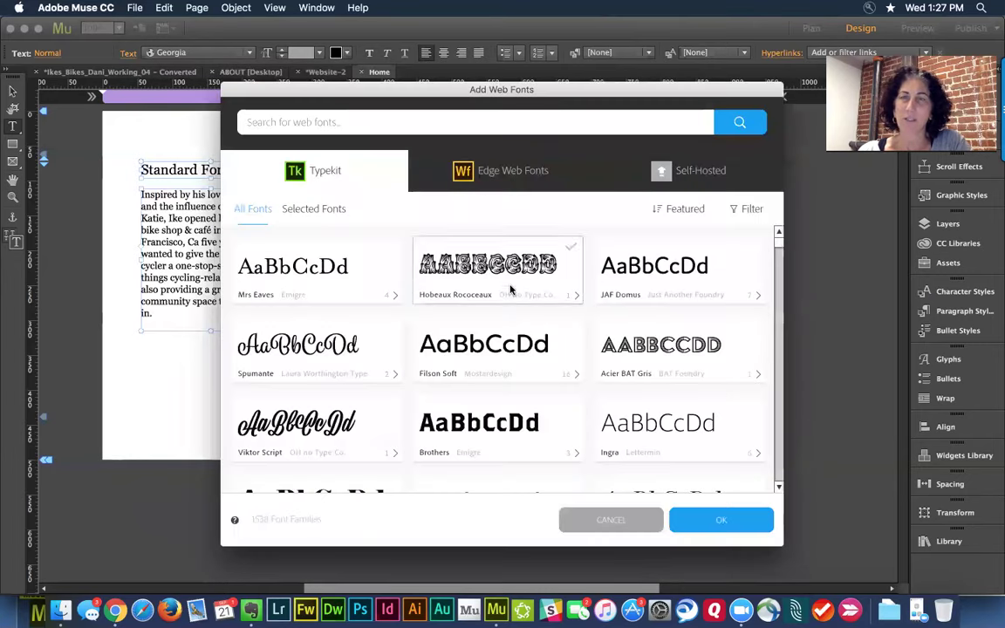
# Narrow Typekit again to paragraph-suited, narrow slab serifs with old-style numerals to check Adelle Condensed, and accept the dialog
pyautogui.click(682, 209)
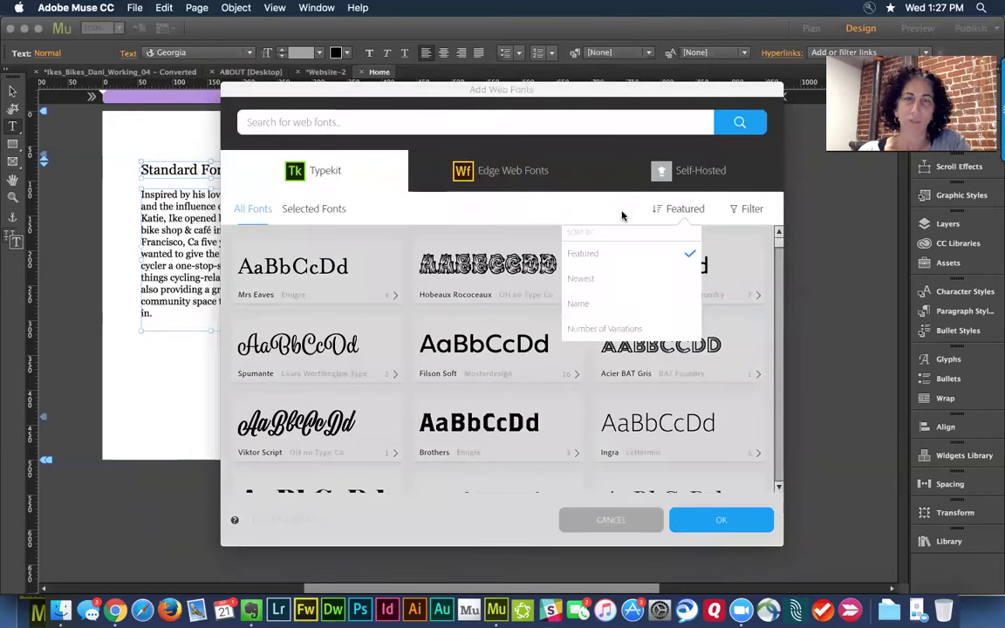
pyautogui.click(740, 209)
pyautogui.click(743, 209)
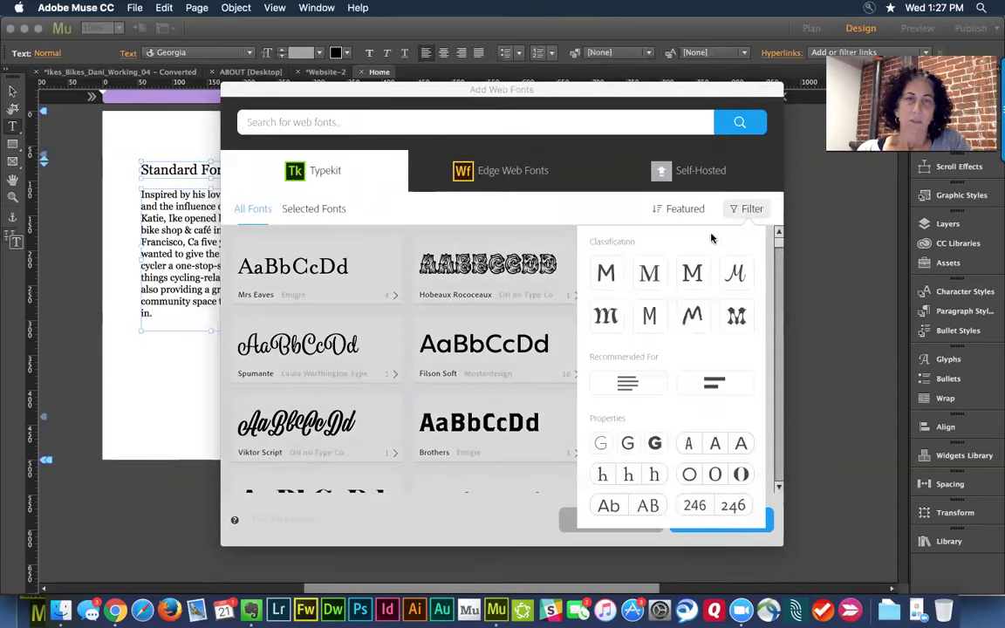
pyautogui.click(686, 277)
pyautogui.click(628, 382)
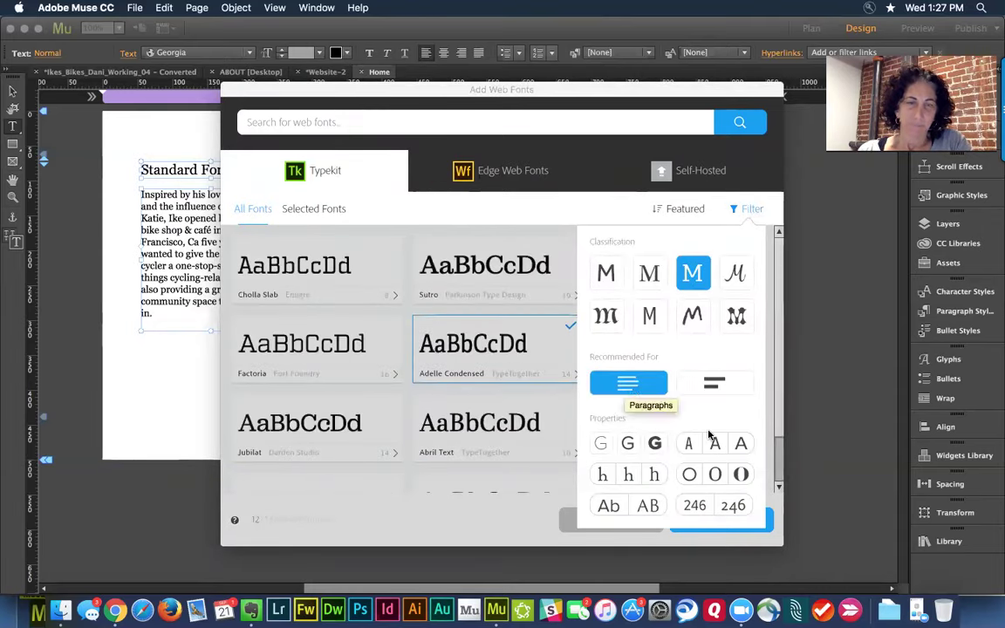
pyautogui.click(731, 505)
pyautogui.click(687, 442)
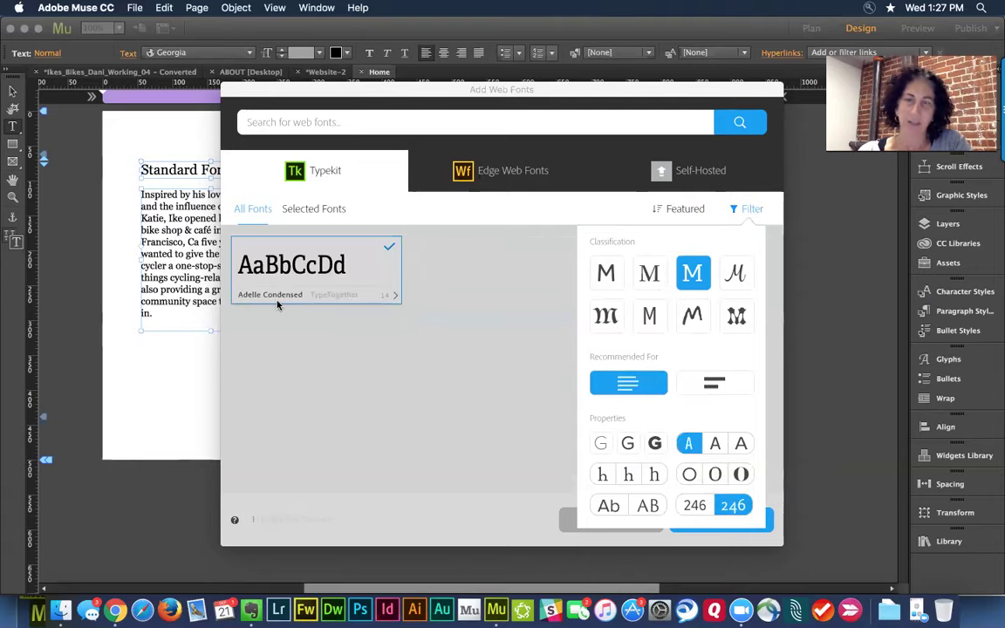
pyautogui.click(480, 378)
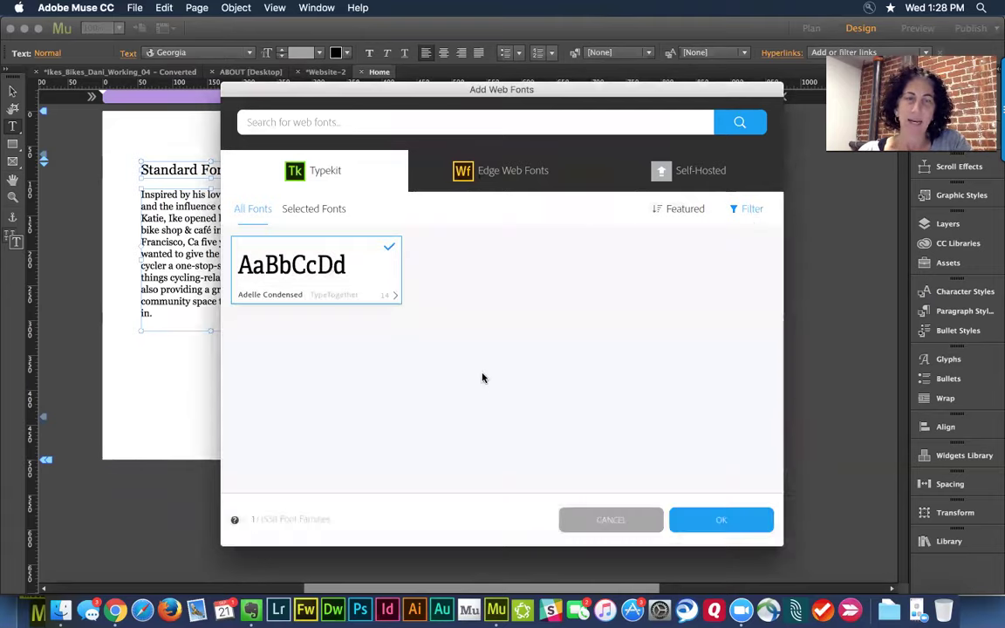
pyautogui.click(729, 520)
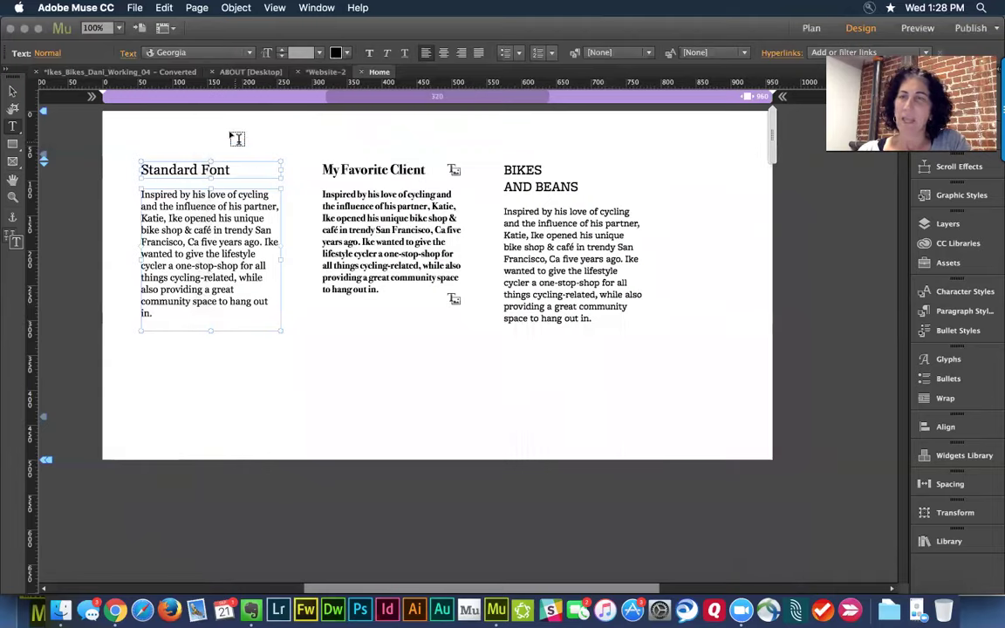
# Find Adelle Condensed by filtering fonts for "ad" and apply its Semibold style to the first-column heading and body text
pyautogui.click(197, 54)
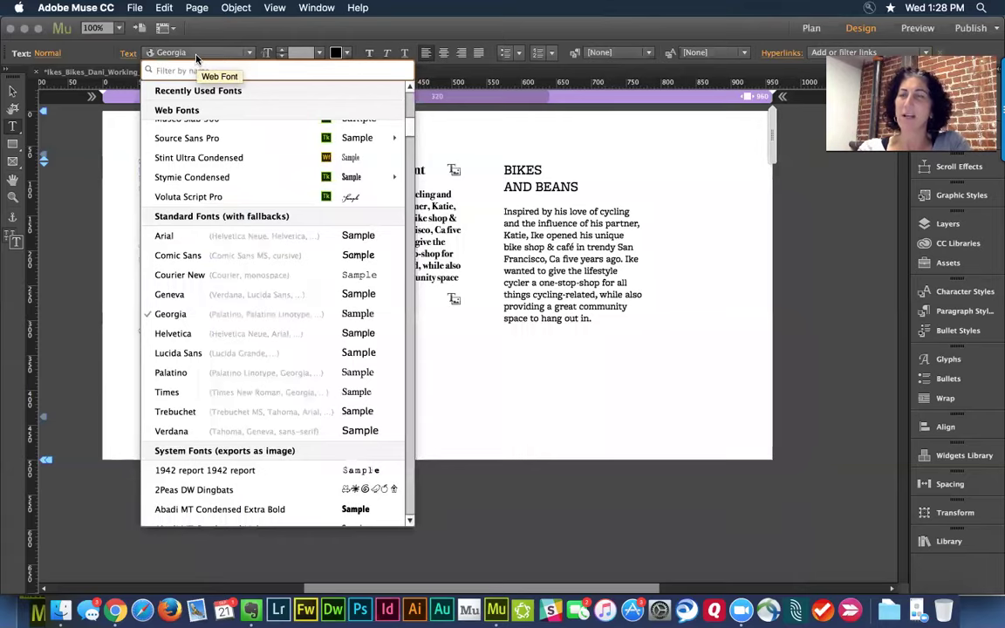
pyautogui.write('ad')
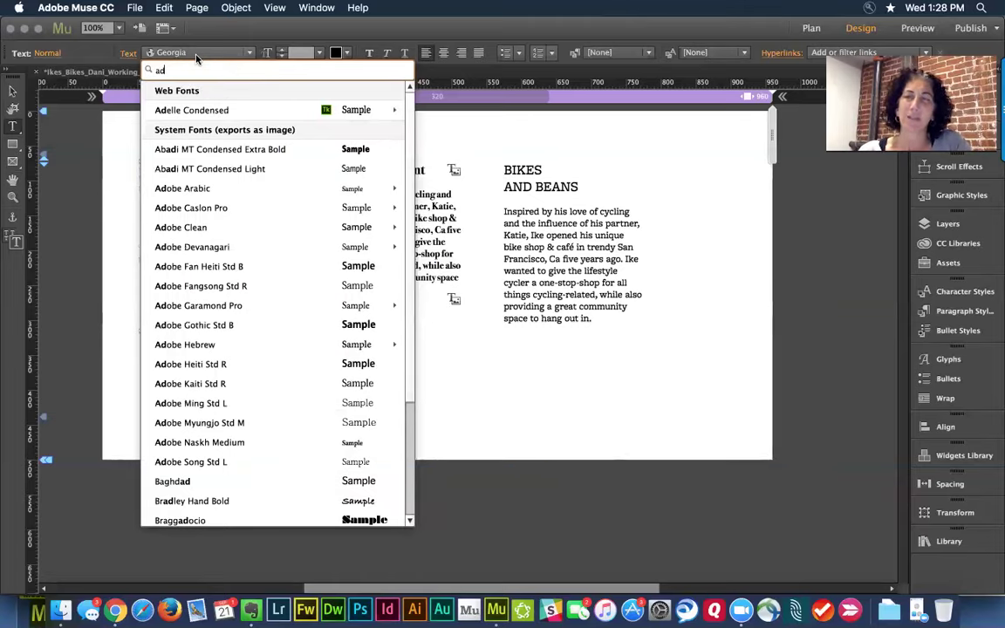
pyautogui.moveTo(204, 109)
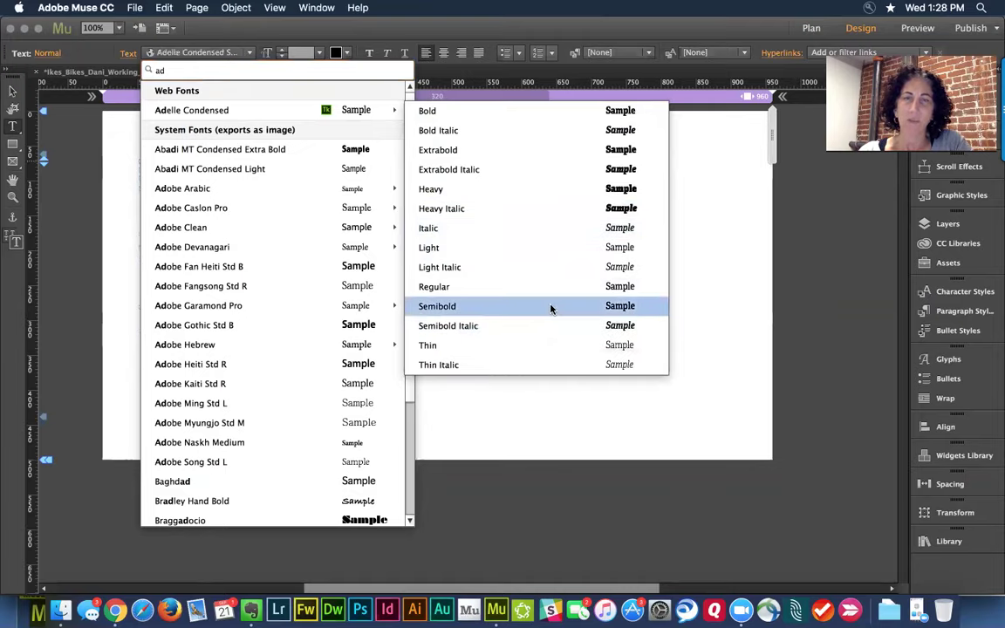
pyautogui.click(550, 307)
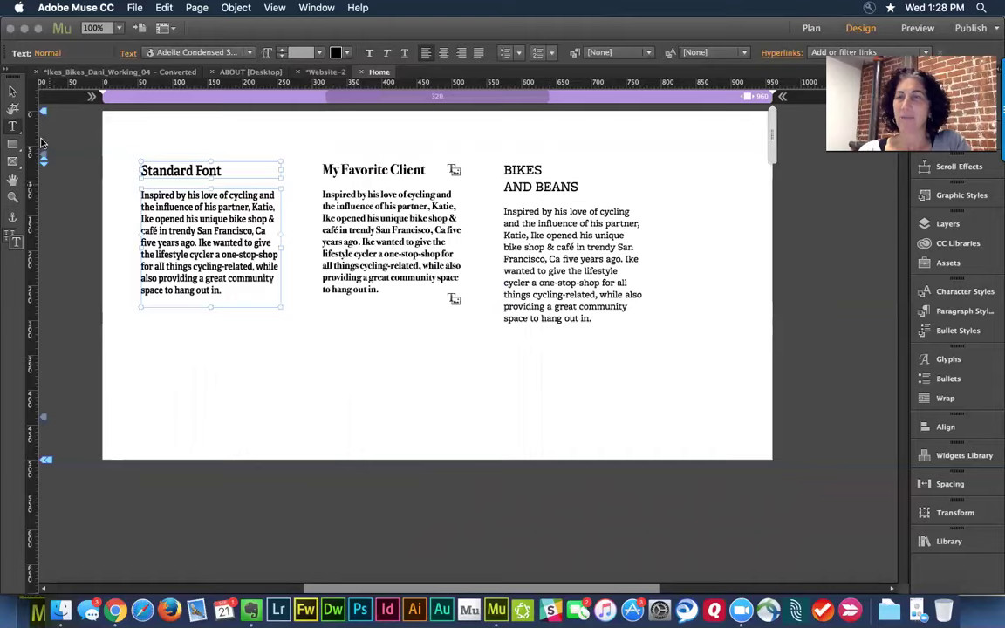
# Widen the first column's body text frame, leave it slightly lower on the page, and deselect it
pyautogui.click(13, 88)
pyautogui.moveTo(279, 309); pyautogui.dragTo(305, 383)
pyautogui.click(365, 401)
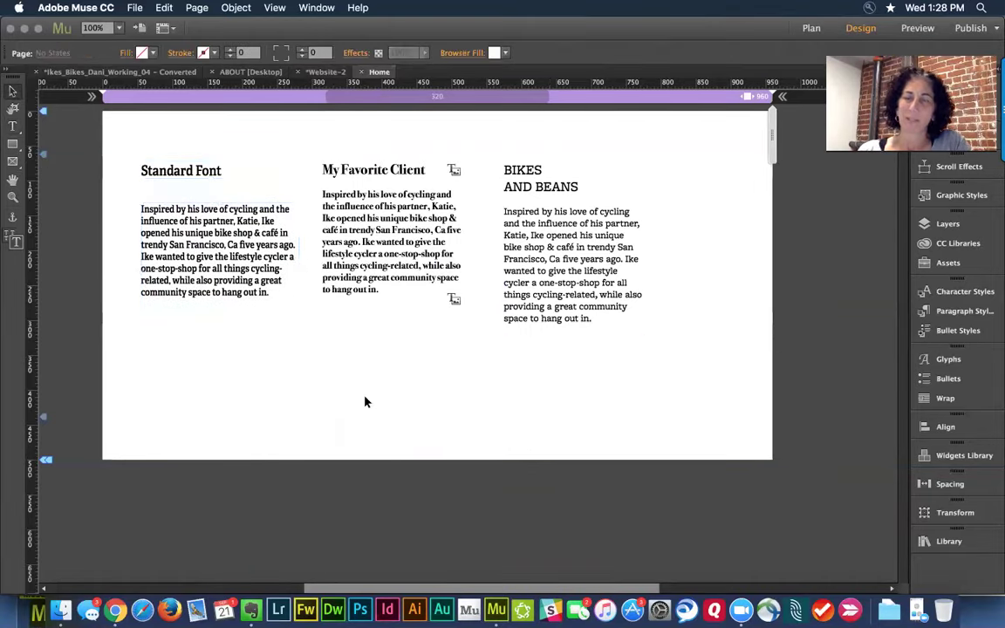
# Switch to Evernote to check the Expressive Web Typography outline
pyautogui.press('super+Tab')
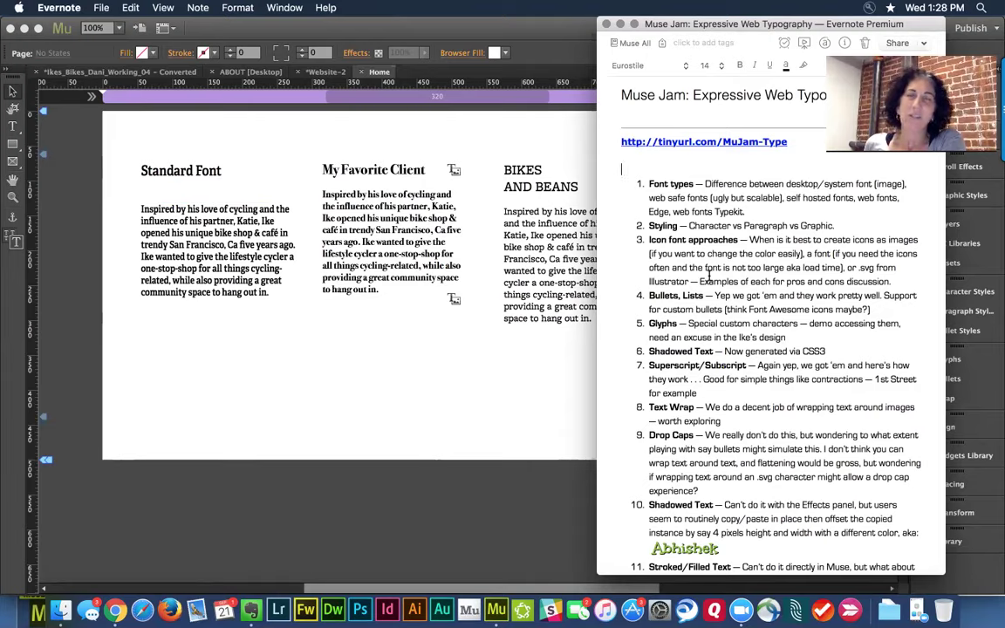
# Return to the Muse page, move the first column's body text frame up close beneath its heading, and deselect it
pyautogui.click(531, 413)
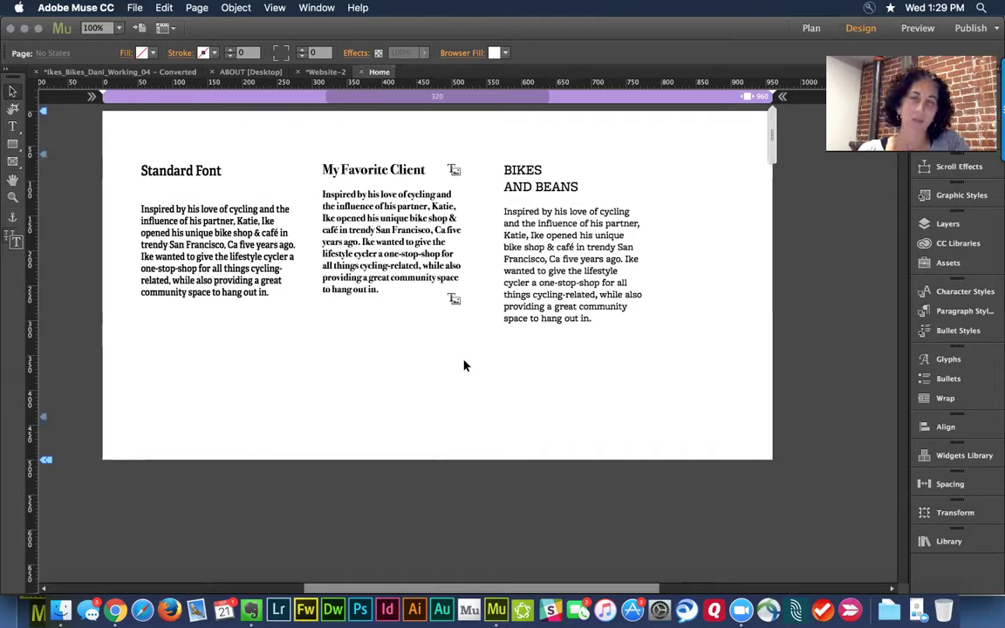
pyautogui.click(202, 245)
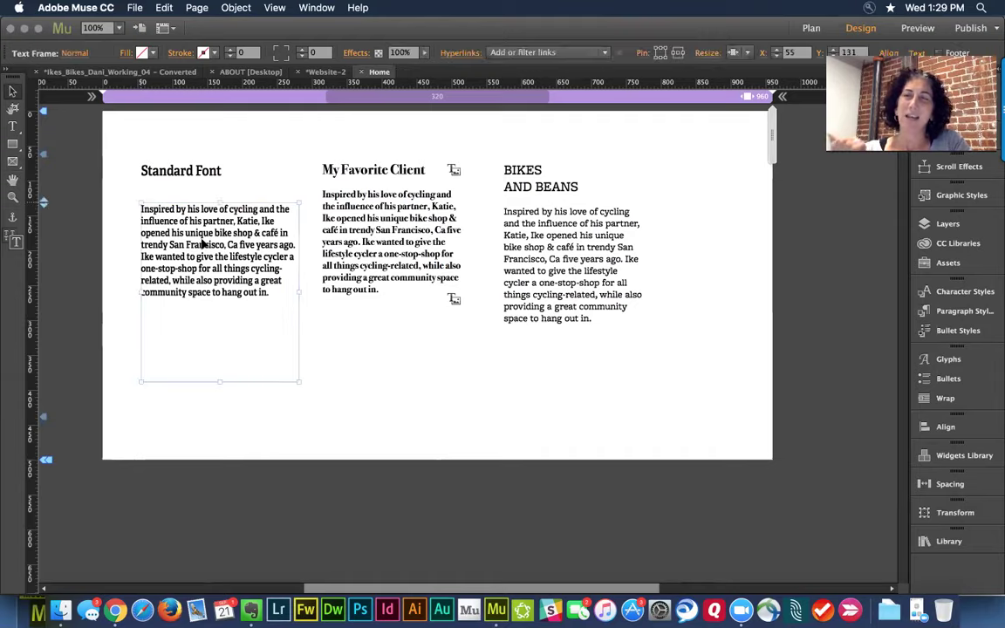
pyautogui.moveTo(203, 245); pyautogui.dragTo(201, 215)
pyautogui.click(367, 351)
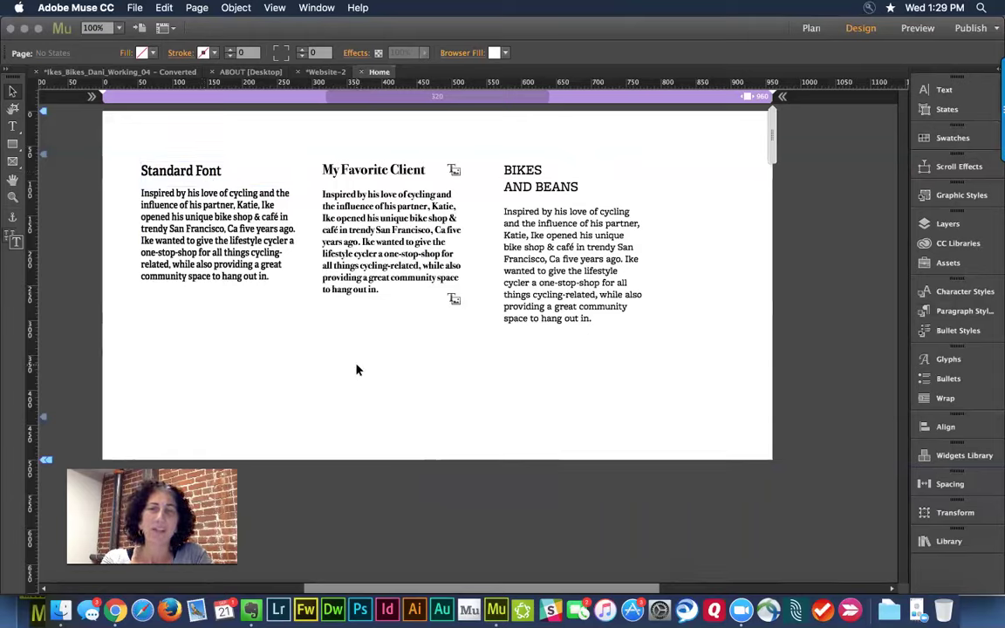
pyautogui.click(926, 143)
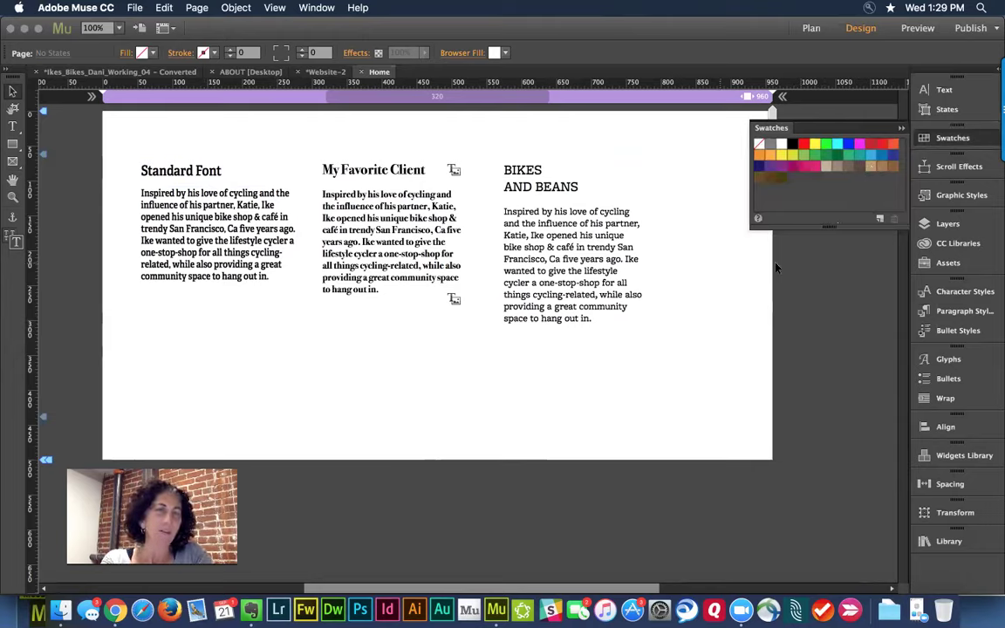
pyautogui.click(704, 191)
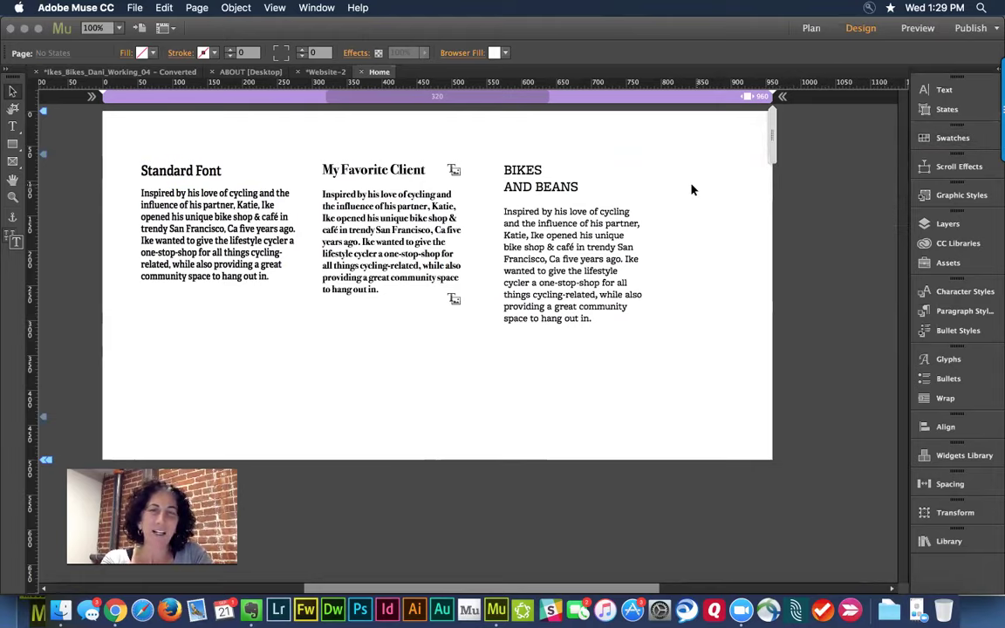
# Select the "Standard Font" heading text and, after trying olive, set its color to the purple swatch 942890
pyautogui.click(212, 172)
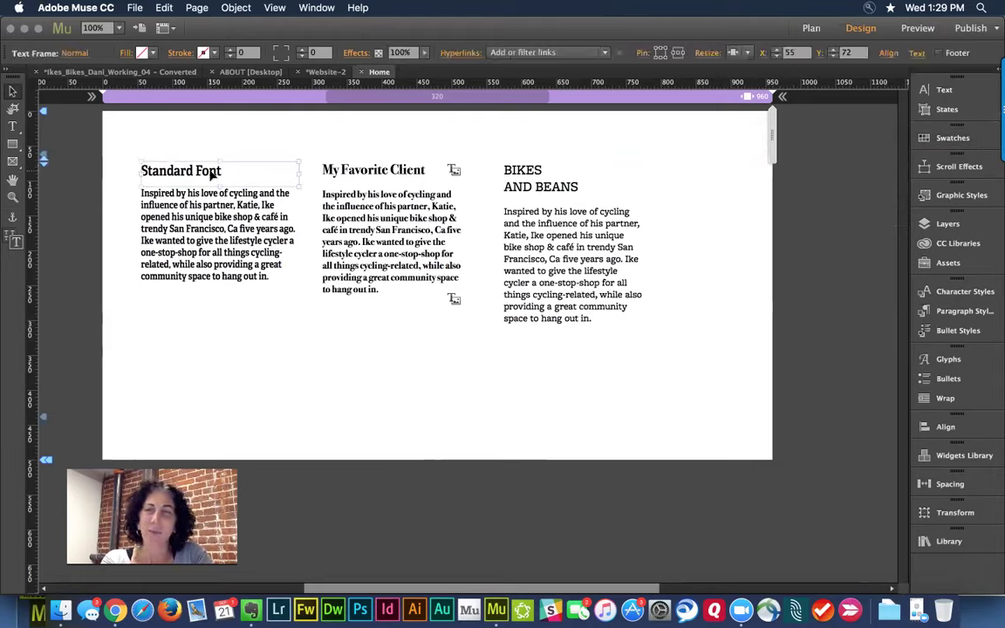
pyautogui.tripleClick(213, 172)
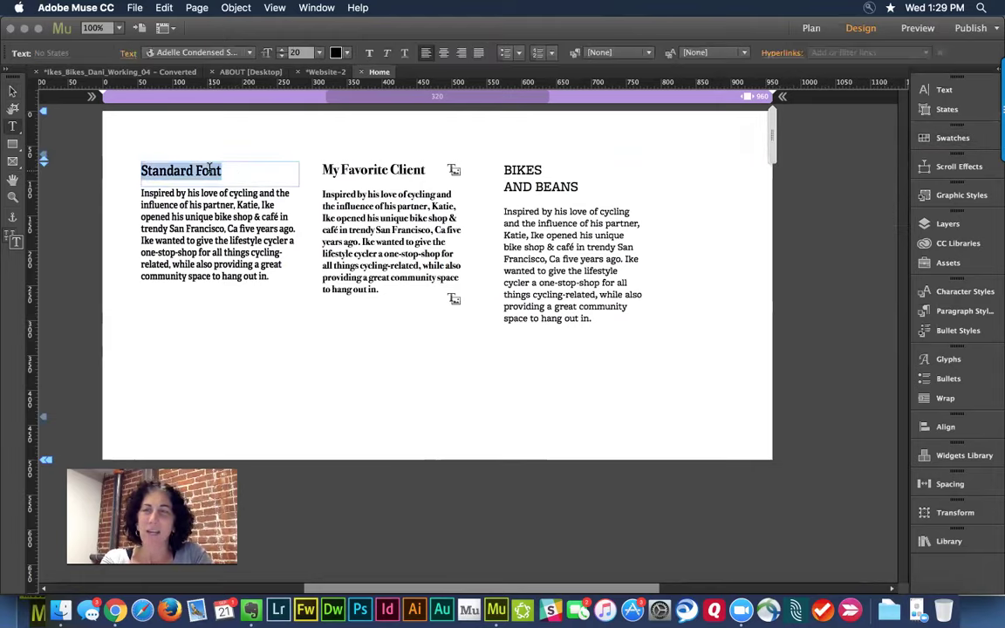
pyautogui.click(949, 89)
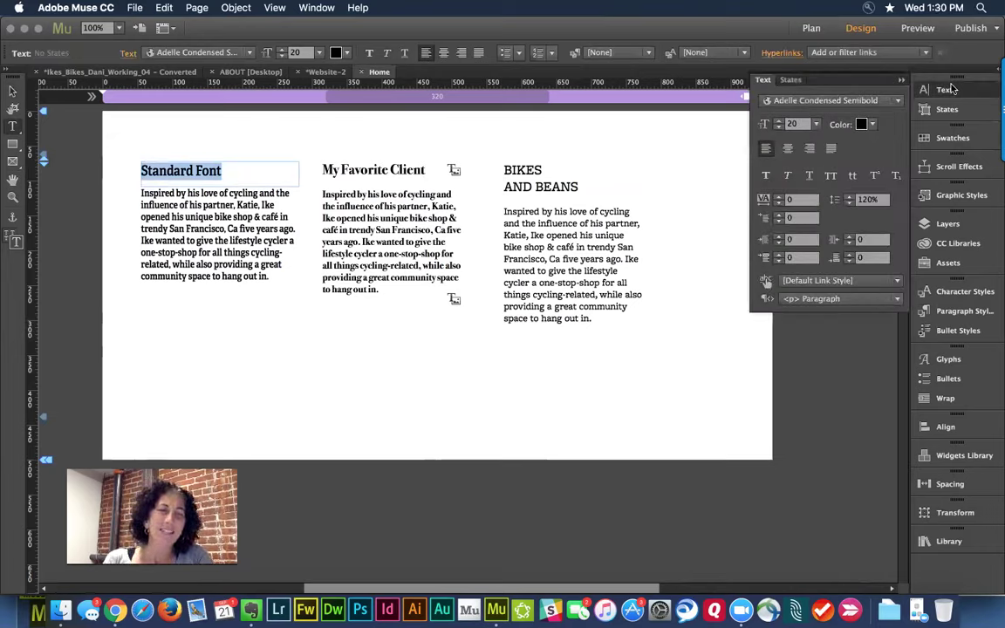
pyautogui.click(861, 125)
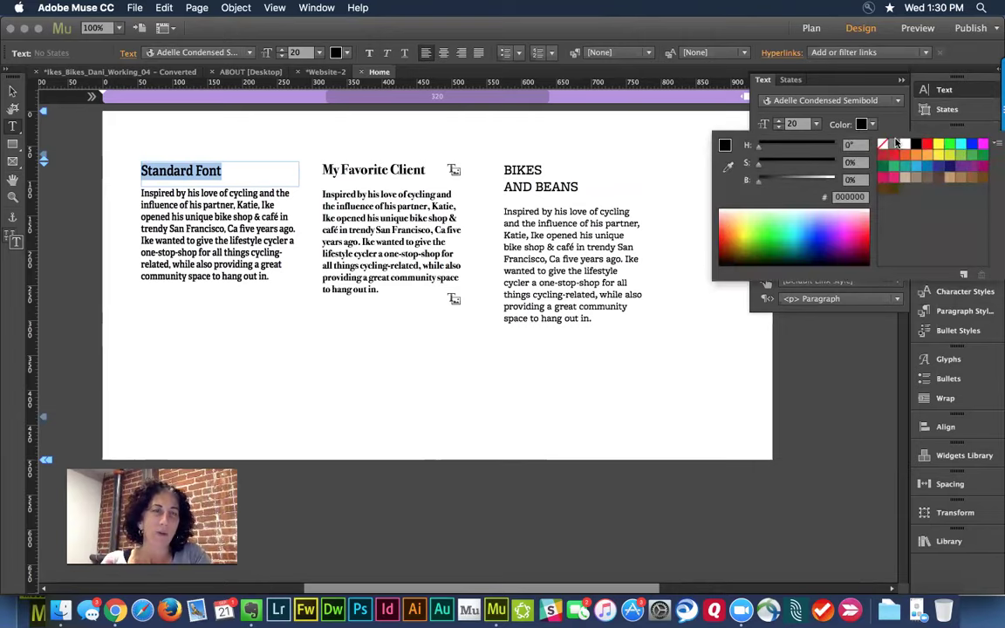
pyautogui.click(894, 190)
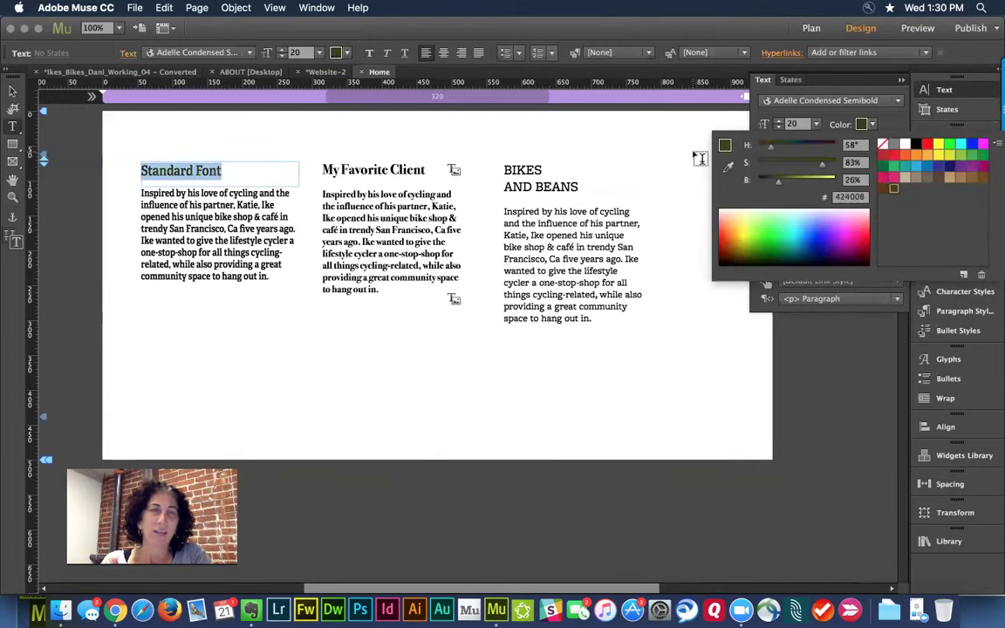
pyautogui.moveTo(782, 187); pyautogui.dragTo(793, 185)
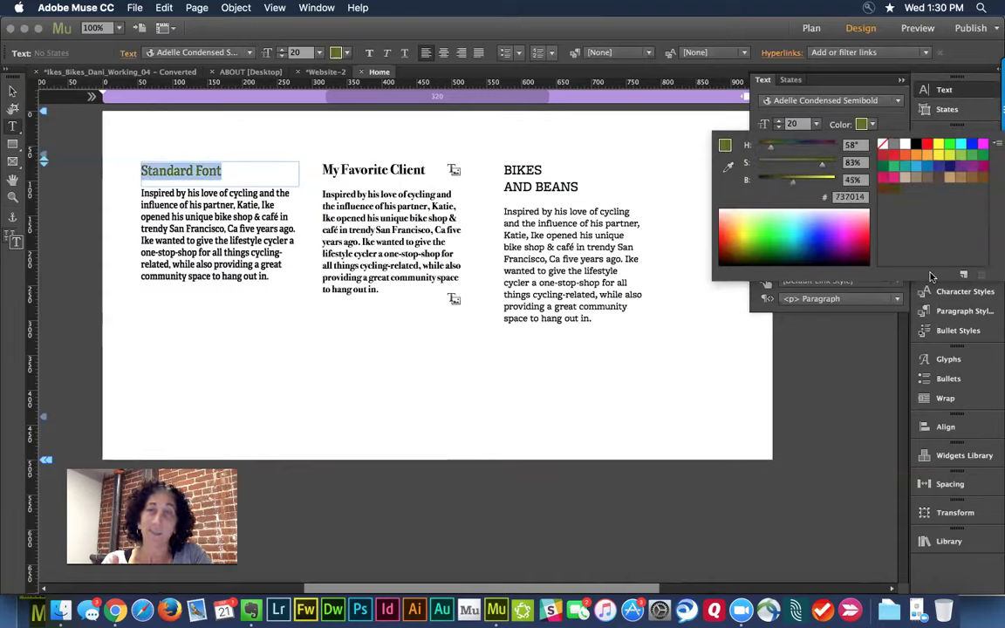
pyautogui.click(973, 168)
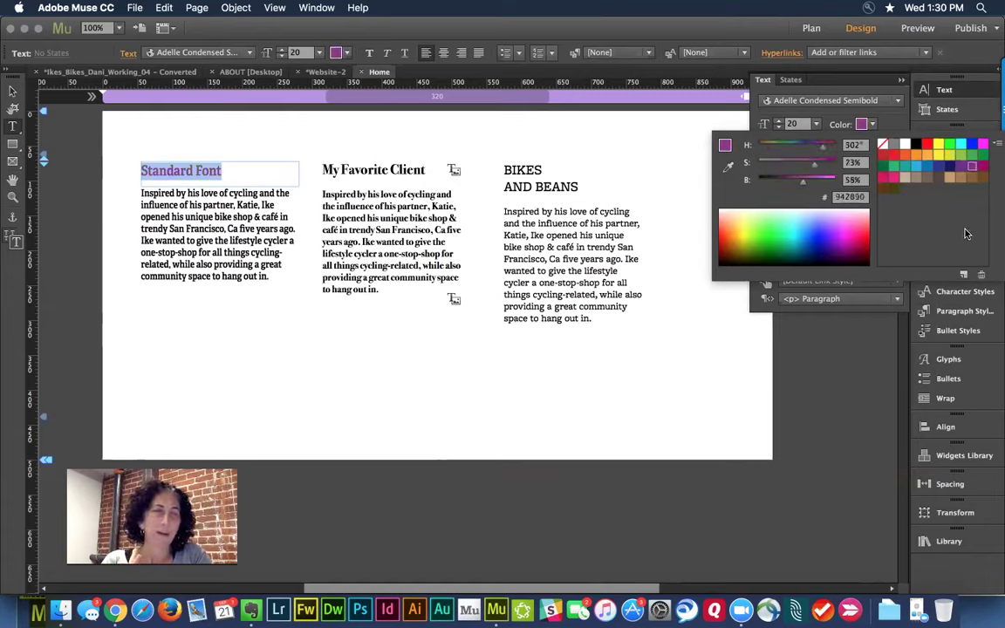
pyautogui.click(895, 120)
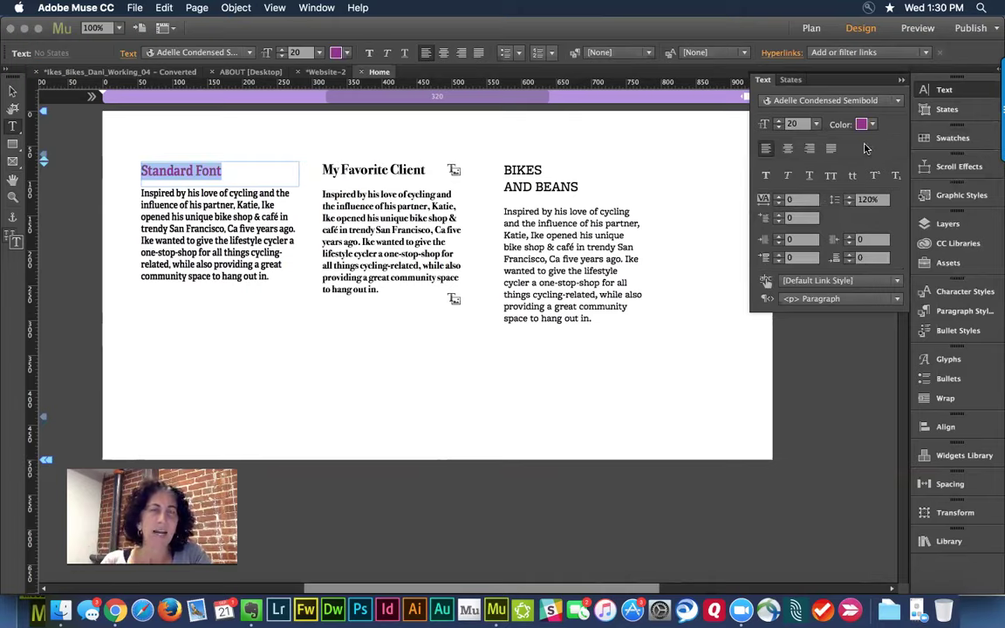
# Set the first-column heading's letter spacing to 4
pyautogui.click(803, 198)
pyautogui.write('4')
pyautogui.press('Tab')
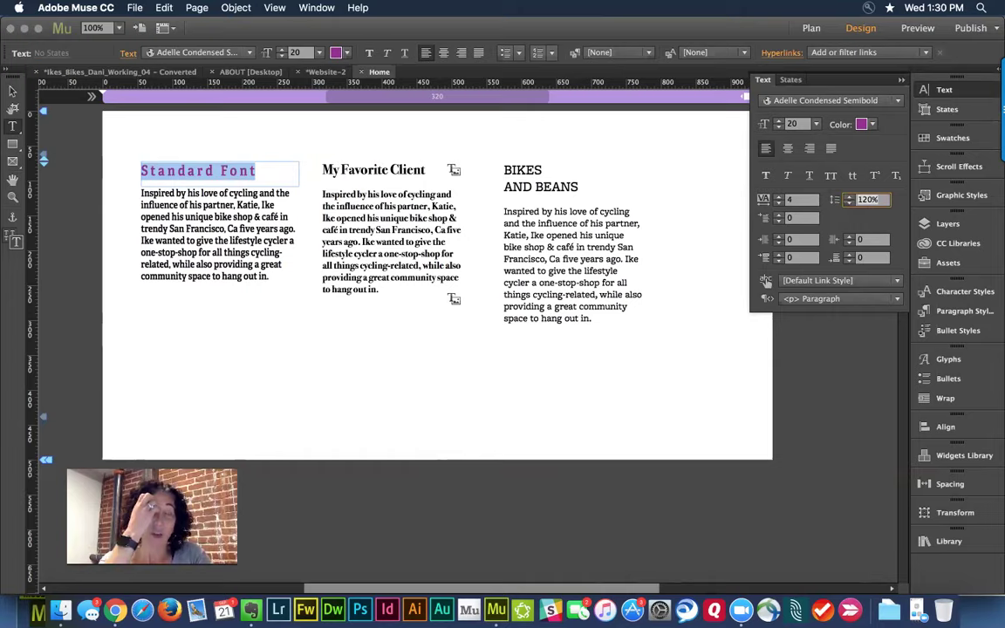
# Try lowercase and superscript on the first-column heading, leaving it lowercase without superscript
pyautogui.click(850, 182)
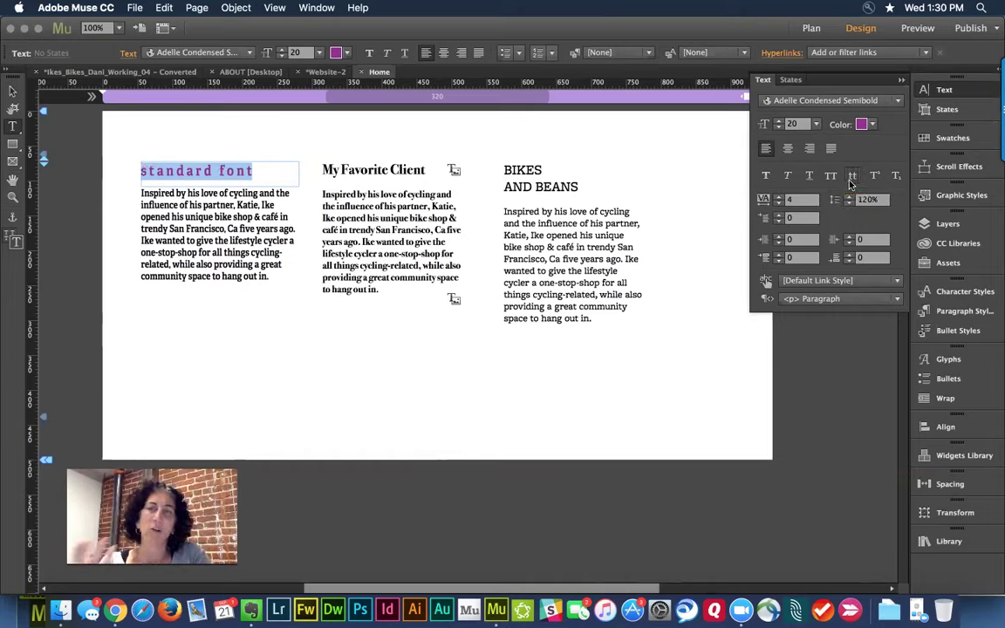
pyautogui.click(873, 177)
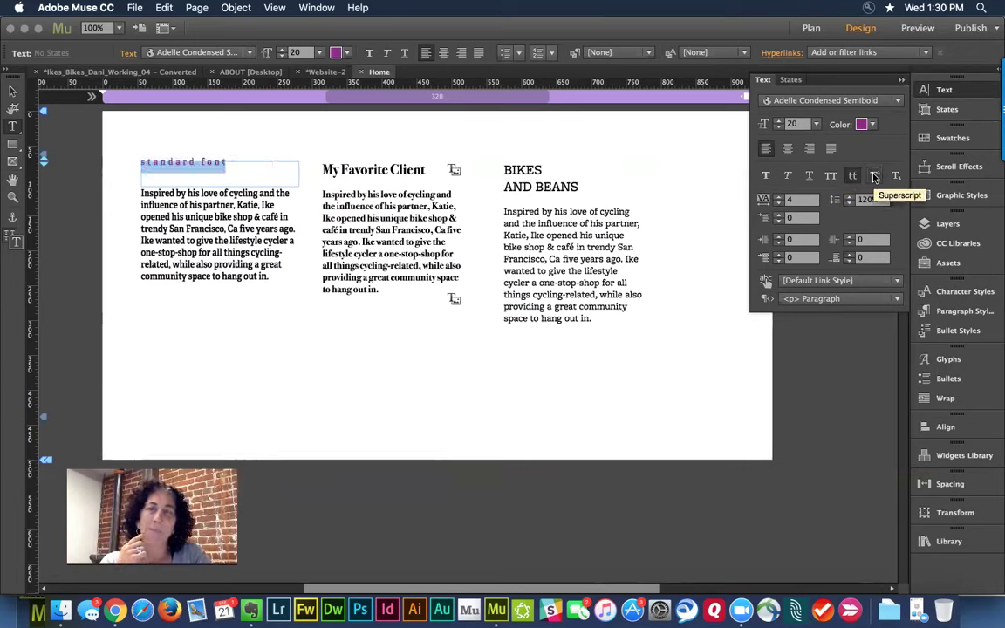
pyautogui.click(853, 178)
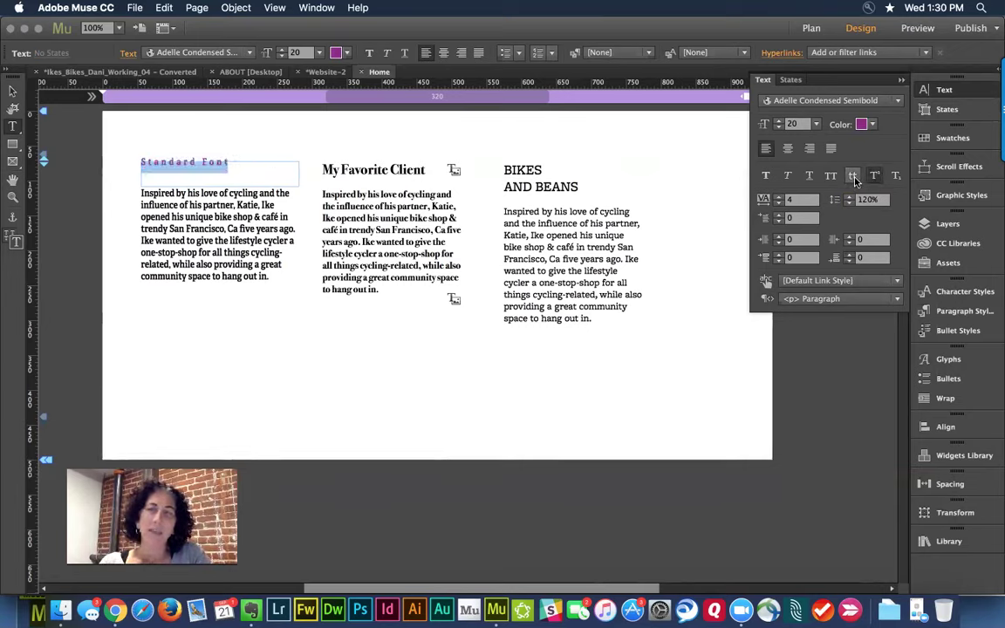
pyautogui.click(853, 178)
pyautogui.click(873, 177)
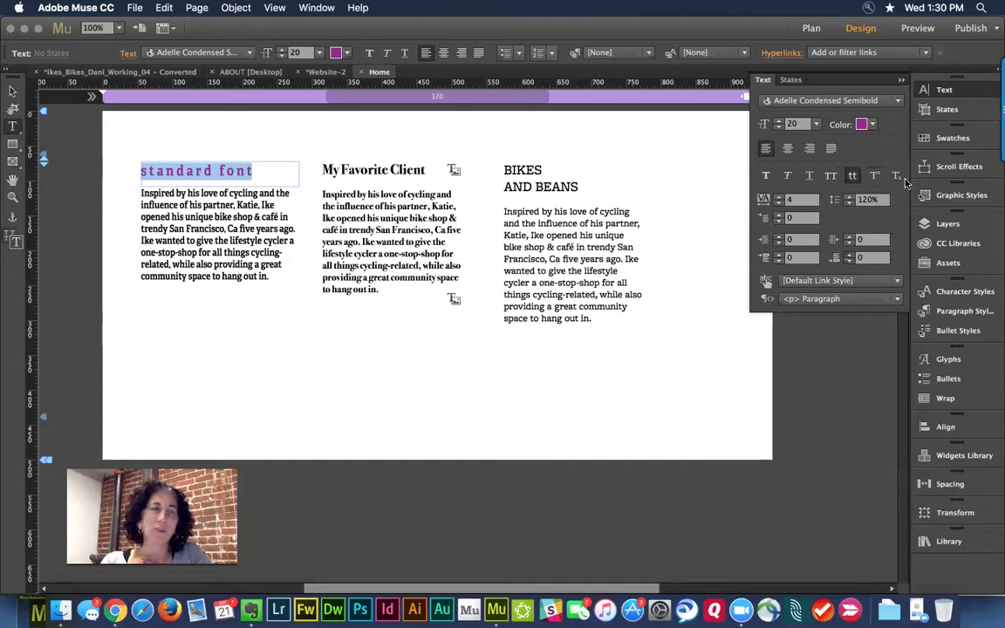
# Make the first-column heading all uppercase and set its letter spacing to 5
pyautogui.click(833, 176)
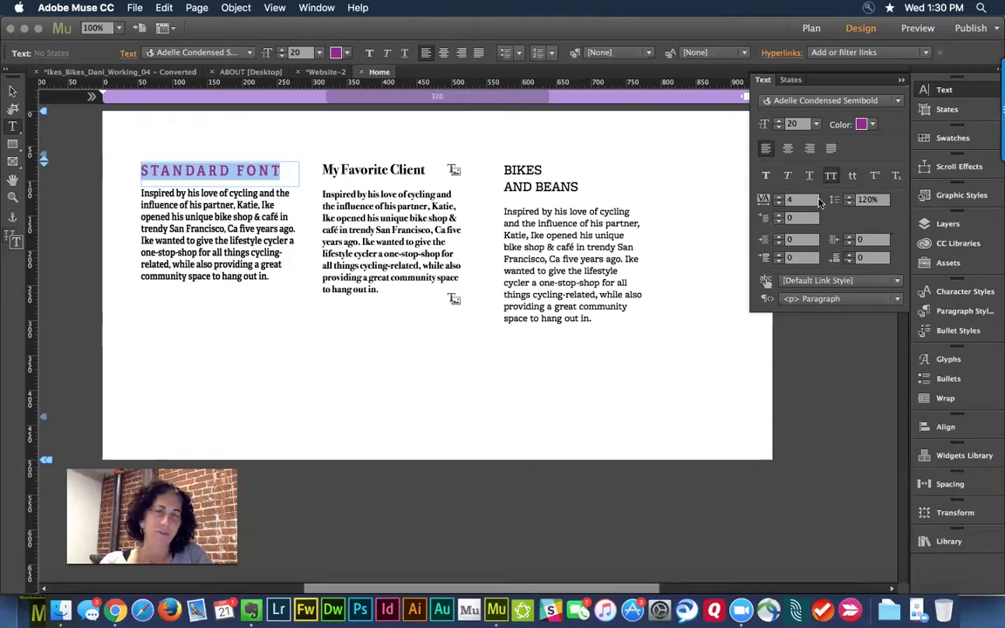
pyautogui.write('5')
pyautogui.press('Tab')
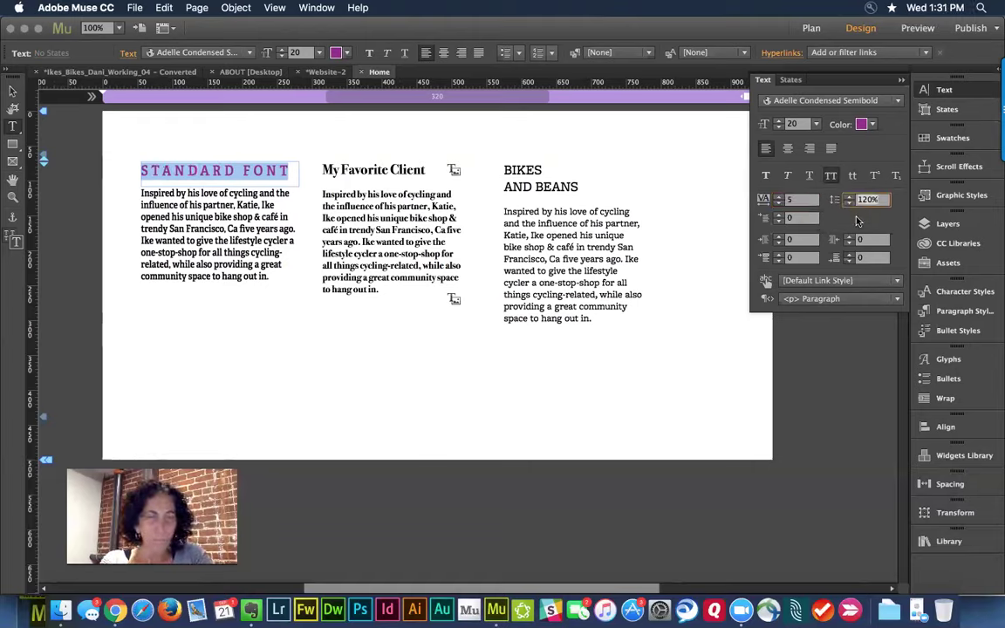
# Set the first-column heading's space before to 20 and its space after to 10
pyautogui.click(801, 257)
pyautogui.write('2')
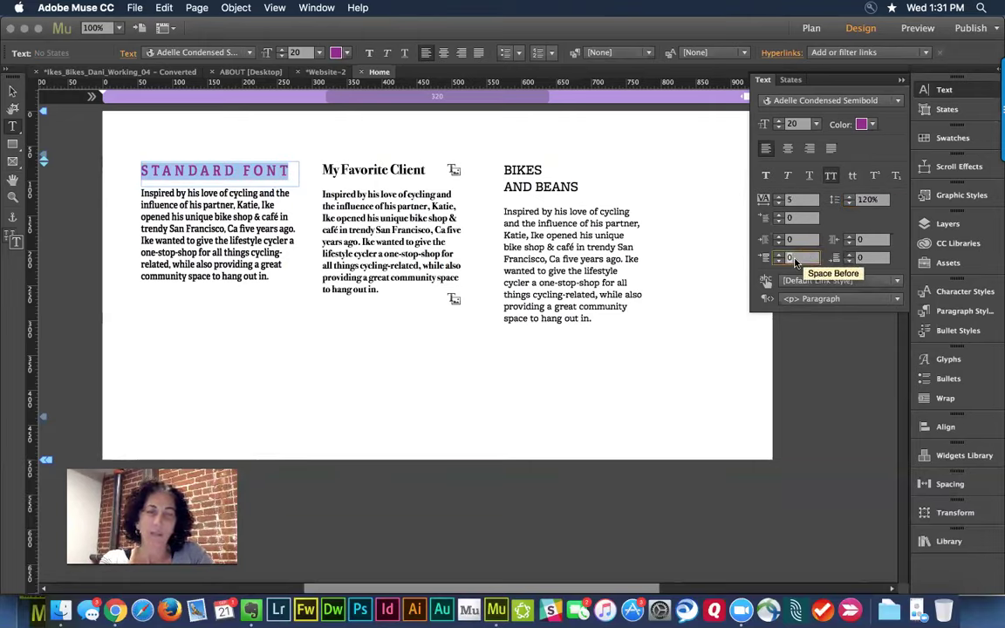
pyautogui.write('0')
pyautogui.press('Tab')
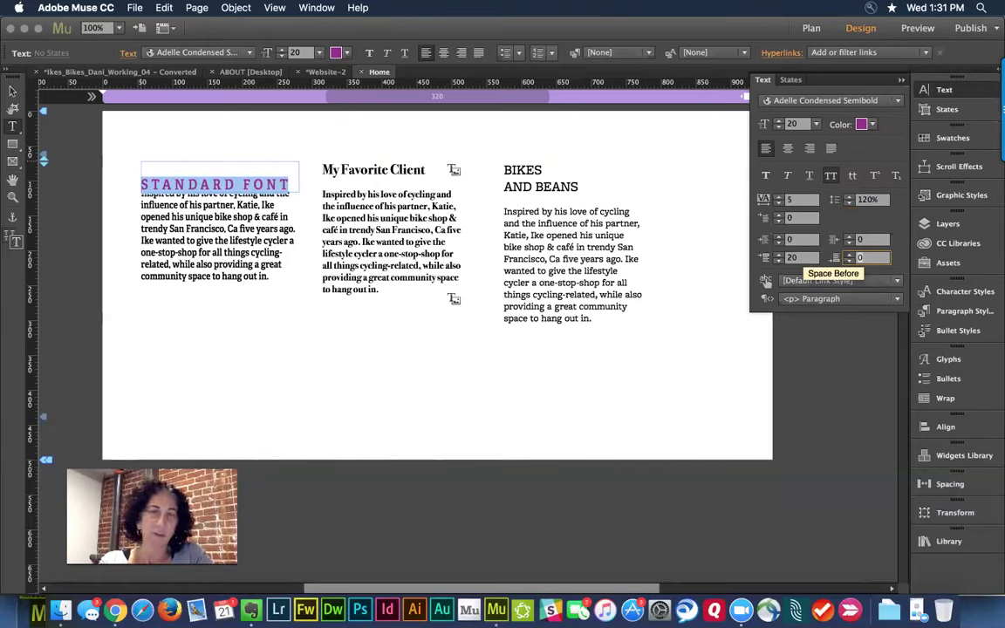
pyautogui.write('10')
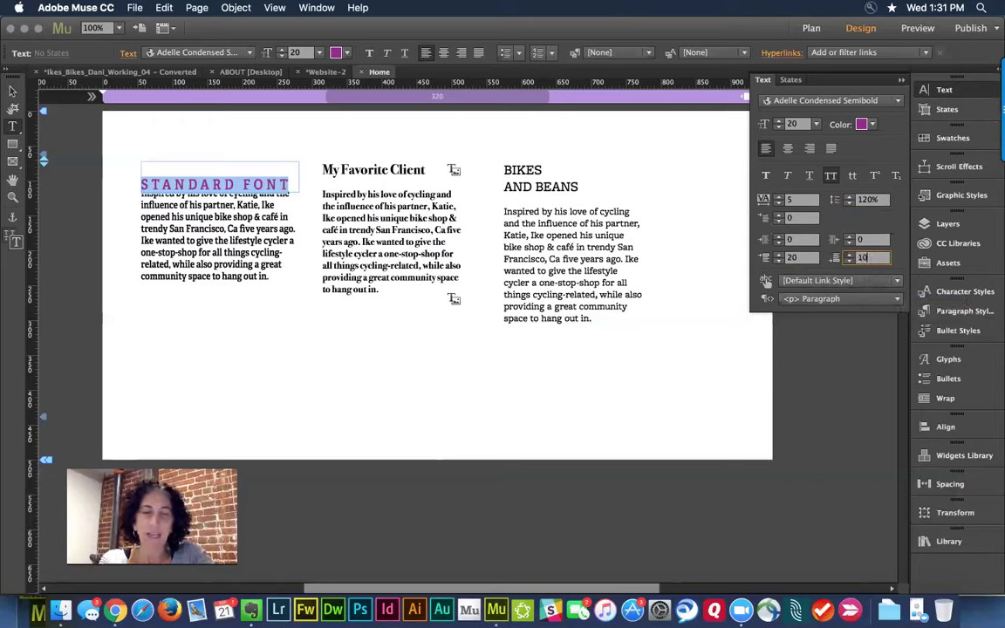
pyautogui.press('Return')
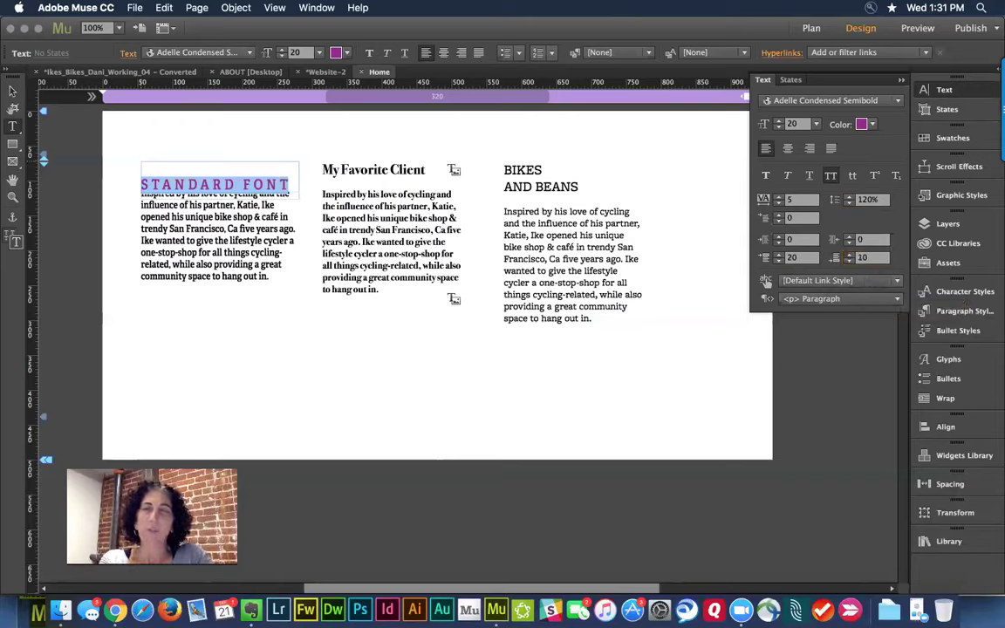
# Move the first column's body text frame to Y 126, directly beneath the heading frame, and deselect it
pyautogui.click(10, 92)
pyautogui.click(151, 266)
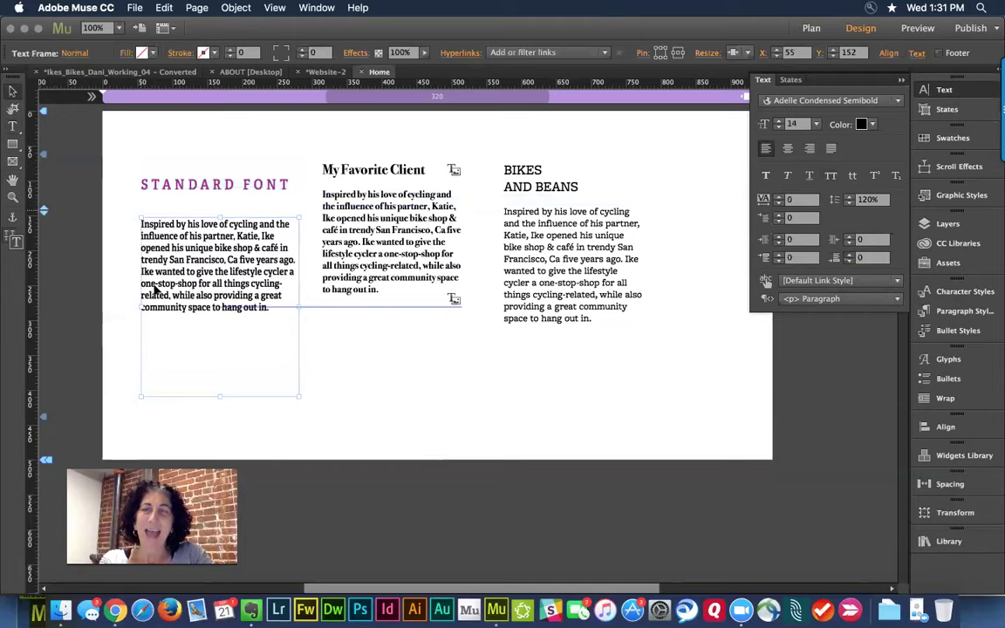
pyautogui.click(179, 184)
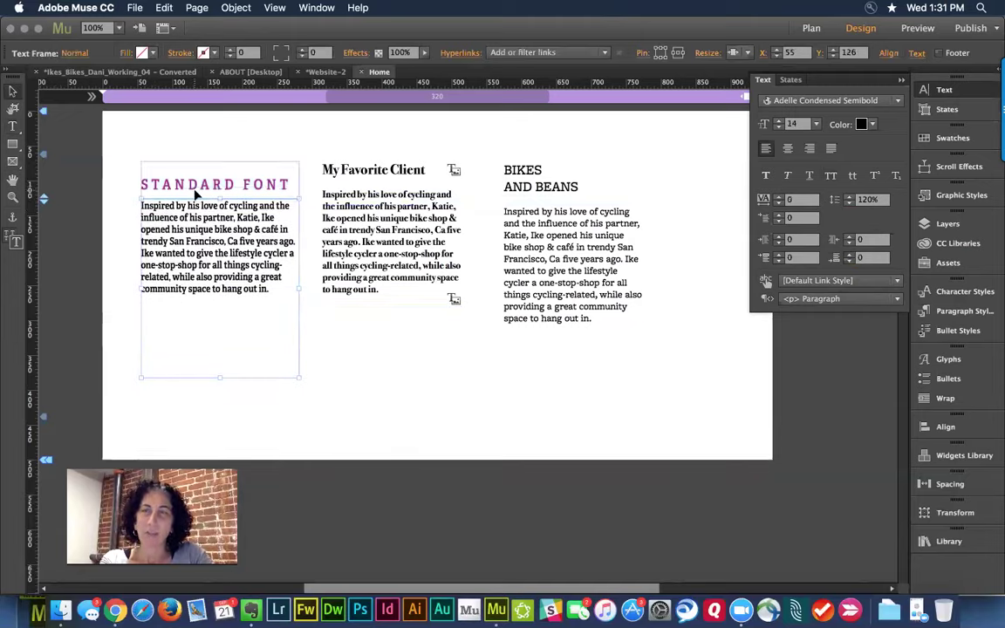
pyautogui.click(193, 225)
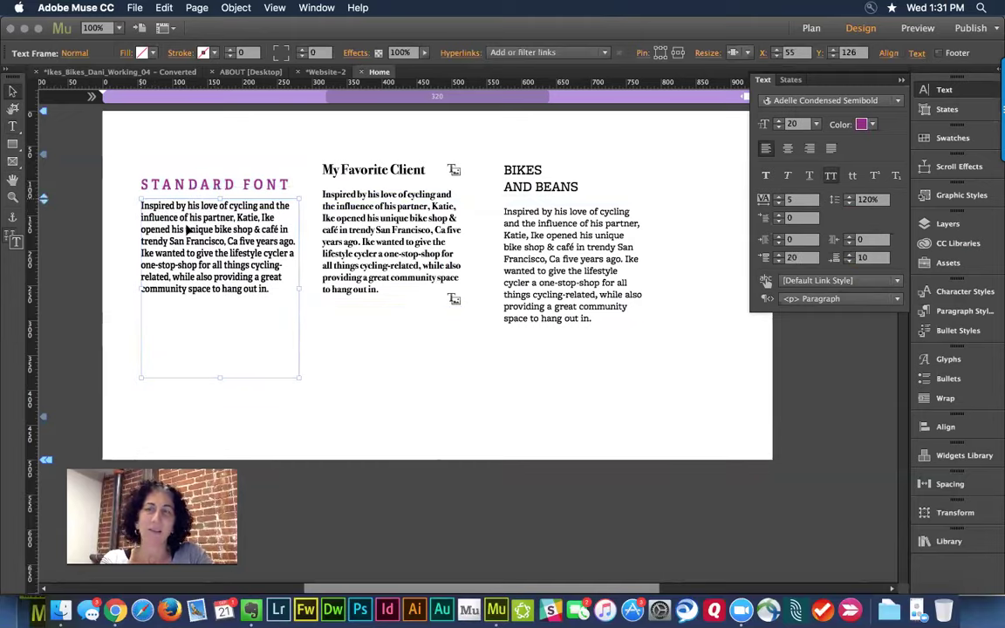
pyautogui.click(177, 185)
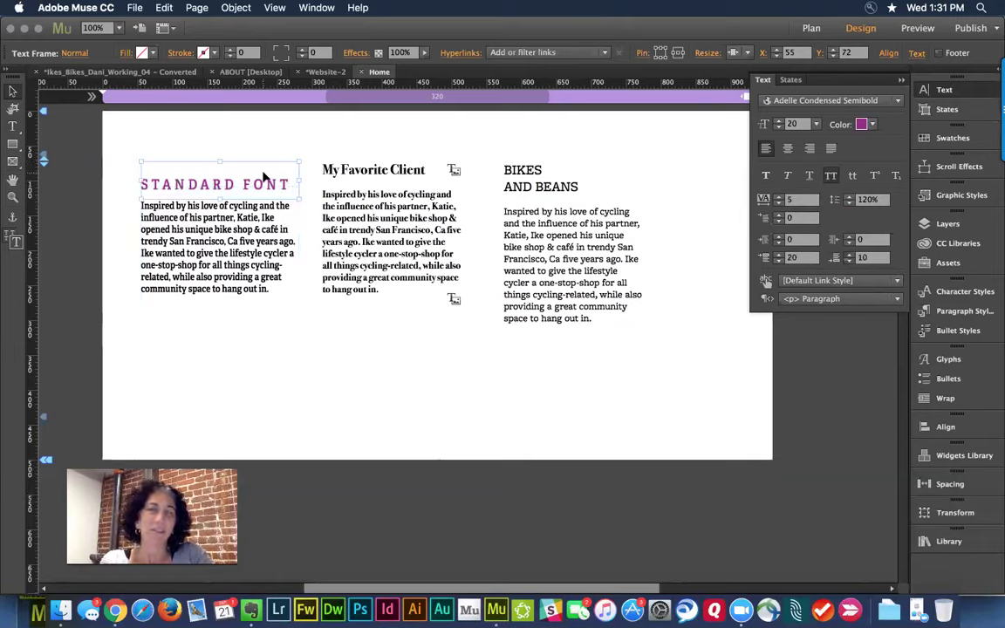
pyautogui.click(364, 327)
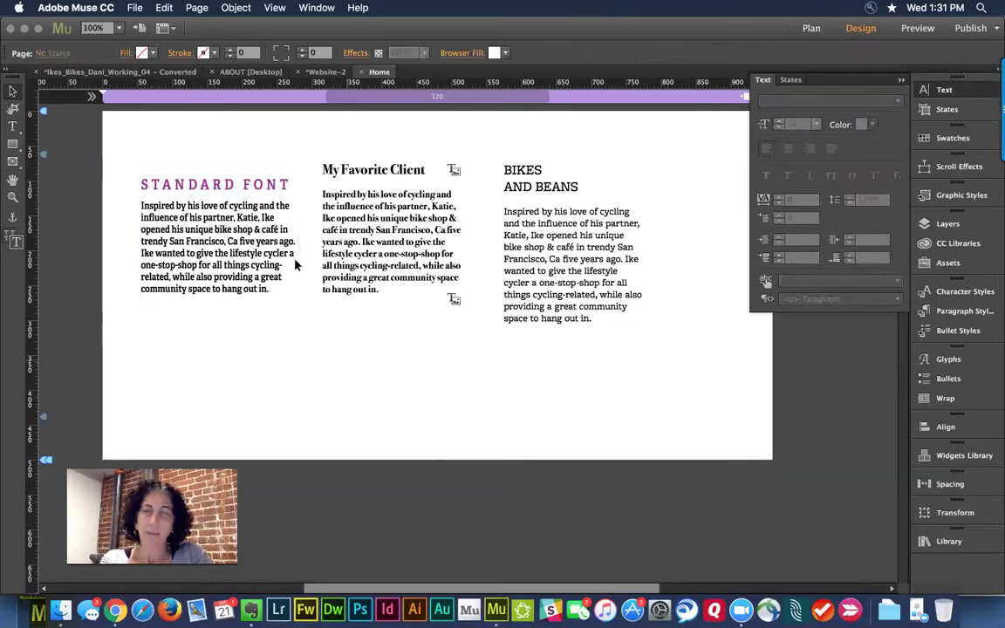
# Select the first column's heading and body frames together, show the paragraph styles, and reselect only the heading
pyautogui.click(215, 181)
pyautogui.keyDown('shift'); pyautogui.click(240, 225); pyautogui.keyUp('shift')
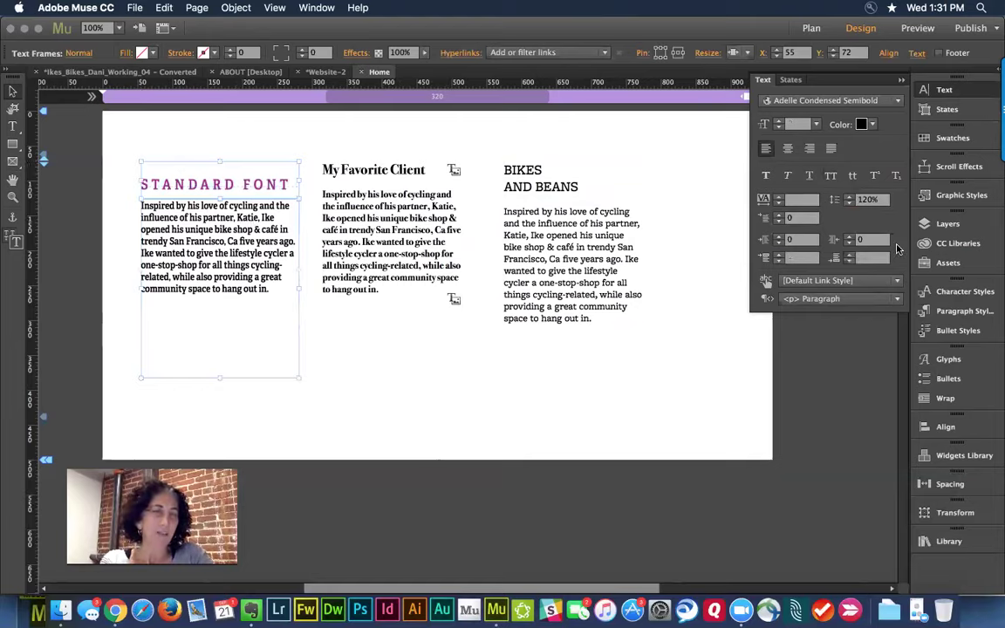
pyautogui.click(965, 312)
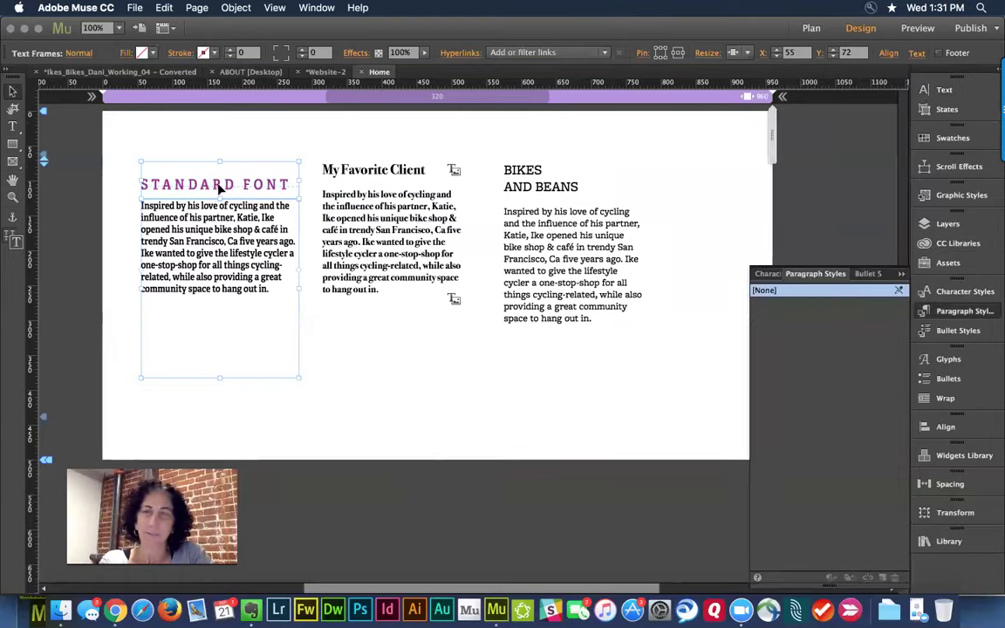
pyautogui.click(181, 124)
pyautogui.click(196, 179)
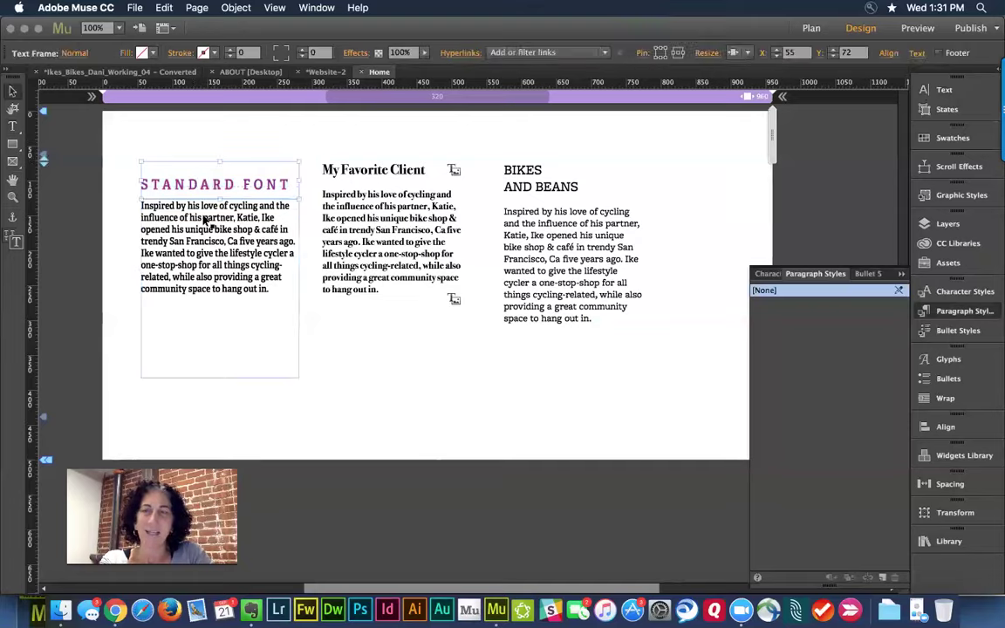
# Set the leading of the first column's body text to 160%
pyautogui.click(185, 213)
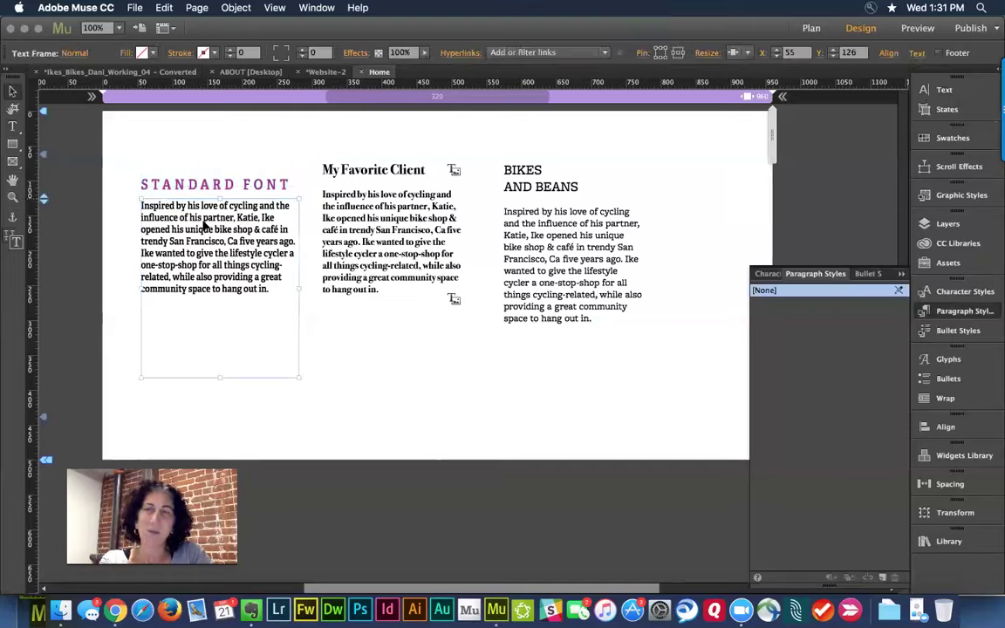
pyautogui.click(946, 90)
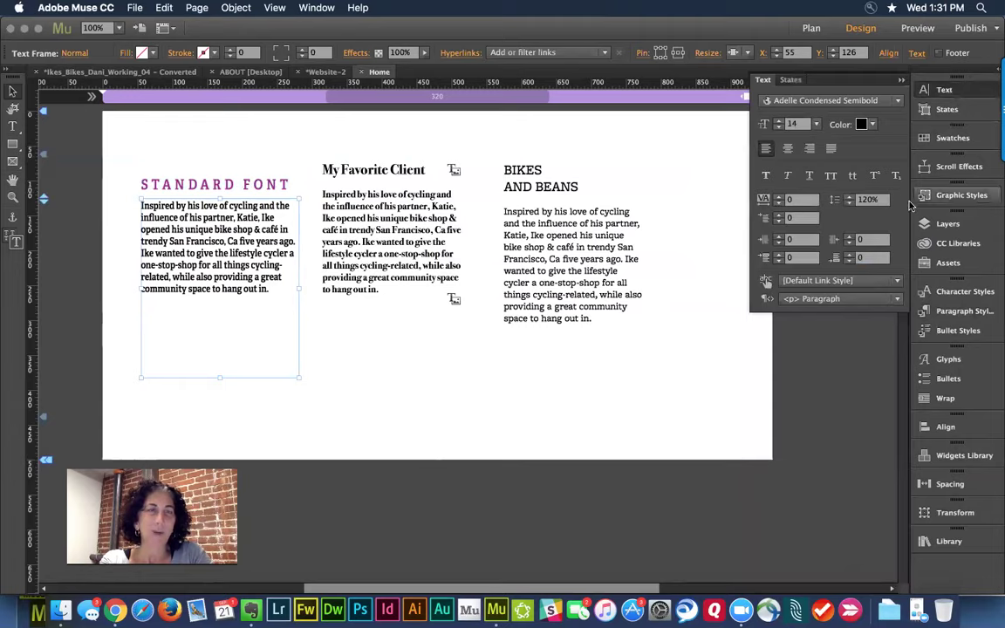
pyautogui.write('160')
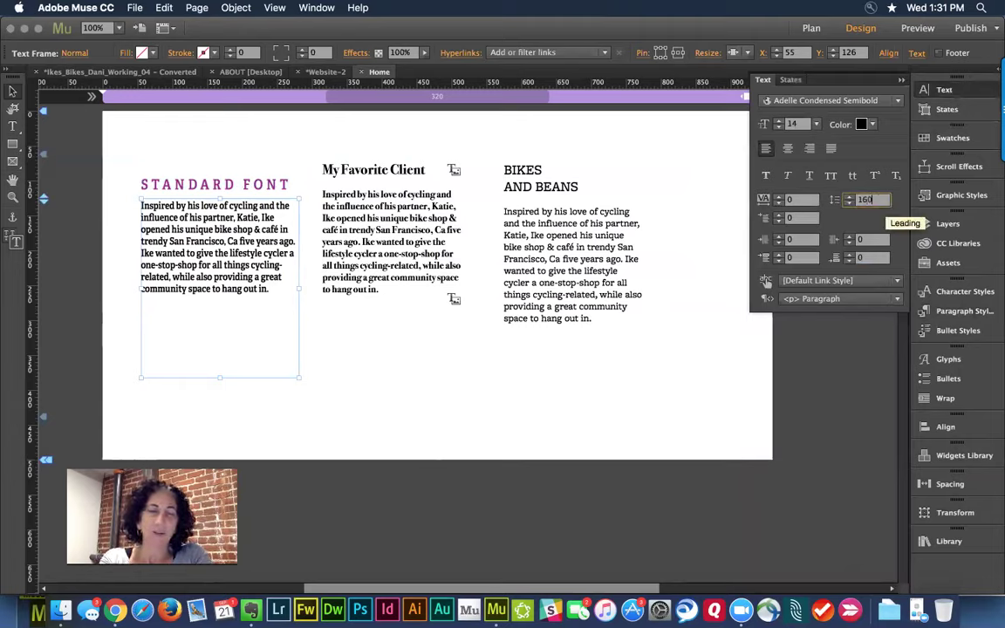
pyautogui.press('Tab')
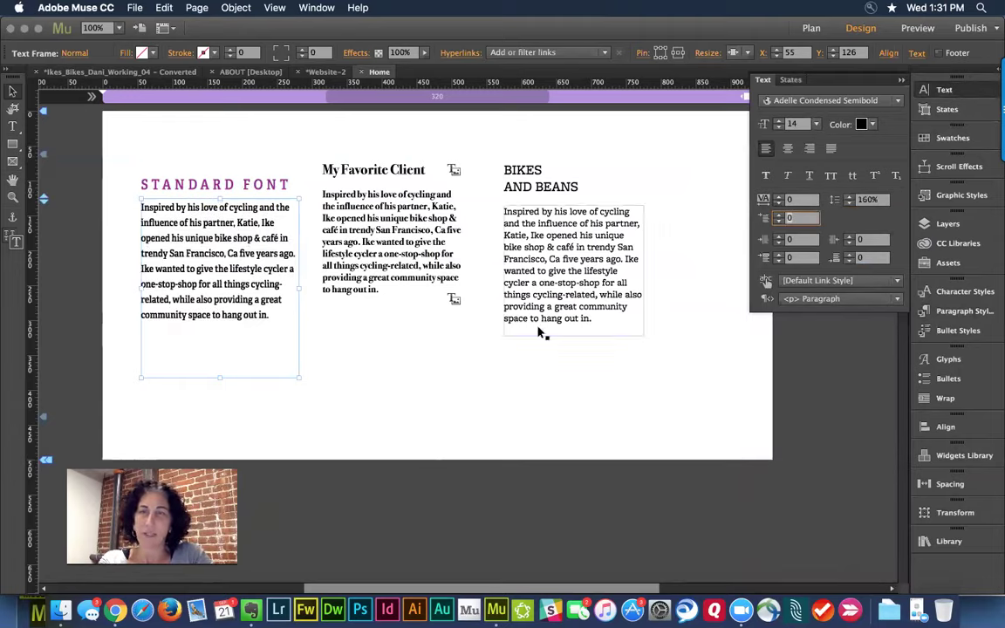
pyautogui.click(427, 345)
# Set the first column's body text size to 16 and deselect the frame
pyautogui.click(257, 278)
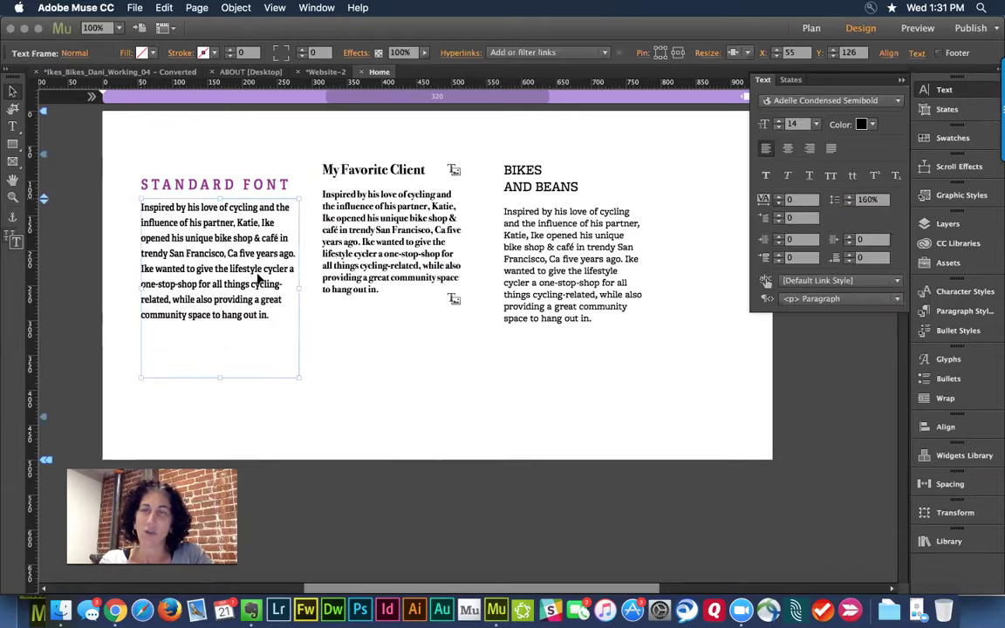
pyautogui.press('t')
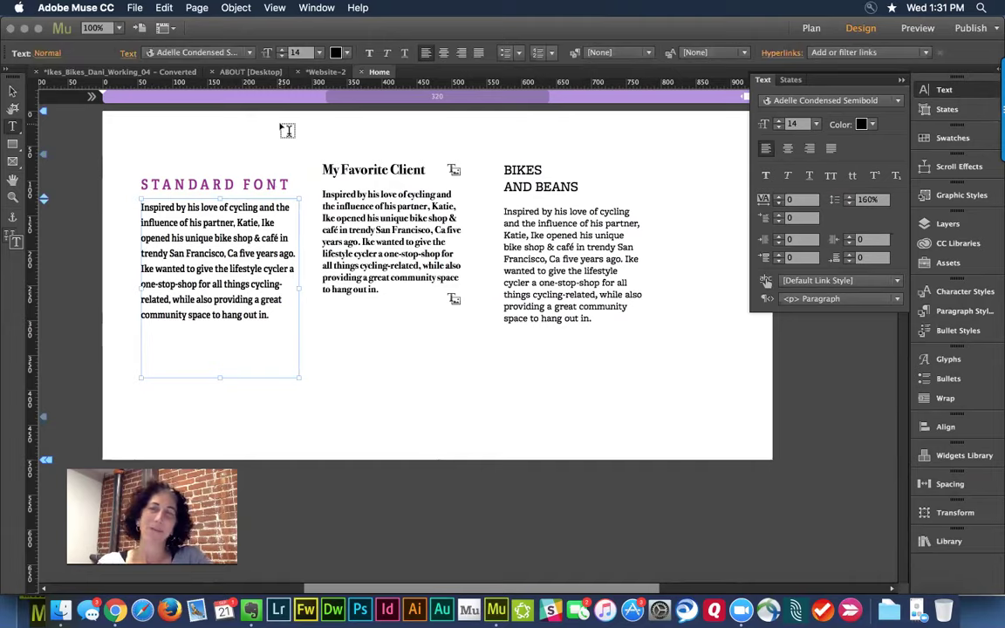
pyautogui.click(14, 90)
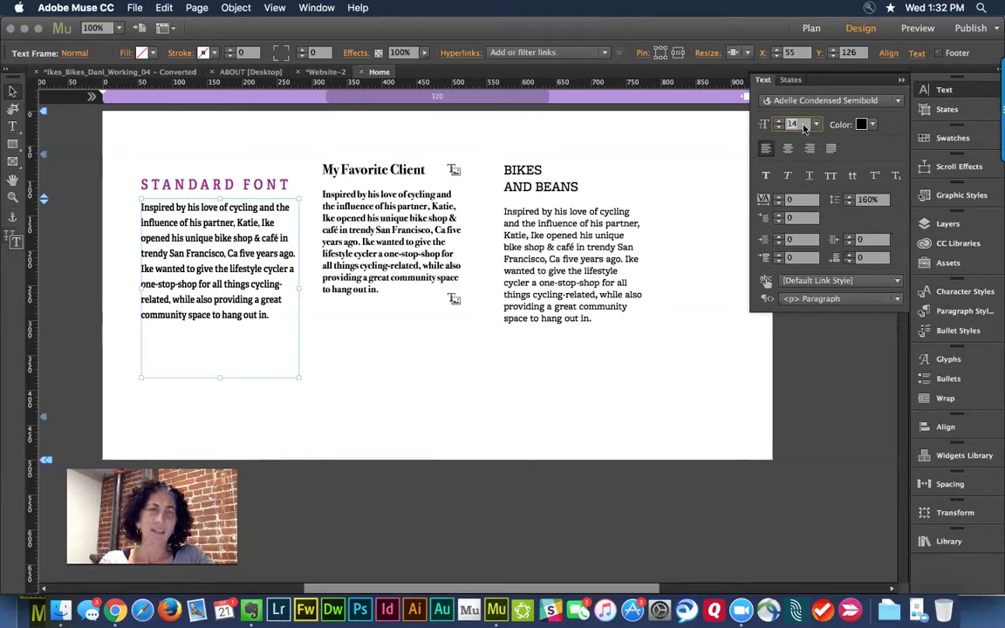
pyautogui.write('16')
pyautogui.press('Return')
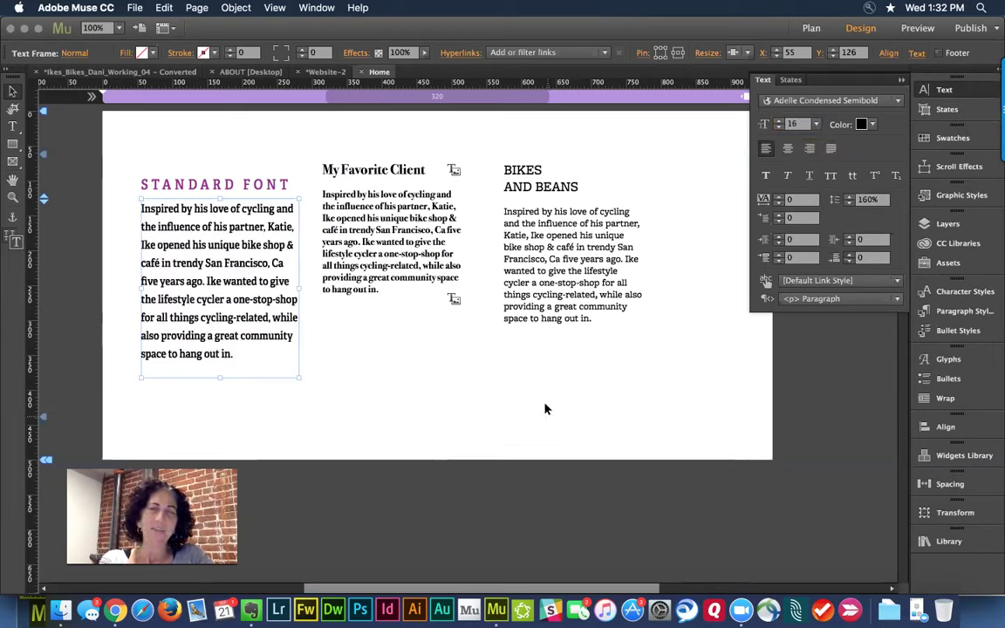
pyautogui.click(619, 163)
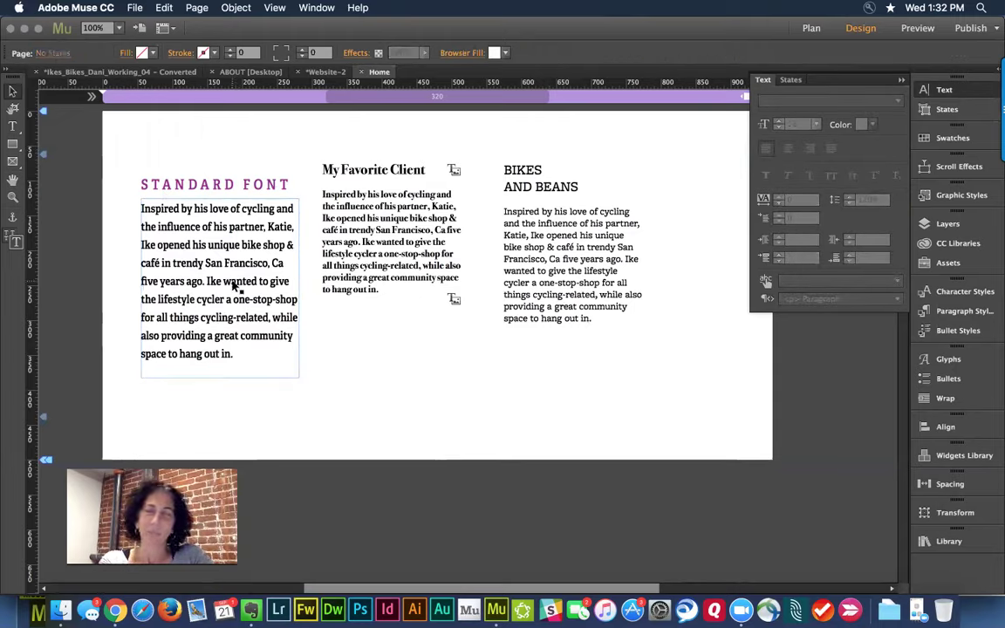
# Create a paragraph style from the first column's heading, name it Subhead, and assign it the <h2> Subhead paragraph tag
pyautogui.click(949, 312)
pyautogui.click(231, 182)
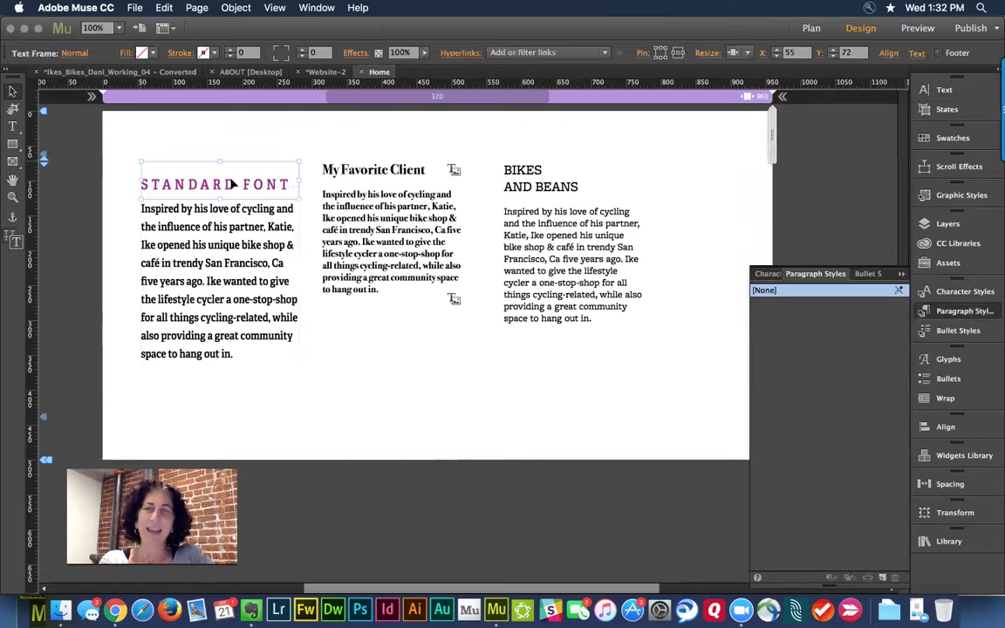
pyautogui.click(881, 577)
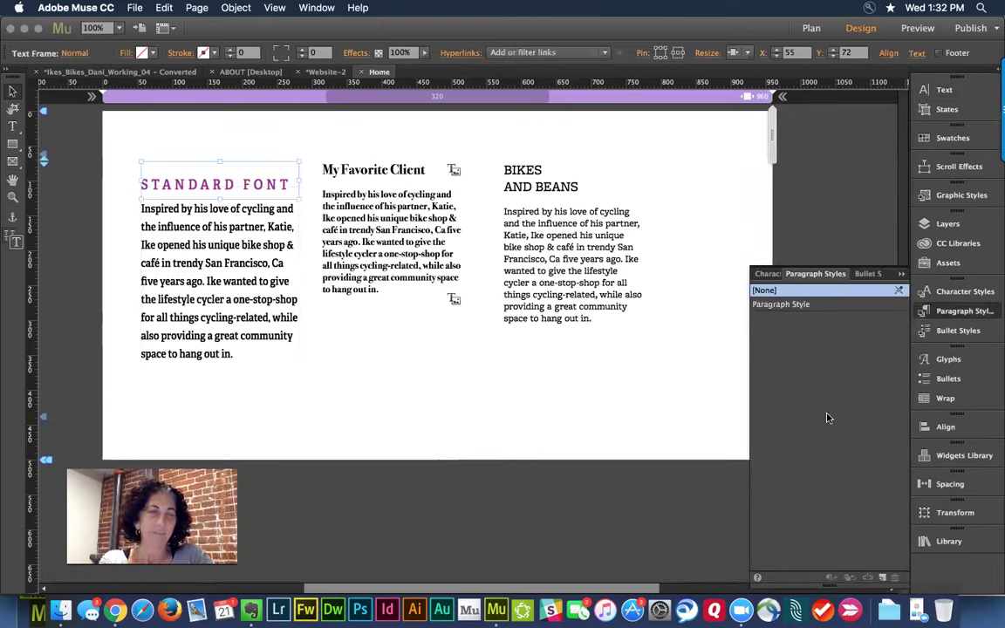
pyautogui.doubleClick(776, 305)
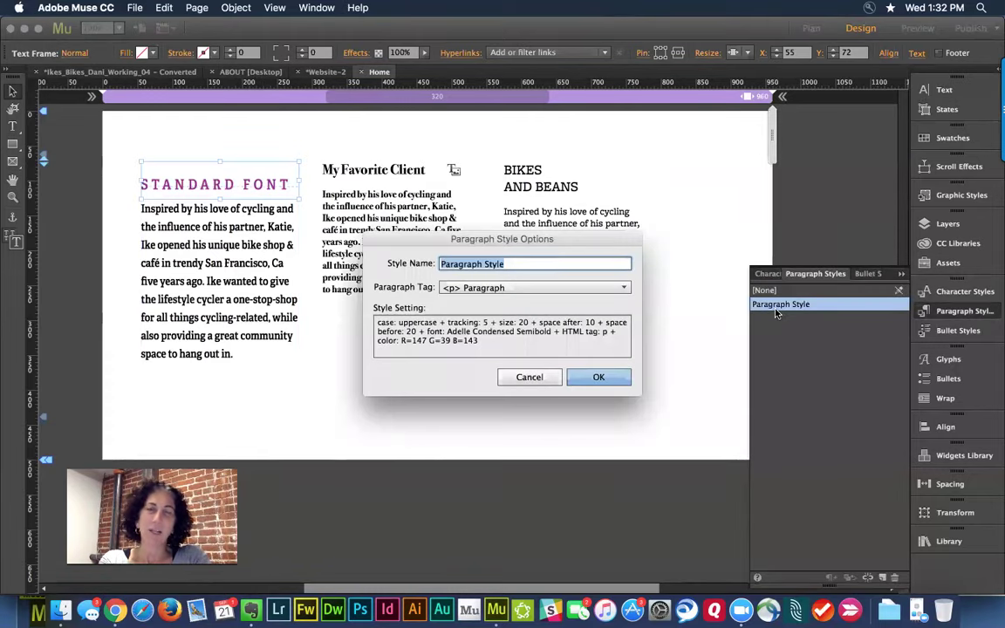
pyautogui.write('Subhead')
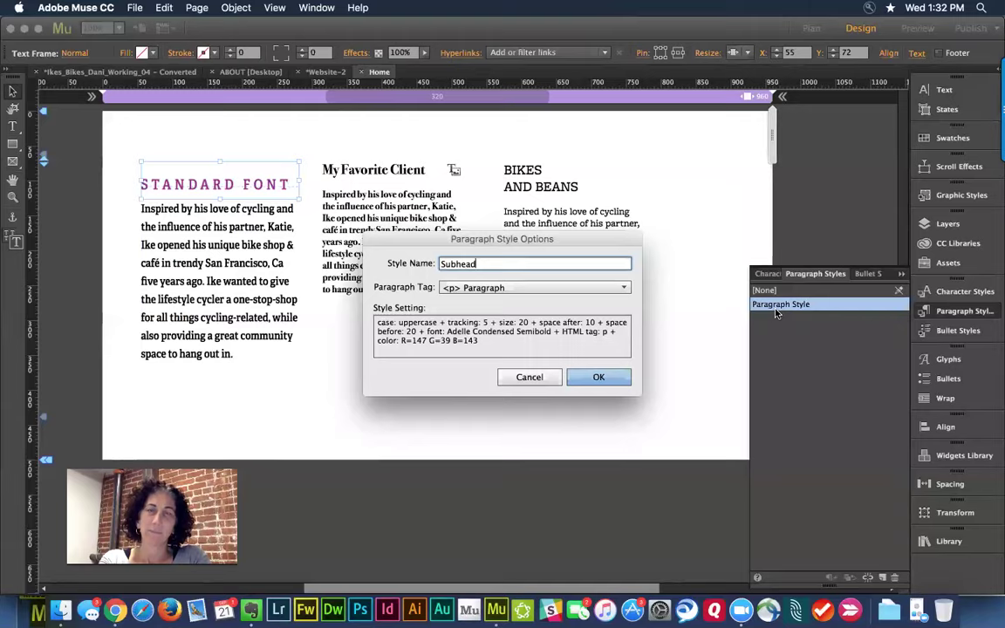
pyautogui.click(568, 288)
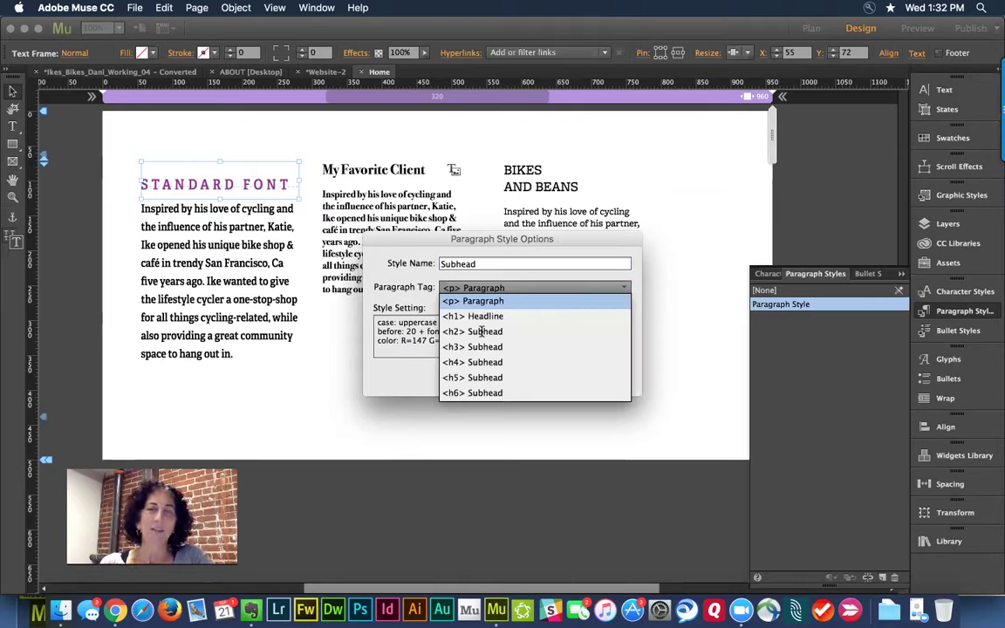
pyautogui.click(481, 331)
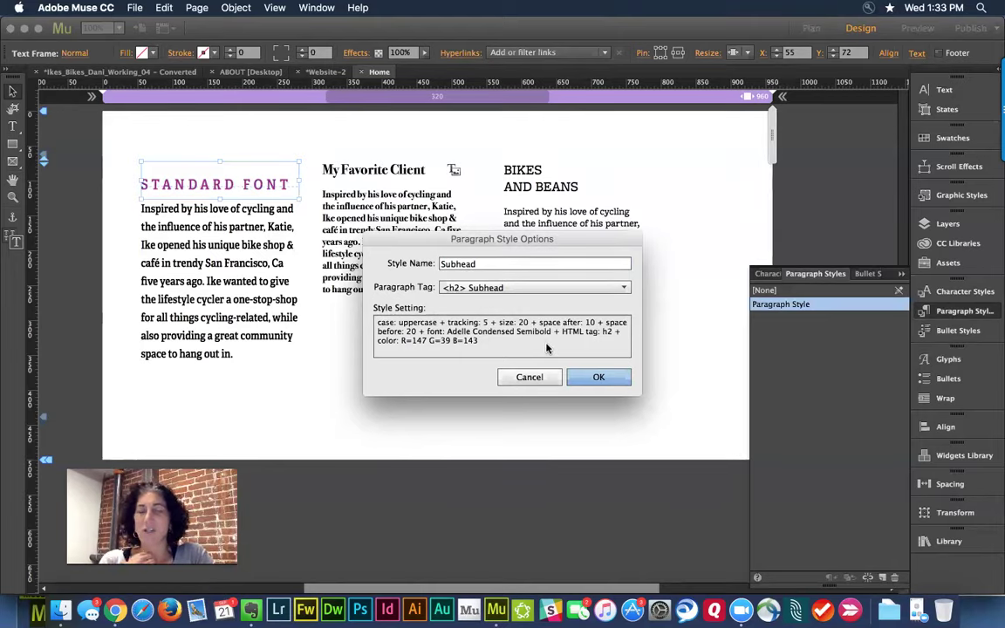
pyautogui.click(600, 376)
# Recolor all of the first column's body text dark grey at 29% brightness
pyautogui.click(177, 268)
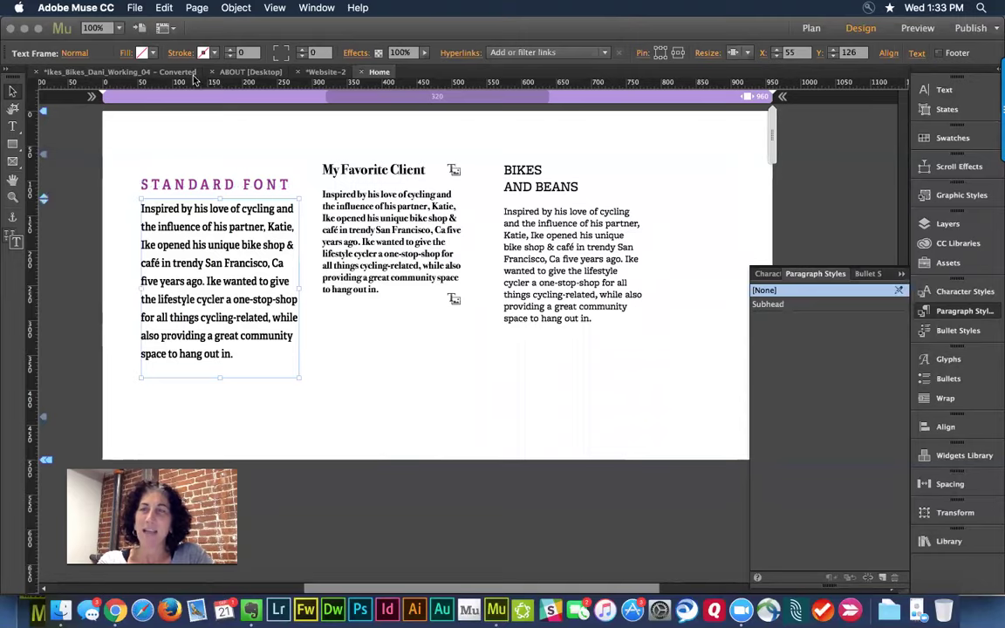
pyautogui.tripleClick(196, 209)
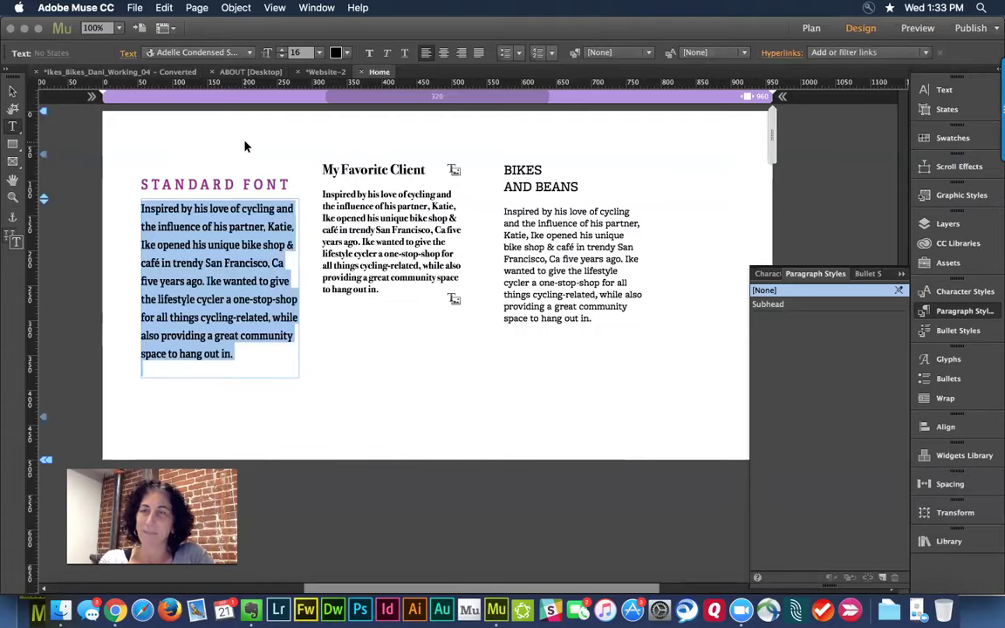
pyautogui.press('Escape')
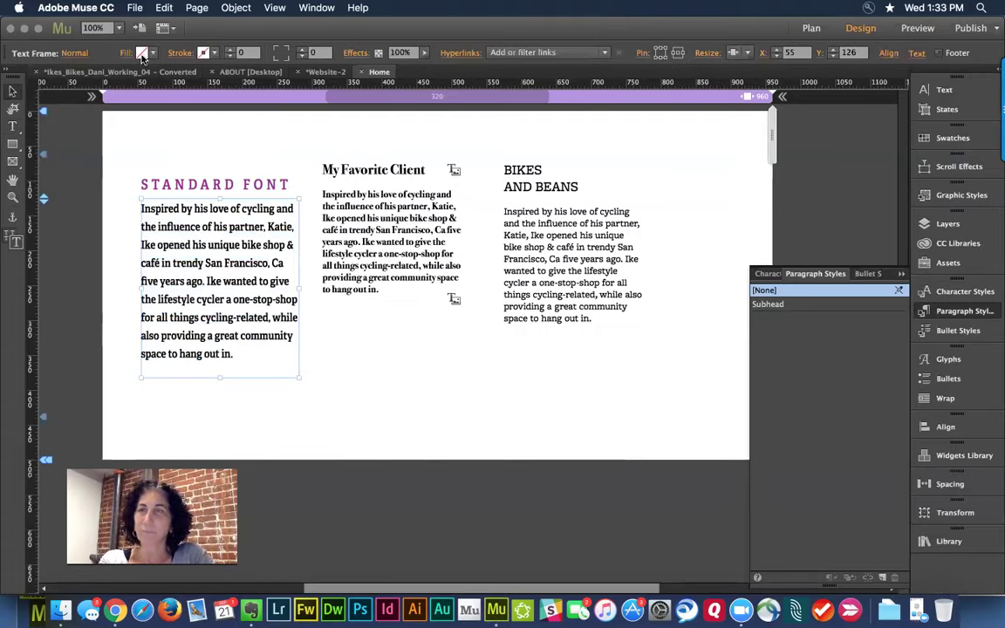
pyautogui.press('t')
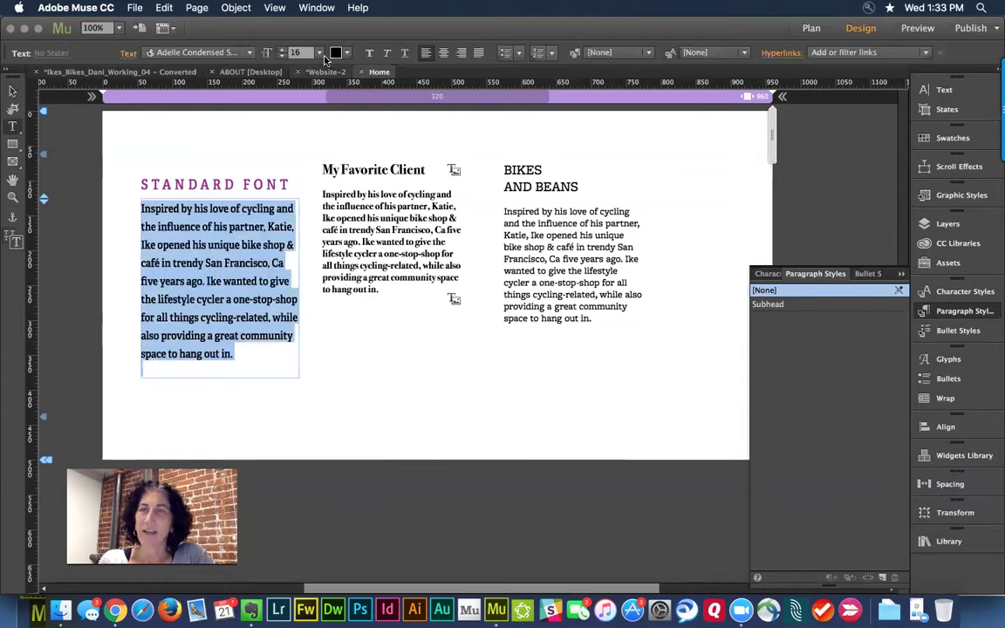
pyautogui.click(337, 54)
pyautogui.moveTo(375, 110); pyautogui.dragTo(398, 110)
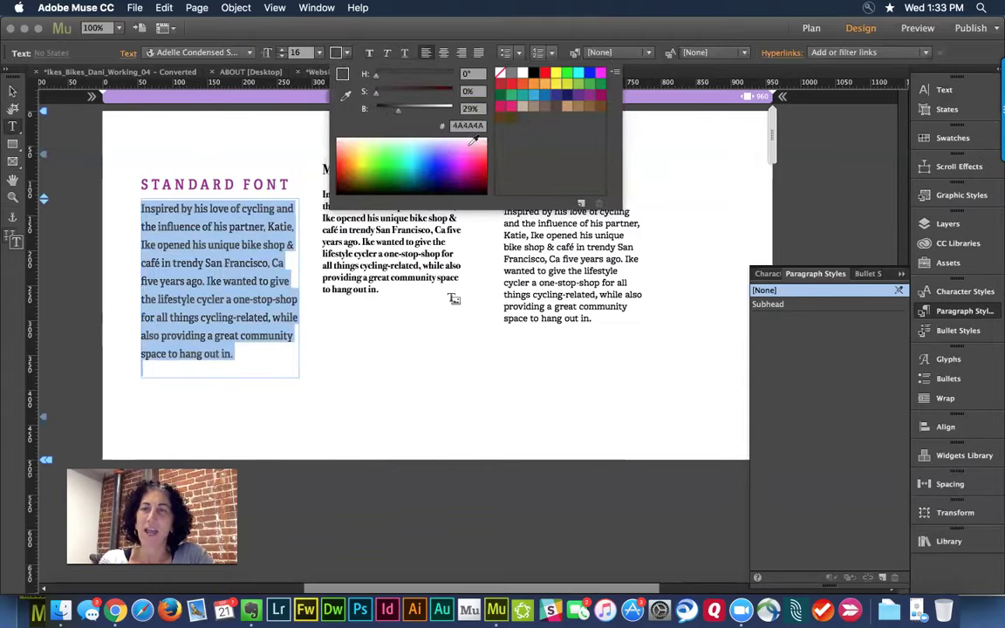
pyautogui.click(598, 28)
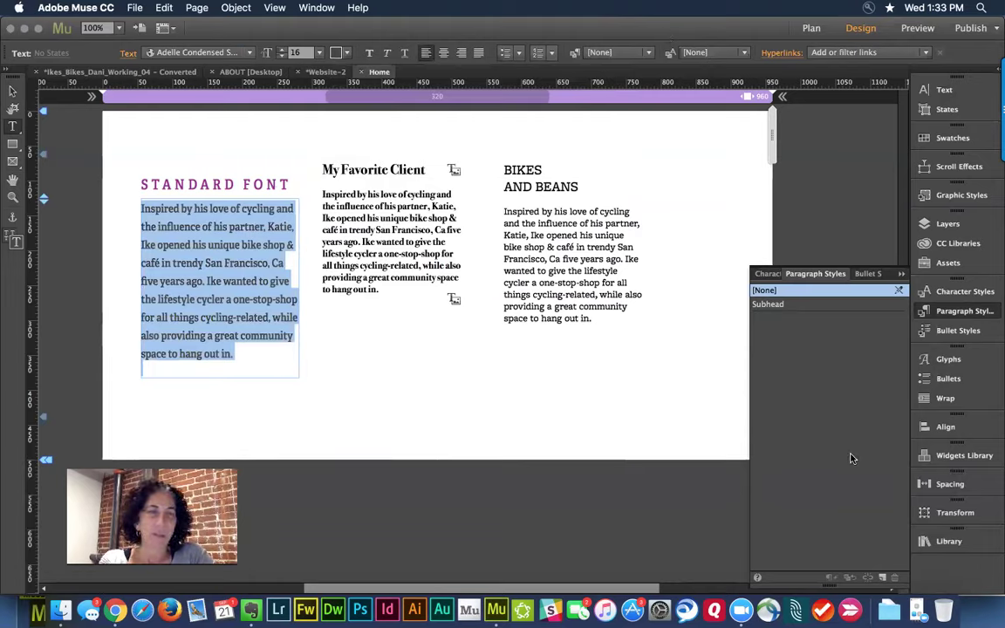
# Create a paragraph style named body from the first column's body text, keeping the <p> Paragraph tag
pyautogui.click(882, 578)
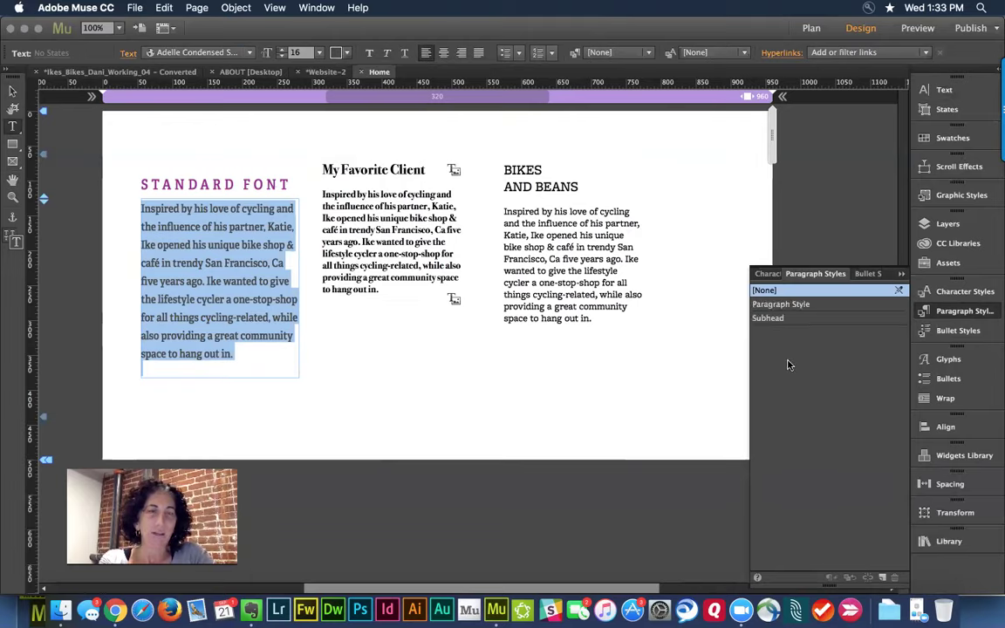
pyautogui.click(783, 305)
pyautogui.doubleClick(782, 305)
pyautogui.write('body')
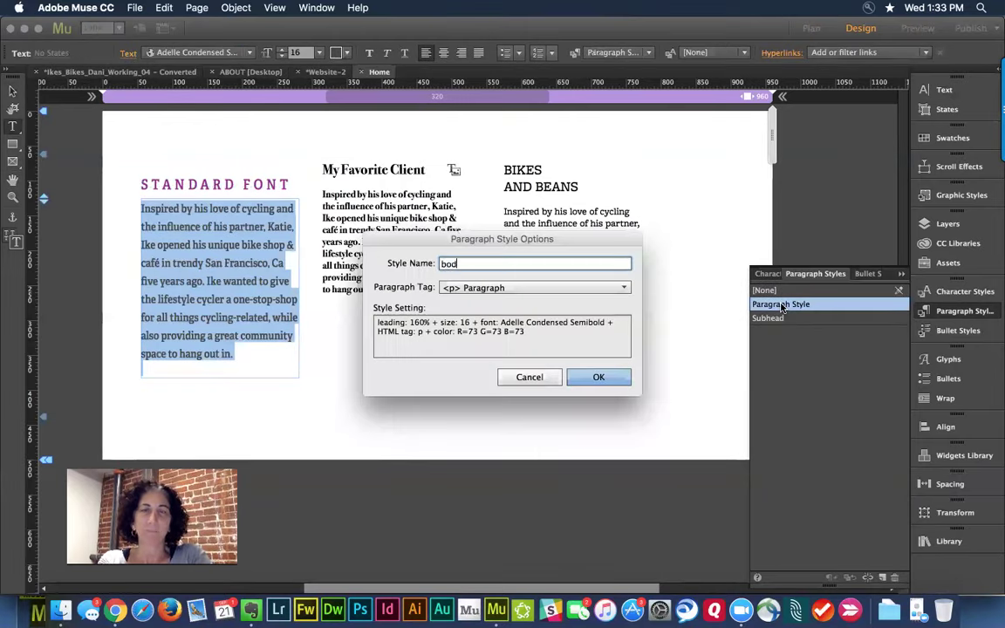
pyautogui.click(596, 376)
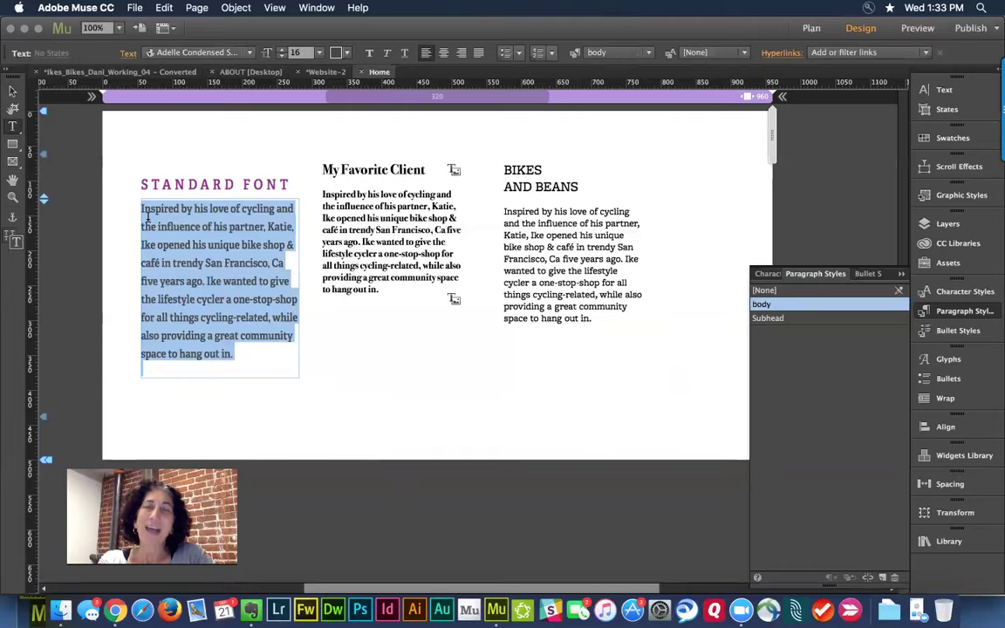
pyautogui.click(11, 89)
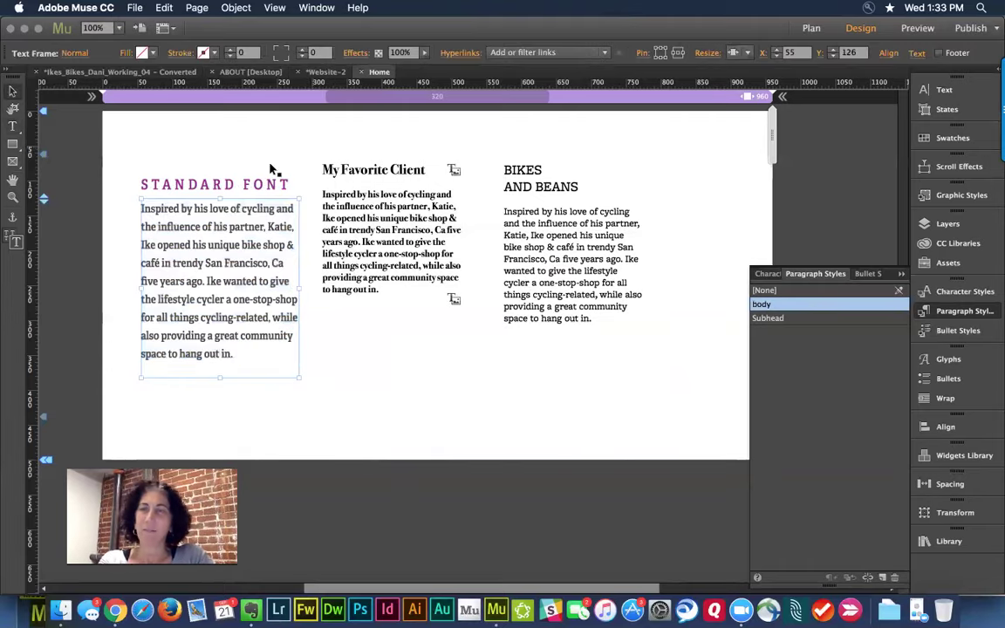
# Apply the Subhead paragraph style to the headings of the second and third columns
pyautogui.click(376, 171)
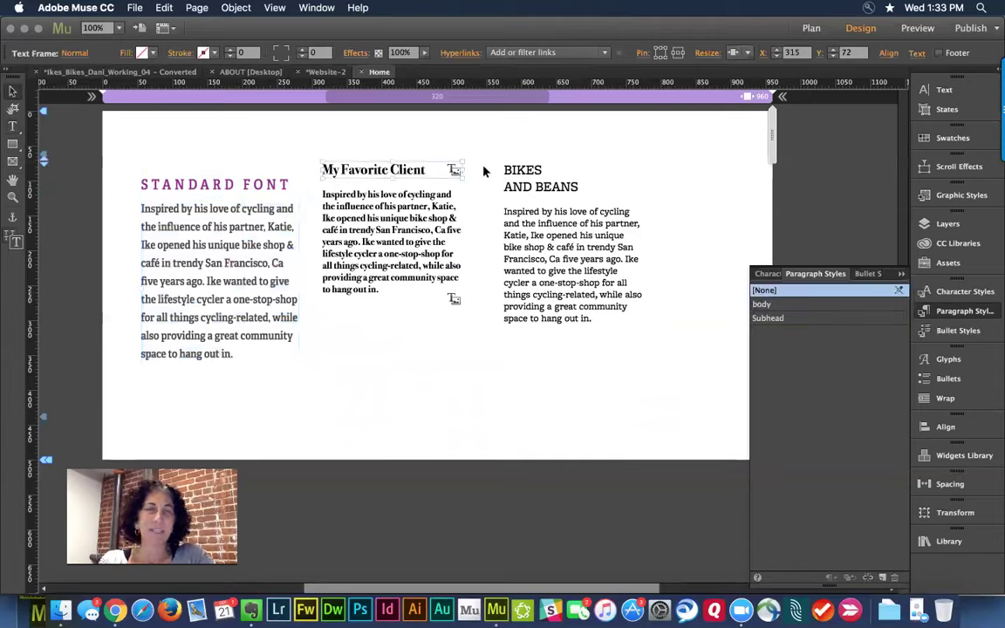
pyautogui.click(791, 320)
pyautogui.click(593, 181)
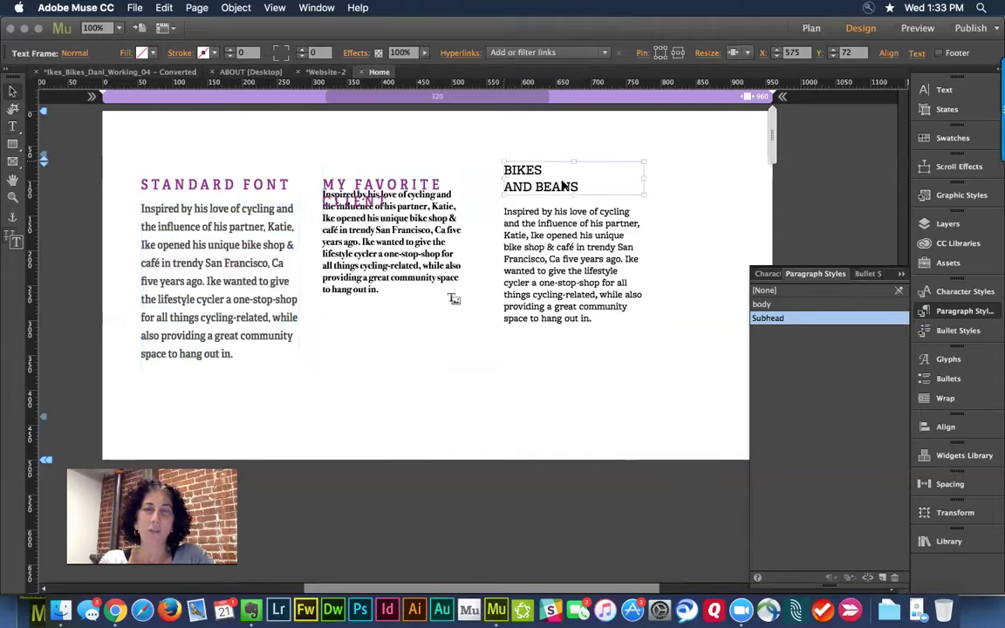
pyautogui.click(792, 321)
# Apply the body paragraph style to the body text of the third and second columns
pyautogui.click(578, 258)
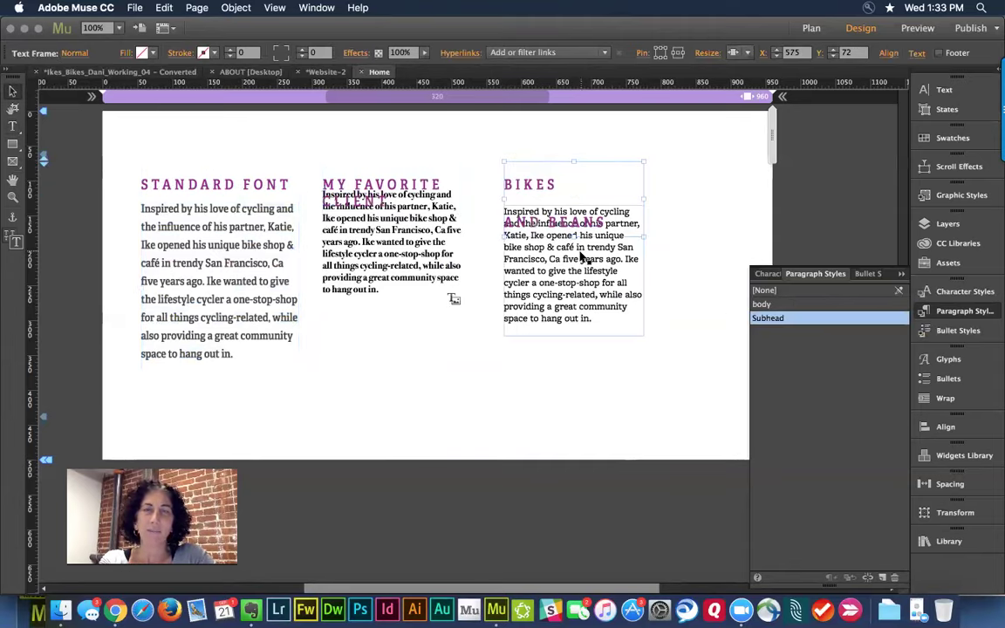
pyautogui.click(789, 307)
pyautogui.click(441, 288)
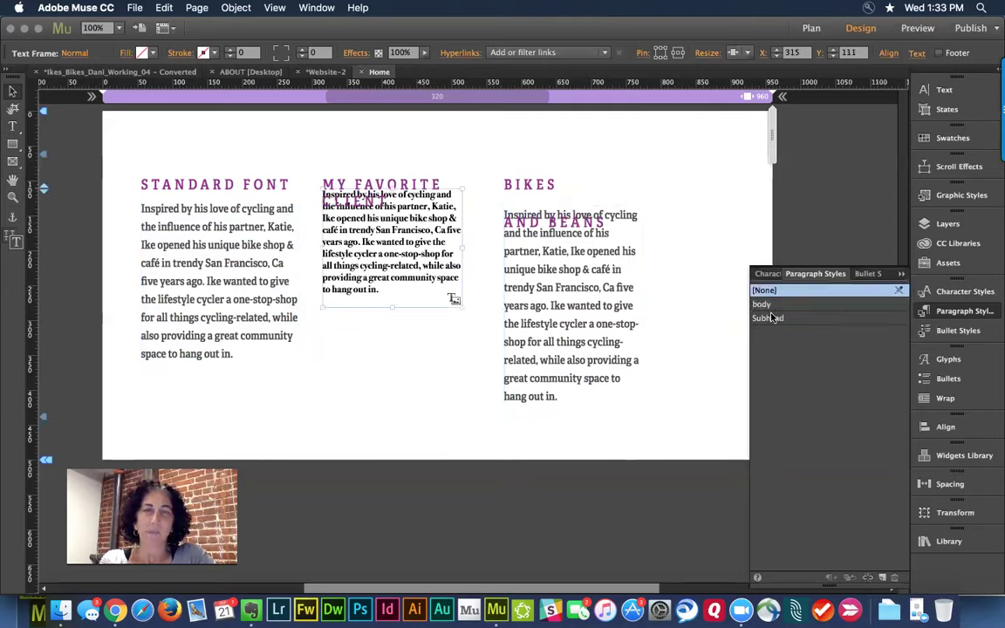
pyautogui.click(771, 306)
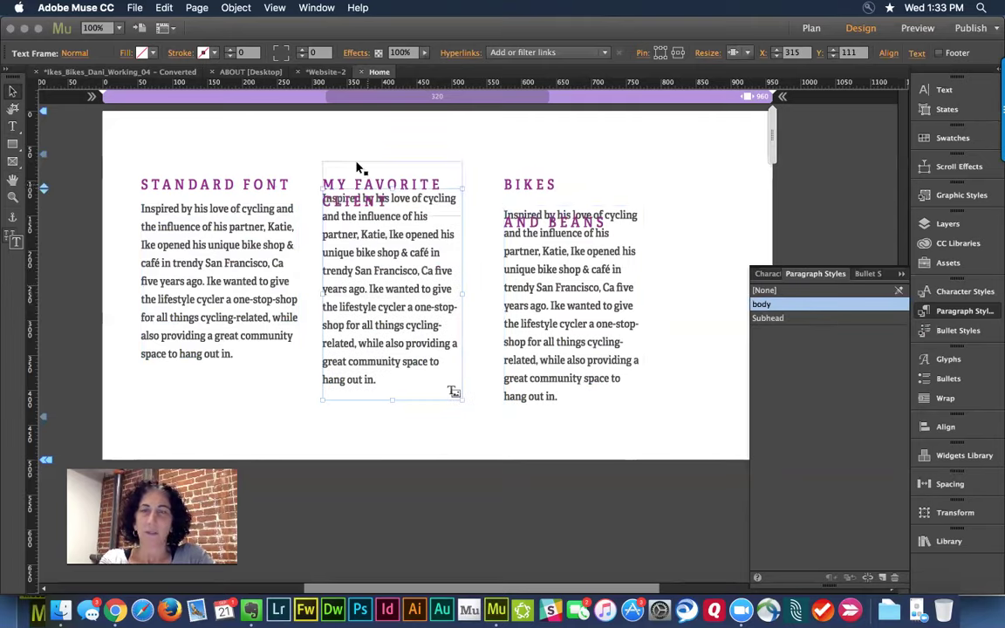
# Select all heading and body frames and widen them together until the third column ends at about 850 px, keeping all frames selected
pyautogui.click(207, 181)
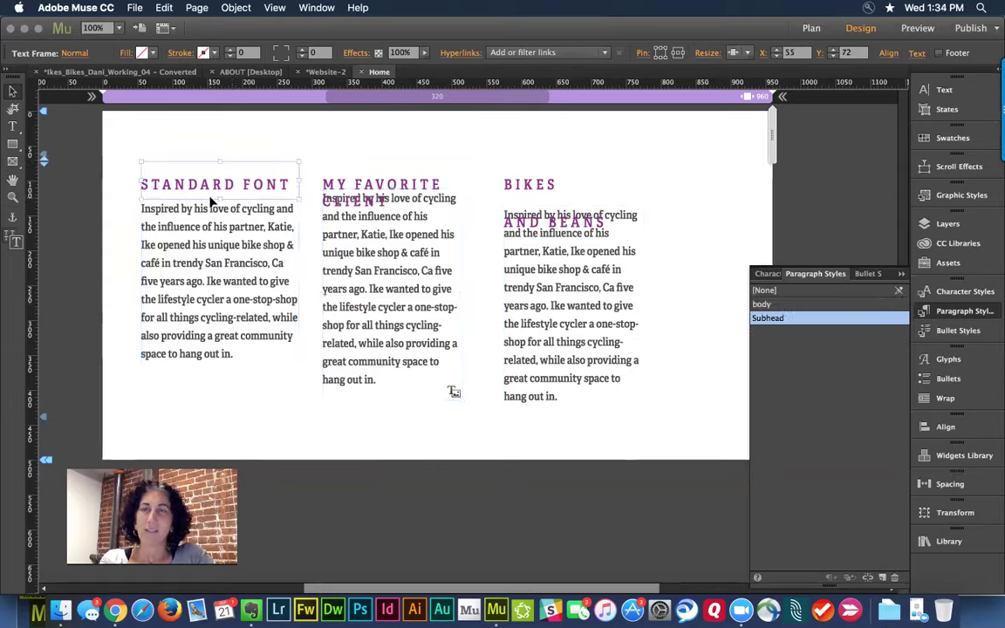
pyautogui.moveTo(126, 135); pyautogui.dragTo(686, 378)
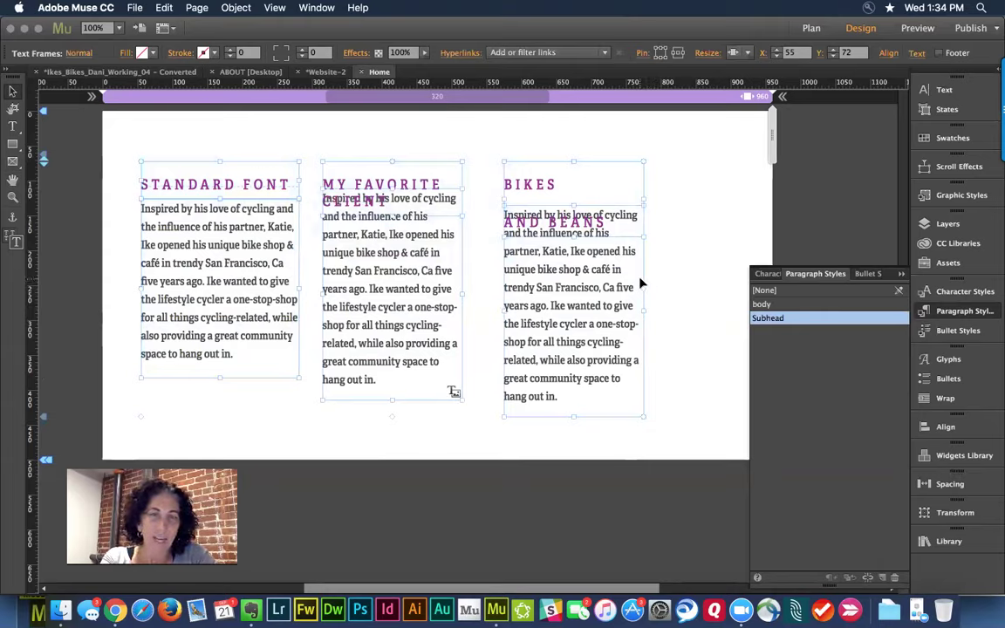
pyautogui.moveTo(651, 287); pyautogui.dragTo(562, 307)
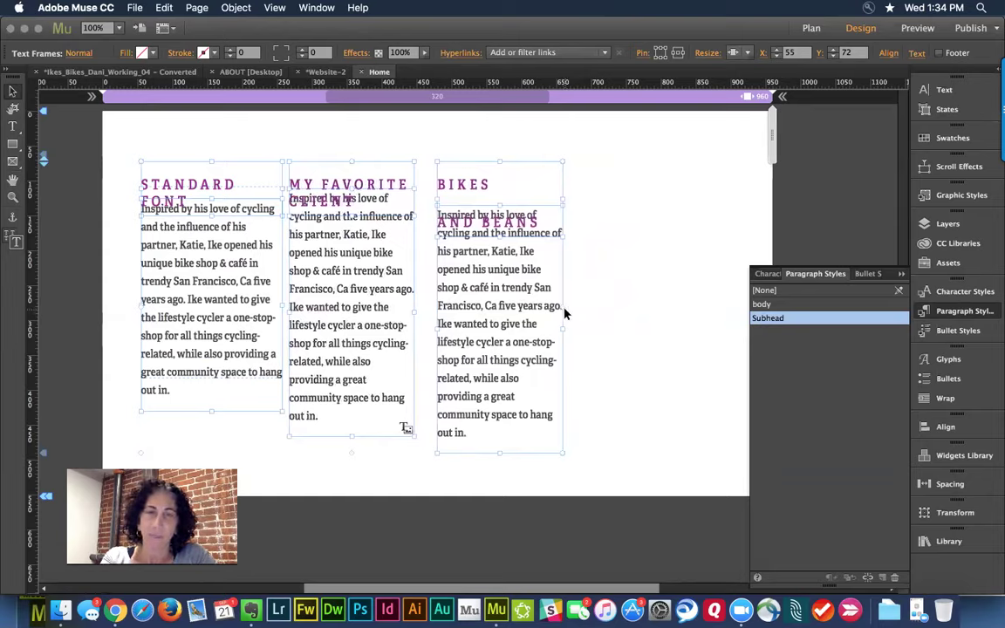
pyautogui.moveTo(566, 308); pyautogui.dragTo(697, 301)
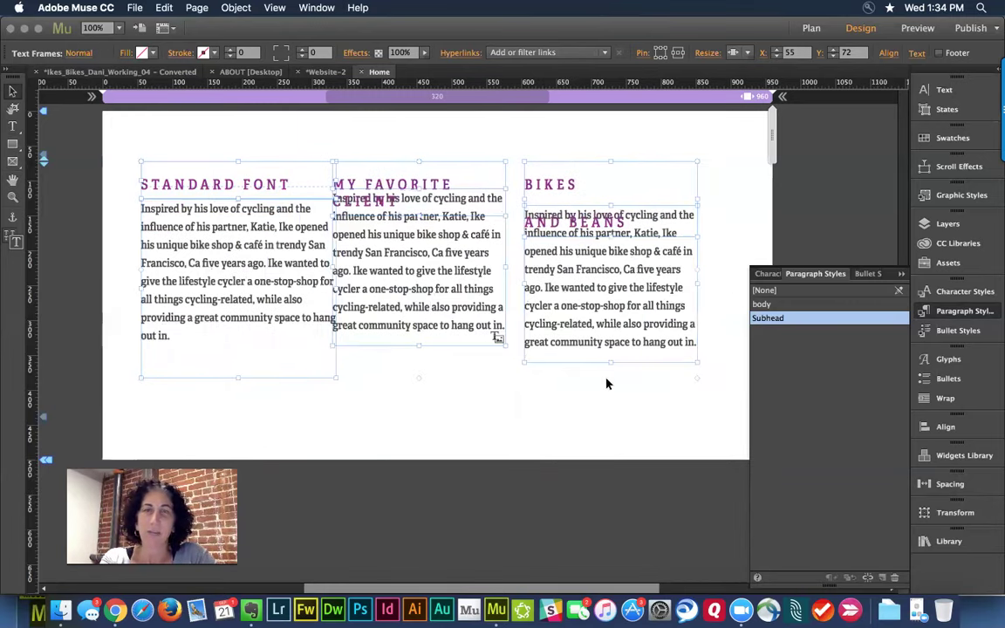
pyautogui.click(536, 413)
pyautogui.moveTo(137, 150); pyautogui.dragTo(565, 336)
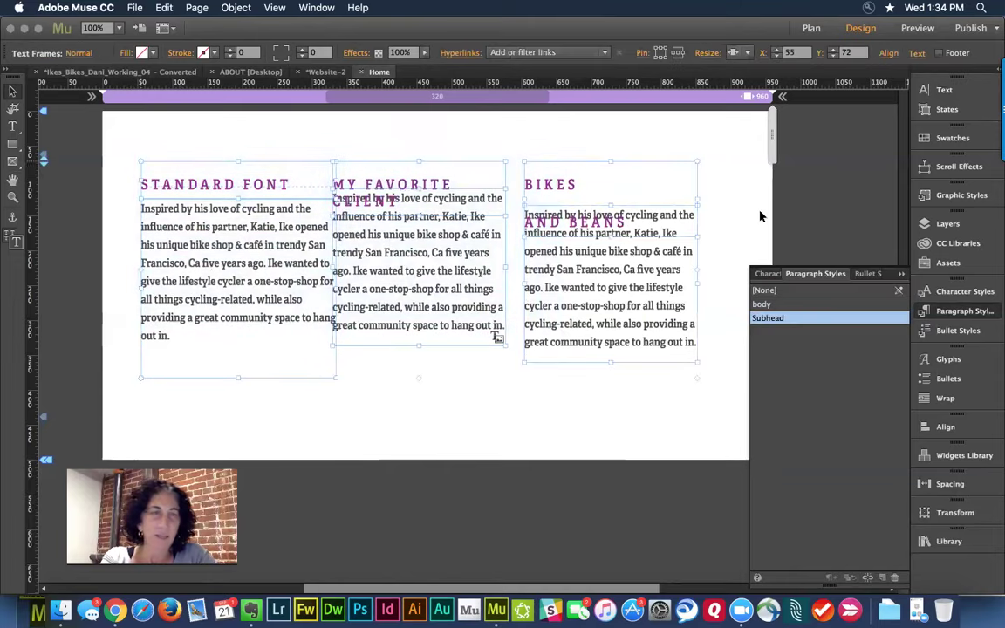
# Try to distribute the horizontal spacing of all selected heading and body frames
pyautogui.click(965, 426)
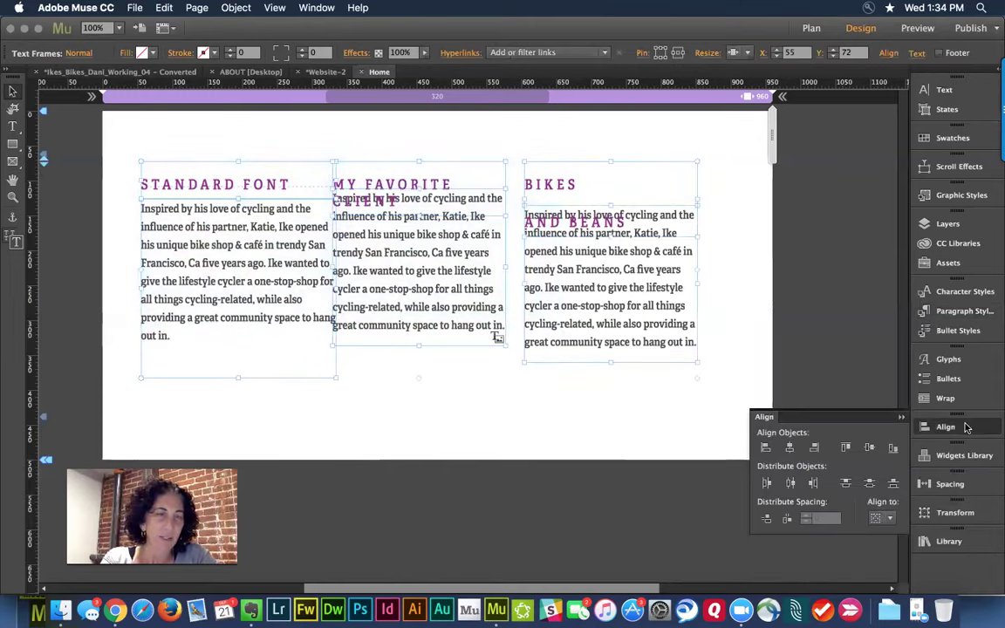
pyautogui.click(786, 521)
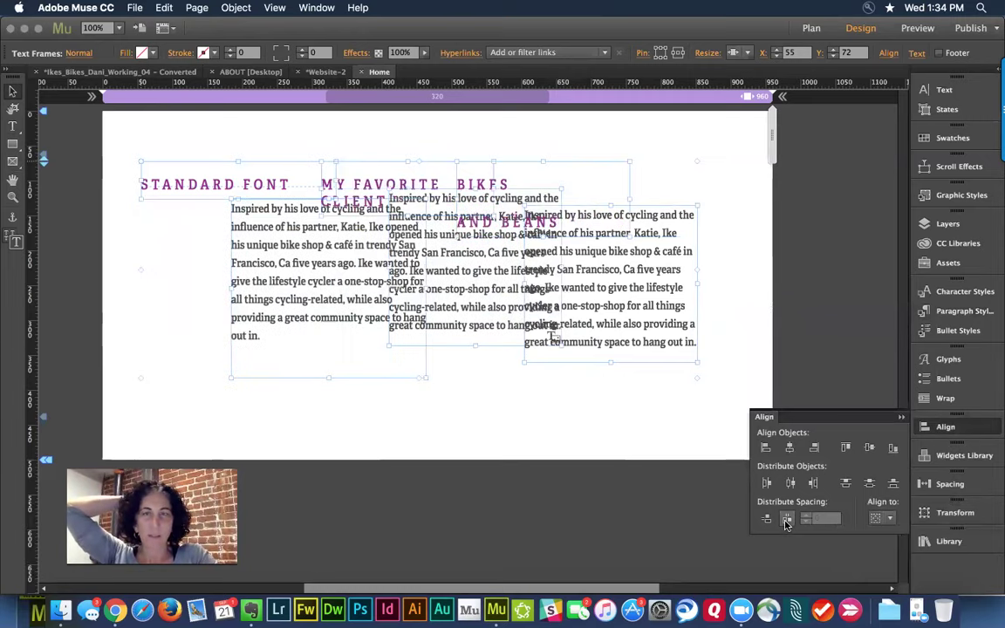
pyautogui.click(766, 520)
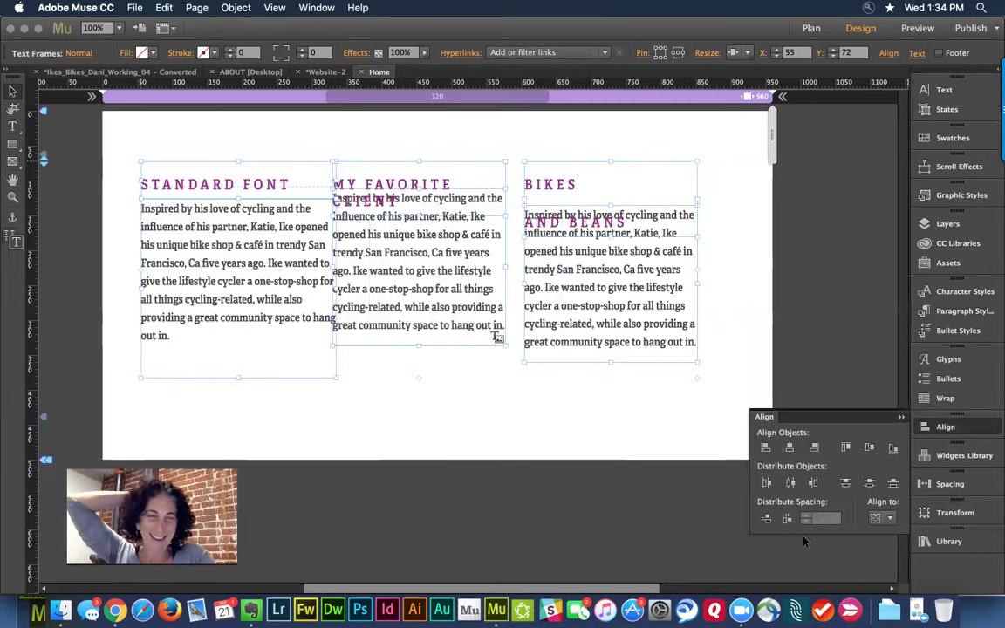
pyautogui.click(493, 412)
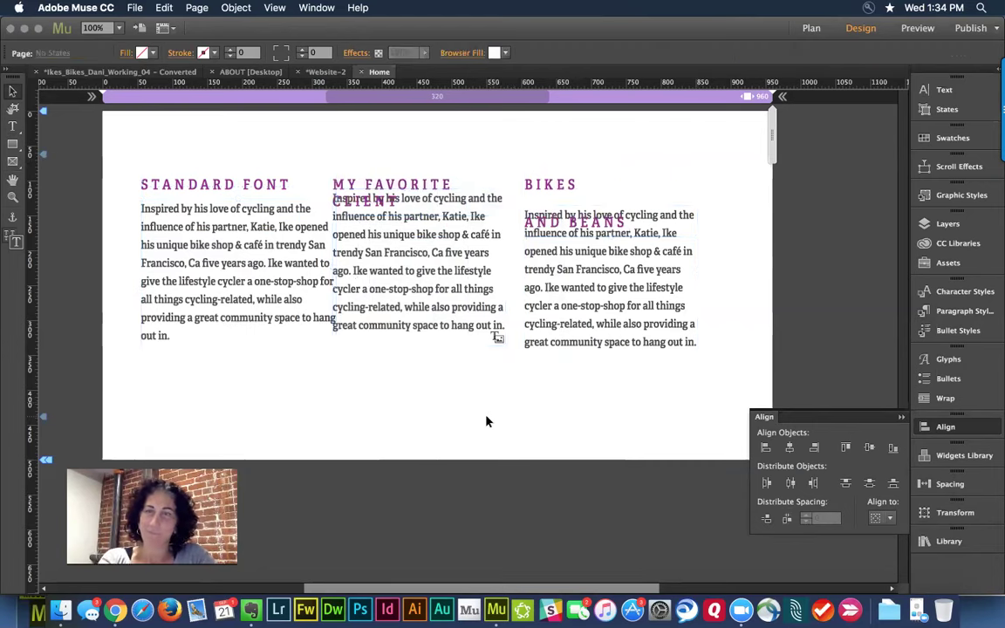
# Widen the third column's heading frame to end at about 885 px and the second column's to end at about 590 px
pyautogui.click(541, 267)
pyautogui.click(531, 178)
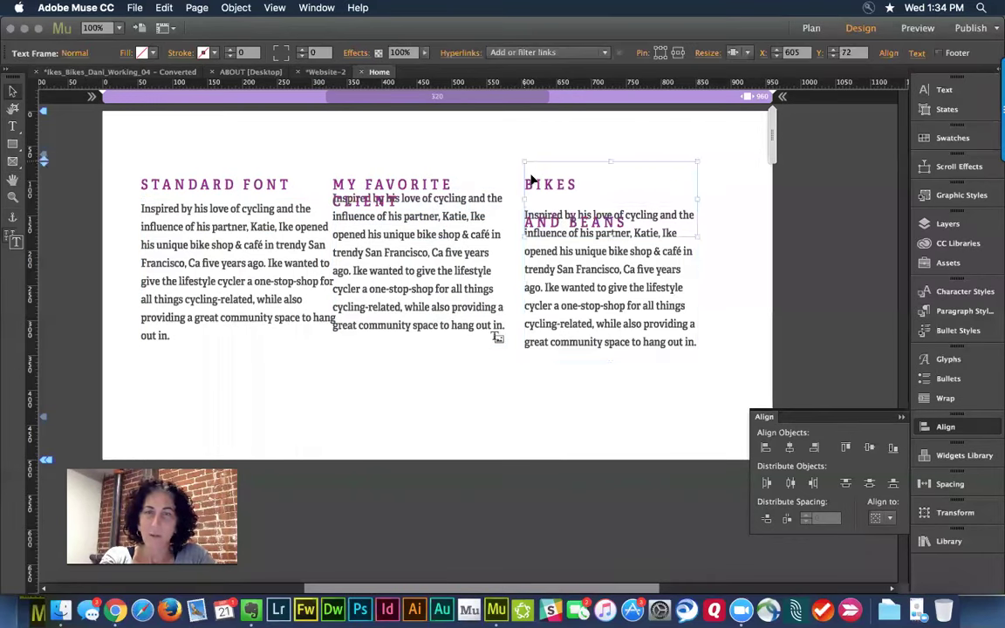
pyautogui.moveTo(697, 199); pyautogui.dragTo(720, 199)
pyautogui.click(727, 274)
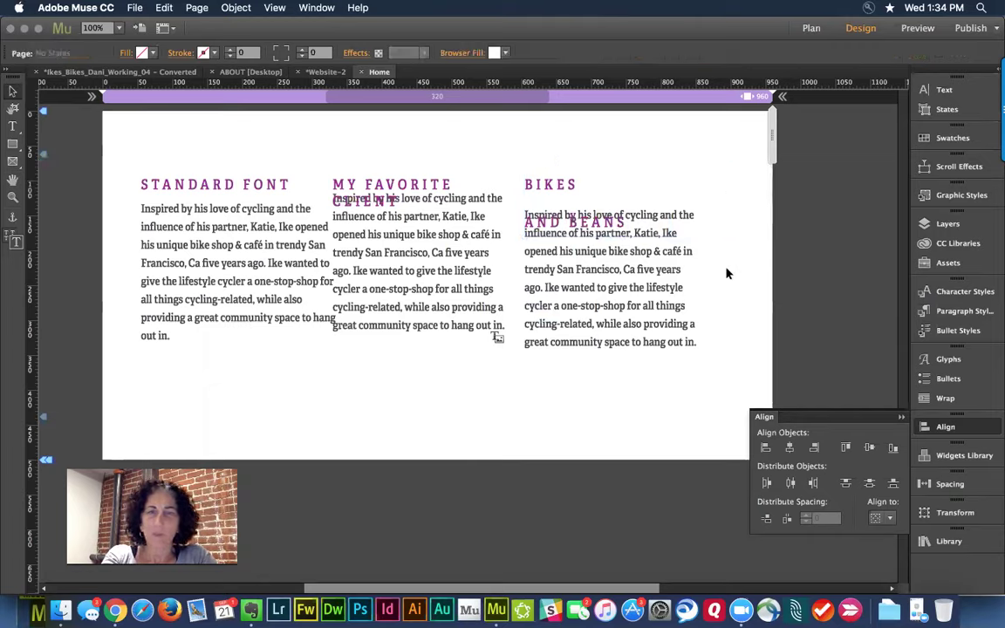
pyautogui.click(388, 185)
pyautogui.moveTo(505, 187)
pyautogui.mouseDown()
pyautogui.moveTo(584, 182)
pyautogui.moveTo(515, 188)
pyautogui.mouseUp()
pyautogui.click(498, 411)
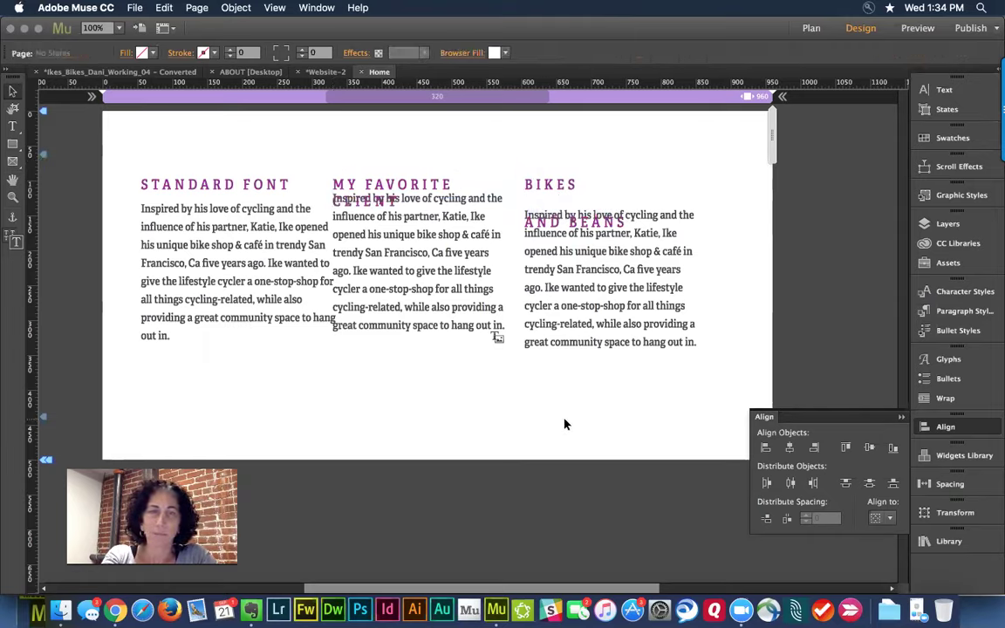
# Widen the page to 1091 px and move the third column's heading and body right together to about X 749
pyautogui.moveTo(768, 97); pyautogui.dragTo(863, 97)
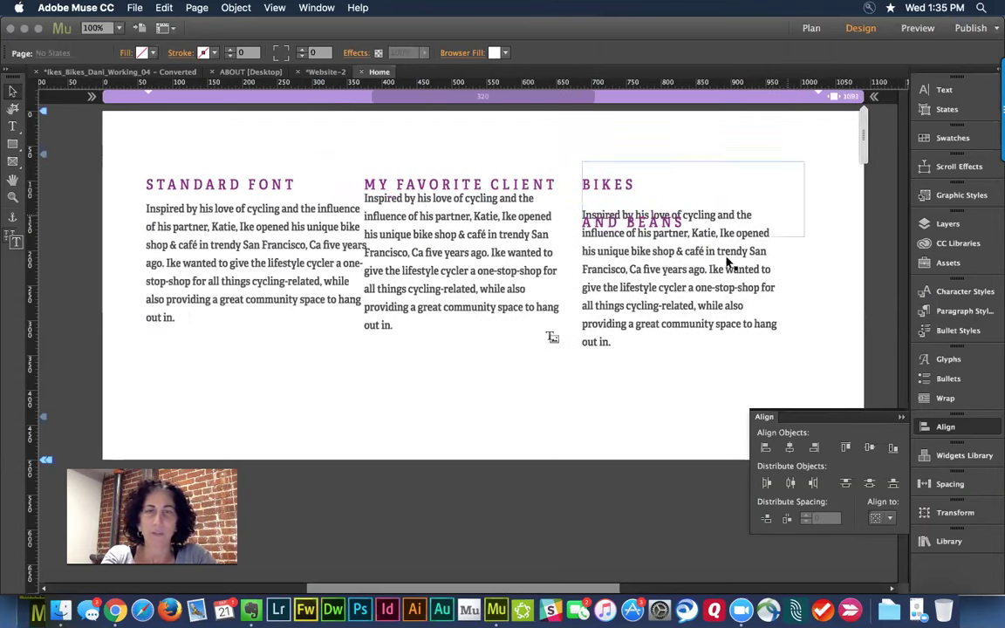
pyautogui.click(665, 261)
pyautogui.click(616, 166)
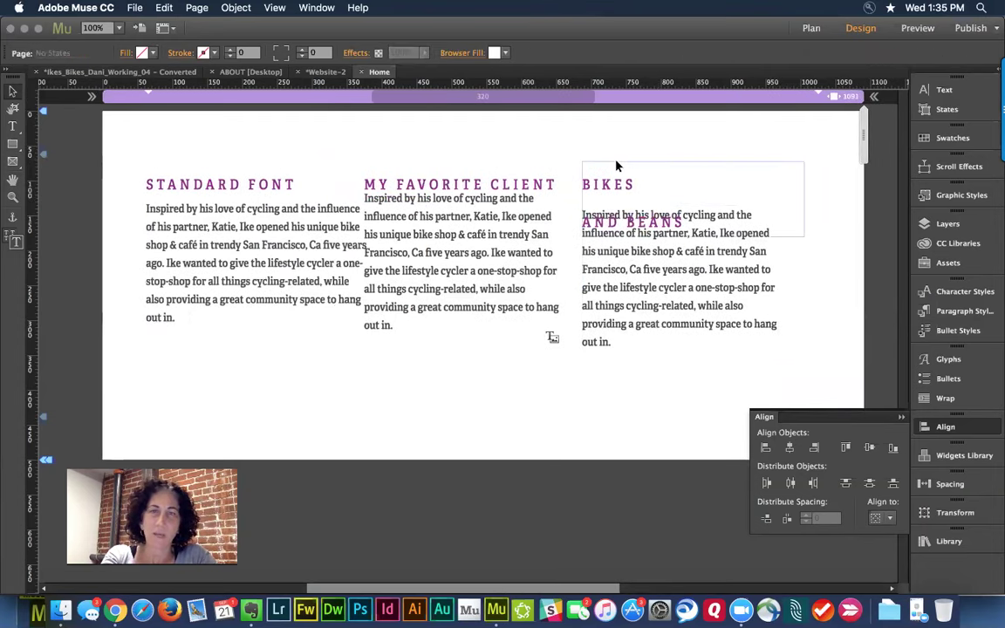
pyautogui.moveTo(609, 144); pyautogui.dragTo(695, 295)
pyautogui.click(590, 335)
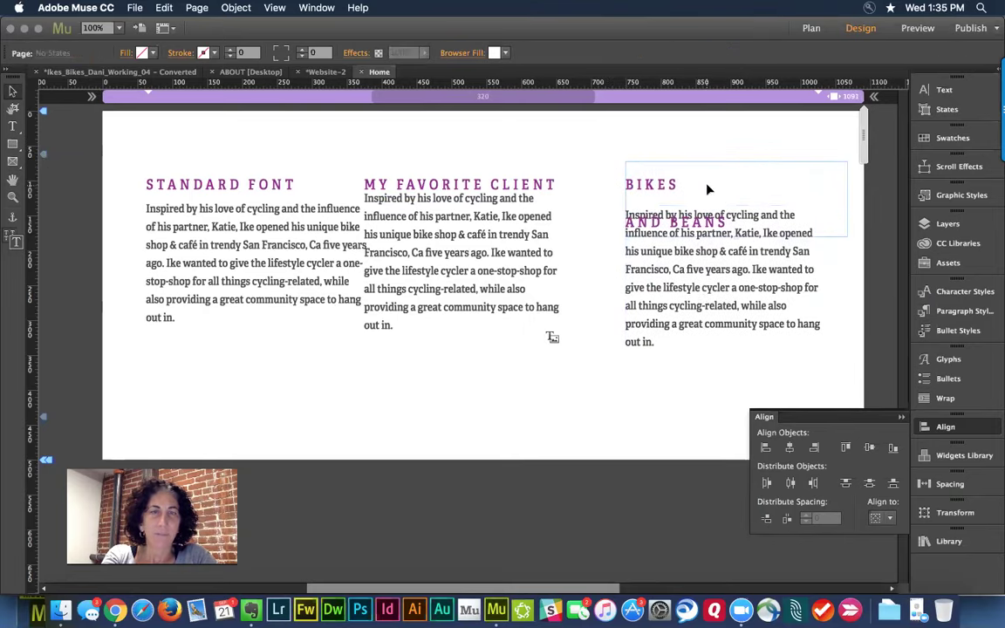
# Remove the line break in the third column's heading so that BIKES AND BEANS is on one line
pyautogui.doubleClick(709, 190)
pyautogui.press('BackSpace')
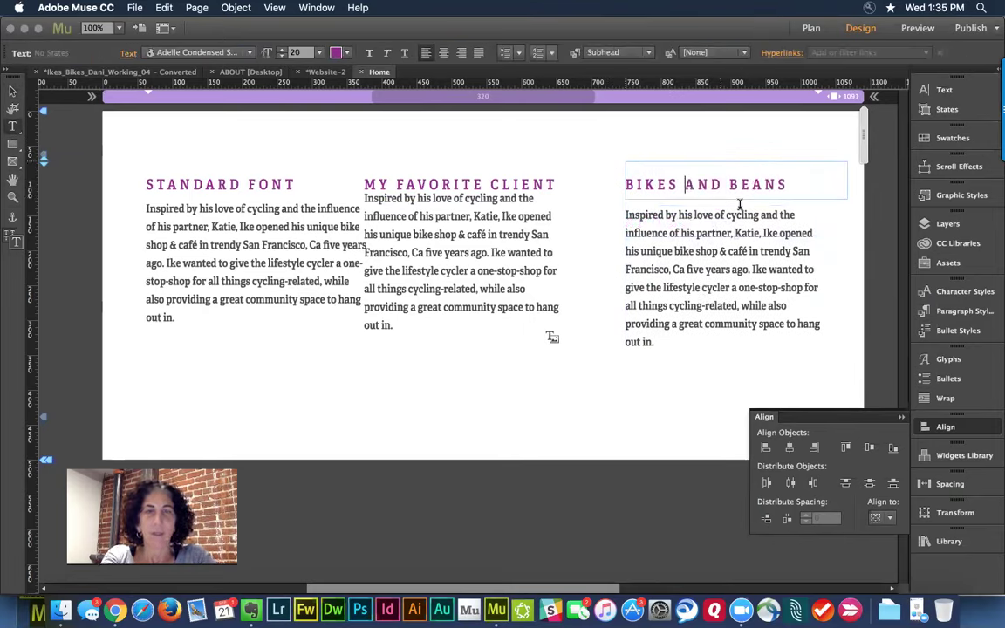
pyautogui.press('BackSpace')
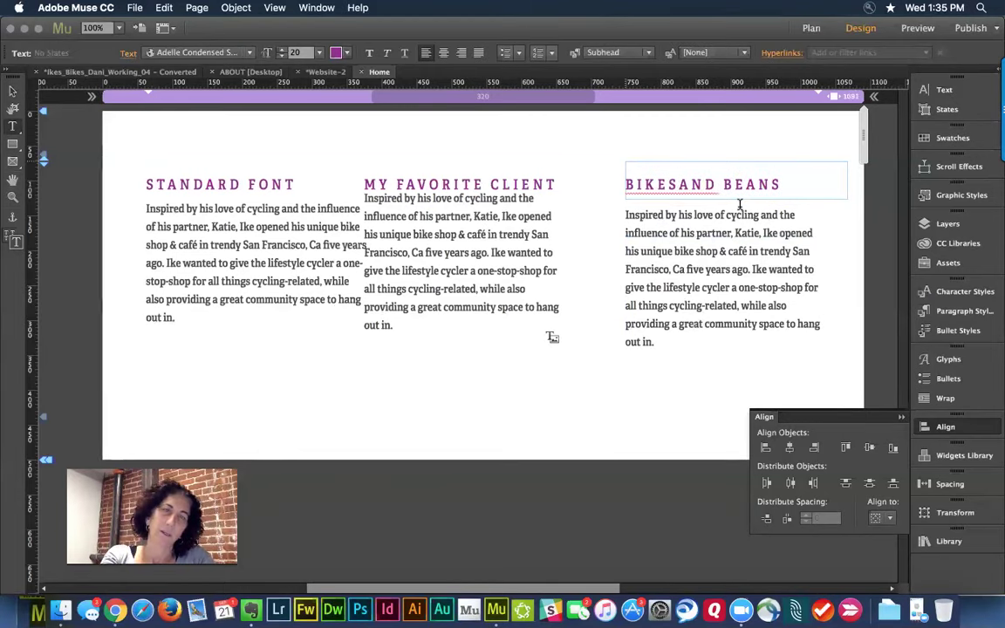
pyautogui.click(13, 90)
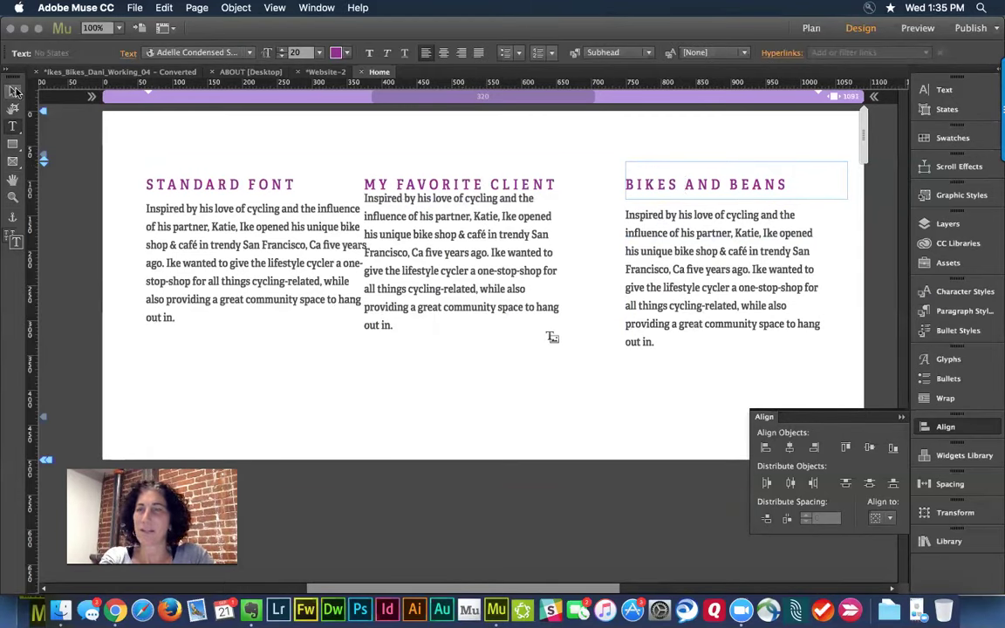
# Move the second column's heading and body right together to about X 415
pyautogui.click(391, 167)
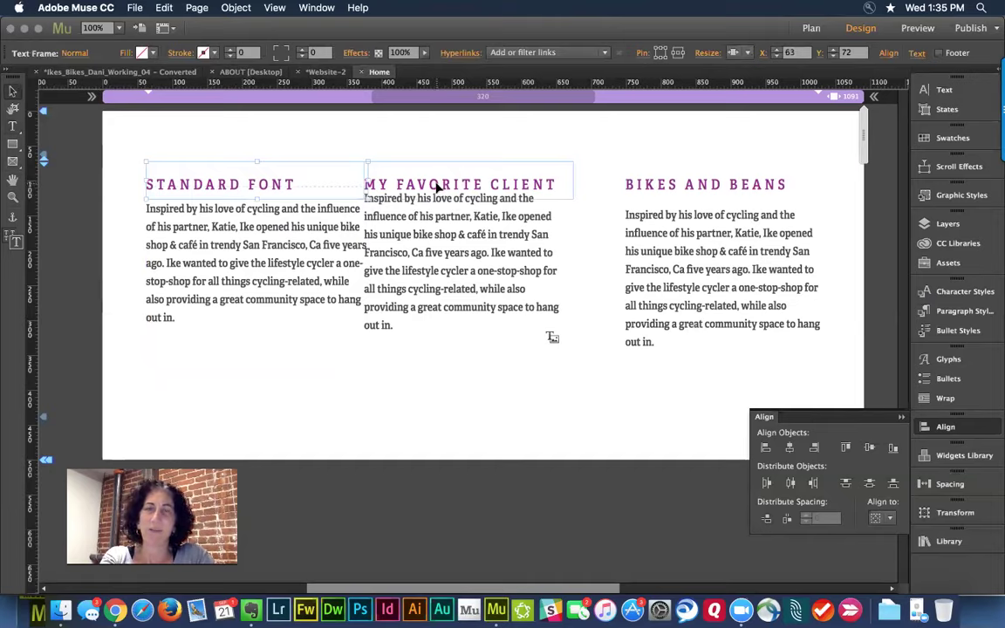
pyautogui.click(324, 185)
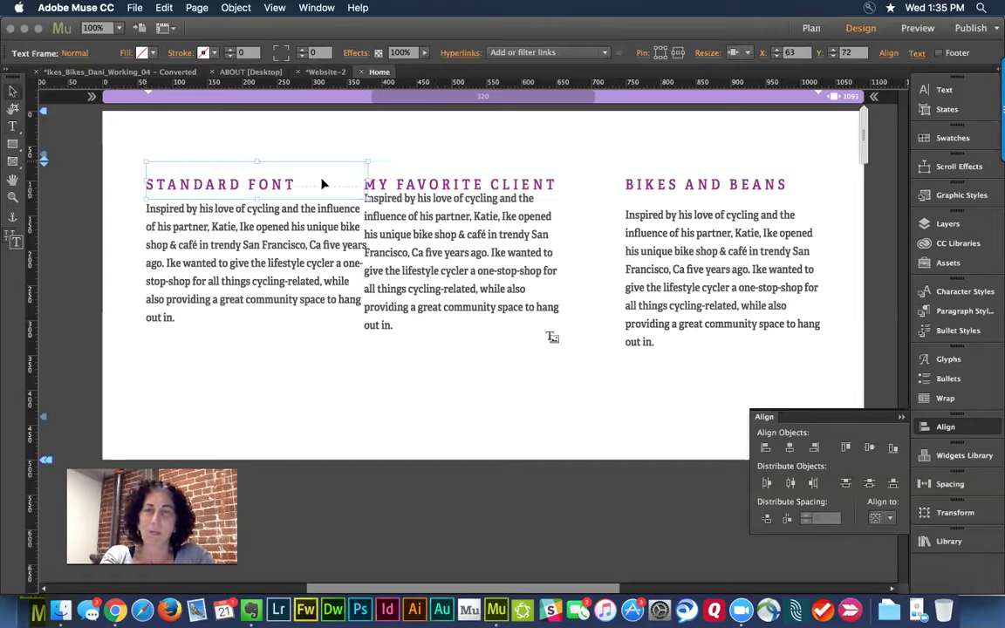
pyautogui.click(423, 222)
pyautogui.keyDown('shift'); pyautogui.click(436, 168); pyautogui.keyUp('shift')
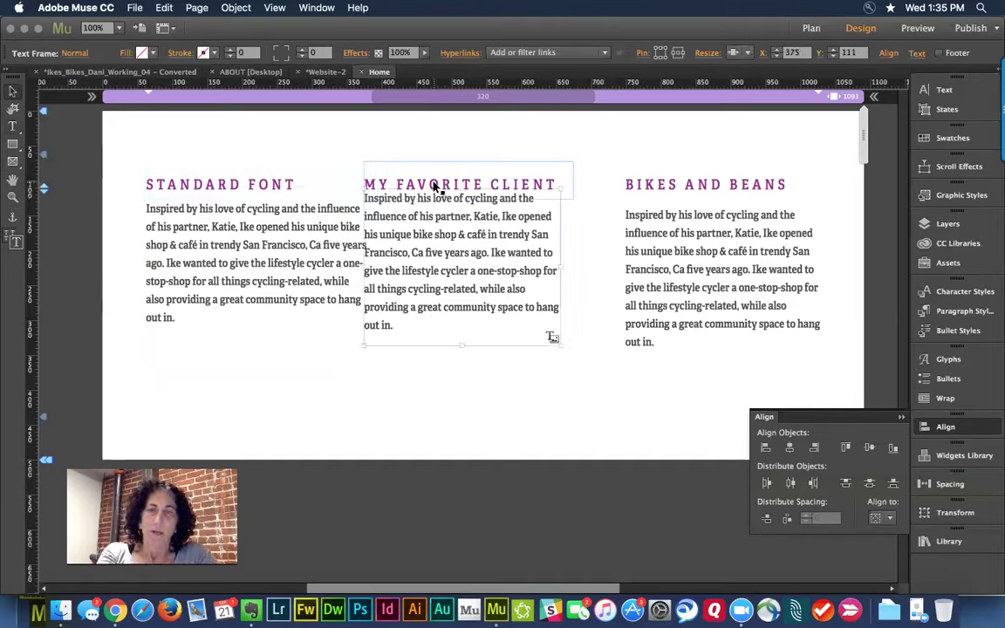
pyautogui.moveTo(433, 229); pyautogui.dragTo(462, 228)
pyautogui.click(417, 368)
# Align the top edges of the three body frames and lower them together to Y 126
pyautogui.click(640, 274)
pyautogui.keyDown('shift'); pyautogui.click(523, 253); pyautogui.keyUp('shift')
pyautogui.keyDown('shift'); pyautogui.click(279, 232); pyautogui.keyUp('shift')
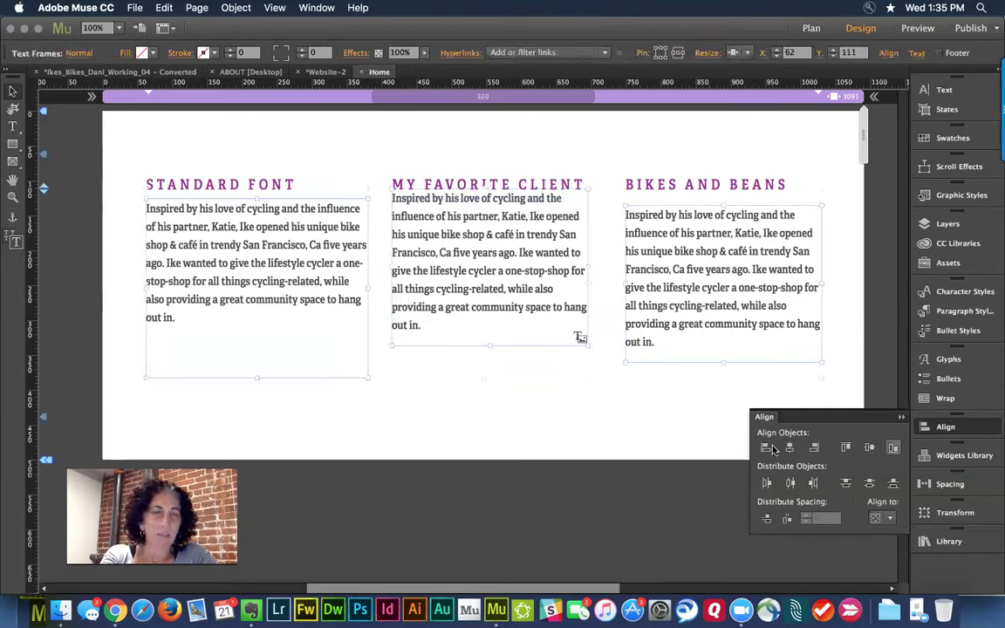
pyautogui.click(850, 450)
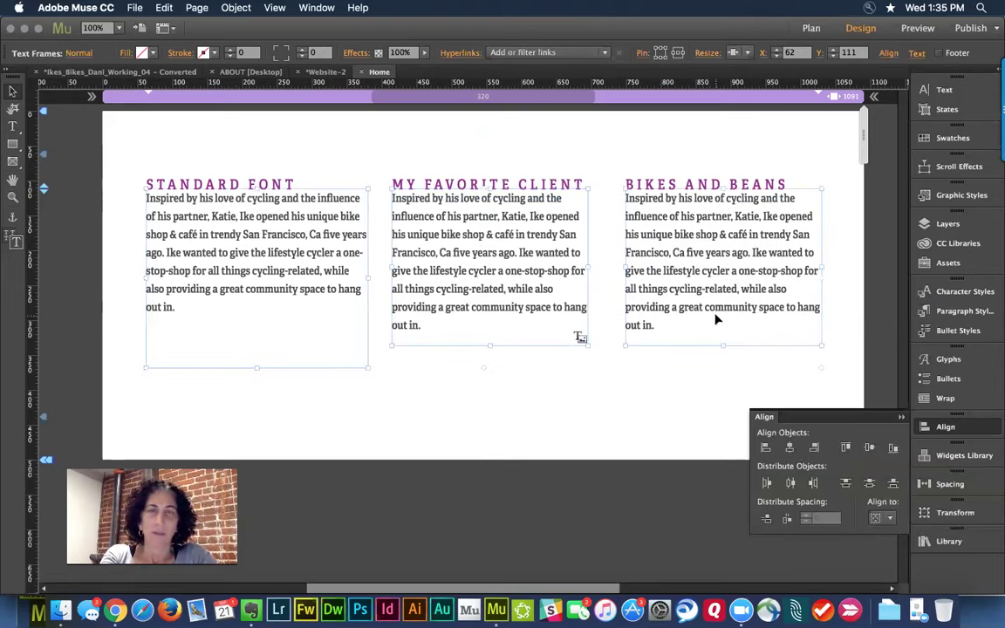
pyautogui.click(548, 364)
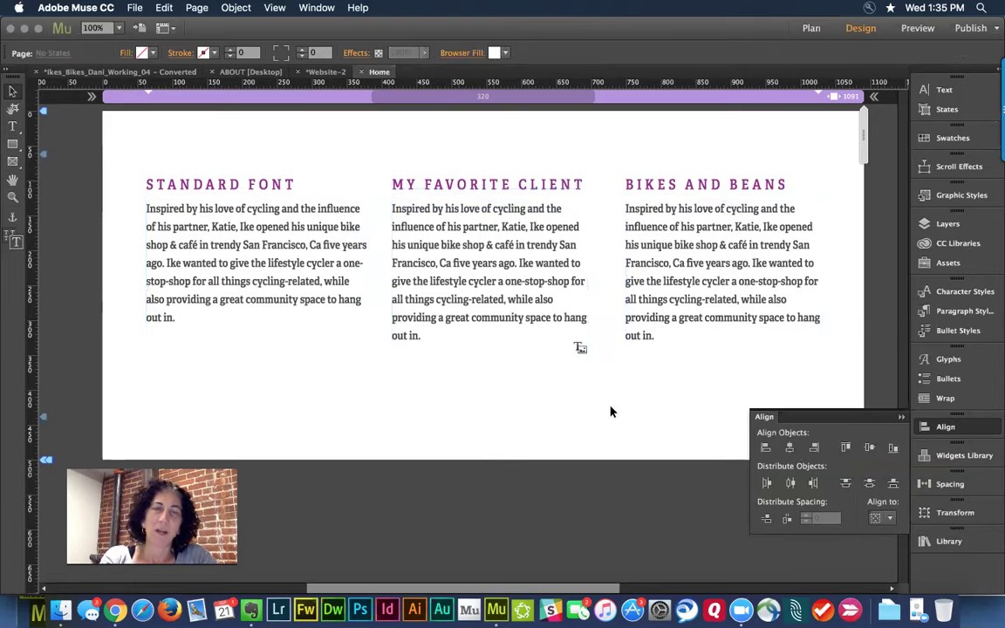
# Check the paragraph style of the second and third columns' body text and the font used in the second column
pyautogui.click(491, 305)
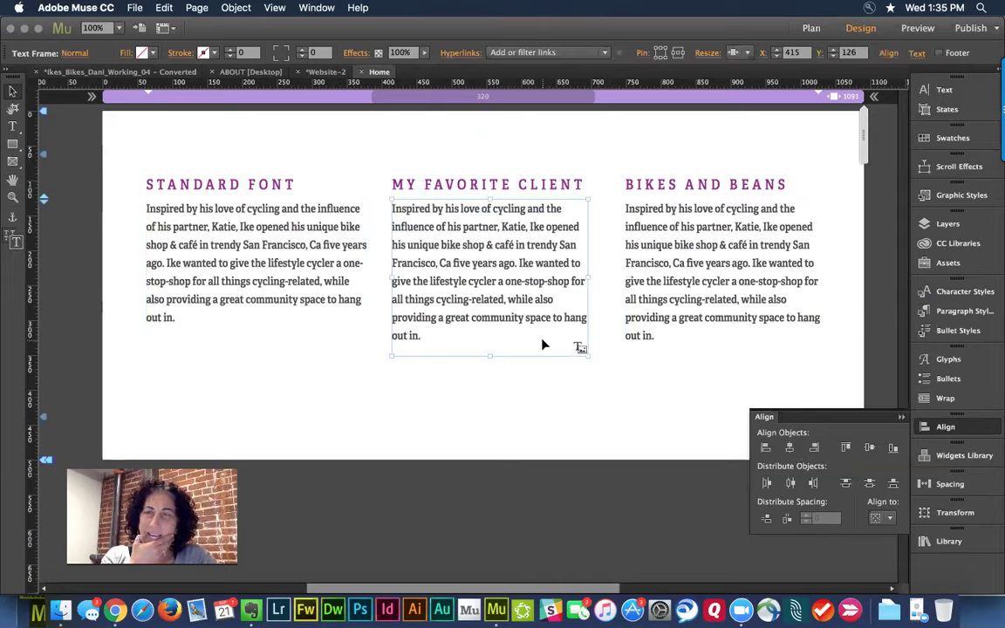
pyautogui.click(272, 256)
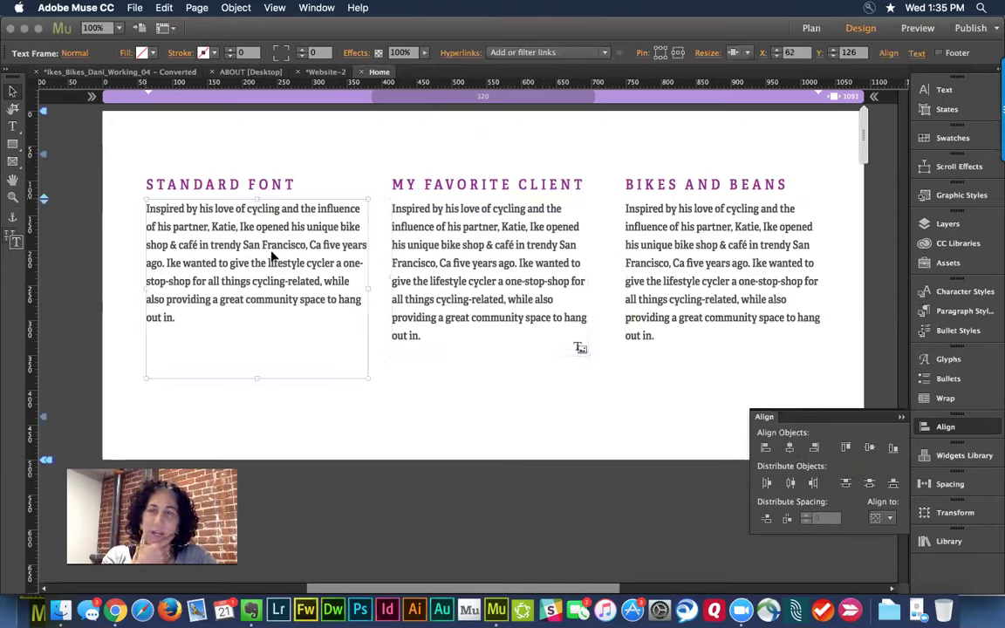
pyautogui.click(460, 247)
pyautogui.keyDown('shift'); pyautogui.click(748, 249); pyautogui.keyUp('shift')
pyautogui.click(977, 311)
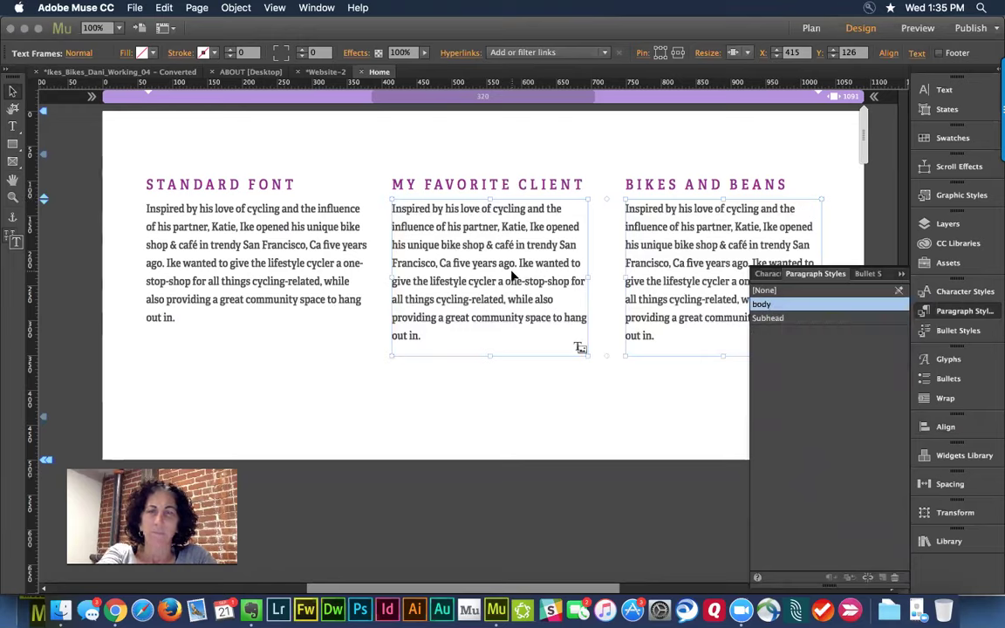
pyautogui.click(491, 390)
pyautogui.click(492, 347)
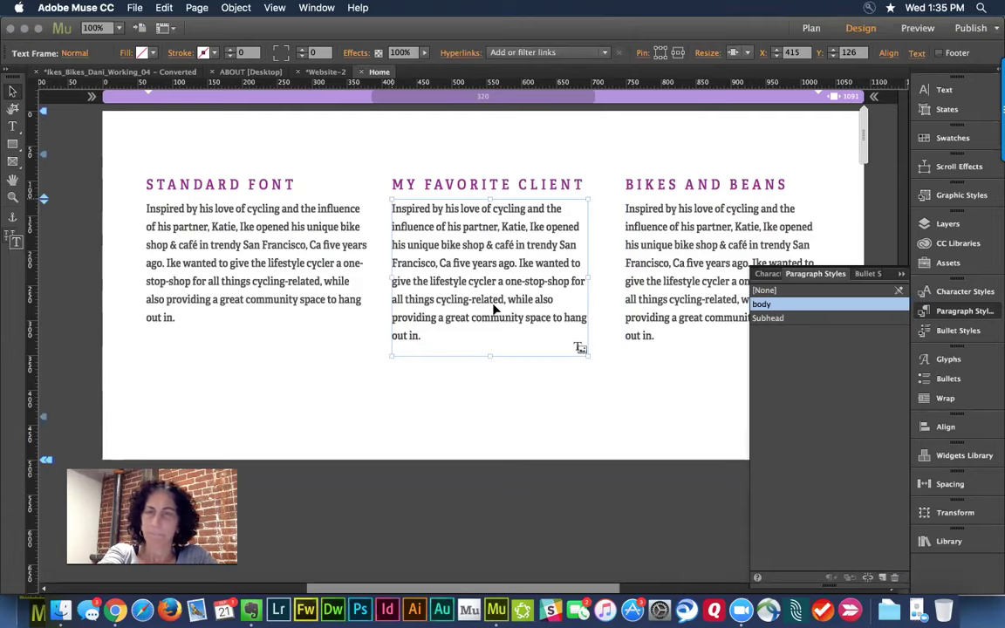
pyautogui.doubleClick(494, 308)
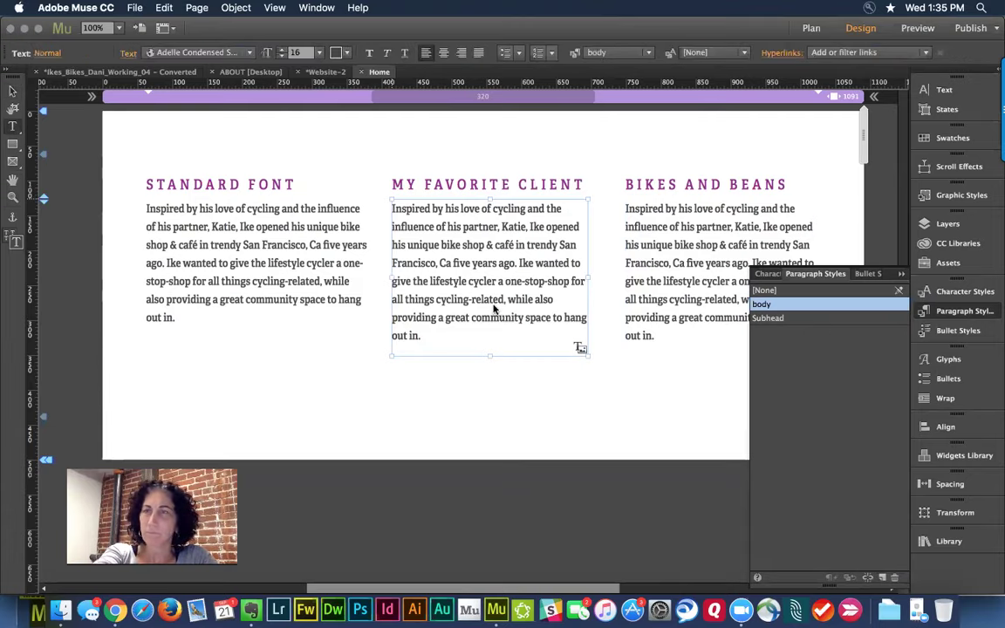
pyautogui.click(201, 53)
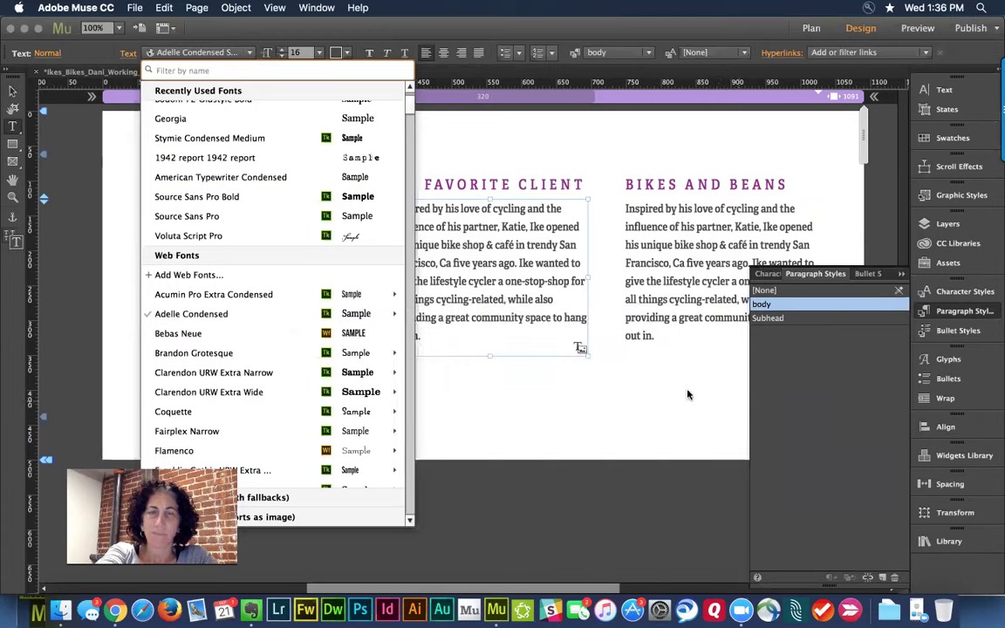
pyautogui.press('Escape')
# Try replacing the paragraph style of all the second column's body text with [None]
pyautogui.click(418, 224)
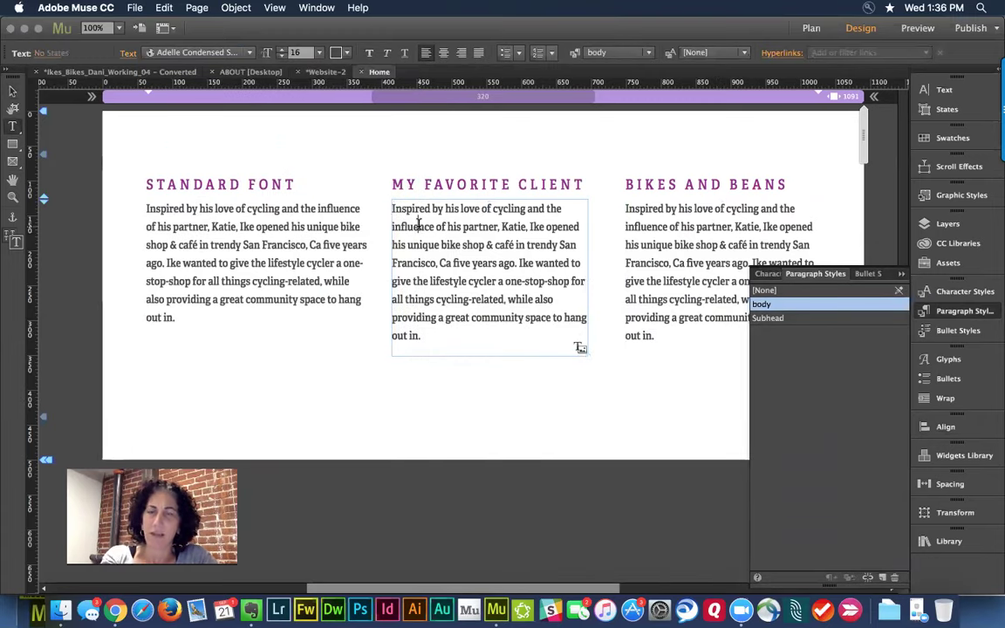
pyautogui.press('super+a')
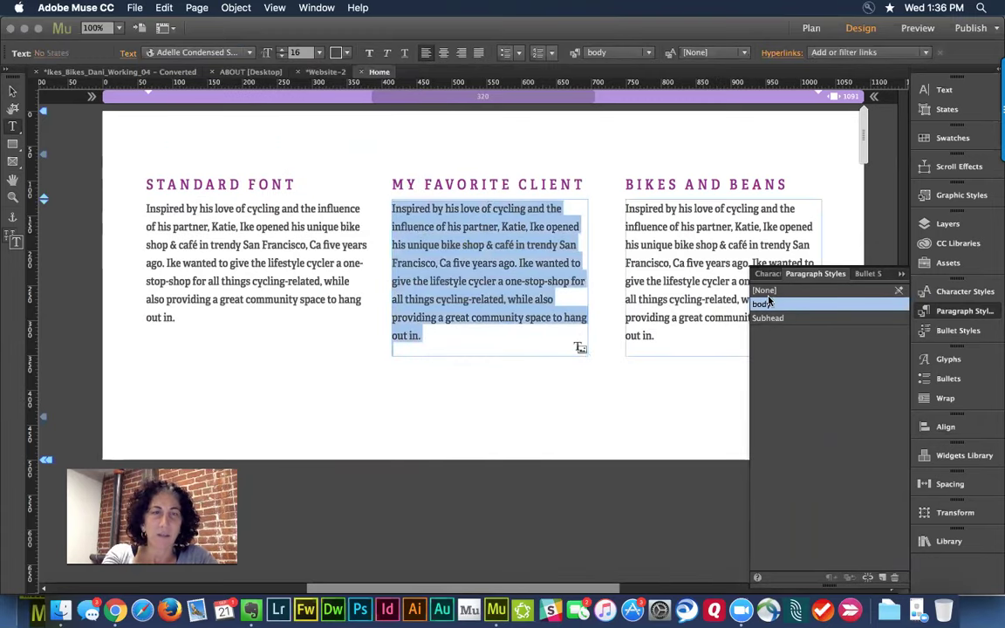
pyautogui.click(769, 304)
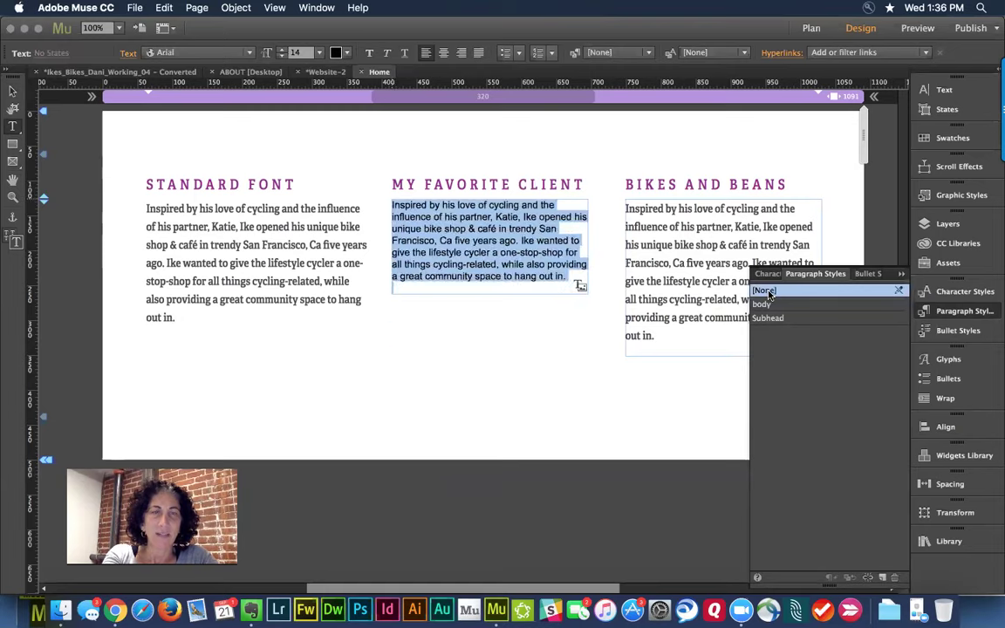
# Lengthen all three body frames together until the first column's frame ends at about 495 px
pyautogui.click(12, 94)
pyautogui.keyDown('shift'); pyautogui.click(299, 271); pyautogui.keyUp('shift')
pyautogui.keyDown('shift'); pyautogui.click(679, 273); pyautogui.keyUp('shift')
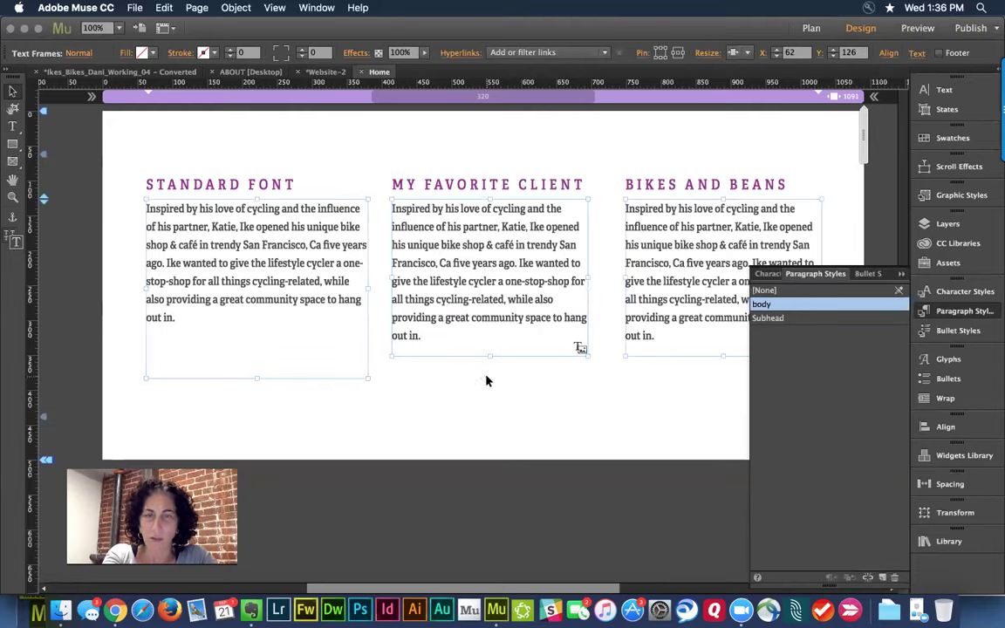
pyautogui.moveTo(482, 377); pyautogui.dragTo(482, 471)
pyautogui.click(551, 155)
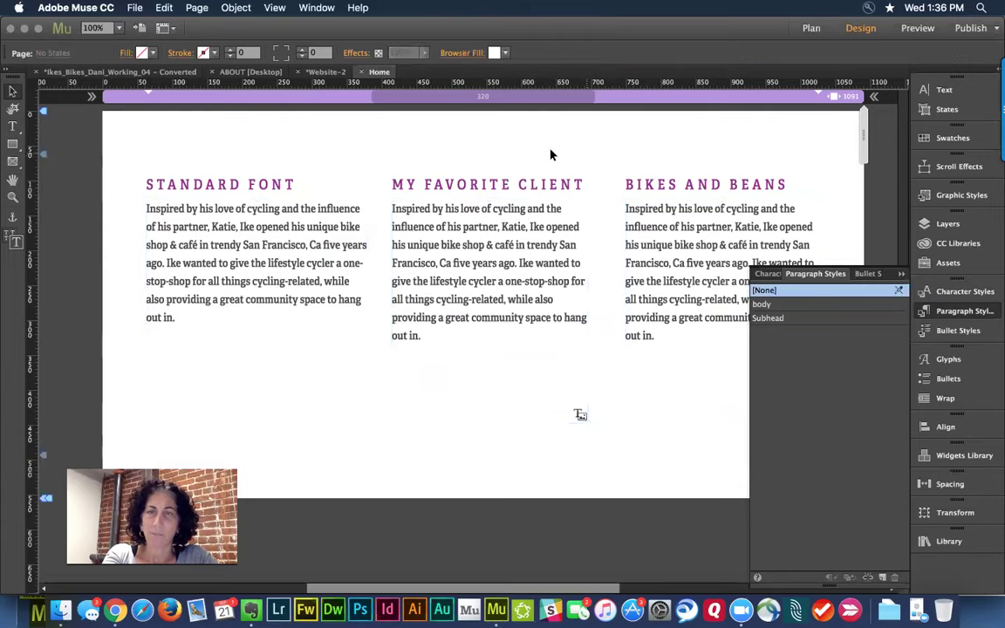
# Replace the second column's body frame with a copy of the first column's body frame, placed at X 415 and Y 126
pyautogui.click(534, 258)
pyautogui.press('Delete')
pyautogui.click(247, 265)
pyautogui.moveTo(247, 264); pyautogui.dragTo(495, 264)
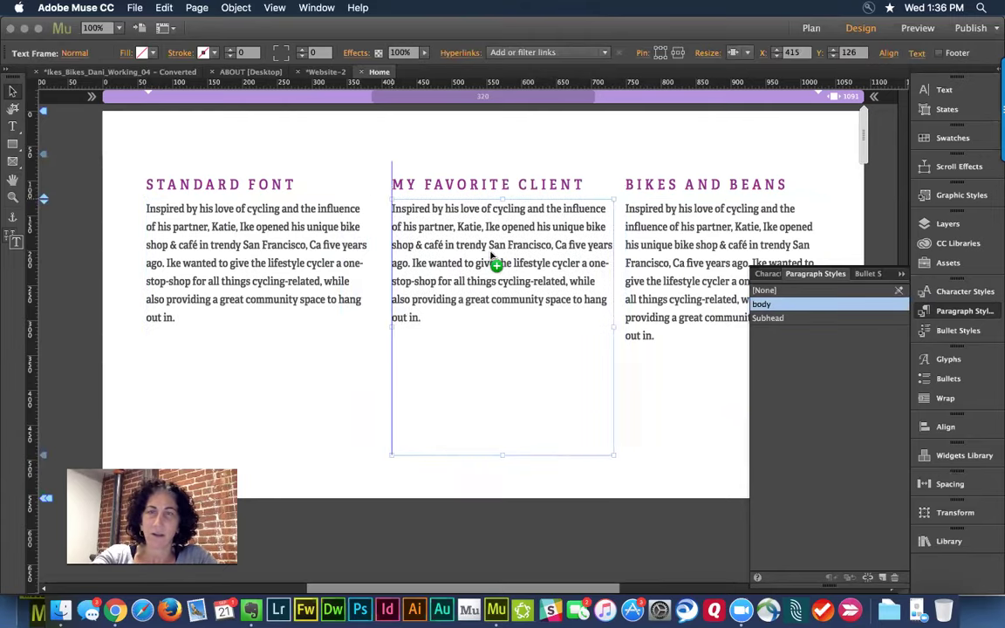
pyautogui.click(648, 392)
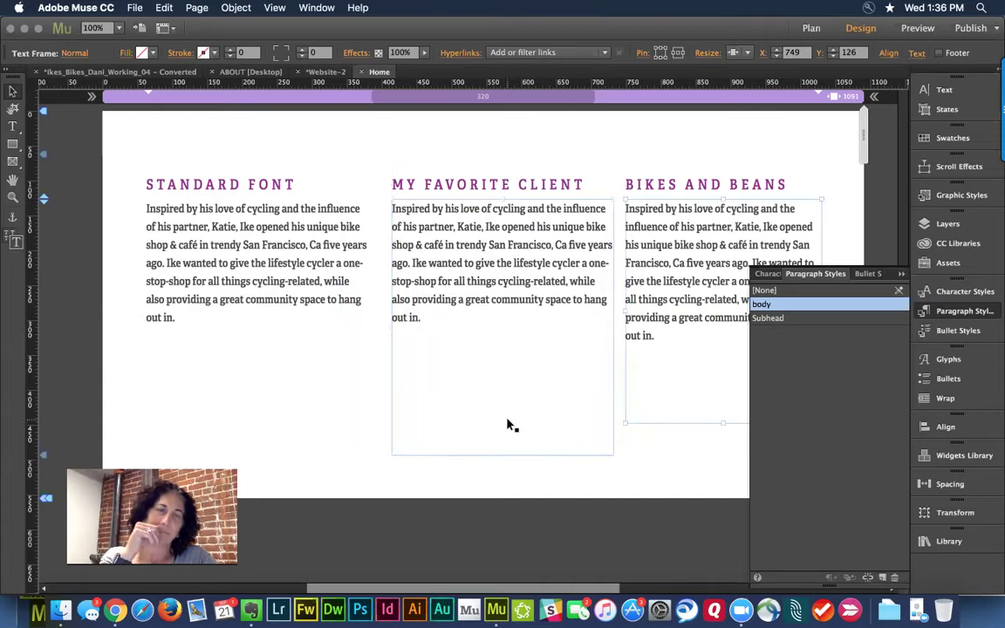
pyautogui.click(428, 154)
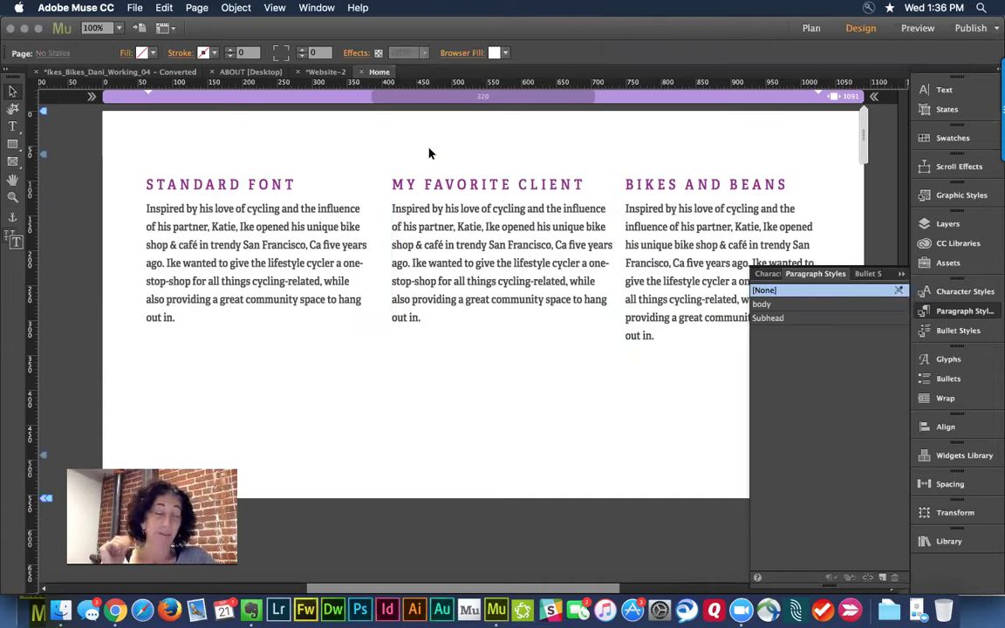
# Set the partner's name in the first column's body text to Adelle Condensed Bold
pyautogui.doubleClick(223, 228)
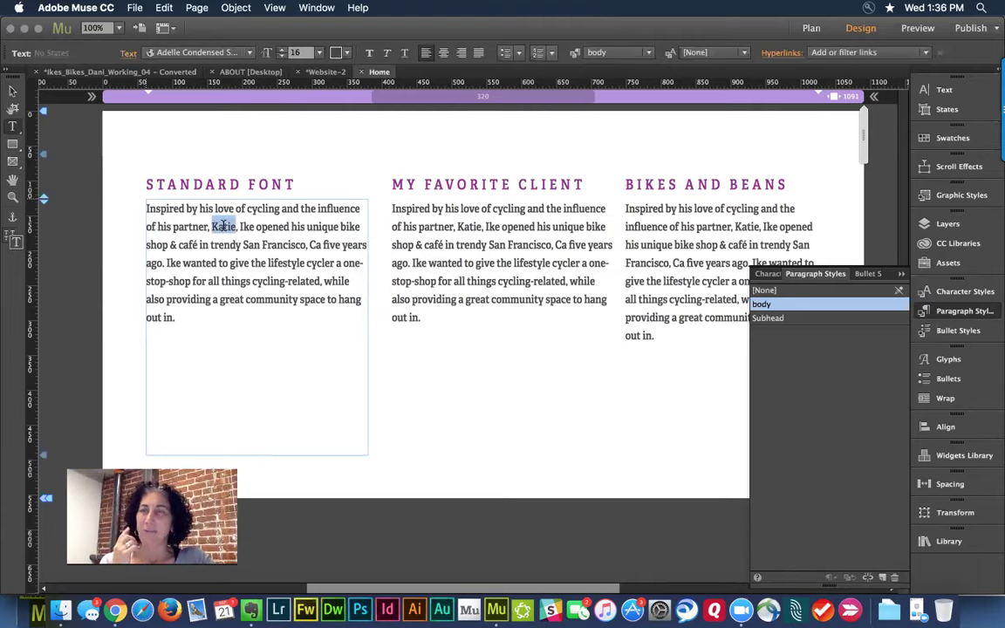
pyautogui.click(193, 54)
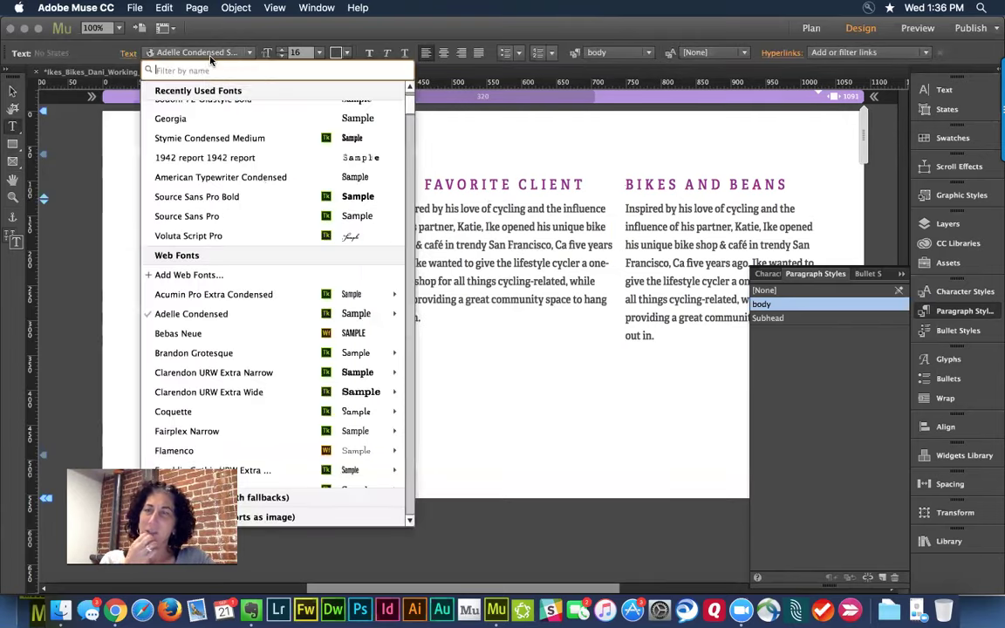
pyautogui.moveTo(279, 313)
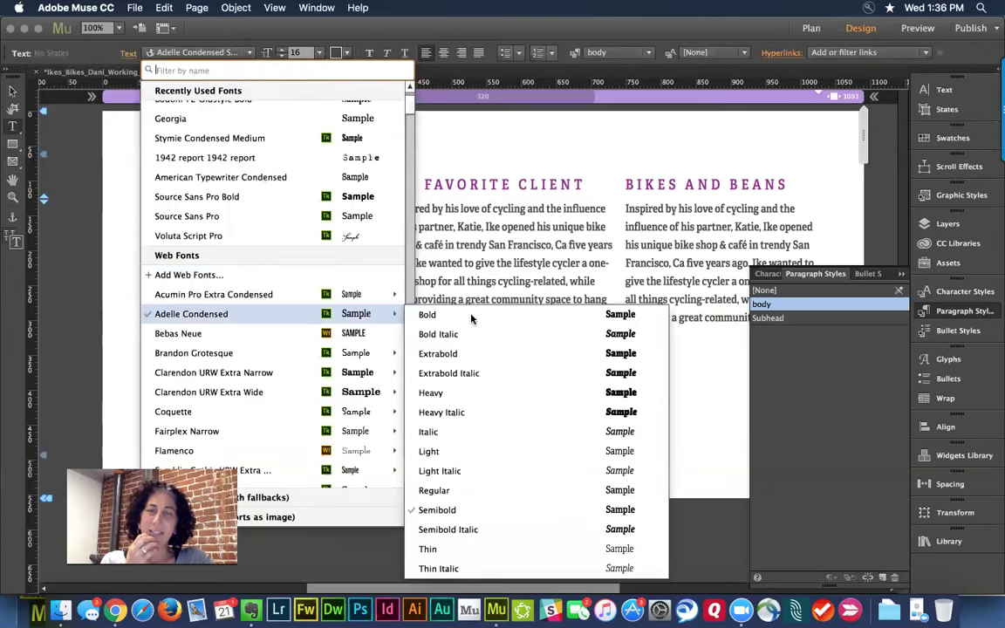
pyautogui.click(616, 322)
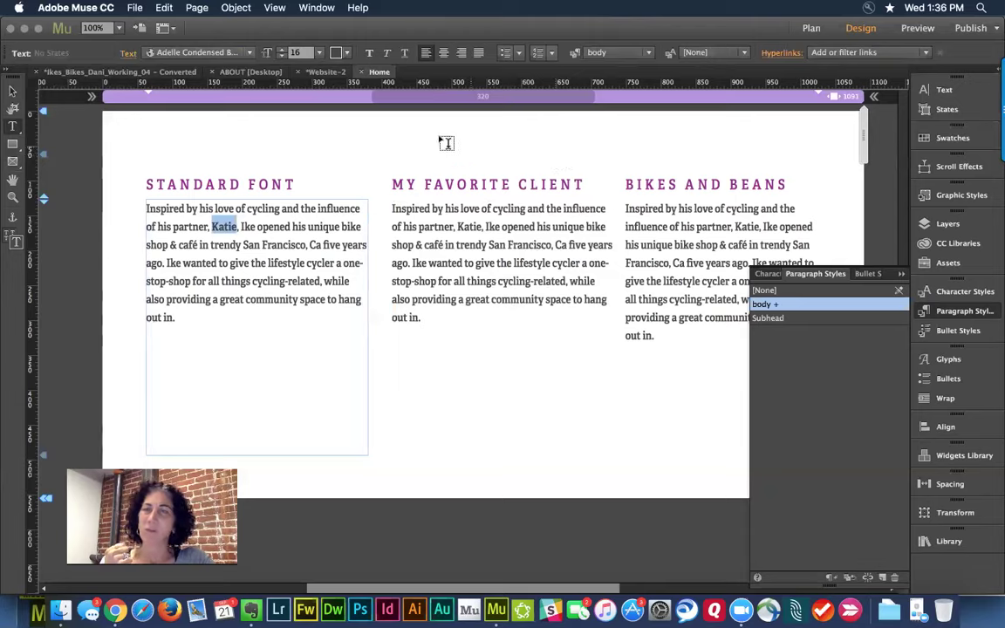
# Colour the partner's name in the first column dark orange (R=170 G=98 B=20)
pyautogui.click(337, 52)
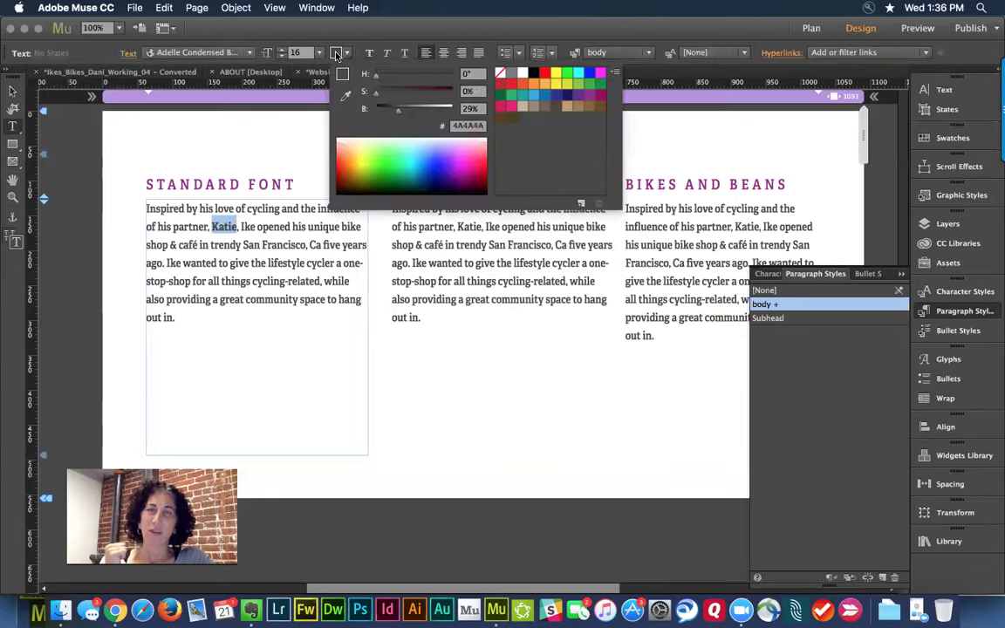
pyautogui.click(542, 85)
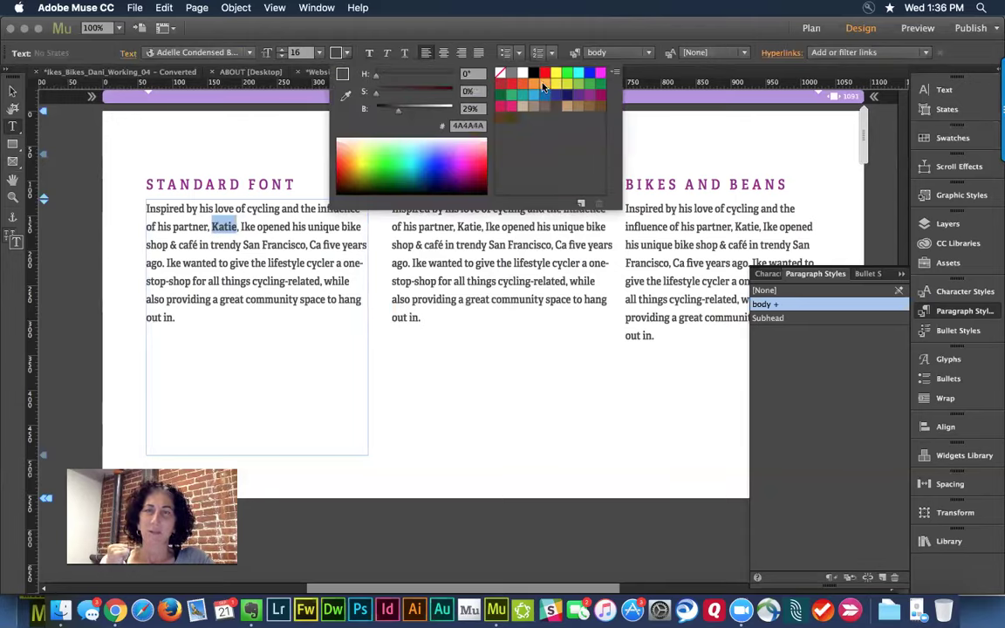
pyautogui.click(534, 84)
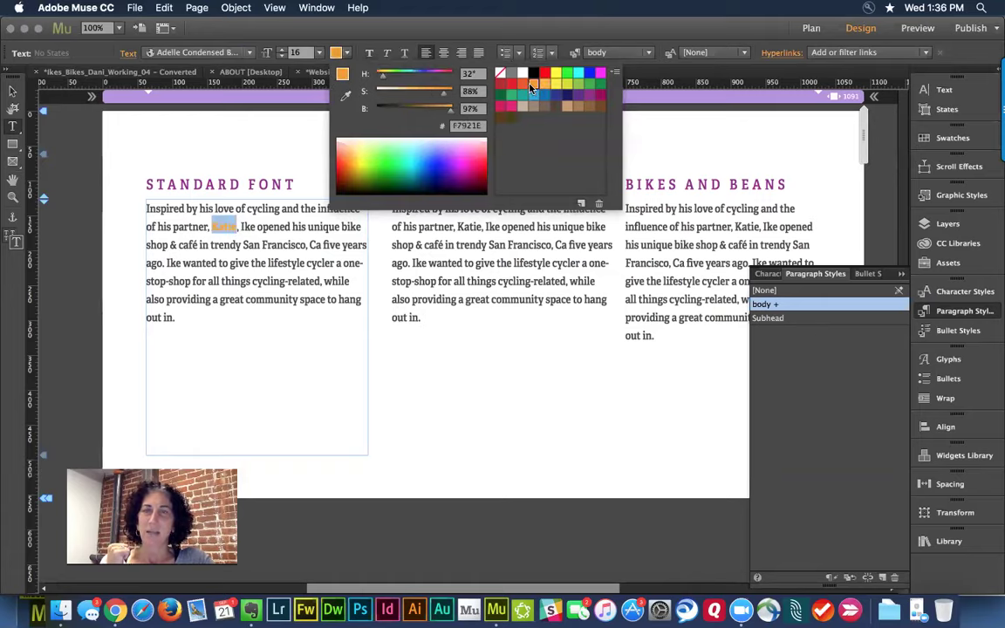
pyautogui.moveTo(448, 111); pyautogui.dragTo(418, 115)
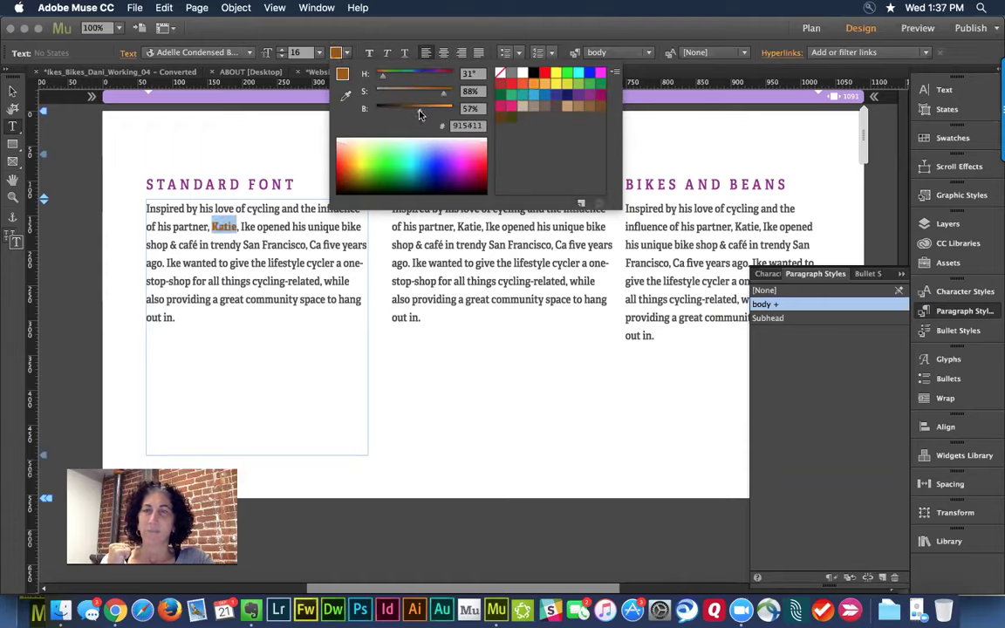
pyautogui.click(376, 39)
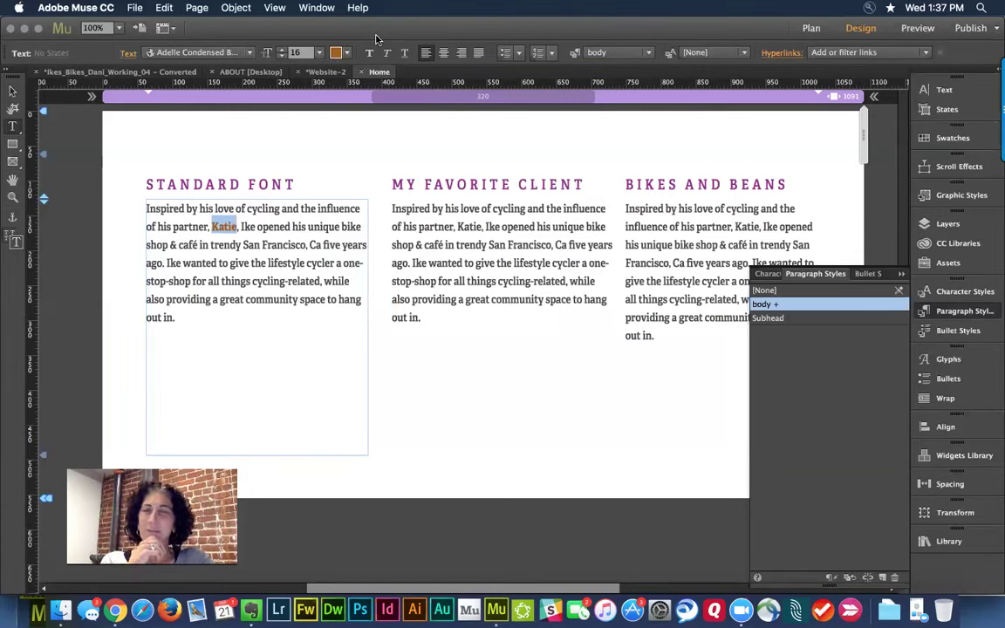
# Create a character style from the partner's name formatting in the first column and name it Emphasis
pyautogui.moveTo(796, 313)
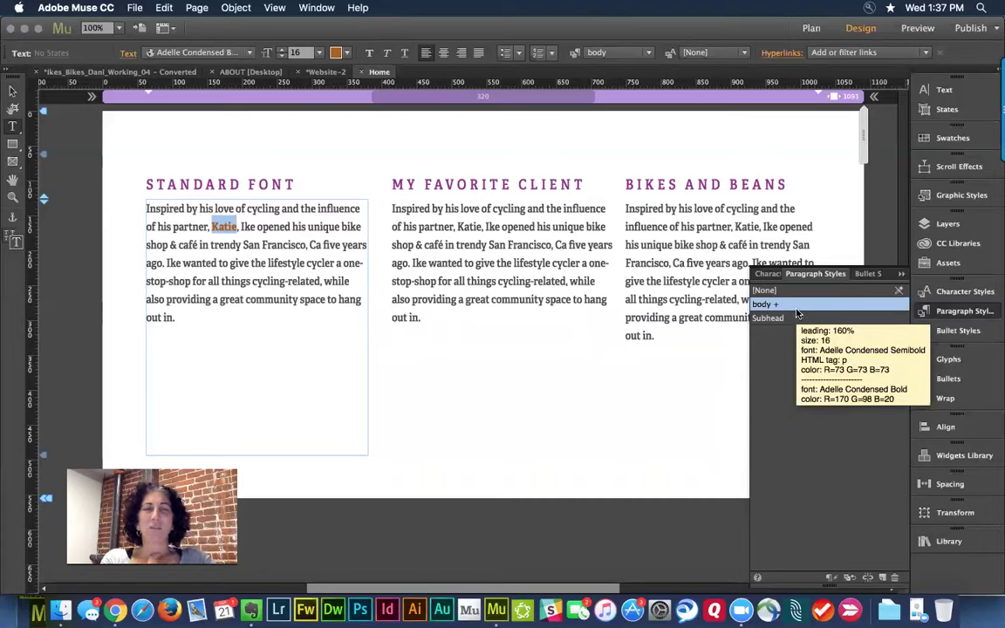
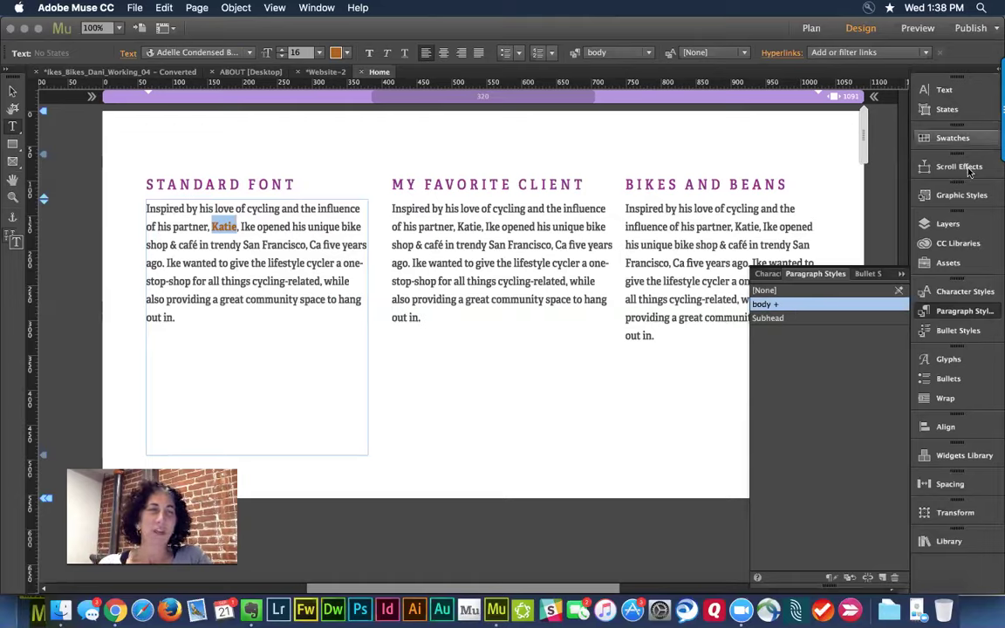
pyautogui.click(968, 292)
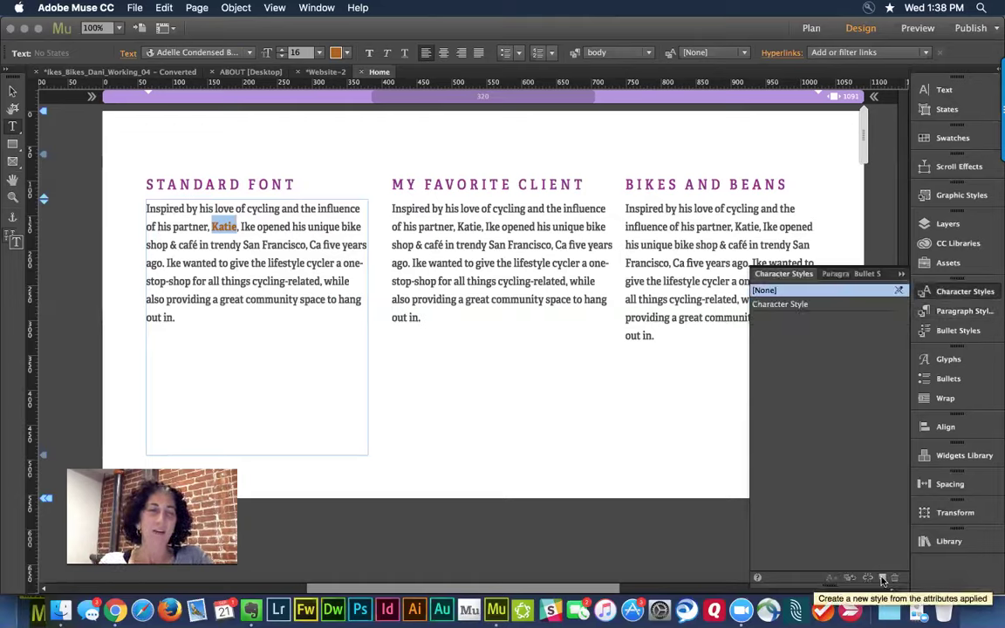
pyautogui.doubleClick(764, 305)
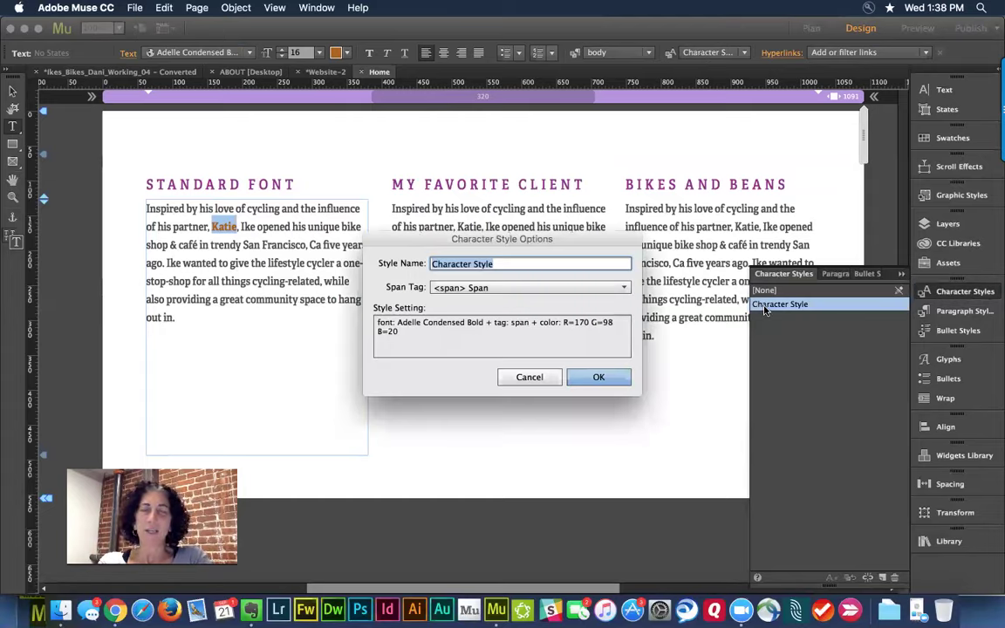
pyautogui.write('Emphasis')
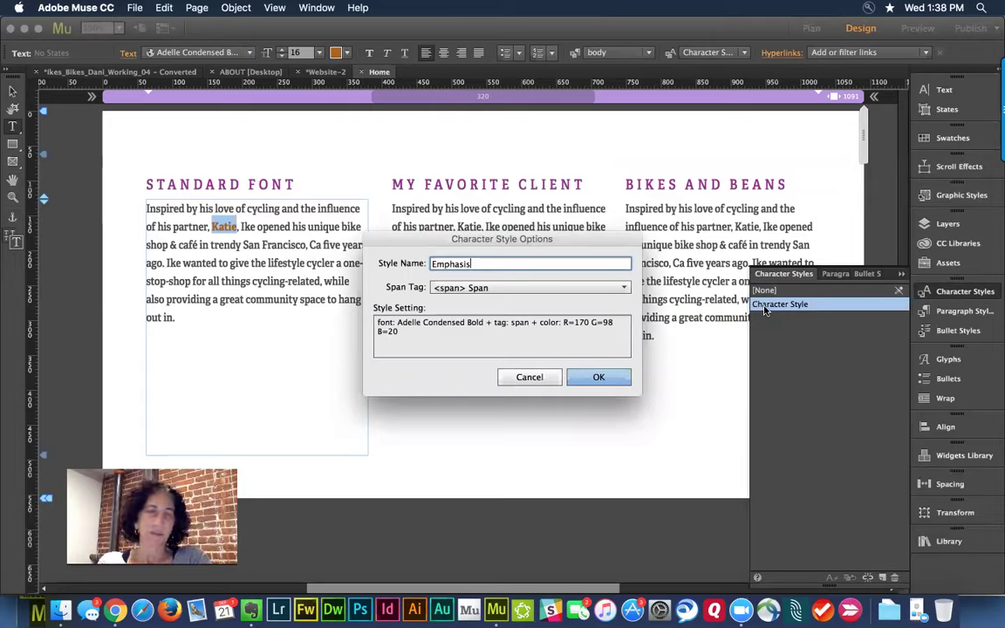
pyautogui.click(598, 376)
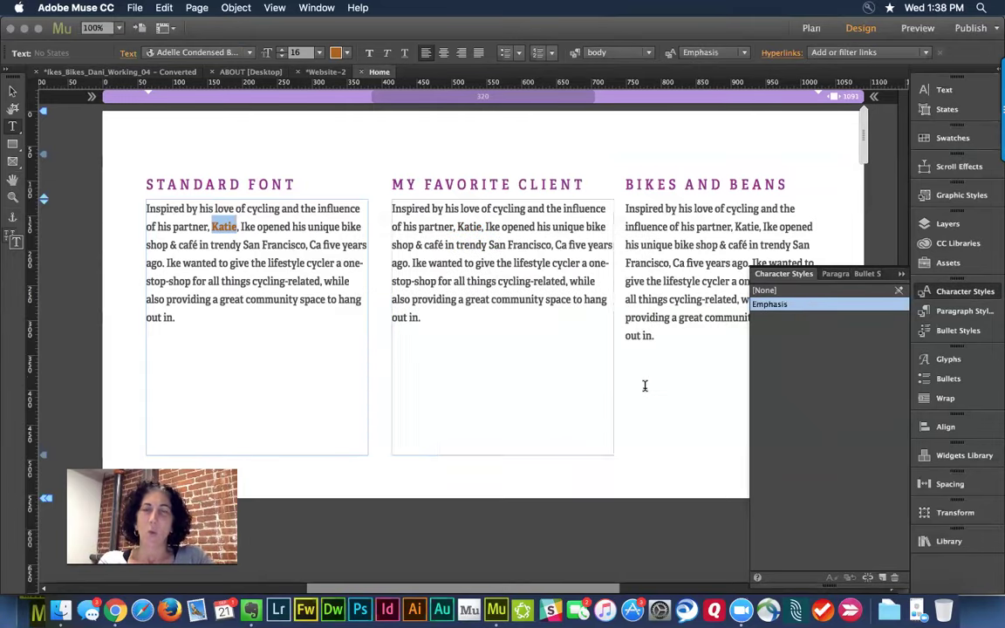
# Apply the Emphasis character style to the owner's name in the second column's fourth line and the partner's name in the third column
pyautogui.doubleClick(419, 262)
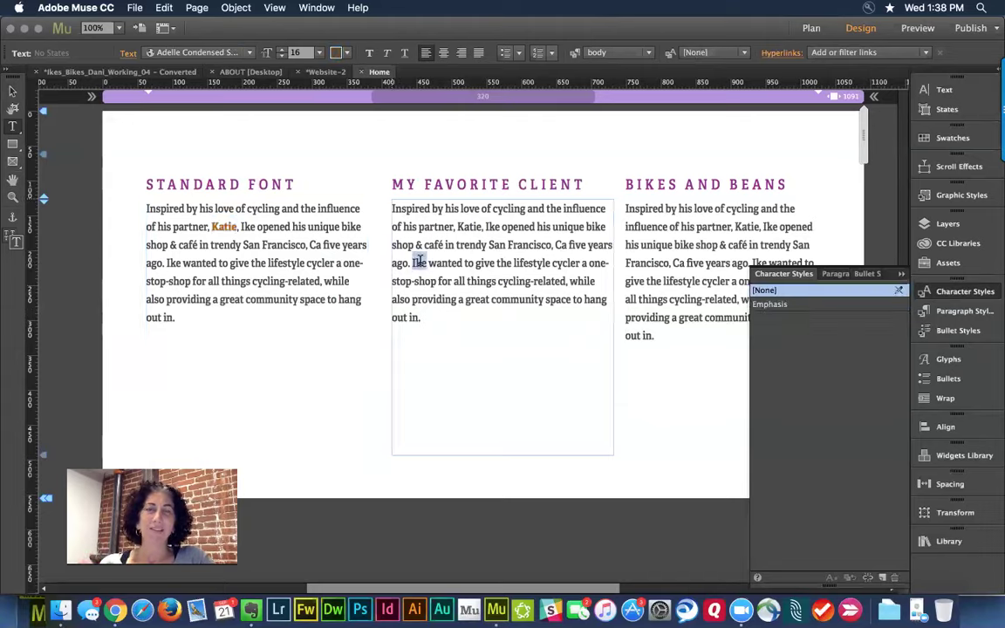
pyautogui.click(772, 305)
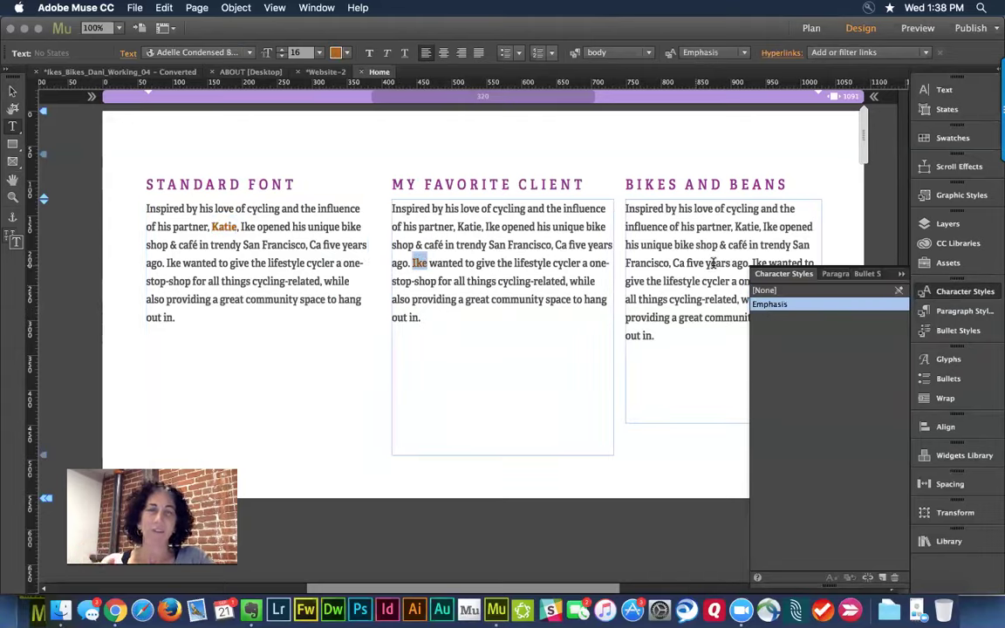
pyautogui.doubleClick(747, 226)
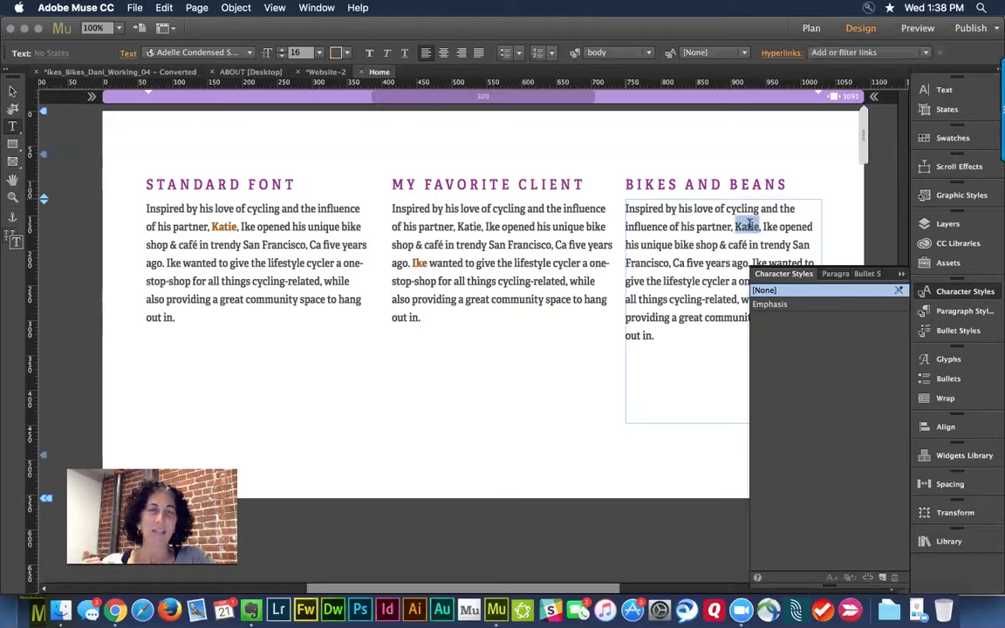
pyautogui.click(769, 305)
pyautogui.click(660, 279)
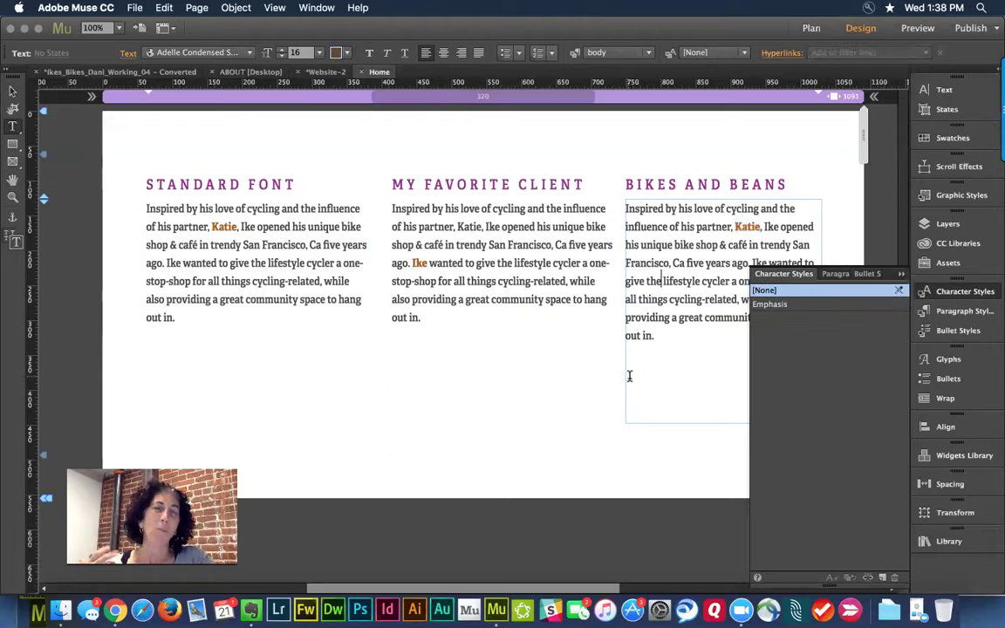
# Show the paragraph styles and shorten the second column's body frame until it ends at about 370 px
pyautogui.click(943, 314)
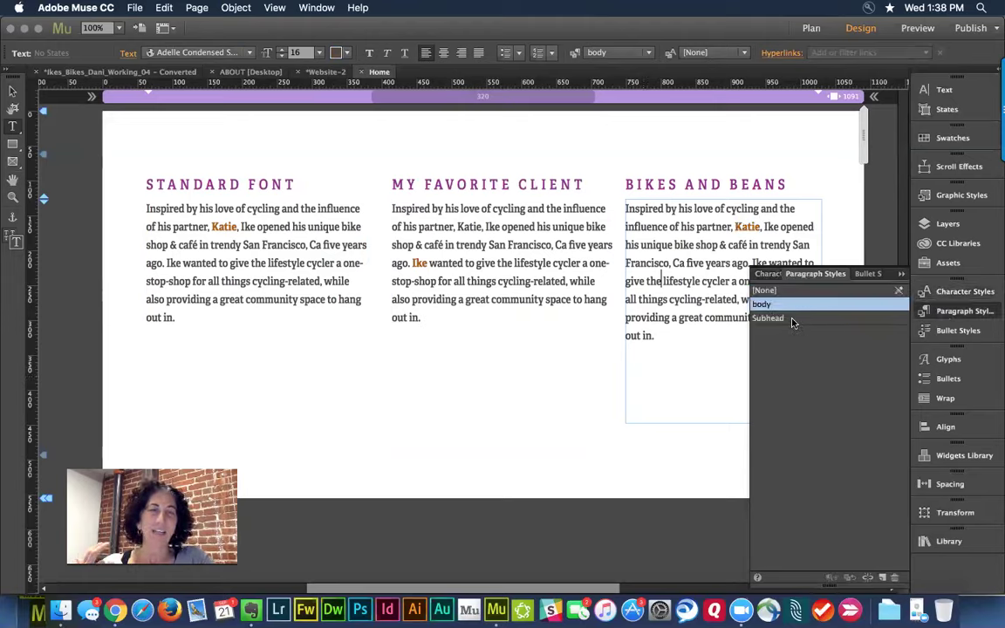
pyautogui.click(12, 91)
pyautogui.click(153, 136)
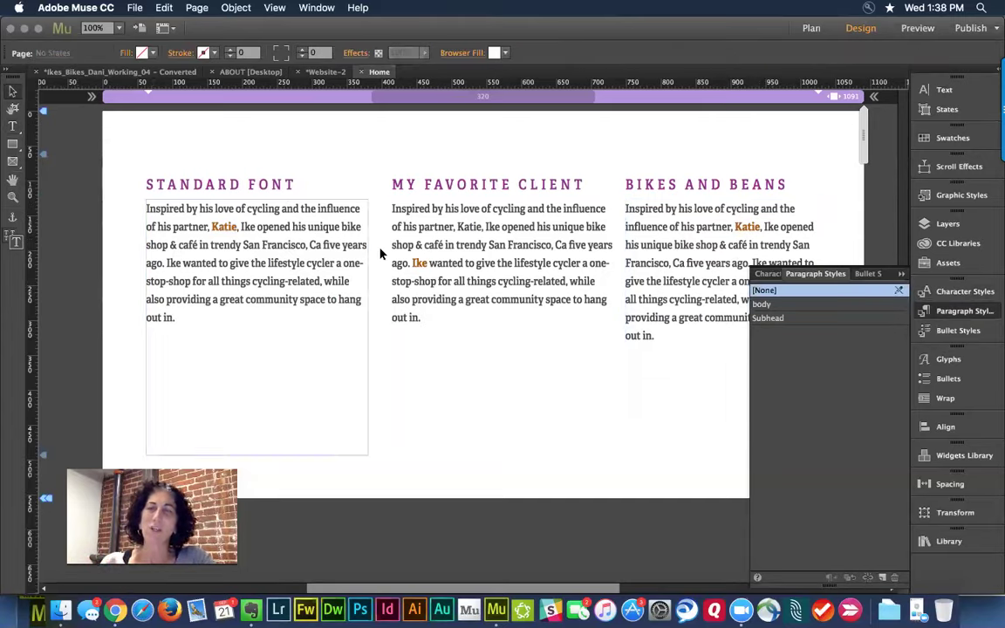
pyautogui.click(484, 247)
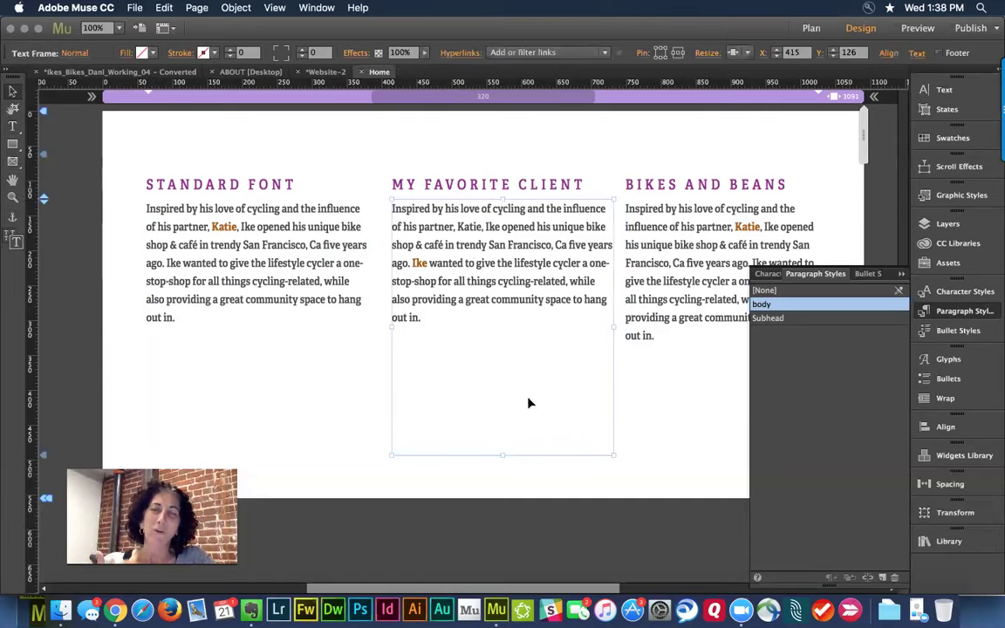
pyautogui.moveTo(504, 454); pyautogui.dragTo(503, 369)
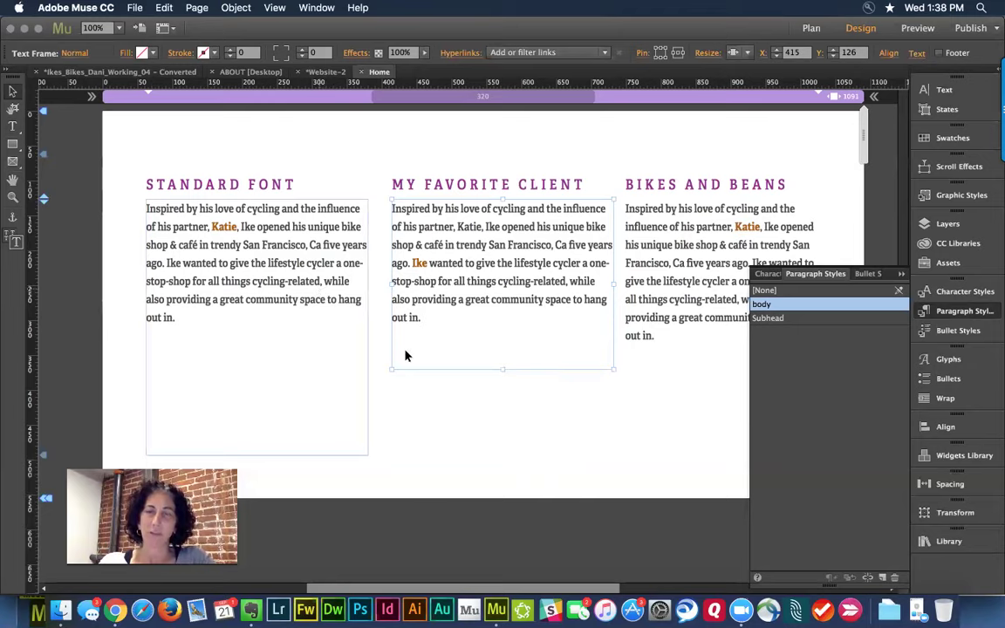
pyautogui.click(462, 426)
# Switch to Evernote and check the Styling entry in the Muse Jam typography notes, then return to Muse
pyautogui.press('super+Tab')
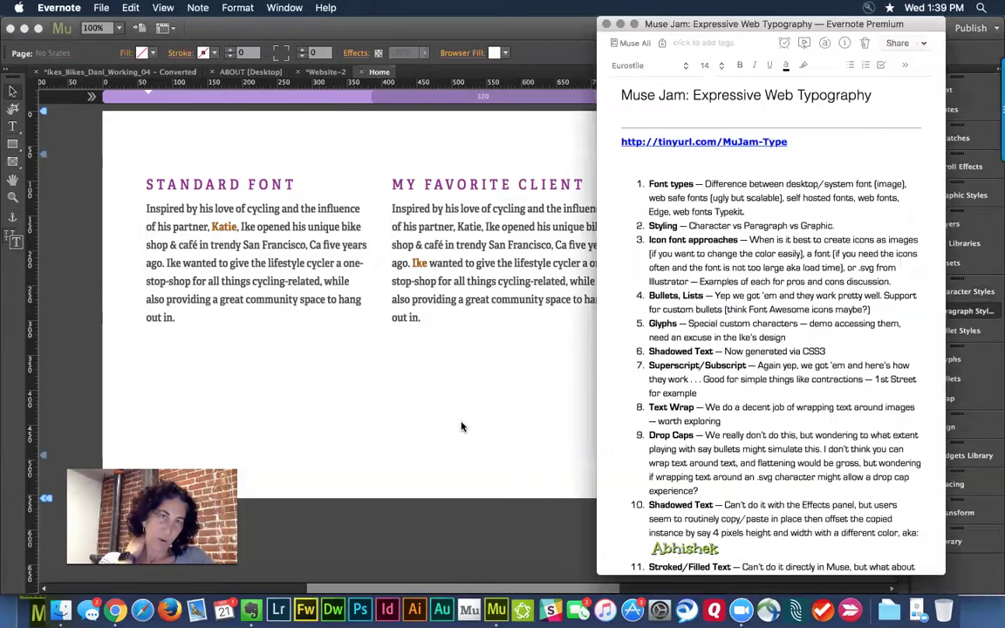
pyautogui.tripleClick(755, 225)
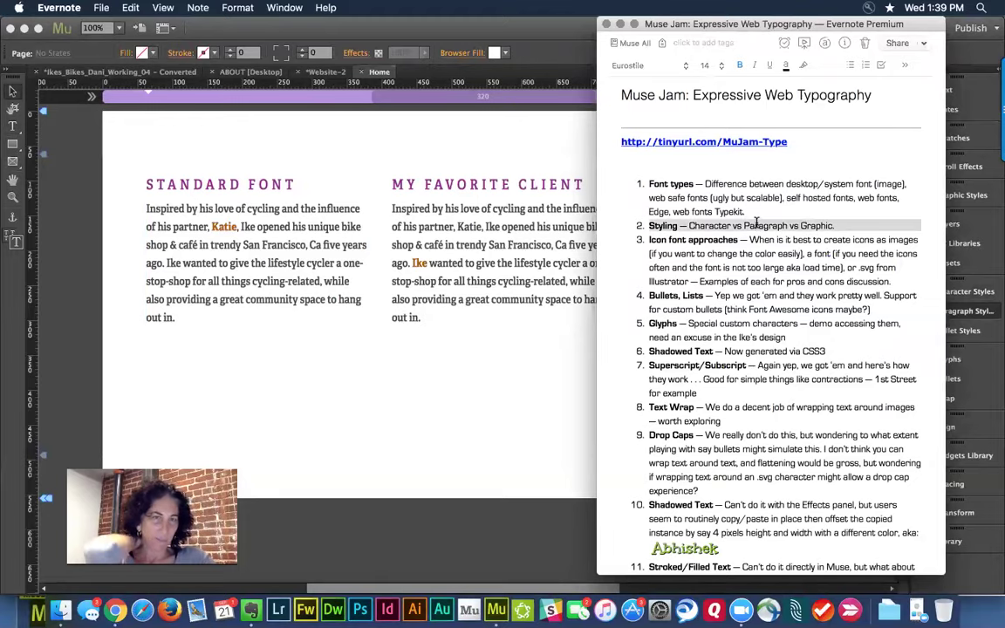
pyautogui.click(388, 152)
pyautogui.click(285, 180)
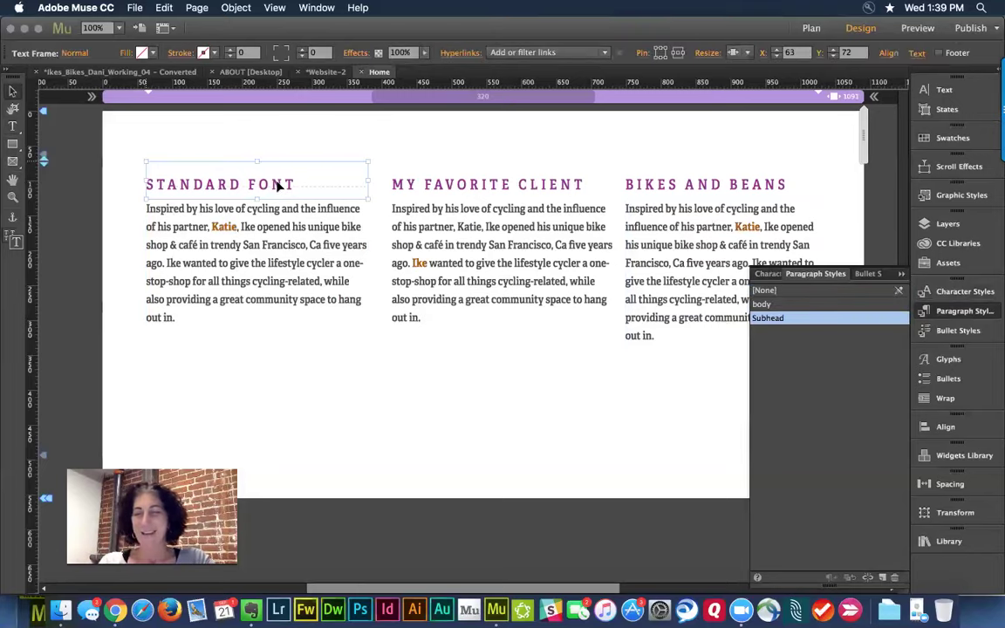
pyautogui.keyDown('shift'); pyautogui.click(414, 190); pyautogui.keyUp('shift')
pyautogui.click(593, 146)
# Enlarge the first column's STANDARD FONT heading text by two size increments
pyautogui.click(319, 180)
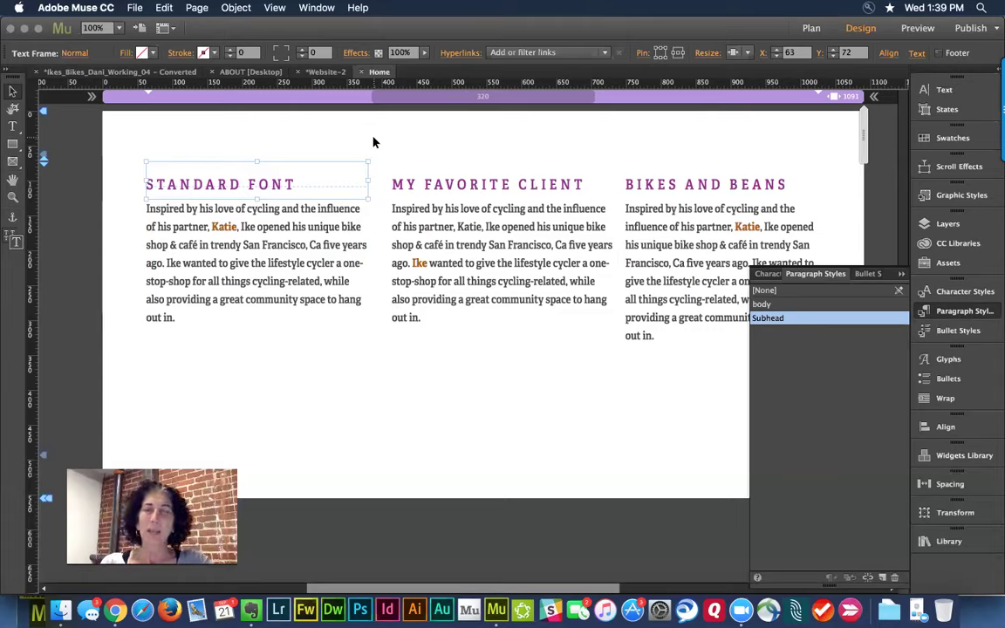
pyautogui.press('super+shift+period')
pyautogui.press('super+shift+period')
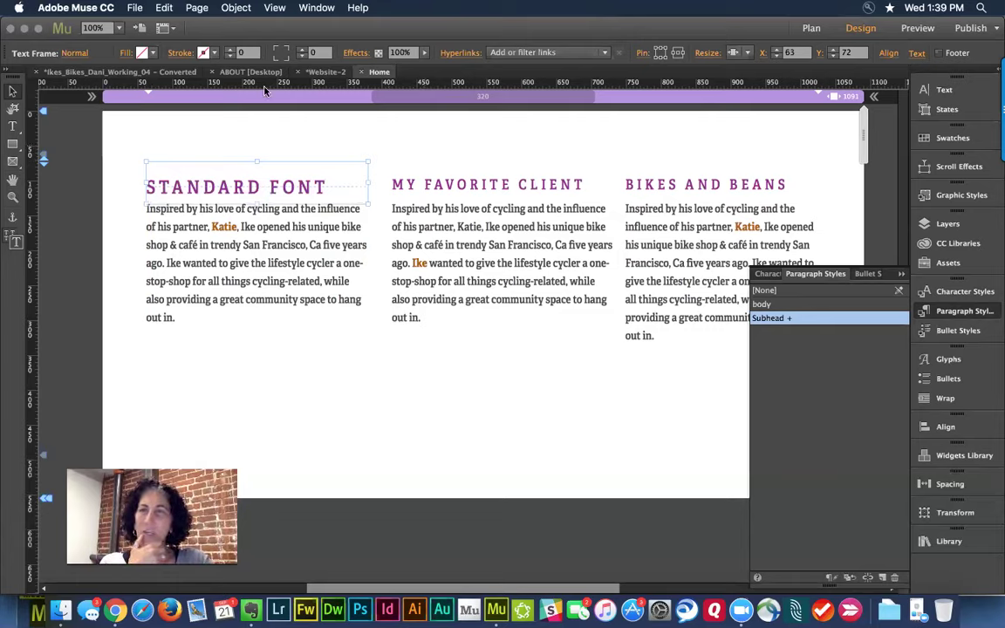
# Add a shadow to the STANDARD FONT heading, sampling its purple for the shadow colour and darkening it to 290828
pyautogui.click(352, 54)
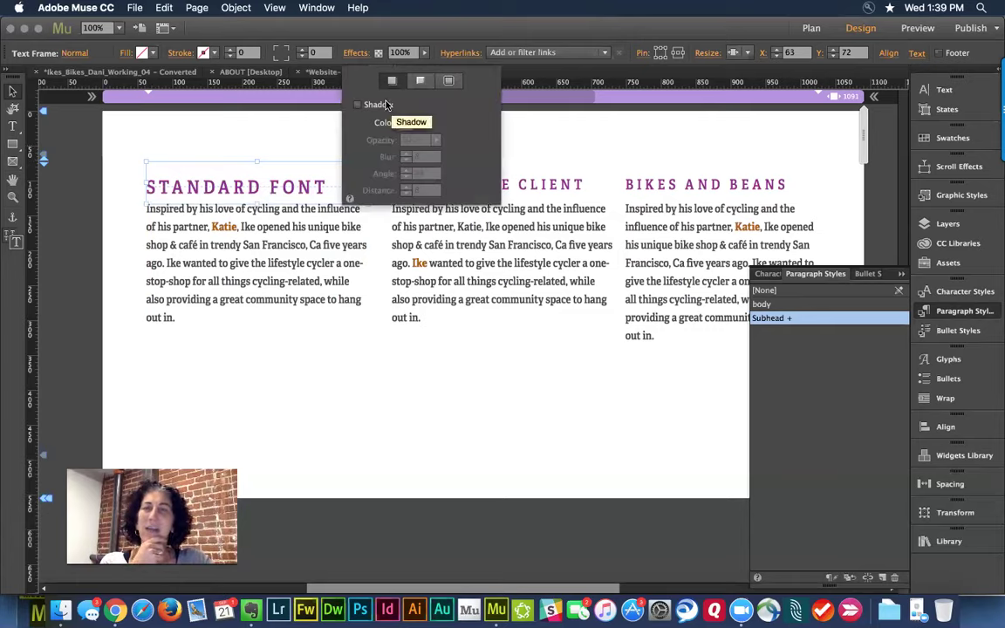
pyautogui.click(384, 104)
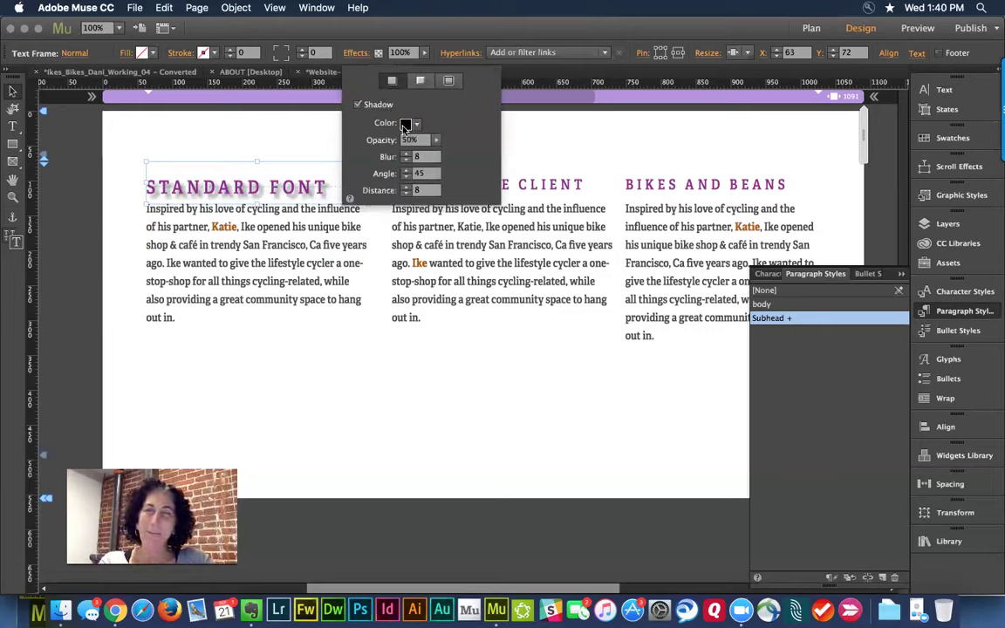
pyautogui.click(406, 124)
pyautogui.click(415, 166)
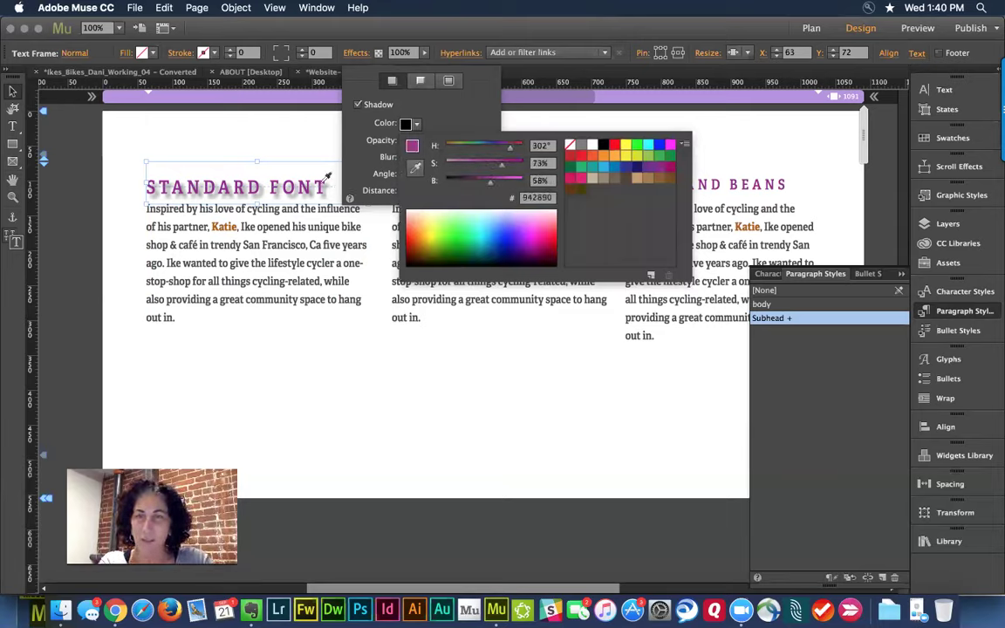
pyautogui.click(298, 167)
pyautogui.moveTo(489, 181); pyautogui.dragTo(460, 186)
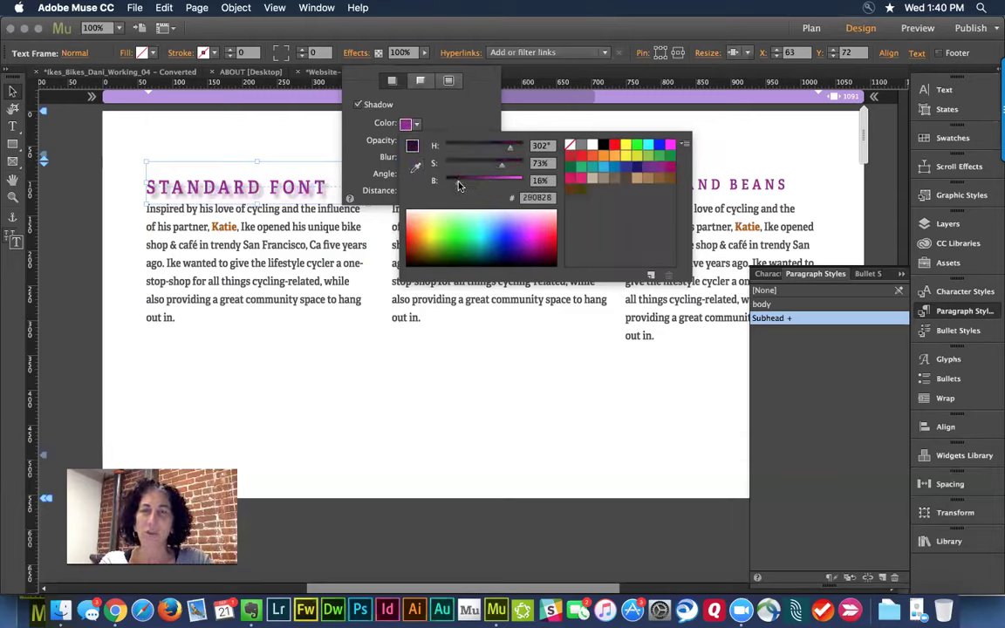
pyautogui.click(460, 119)
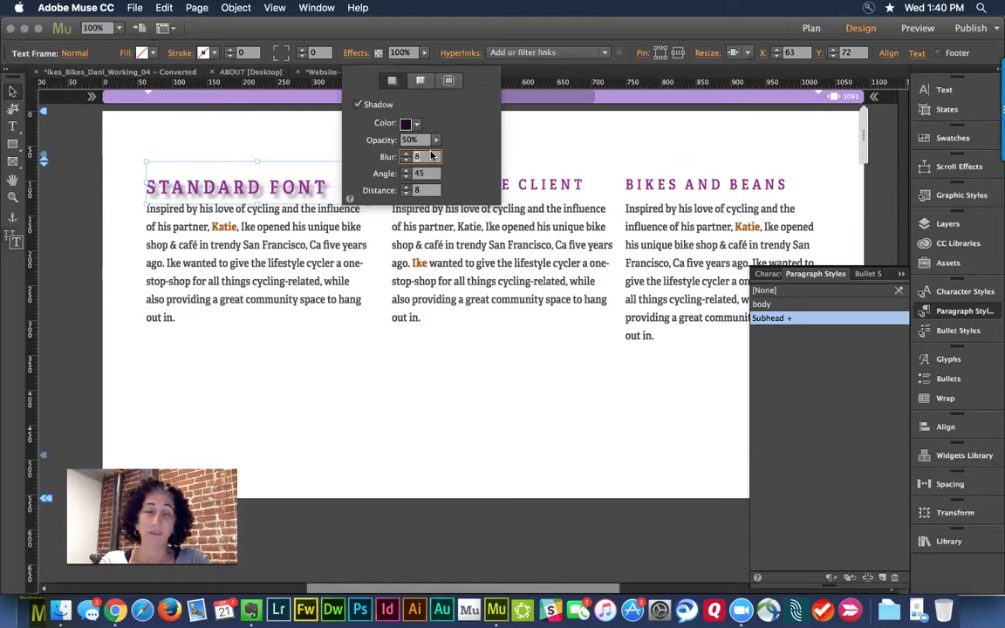
# Set the STANDARD FONT heading's shadow to a blur of 0 and a distance of 3
pyautogui.write('0')
pyautogui.press('Tab')
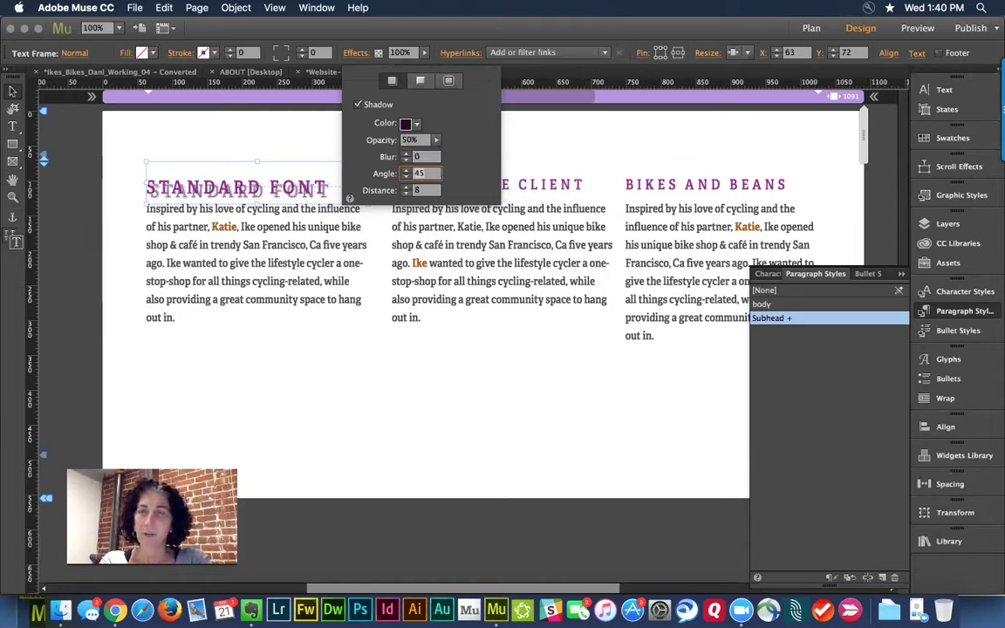
pyautogui.press('Tab')
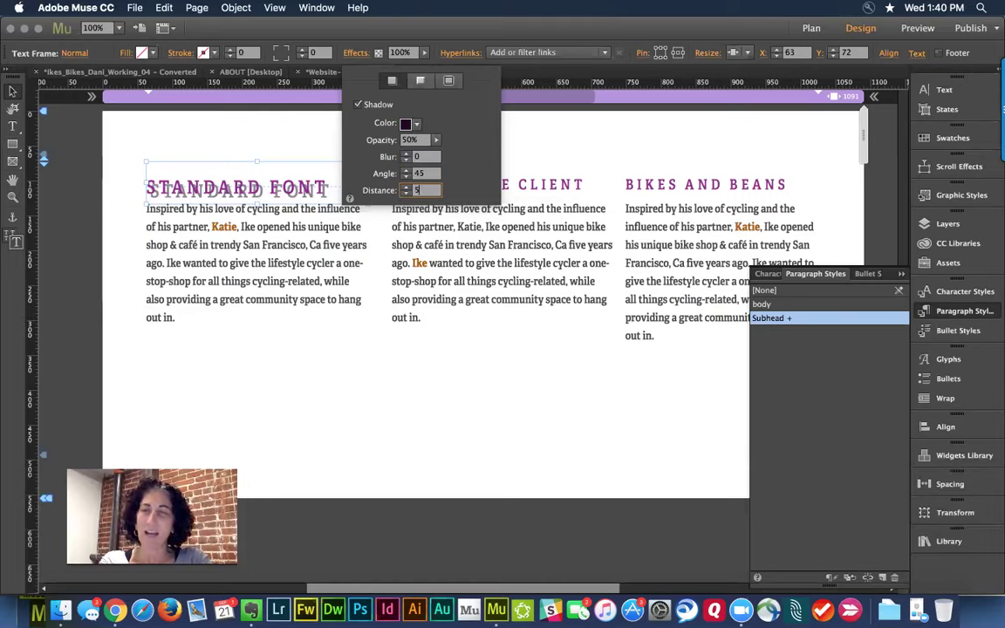
pyautogui.write('5')
pyautogui.press('Tab')
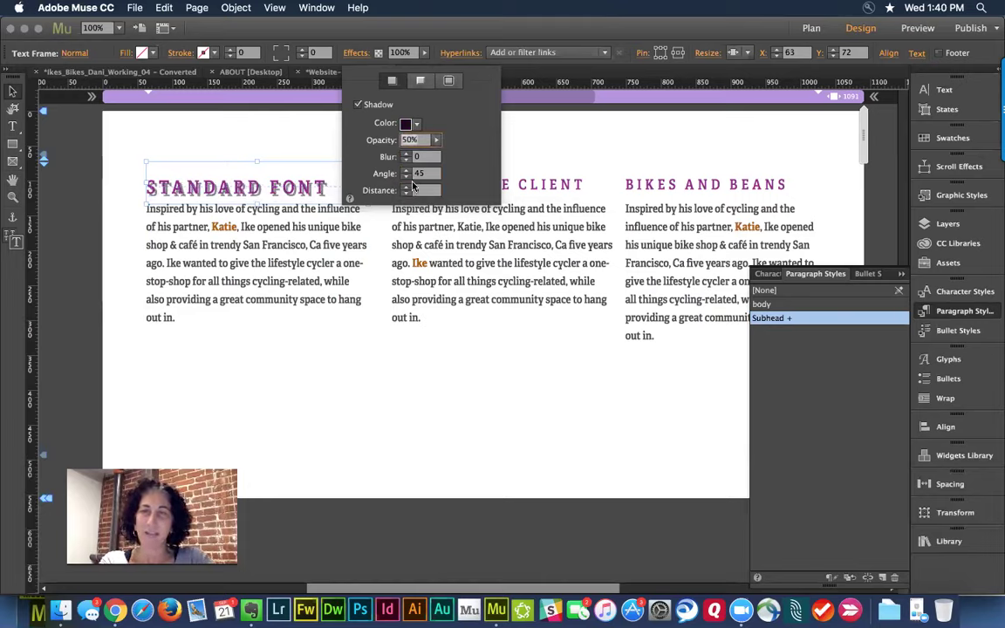
pyautogui.click(406, 194)
pyautogui.click(405, 193)
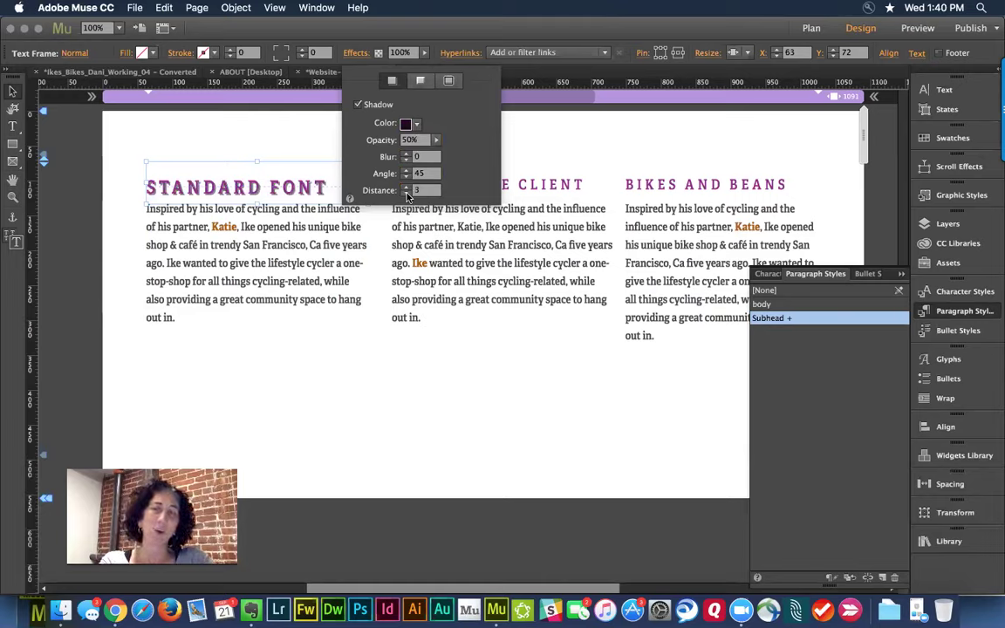
pyautogui.click(639, 33)
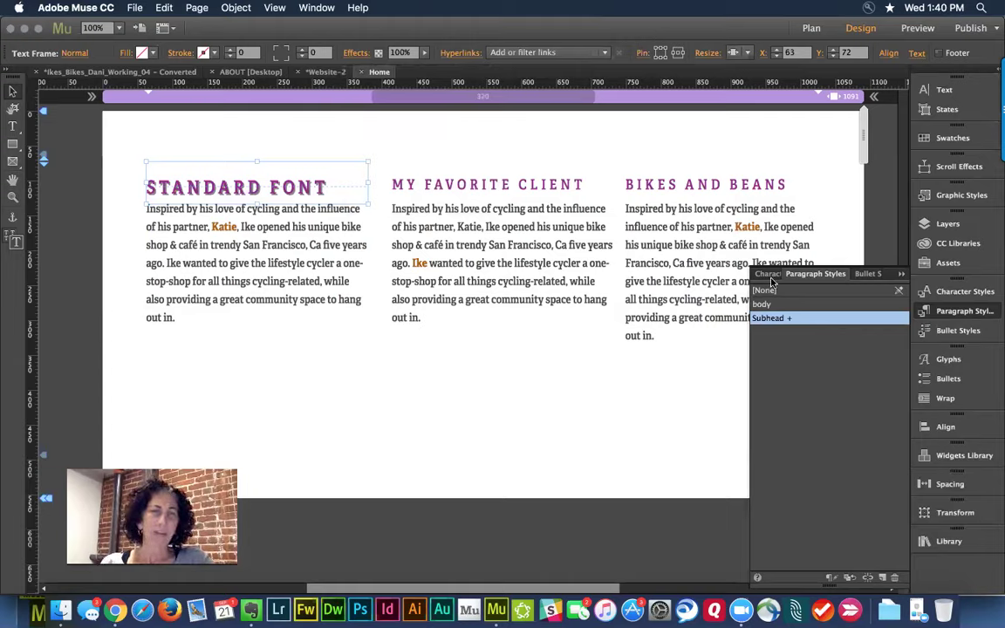
# Redefine the Subhead paragraph style from the STANDARD FONT heading's enlarged text
pyautogui.moveTo(778, 324)
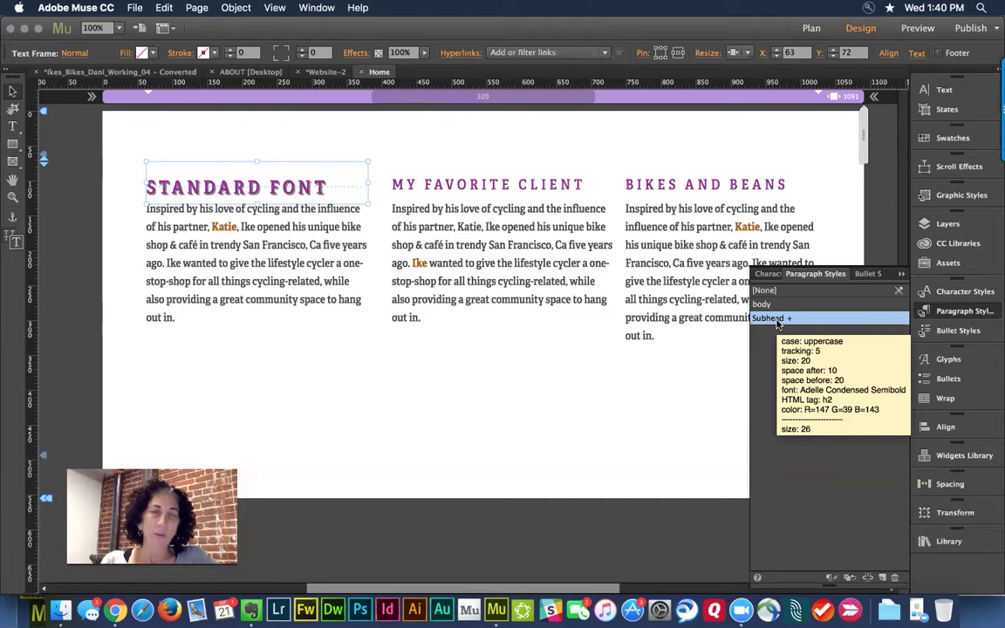
pyautogui.rightClick(778, 321)
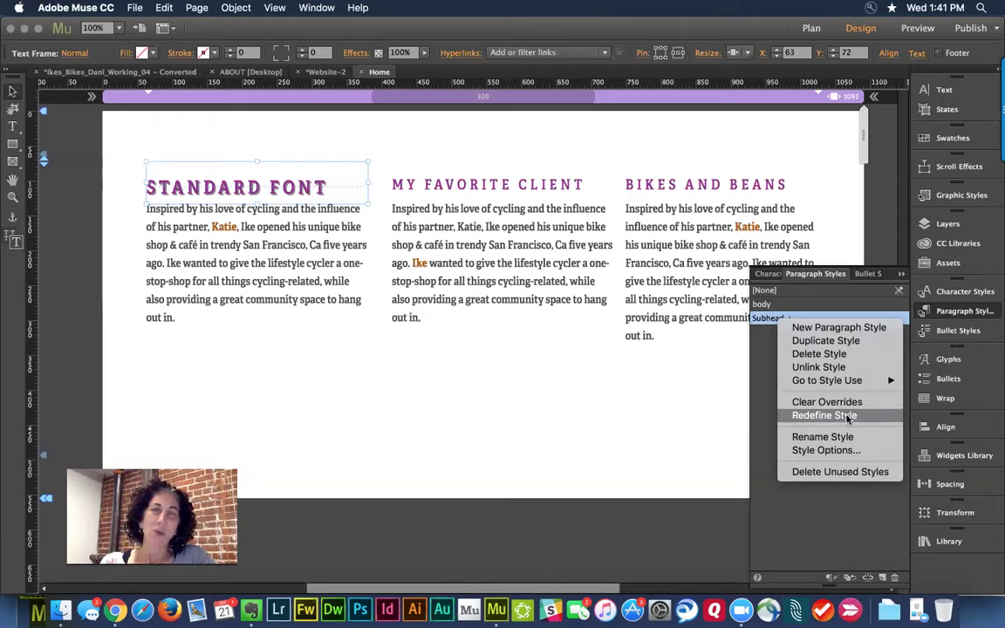
pyautogui.click(824, 415)
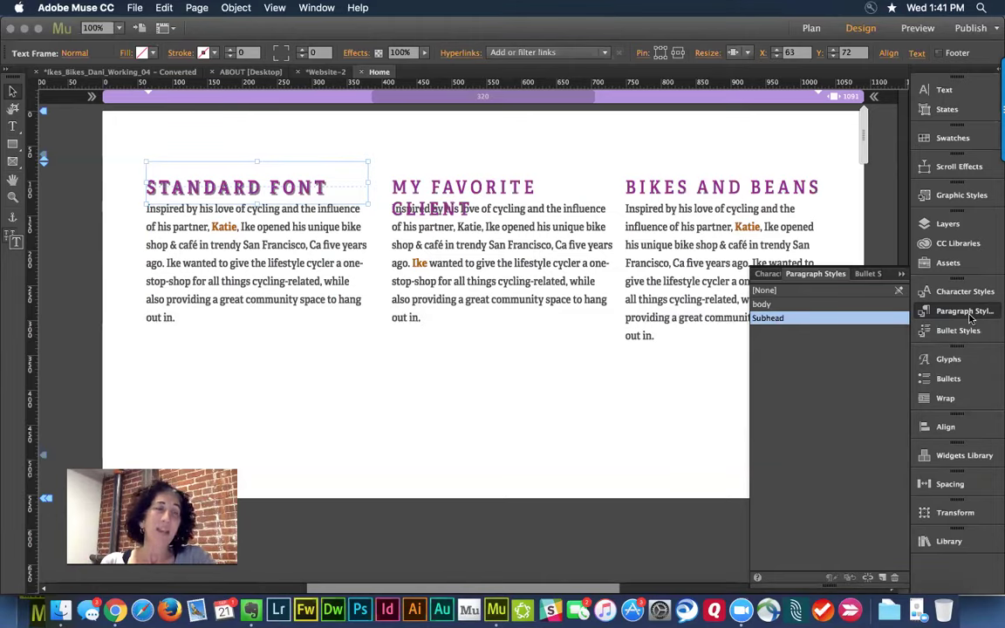
# Create a graphic style from the STANDARD FONT heading's shadow and name it ShadowMe
pyautogui.click(959, 196)
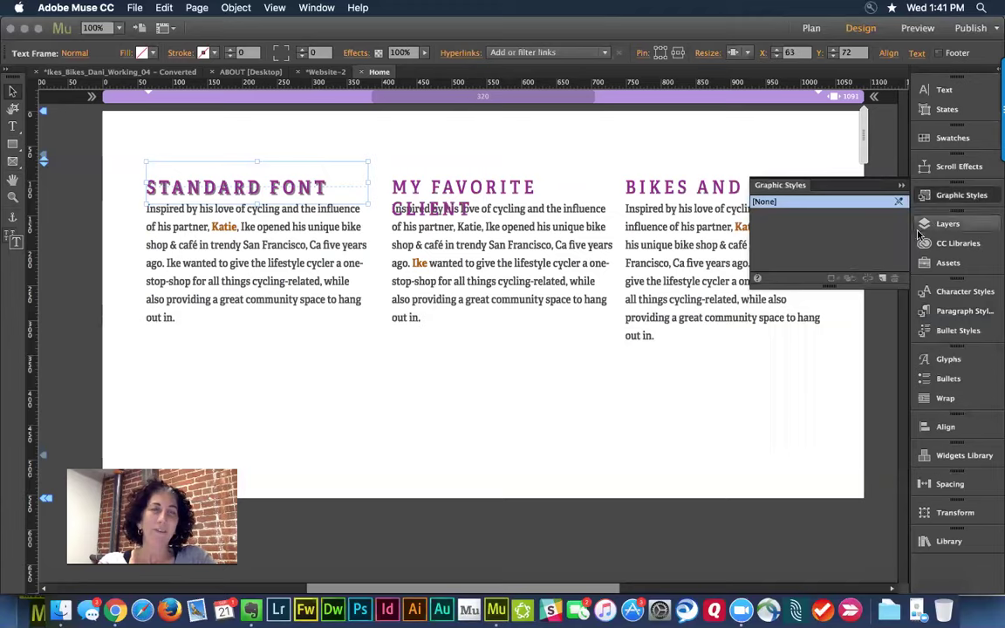
pyautogui.click(884, 279)
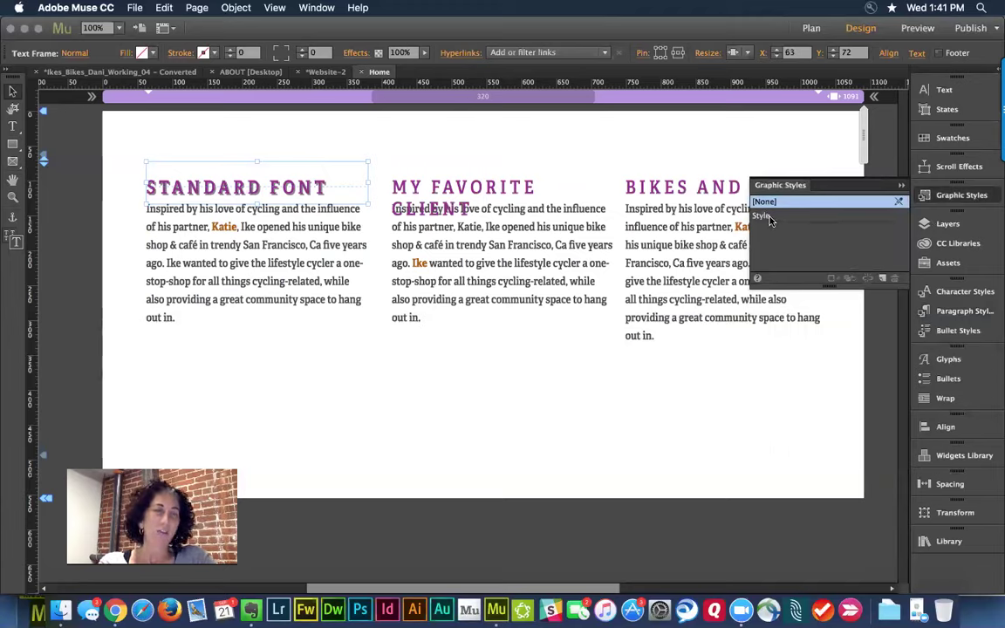
pyautogui.doubleClick(767, 216)
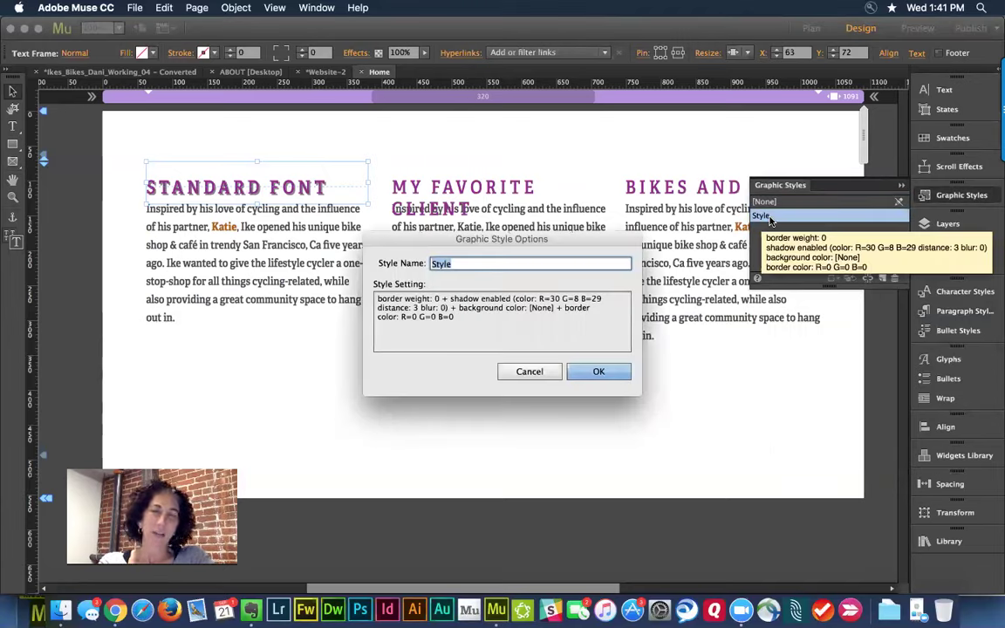
pyautogui.write('Sho')
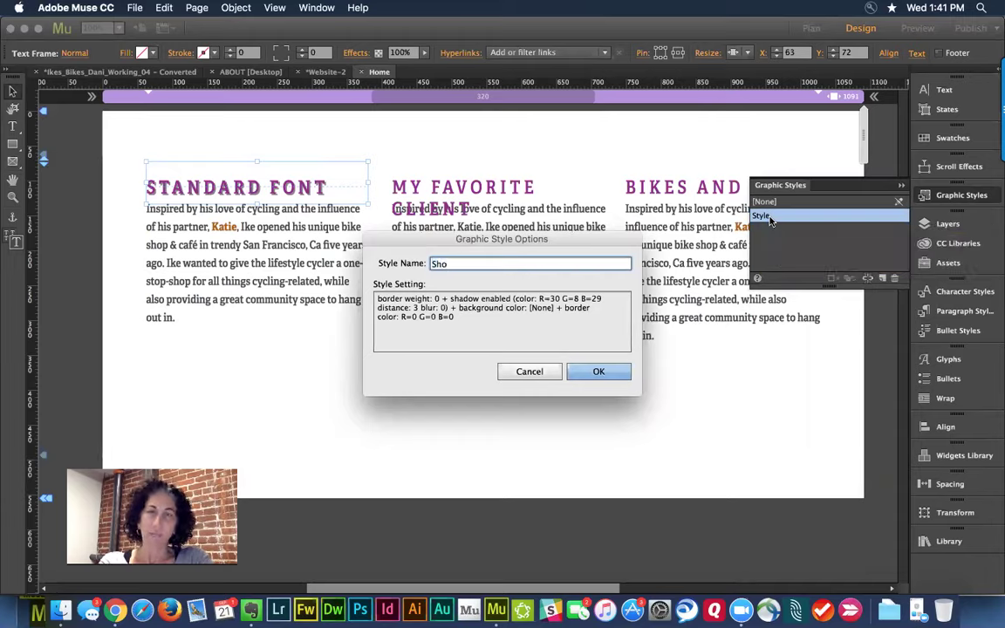
pyautogui.press('BackSpace')
pyautogui.write('adowMe')
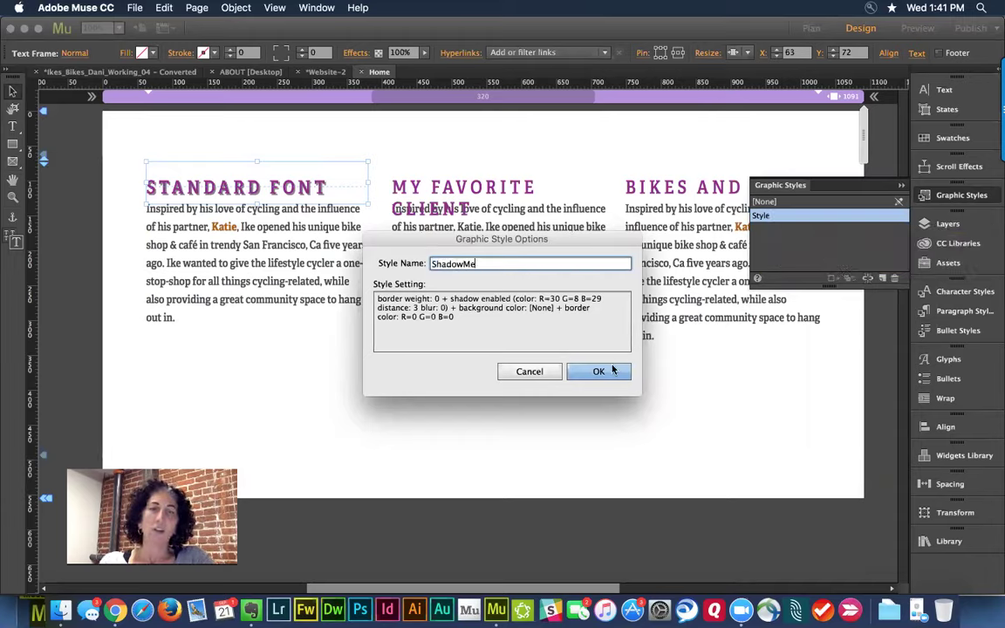
pyautogui.click(602, 372)
# Apply the ShadowMe graphic style to the MY FAVORITE CLIENT and BIKES AND BEANS headings
pyautogui.click(511, 191)
pyautogui.keyDown('shift'); pyautogui.click(670, 172); pyautogui.keyUp('shift')
pyautogui.click(765, 216)
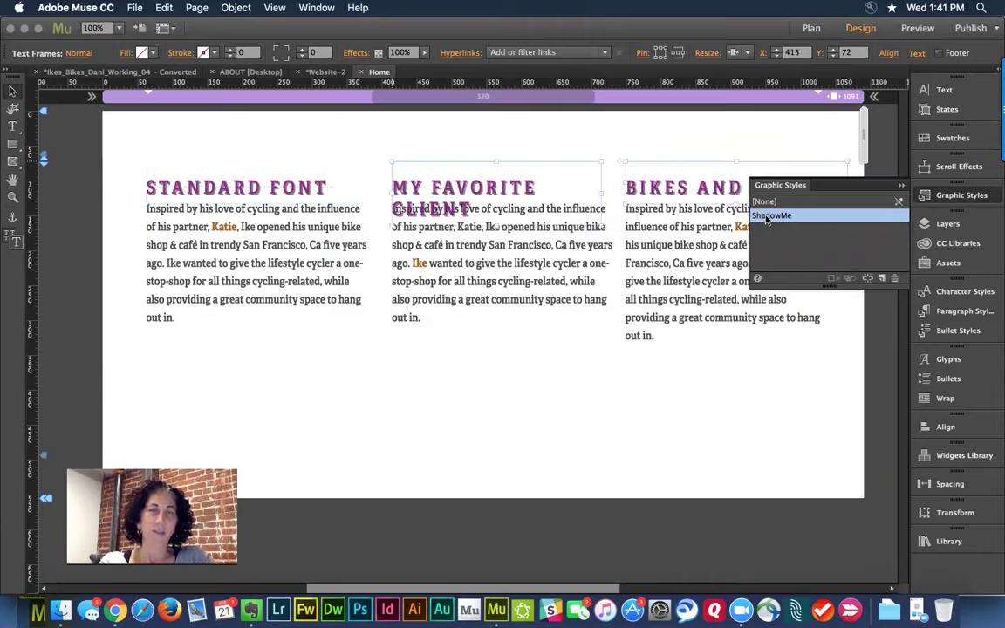
pyautogui.click(379, 419)
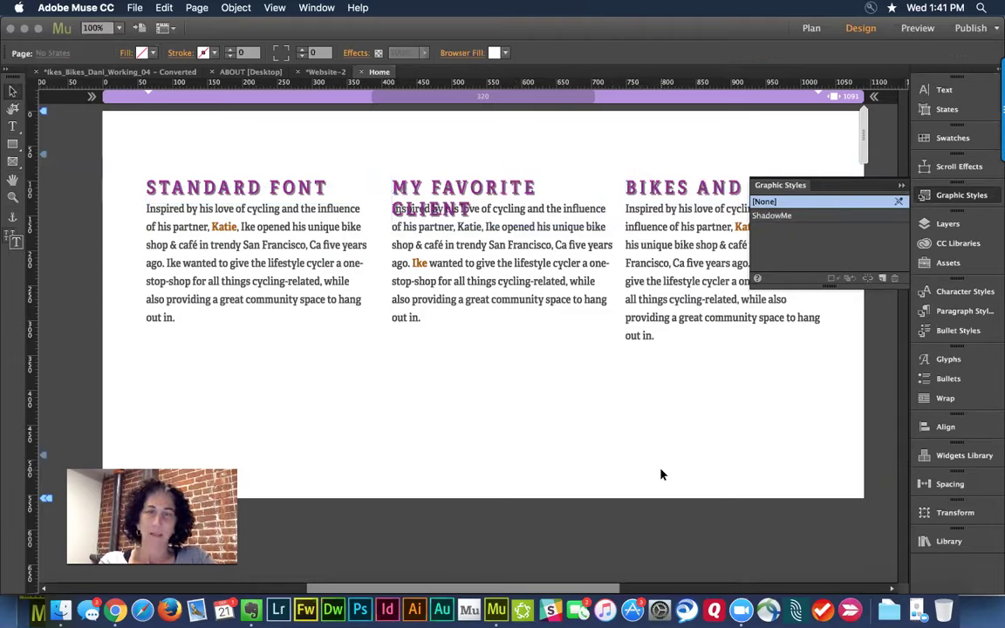
# Move the three headings up clear of their body text, with MY FAVORITE CLIENT at about Y 34 and STANDARD FONT at about Y 65
pyautogui.click(513, 199)
pyautogui.moveTo(512, 199); pyautogui.dragTo(507, 173)
pyautogui.moveTo(687, 190)
pyautogui.mouseDown()
pyautogui.moveTo(686, 174)
pyautogui.moveTo(685, 184)
pyautogui.mouseUp()
pyautogui.click(283, 186)
pyautogui.moveTo(284, 186)
pyautogui.mouseDown()
pyautogui.moveTo(284, 171)
pyautogui.moveTo(284, 181)
pyautogui.mouseUp()
pyautogui.click(303, 359)
pyautogui.click(461, 370)
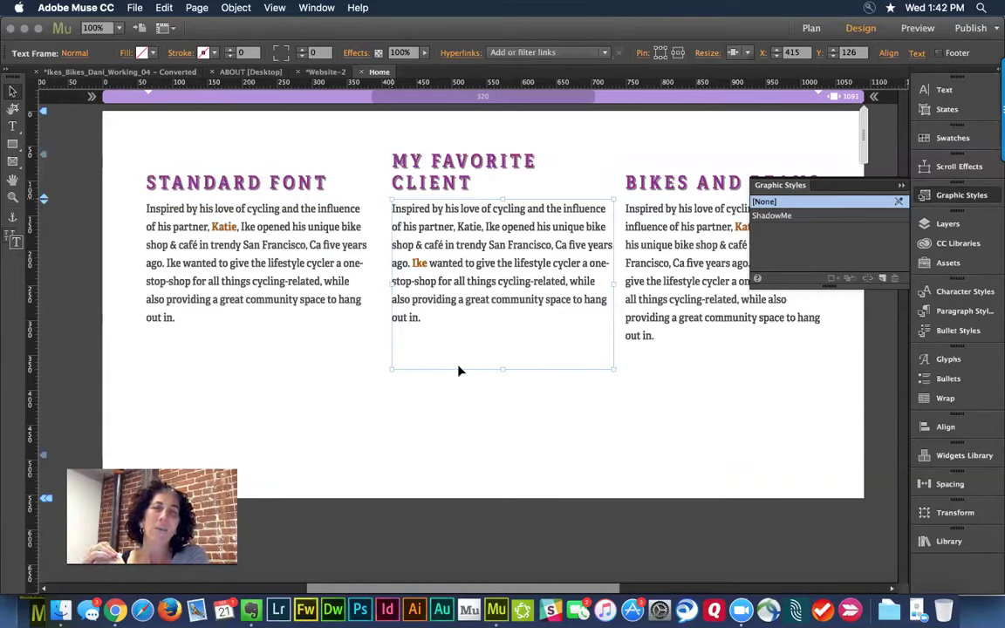
pyautogui.click(729, 131)
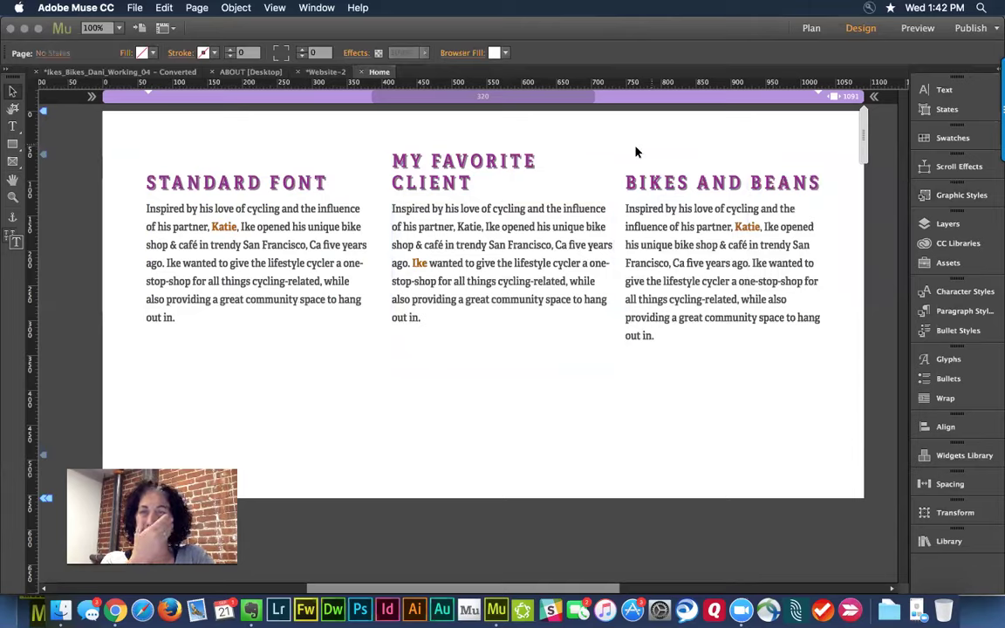
# Remove the graphic style from the Normal state of all three headings by setting it to [None]
pyautogui.click(280, 185)
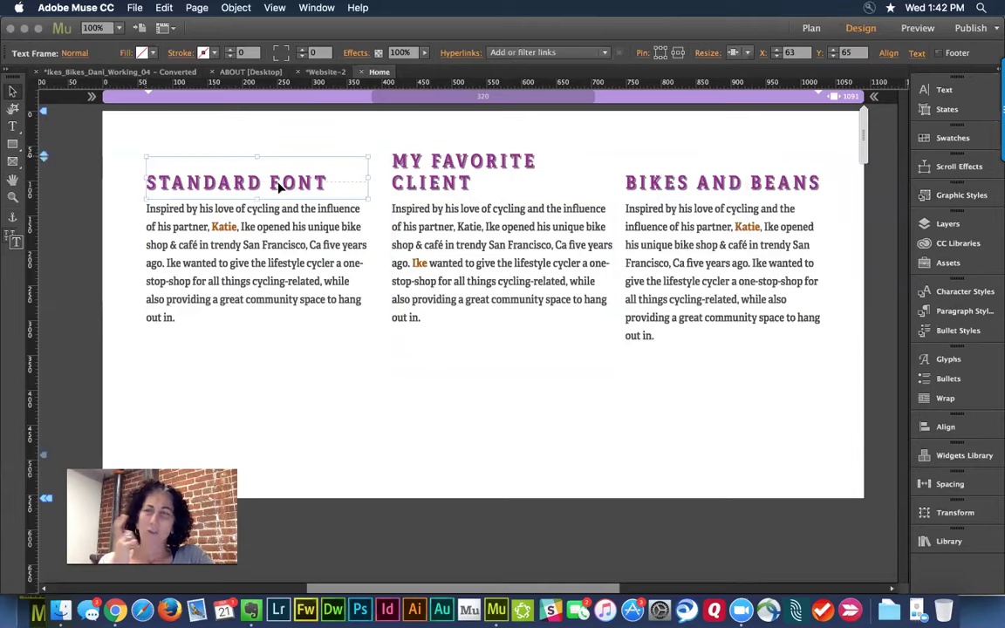
pyautogui.keyDown('shift'); pyautogui.click(403, 157); pyautogui.keyUp('shift')
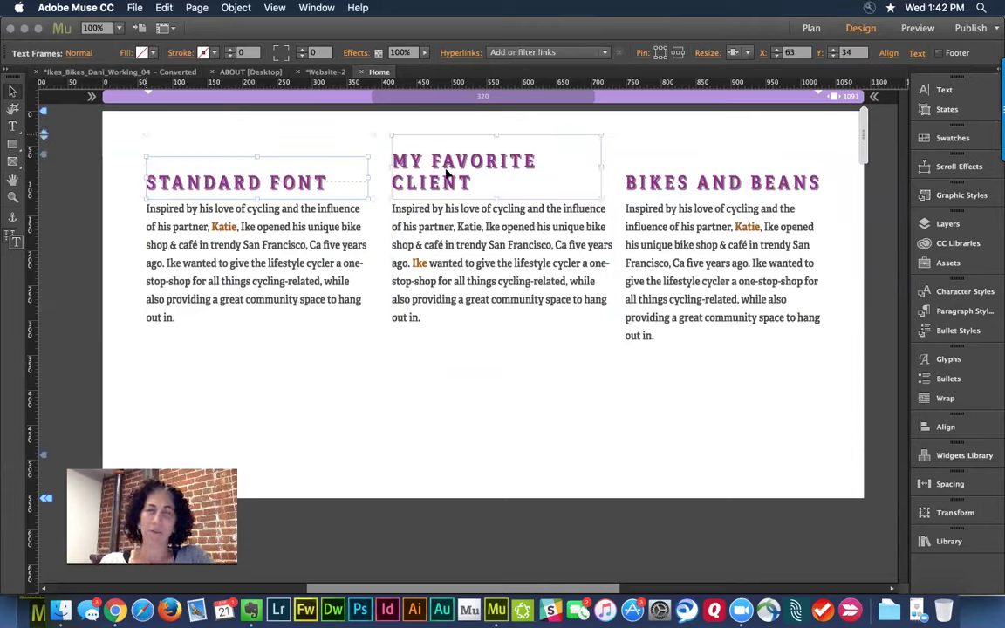
pyautogui.keyDown('shift'); pyautogui.click(688, 180); pyautogui.keyUp('shift')
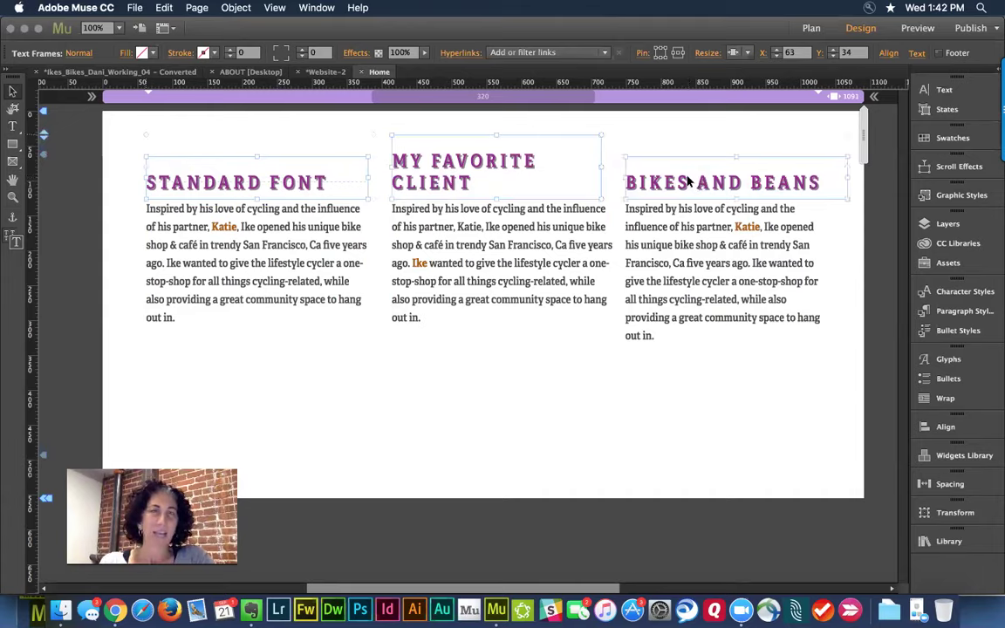
pyautogui.click(77, 55)
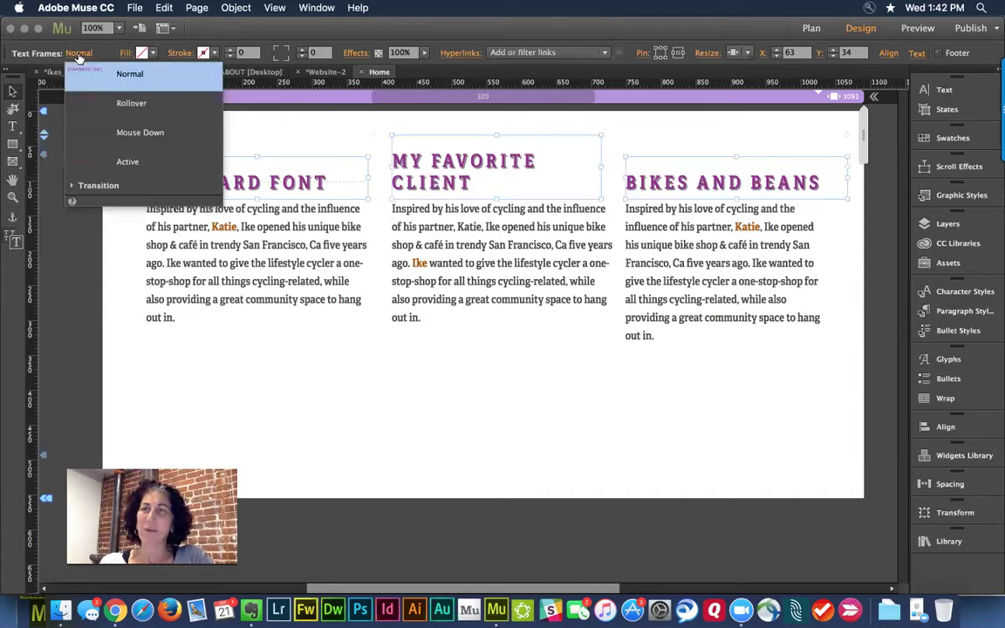
pyautogui.click(78, 56)
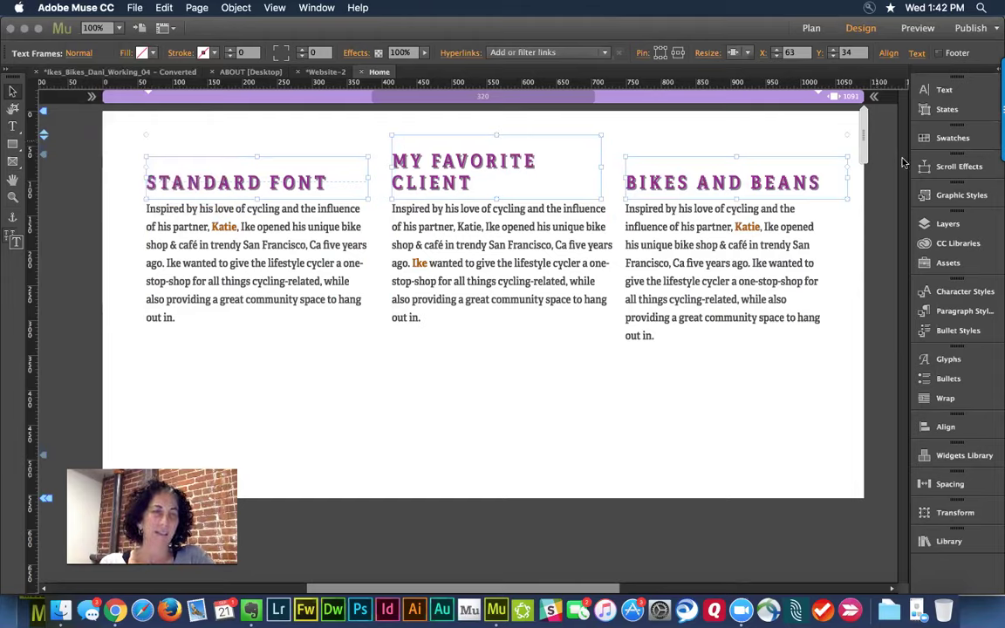
pyautogui.click(959, 196)
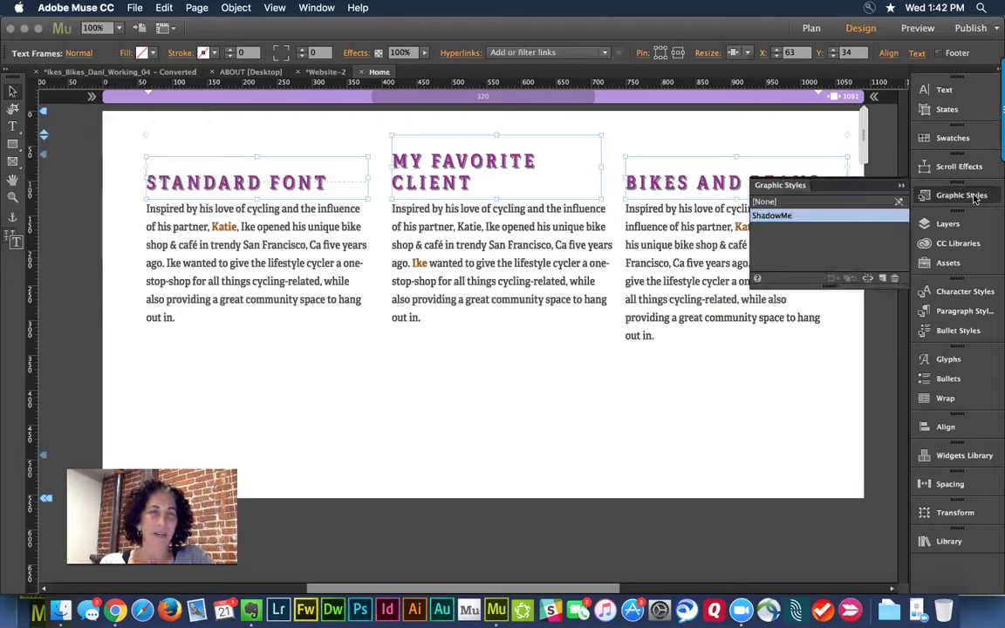
pyautogui.click(795, 202)
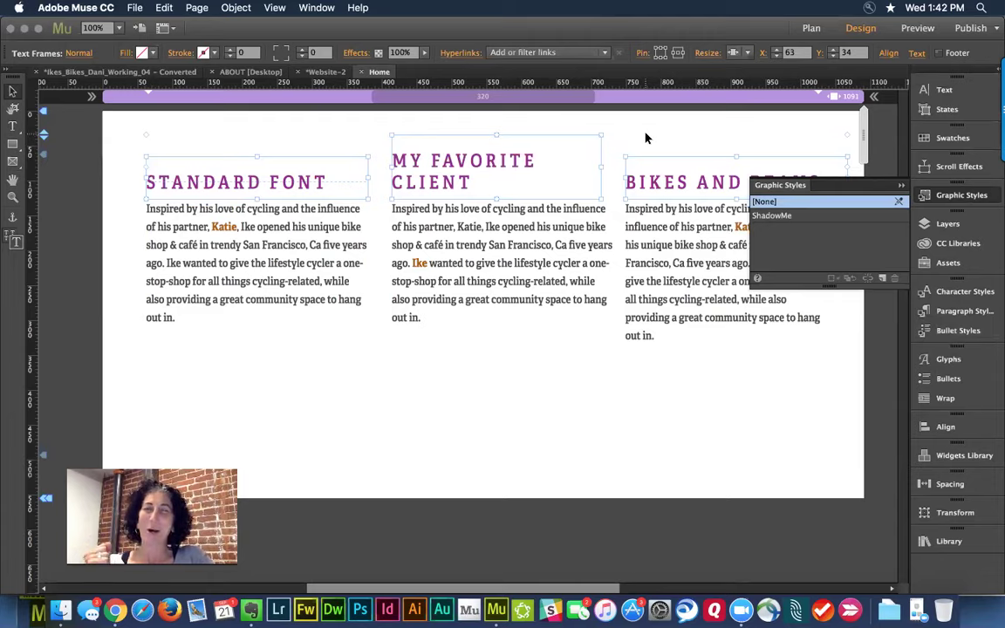
# Apply the ShadowMe graphic style to the Rollover state of the three headings
pyautogui.click(78, 53)
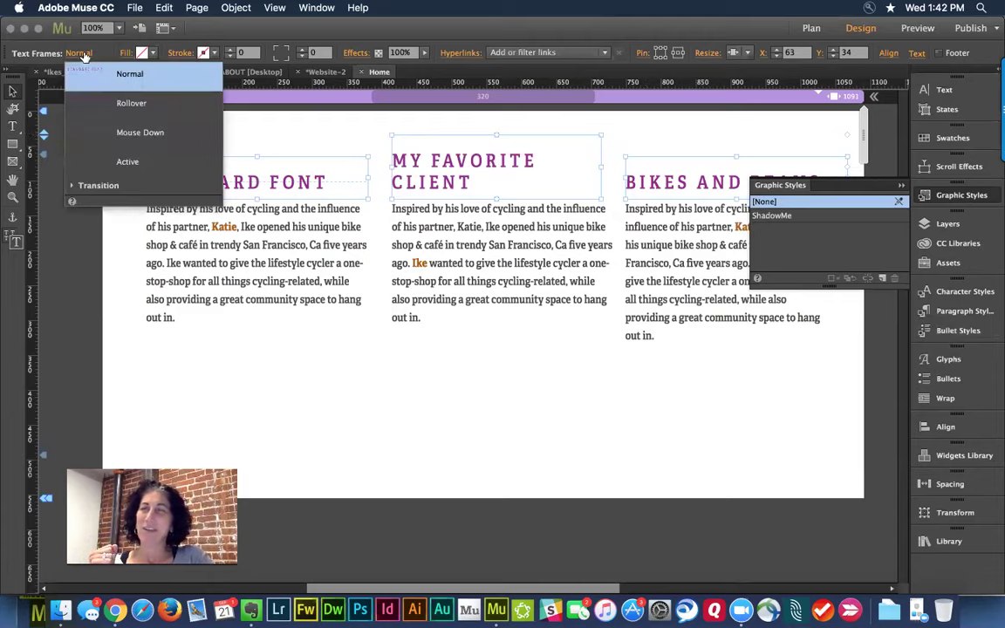
pyautogui.click(87, 106)
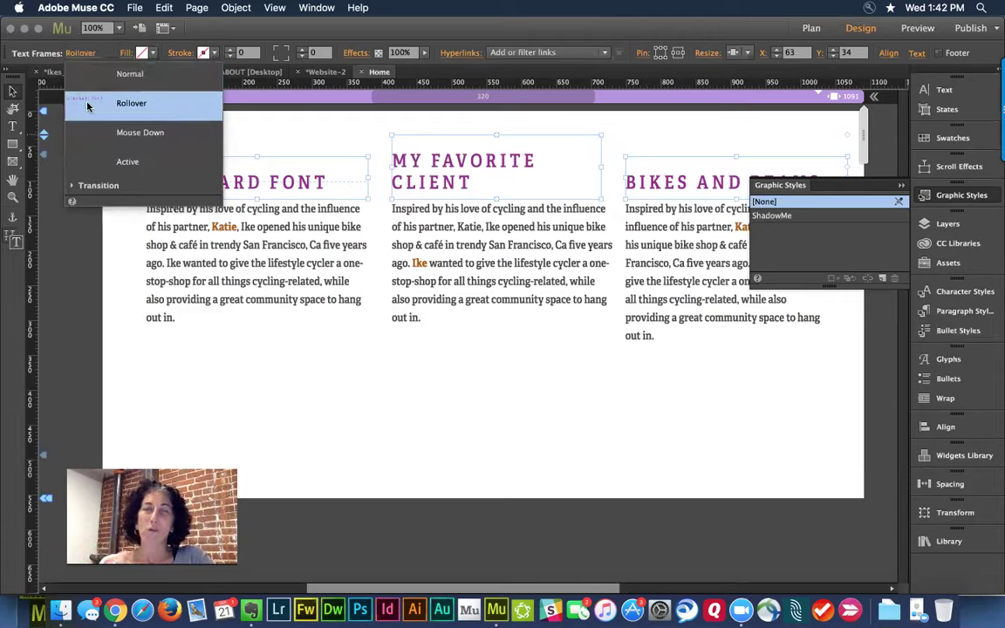
pyautogui.click(775, 217)
pyautogui.click(775, 216)
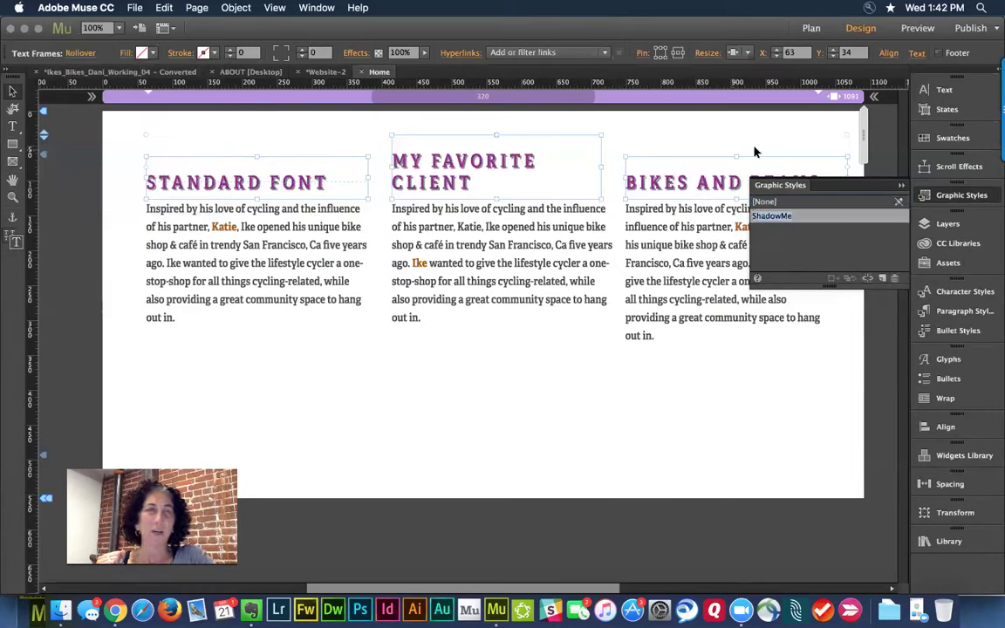
# Examine the three headings in their Normal, Rollover, Mouse Down and Active states, with the state list floated below the columns
pyautogui.click(947, 110)
pyautogui.moveTo(727, 75); pyautogui.dragTo(299, 351)
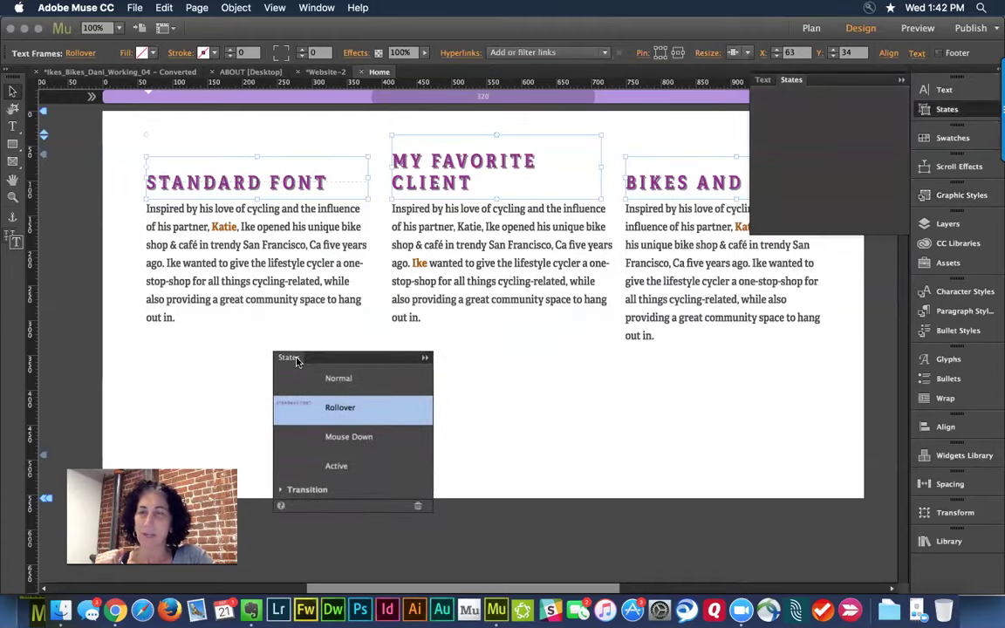
pyautogui.click(364, 380)
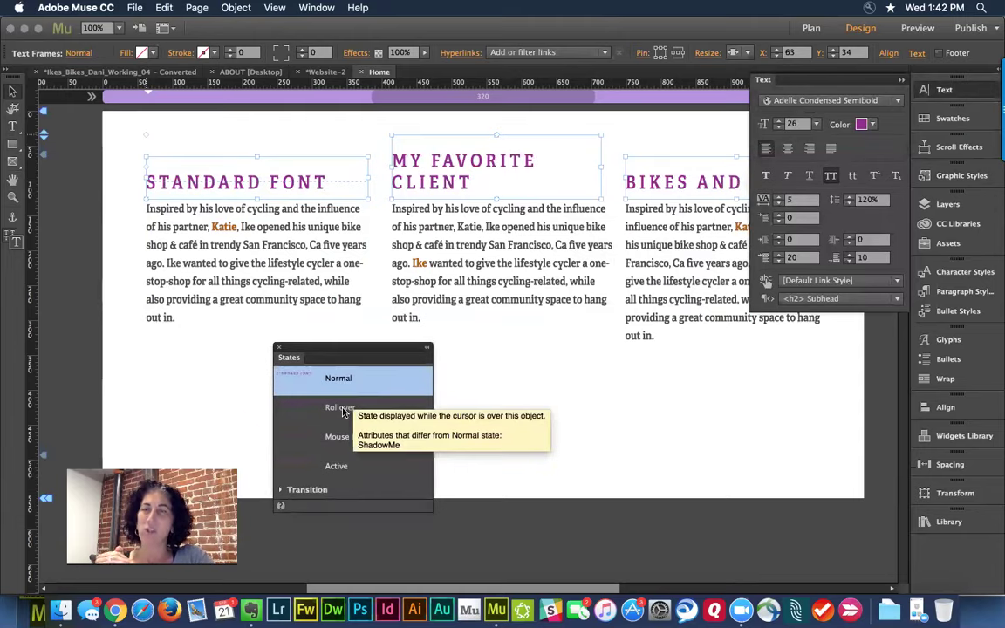
pyautogui.click(344, 410)
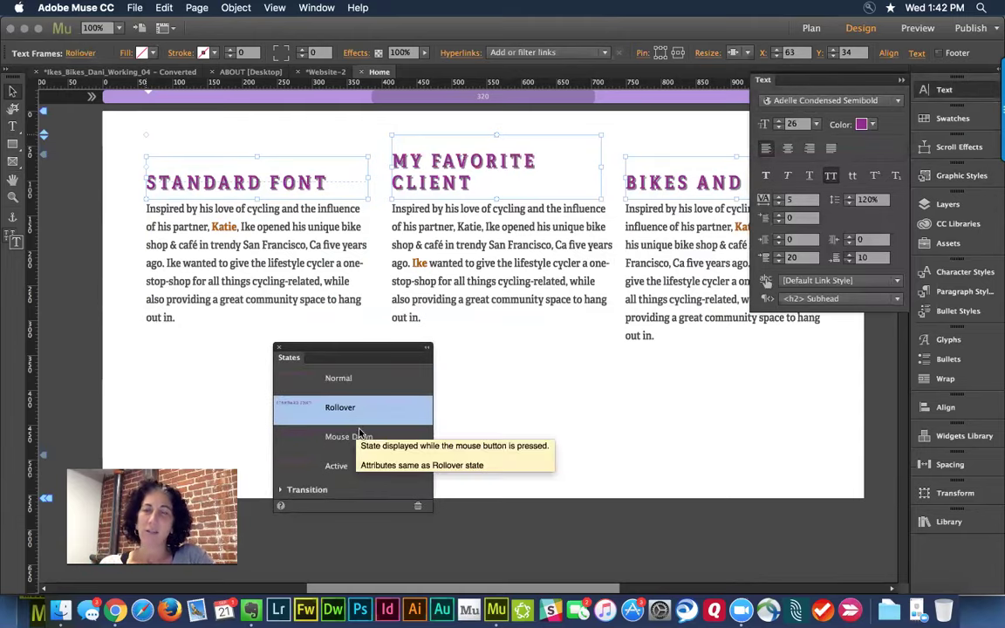
pyautogui.click(354, 438)
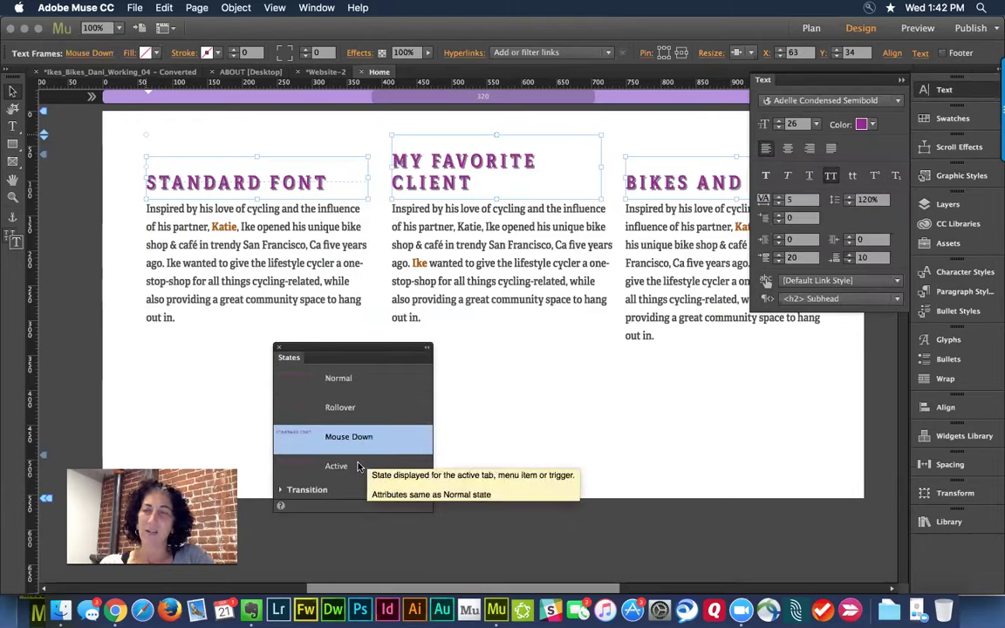
pyautogui.click(352, 468)
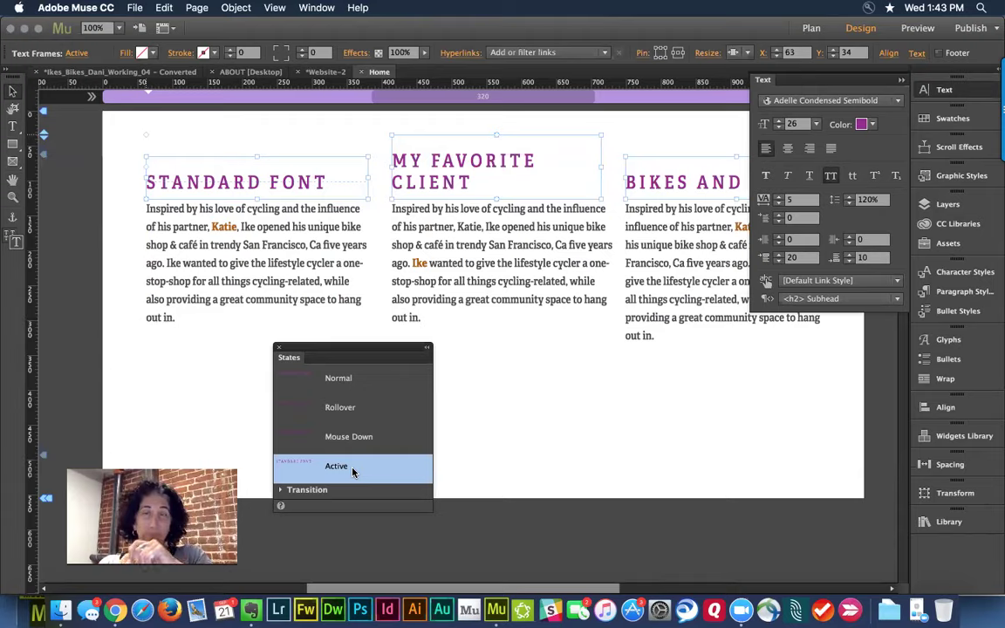
# Deselect the headings, preview the page in Chrome to check them, and return to Muse
pyautogui.click(475, 417)
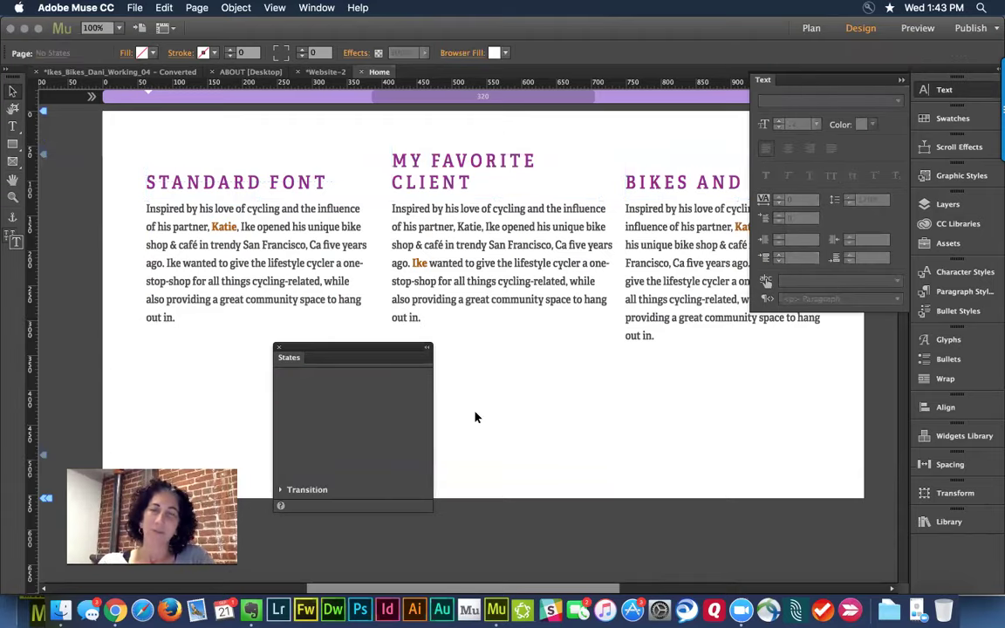
pyautogui.press('super+alt+e')
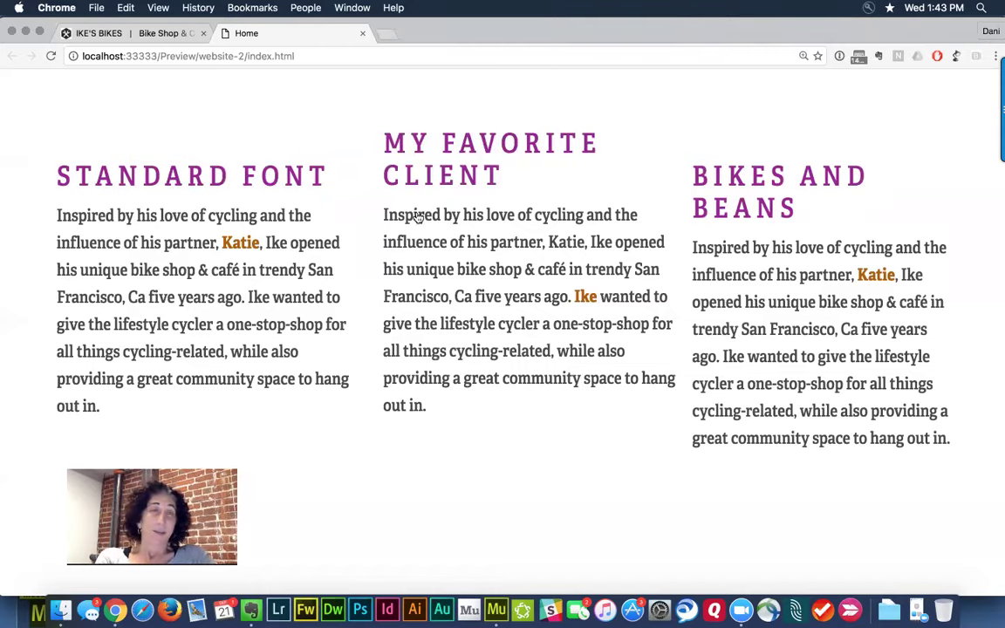
pyautogui.press('super+Tab')
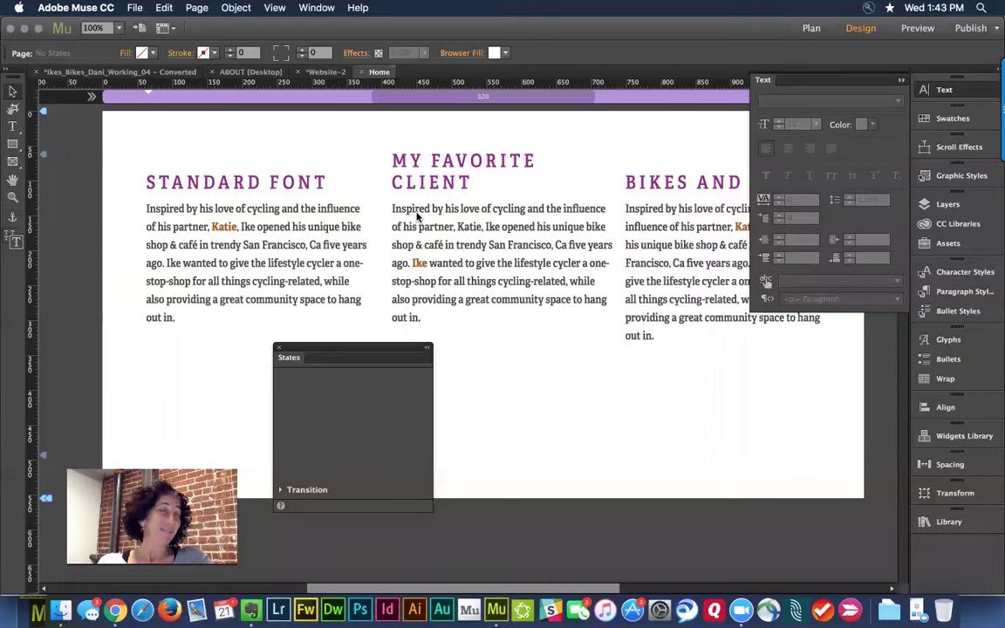
# Switch to Evernote to check the Expressive Web Typography topic outline, and return to Muse
pyautogui.press('super+Tab')
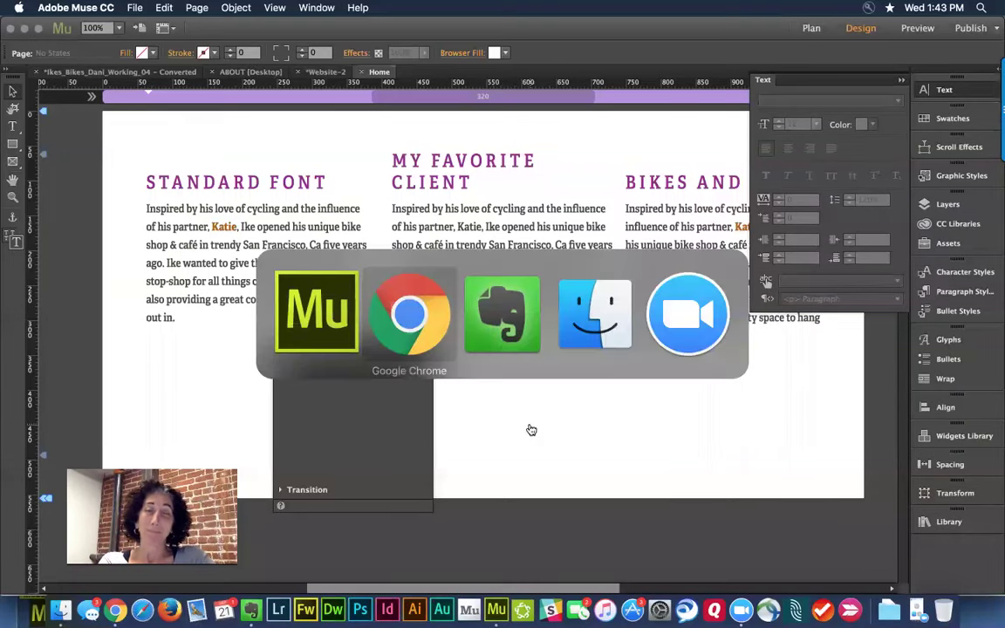
pyautogui.press('super+Tab')
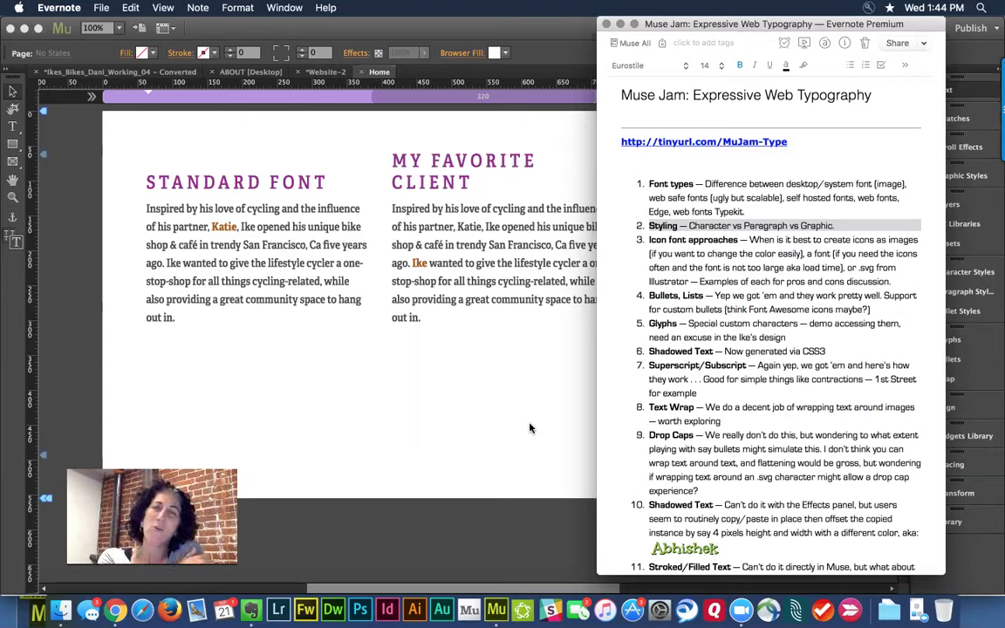
pyautogui.press('super+Tab')
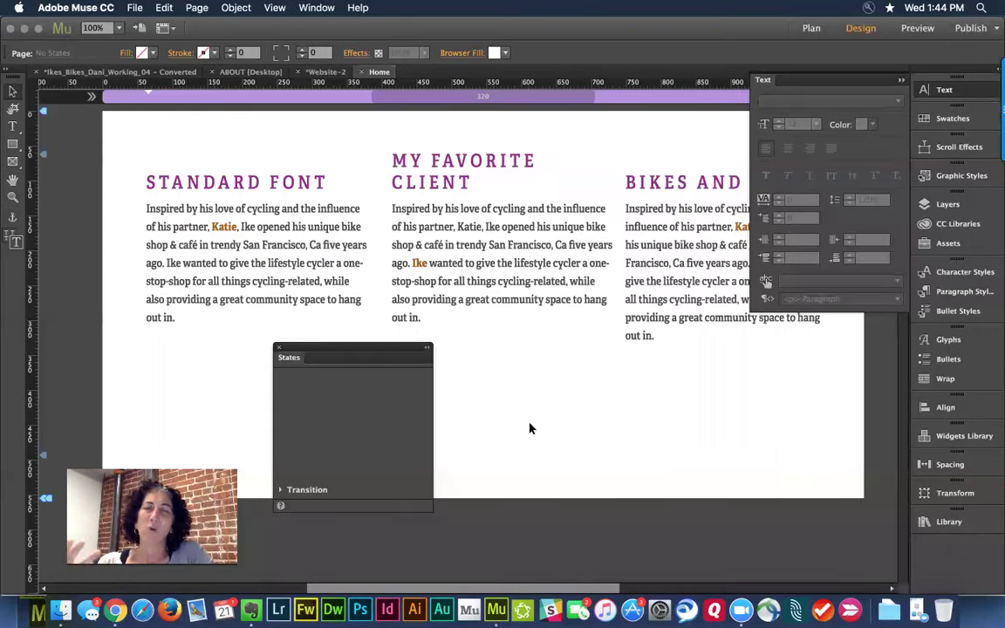
# Dock the floating States panel above Glyphs in the panel column and collapse the Text panel
pyautogui.moveTo(295, 349); pyautogui.dragTo(779, 337)
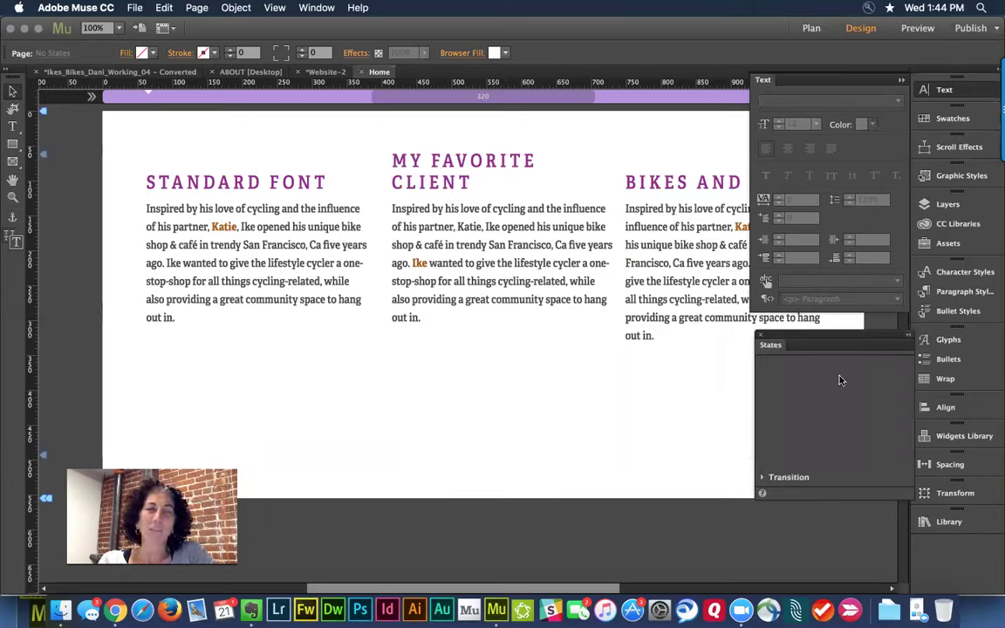
pyautogui.moveTo(771, 349); pyautogui.dragTo(954, 332)
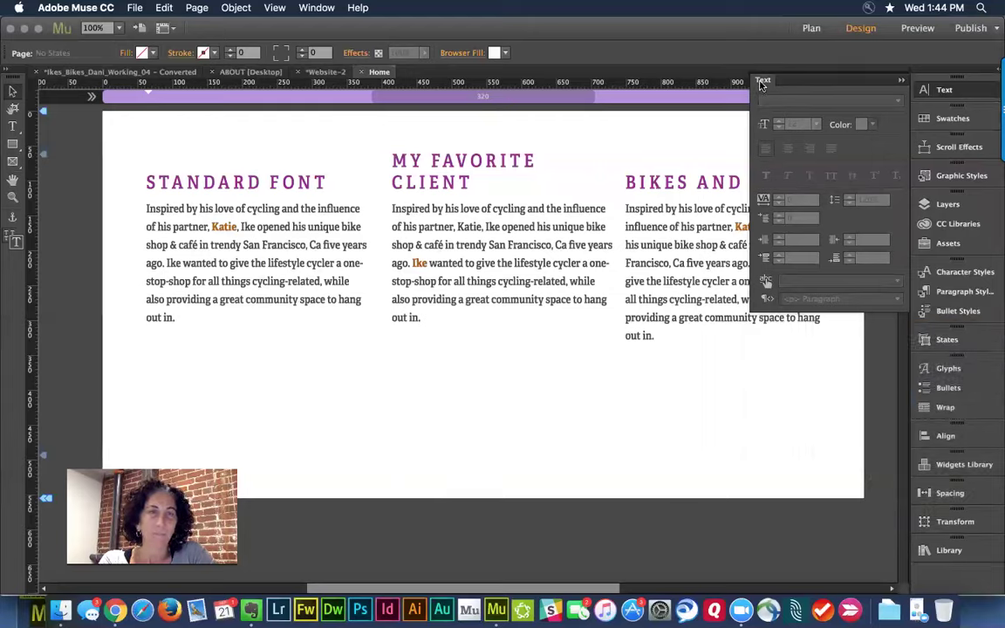
pyautogui.click(502, 362)
pyautogui.click(445, 410)
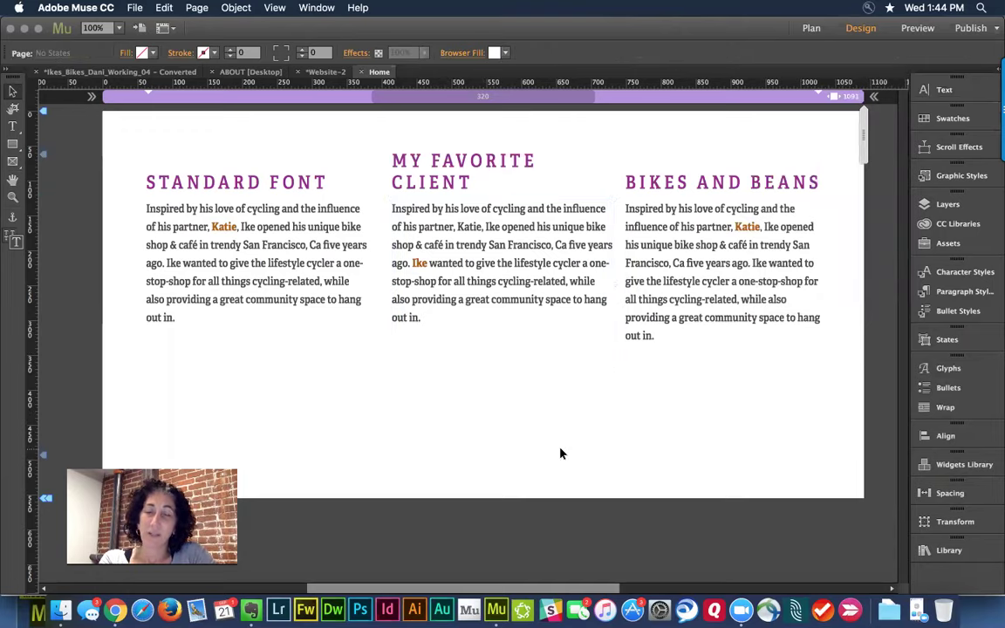
# Start placing an image and search the Dropbox folder for "ico"
pyautogui.press('super+d')
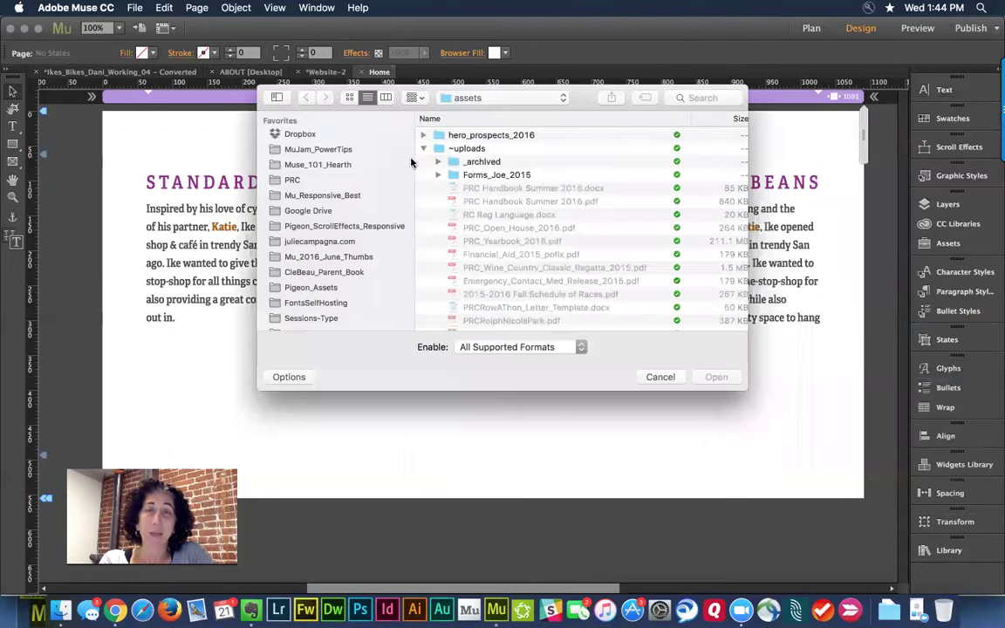
pyautogui.click(307, 133)
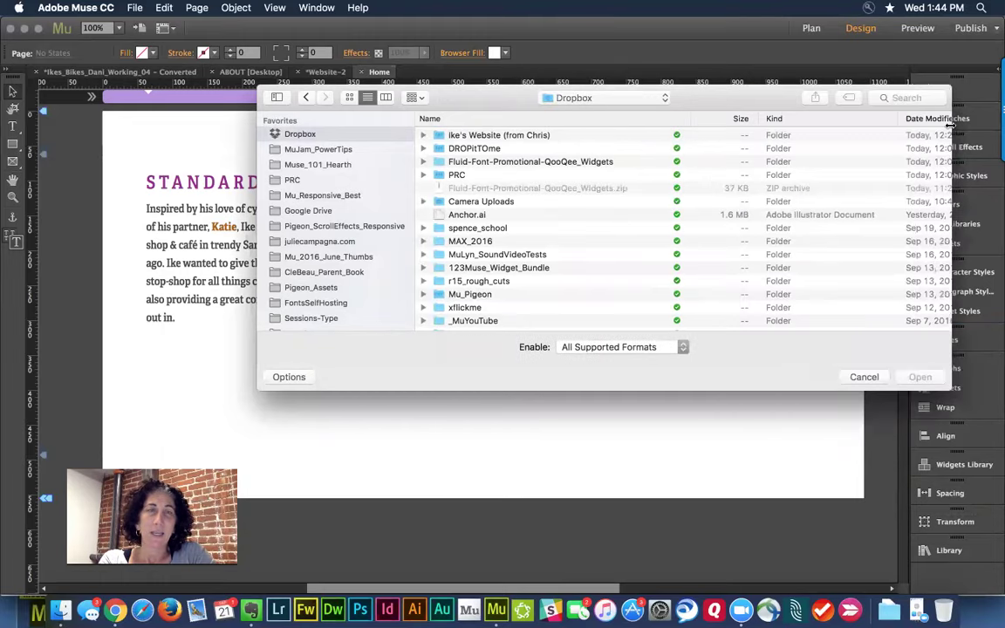
pyautogui.click(885, 98)
pyautogui.write('ico')
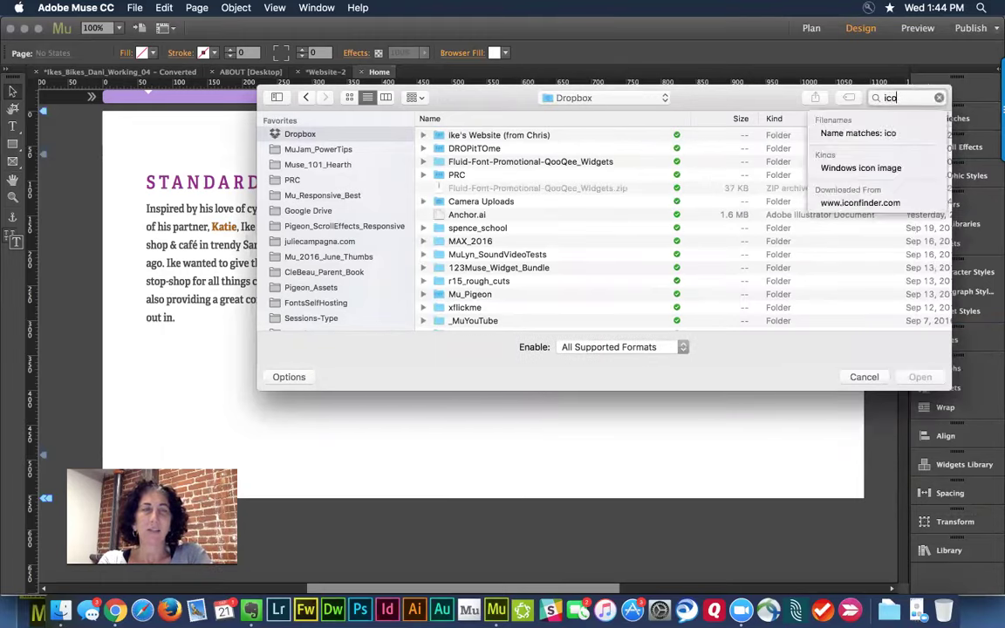
pyautogui.press('Return')
pyautogui.click(536, 122)
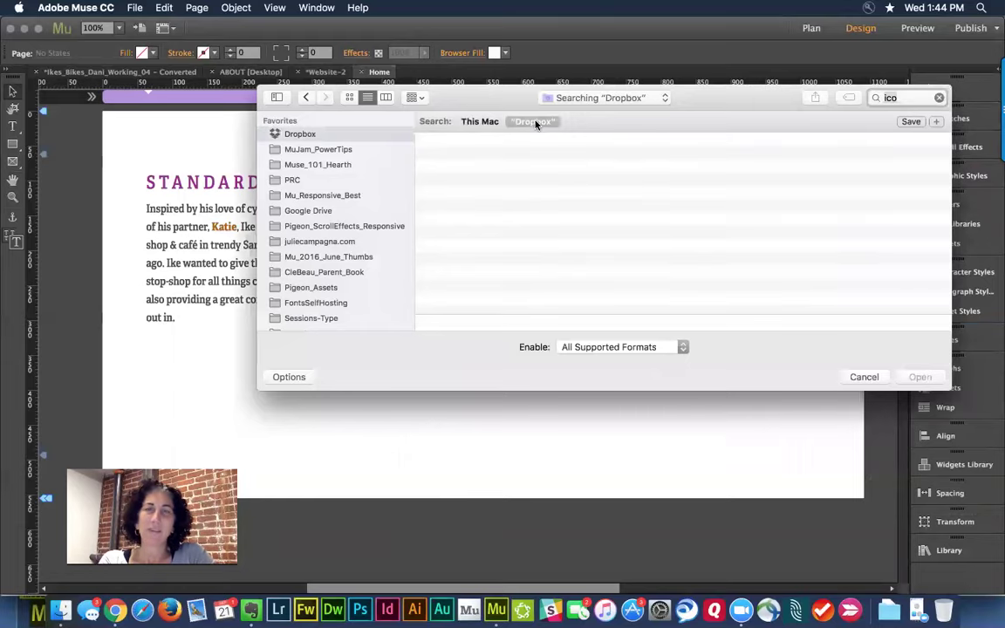
# Look through the August and July search results and preview the ico-fb.svg file
pyautogui.scroll(-6, 588, 270)
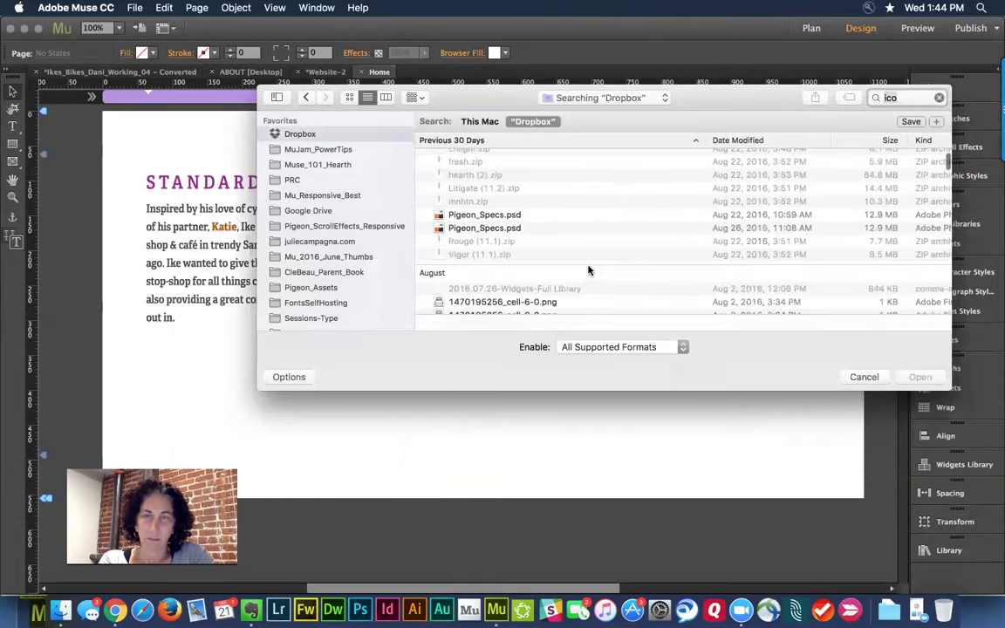
pyautogui.scroll(-3, 589, 270)
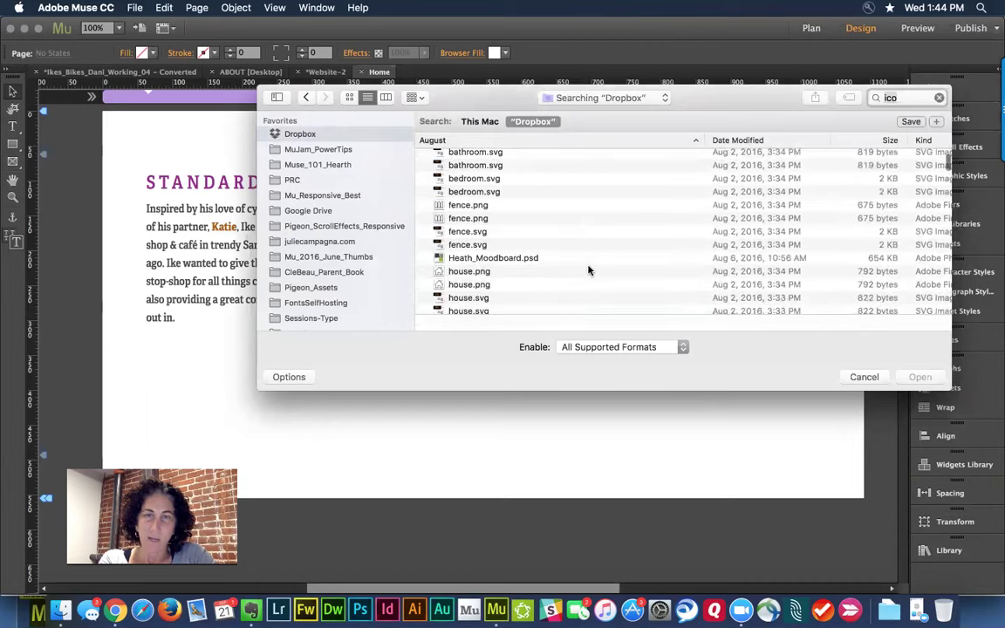
pyautogui.scroll(-5, 589, 270)
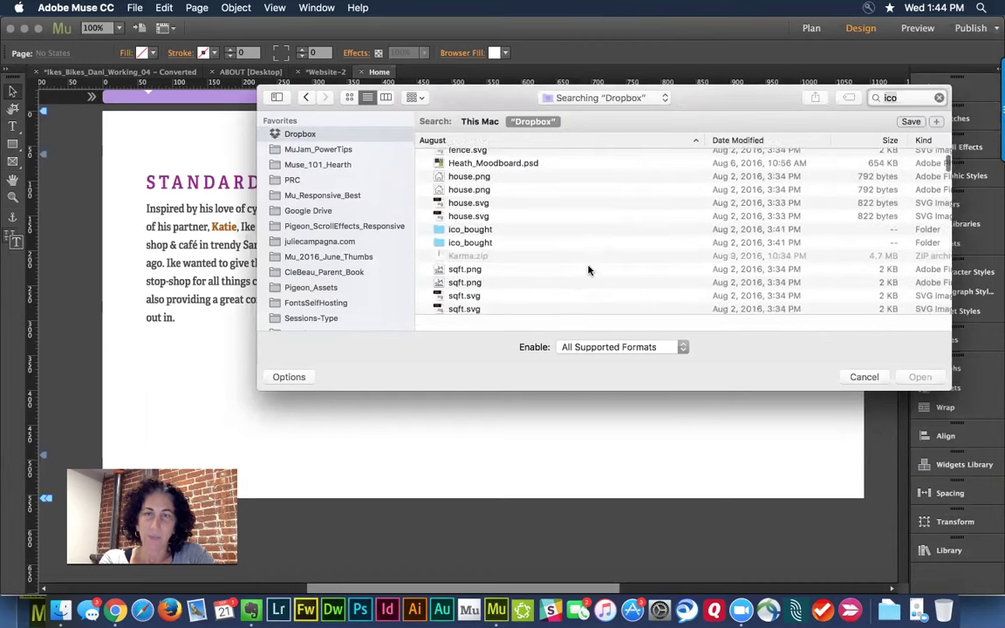
pyautogui.scroll(-1, 588, 271)
pyautogui.scroll(-5, 589, 270)
pyautogui.click(482, 234)
pyautogui.press('space')
pyautogui.press('space')
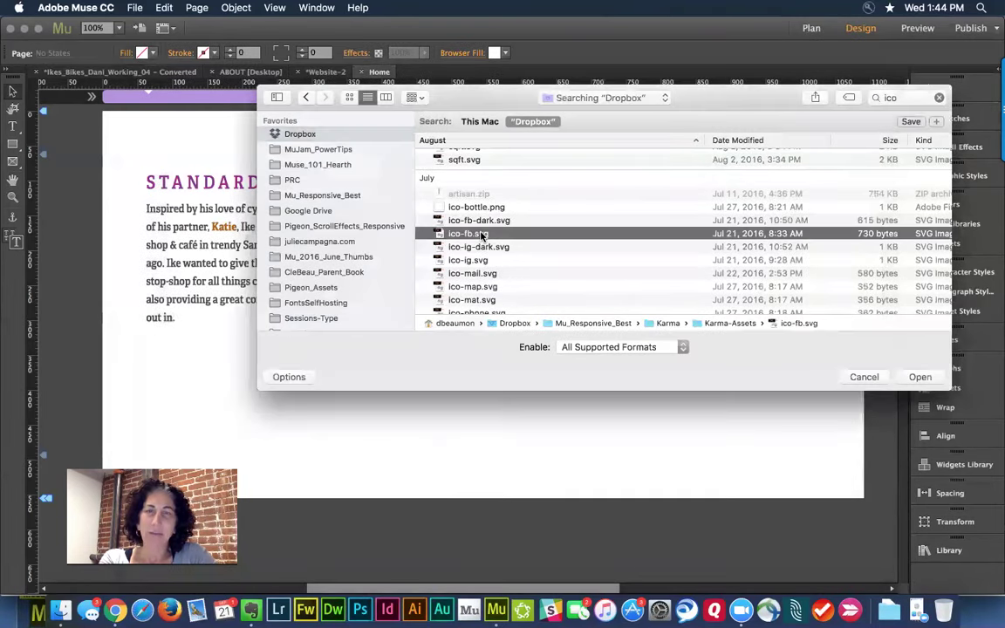
# Continue to the May search results and preview the ico-fb.png file
pyautogui.scroll(-10, 606, 266)
pyautogui.scroll(-8, 605, 266)
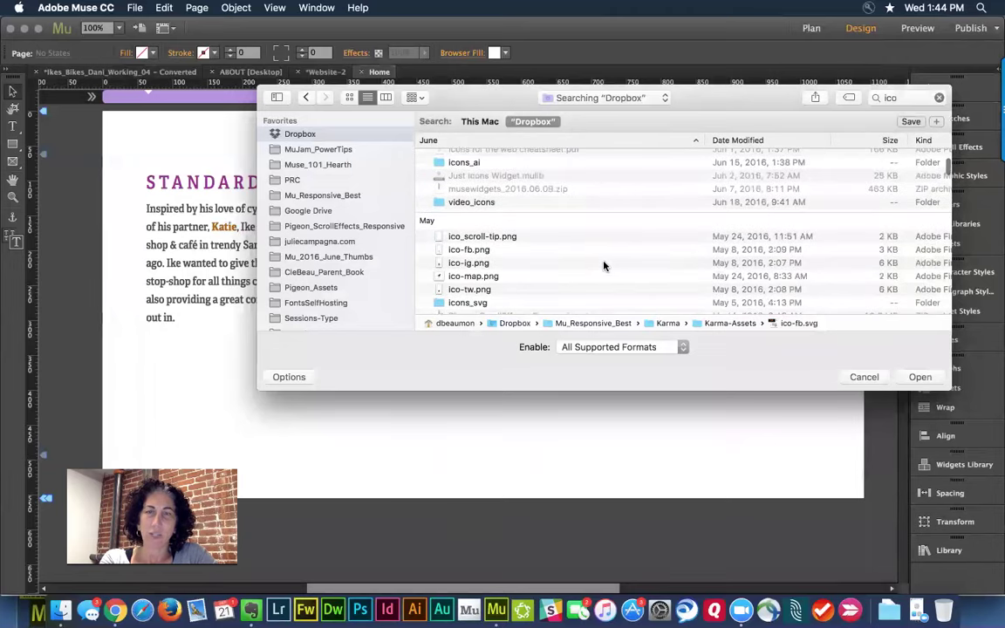
pyautogui.click(471, 251)
pyautogui.press('space')
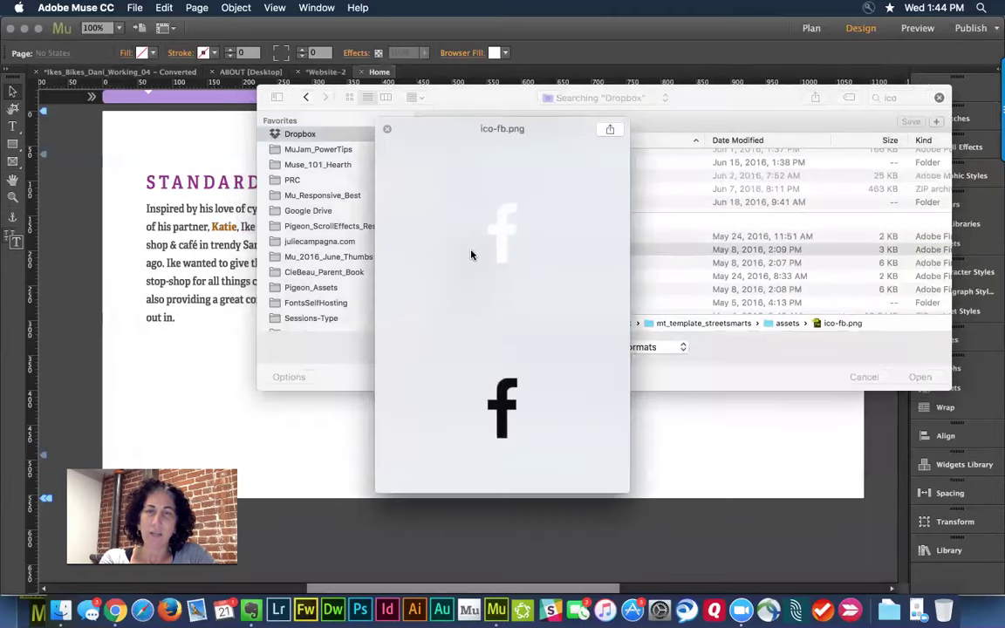
pyautogui.press('space')
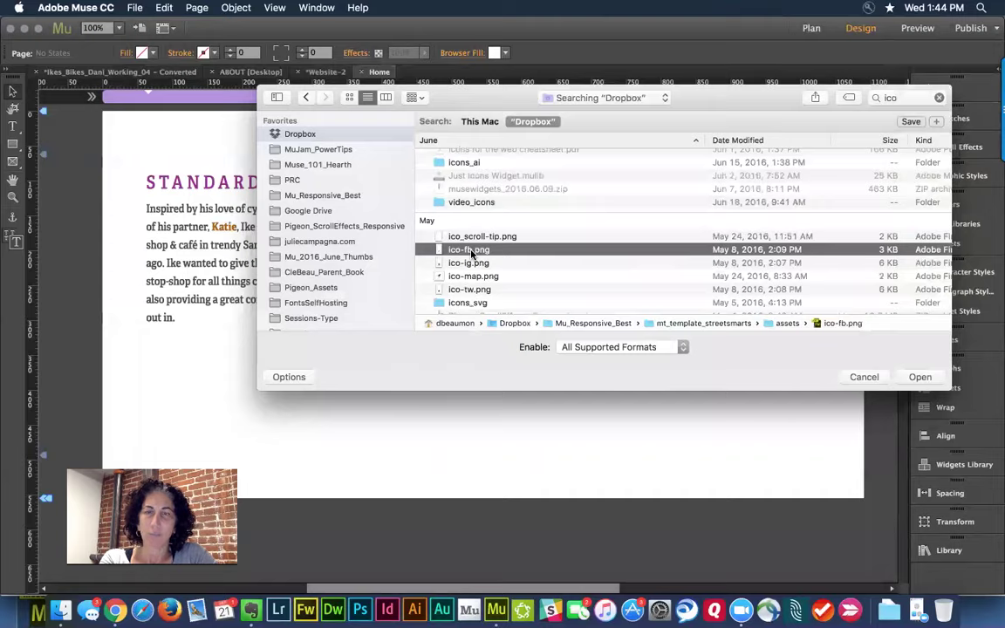
# Preview ico-map.png and place it below the first two text columns at about X 305, Y 338
pyautogui.press('space')
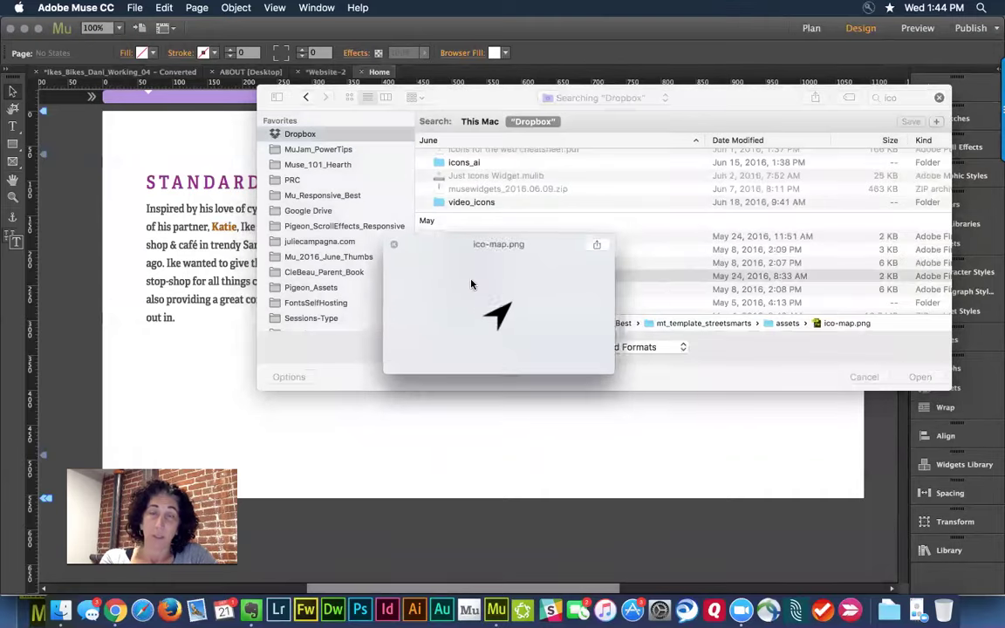
pyautogui.press('space')
pyautogui.doubleClick(471, 276)
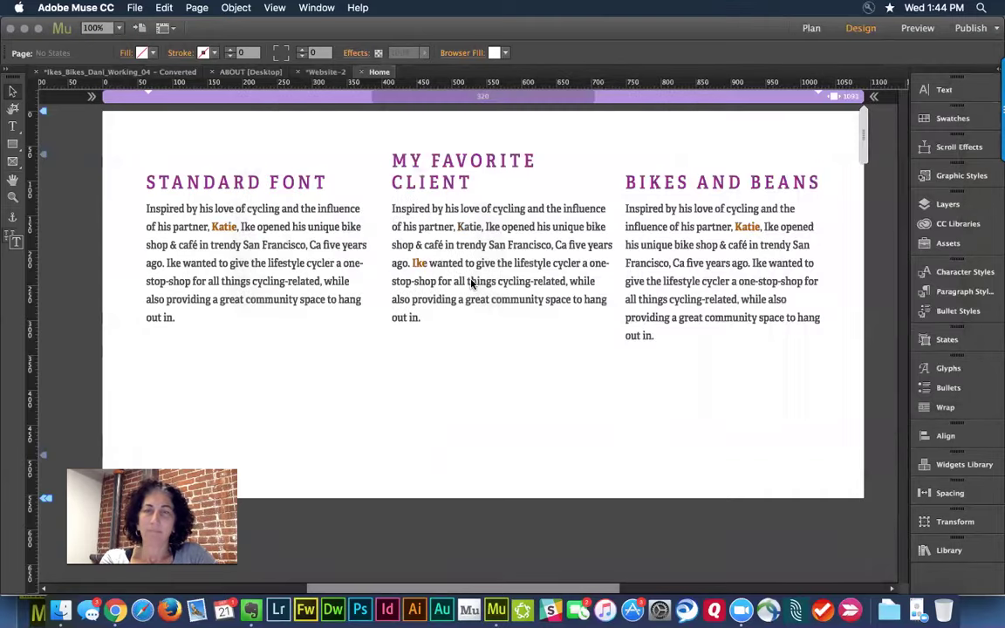
pyautogui.click(315, 347)
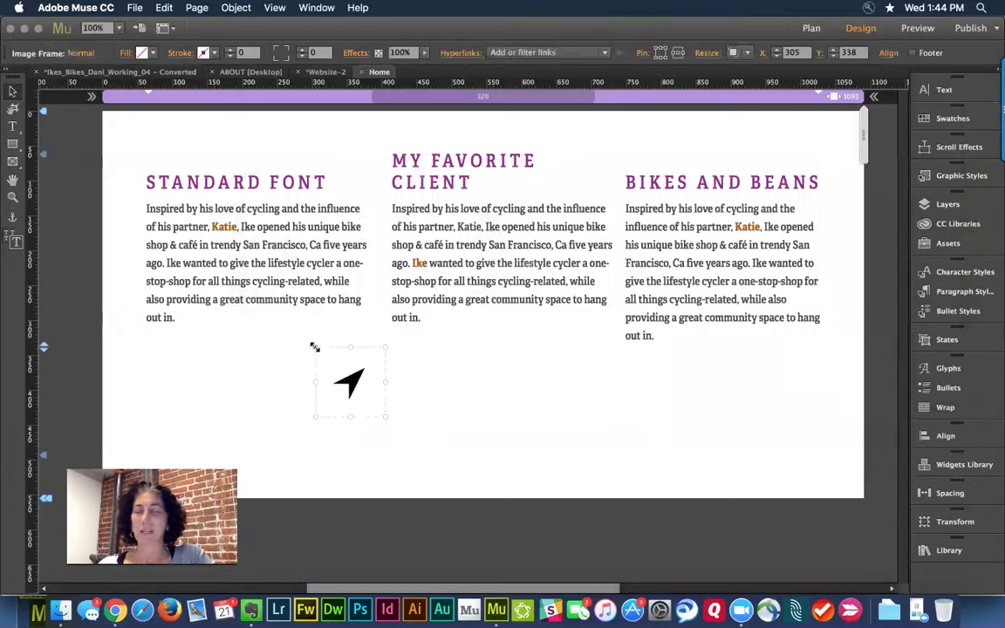
# Try enlarging the placed arrow icon from its corner, and undo the resize
pyautogui.moveTo(386, 416); pyautogui.dragTo(654, 610)
pyautogui.press('super+z')
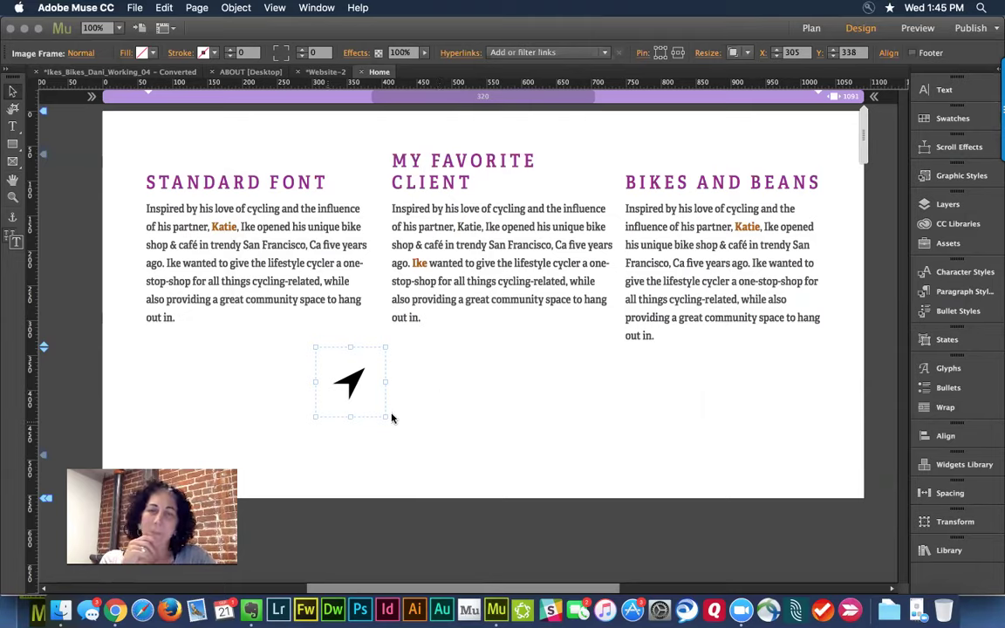
# Examine the Shadow and Glow effect settings for the placed arrow icon
pyautogui.click(353, 53)
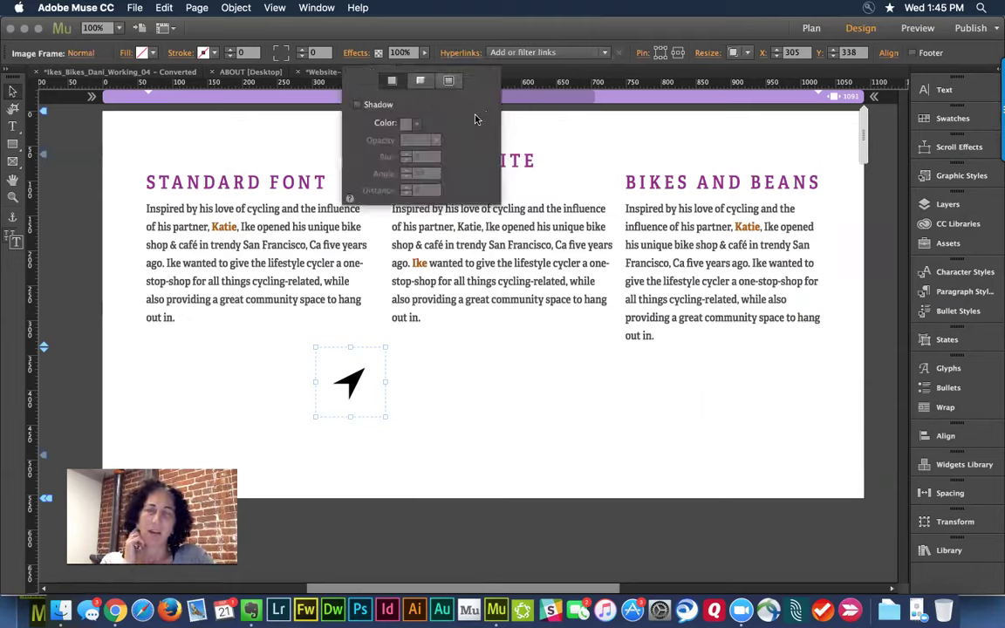
pyautogui.click(449, 80)
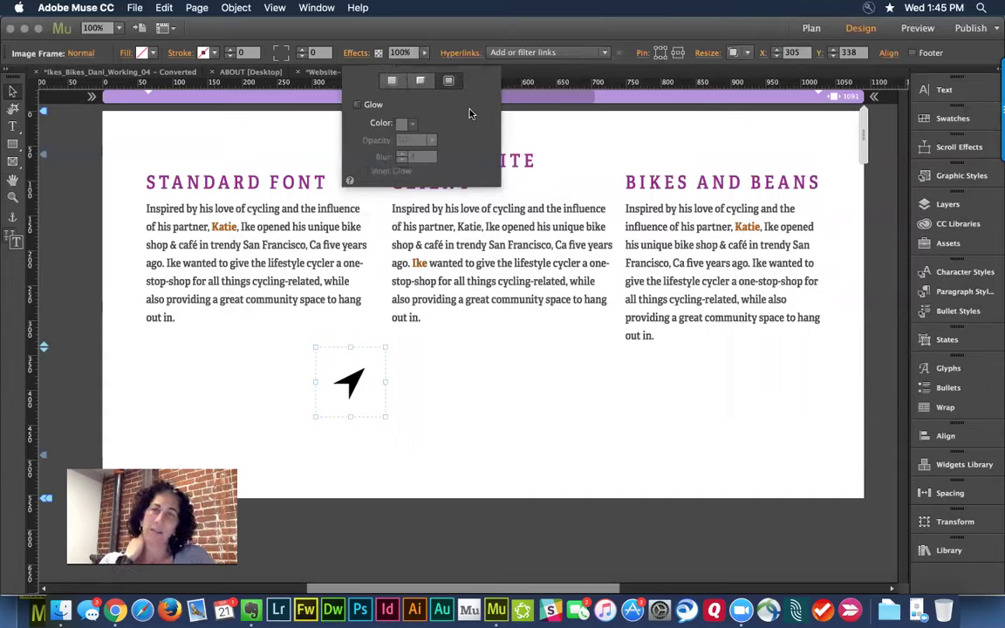
# Turn on a Glow effect for the arrow icon and set its color to the magenta swatch 9E005F
pyautogui.click(371, 106)
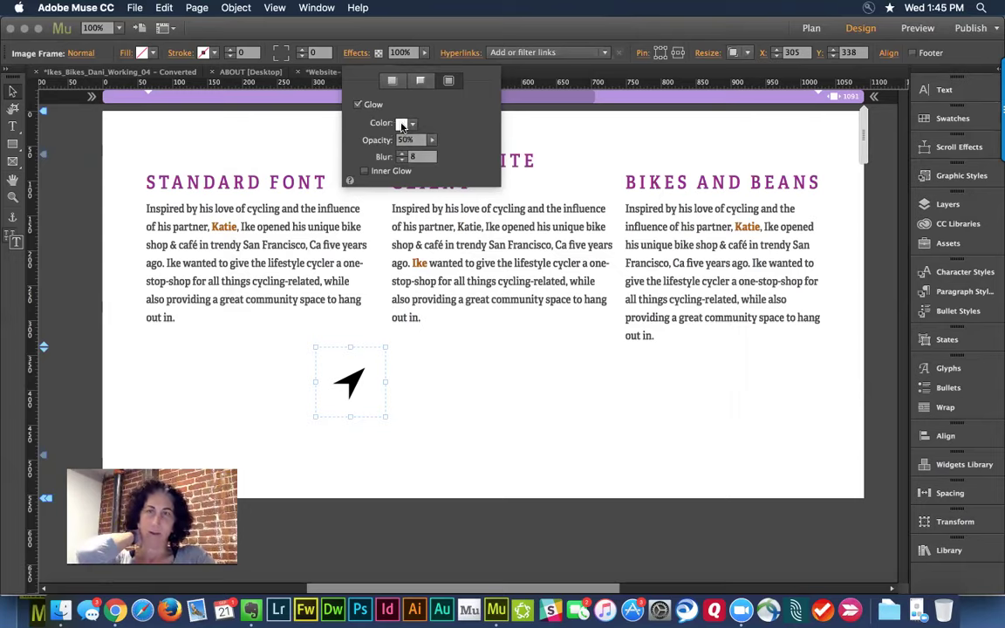
pyautogui.click(404, 123)
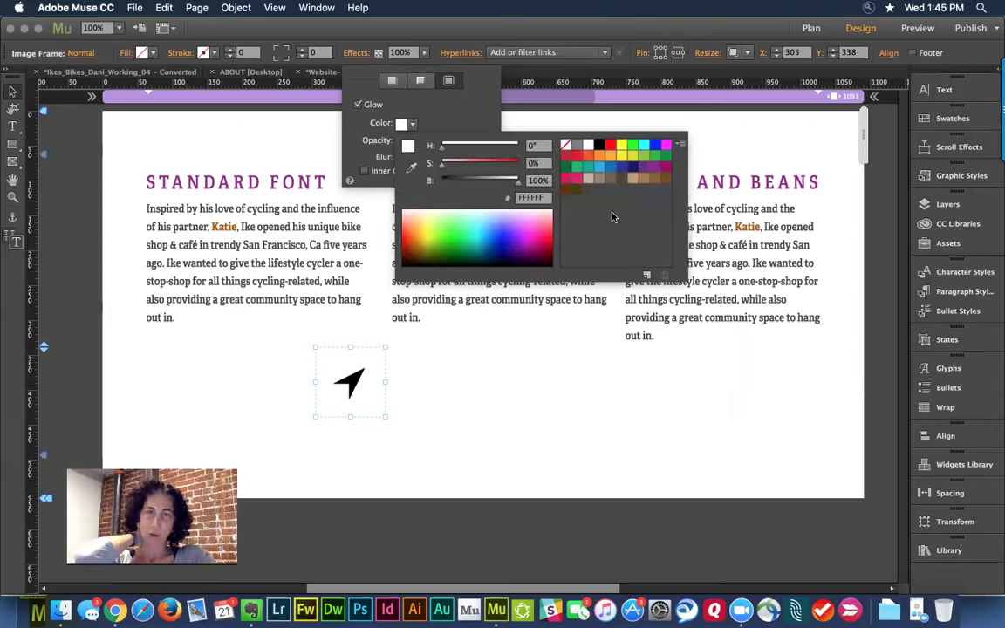
pyautogui.click(666, 169)
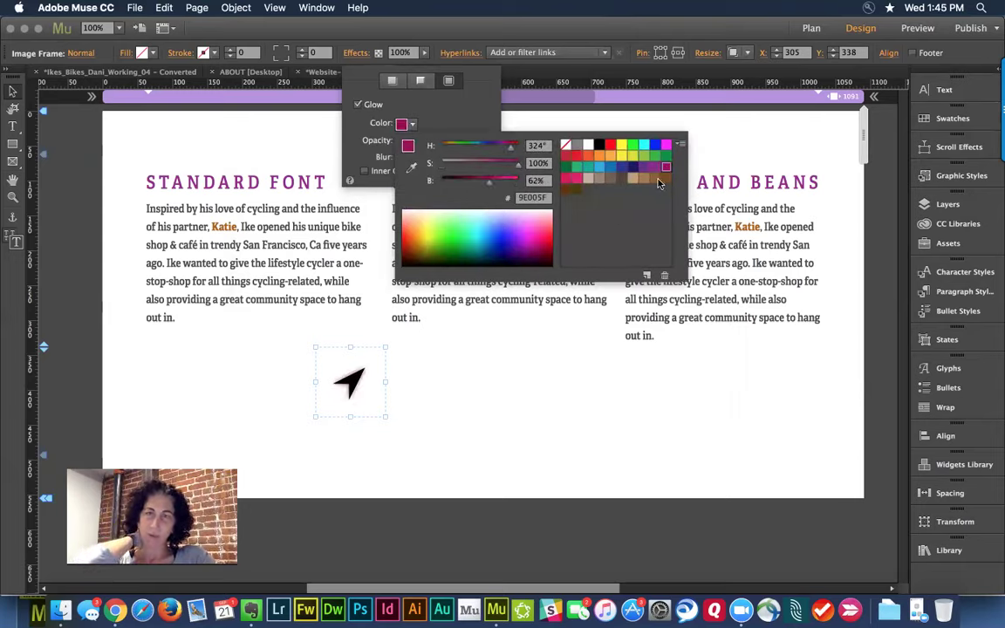
pyautogui.click(453, 128)
# Set the arrow icon's glow opacity to 100% and its blur to 250
pyautogui.click(414, 139)
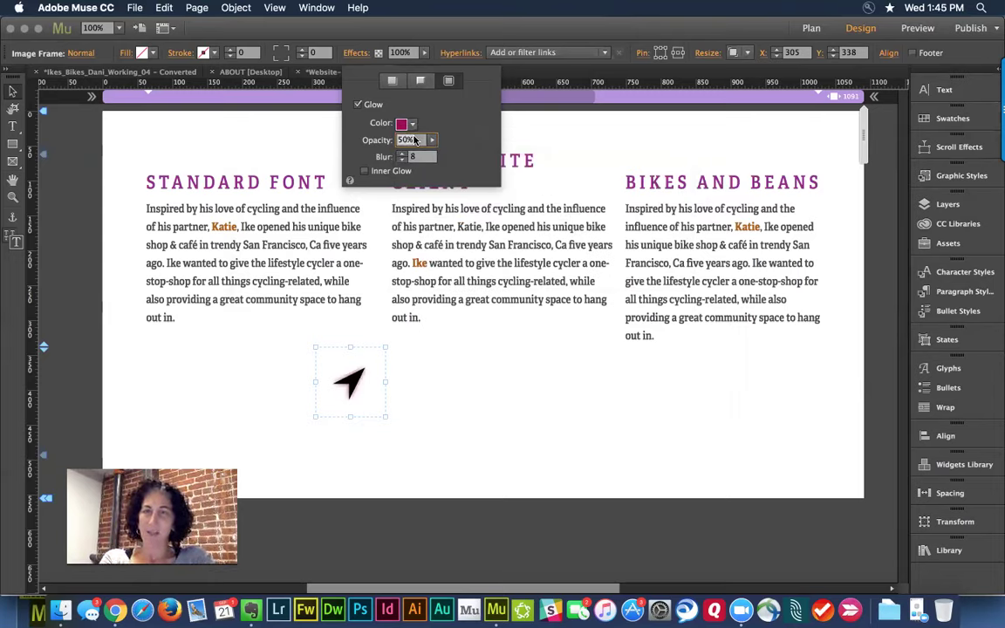
pyautogui.write('100')
pyautogui.press('Tab')
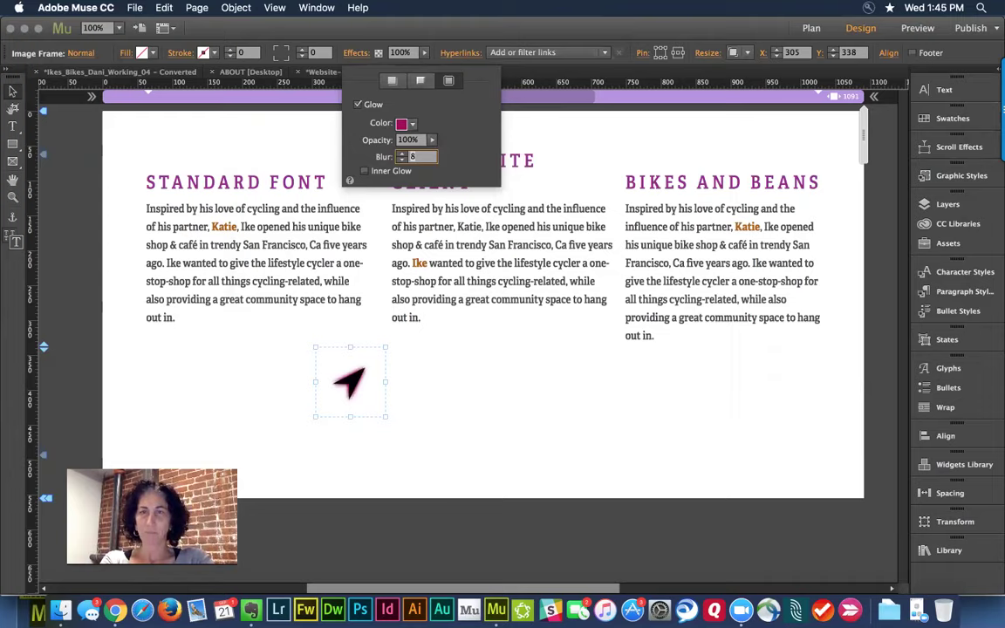
pyautogui.write('250')
pyautogui.press('Return')
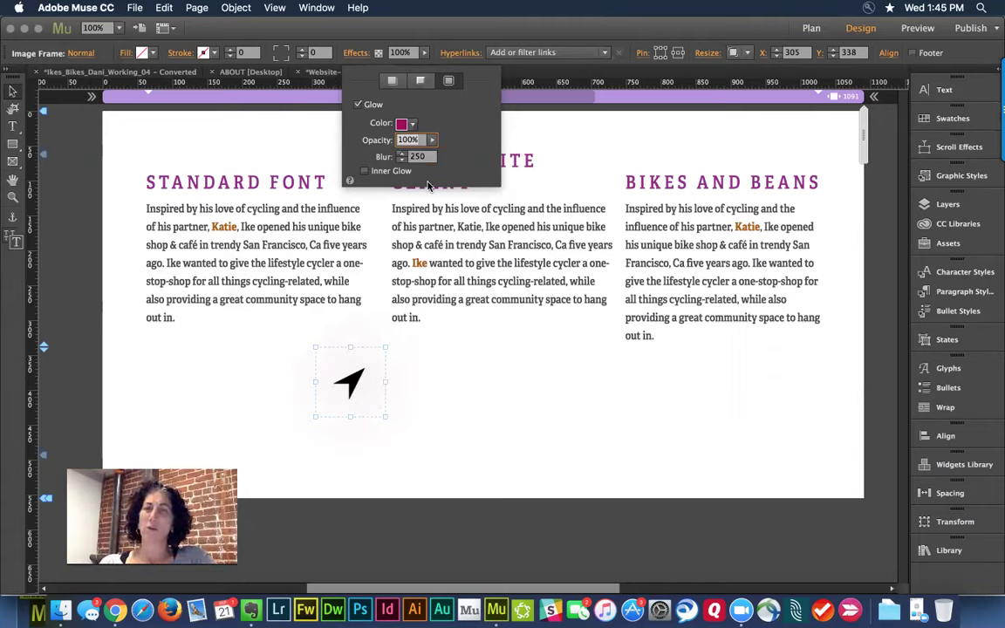
# Make the arrow's glow an inner glow and change its color to the purple swatch 942890
pyautogui.click(365, 171)
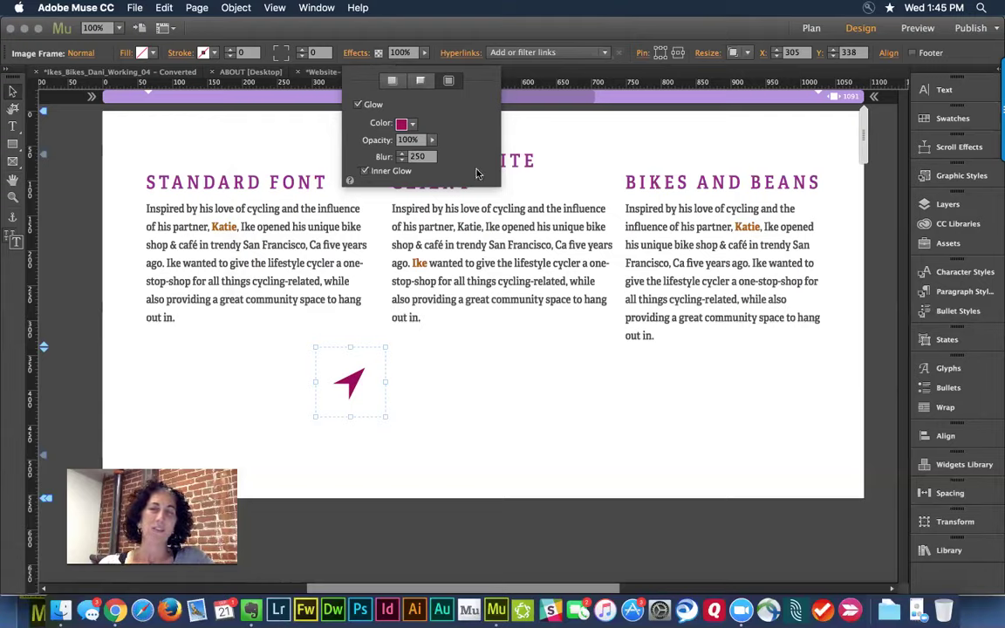
pyautogui.click(403, 124)
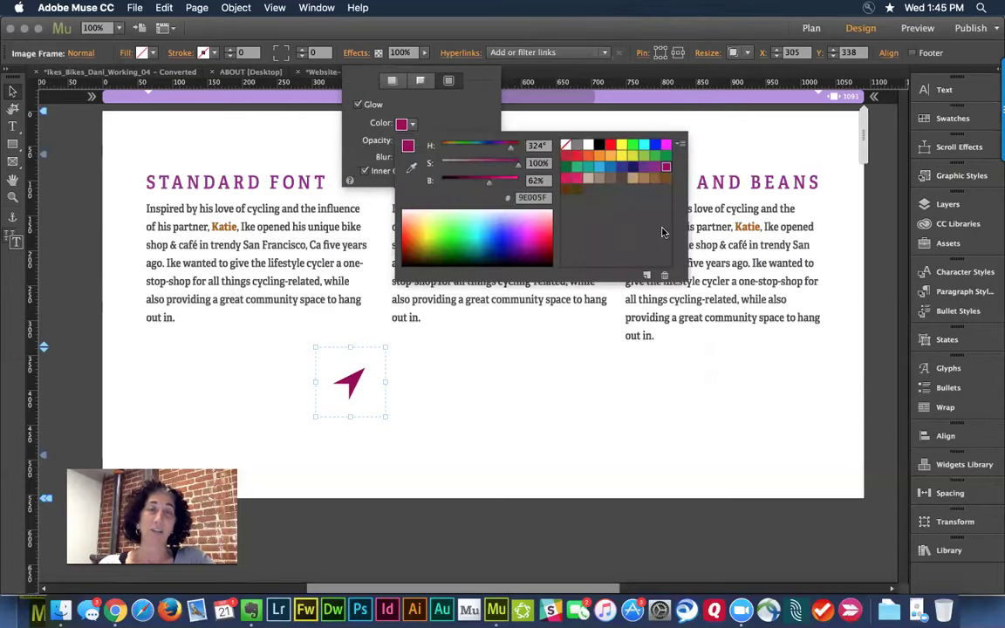
pyautogui.click(645, 169)
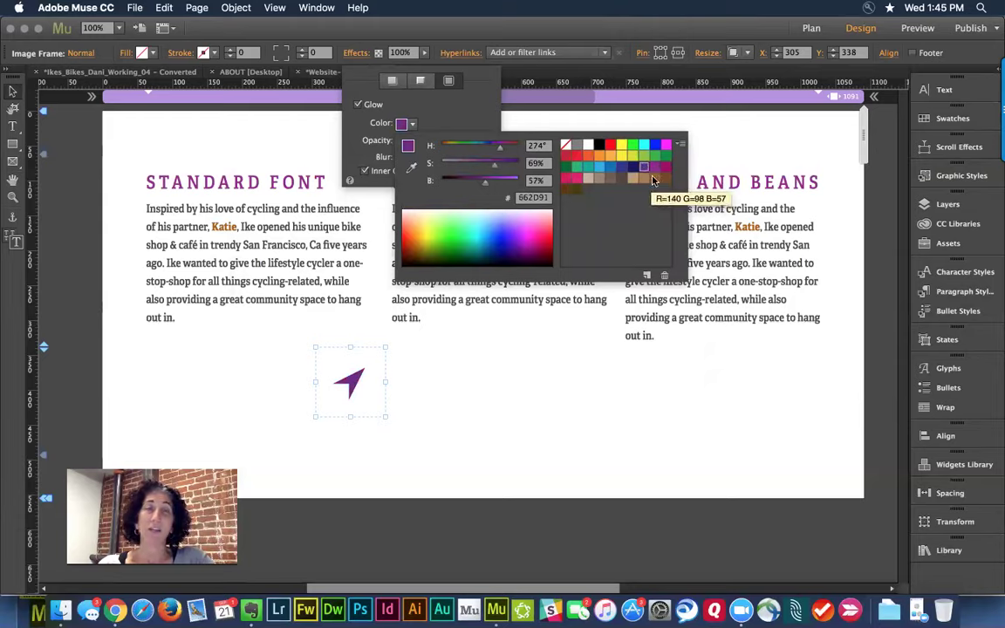
pyautogui.click(666, 168)
pyautogui.click(655, 167)
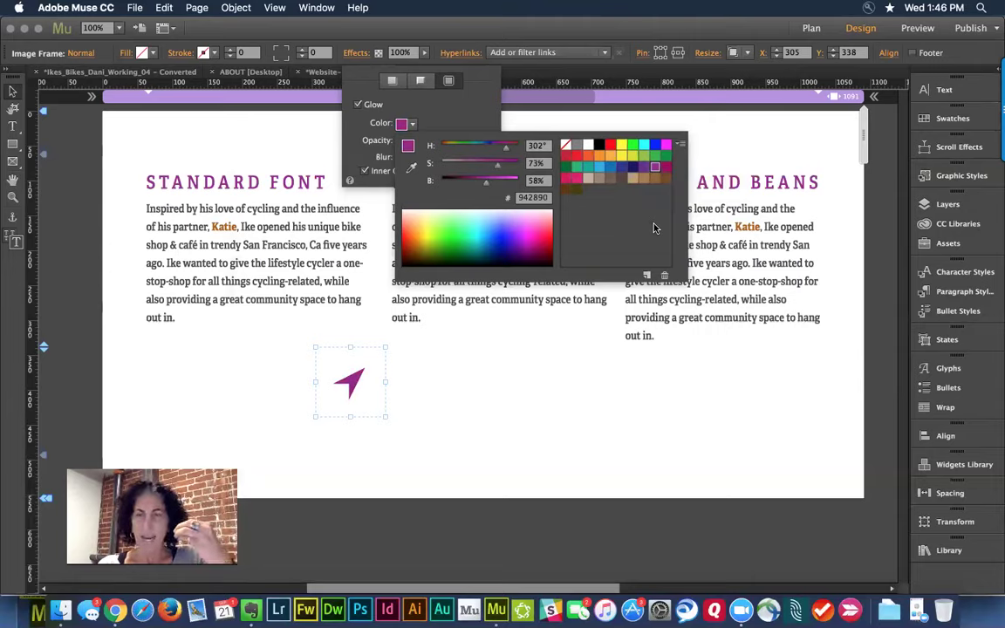
pyautogui.click(699, 124)
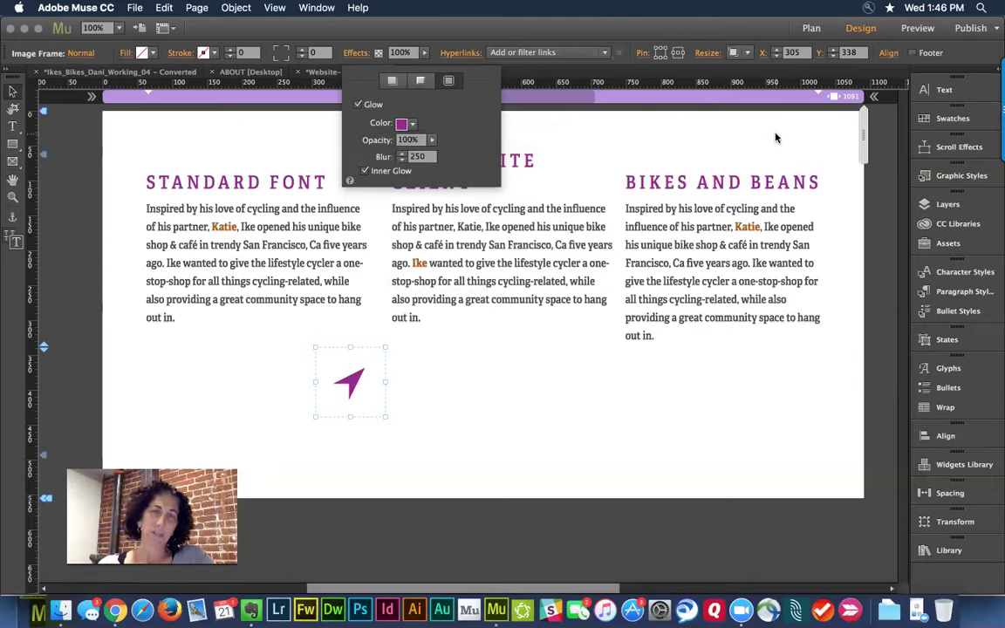
pyautogui.click(550, 331)
pyautogui.click(550, 331)
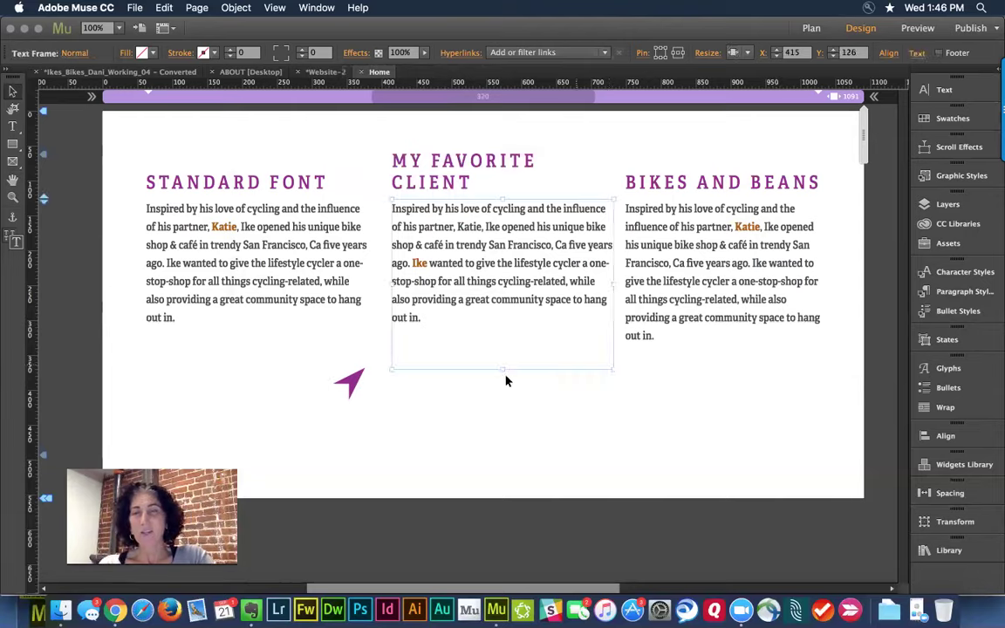
# Move the arrow icon beneath the Standard Font paragraph and shorten that column's text frame to end just below its text
pyautogui.moveTo(359, 390); pyautogui.dragTo(189, 395)
pyautogui.click(291, 415)
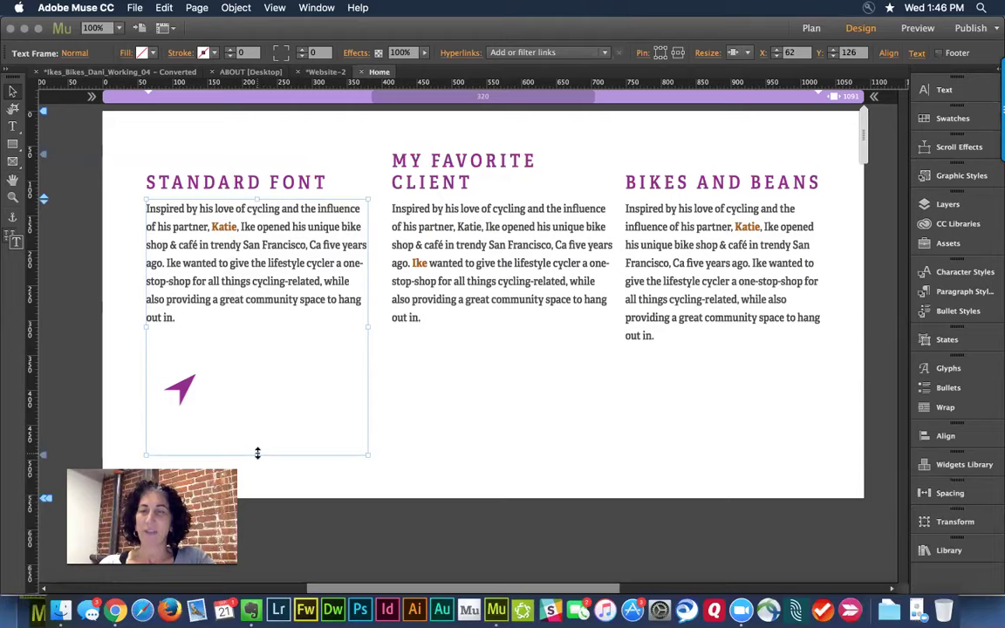
pyautogui.moveTo(255, 455); pyautogui.dragTo(254, 358)
pyautogui.click(244, 399)
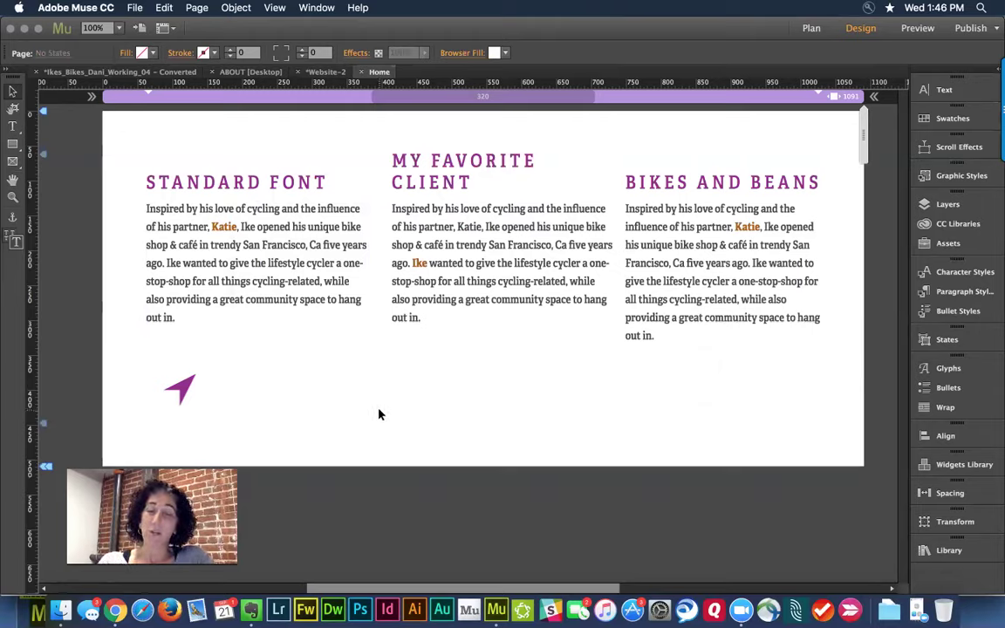
# Start placing an image file and search the Dropbox folder for "ico"
pyautogui.press('super+d')
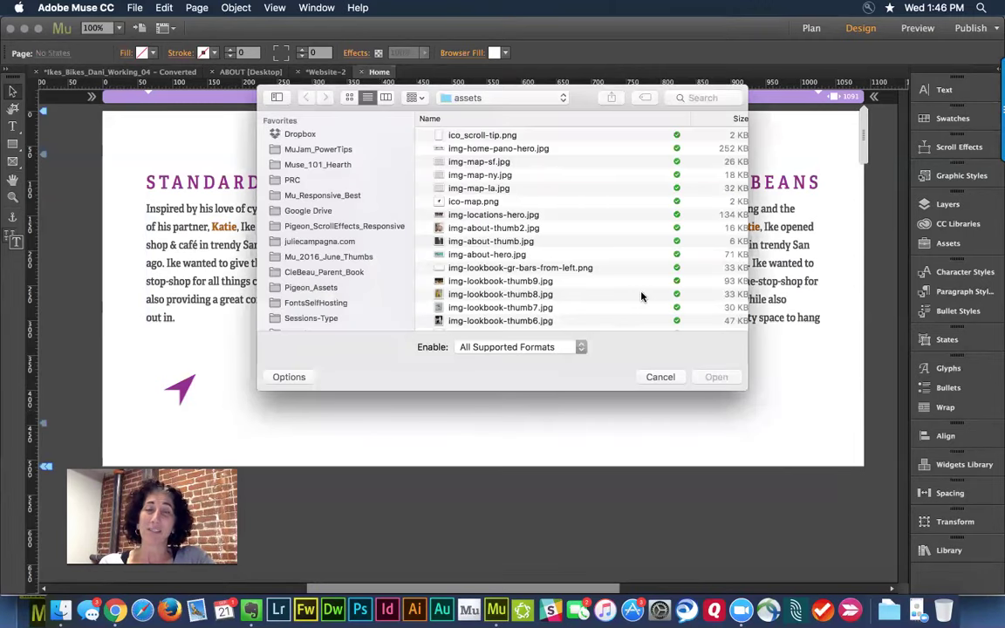
pyautogui.click(702, 97)
pyautogui.click(316, 134)
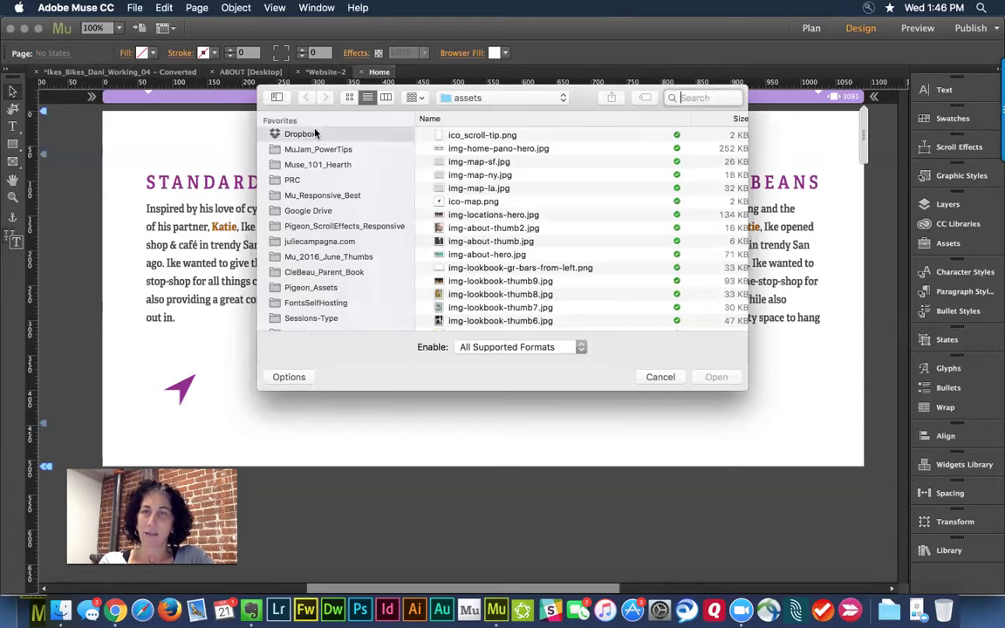
pyautogui.click(700, 98)
pyautogui.write('ico')
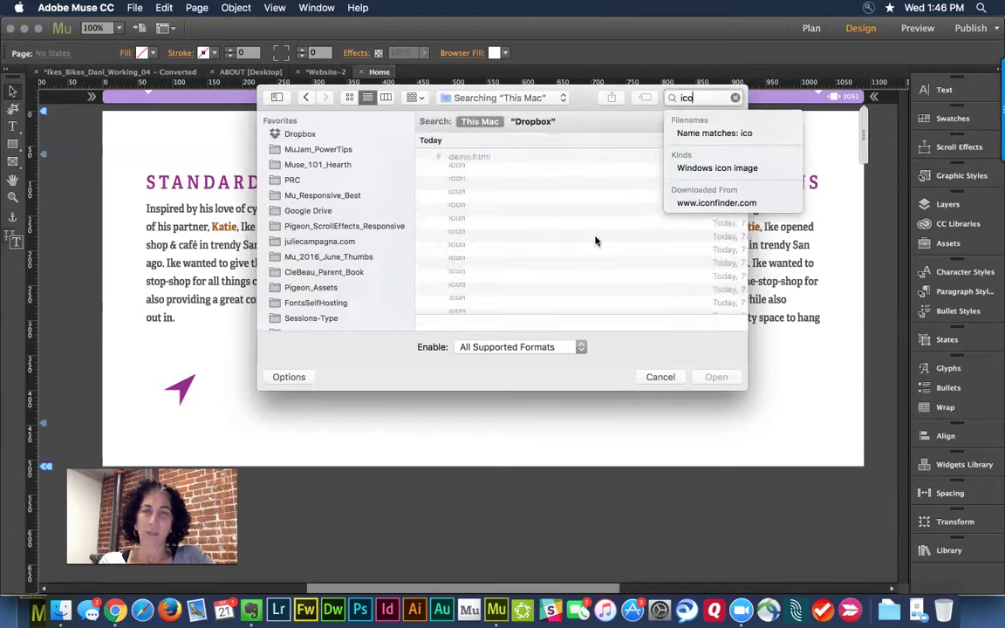
pyautogui.click(533, 122)
# Find and preview icon_bird.ai among the search results, then place it on the page beneath the text columns
pyautogui.scroll(-10, 587, 253)
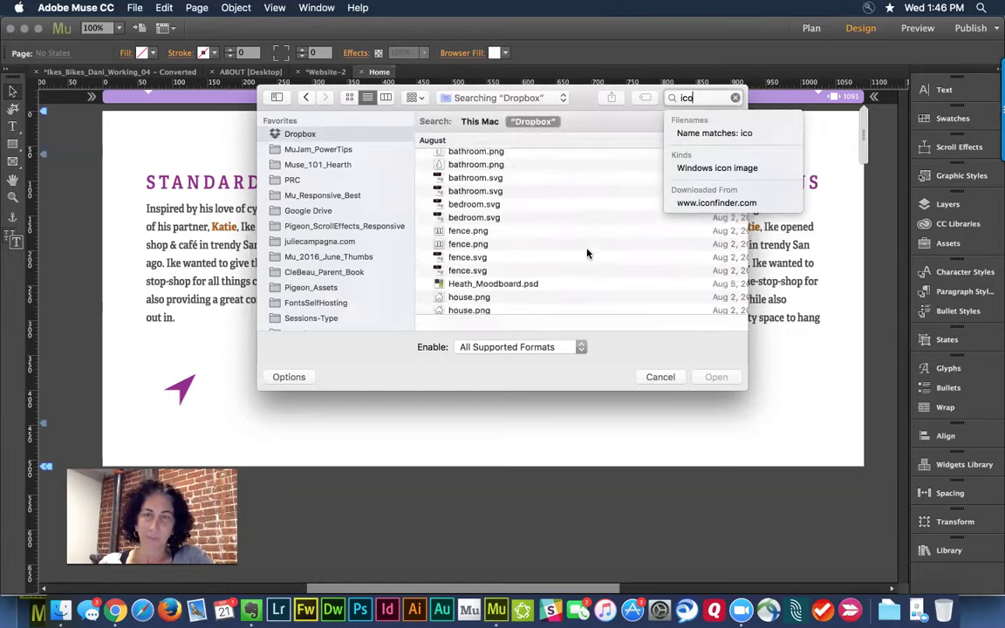
pyautogui.scroll(-1, 587, 253)
pyautogui.scroll(-10, 587, 253)
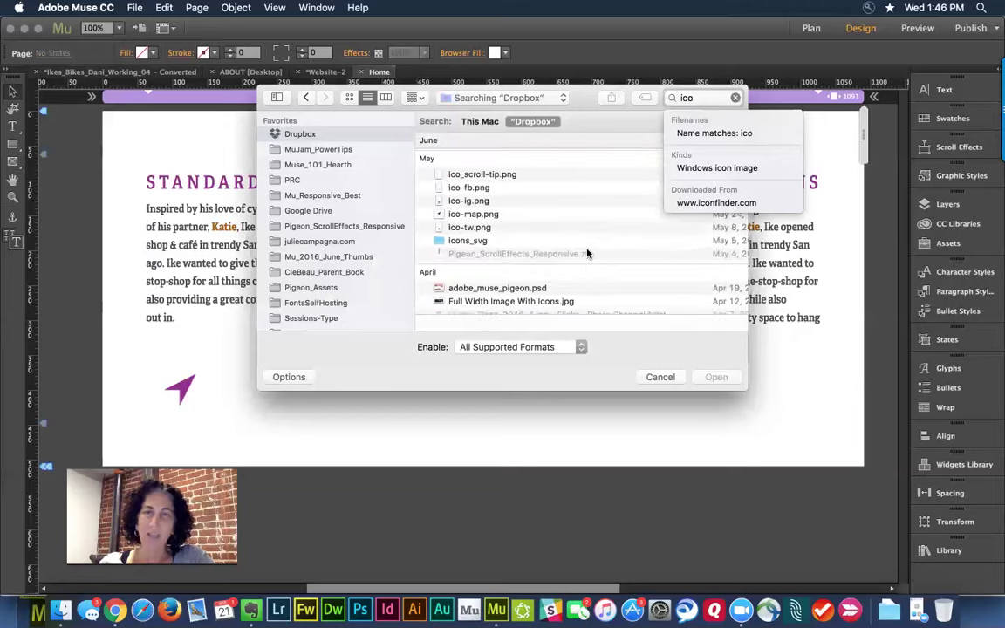
pyautogui.scroll(-2, 587, 253)
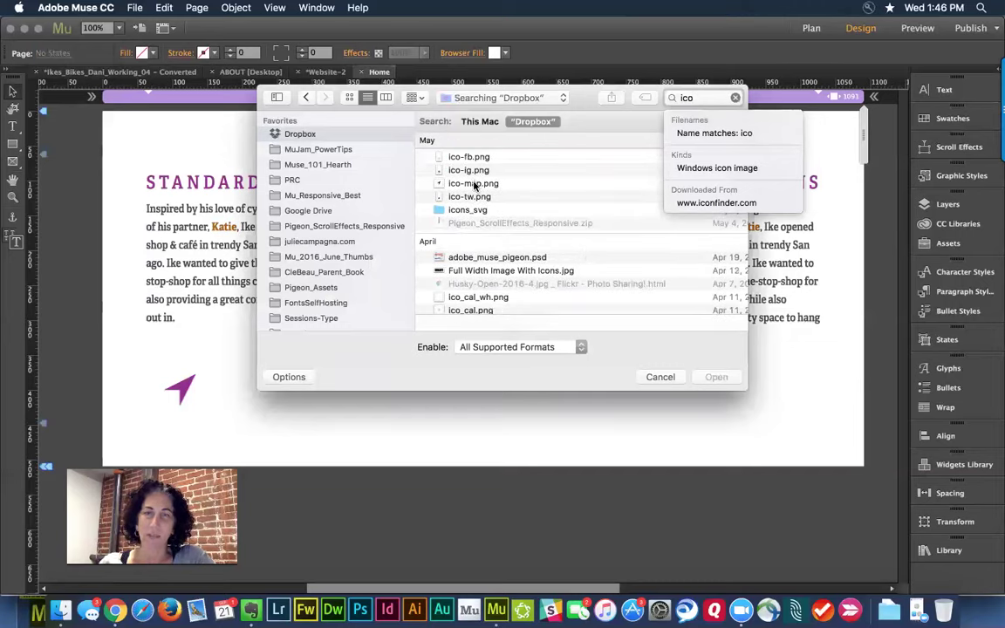
pyautogui.scroll(-5, 602, 249)
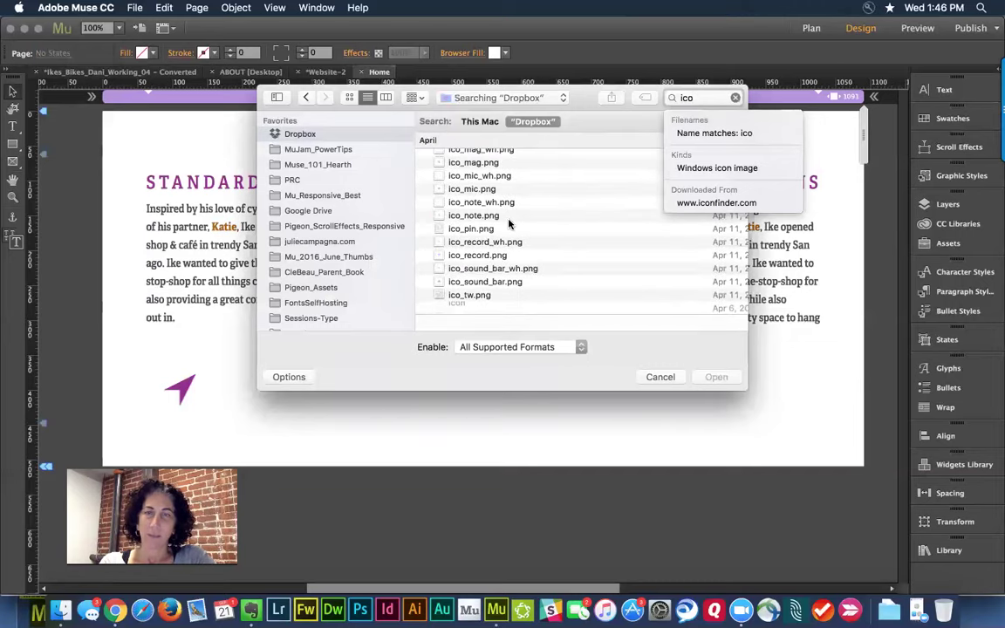
pyautogui.scroll(-1, 597, 252)
pyautogui.scroll(-10, 596, 252)
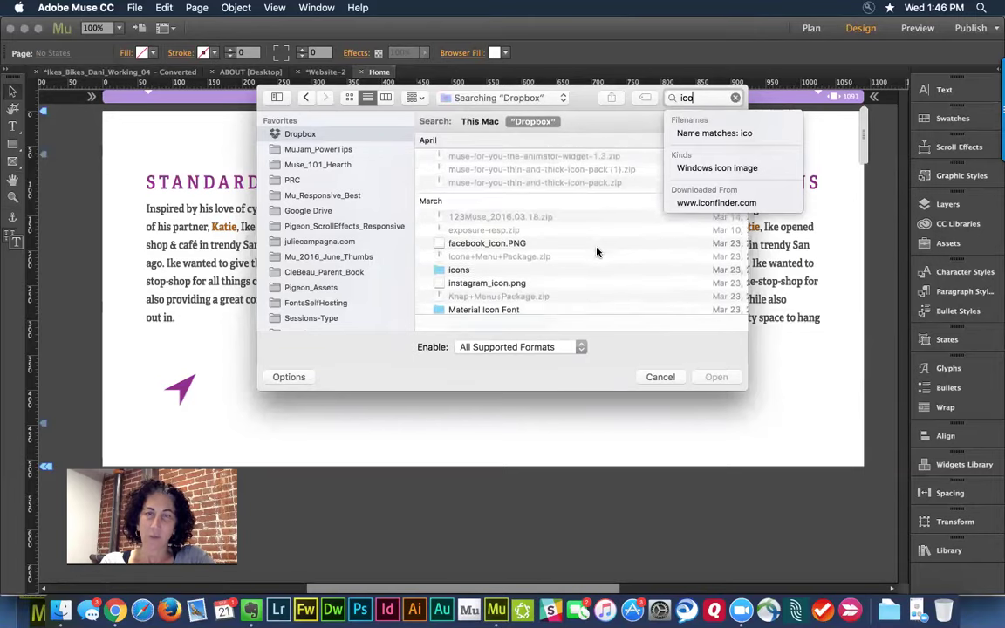
pyautogui.scroll(-10, 597, 252)
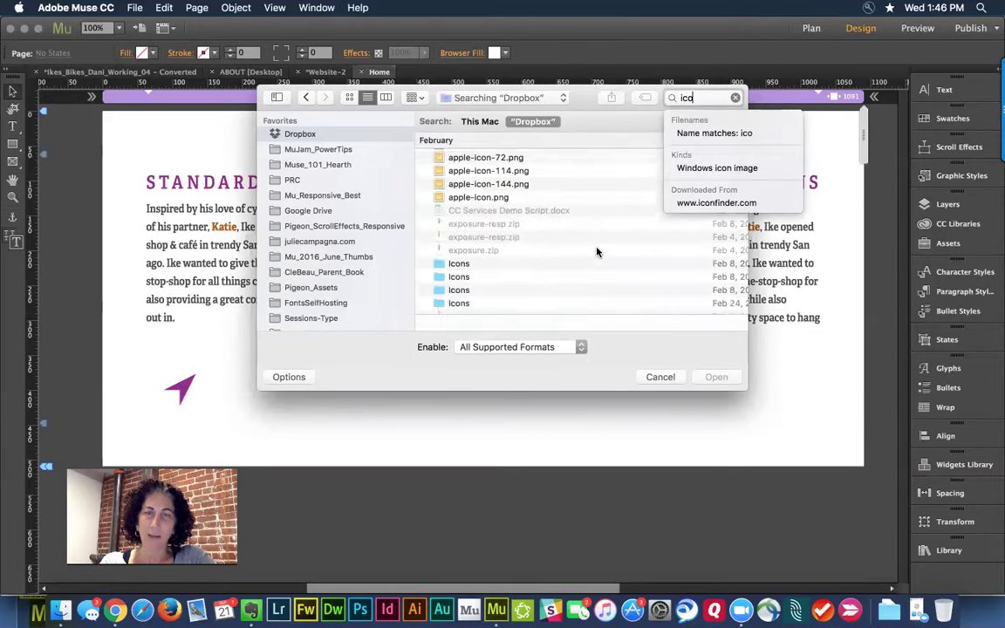
pyautogui.scroll(-5, 596, 252)
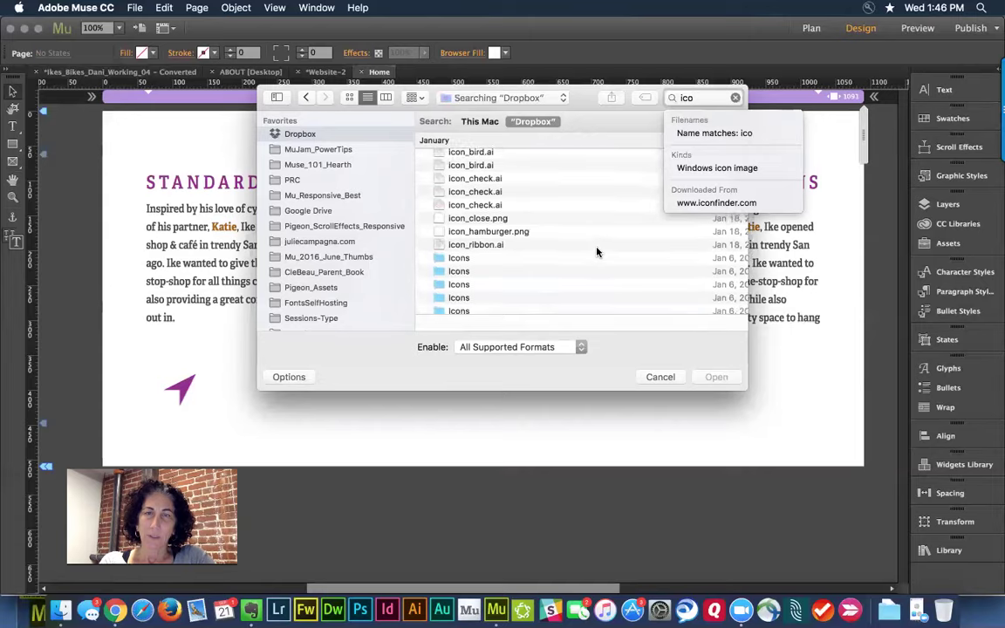
pyautogui.scroll(3, 597, 253)
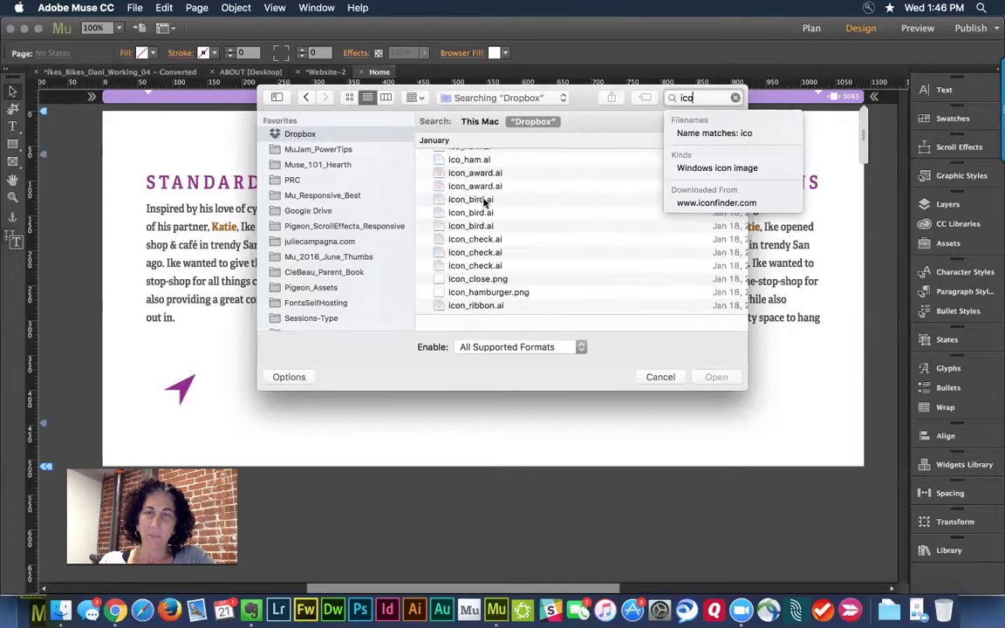
pyautogui.click(485, 201)
pyautogui.press('space')
pyautogui.press('space')
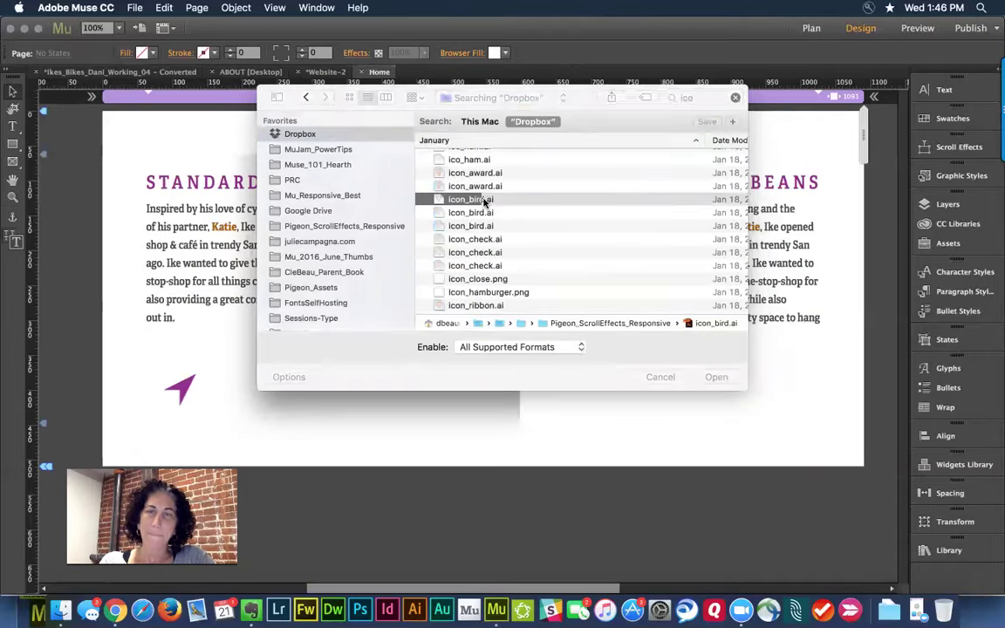
pyautogui.doubleClick(485, 202)
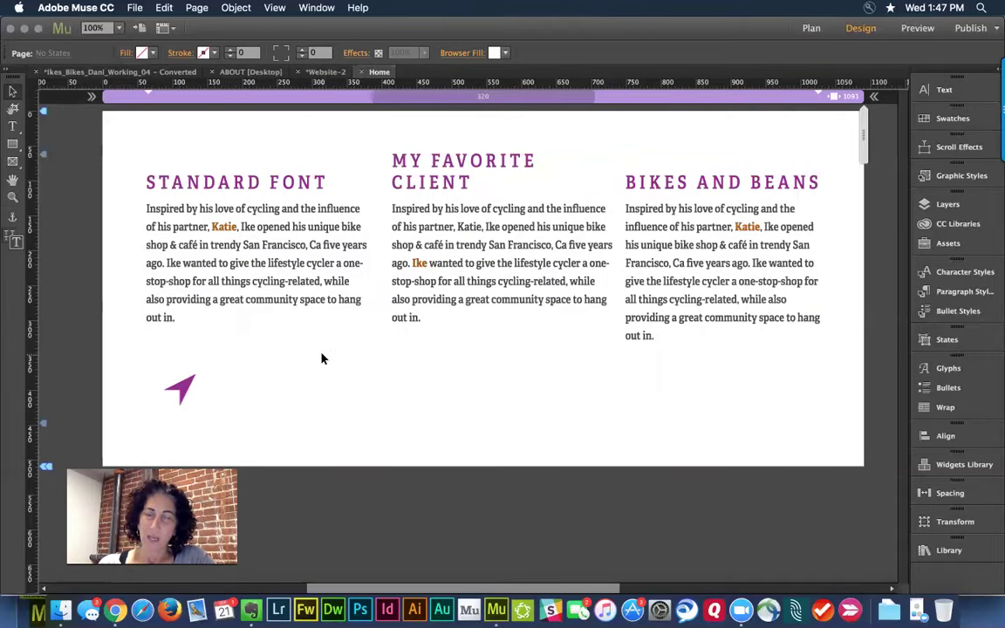
pyautogui.moveTo(321, 354)
pyautogui.mouseDown()
pyautogui.moveTo(412, 408)
pyautogui.moveTo(460, 452)
pyautogui.moveTo(515, 476)
pyautogui.moveTo(564, 462)
pyautogui.moveTo(571, 486)
pyautogui.moveTo(524, 458)
pyautogui.mouseUp()
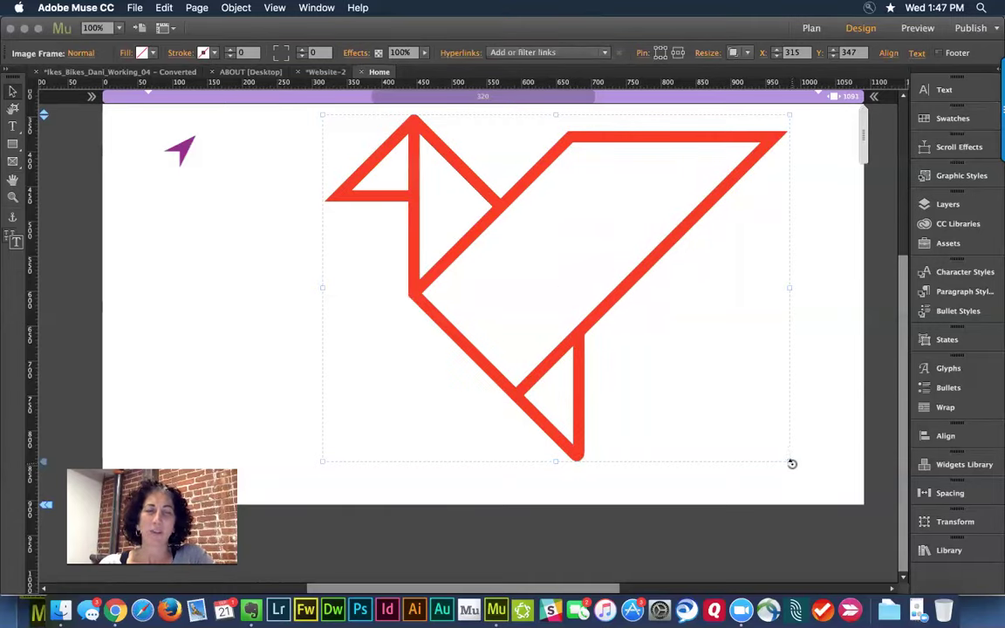
# Scale the bird image down to about a third of its size and move it next to the arrow icon
pyautogui.moveTo(787, 462); pyautogui.dragTo(432, 225)
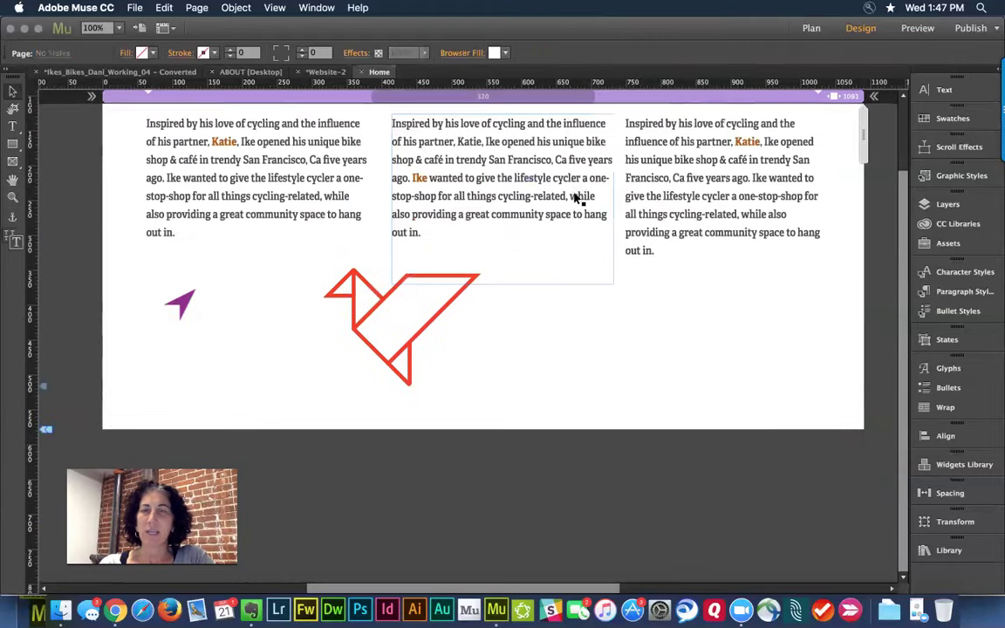
pyautogui.scroll(1, 575, 199)
pyautogui.moveTo(385, 337); pyautogui.dragTo(306, 340)
pyautogui.click(442, 375)
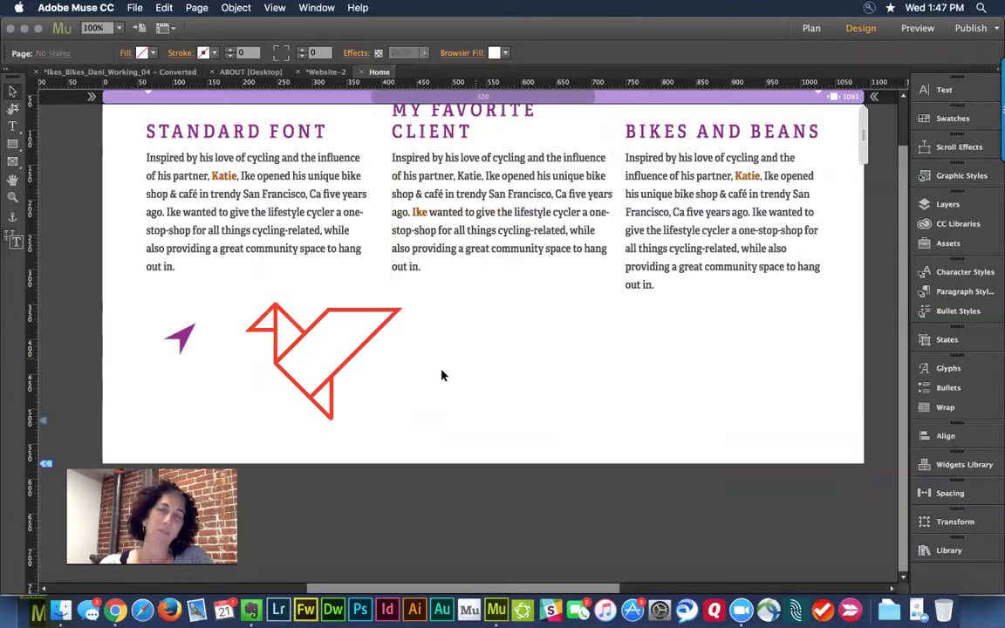
# Inspect the hex value of the arrow's purple glow color in its Swatch Options, leaving the swatch unedited
pyautogui.click(177, 337)
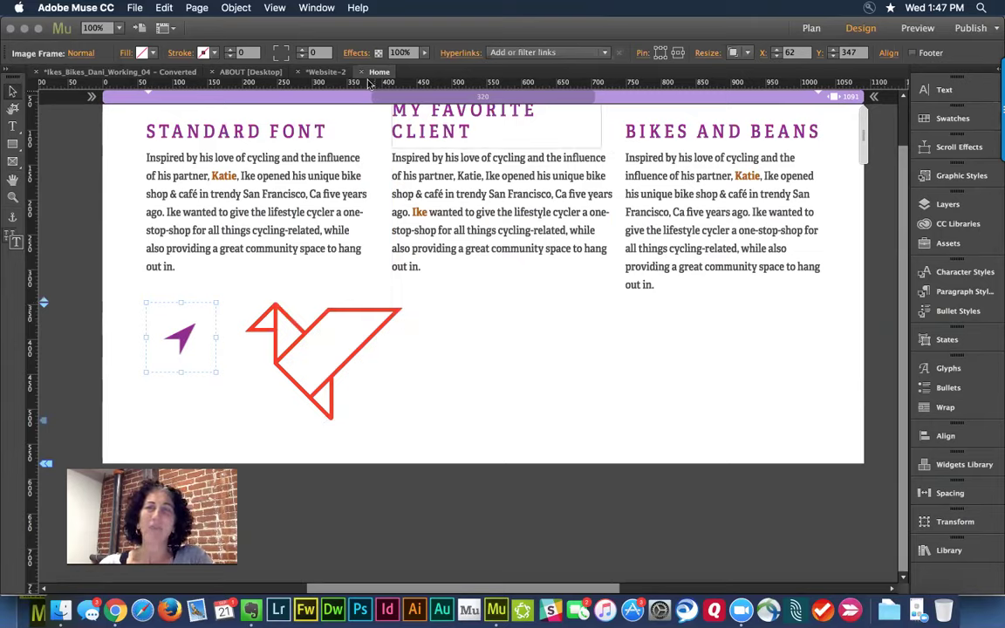
pyautogui.click(378, 52)
pyautogui.click(448, 81)
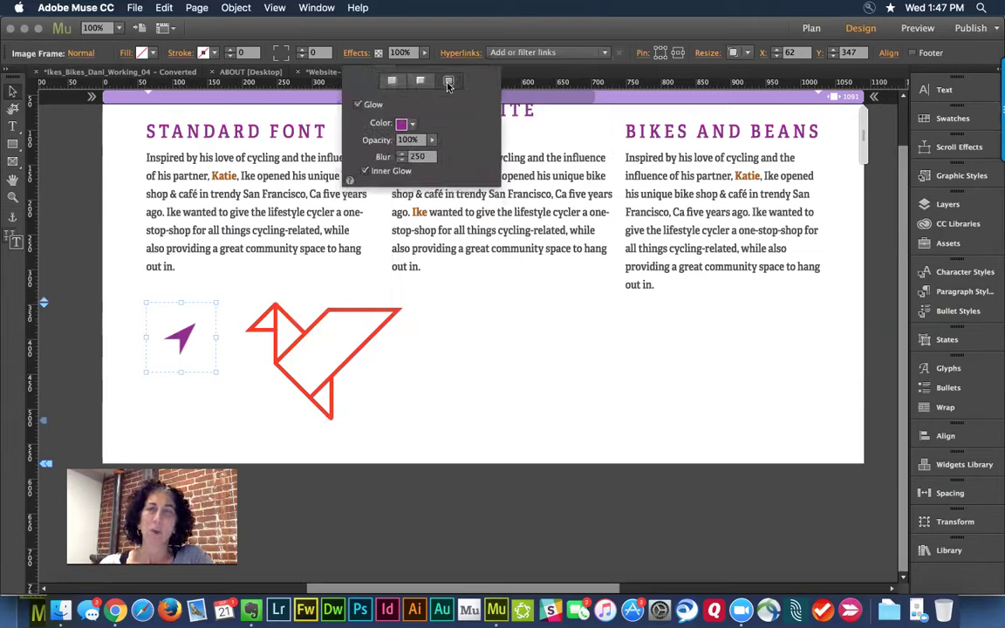
pyautogui.click(403, 126)
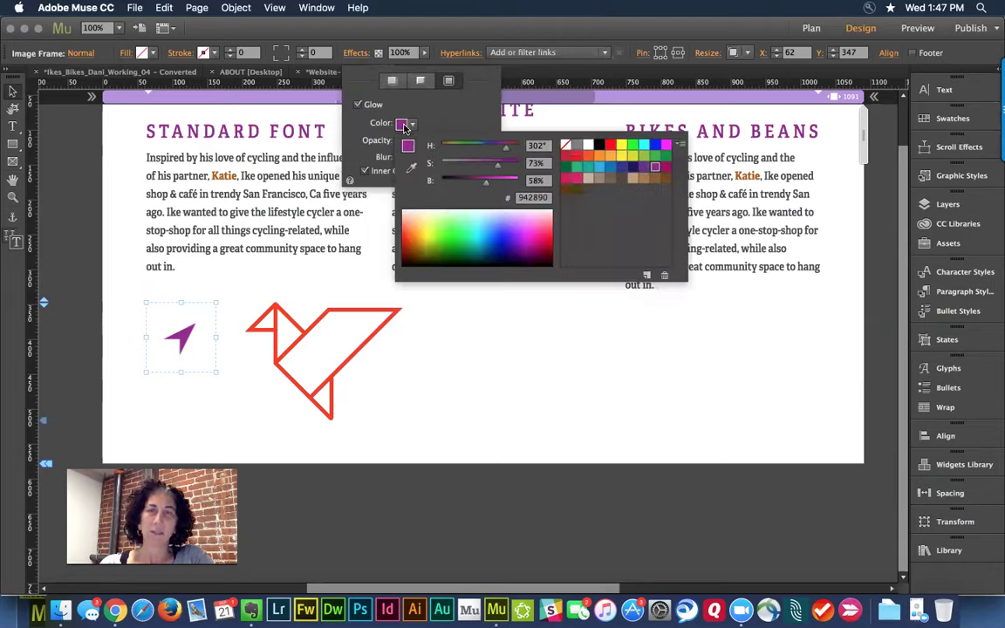
pyautogui.rightClick(655, 168)
pyautogui.press('Escape')
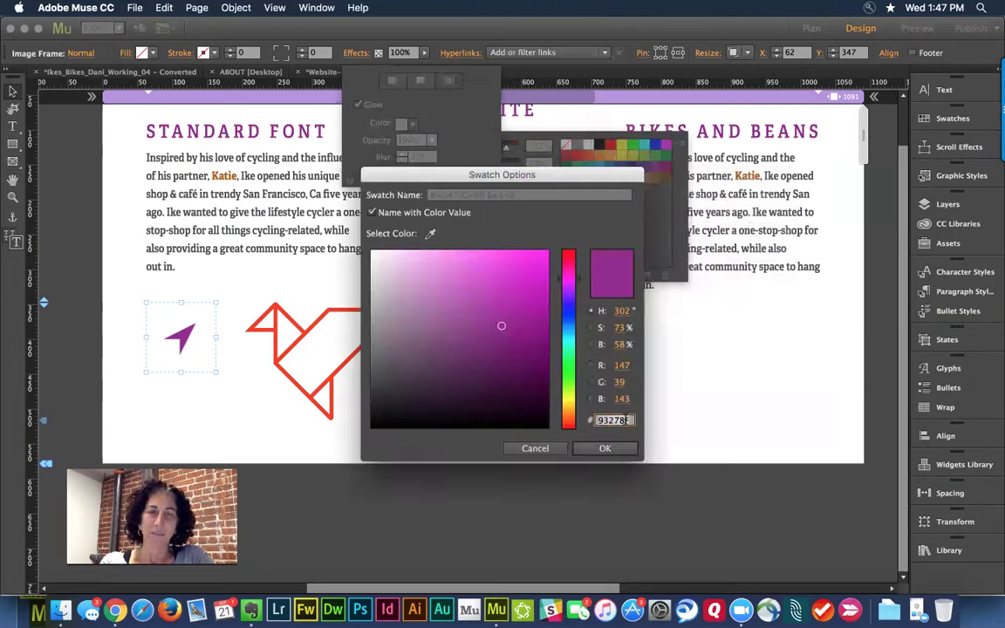
pyautogui.click(534, 448)
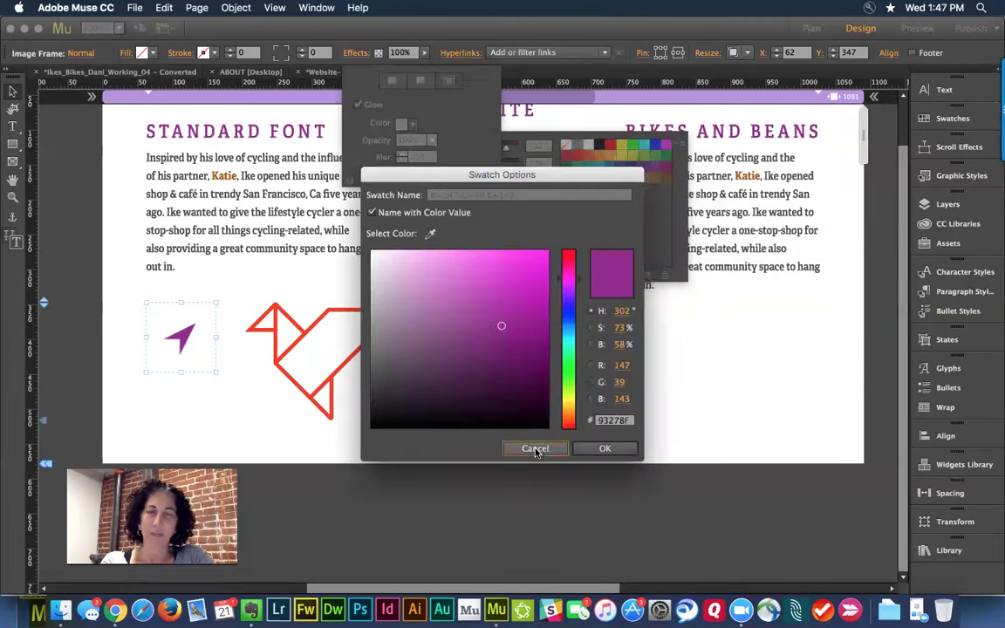
# Dismiss the glow color settings, display the page's assets and open icon_bird.ai for editing in Illustrator
pyautogui.click(647, 413)
pyautogui.click(371, 326)
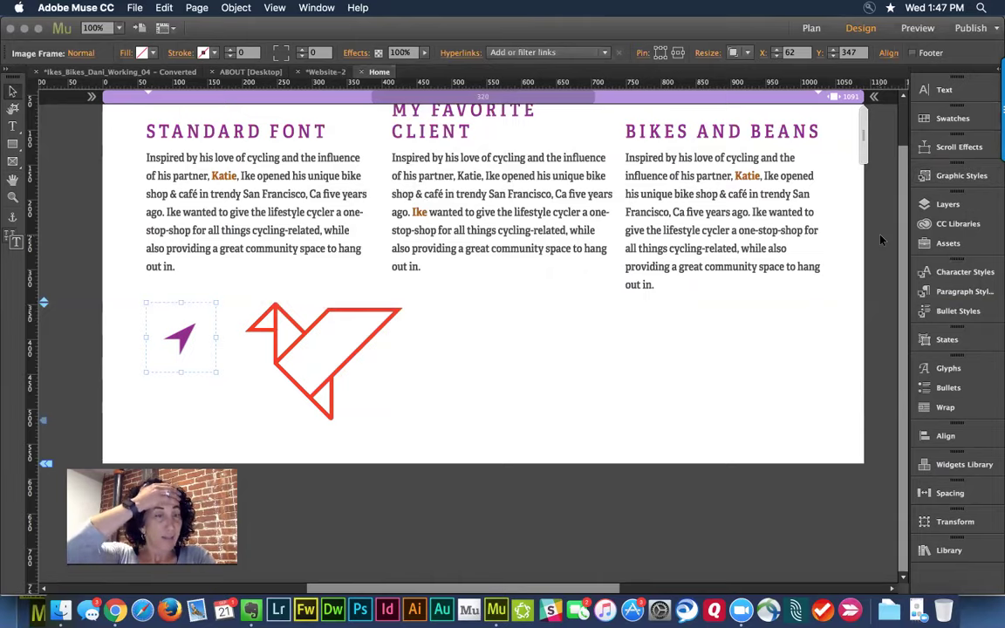
pyautogui.click(316, 8)
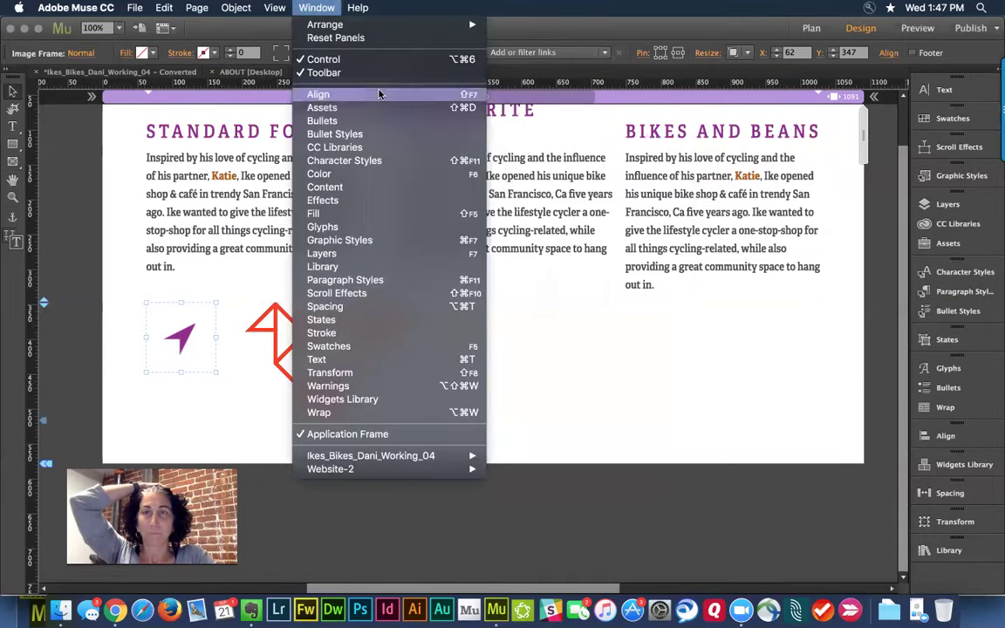
pyautogui.click(341, 106)
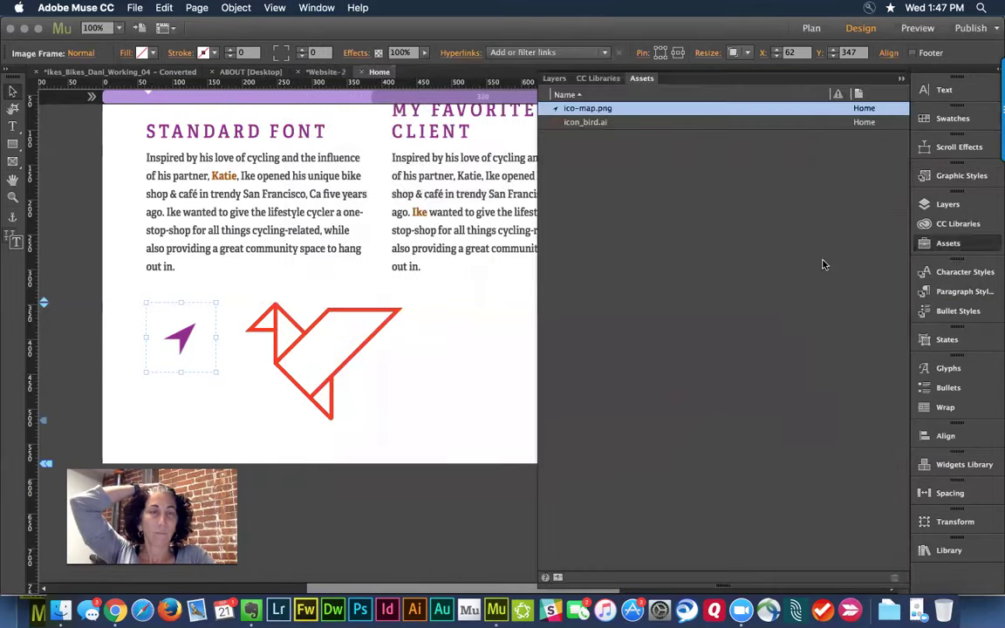
pyautogui.rightClick(614, 127)
pyautogui.click(669, 199)
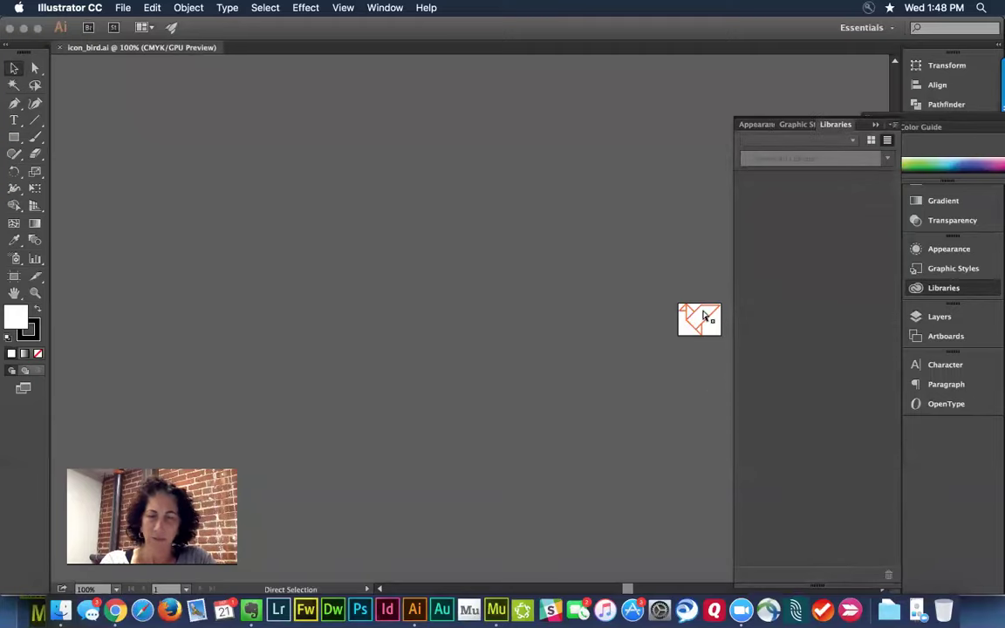
# Set the stroke color of the bird's large wing shape to hex 93278F
pyautogui.press('super+0')
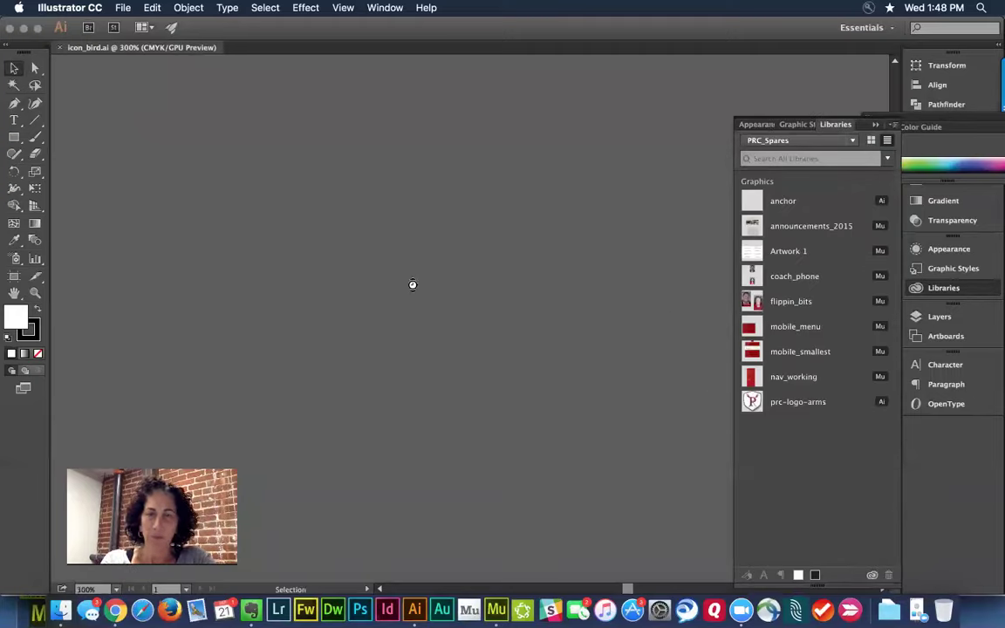
pyautogui.moveTo(218, 287); pyautogui.dragTo(159, 271)
pyautogui.moveTo(563, 272); pyautogui.dragTo(391, 263)
pyautogui.press('super+equal')
pyautogui.press('super+equal')
pyautogui.press('super+equal')
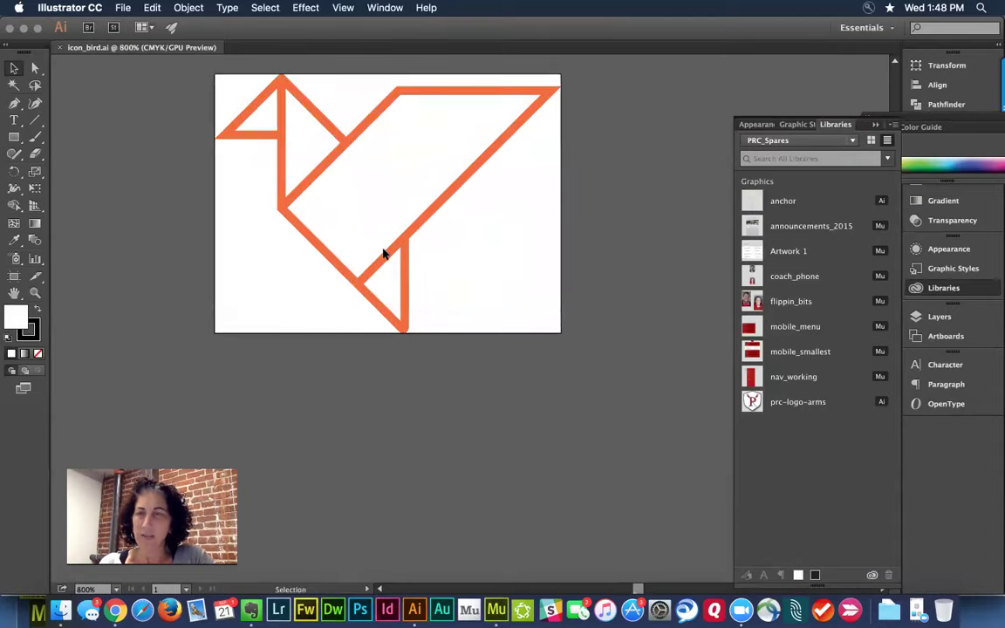
pyautogui.click(387, 256)
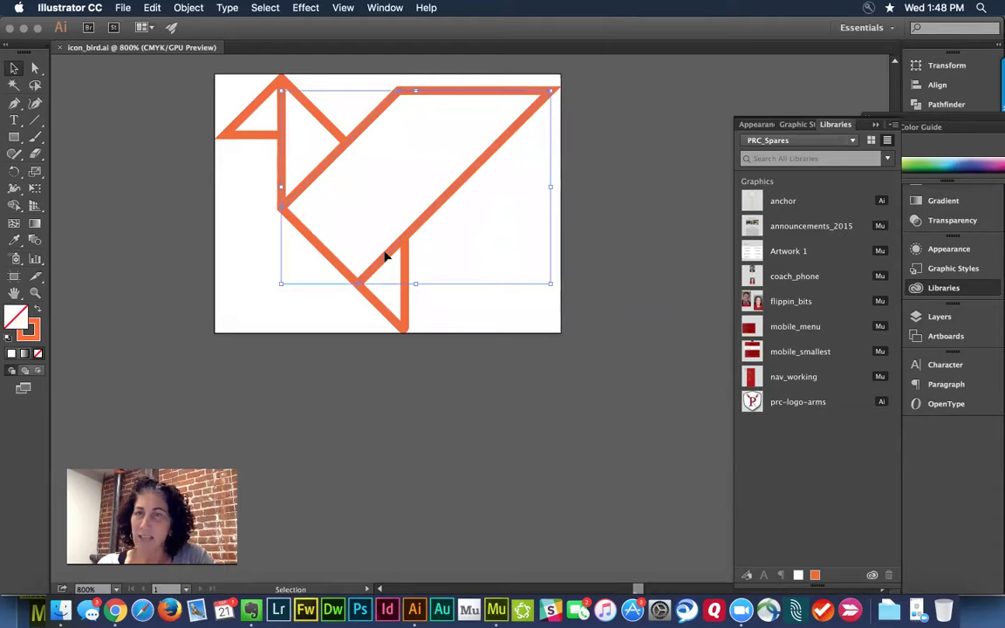
pyautogui.click(34, 341)
pyautogui.doubleClick(34, 342)
pyautogui.write('93278F')
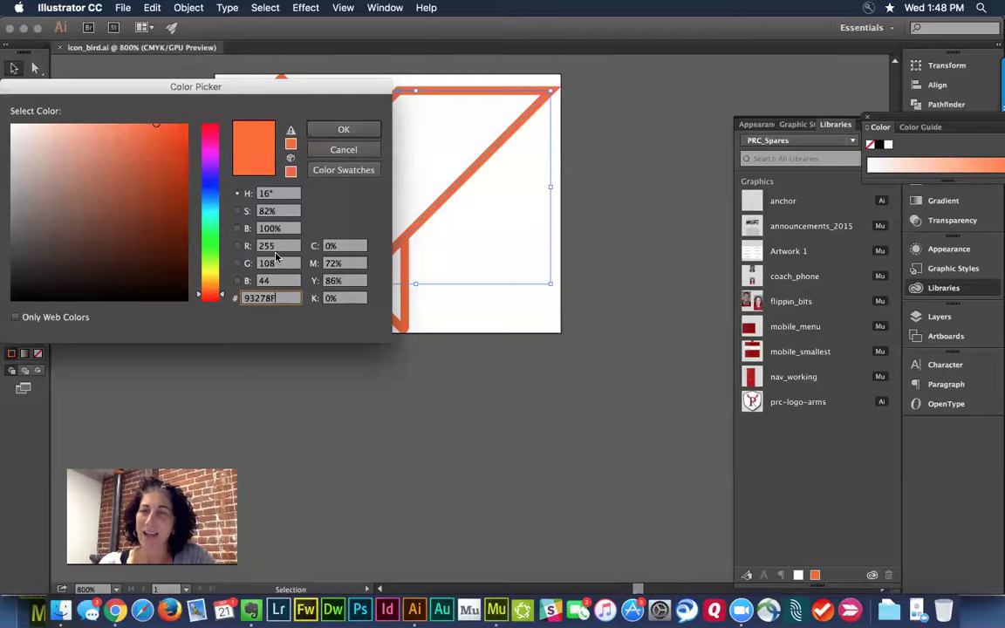
pyautogui.click(334, 129)
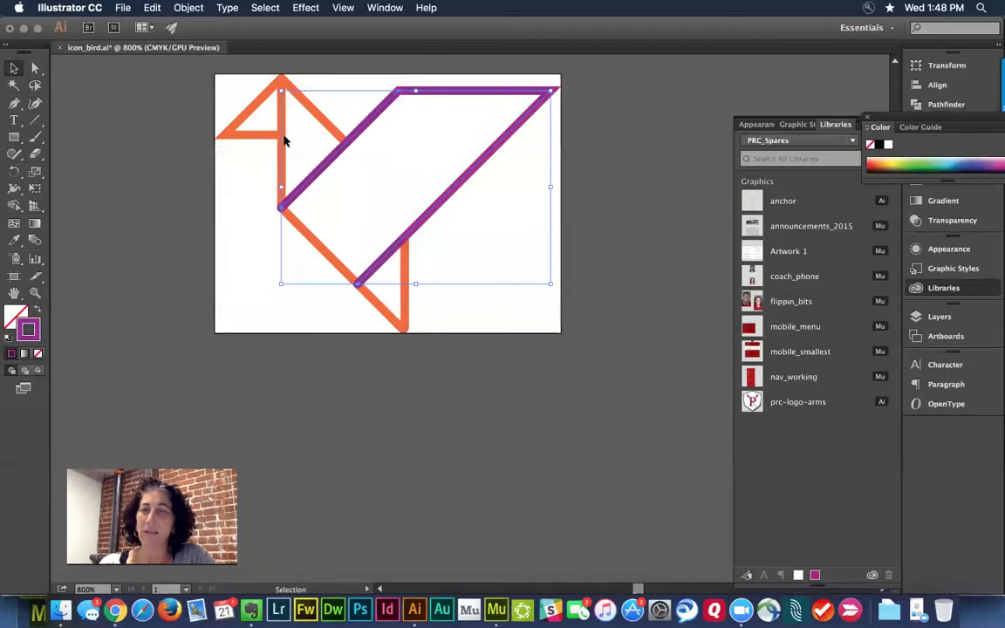
# Recolor the strokes of the bird's head triangle and remaining body outline to hex 93278F
pyautogui.click(285, 136)
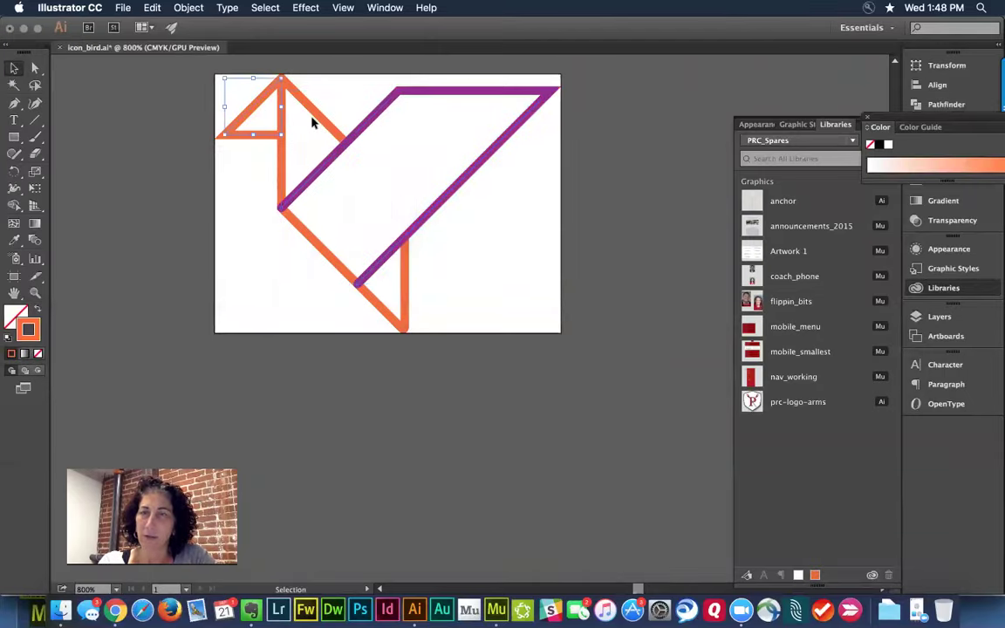
pyautogui.keyDown('shift'); pyautogui.click(321, 123); pyautogui.keyUp('shift')
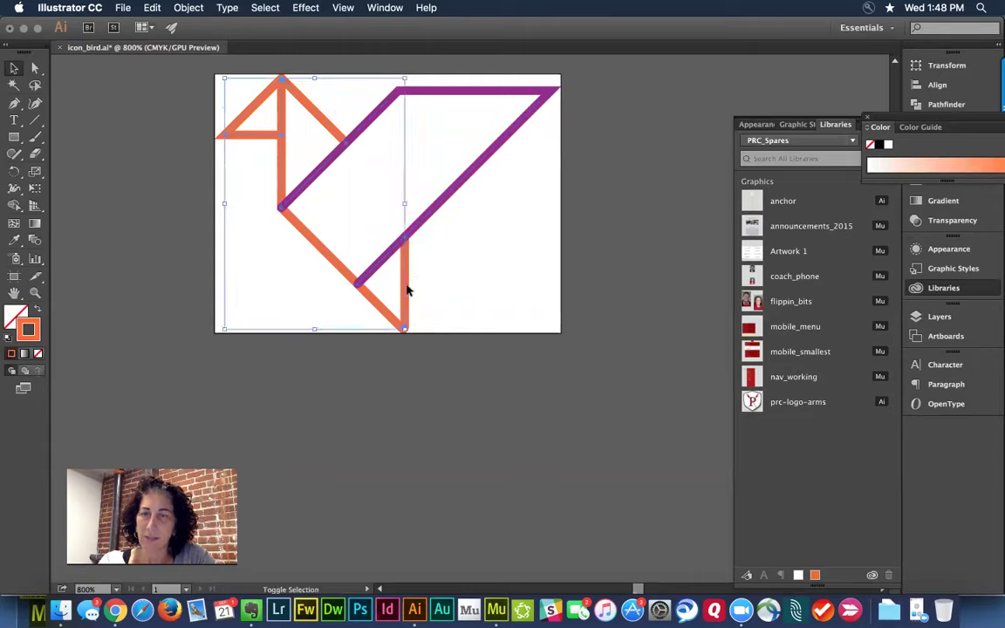
pyautogui.doubleClick(28, 328)
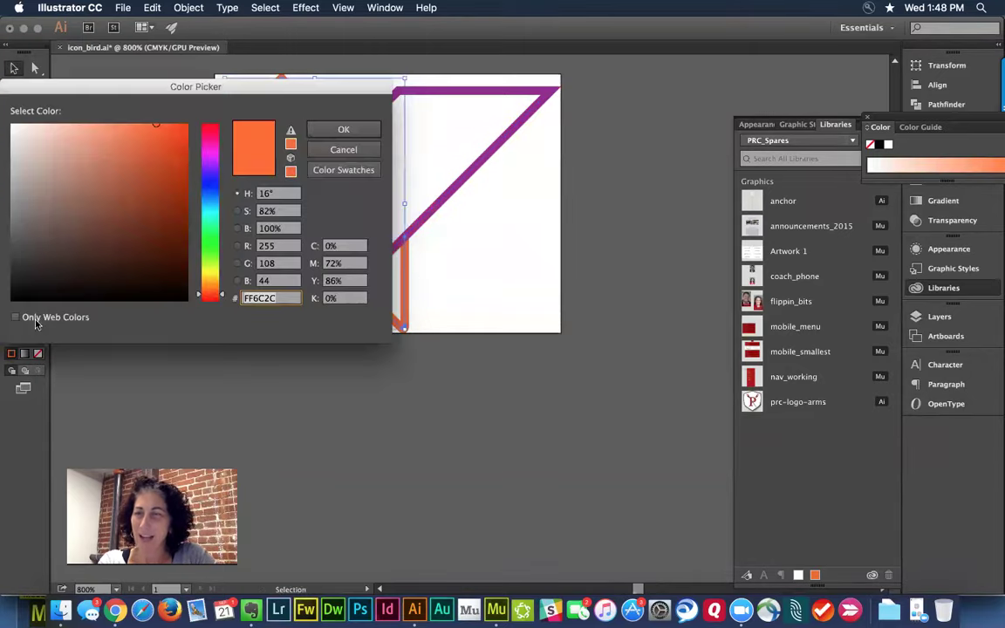
pyautogui.write('93278F')
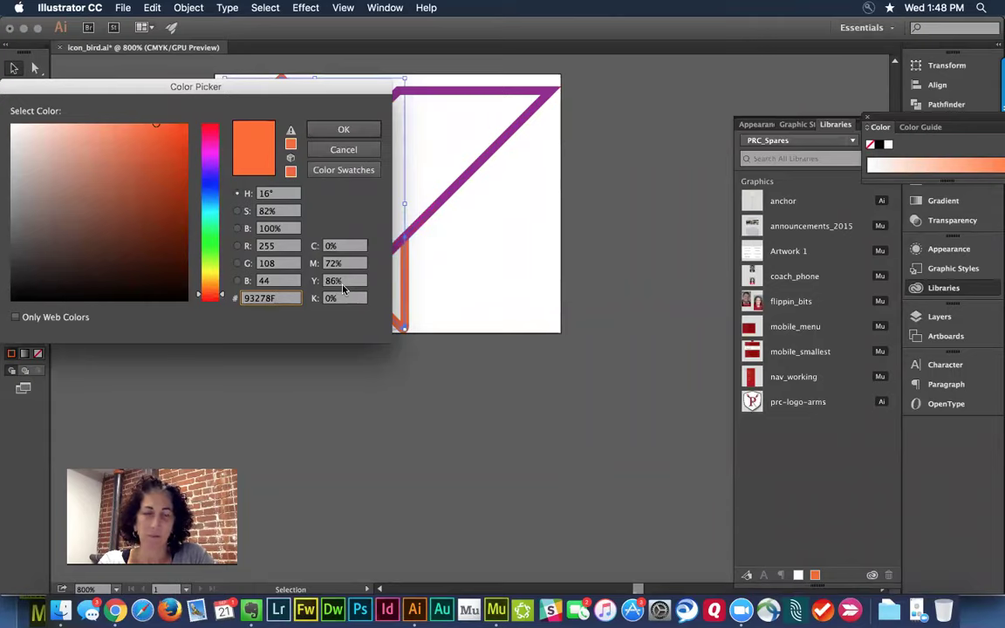
pyautogui.press('Return')
pyautogui.click(491, 296)
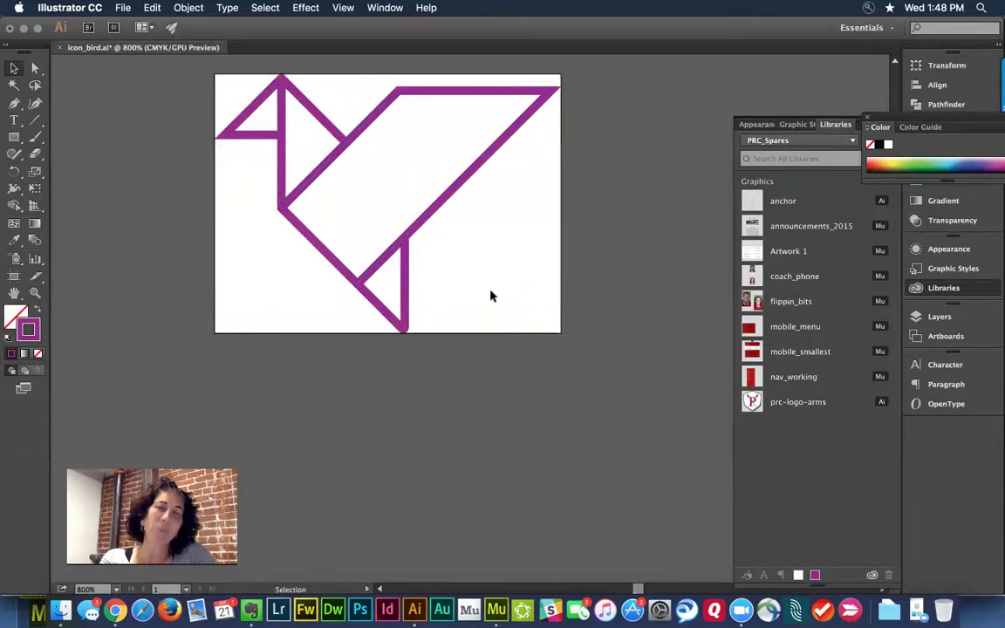
# Save icon_bird.ai and switch back to Adobe Muse
pyautogui.press('a')
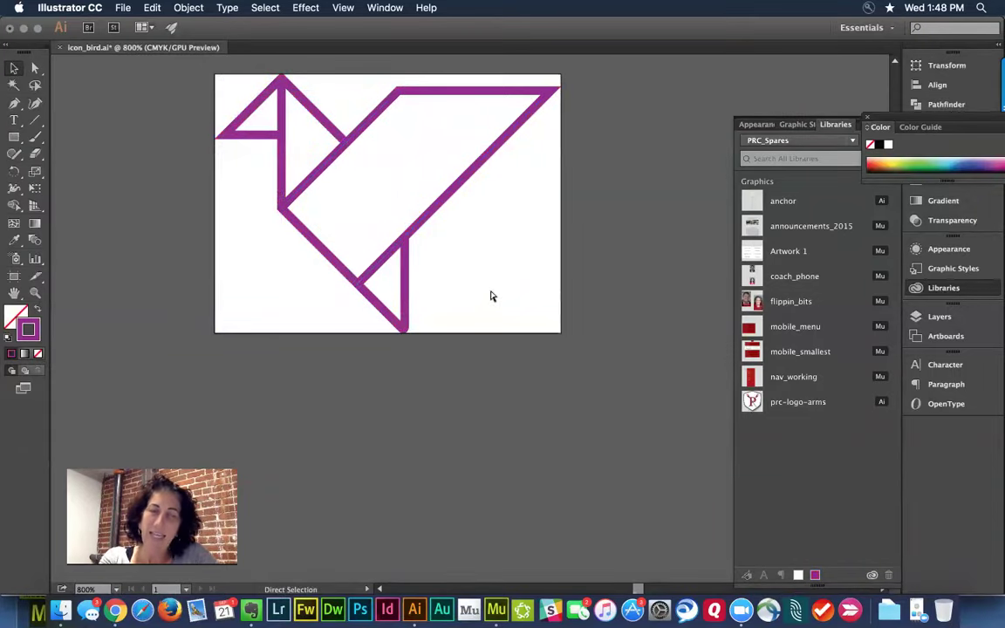
pyautogui.press('v')
pyautogui.press('super+s')
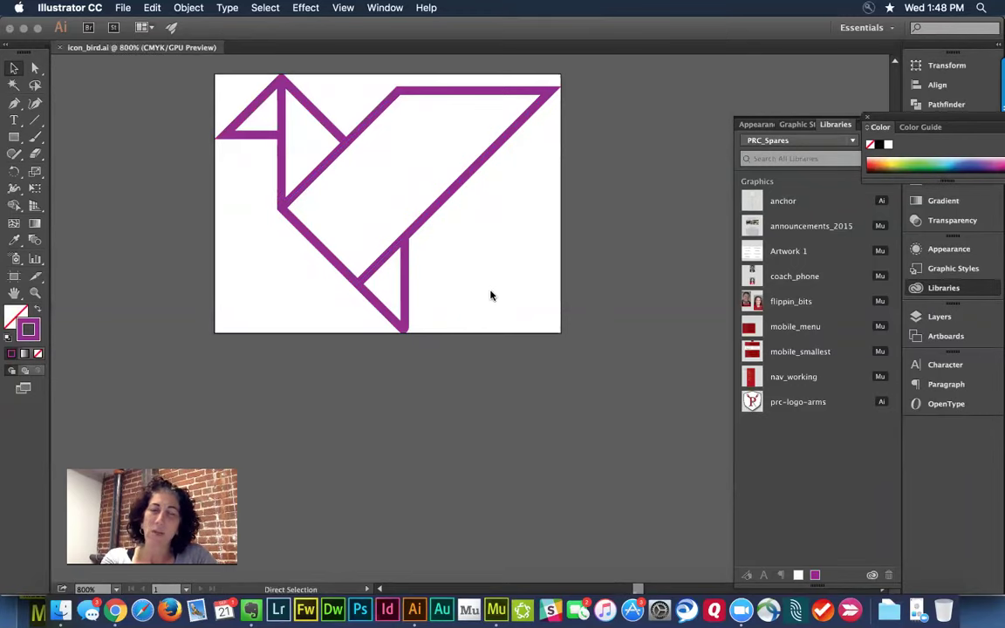
pyautogui.press('super+Tab')
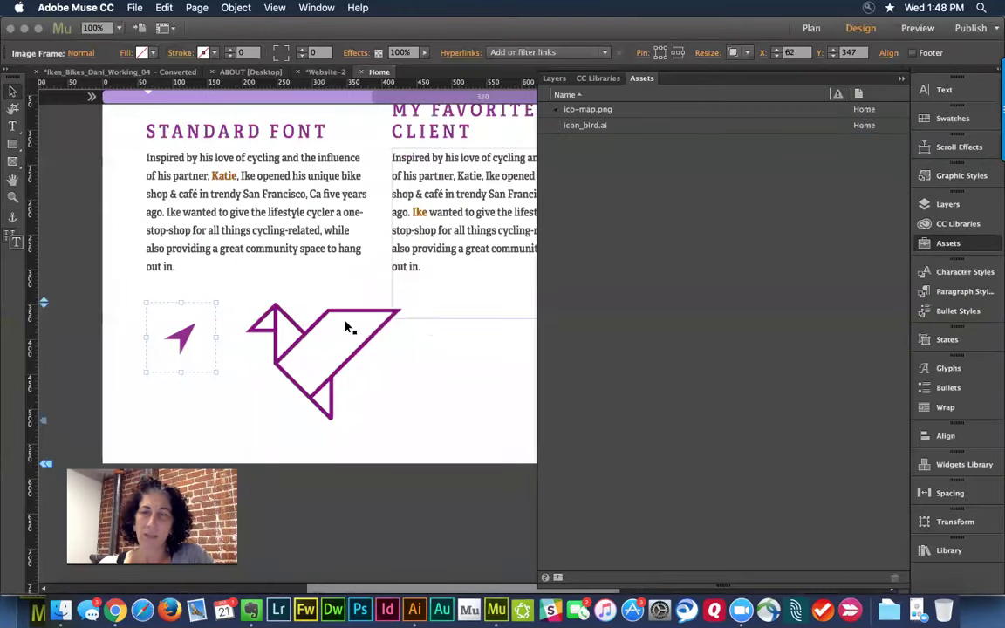
# Narrow the asset list to uncover more of the page and shrink the bird image to about three quarters of its size
pyautogui.click(438, 408)
pyautogui.moveTo(538, 224); pyautogui.dragTo(829, 176)
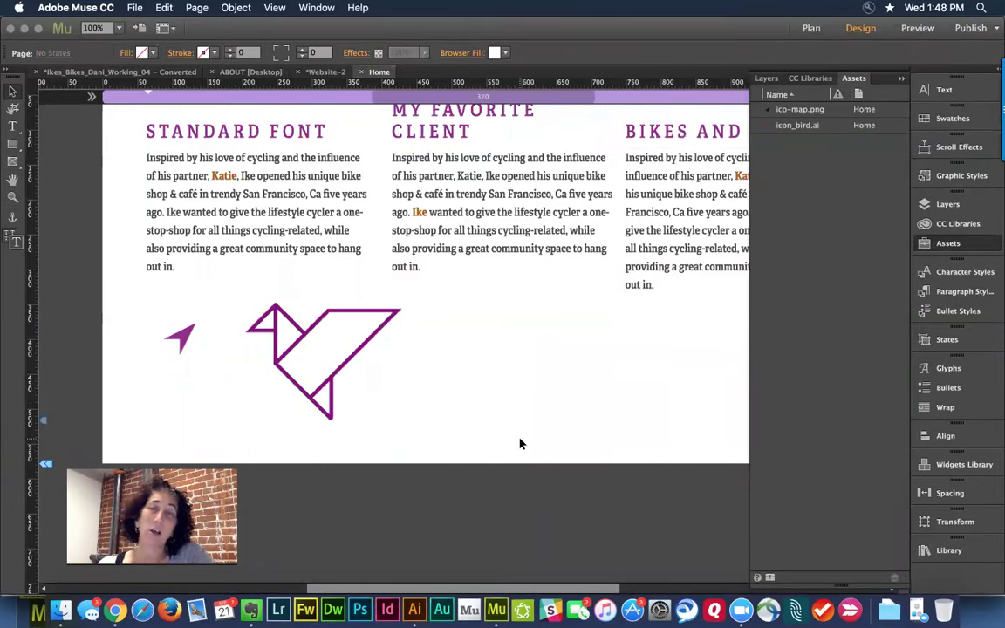
pyautogui.click(360, 347)
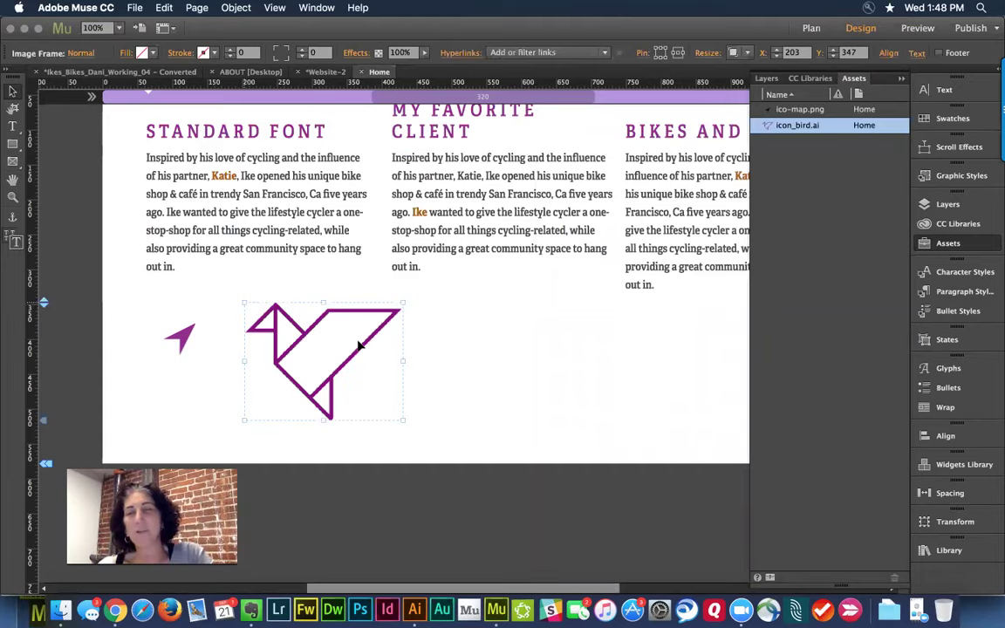
pyautogui.moveTo(402, 419); pyautogui.dragTo(354, 384)
pyautogui.click(451, 373)
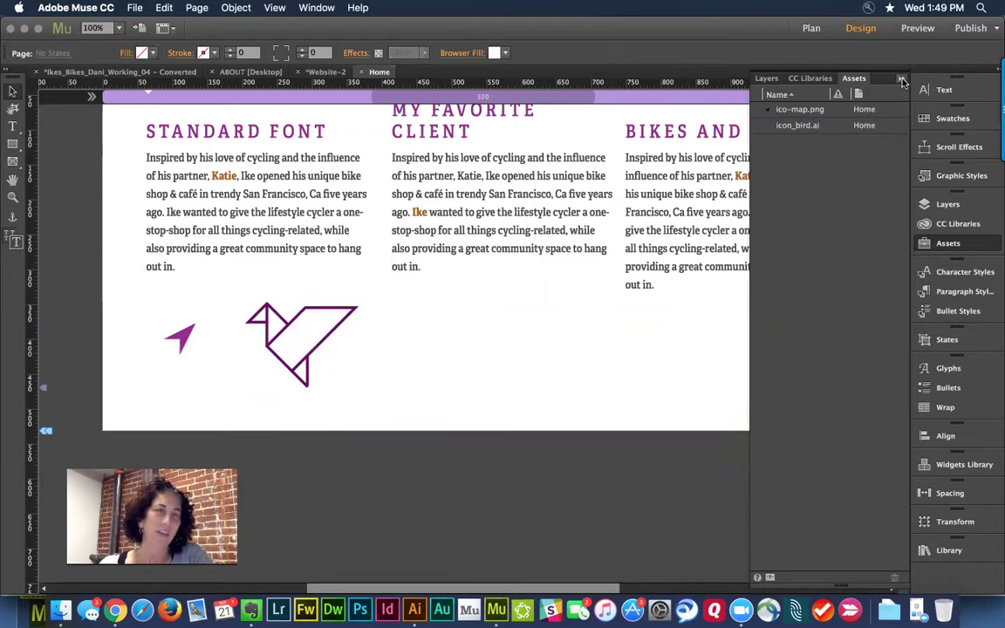
# Hide the asset list and shrink the bird image again to about 70 percent of its size
pyautogui.click(901, 80)
pyautogui.click(639, 352)
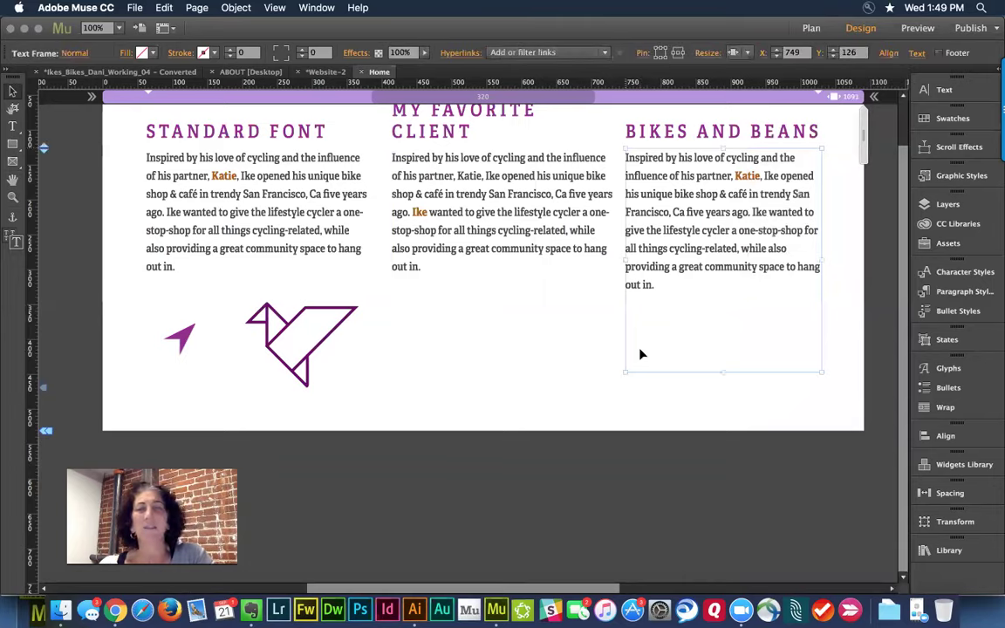
pyautogui.click(520, 345)
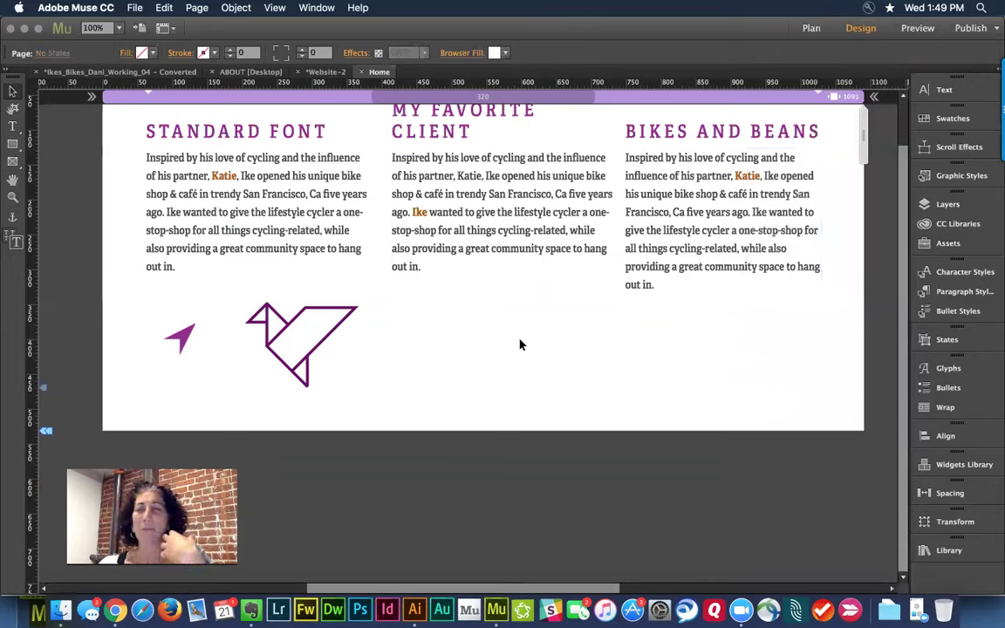
pyautogui.click(318, 325)
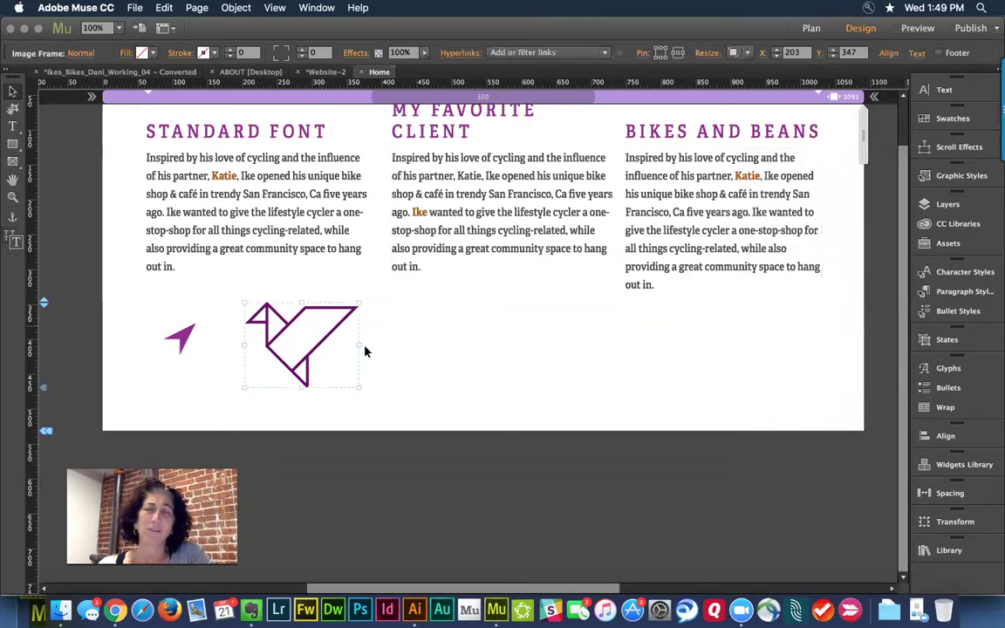
pyautogui.moveTo(358, 386); pyautogui.dragTo(325, 358)
pyautogui.click(409, 372)
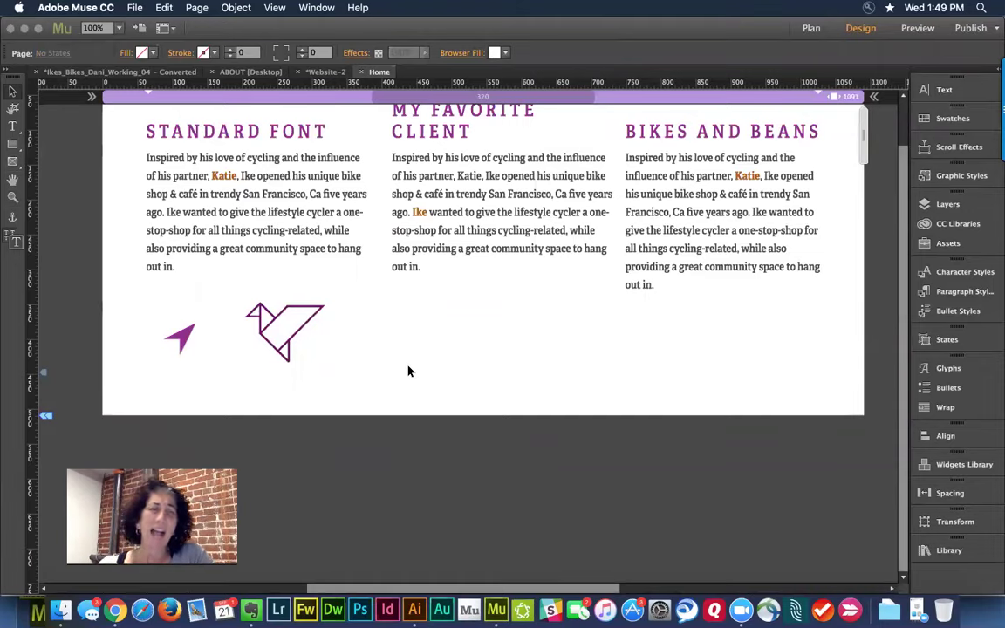
# Switch to Evernote and look through the Muse Jam typography note for the Fontello icon font entry
pyautogui.press('super+Tab')
pyautogui.press('super+Tab')
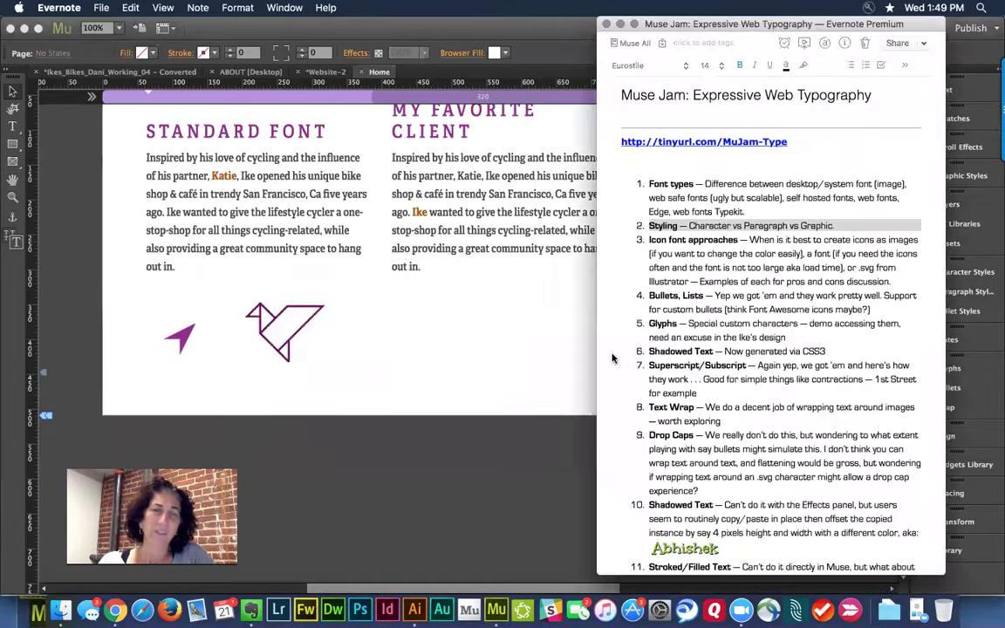
pyautogui.scroll(-15, 743, 331)
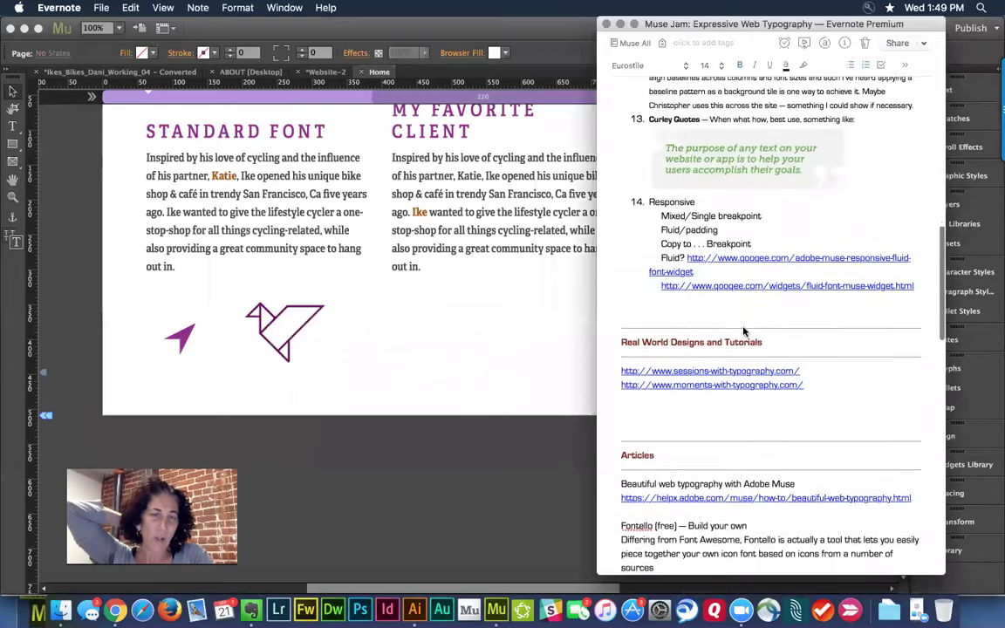
pyautogui.scroll(-12, 743, 332)
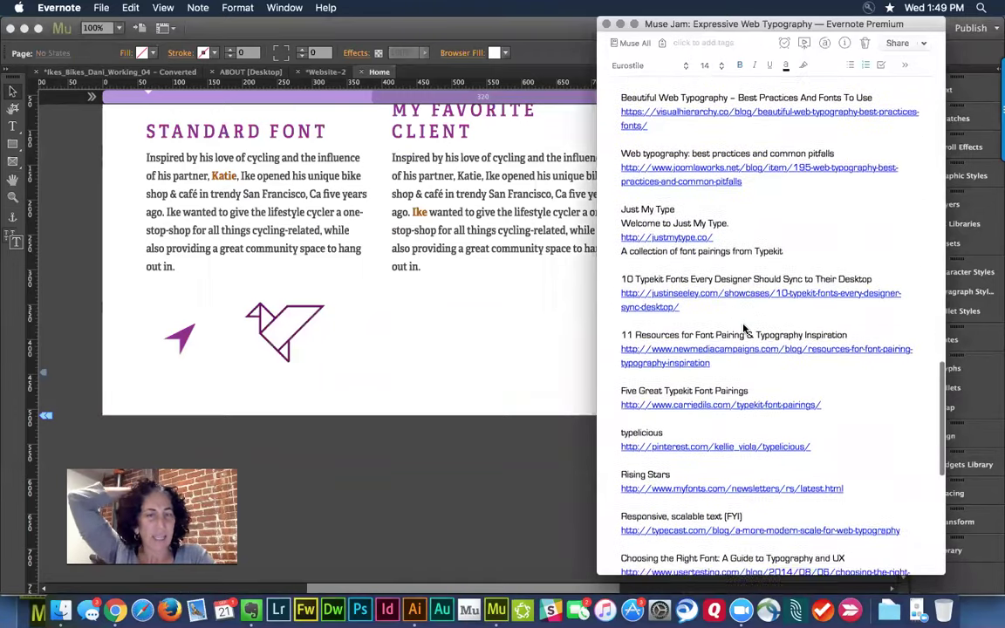
pyautogui.scroll(10, 743, 329)
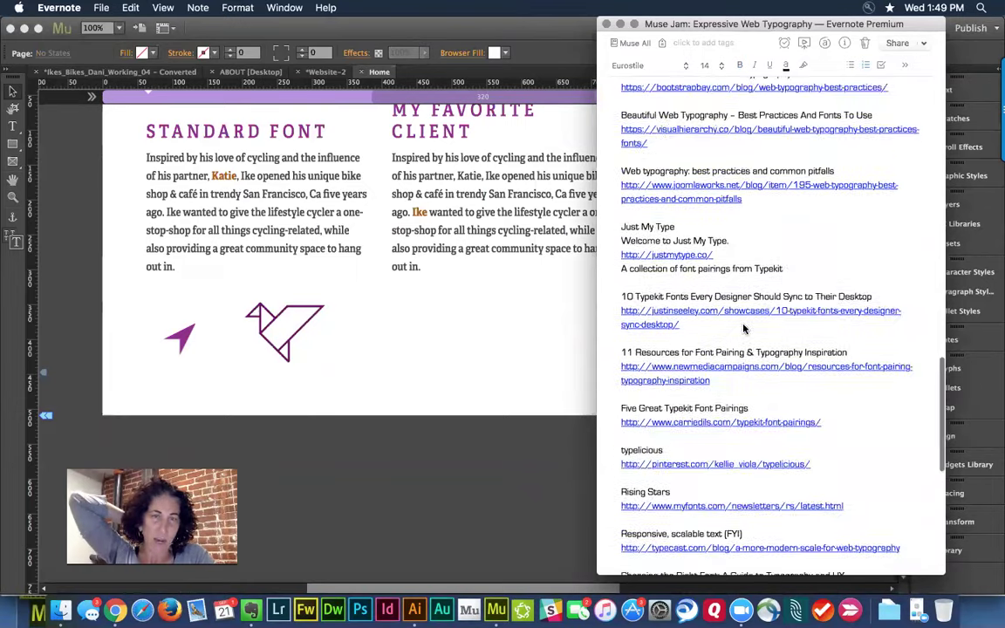
pyautogui.scroll(3, 743, 329)
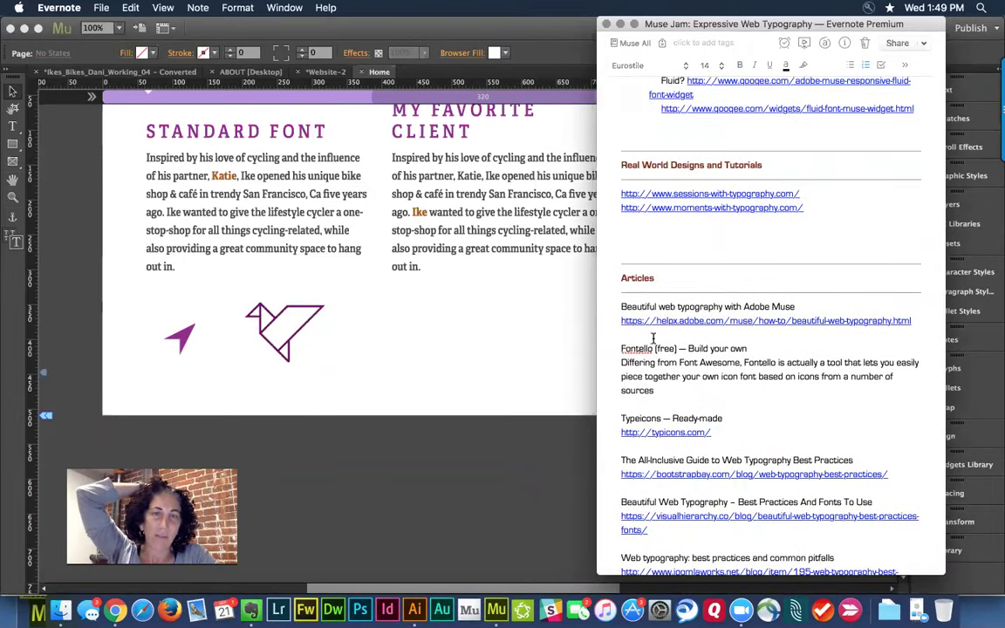
pyautogui.tripleClick(640, 347)
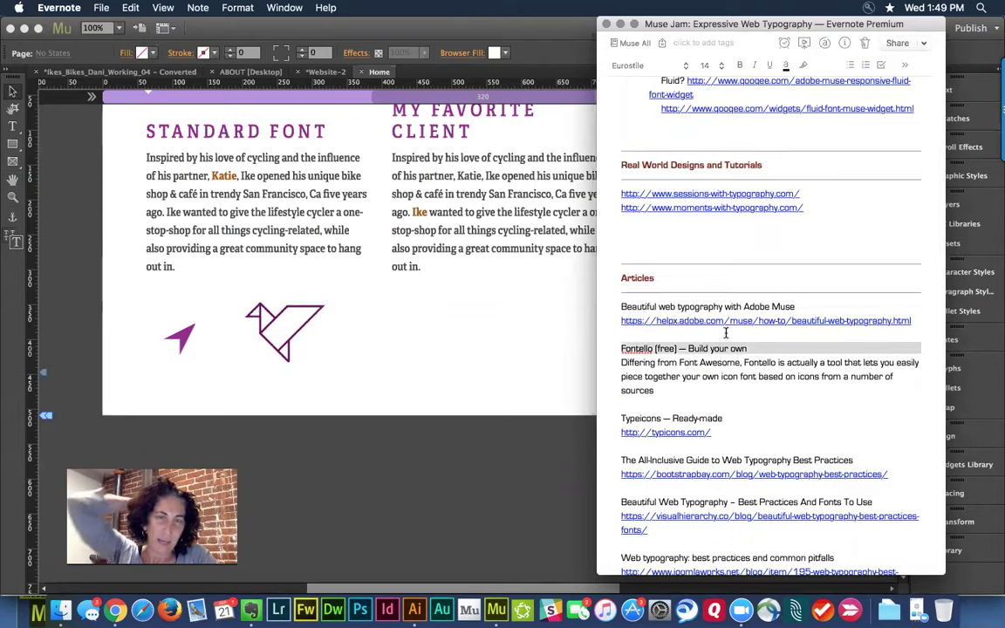
pyautogui.click(762, 339)
# Switch to Chrome and search the web for "fontillo" in a new window
pyautogui.press('super+Tab')
pyautogui.press('super+Tab')
pyautogui.press('super+Tab')
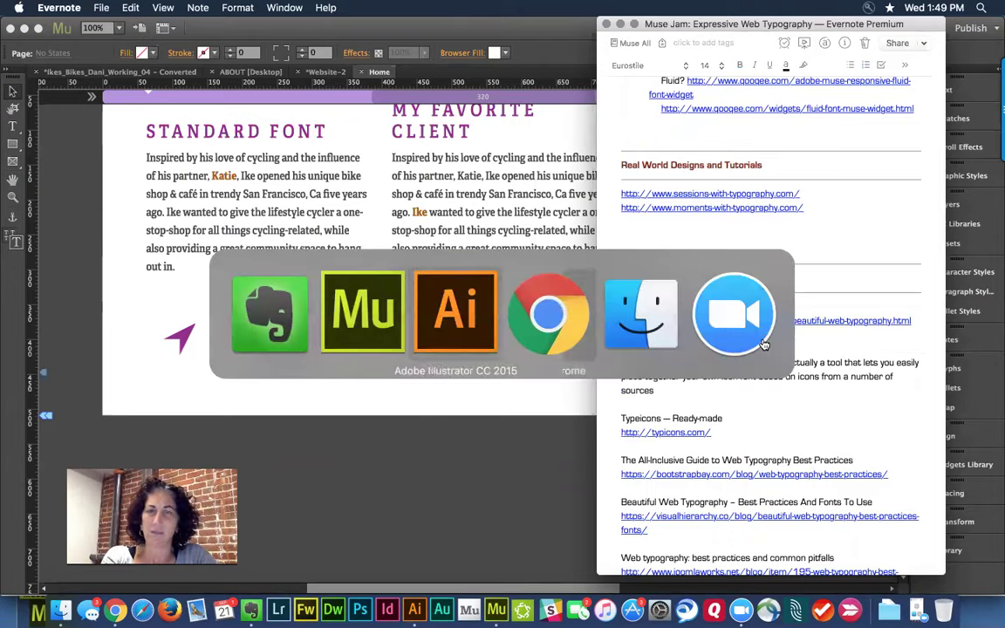
pyautogui.press('super+n')
pyautogui.write('fontillo')
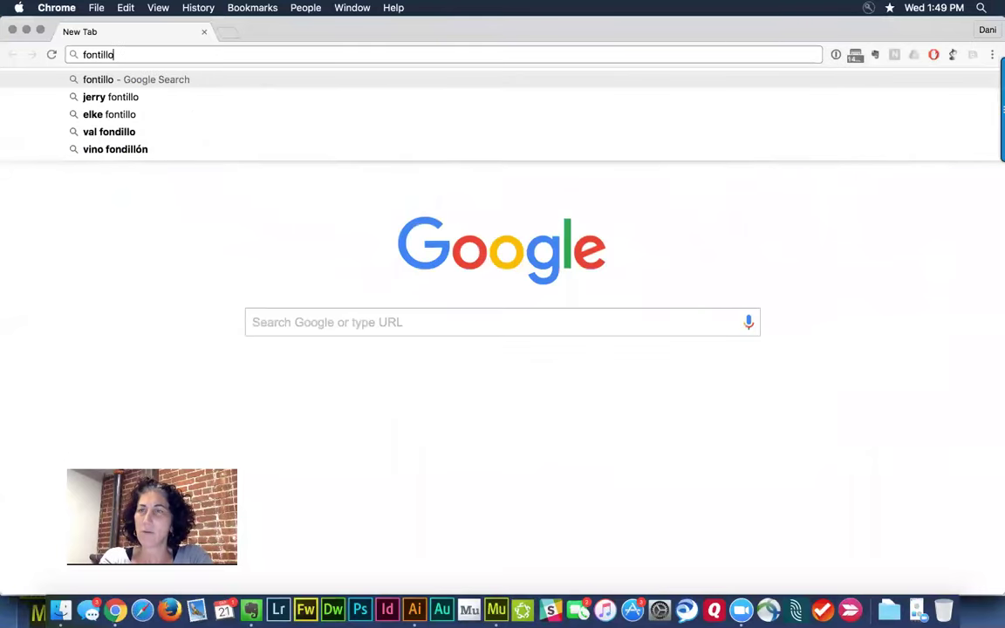
pyautogui.press('Return')
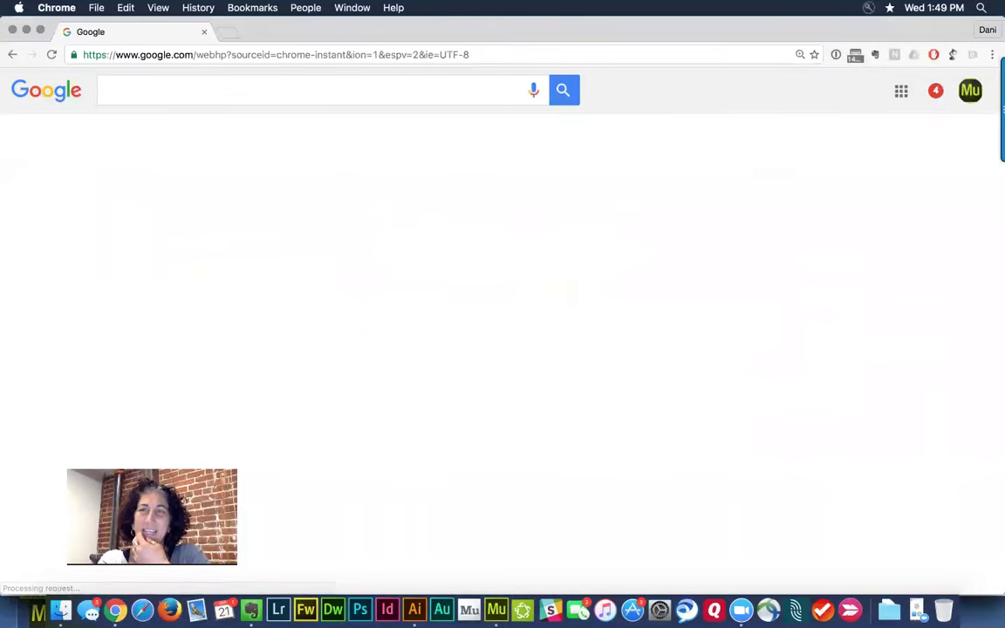
# Switch back to Evernote and copy the word "Fontello" from the Articles section of the note
pyautogui.press('super+Tab')
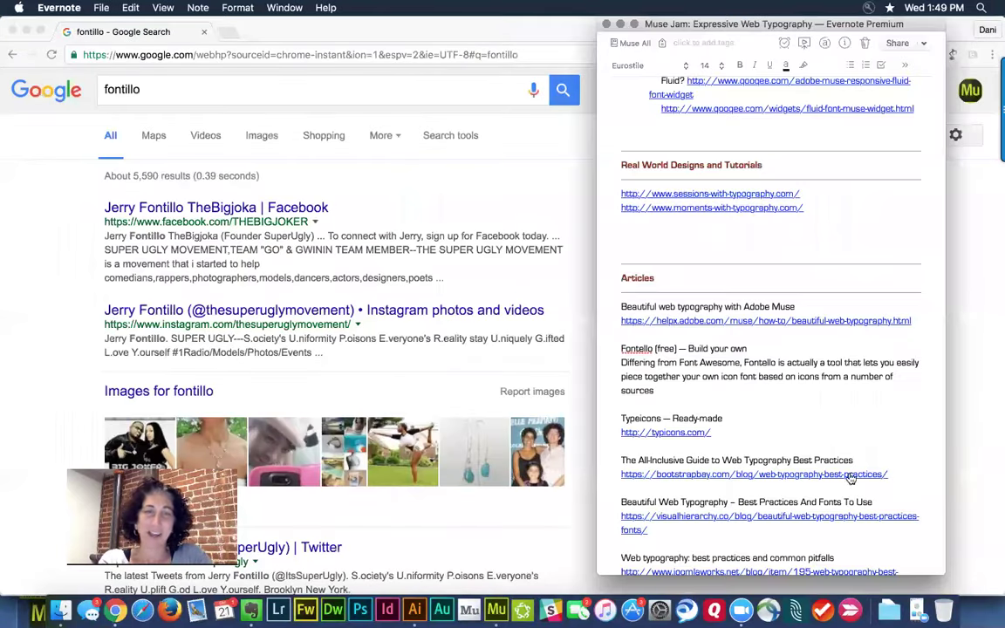
pyautogui.doubleClick(636, 348)
pyautogui.press('super+c')
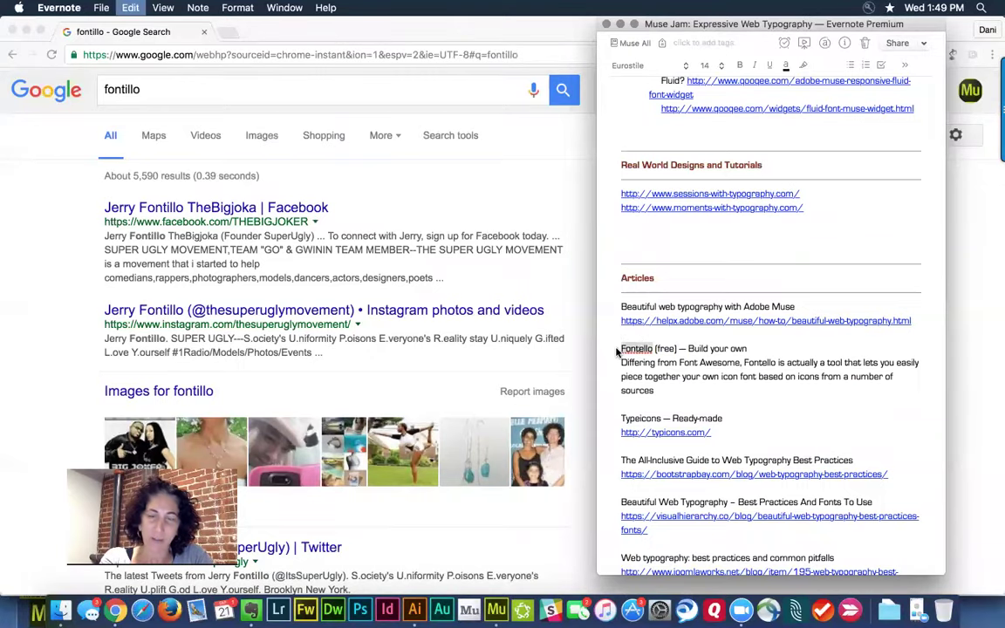
# Switch to Chrome, search the web for "Fontello" and open the Fontello icon fonts generator site
pyautogui.click(168, 90)
pyautogui.press('super+a')
pyautogui.press('super+v')
pyautogui.press('Return')
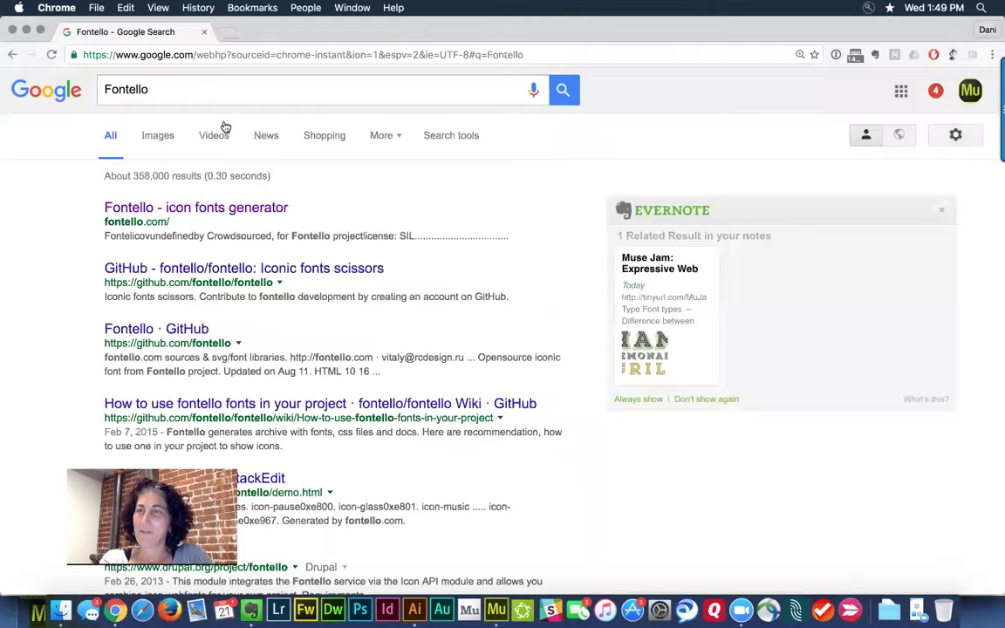
pyautogui.click(129, 207)
# Copy the Fontello site's address and paste it on a new line below the Fontello entry in the Evernote note
pyautogui.click(178, 54)
pyautogui.press('super+c')
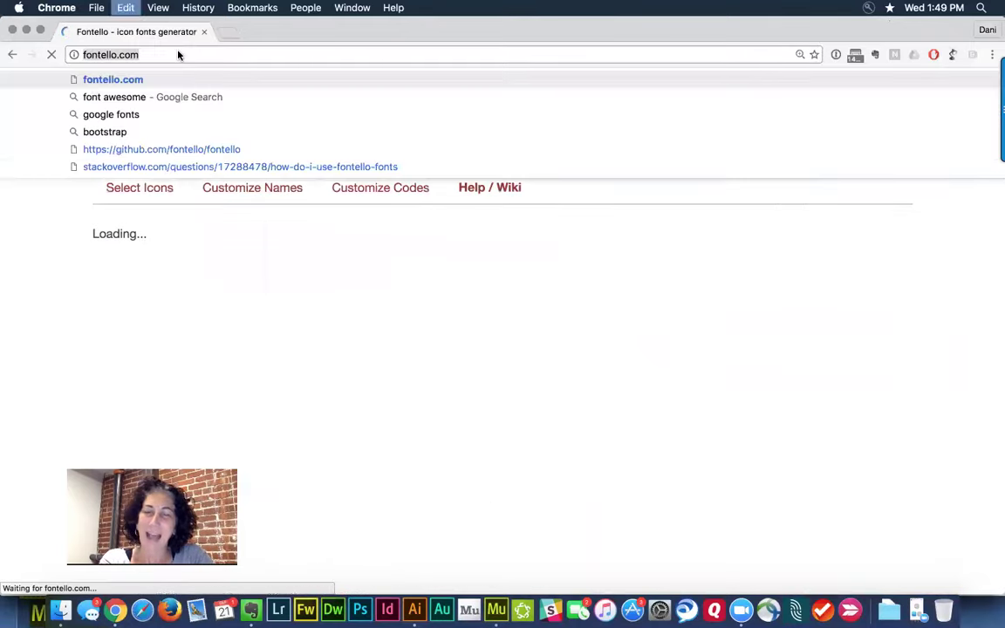
pyautogui.press('super+Tab')
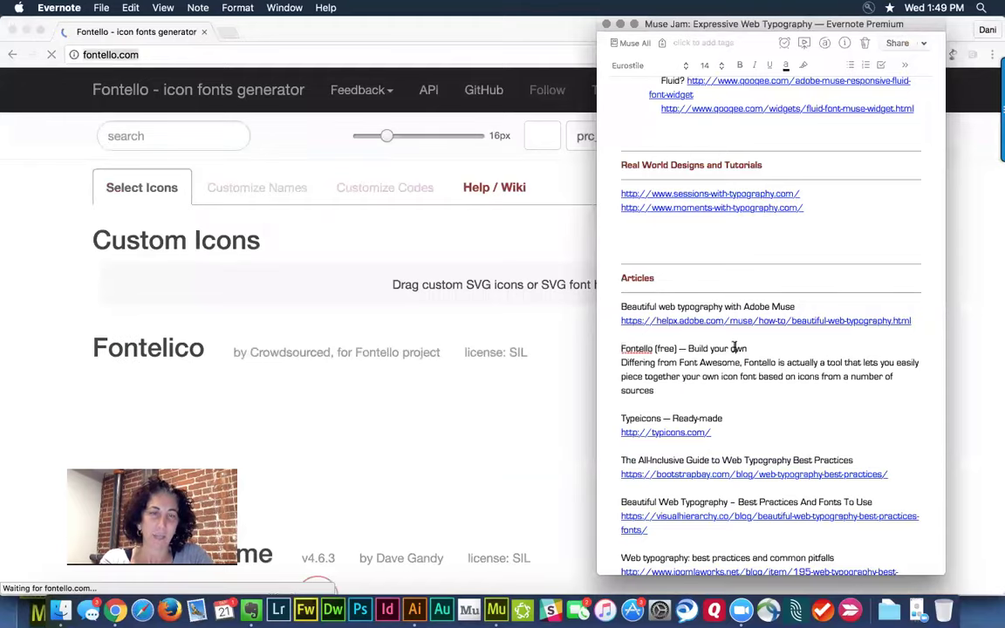
pyautogui.press('Return')
pyautogui.press('super+v')
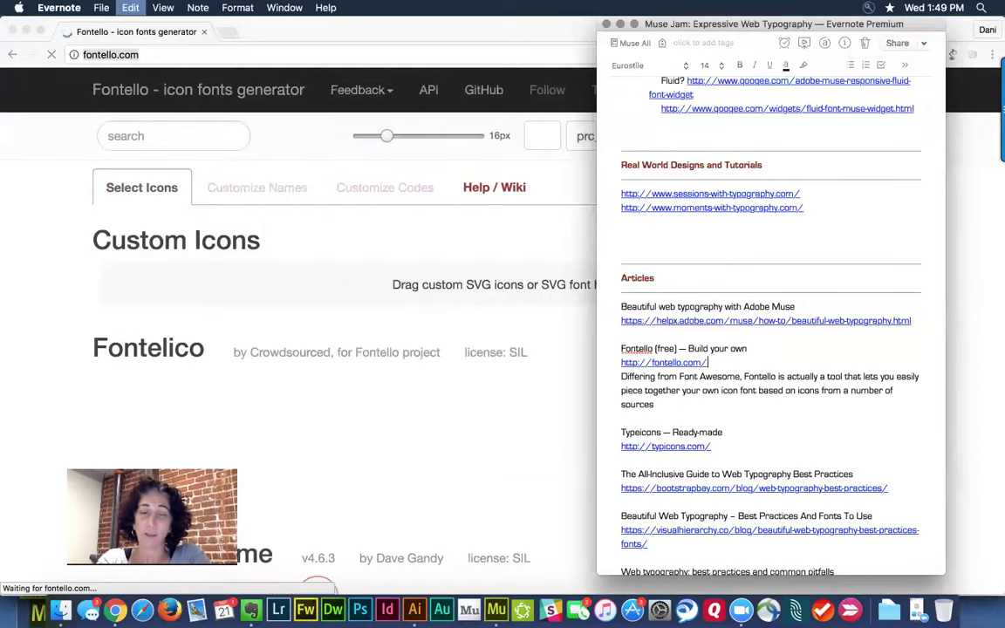
# Return to Chrome, look through Fontello's icon collections and view the names of the selected icons
pyautogui.click(496, 439)
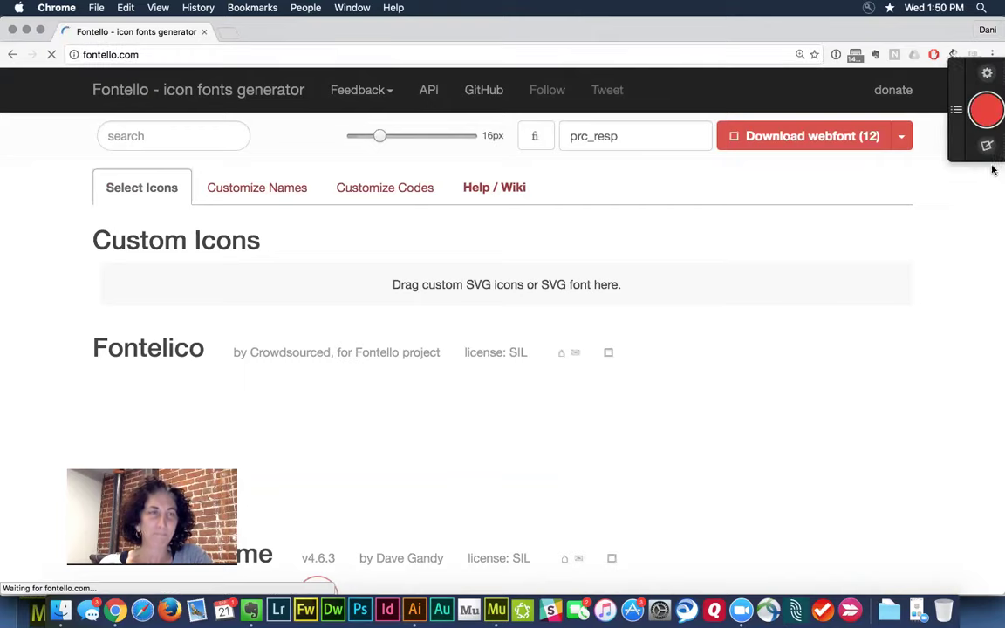
pyautogui.scroll(-10, 744, 360)
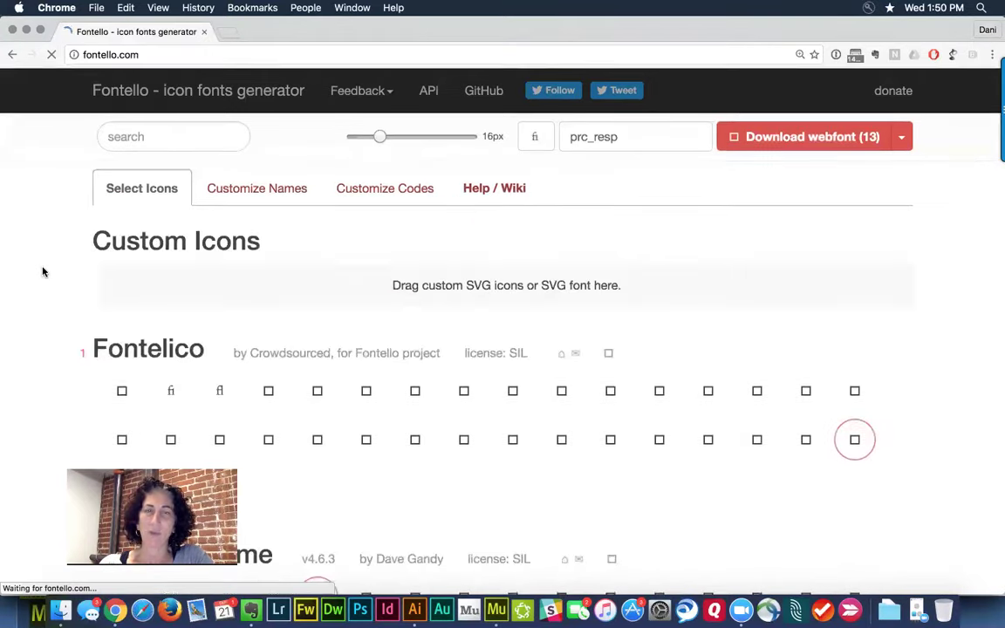
pyautogui.scroll(-3, 42, 272)
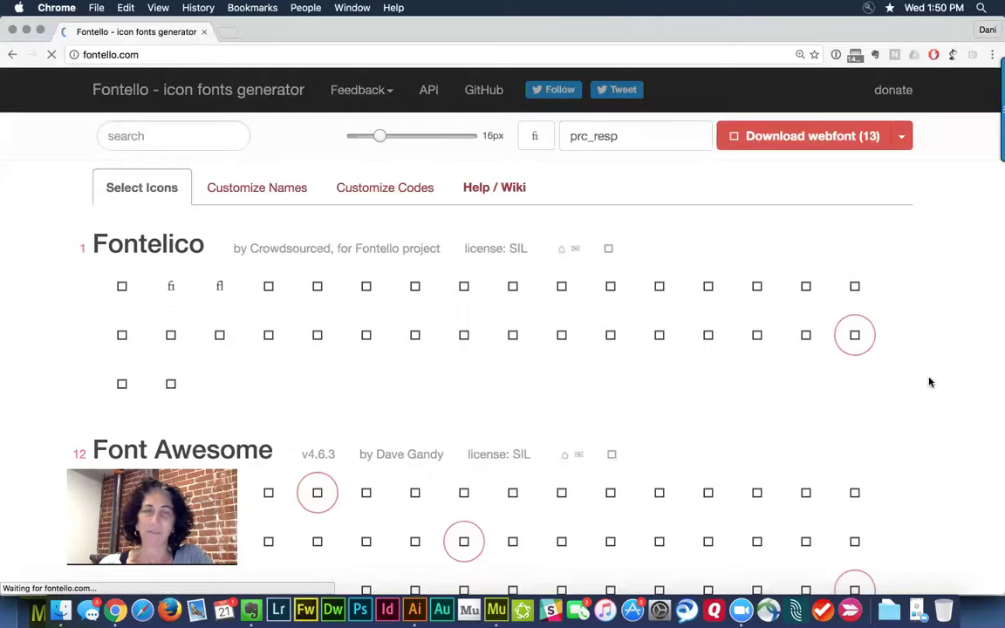
pyautogui.scroll(-10, 895, 420)
pyautogui.scroll(-10, 894, 422)
pyautogui.scroll(-10, 894, 422)
pyautogui.scroll(15, 894, 422)
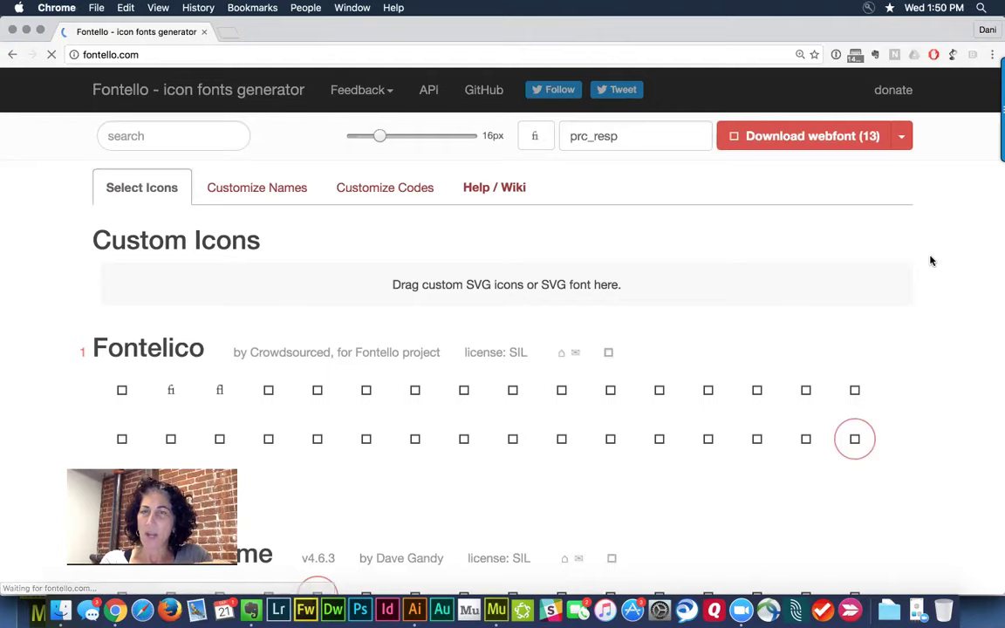
pyautogui.click(232, 191)
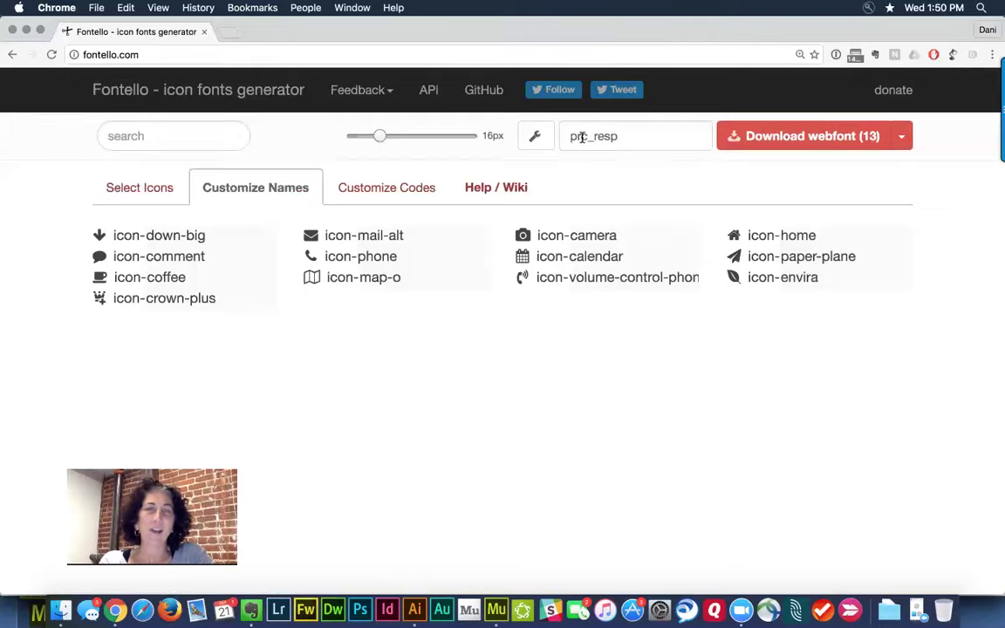
# Switch to Finder, open the PRC folder in a new enlarged window and collapse its assets folder
pyautogui.press('super+Tab')
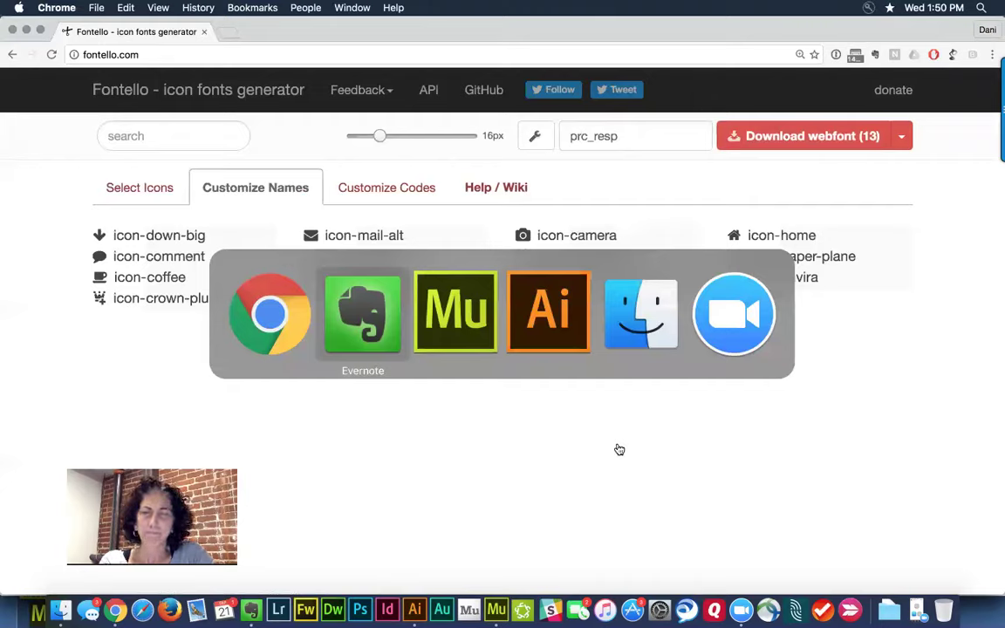
pyautogui.press('super+Tab')
pyautogui.press('super+Tab')
pyautogui.press('super+Tab')
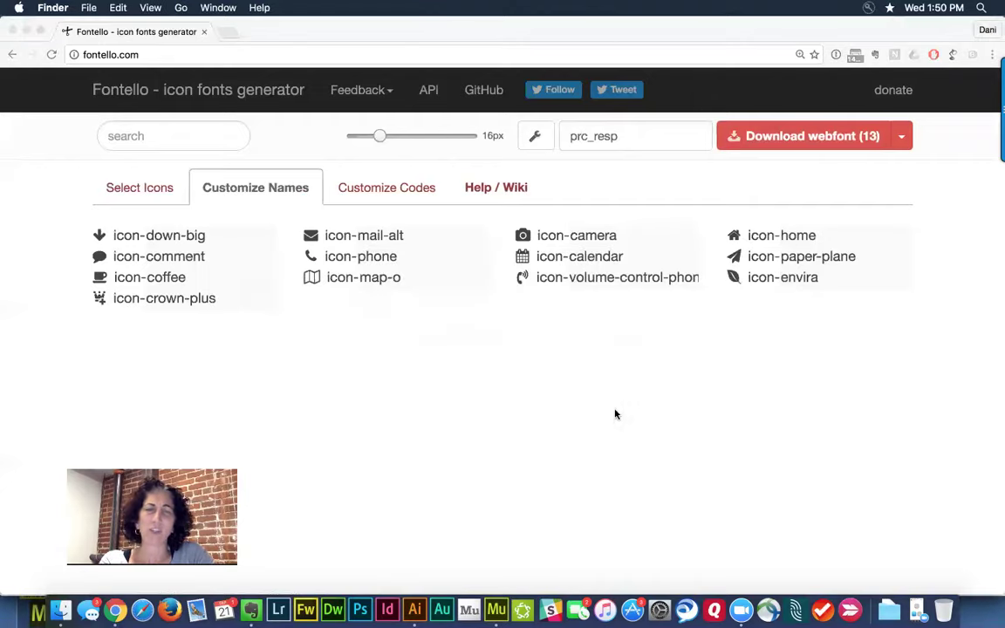
pyautogui.press('super+n')
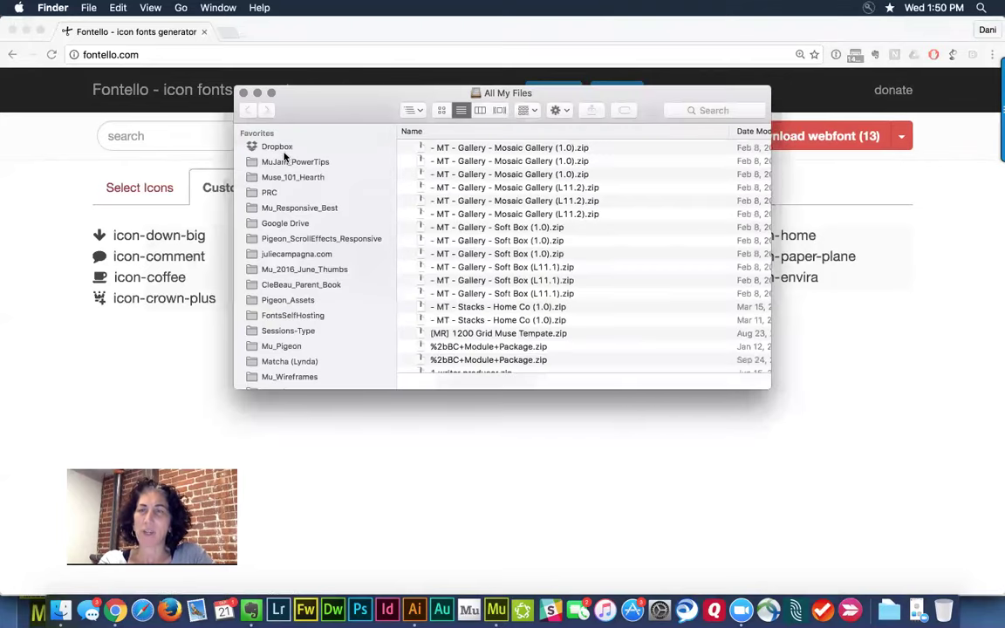
pyautogui.click(277, 147)
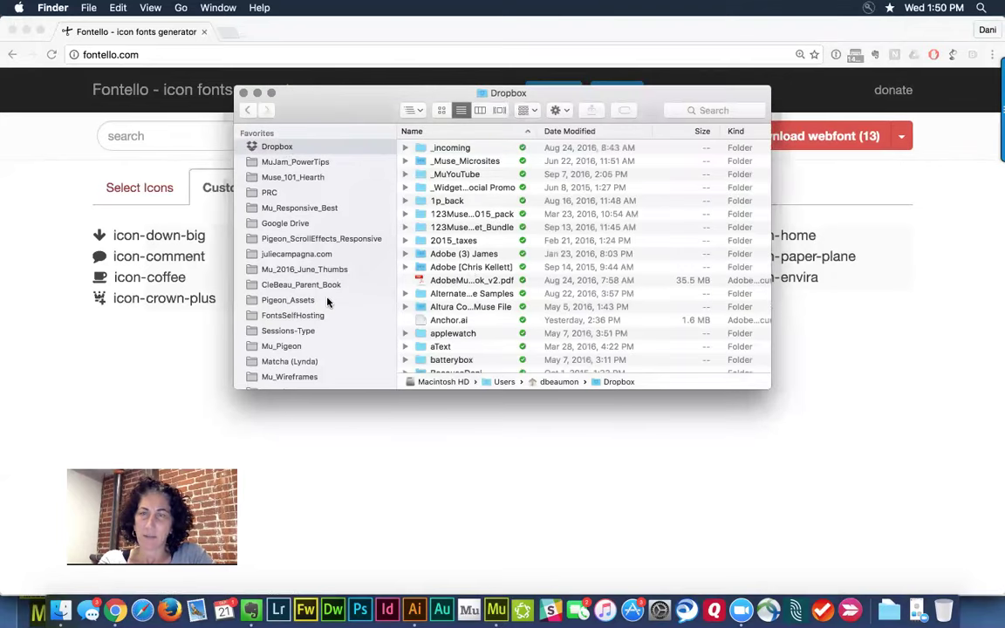
pyautogui.scroll(-5, 309, 343)
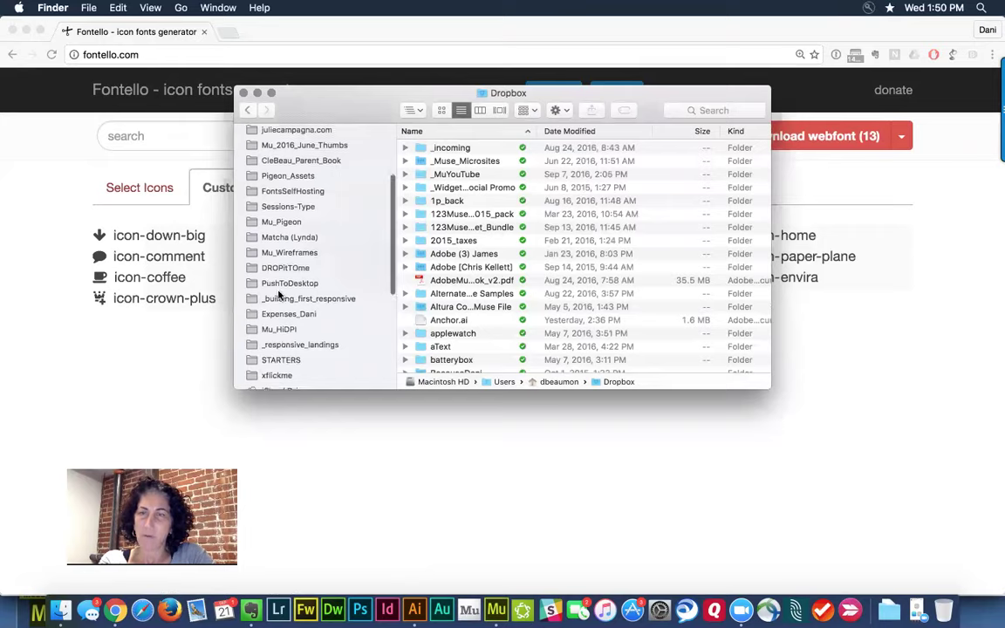
pyautogui.scroll(-5, 323, 338)
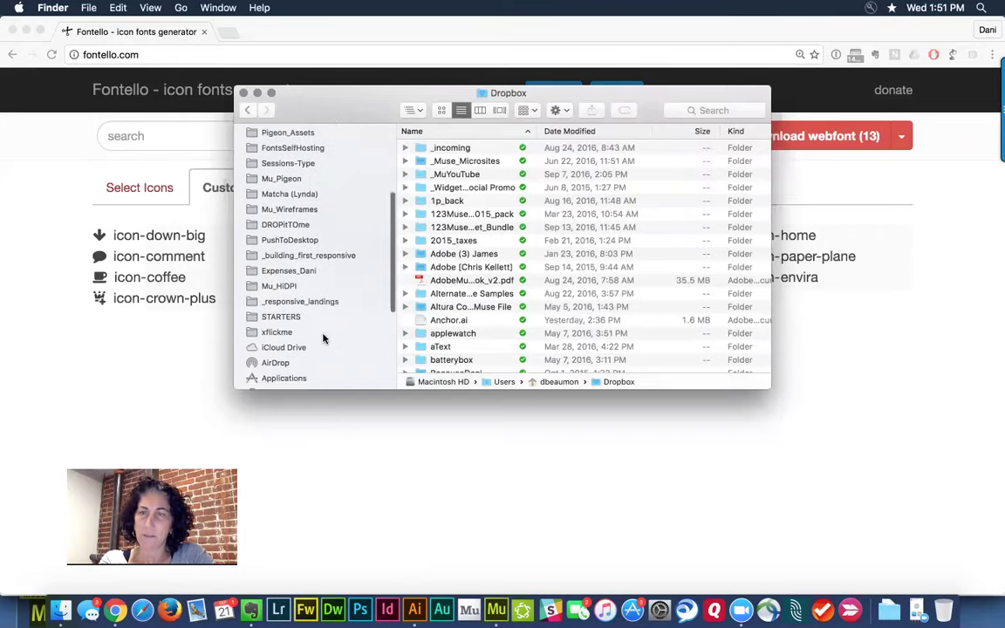
pyautogui.scroll(10, 323, 338)
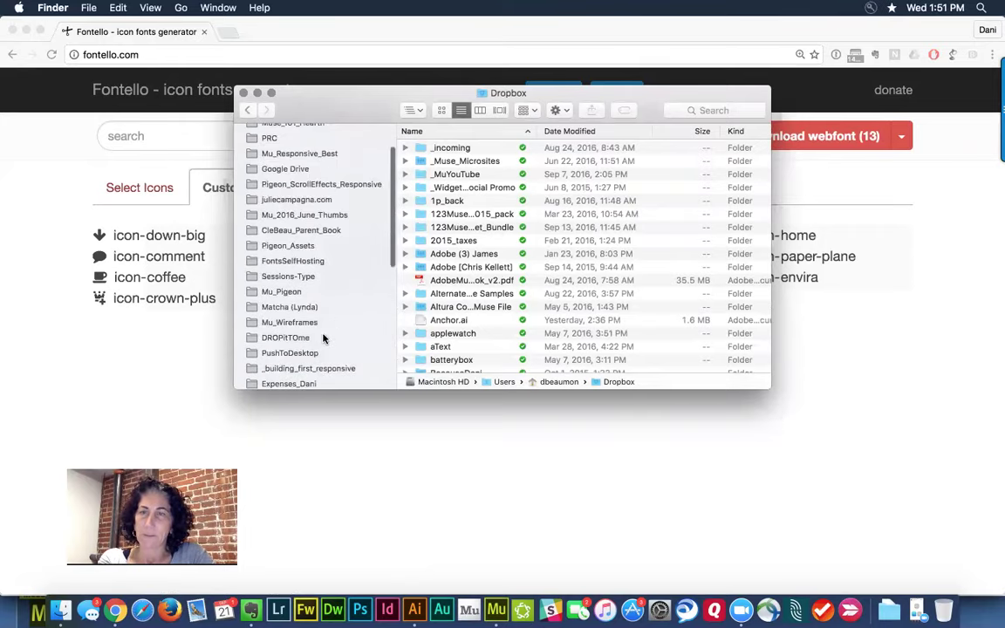
pyautogui.click(269, 181)
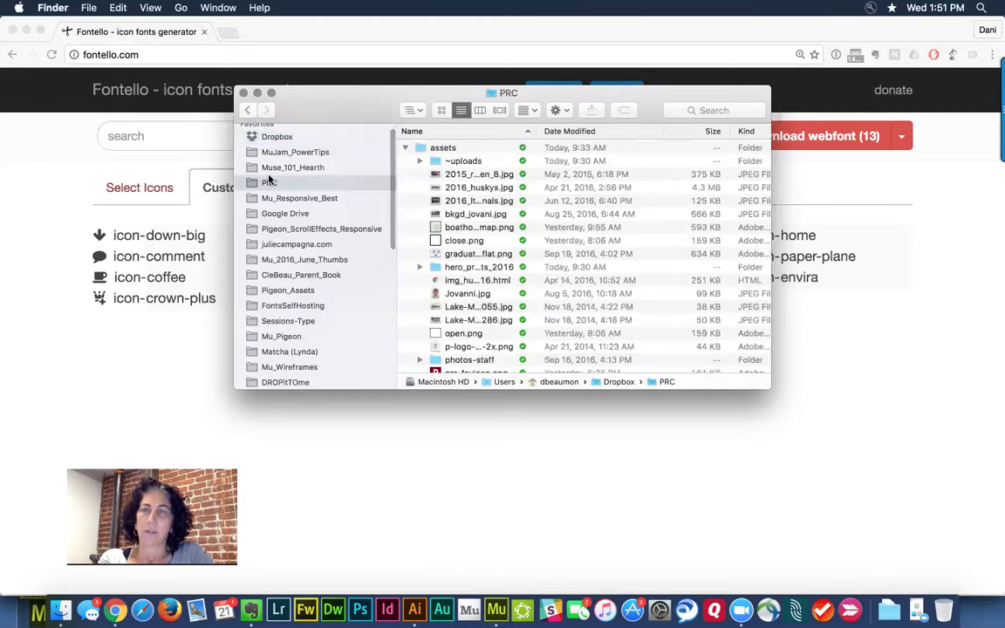
pyautogui.moveTo(770, 387); pyautogui.dragTo(935, 523)
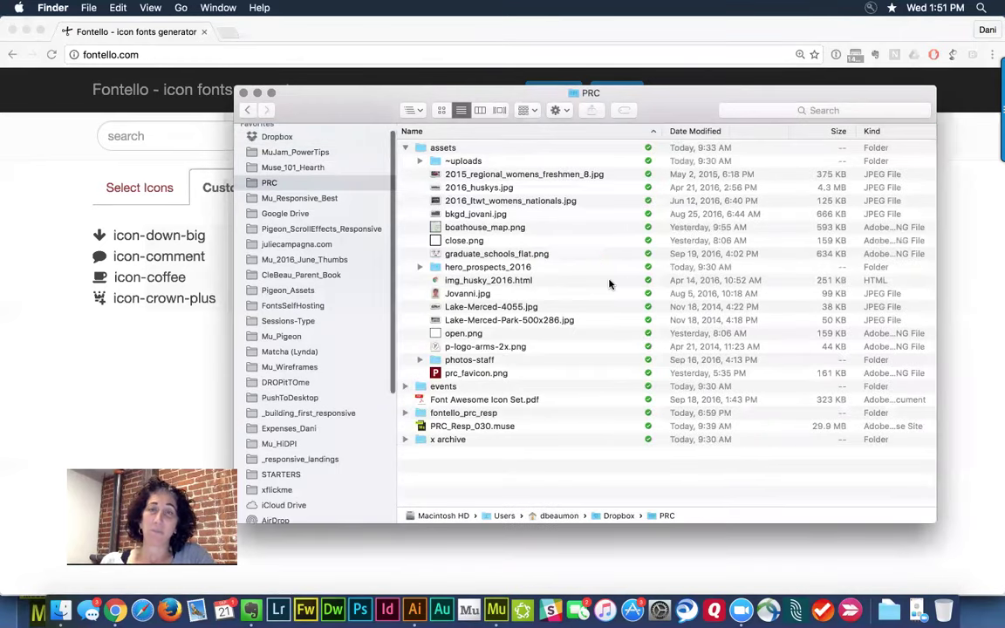
pyautogui.click(405, 148)
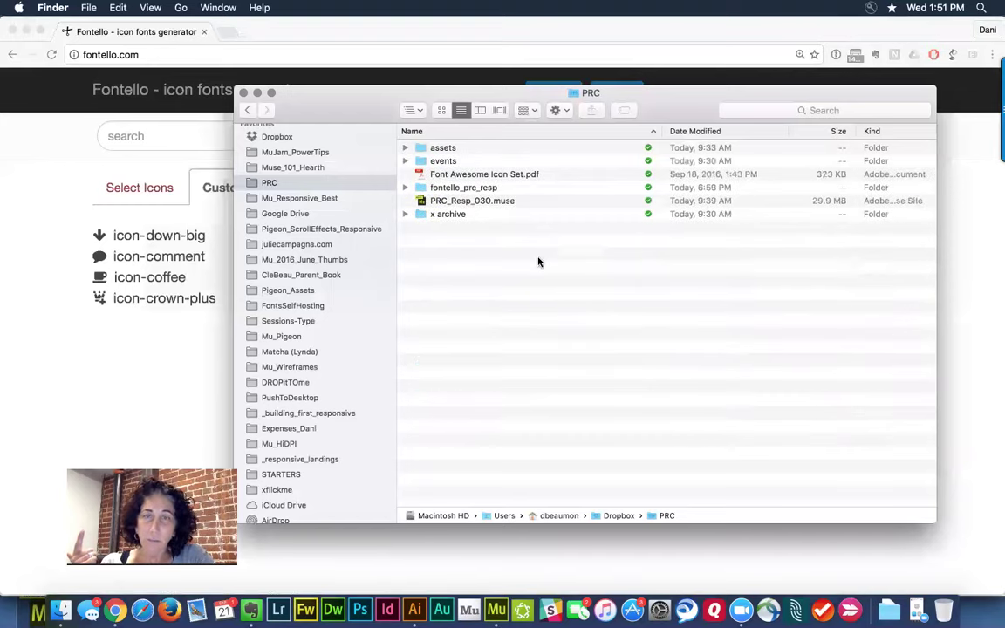
# Expand the fontello_prc_resp folder and open the TrueType font prc_resp.ttf in Font Book
pyautogui.click(432, 189)
pyautogui.click(405, 189)
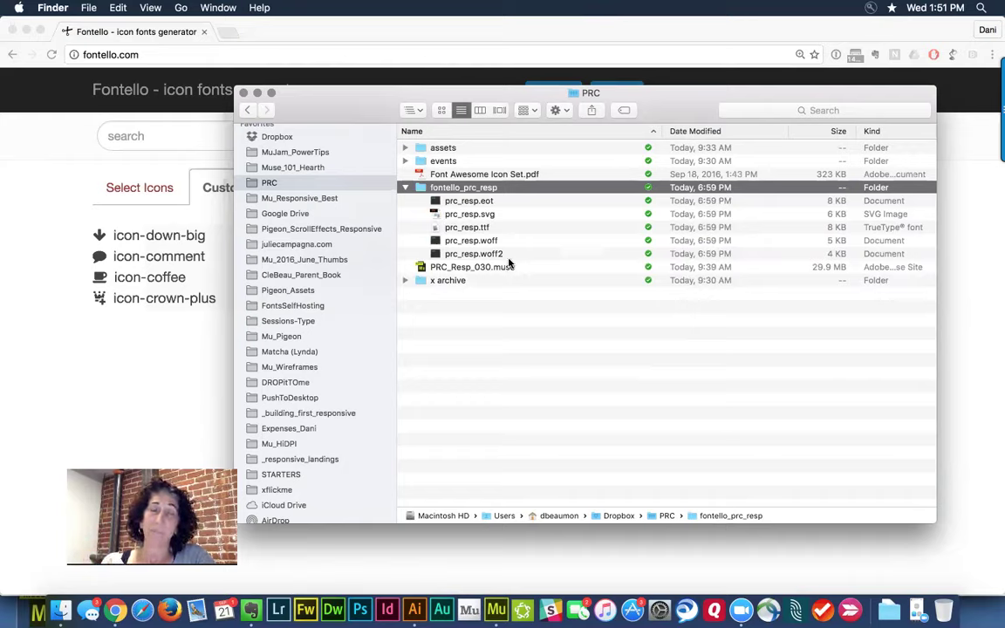
pyautogui.click(466, 229)
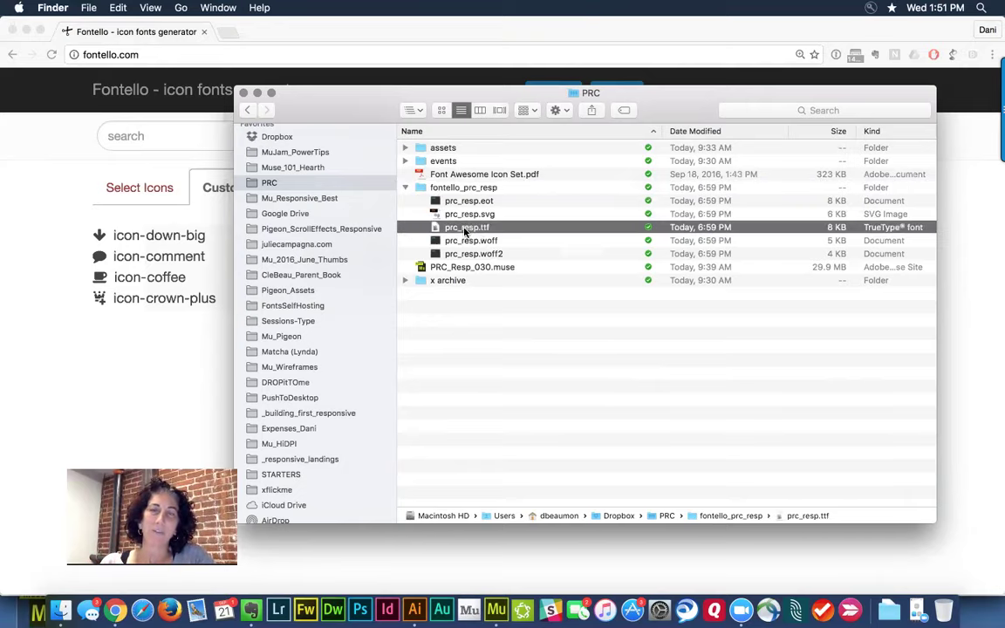
pyautogui.doubleClick(465, 229)
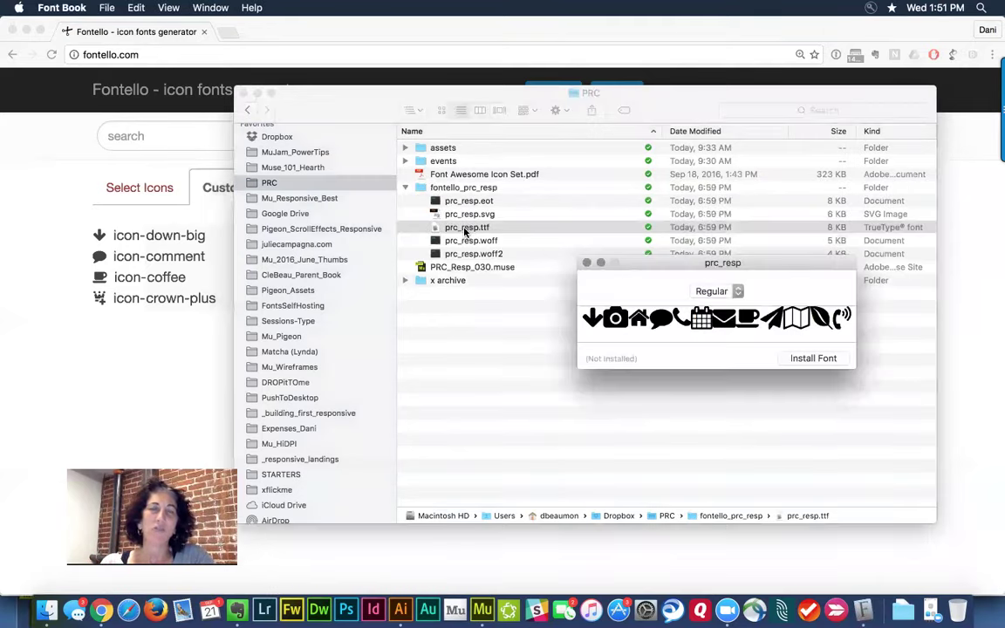
# Install the prc_resp.ttf font, accepting it in the font validation, and quit Font Book
pyautogui.click(829, 359)
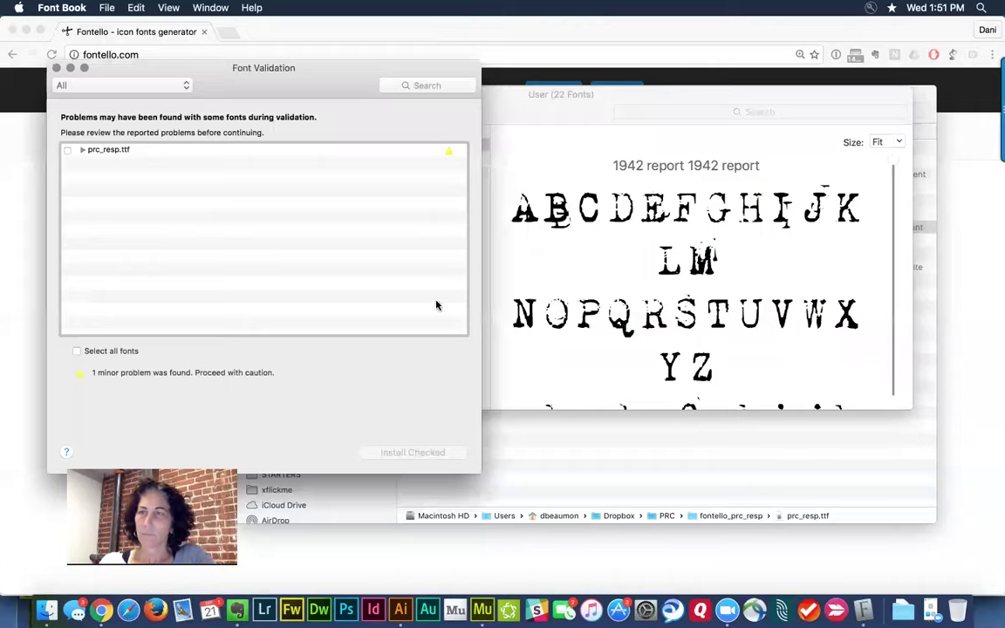
pyautogui.click(101, 152)
pyautogui.click(67, 150)
pyautogui.click(430, 452)
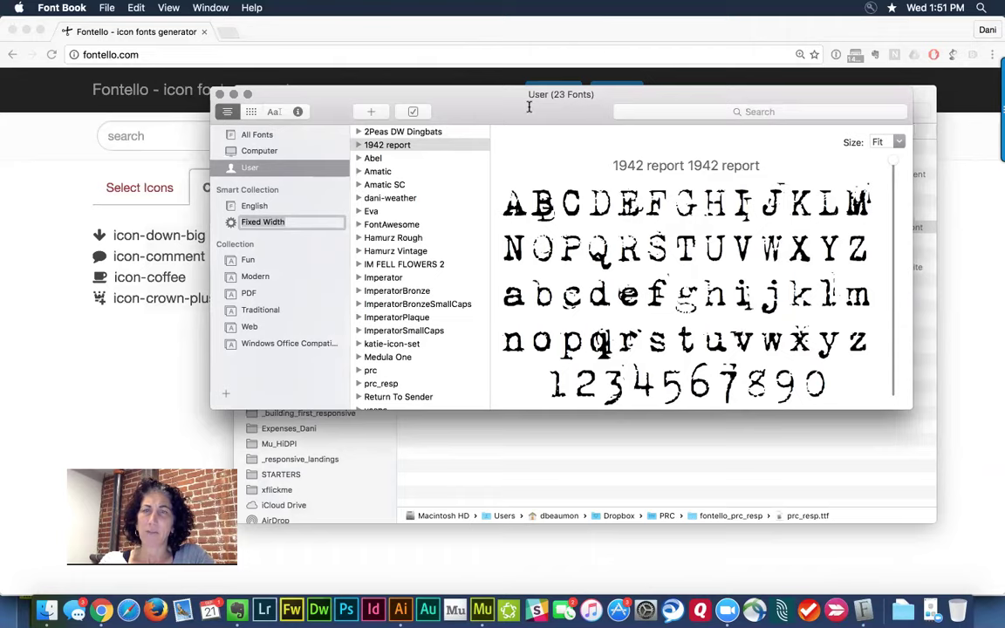
pyautogui.press('super+q')
pyautogui.click(534, 337)
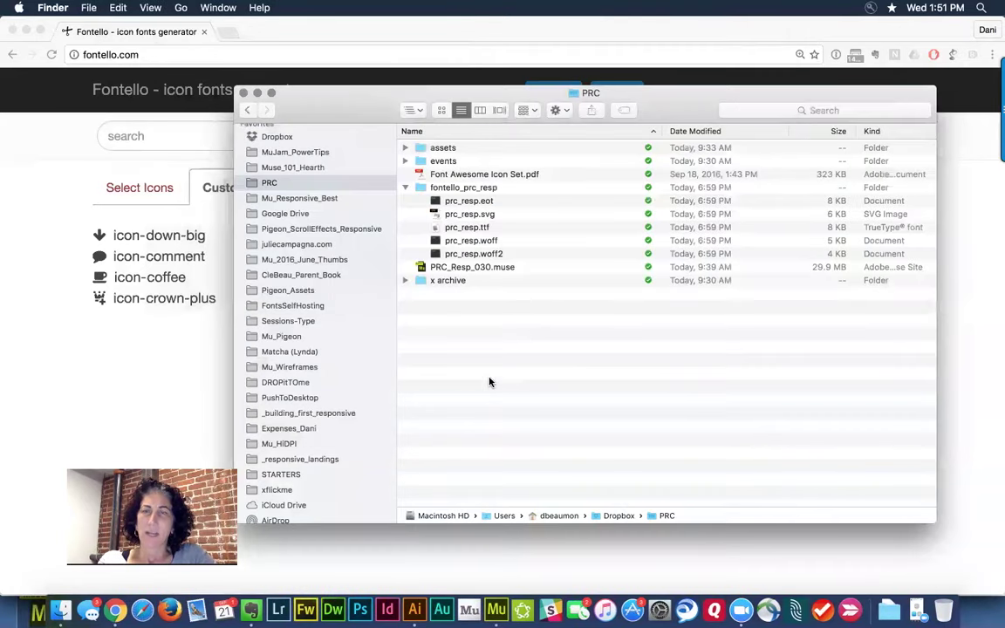
# Switch to the Home page in Adobe Muse
pyautogui.press('super+Tab')
pyautogui.press('super+Tab')
pyautogui.press('super+Tab')
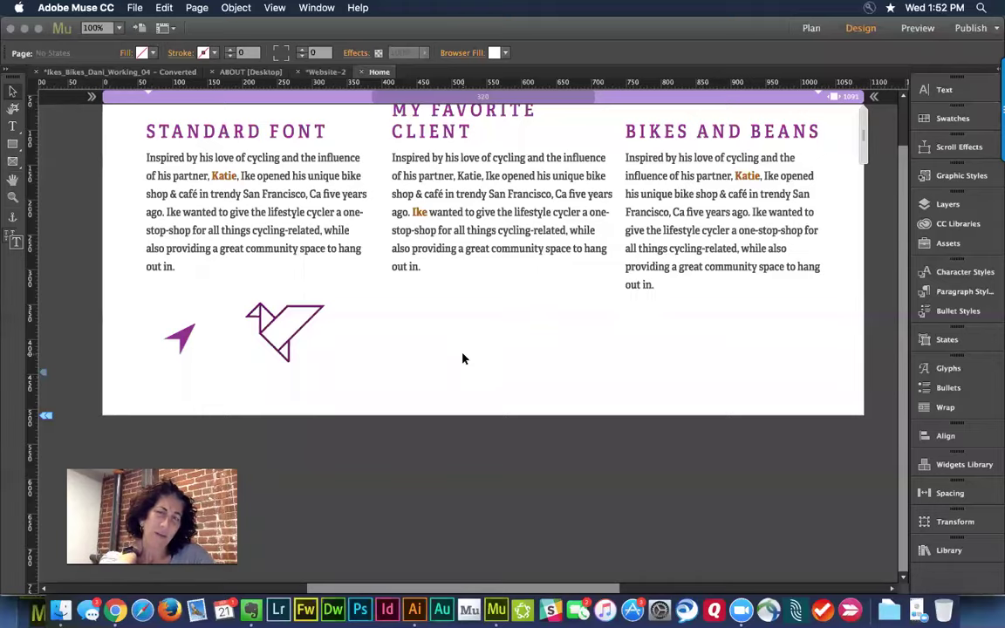
pyautogui.click(136, 8)
pyautogui.click(136, 7)
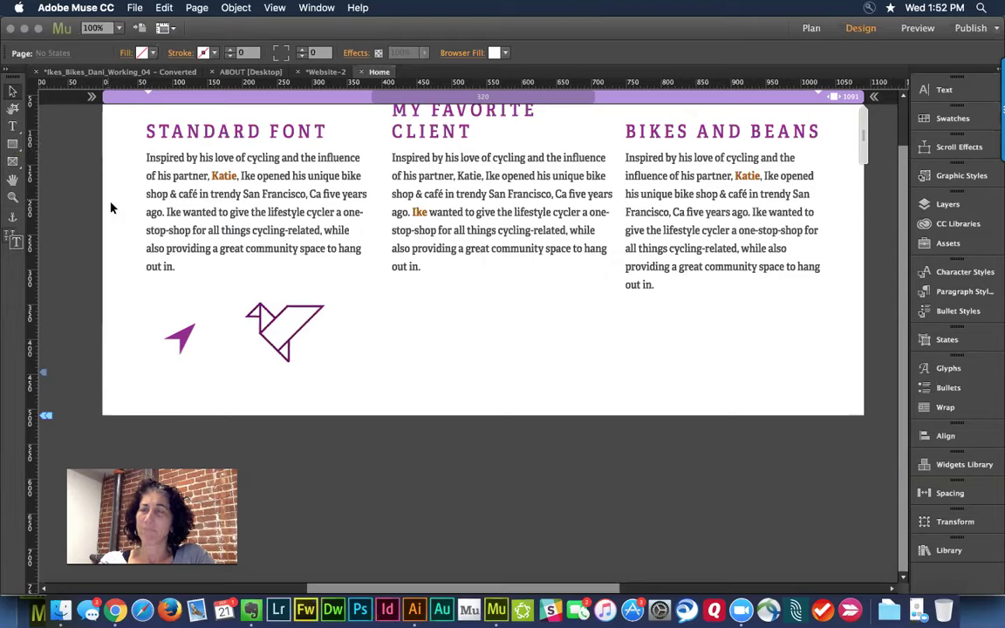
# View the font list for the body text under "My Favorite Client", then close it and deselect the text frame
pyautogui.click(467, 217)
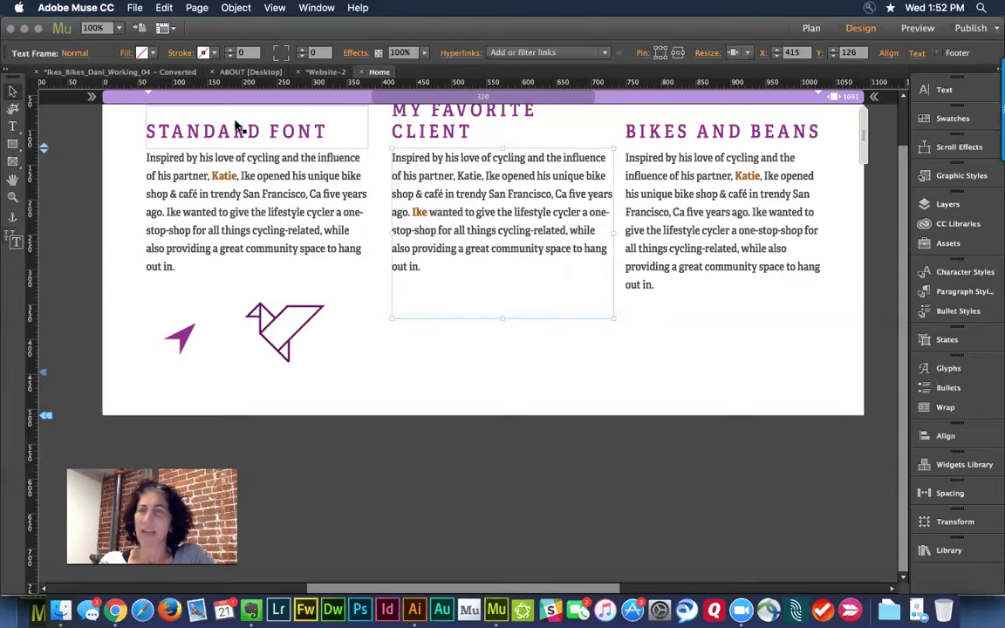
pyautogui.press('t')
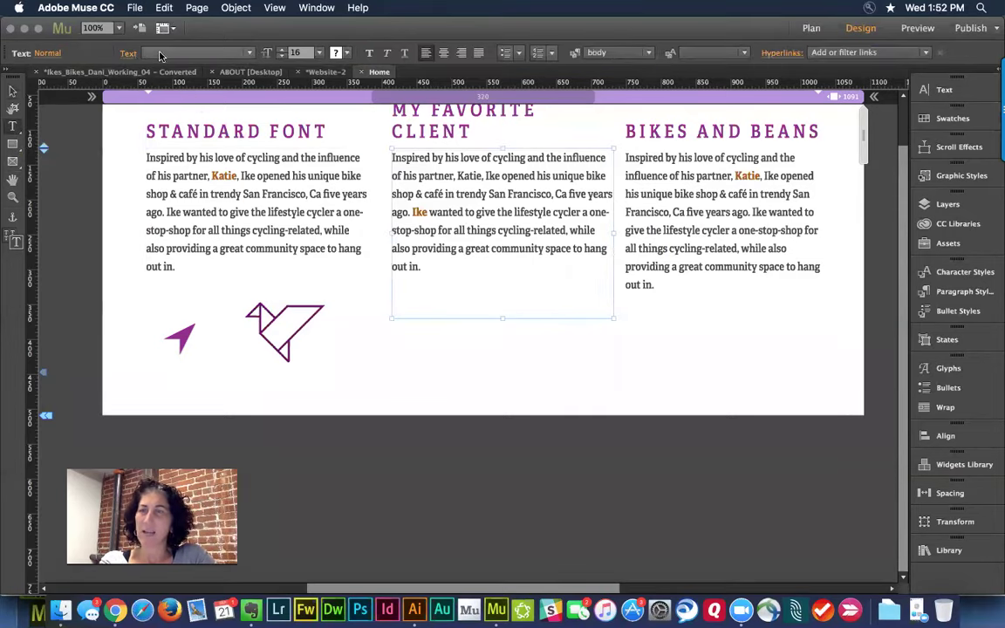
pyautogui.click(146, 53)
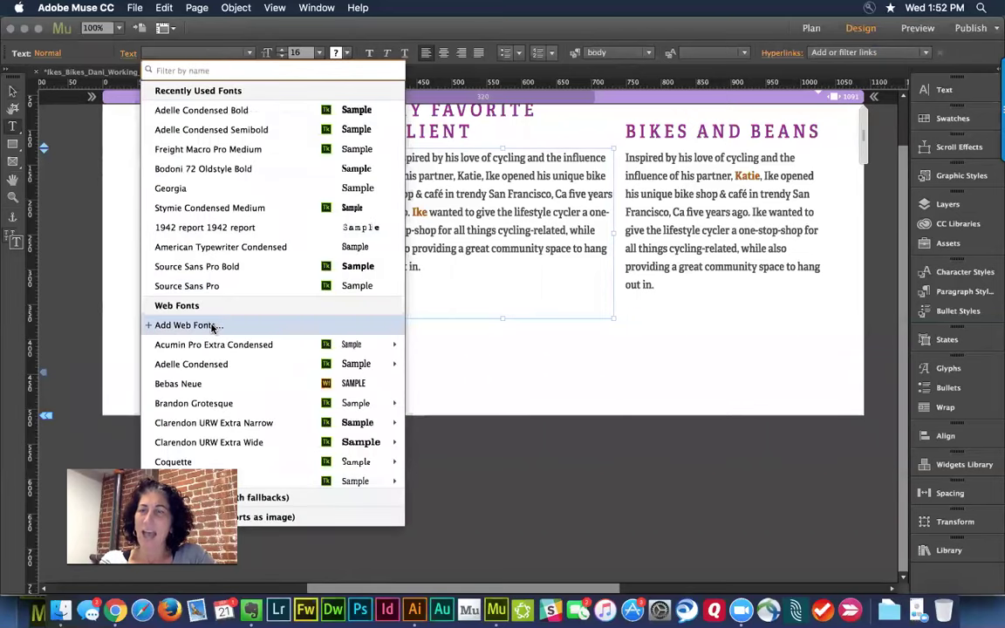
pyautogui.click(567, 391)
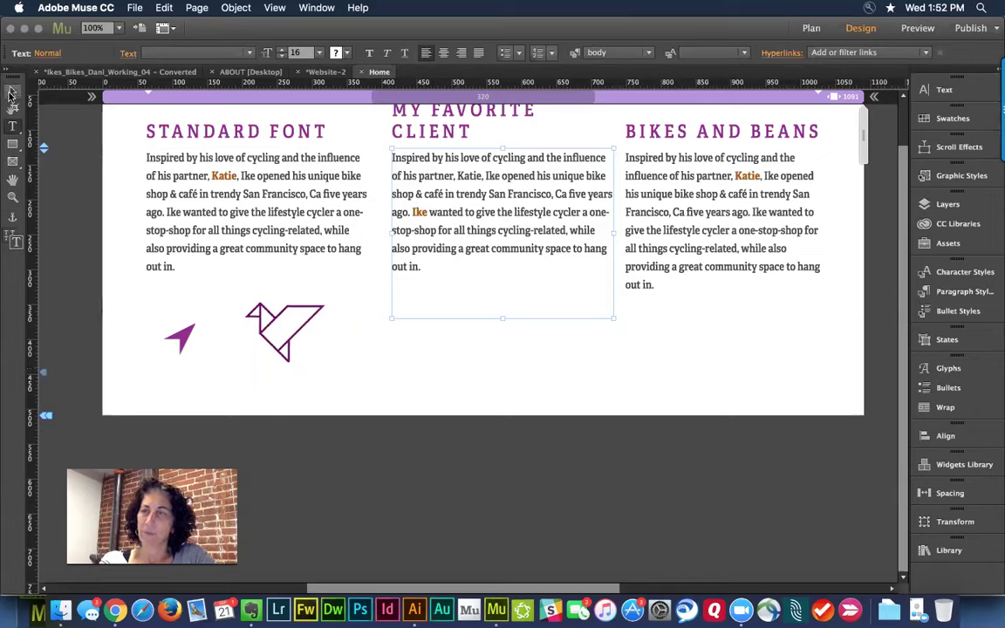
pyautogui.click(12, 91)
pyautogui.click(394, 397)
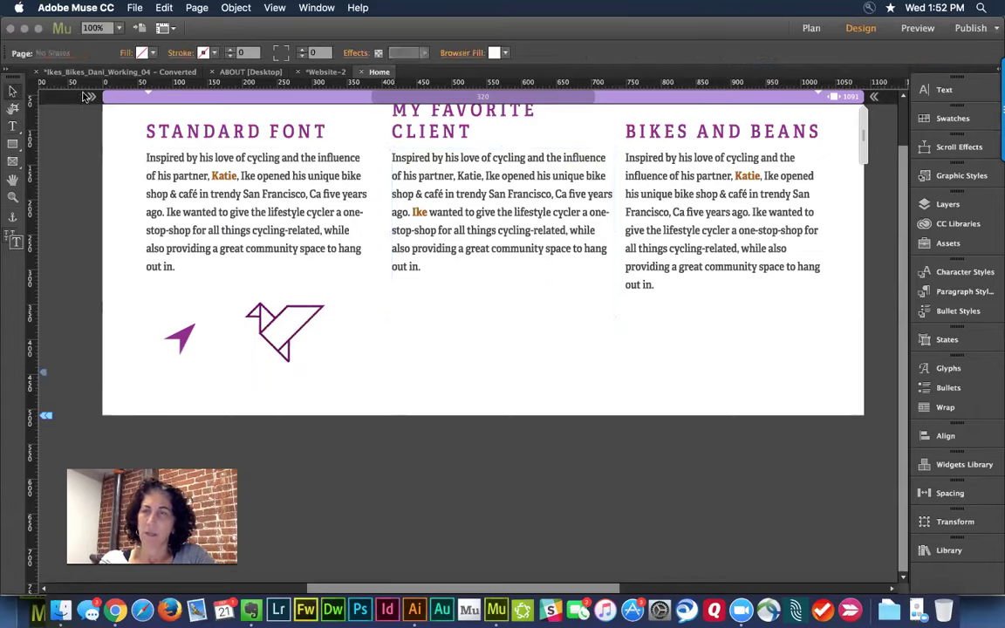
# Start adding a self-hosted web font and choose the fontello_prc_resp folder inside PRC as the source of the font files
pyautogui.click(135, 8)
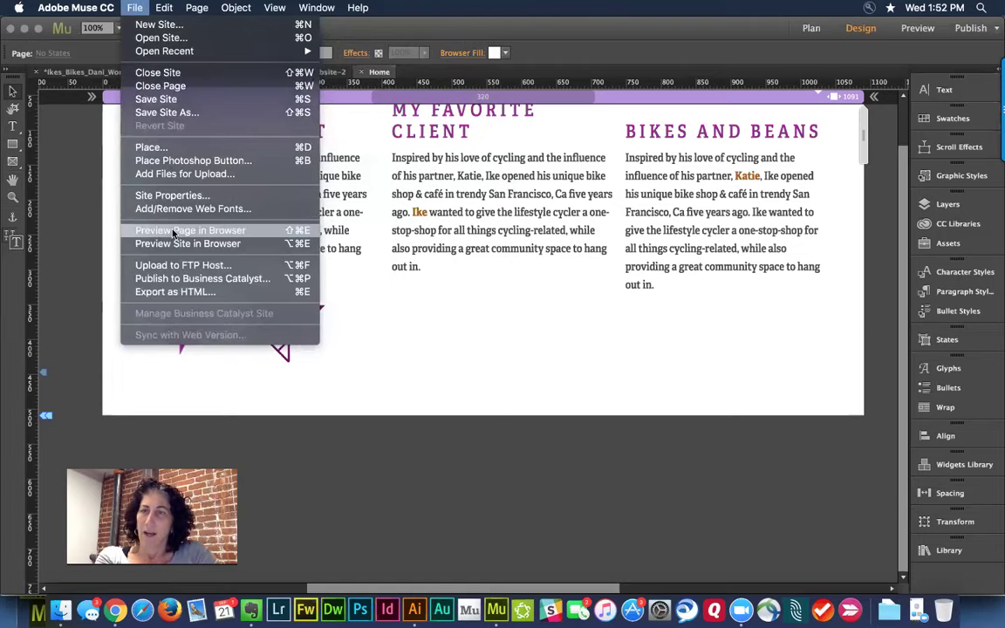
pyautogui.click(165, 214)
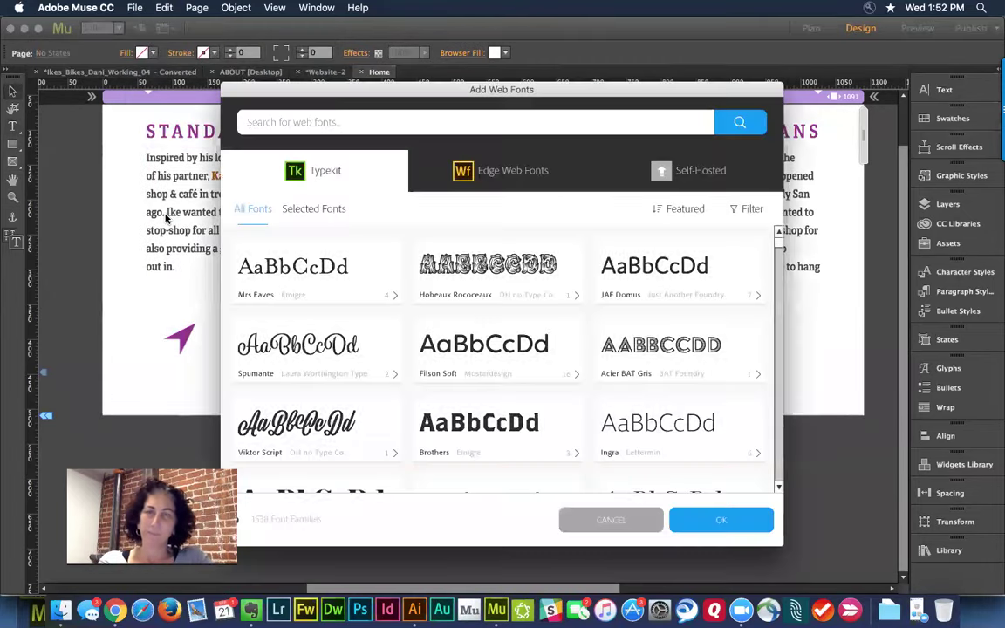
pyautogui.click(697, 169)
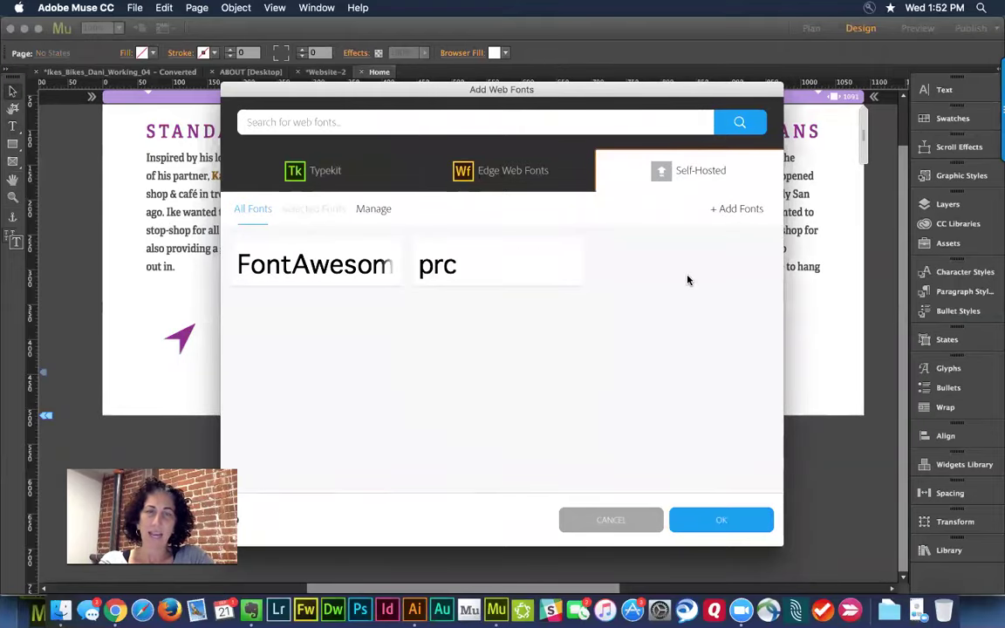
pyautogui.click(730, 211)
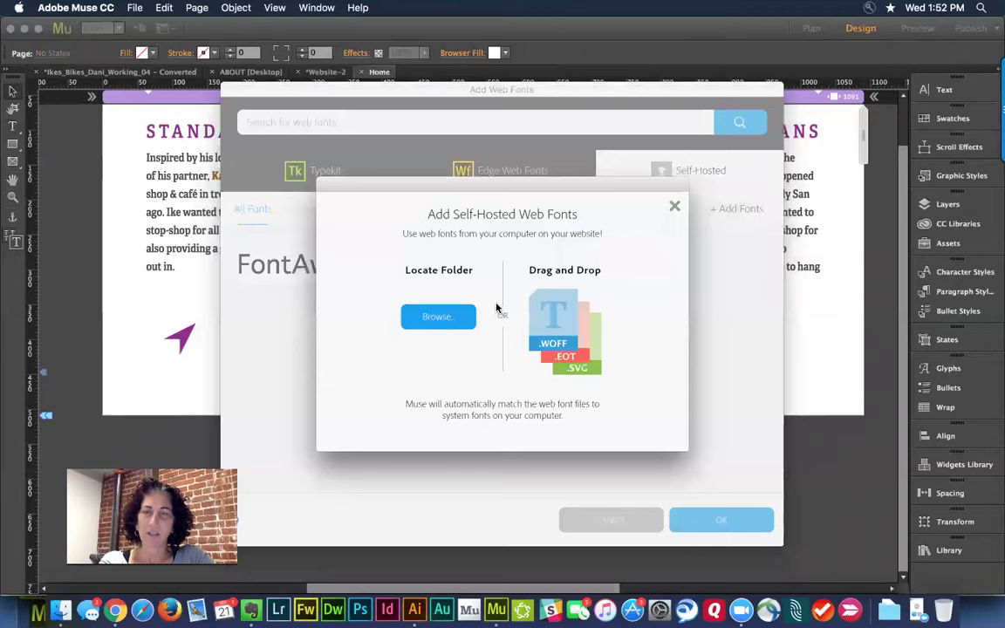
pyautogui.click(438, 316)
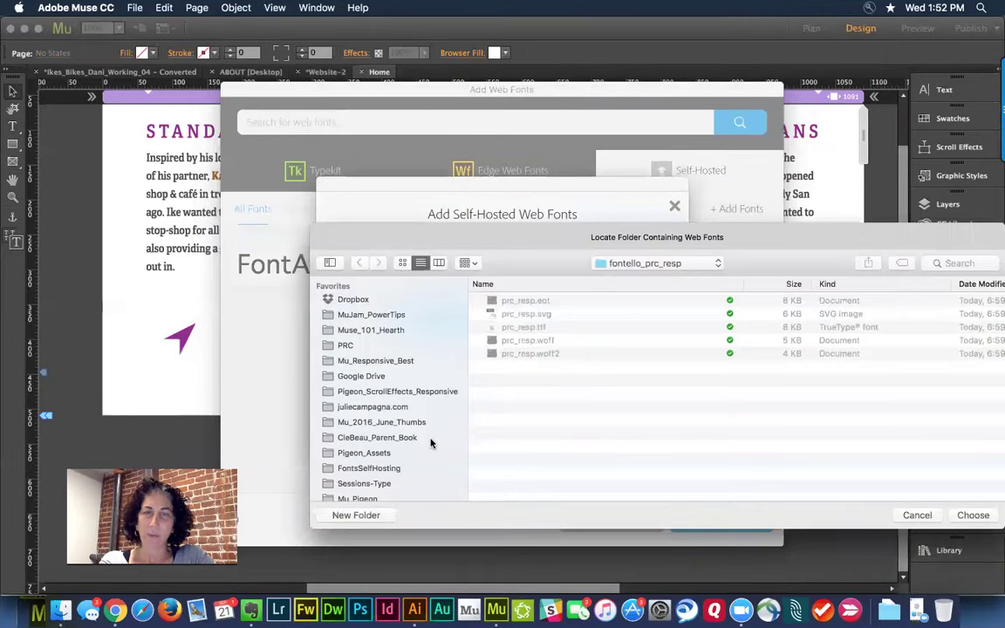
pyautogui.click(663, 264)
pyautogui.click(619, 277)
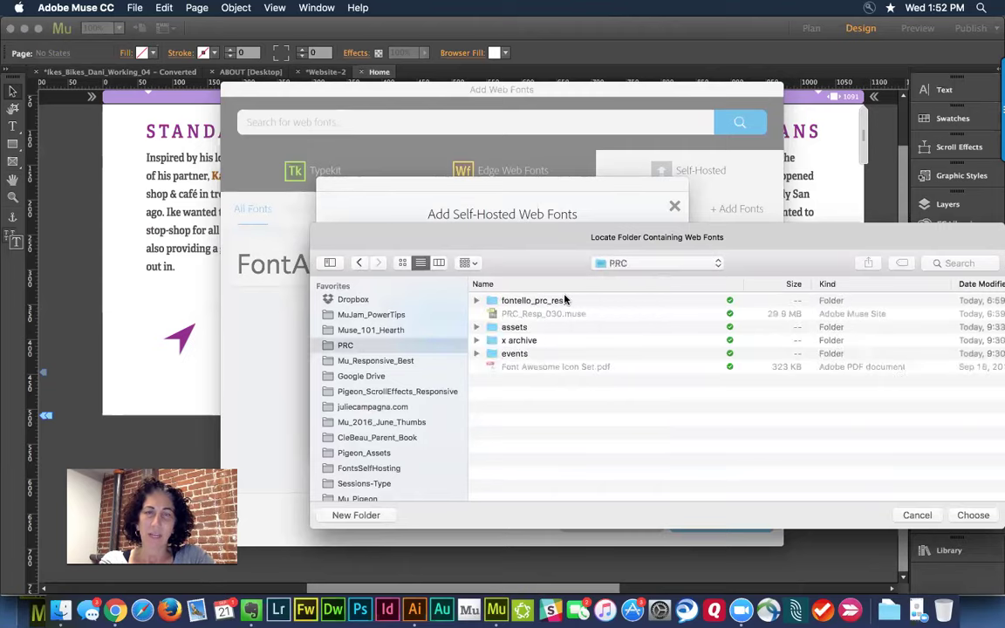
pyautogui.click(973, 515)
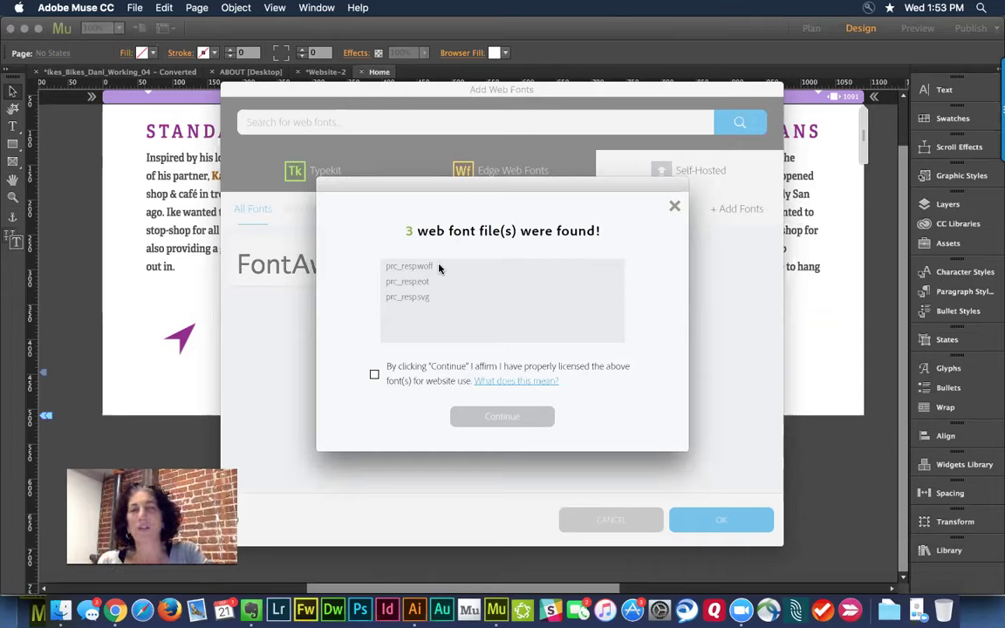
# Affirm the web licence for the prc_resp font files, add the font to the site and dismiss the notification
pyautogui.click(374, 374)
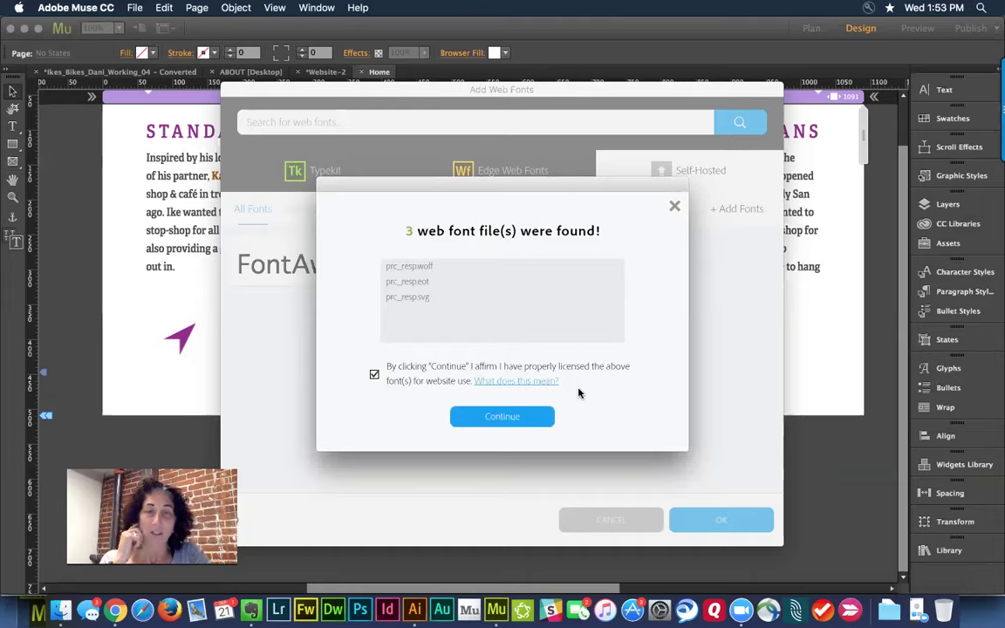
pyautogui.click(543, 417)
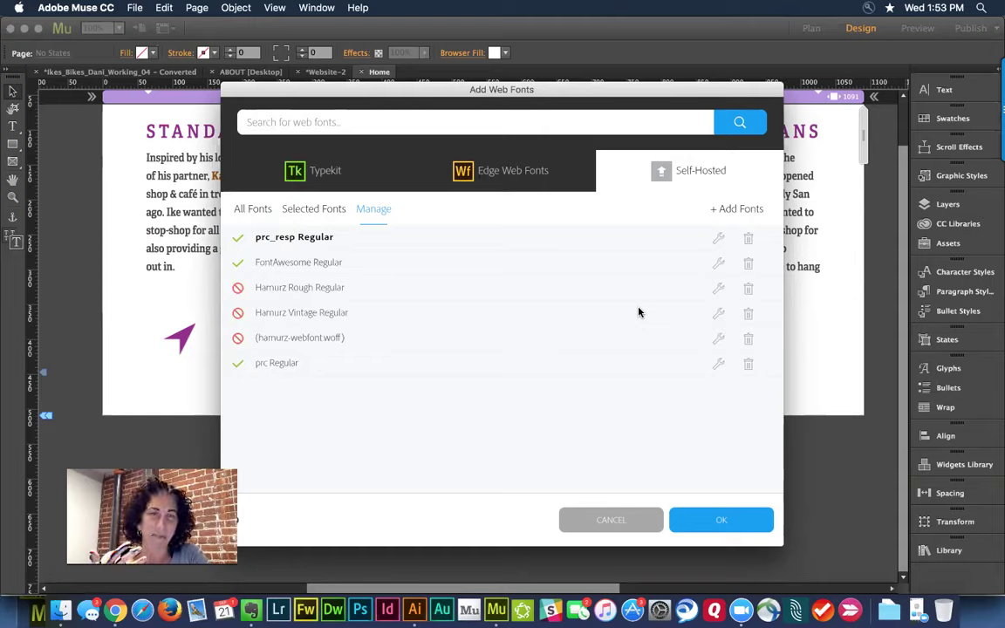
pyautogui.click(736, 522)
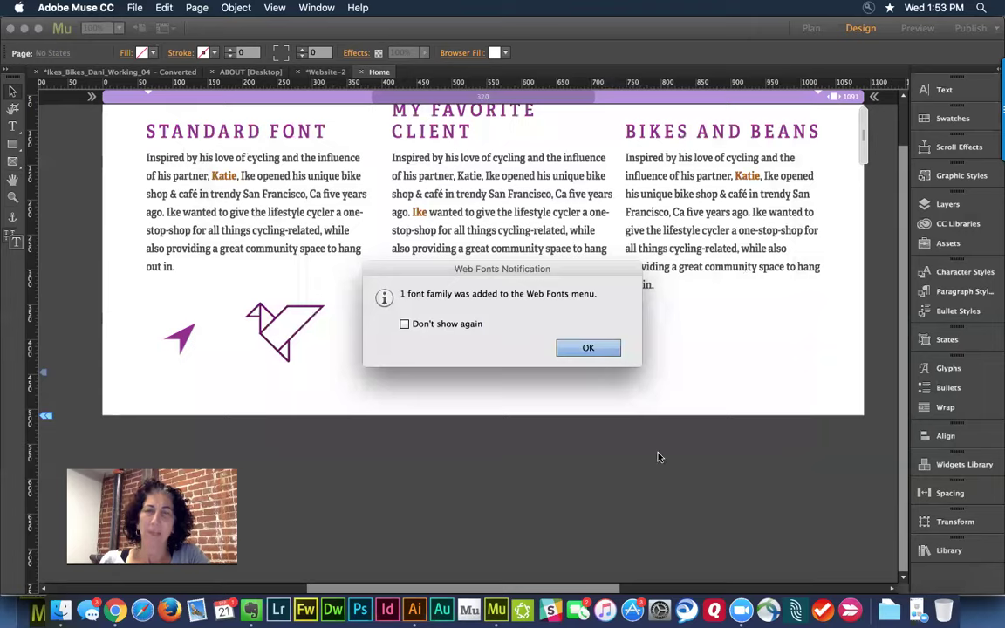
pyautogui.click(587, 348)
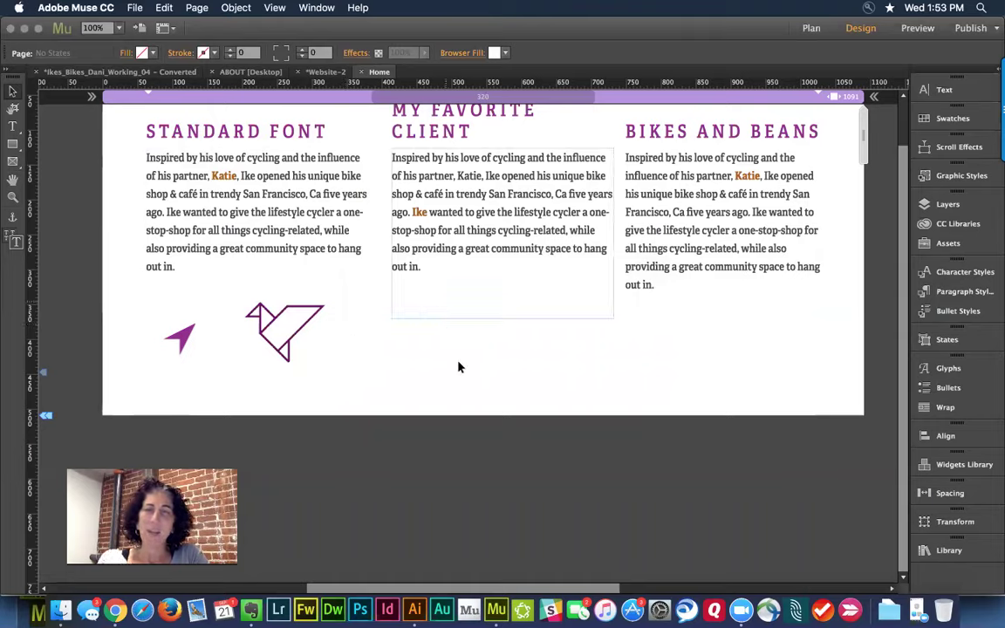
# Open the Glyphs panel and float it over the page, beside the "My Favorite Client" column
pyautogui.click(948, 368)
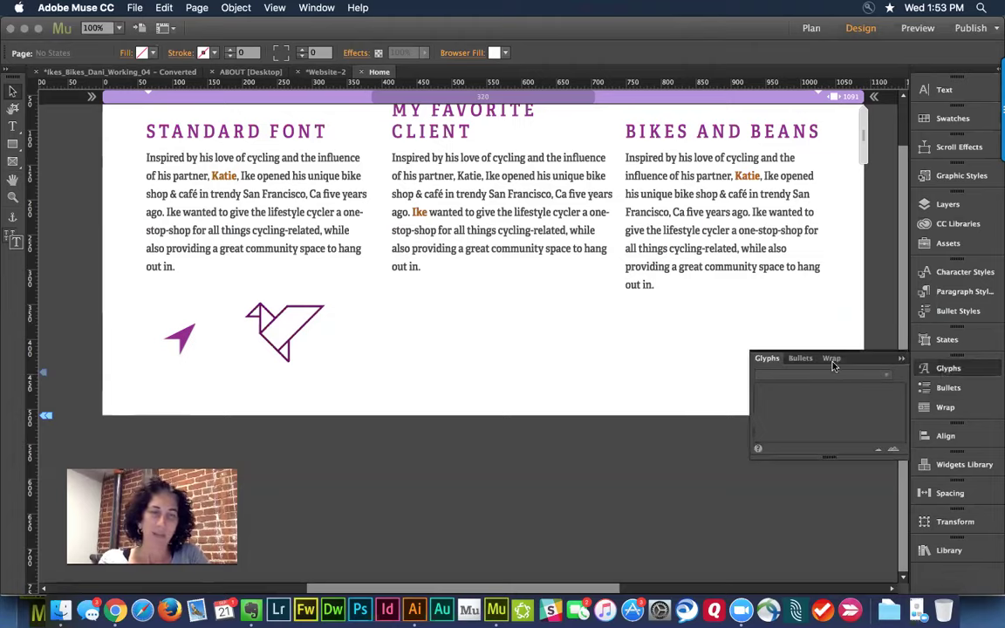
pyautogui.moveTo(766, 358); pyautogui.dragTo(659, 182)
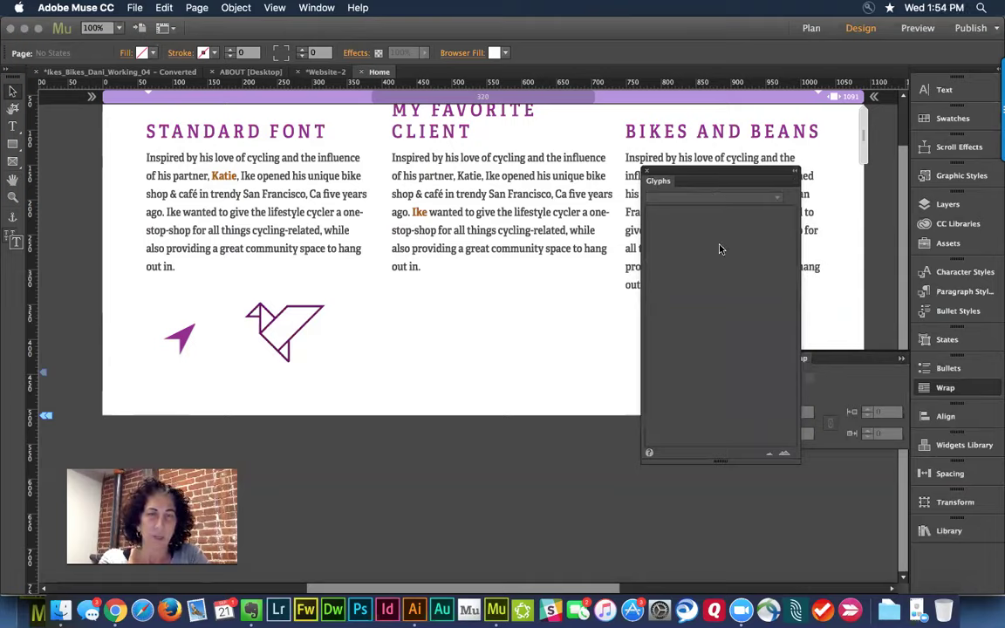
pyautogui.moveTo(719, 178); pyautogui.dragTo(758, 177)
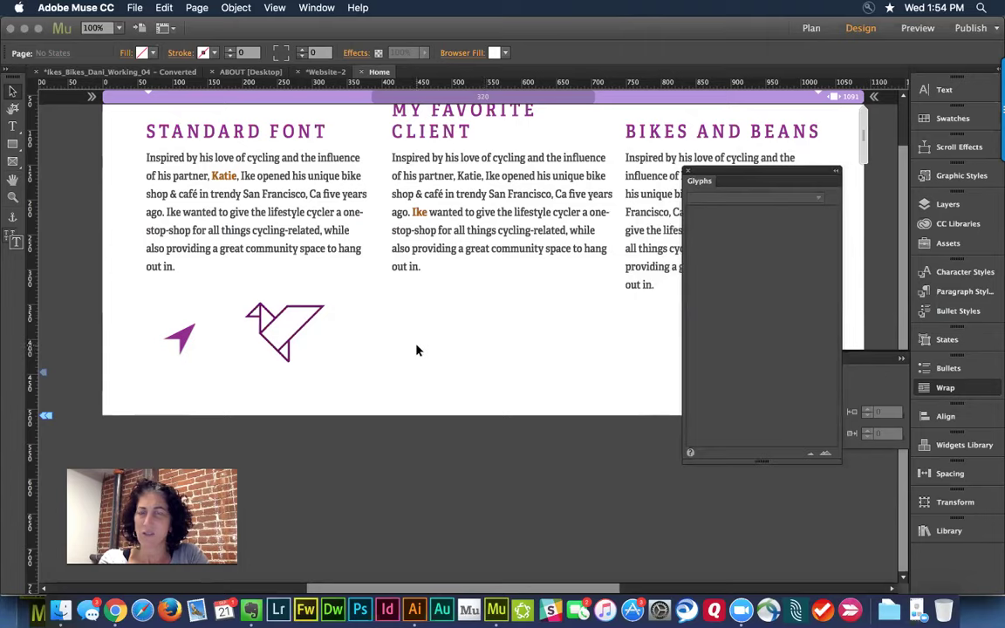
# Insert an empty line above the body text under "My Favorite Client"
pyautogui.click(12, 125)
pyautogui.click(417, 191)
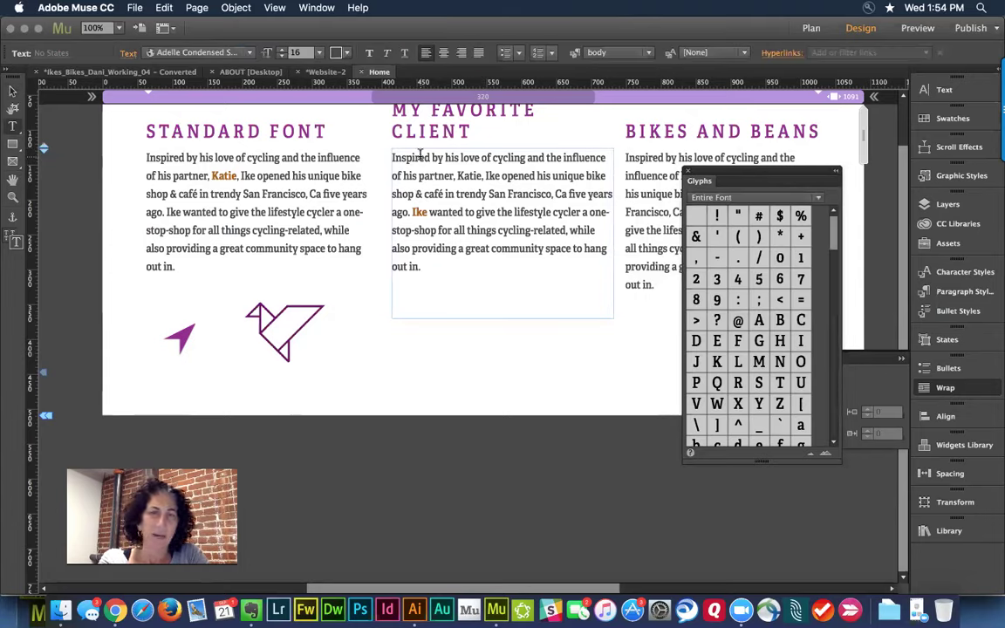
pyautogui.press('Left')
pyautogui.press('Left')
pyautogui.press('Left')
pyautogui.press('Left')
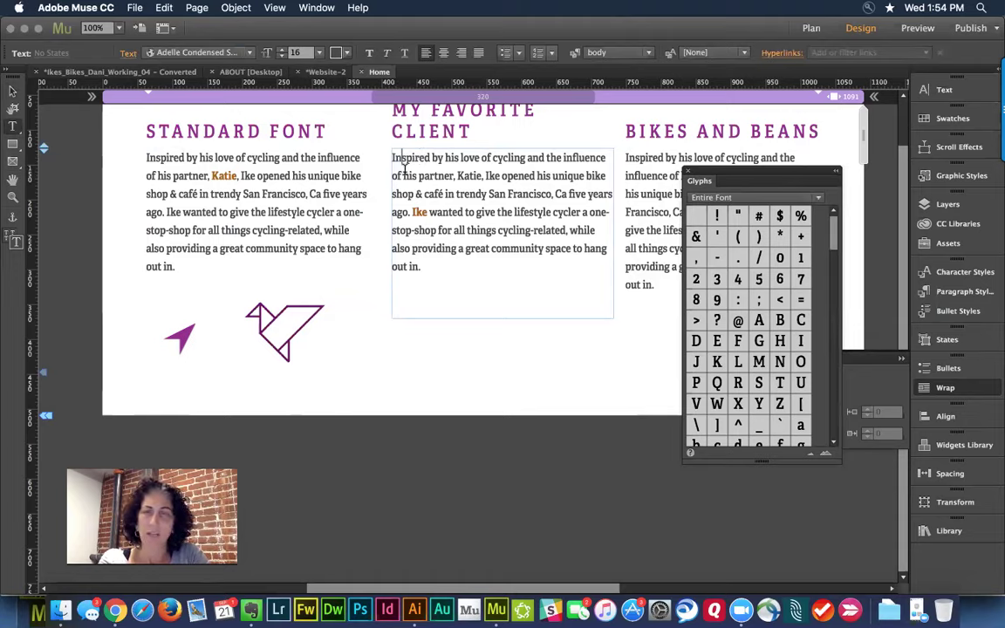
pyautogui.press('Return')
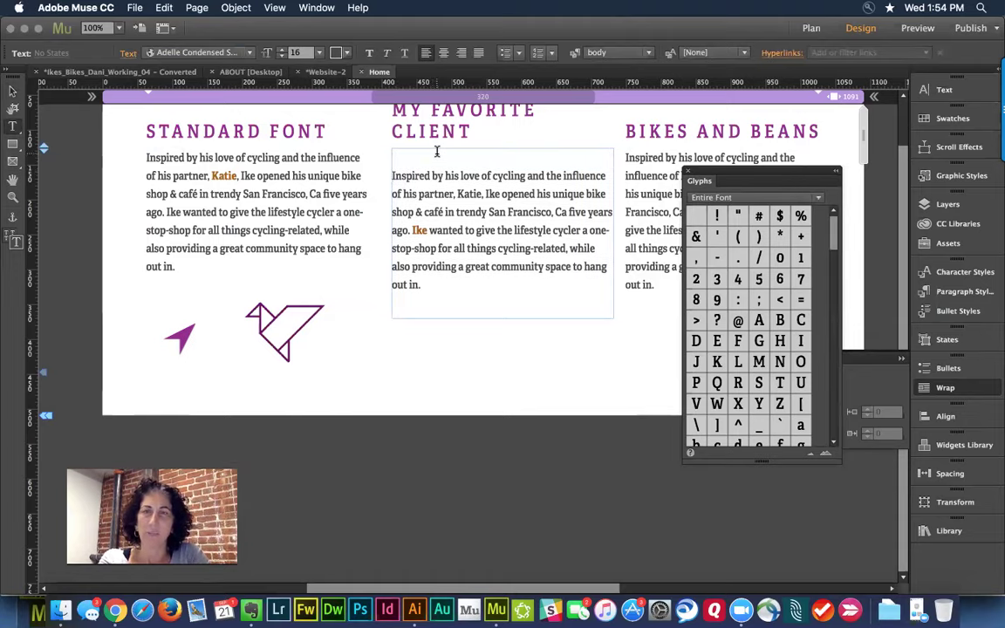
pyautogui.click(727, 199)
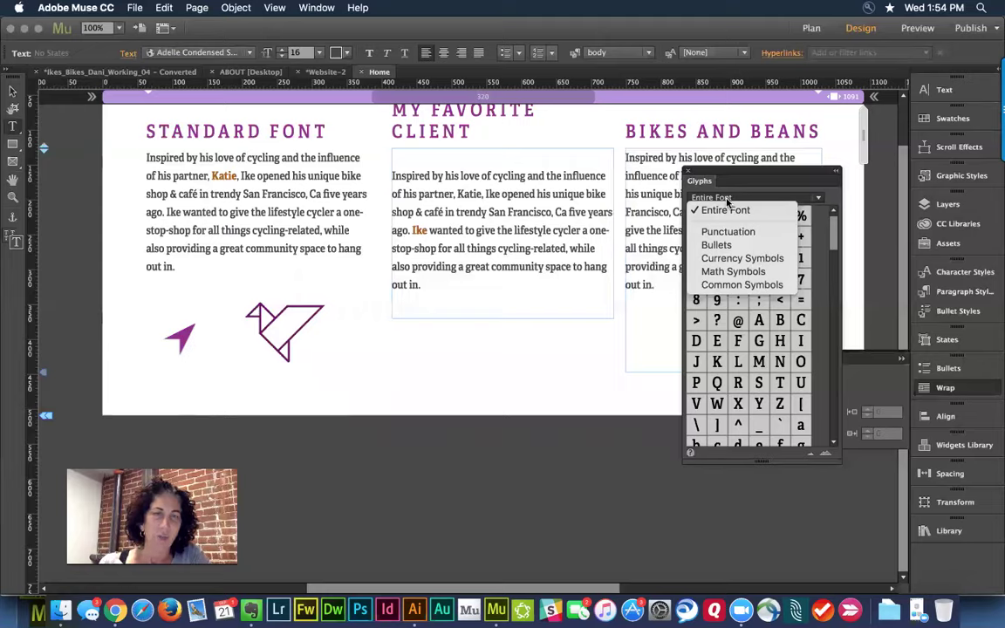
pyautogui.click(789, 186)
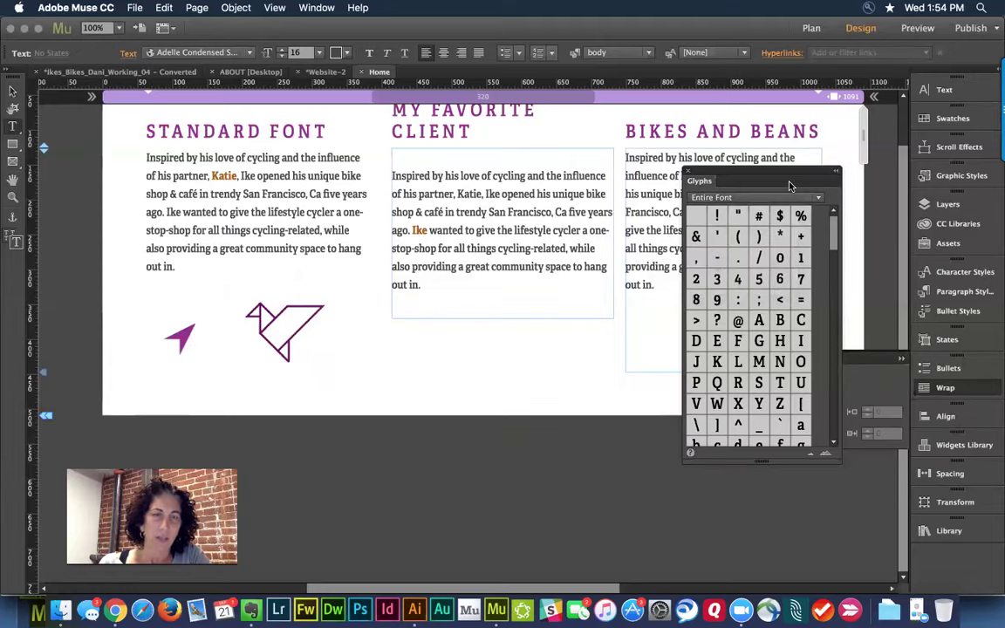
pyautogui.click(746, 199)
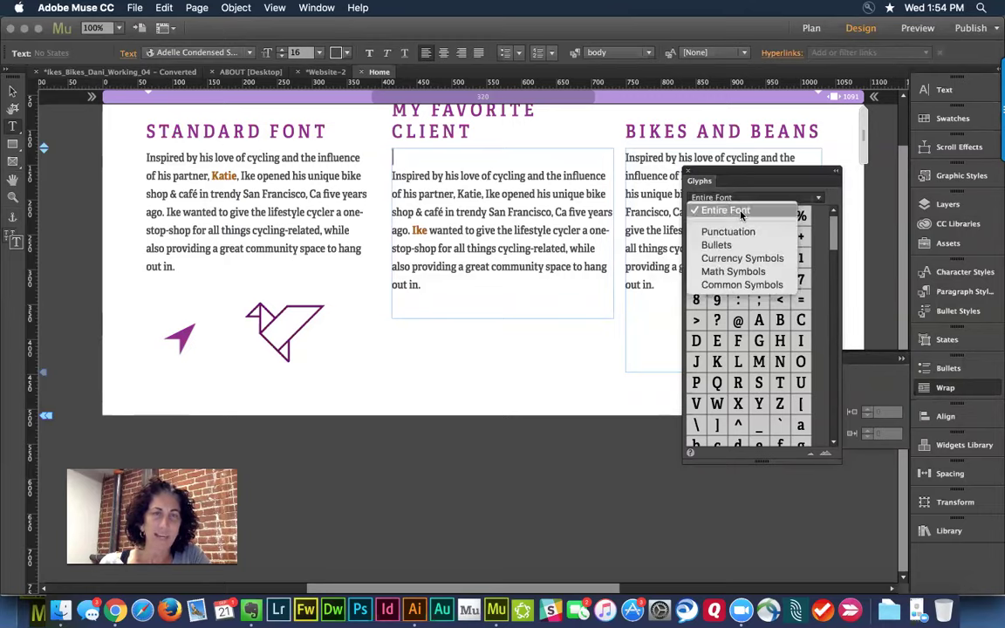
pyautogui.click(692, 174)
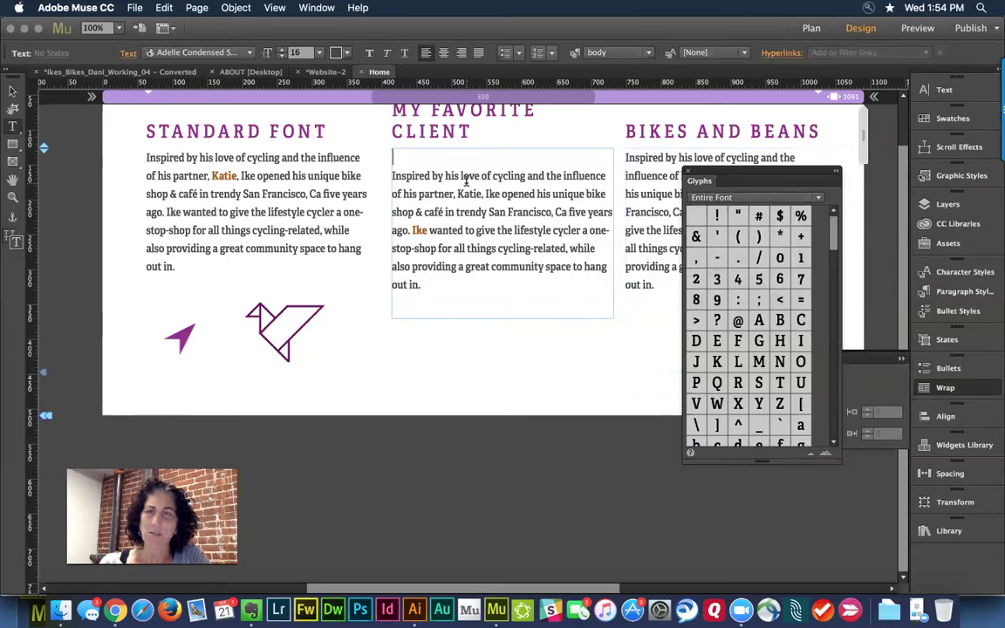
# Set the empty line's font to the self-hosted web font prc_resp and insert the leaf glyph there
pyautogui.click(188, 52)
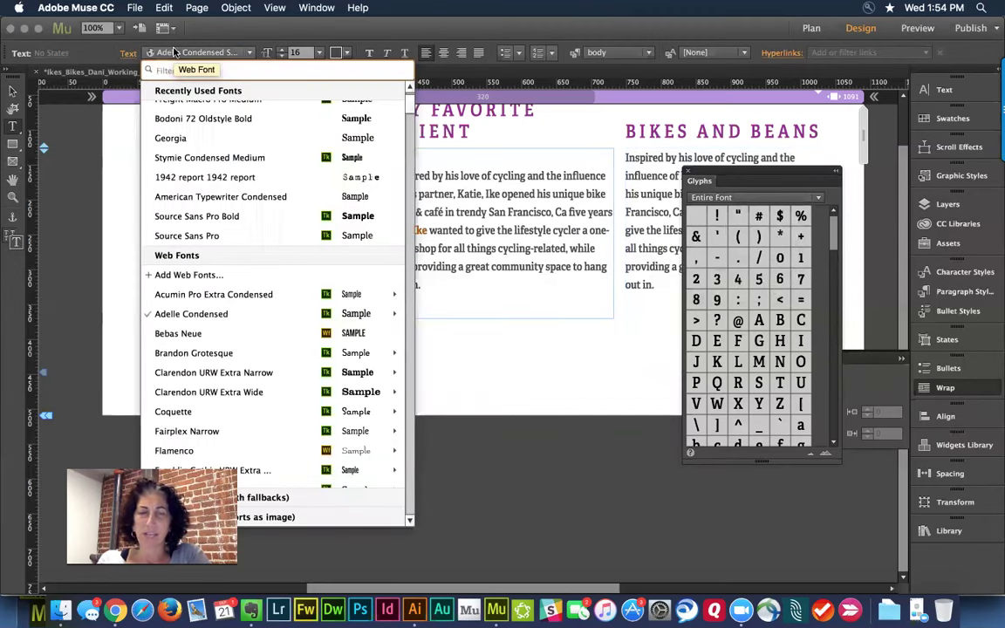
pyautogui.write('p')
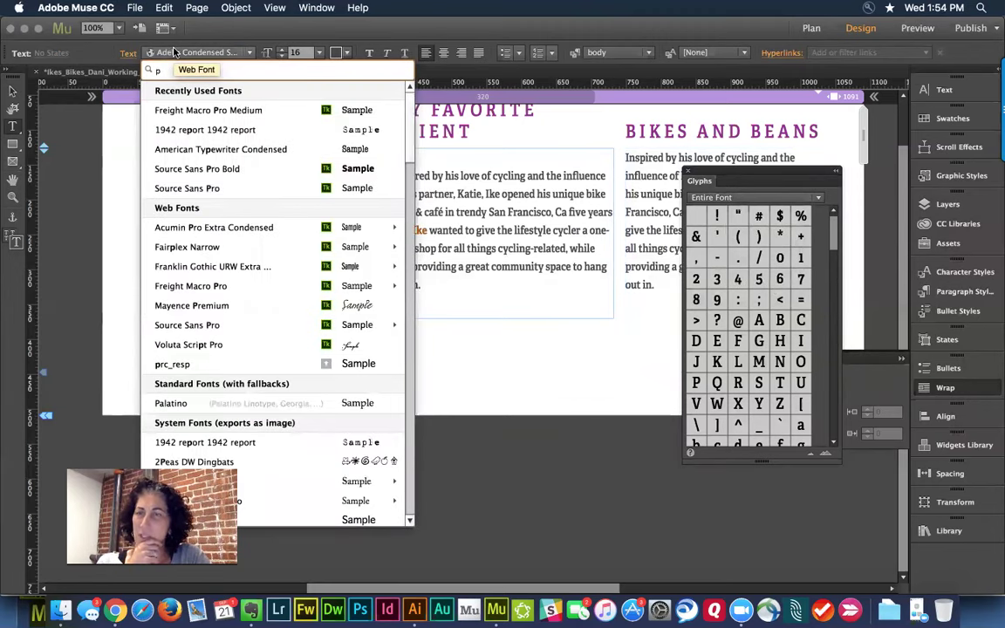
pyautogui.write('rc')
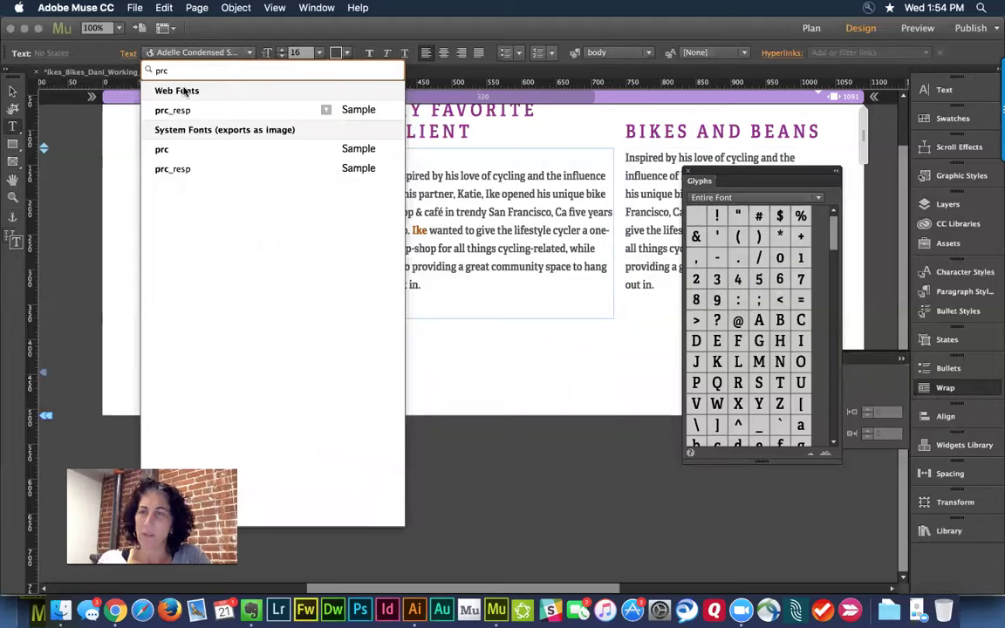
pyautogui.click(352, 112)
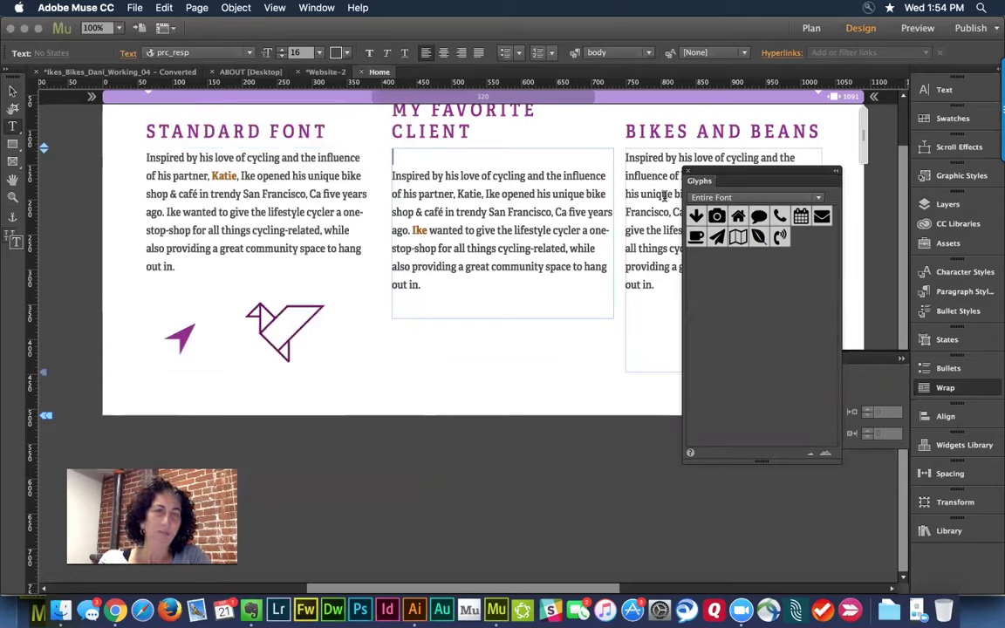
pyautogui.doubleClick(758, 237)
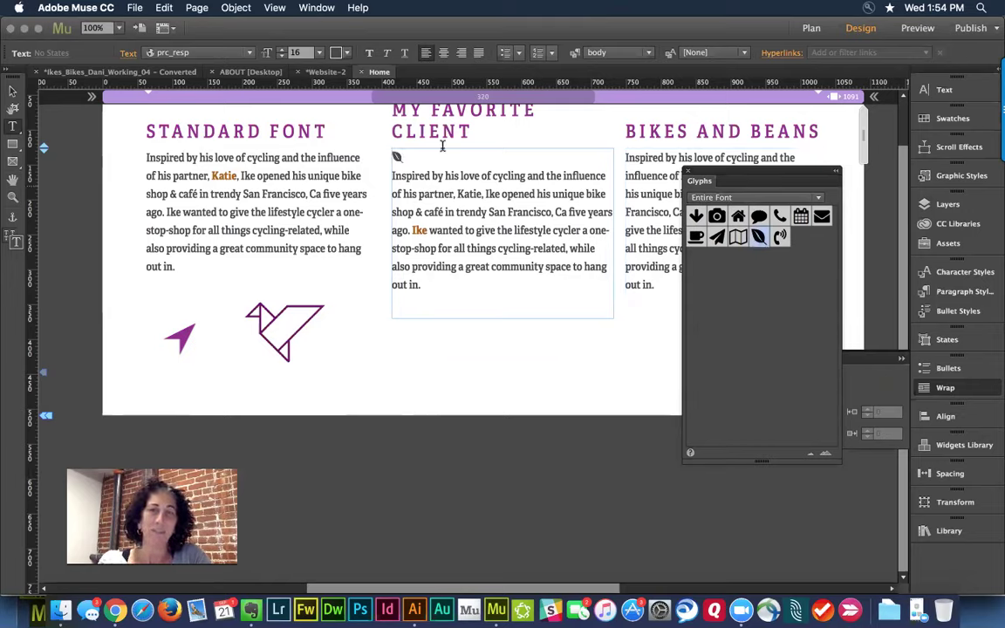
# Enlarge the leaf glyph under "My Favorite Client" to a font size of 46
pyautogui.moveTo(417, 156); pyautogui.dragTo(381, 153)
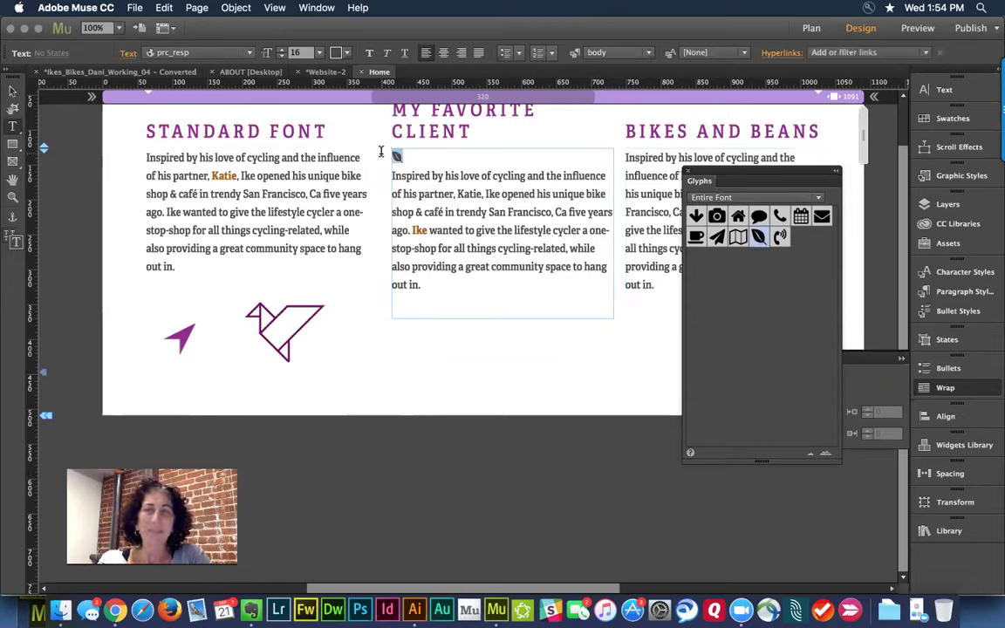
pyautogui.press('super+shift+period')
pyautogui.press('super+shift+period')
pyautogui.press('super+shift+period')
pyautogui.press('super+shift+period')
pyautogui.press('super+shift+period')
pyautogui.press('super+shift+period')
pyautogui.press('super+shift+period')
pyautogui.press('super+shift+period')
pyautogui.press('super+shift+period')
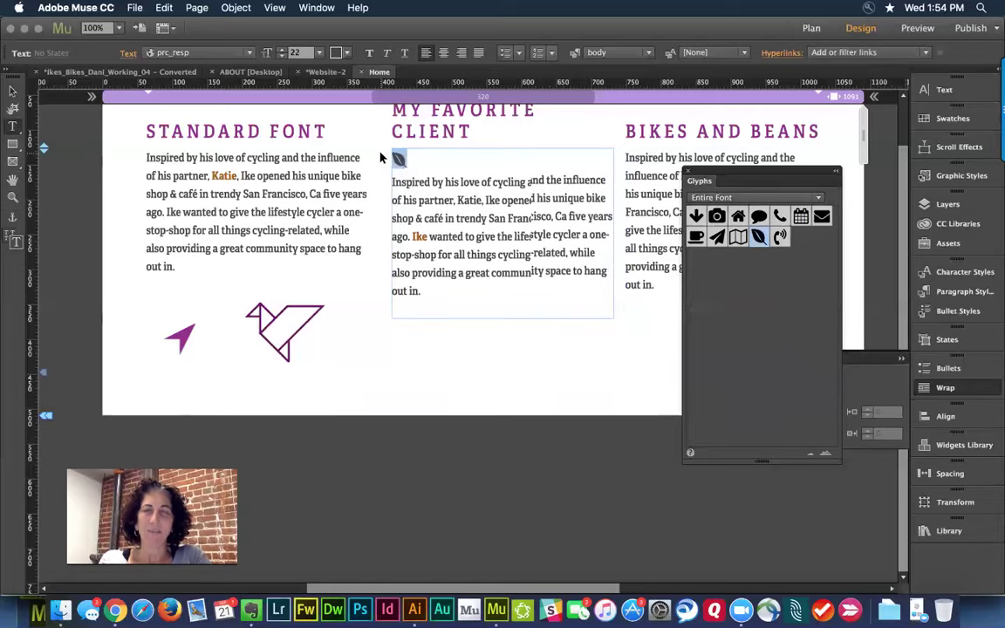
pyautogui.press('super+shift+period')
pyautogui.press('super+shift+period')
pyautogui.press('super+shift+period')
pyautogui.press('super+shift+period')
pyautogui.press('super+shift+period')
pyautogui.press('super+shift+period')
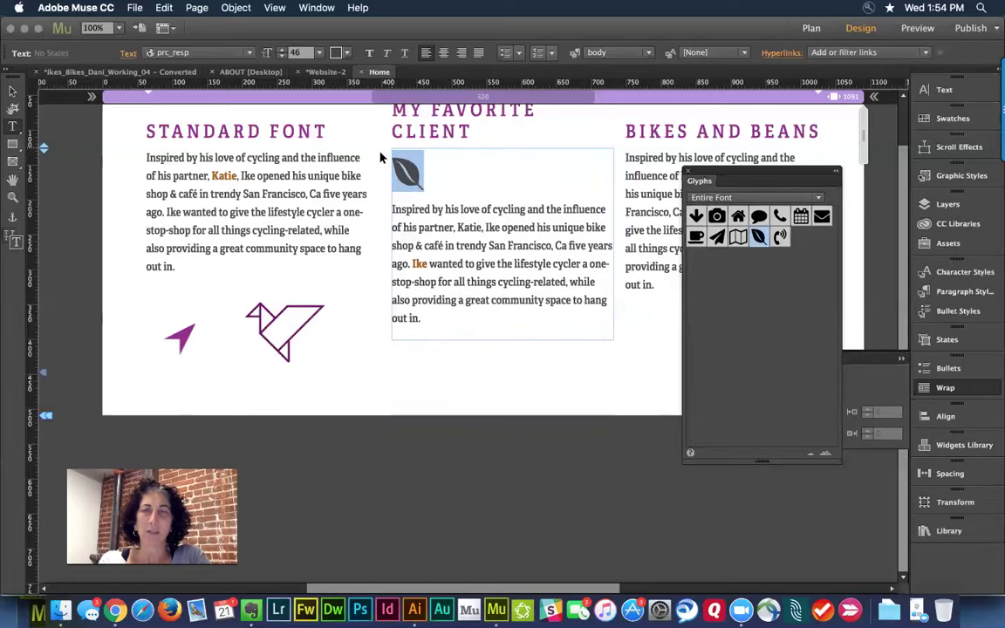
# Color the leaf glyph green and deselect the text frame
pyautogui.click(337, 54)
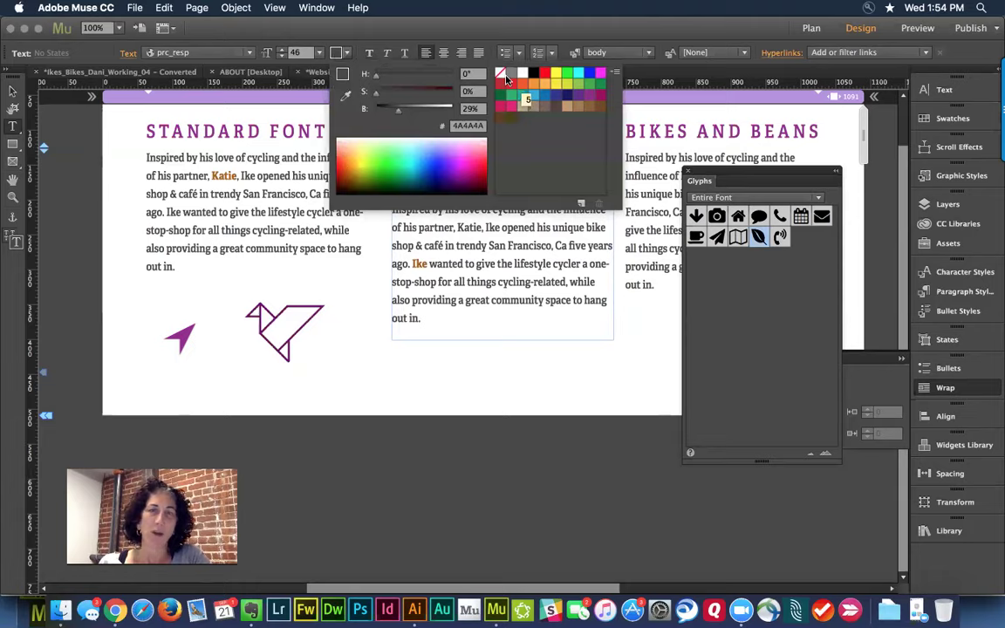
pyautogui.click(590, 84)
pyautogui.click(699, 37)
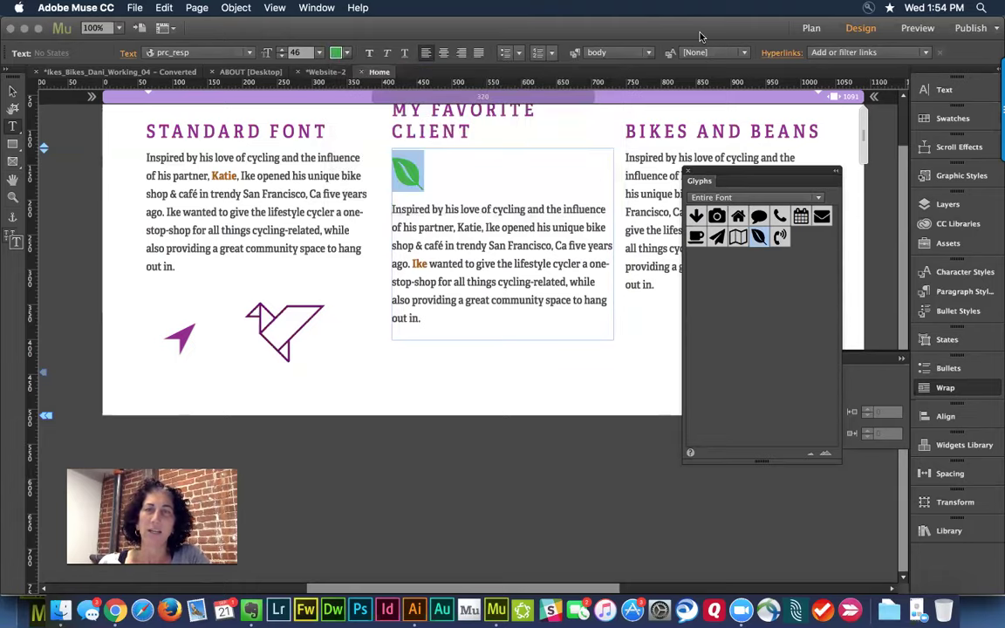
pyautogui.click(14, 93)
pyautogui.click(403, 394)
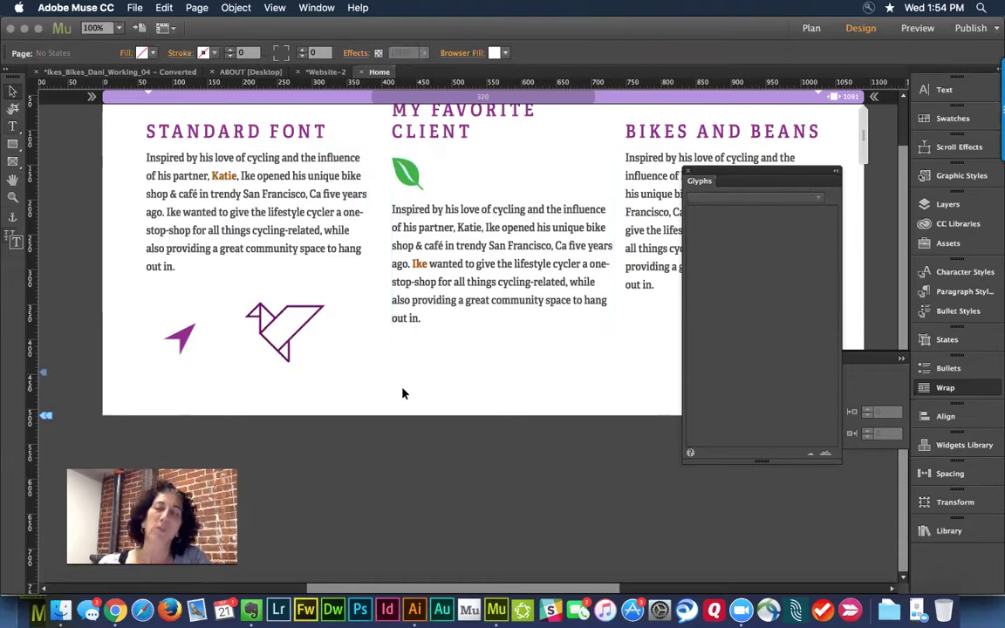
# Compare the arrow and bird image frames with the text frame containing the leaf glyph, selecting each in turn
pyautogui.click(182, 339)
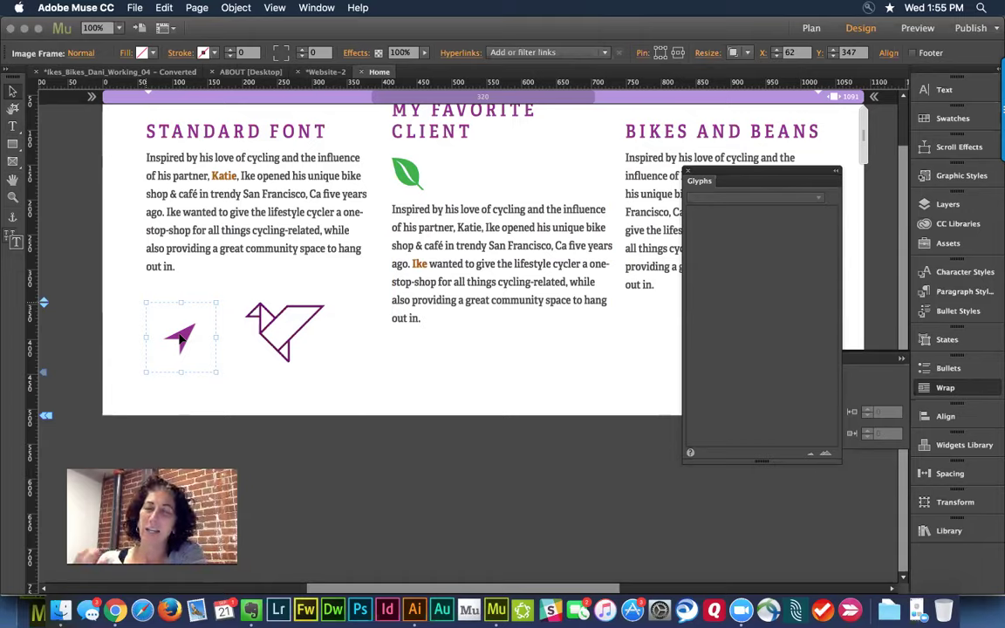
pyautogui.click(283, 340)
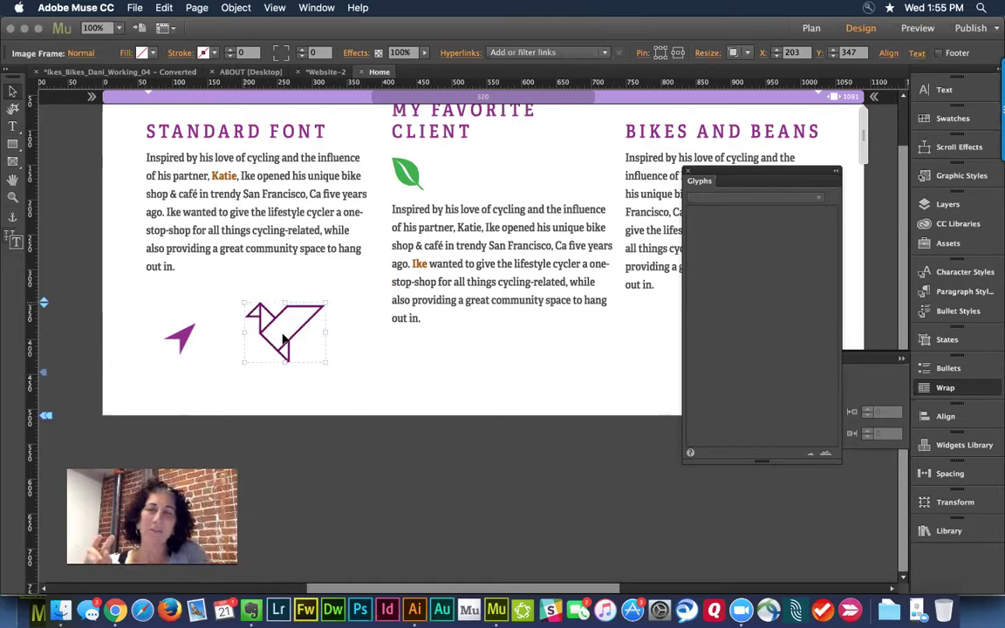
pyautogui.click(421, 179)
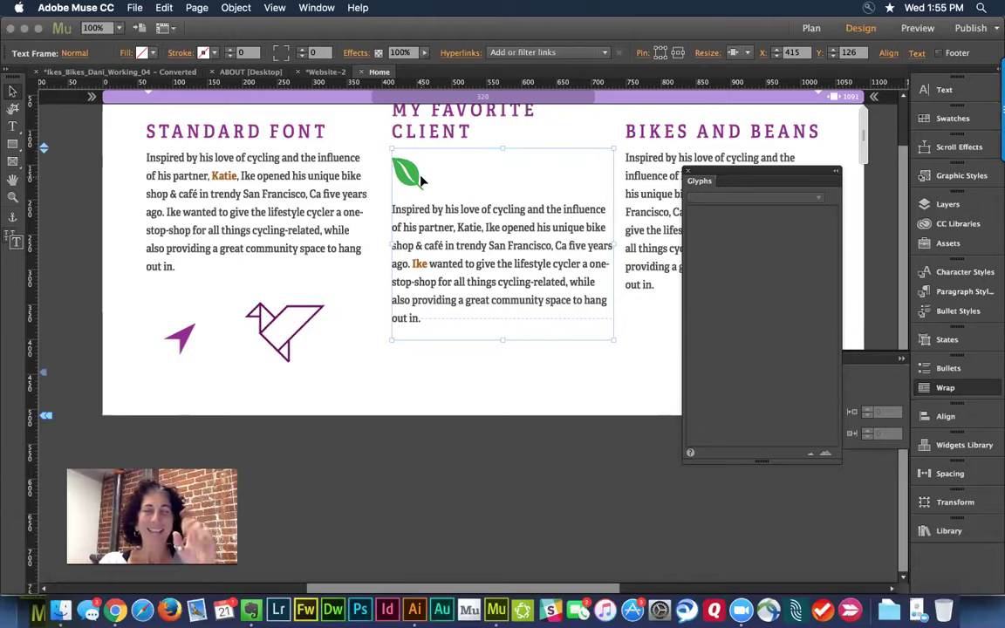
# Switch to Chrome and examine Fontello's icon selection page with its area for custom SVG icons, comparing it with the bird image in Muse
pyautogui.press('super+Tab')
pyautogui.press('super+Tab')
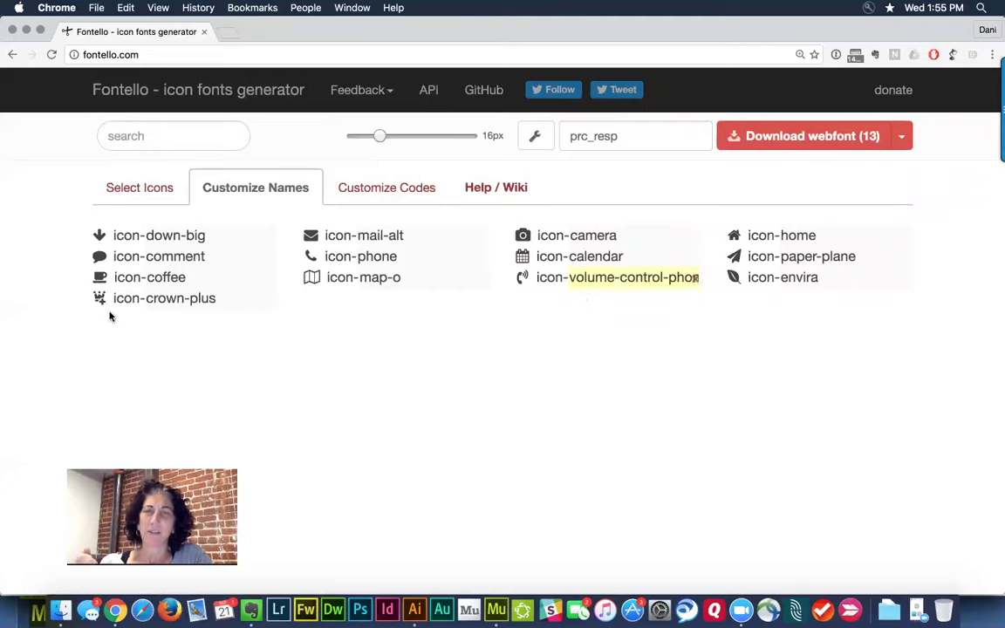
pyautogui.click(137, 191)
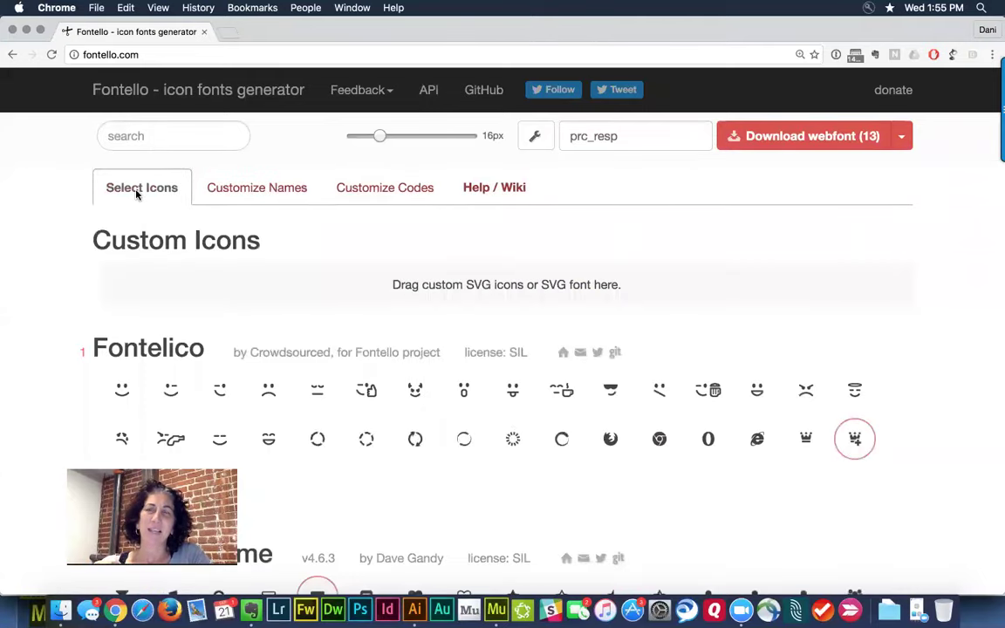
pyautogui.scroll(1, 342, 260)
pyautogui.scroll(-1, 201, 279)
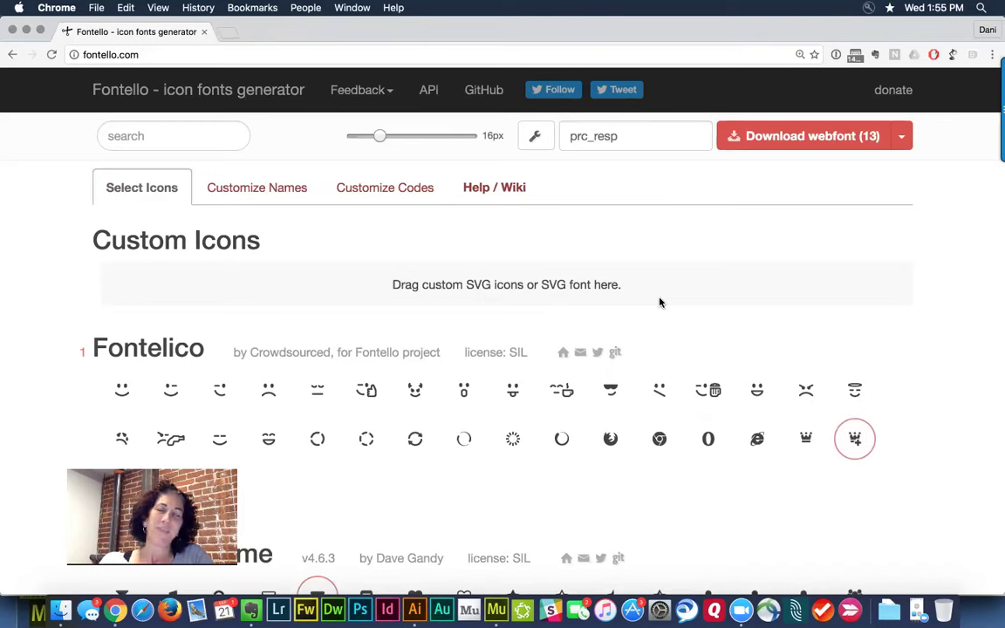
pyautogui.press('super+Tab')
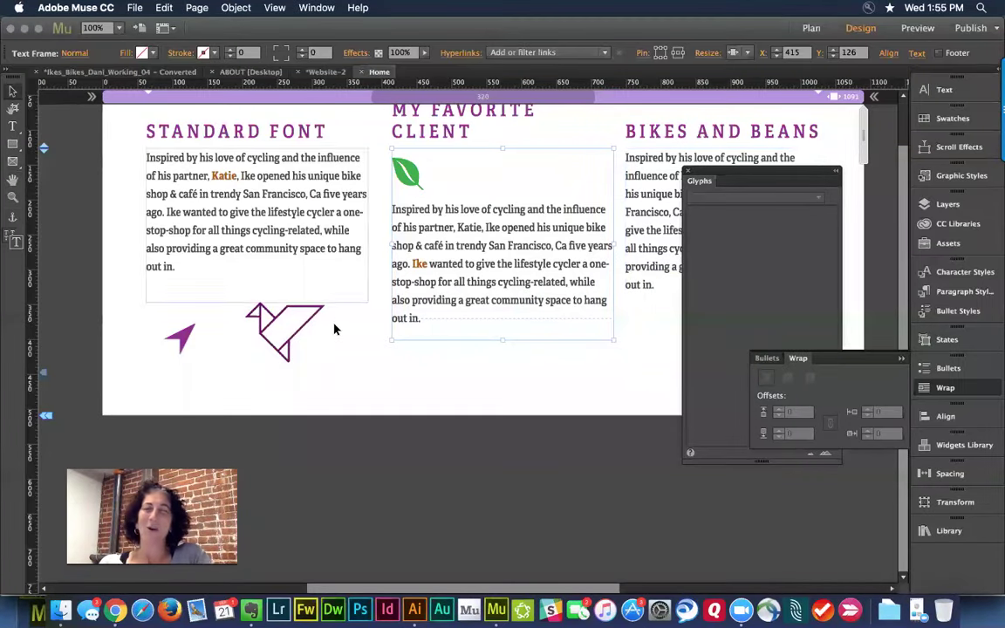
pyautogui.click(305, 329)
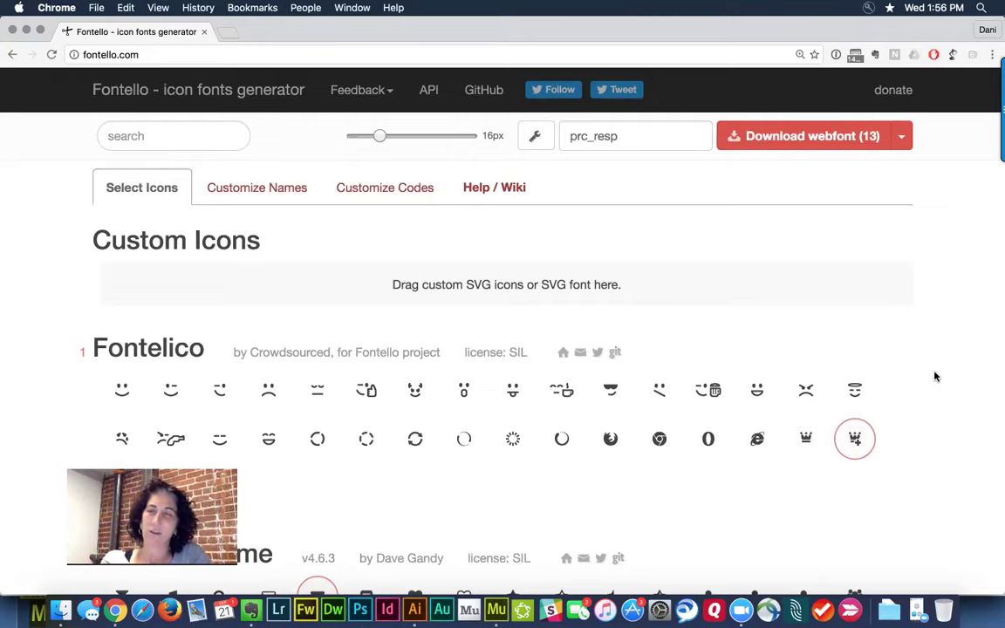
pyautogui.press('super+Tab')
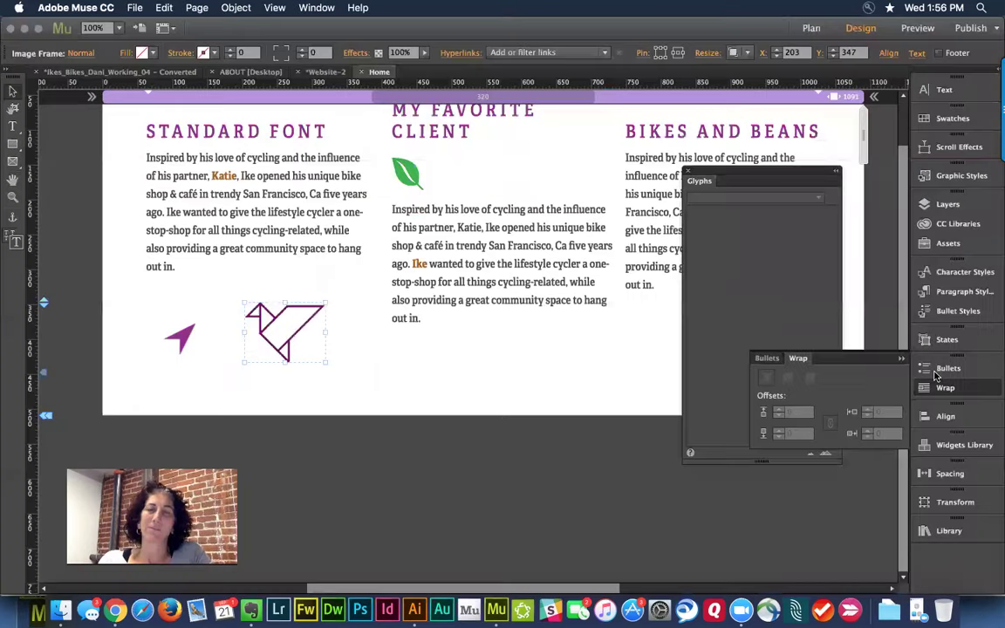
pyautogui.click(592, 345)
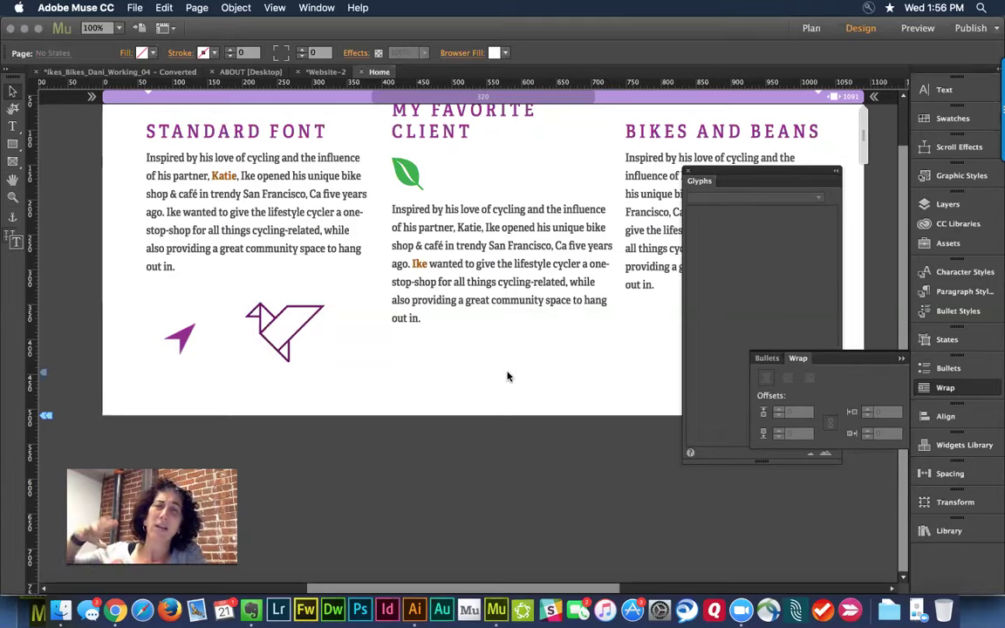
pyautogui.click(641, 362)
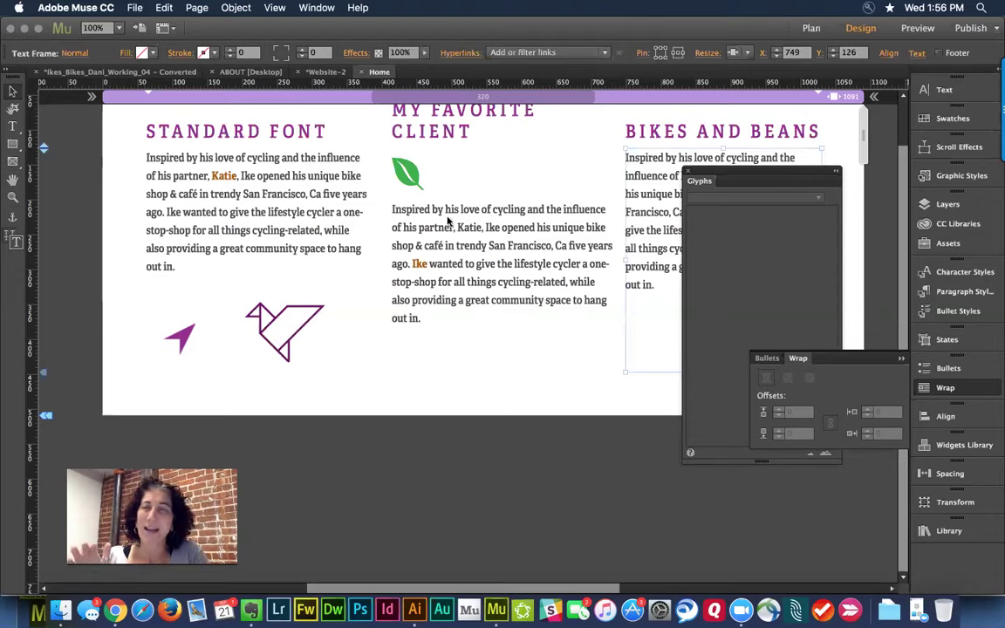
pyautogui.click(416, 378)
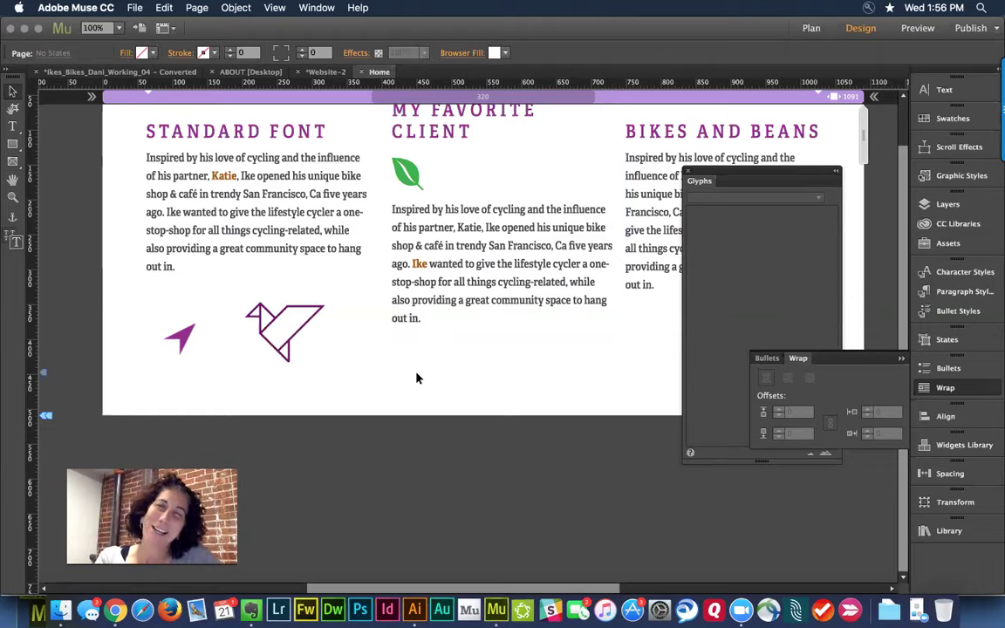
# Switch to the Evernote note and review the outline topics on icon font approaches and on bullets and lists
pyautogui.press('super+Tab')
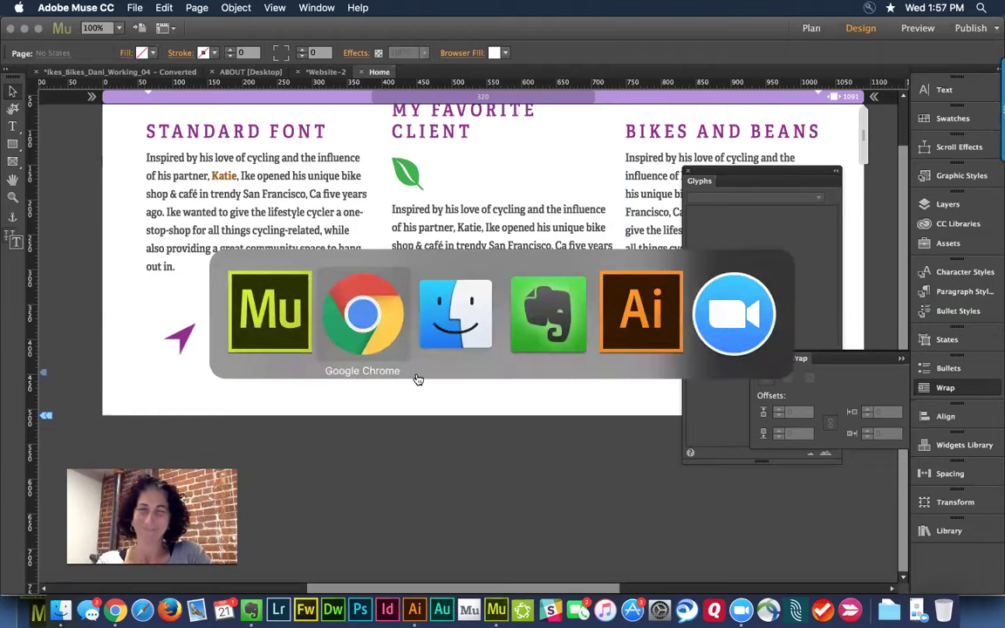
pyautogui.press('super+Tab')
pyautogui.press('super+Tab')
pyautogui.press('super+Tab')
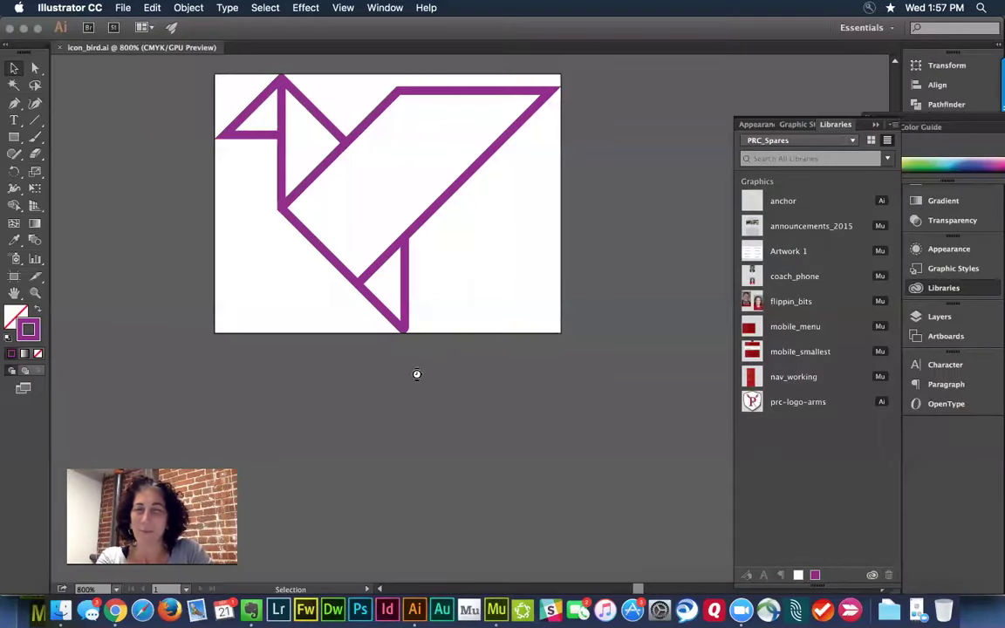
pyautogui.press('super+Tab')
pyautogui.press('super+Tab')
pyautogui.press('super+Tab')
pyautogui.press('super+Tab')
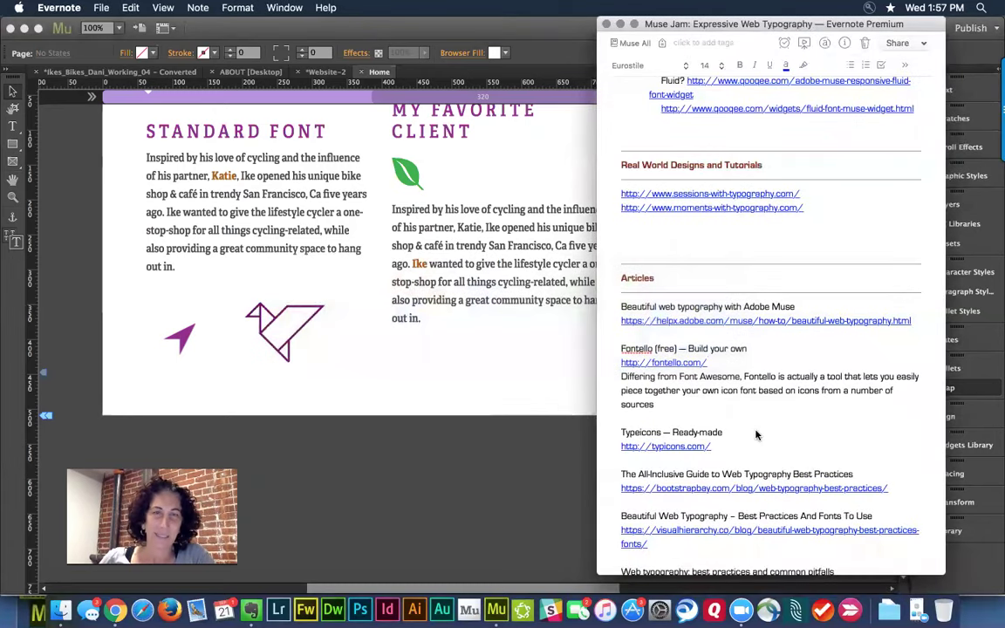
pyautogui.scroll(15, 712, 400)
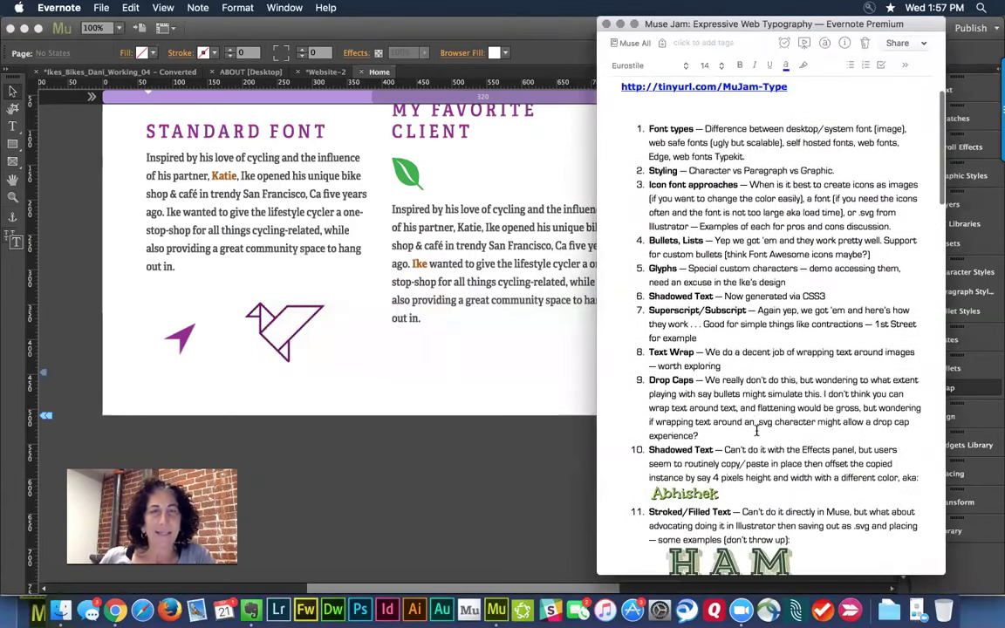
pyautogui.tripleClick(710, 185)
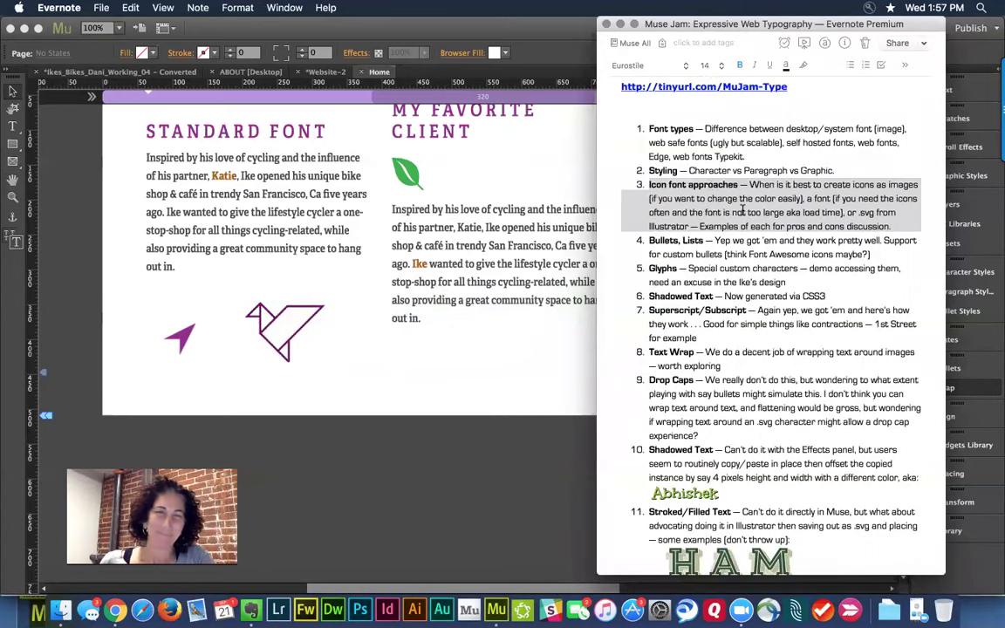
pyautogui.tripleClick(623, 242)
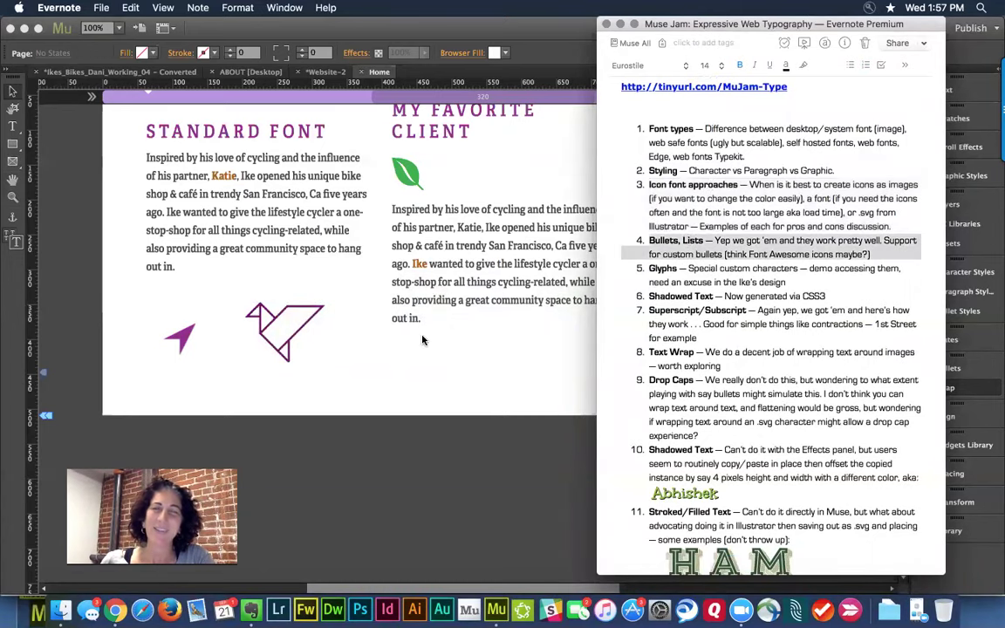
# Return to Muse and close the glyph browser and the wrap settings to uncover the page
pyautogui.click(447, 313)
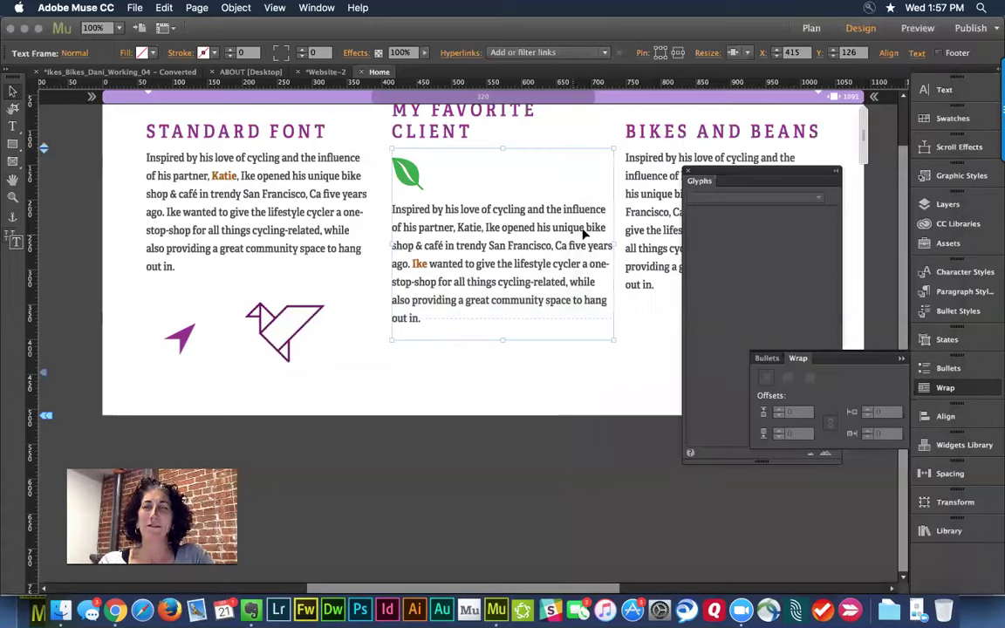
pyautogui.doubleClick(452, 324)
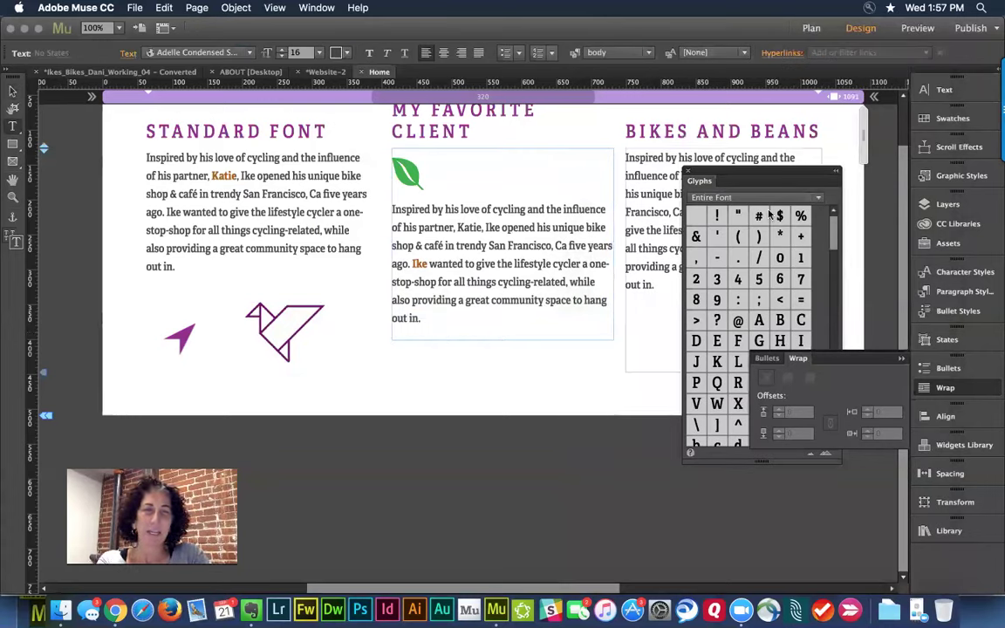
pyautogui.moveTo(759, 177); pyautogui.dragTo(753, 284)
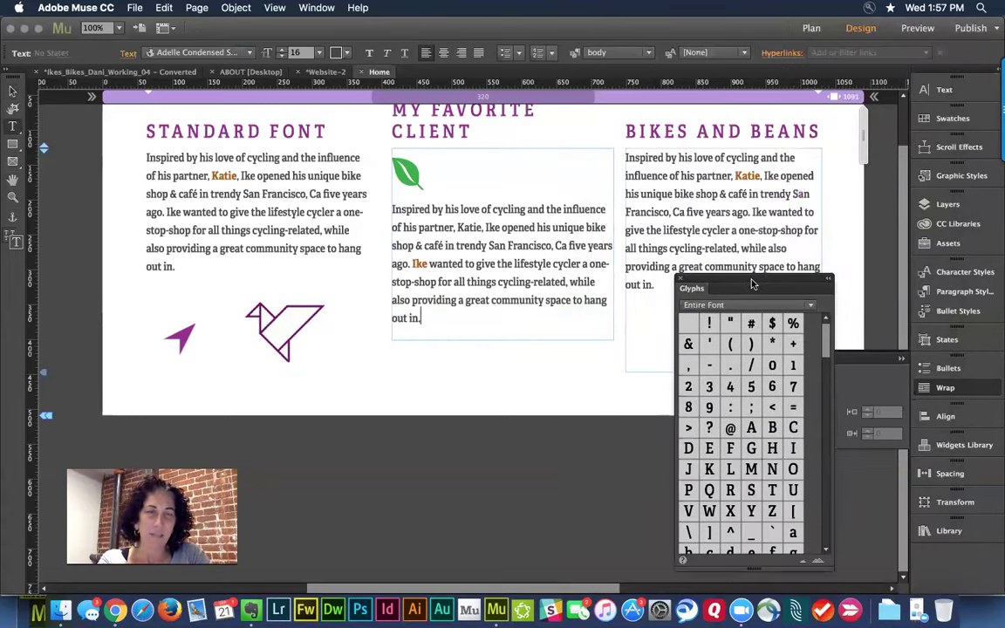
pyautogui.click(680, 279)
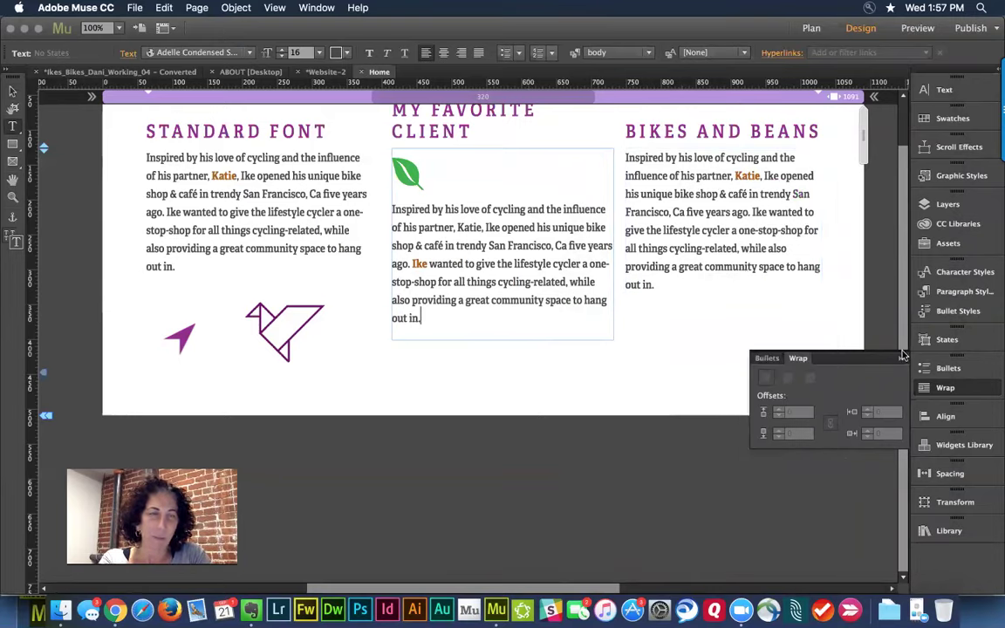
pyautogui.click(812, 315)
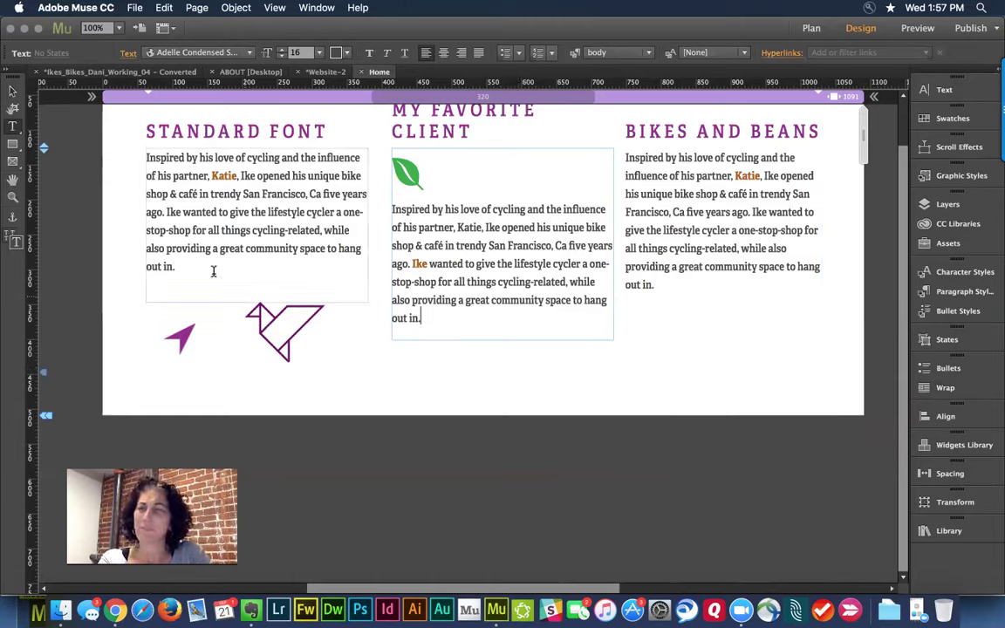
# Try pasting a copy of the bird image inline at the start of the Bikes and Beans paragraph, and undo it
pyautogui.click(13, 90)
pyautogui.click(291, 330)
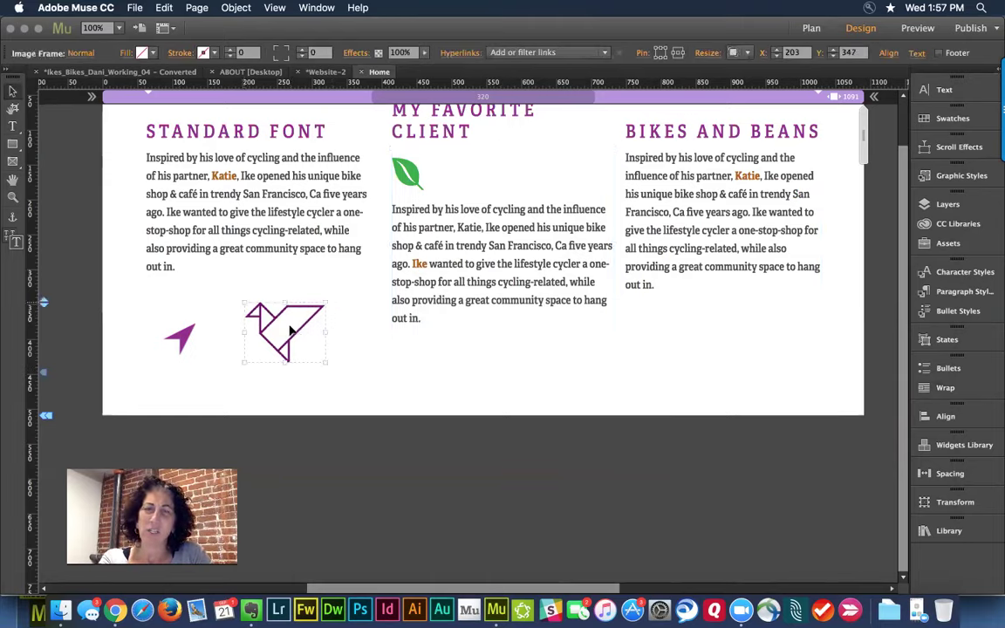
pyautogui.click(630, 351)
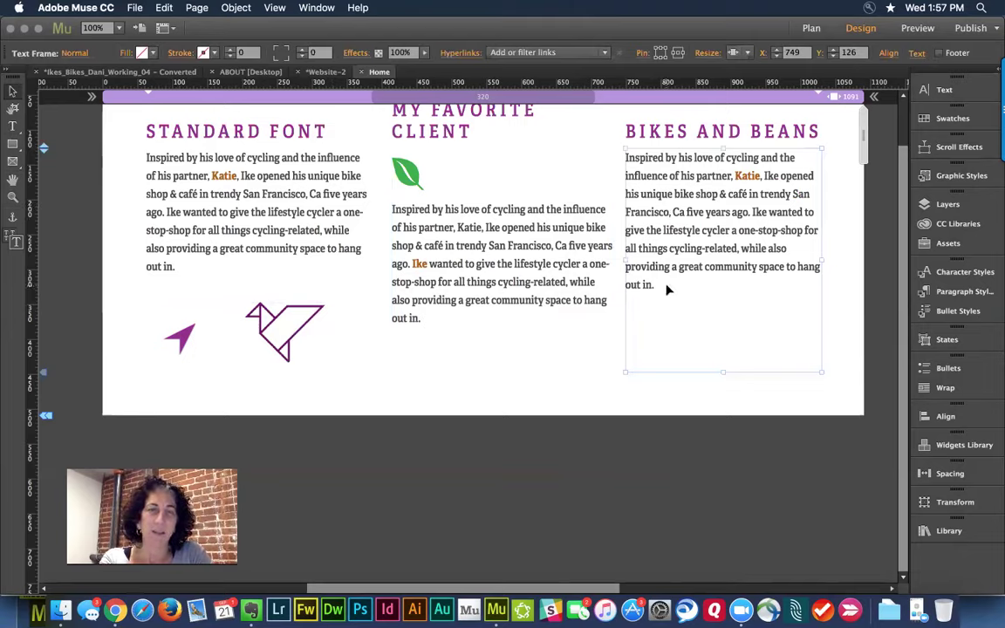
pyautogui.doubleClick(626, 158)
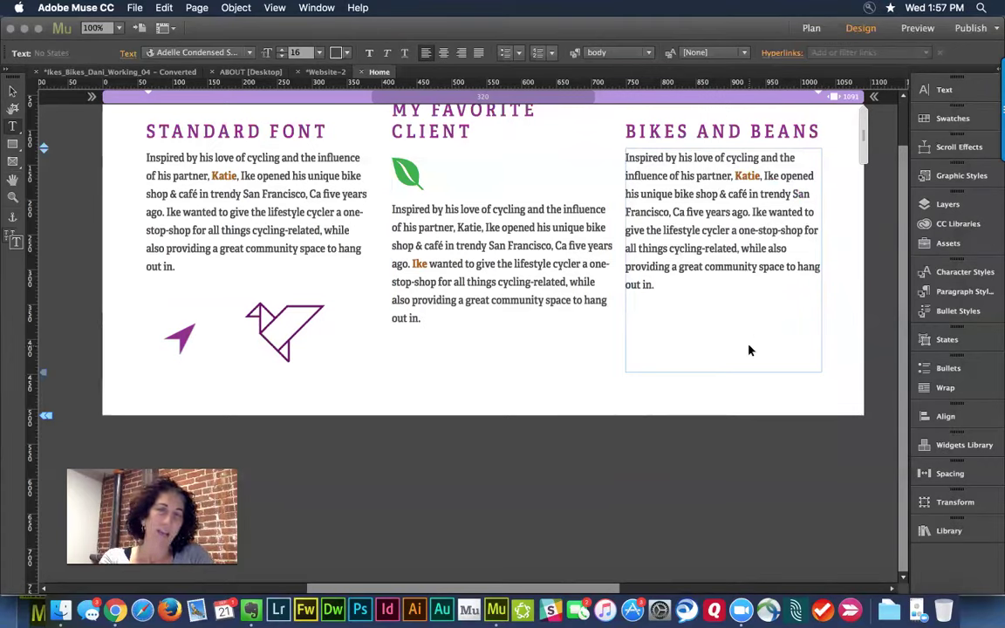
pyautogui.press('cmd+v')
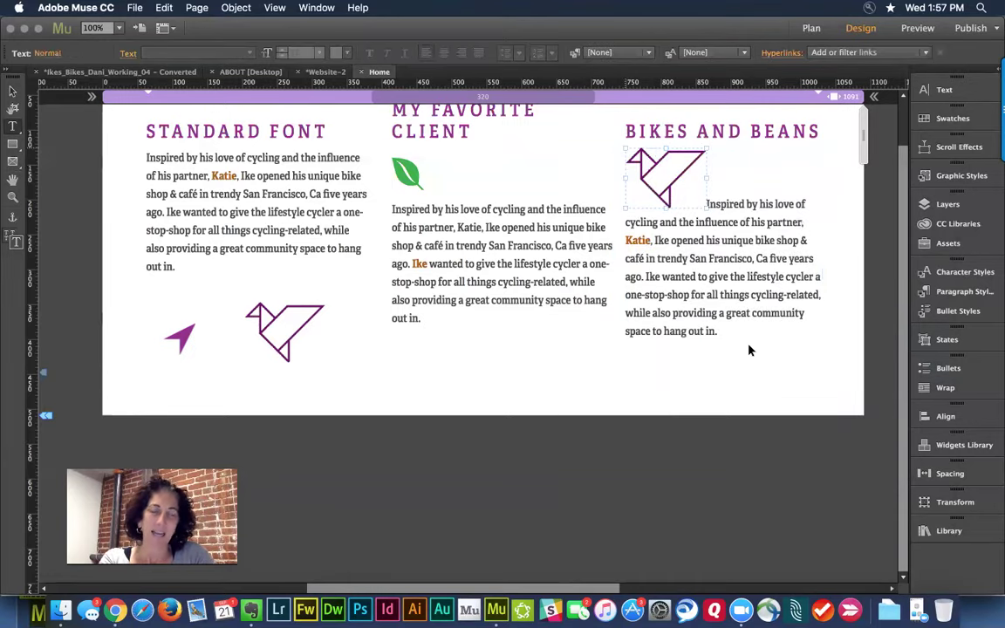
pyautogui.press('super+z')
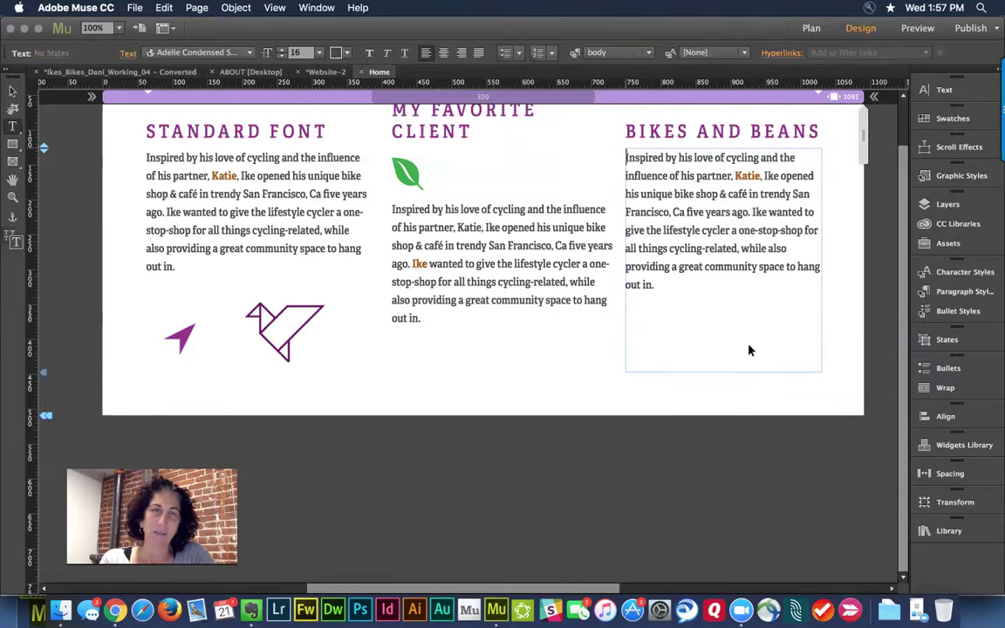
# Copy the bird image and paste it inline before the first word of the Bikes and Beans paragraph
pyautogui.click(12, 89)
pyautogui.click(306, 332)
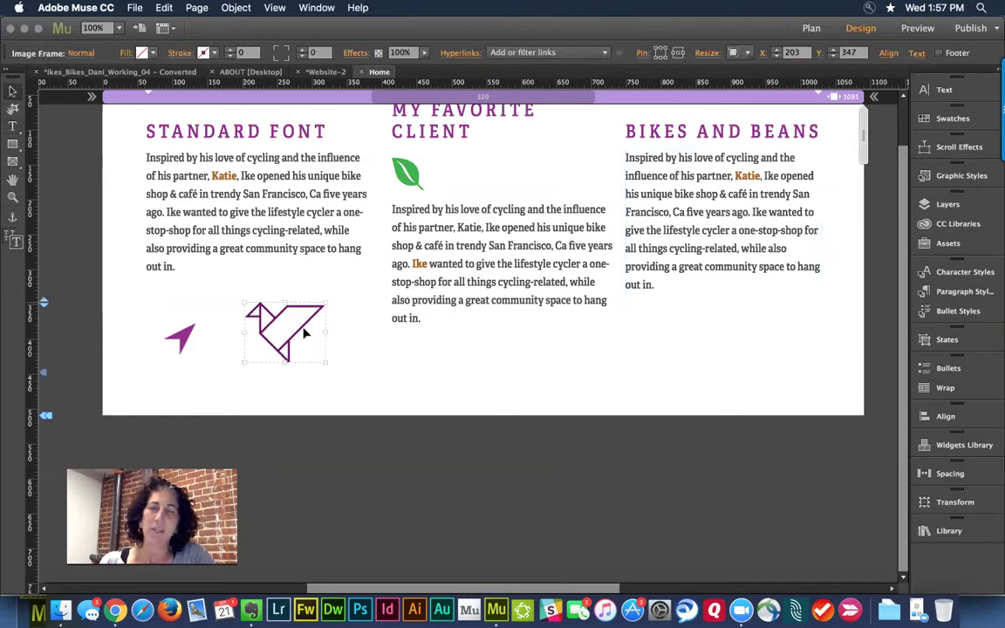
pyautogui.rightClick(305, 332)
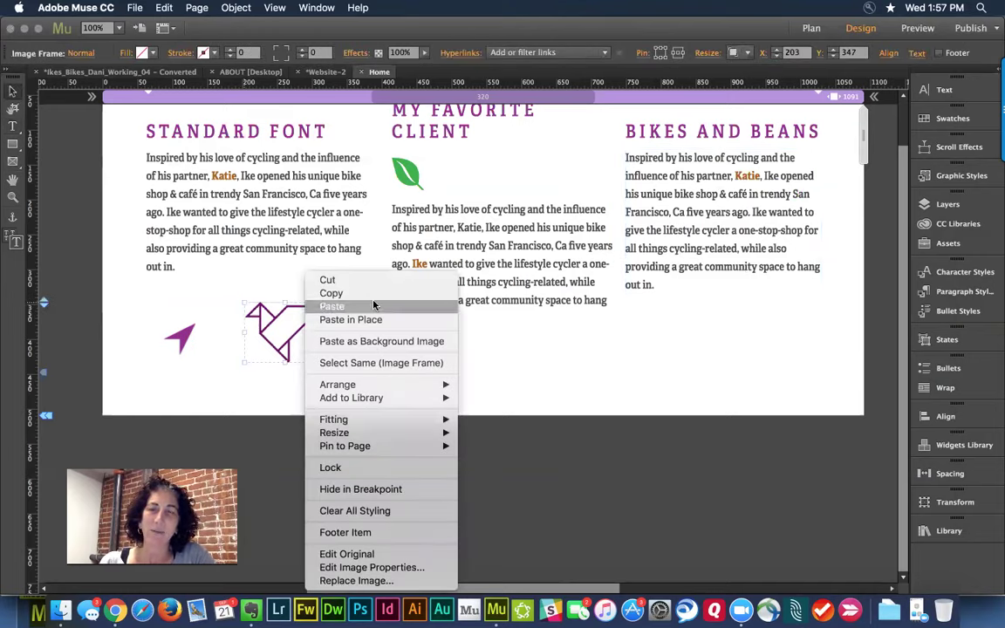
pyautogui.click(531, 369)
pyautogui.doubleClick(672, 179)
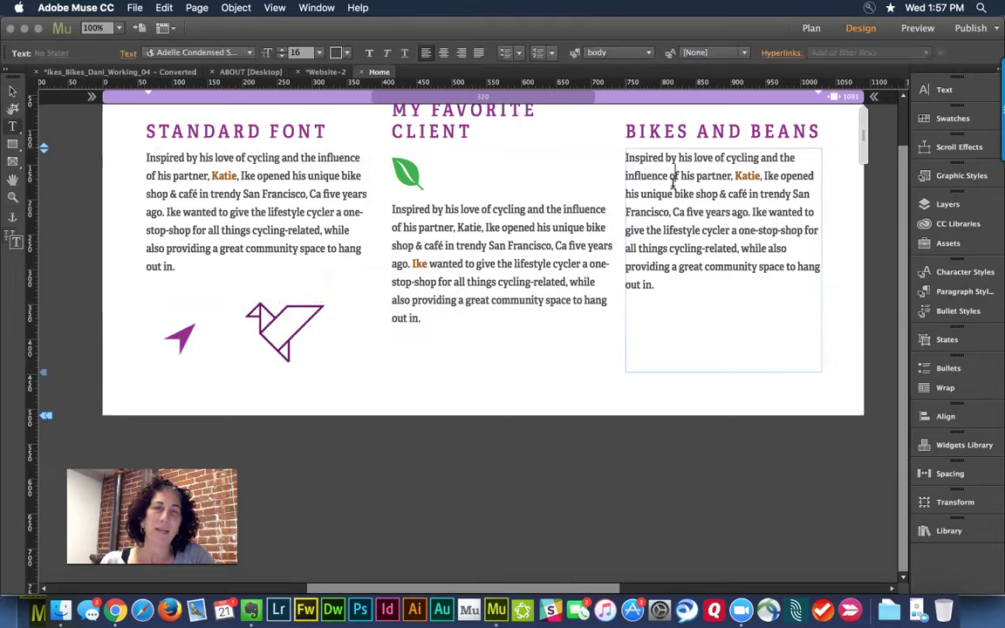
pyautogui.click(626, 159)
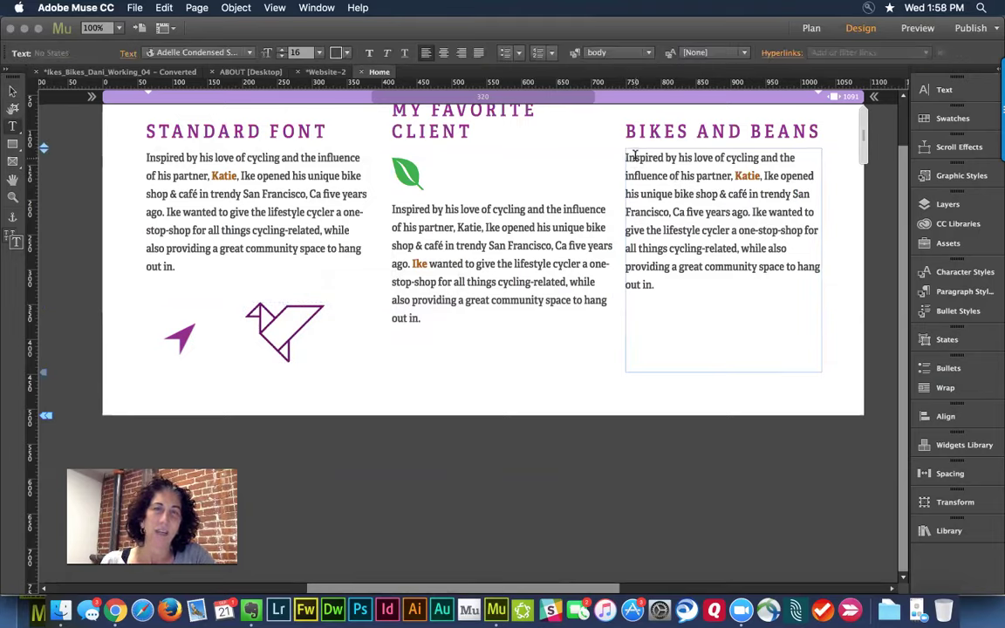
pyautogui.rightClick(625, 157)
pyautogui.click(649, 166)
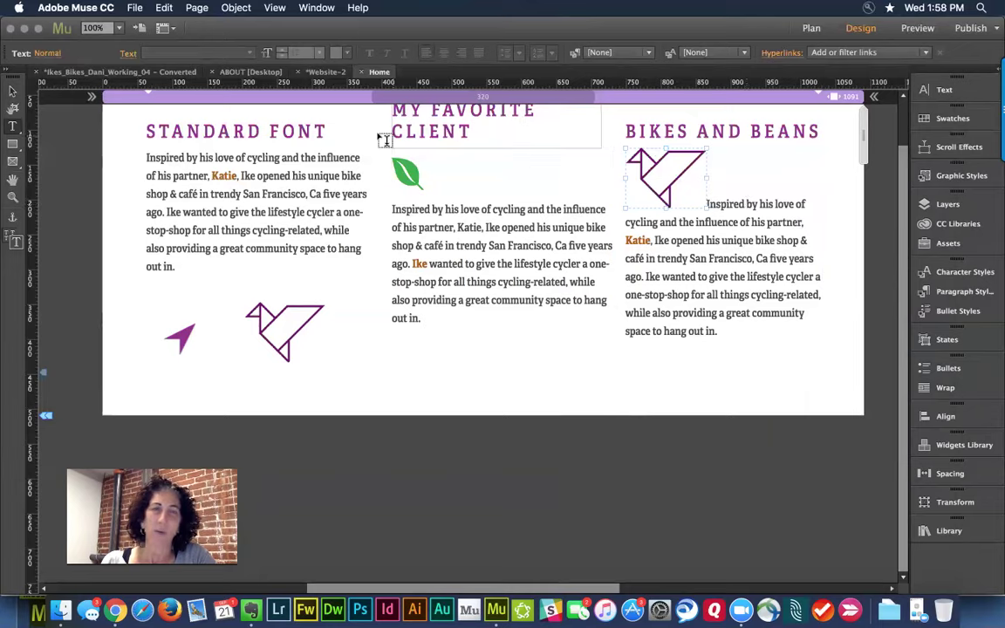
pyautogui.click(13, 87)
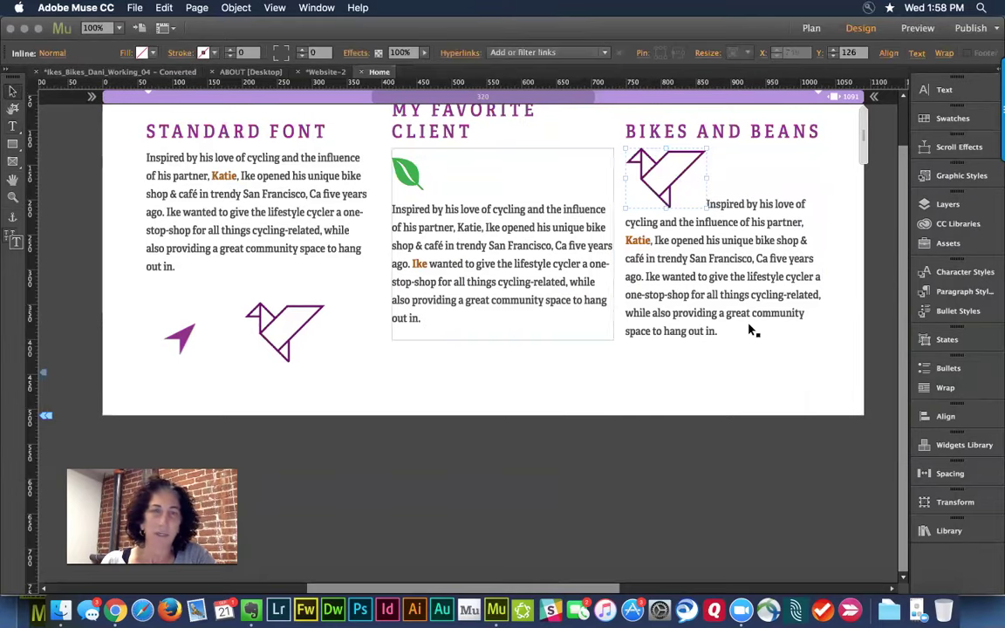
pyautogui.click(762, 261)
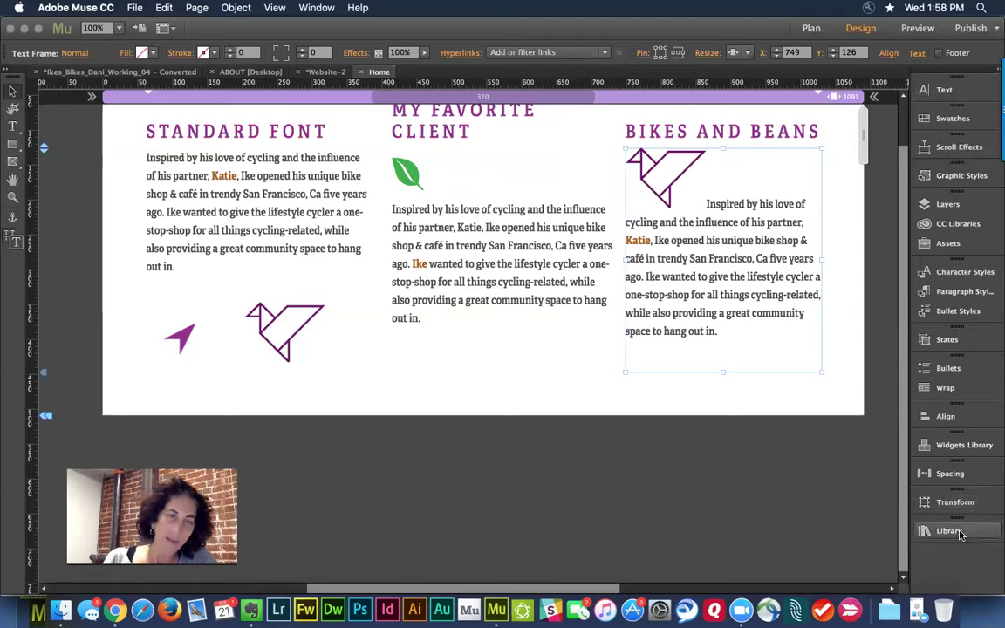
pyautogui.click(925, 92)
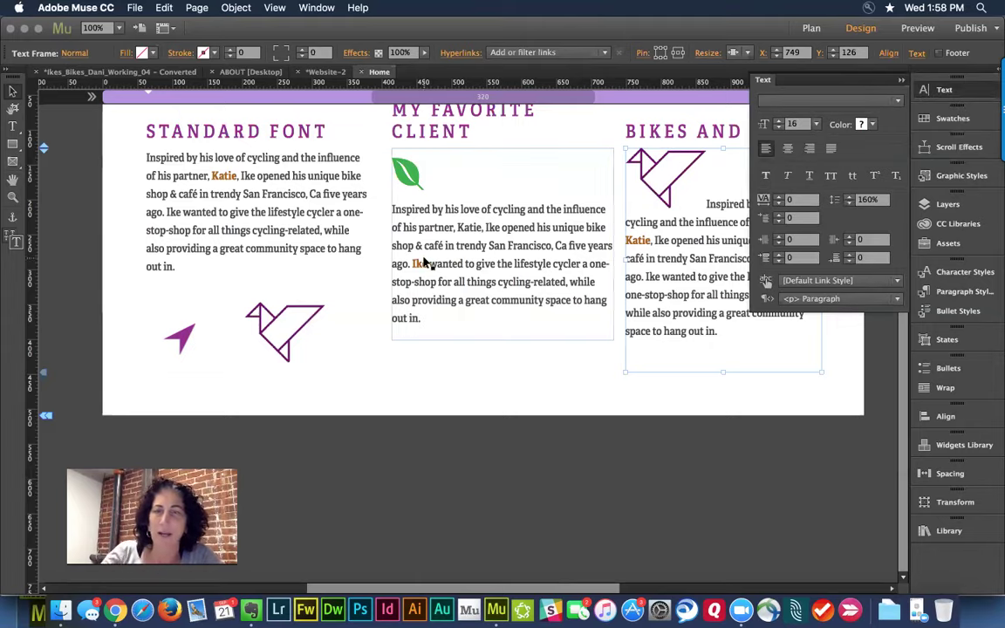
pyautogui.click(424, 464)
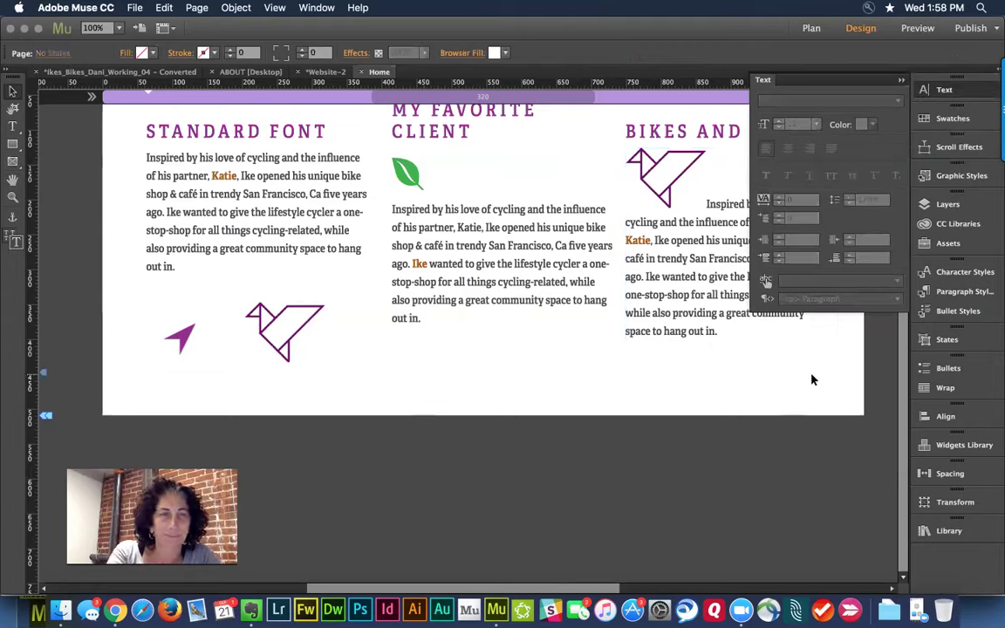
# Set the inline bird image's wrap to the left so the Bikes and Beans paragraph flows beside it
pyautogui.click(943, 388)
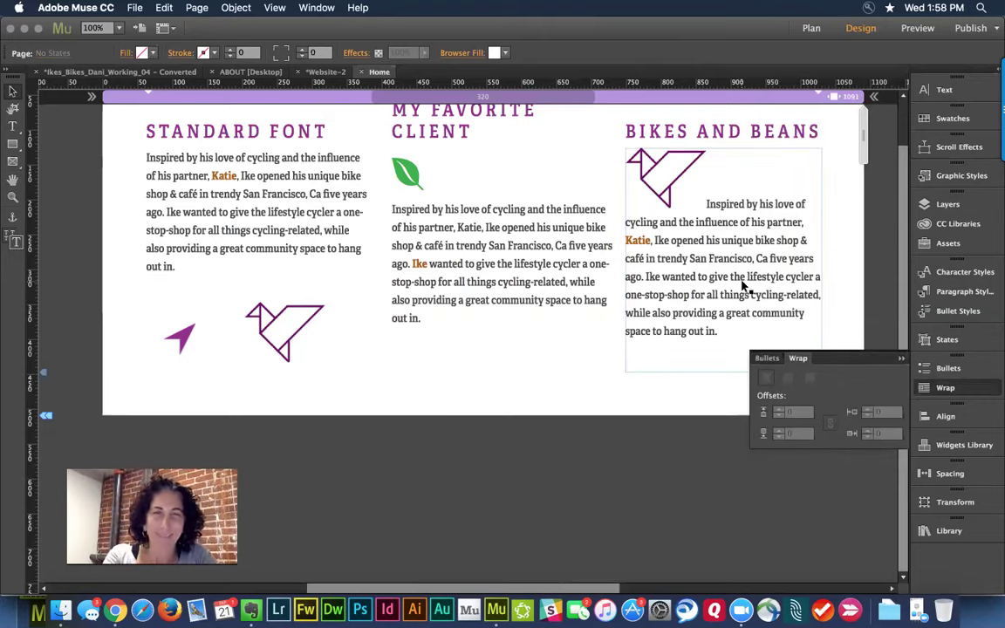
pyautogui.click(646, 164)
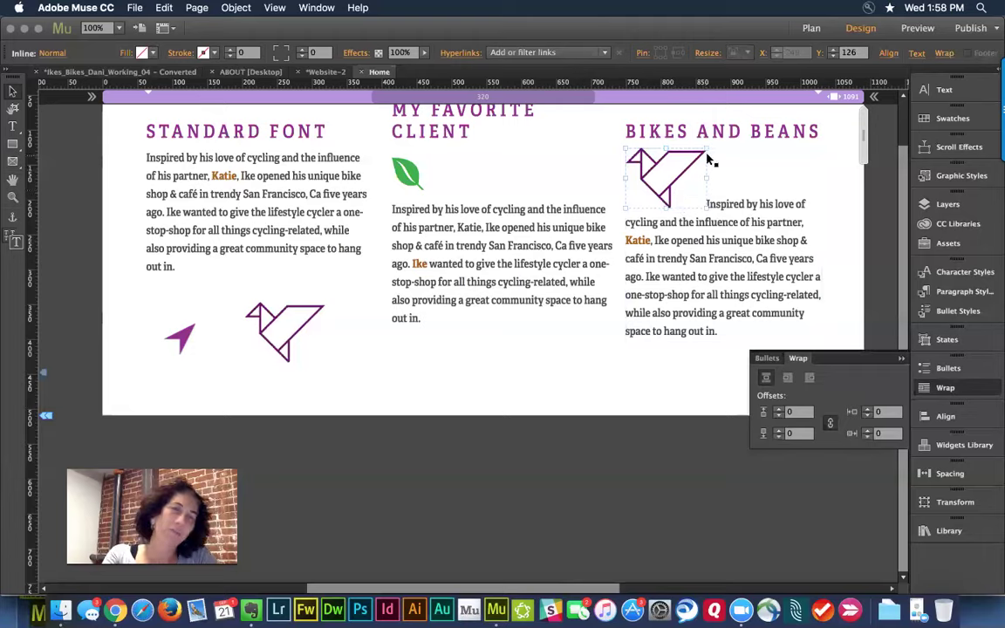
pyautogui.click(788, 377)
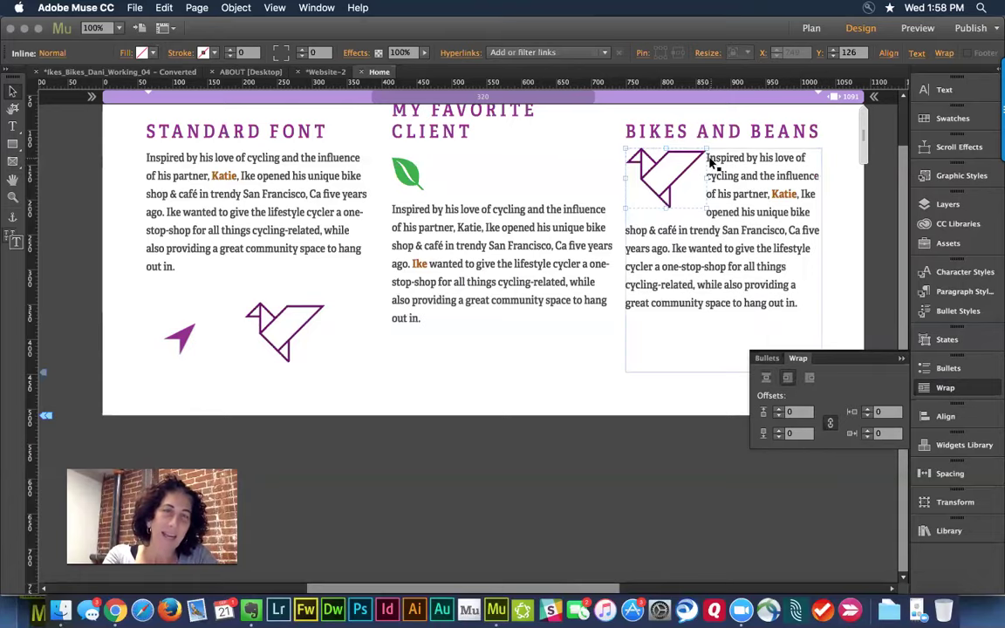
# Raise the bird image's linked wrap offsets to 7 on all four sides
pyautogui.click(864, 432)
pyautogui.click(865, 431)
pyautogui.click(864, 432)
pyautogui.click(866, 433)
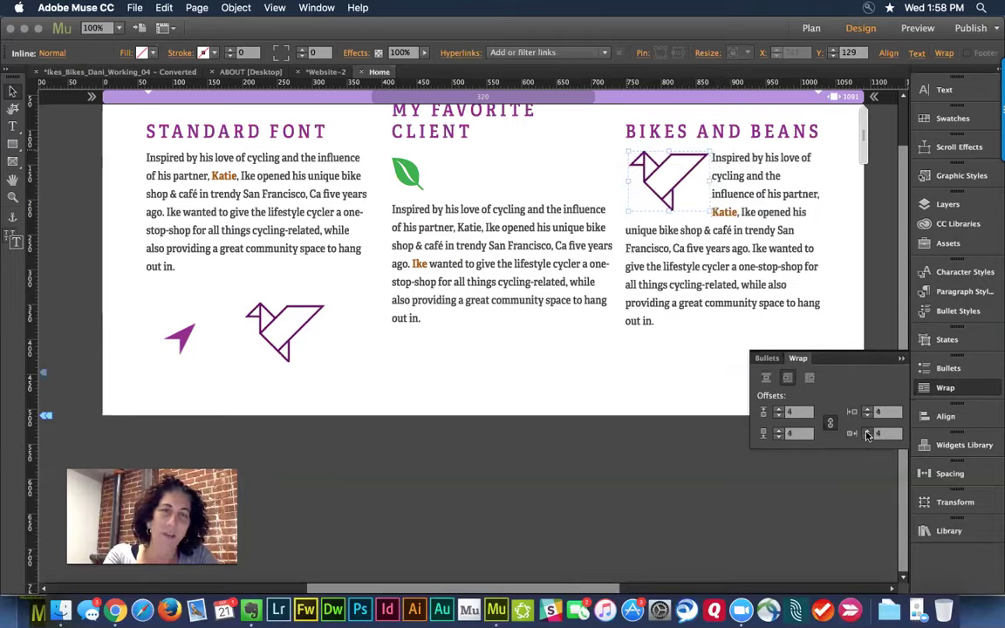
pyautogui.click(866, 434)
pyautogui.click(866, 433)
pyautogui.click(866, 434)
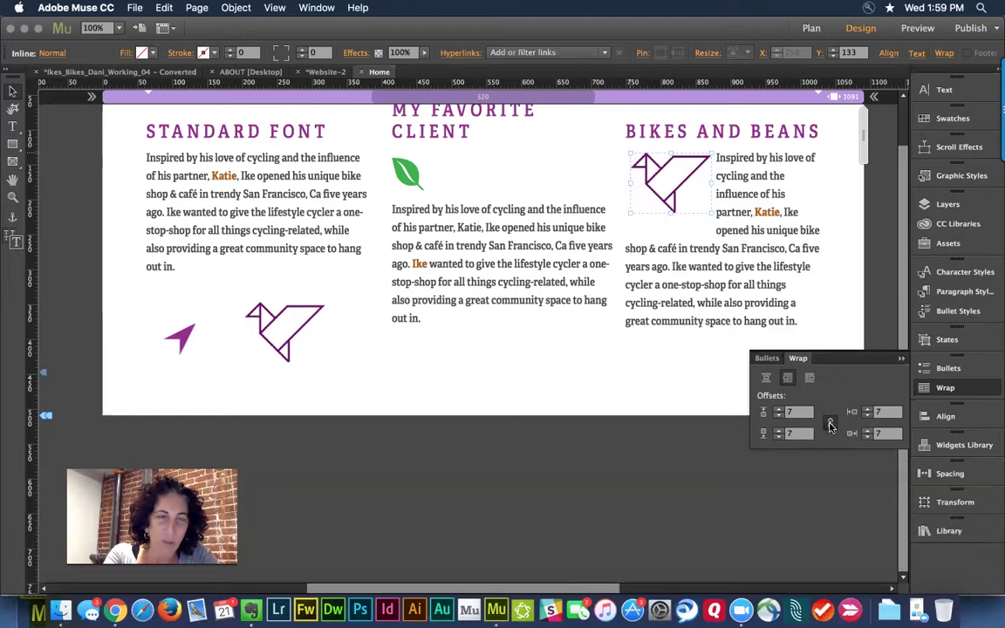
# Unlink the bird image's wrap offsets and set the top, bottom and left ones to 0
pyautogui.click(799, 414)
pyautogui.write('0')
pyautogui.press('Tab')
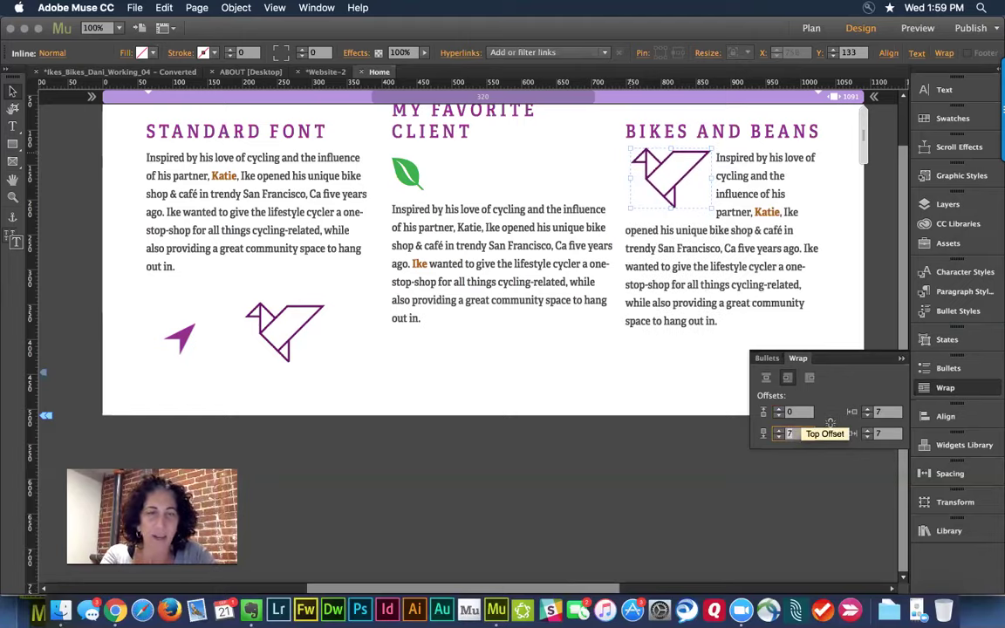
pyautogui.write('0')
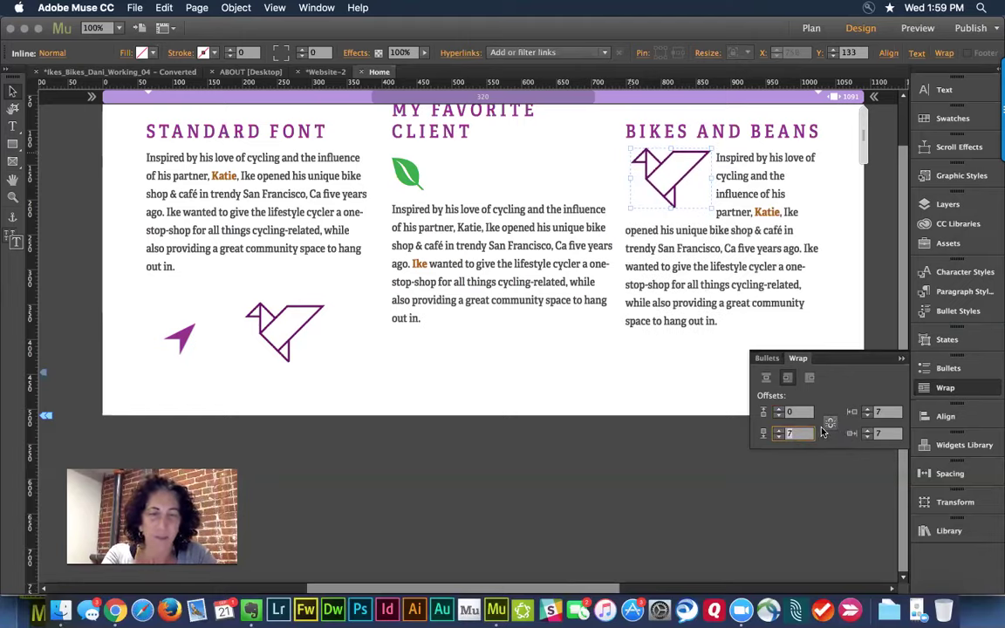
pyautogui.press('Tab')
pyautogui.write('0')
pyautogui.press('Tab')
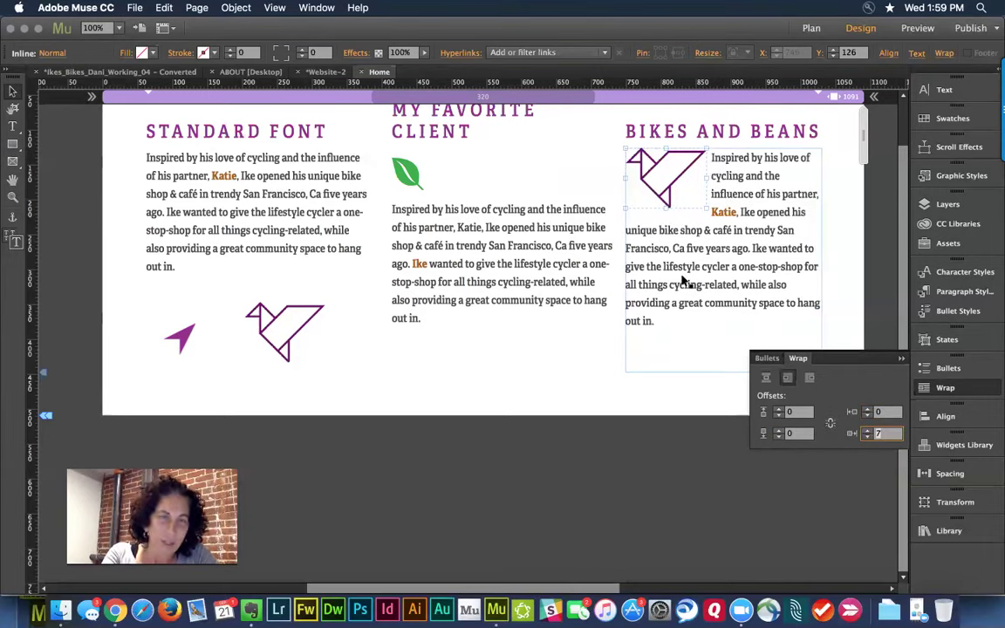
pyautogui.click(660, 403)
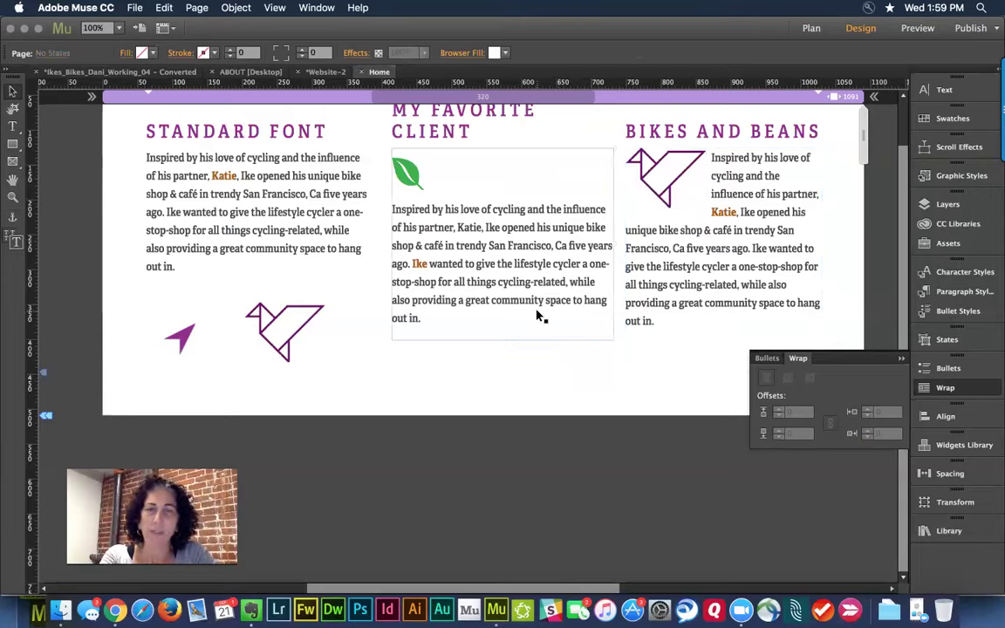
# Below the My Favorite Client paragraph, leave a blank line and add the lines One, Two, Three, Four and Five
pyautogui.click(459, 316)
pyautogui.click(457, 314)
pyautogui.press('Return')
pyautogui.press('Return')
pyautogui.write('One')
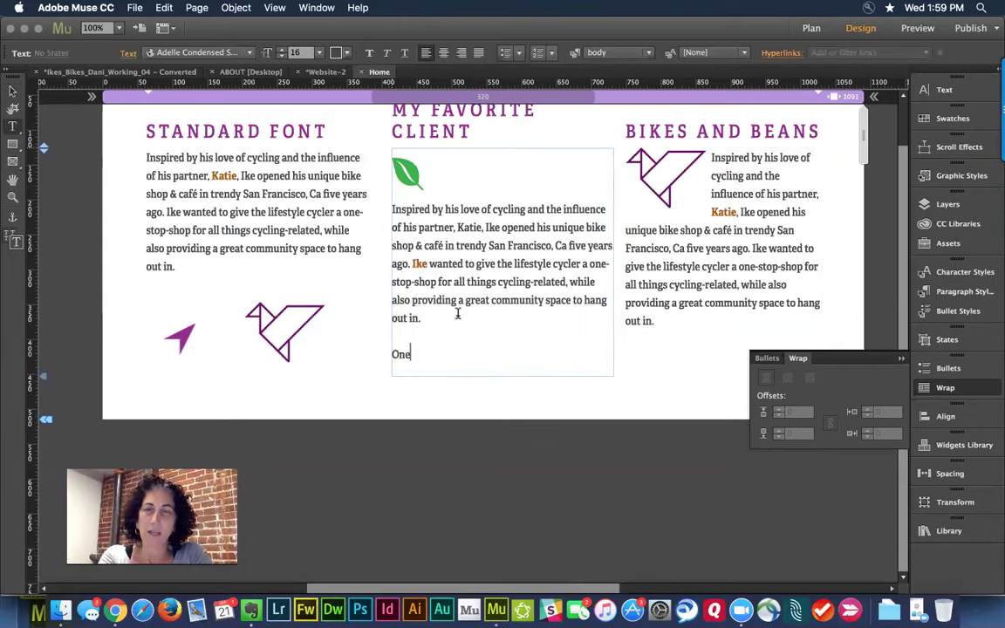
pyautogui.press('Return')
pyautogui.write('Two')
pyautogui.press('Return')
pyautogui.write('Three')
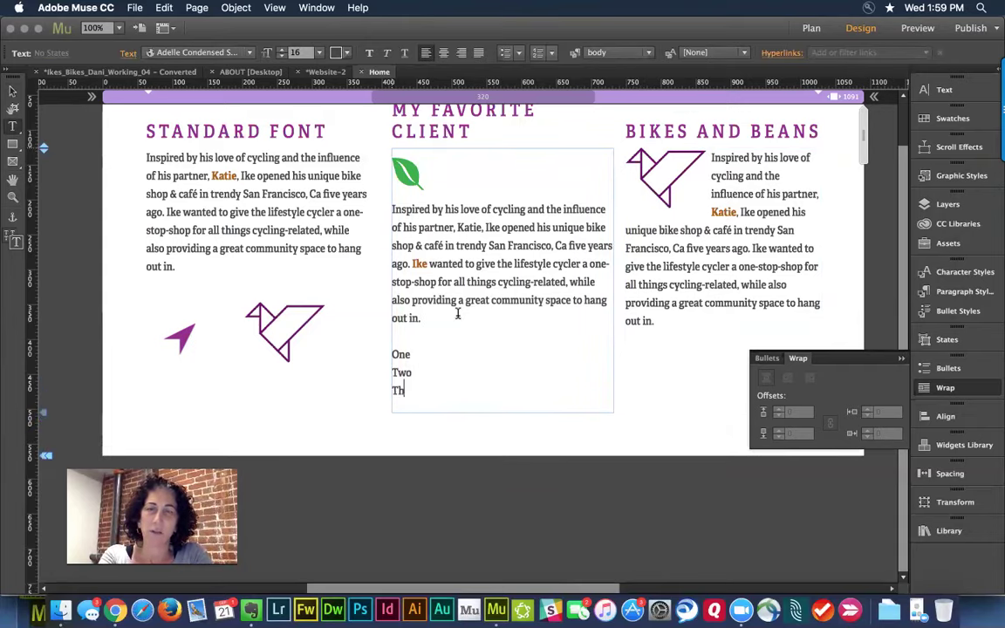
pyautogui.press('Return')
pyautogui.write('Four')
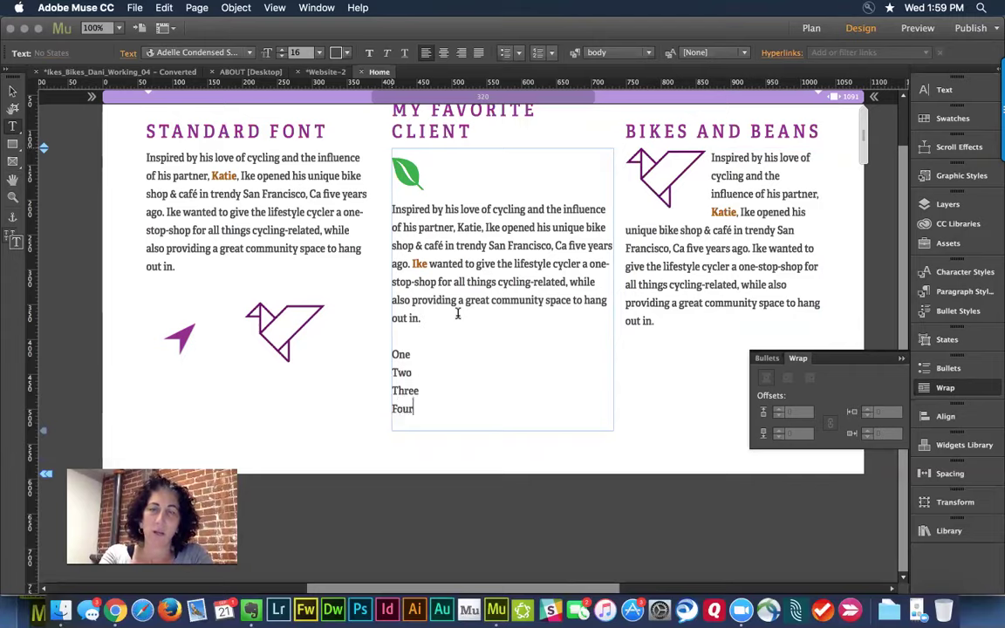
pyautogui.press('Return')
pyautogui.write('Five')
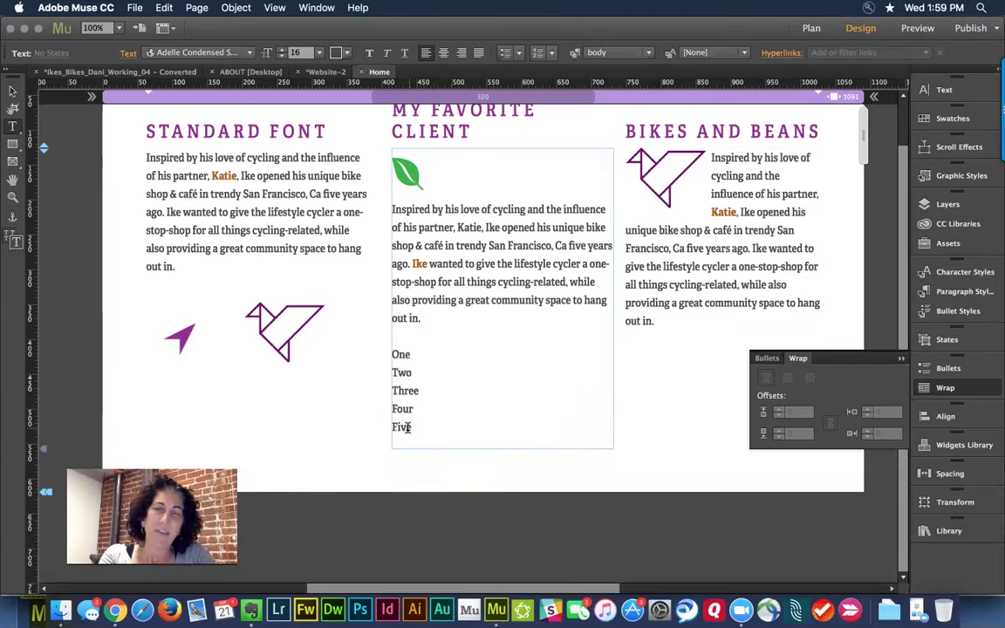
# Try applying numbering to the lines One to Five, and turn it off again
pyautogui.moveTo(417, 428); pyautogui.dragTo(344, 350)
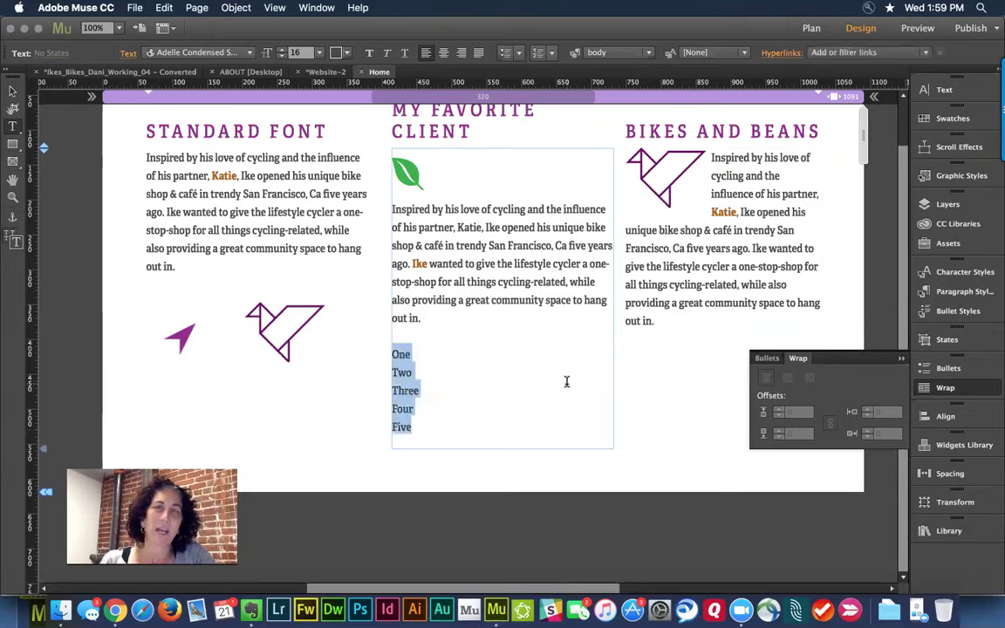
pyautogui.click(537, 54)
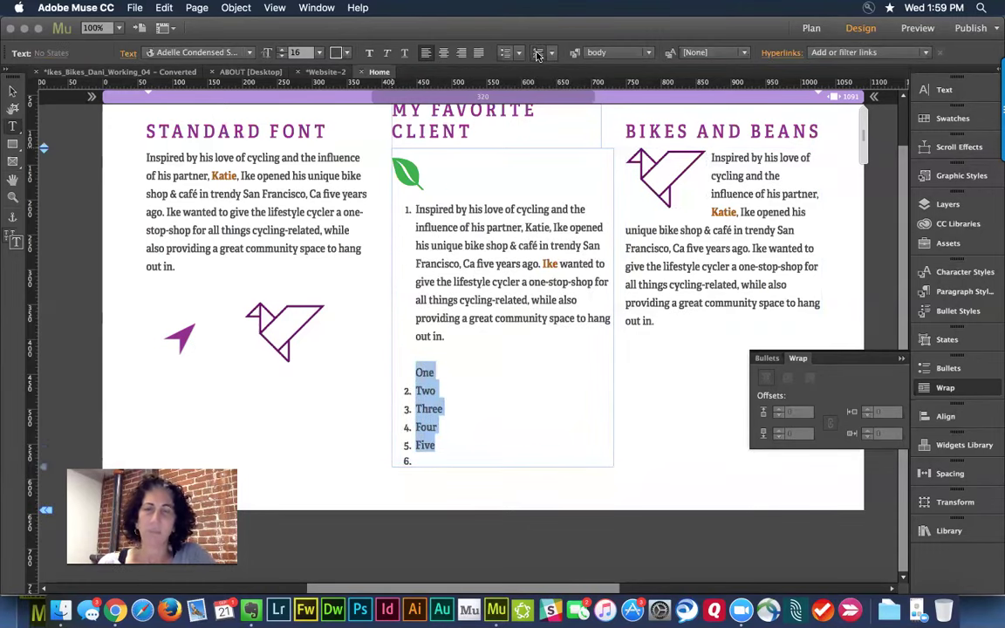
pyautogui.click(537, 54)
pyautogui.click(433, 336)
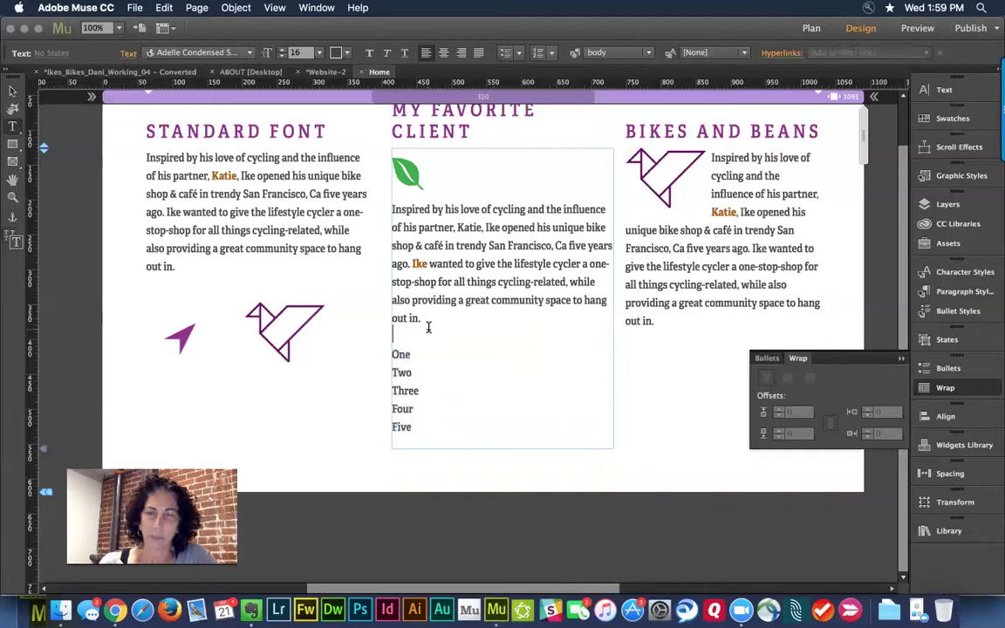
# Apply numbering to the lines One to Five and remove it from the paragraph above them
pyautogui.moveTo(415, 428); pyautogui.dragTo(394, 352)
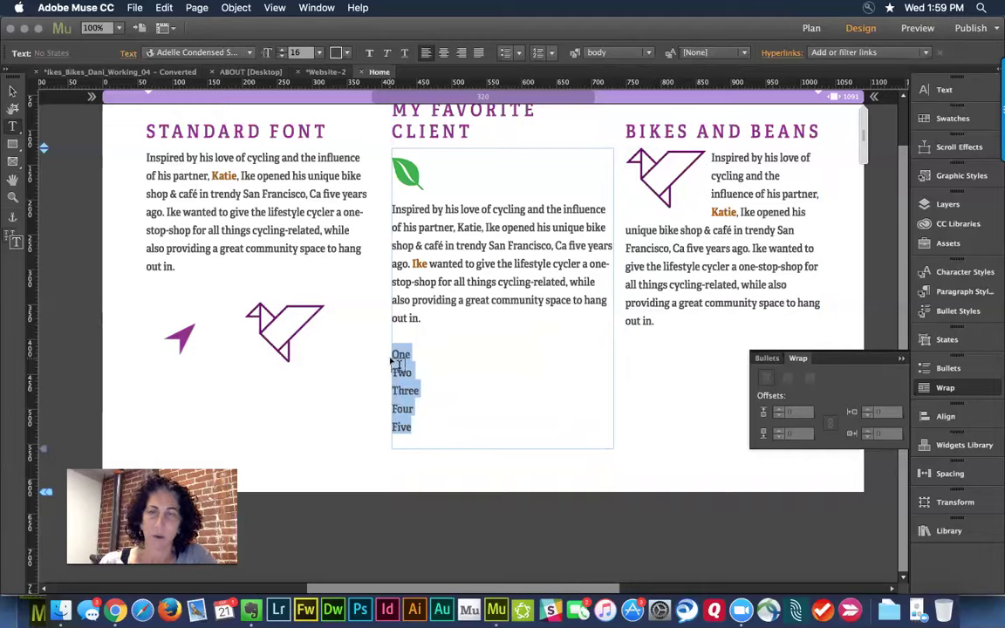
pyautogui.click(537, 54)
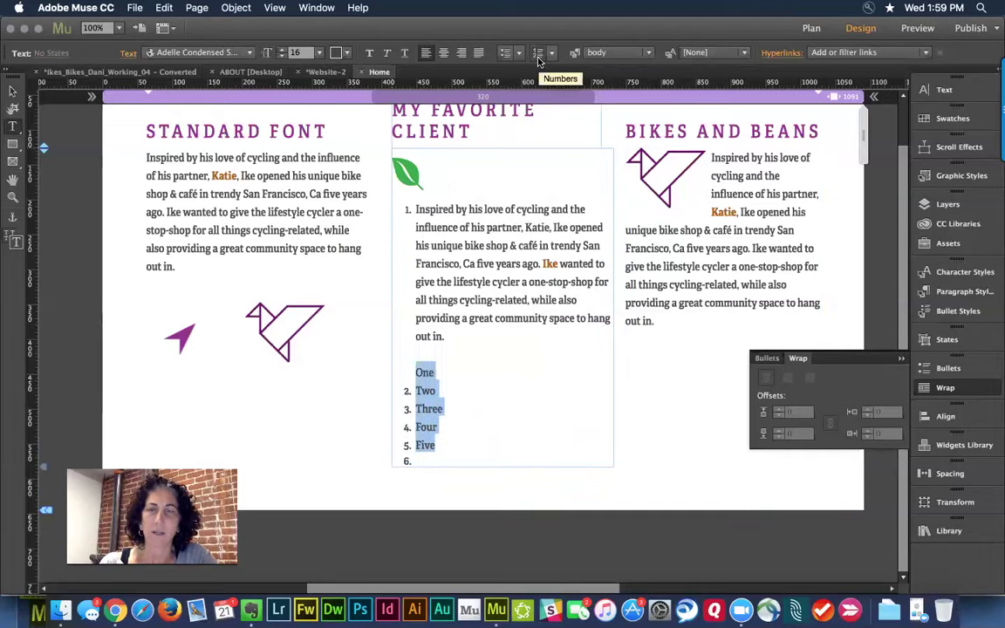
pyautogui.click(416, 211)
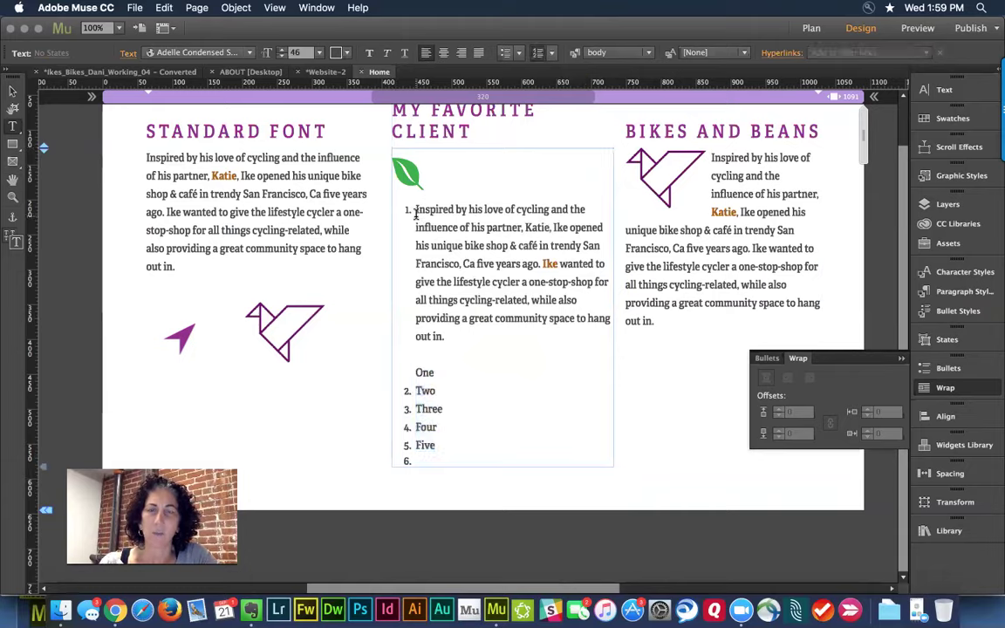
pyautogui.press('BackSpace')
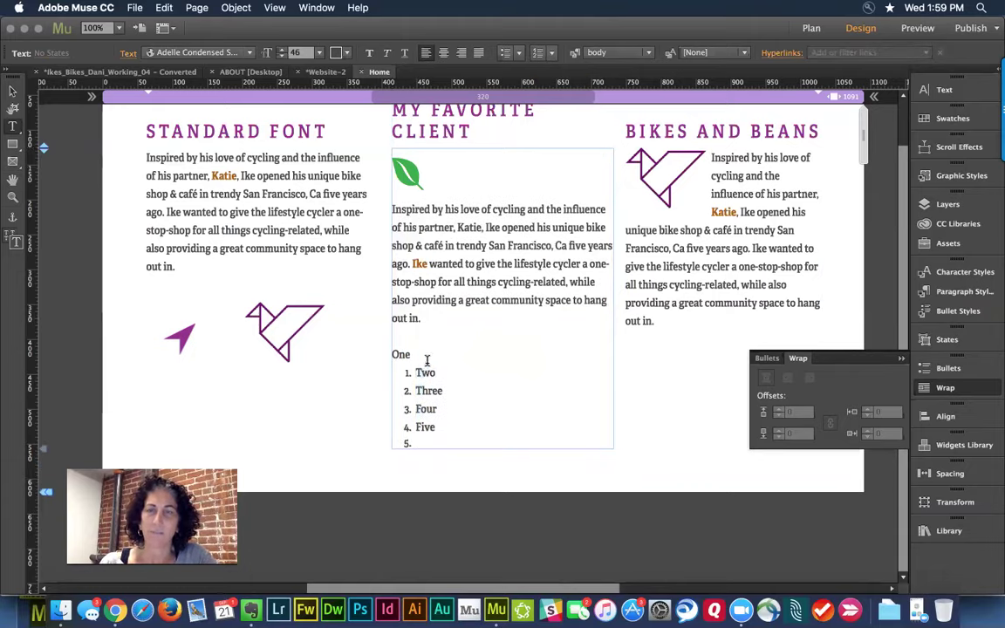
# Replace the unnumbered One line with a numbered first item One, and delete the empty item ending the list
pyautogui.click(395, 353)
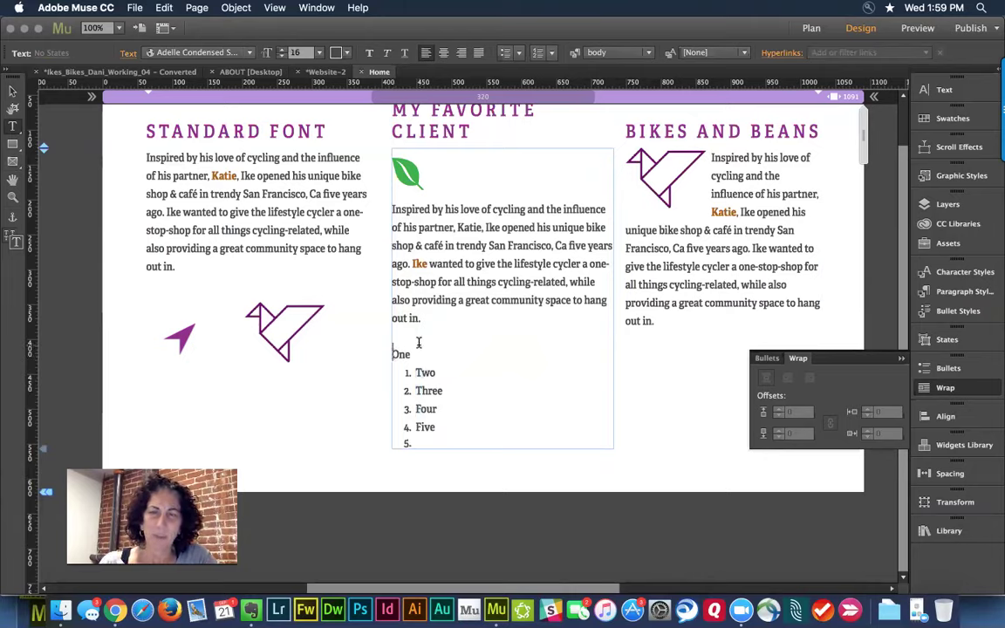
pyautogui.press('Return')
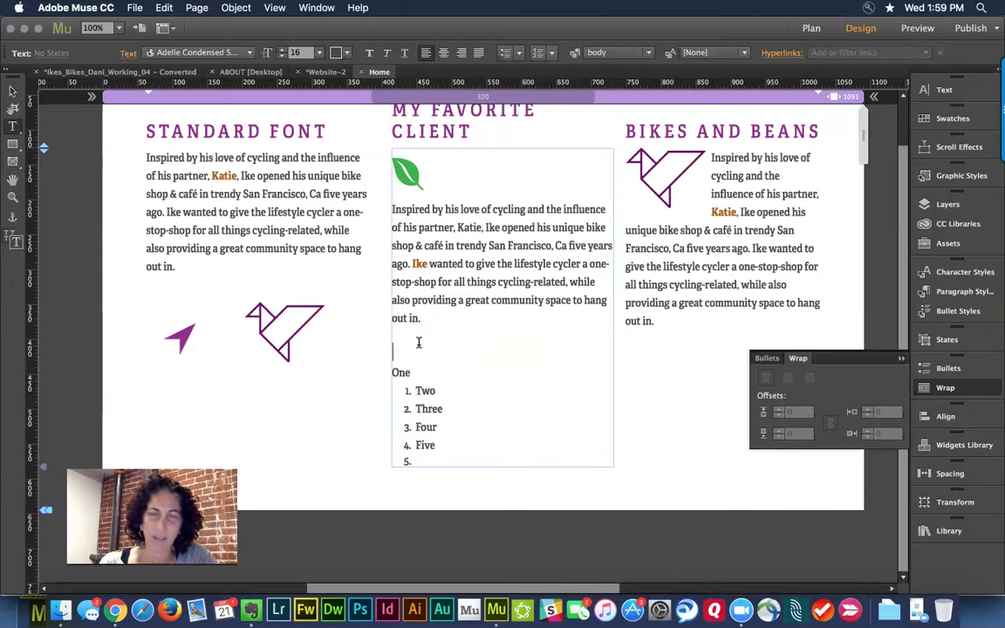
pyautogui.rightClick(444, 463)
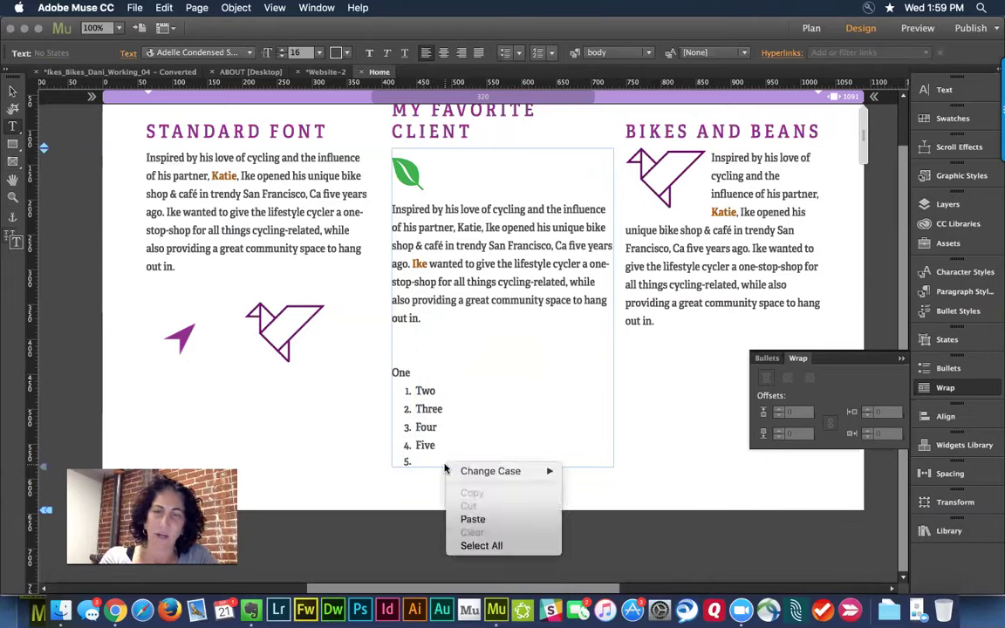
pyautogui.click(416, 392)
pyautogui.write('One')
pyautogui.press('Return')
pyautogui.click(426, 376)
pyautogui.press('BackSpace')
pyautogui.press('BackSpace')
pyautogui.press('BackSpace')
pyautogui.press('BackSpace')
pyautogui.press('BackSpace')
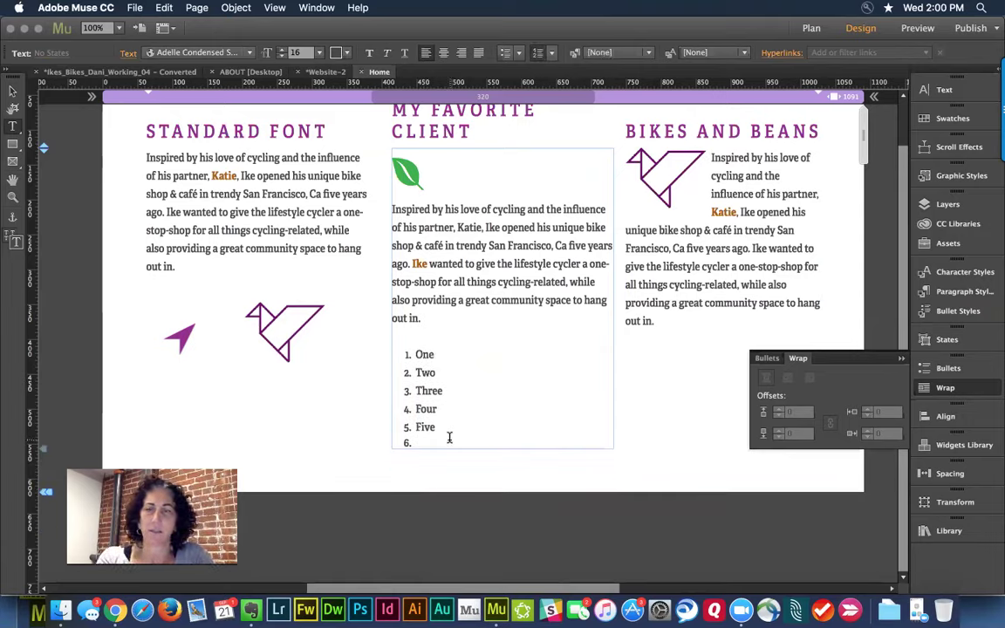
pyautogui.press('BackSpace')
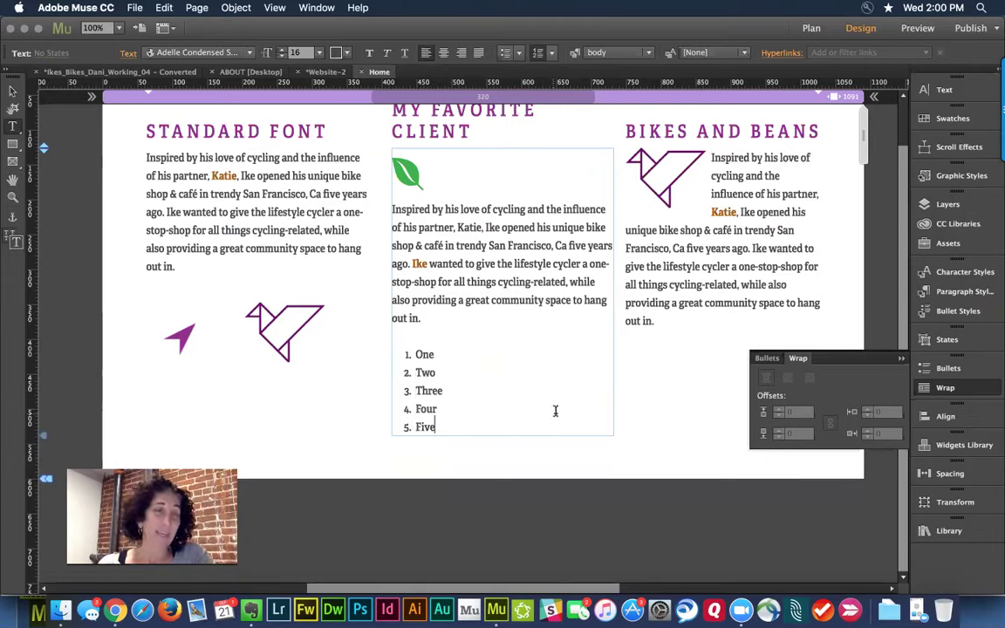
# Open the bullet settings and reduce the numbered list's left indent to 12
pyautogui.click(965, 313)
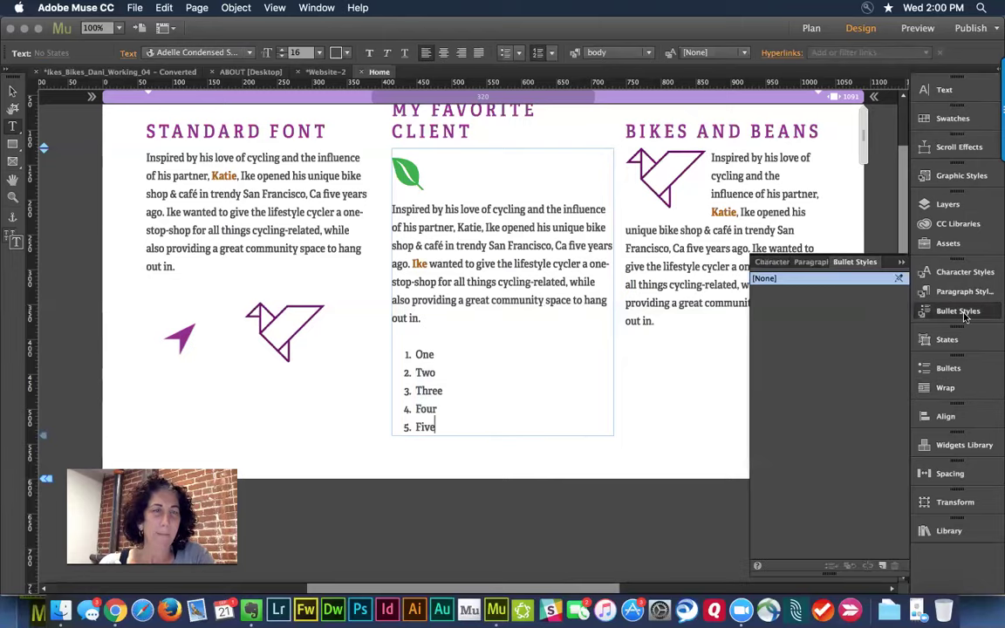
pyautogui.click(949, 368)
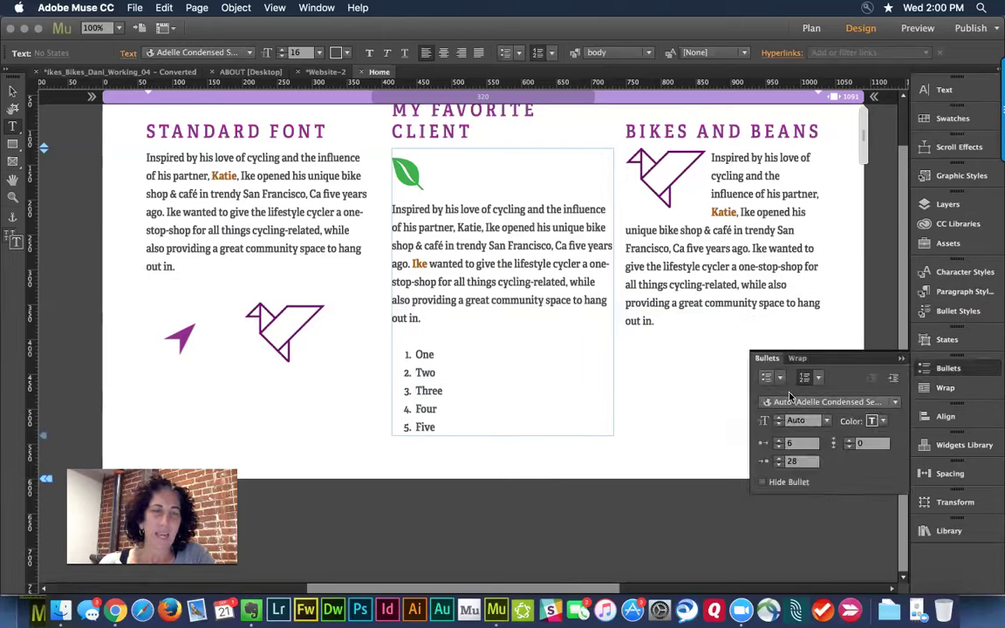
pyautogui.click(778, 465)
pyautogui.click(778, 464)
pyautogui.click(778, 465)
pyautogui.click(778, 465)
pyautogui.click(778, 465)
pyautogui.click(778, 465)
pyautogui.click(778, 465)
pyautogui.click(778, 465)
pyautogui.click(778, 464)
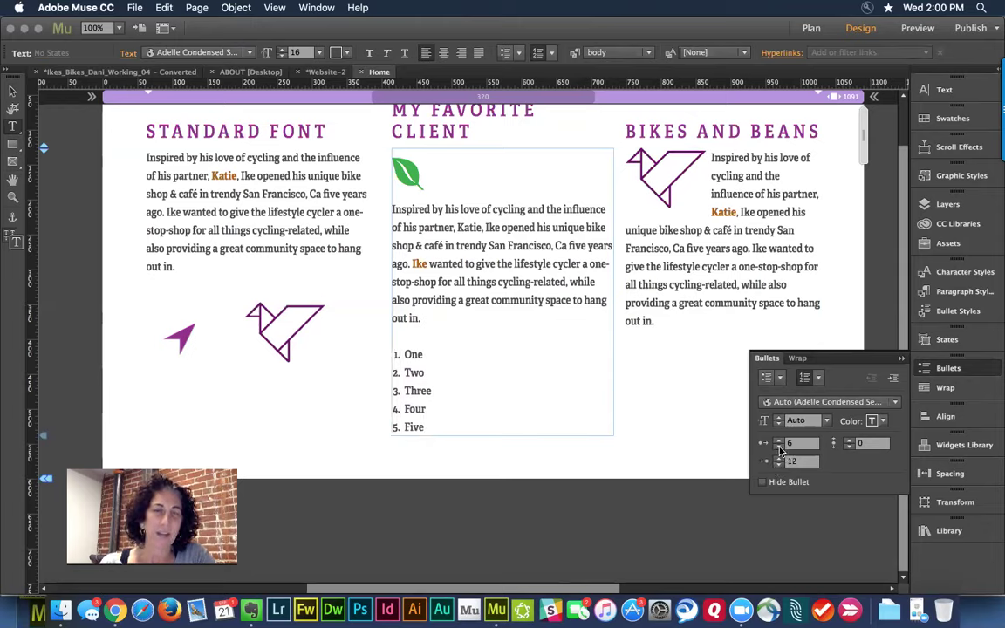
# Adjust the spacing between the list numbers and their text, first to 2 and finally to 5
pyautogui.click(778, 448)
pyautogui.click(778, 447)
pyautogui.click(779, 447)
pyautogui.click(779, 447)
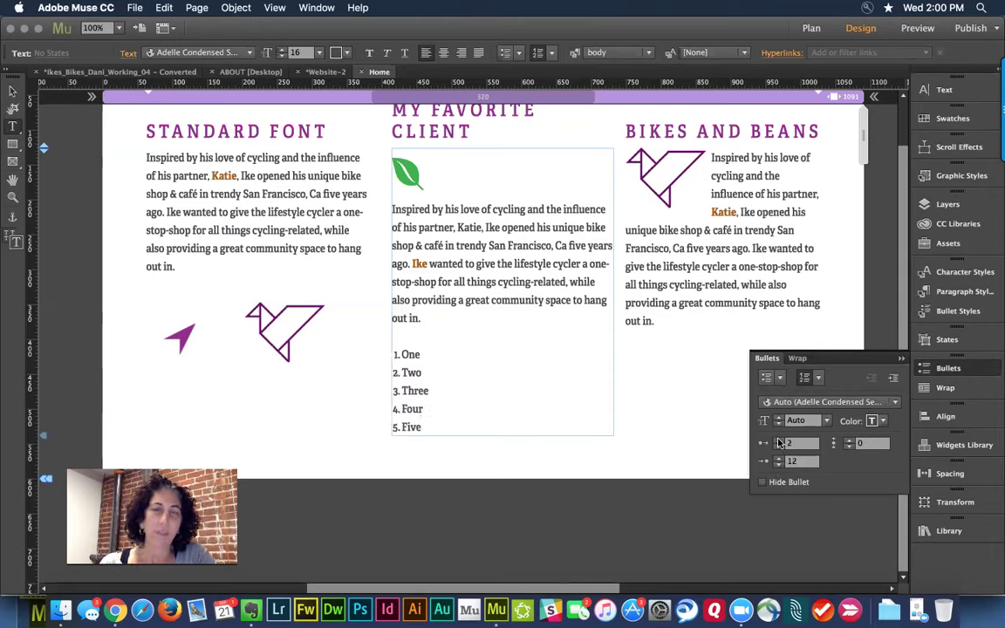
pyautogui.click(779, 441)
pyautogui.click(778, 441)
pyautogui.click(779, 441)
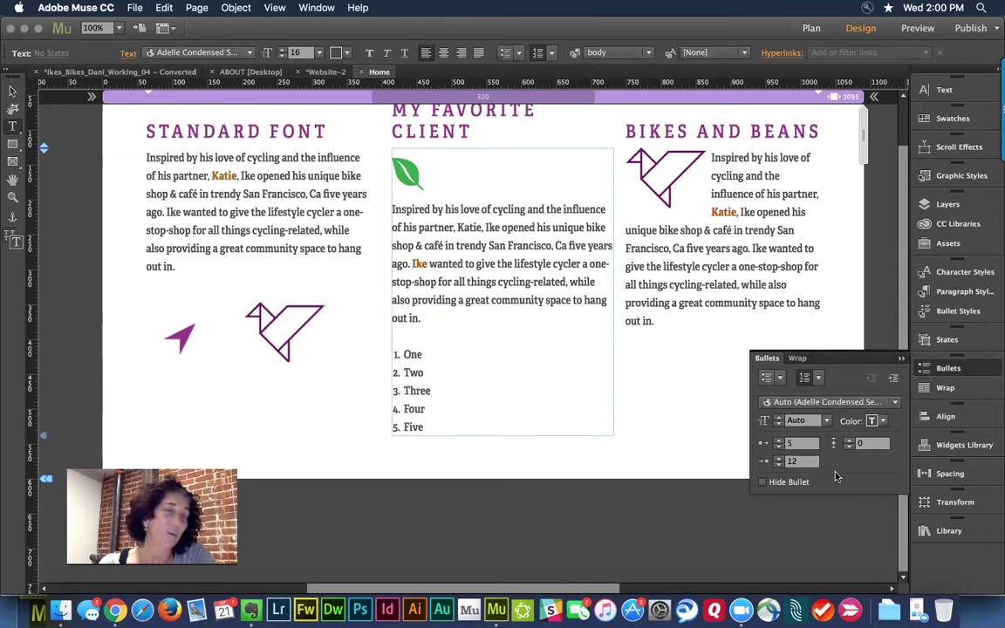
# Set the size of the list's numbers to 1
pyautogui.click(807, 422)
pyautogui.click(802, 421)
pyautogui.write('1')
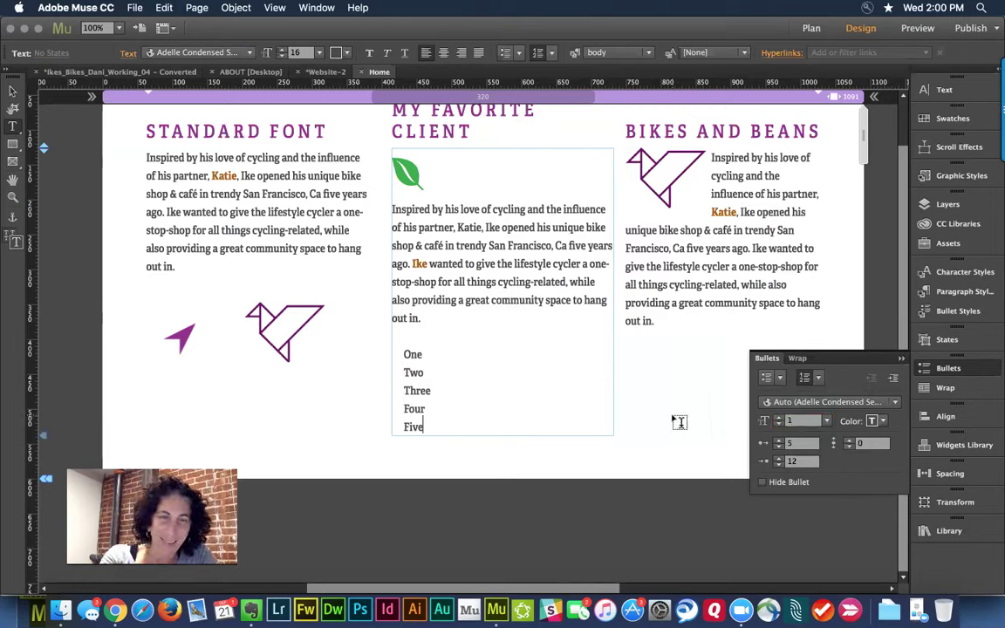
# Undo the last number size change and convert the numbered list to a bulleted list
pyautogui.press('super+z')
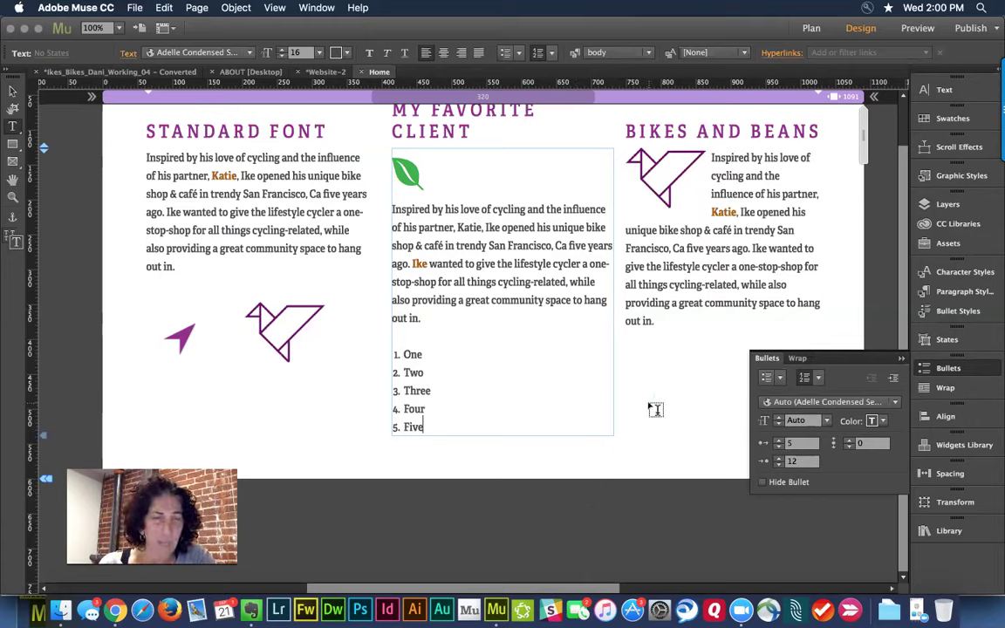
pyautogui.click(819, 380)
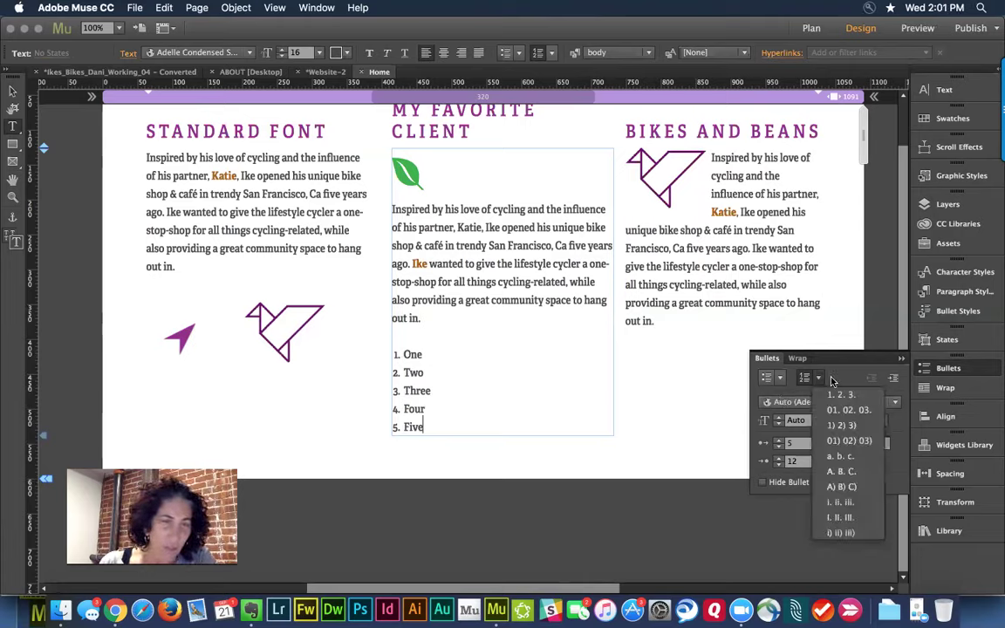
pyautogui.click(766, 381)
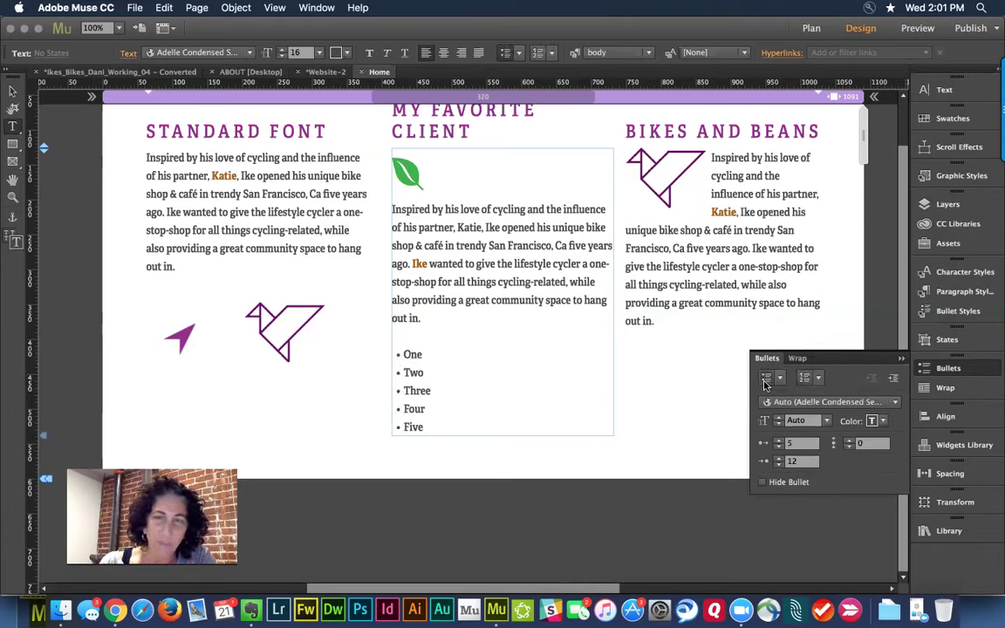
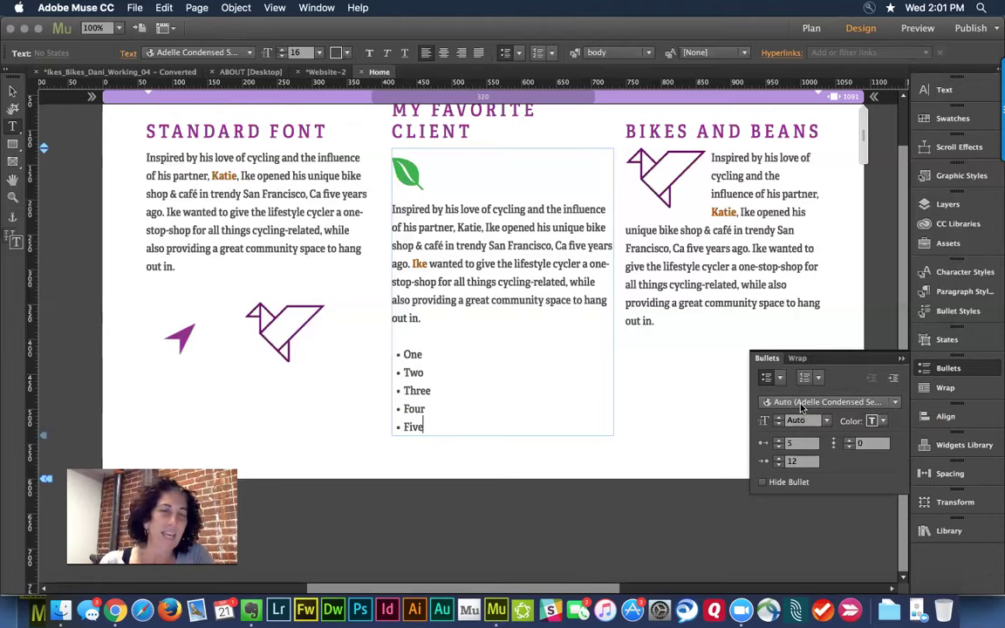
# Set the bullet font of the five-item list to prc_resp and select the list items
pyautogui.click(800, 405)
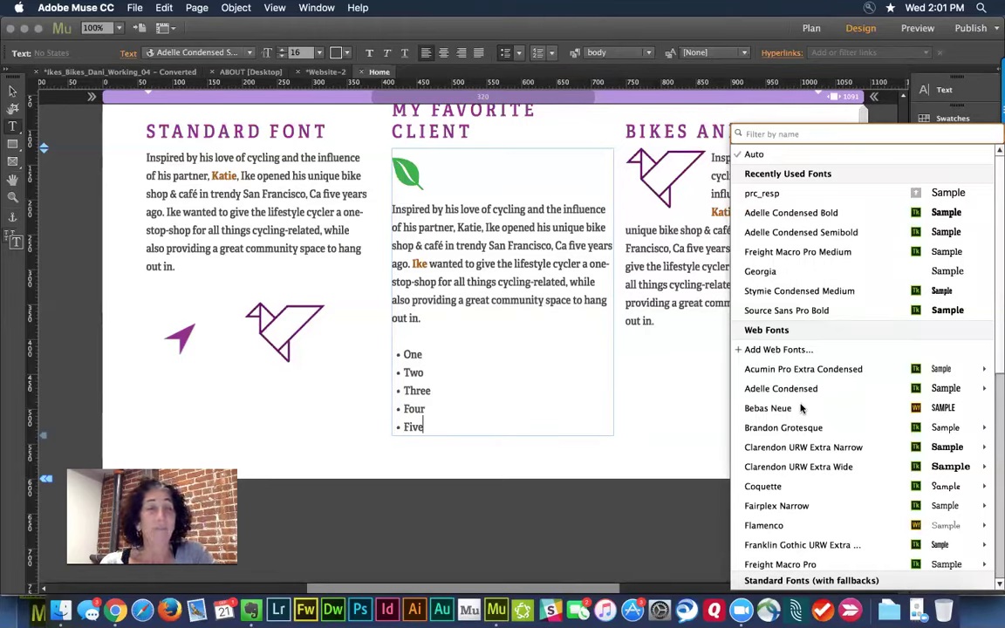
pyautogui.click(771, 194)
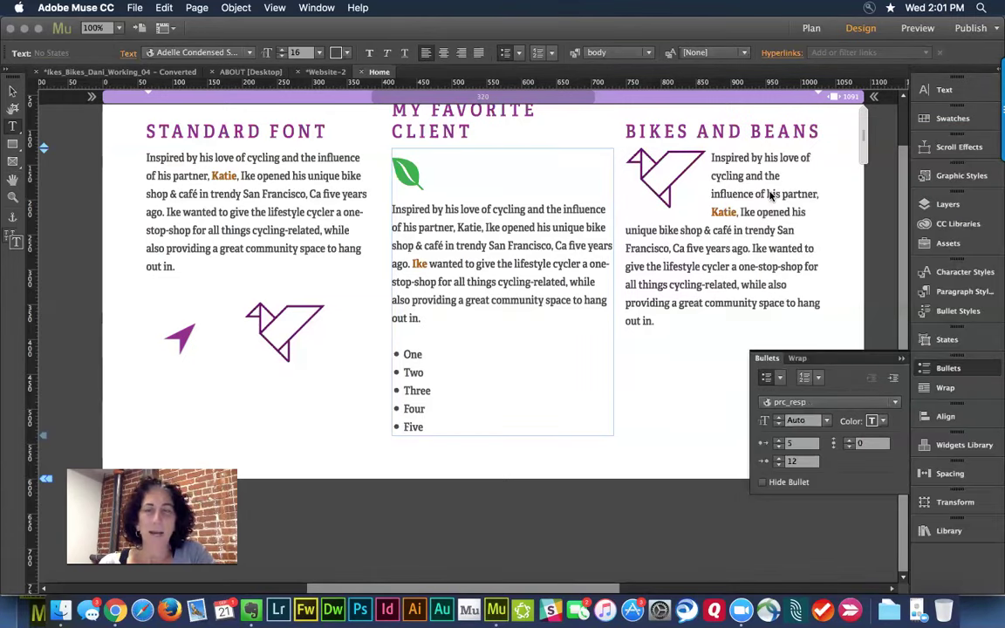
pyautogui.moveTo(447, 424); pyautogui.dragTo(384, 337)
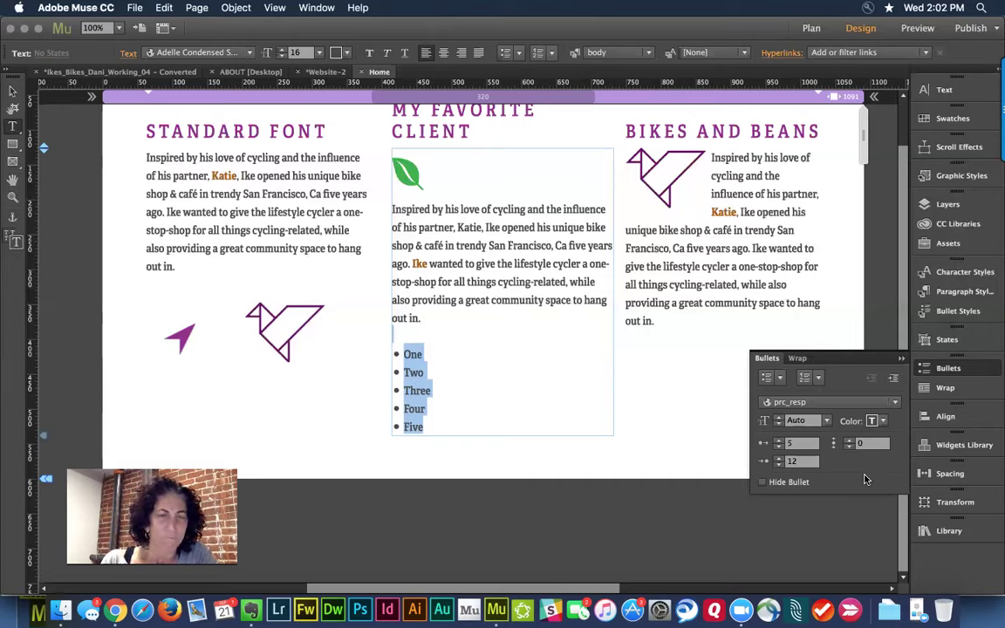
pyautogui.click(851, 408)
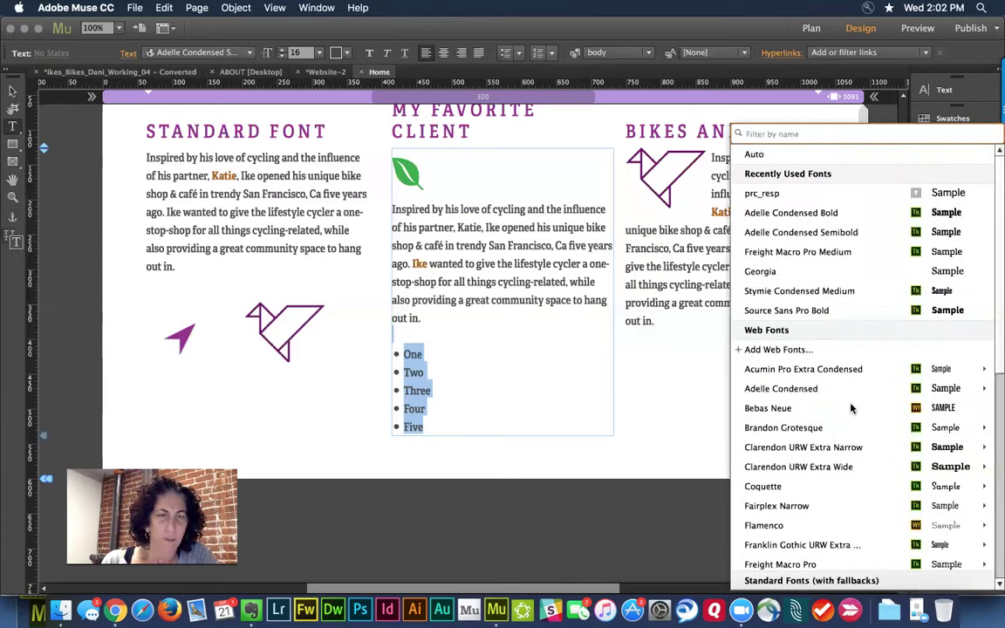
pyautogui.press('Escape')
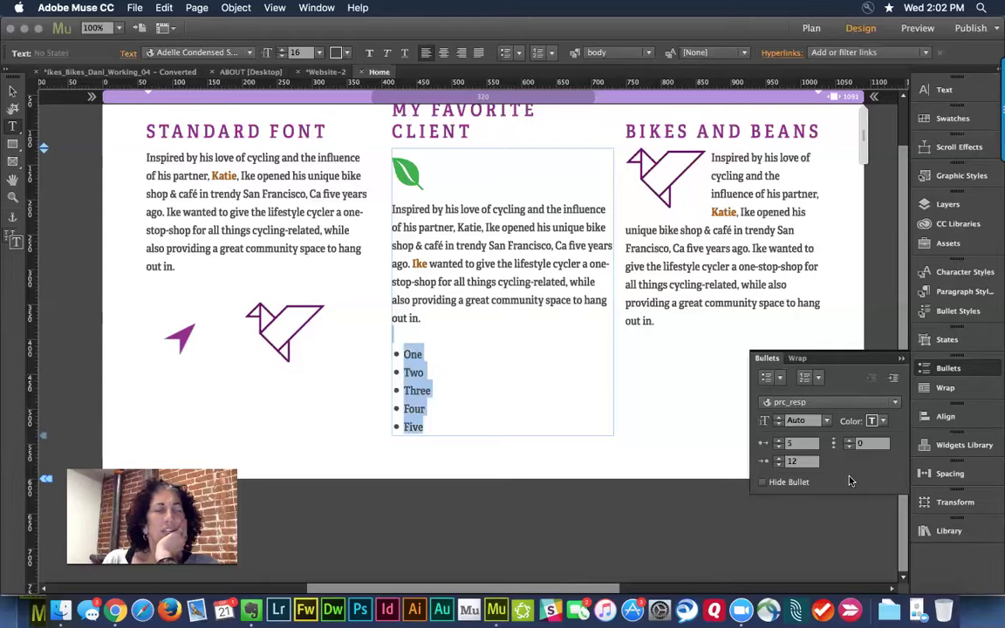
# Add the paper plane glyph from the entire prc_resp font as a new bullet character and apply it to the selected list
pyautogui.click(779, 380)
pyautogui.click(779, 384)
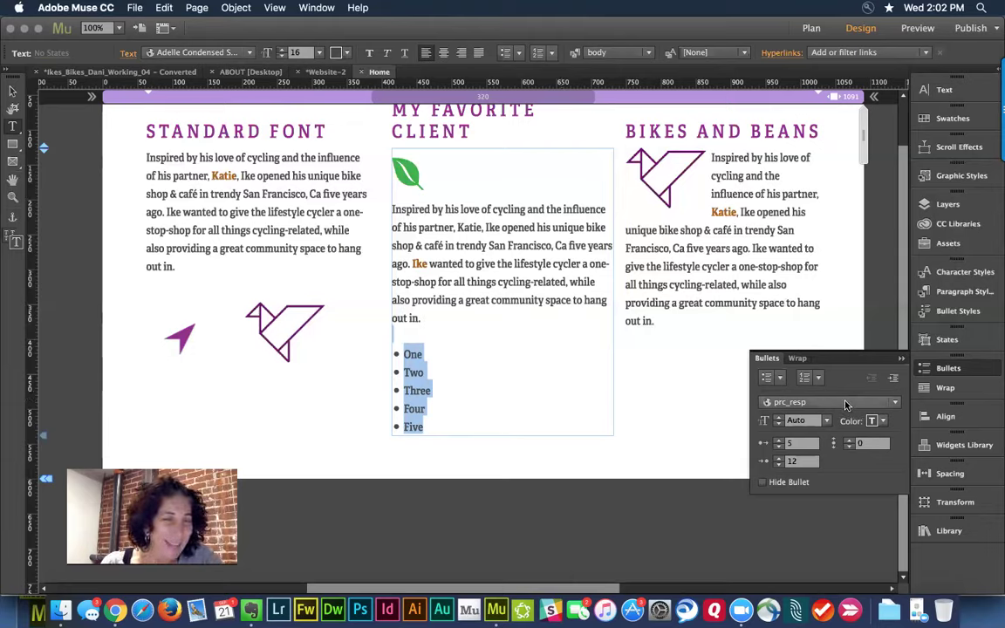
pyautogui.click(779, 380)
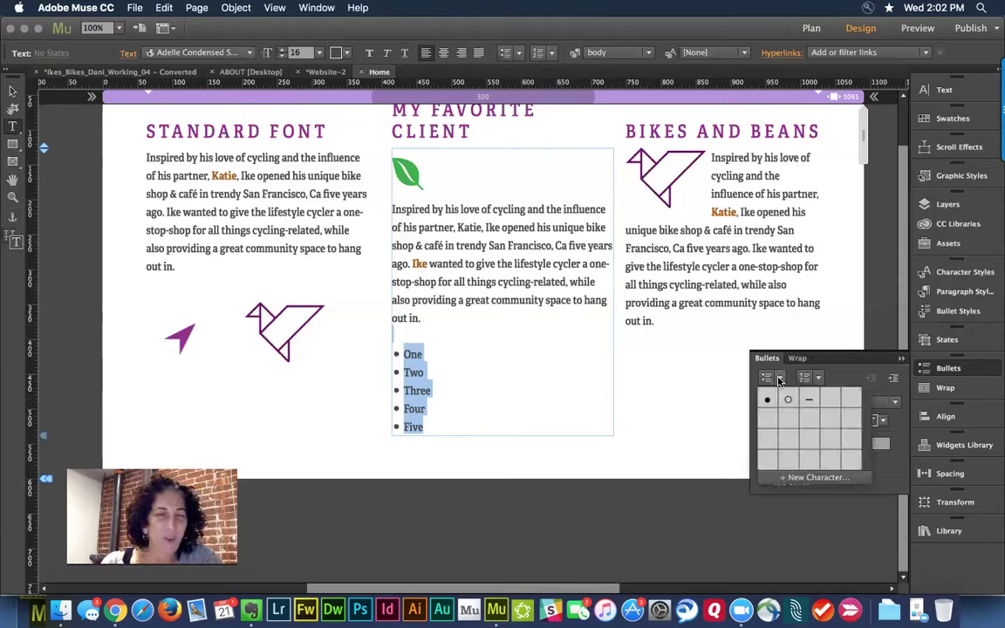
pyautogui.click(806, 482)
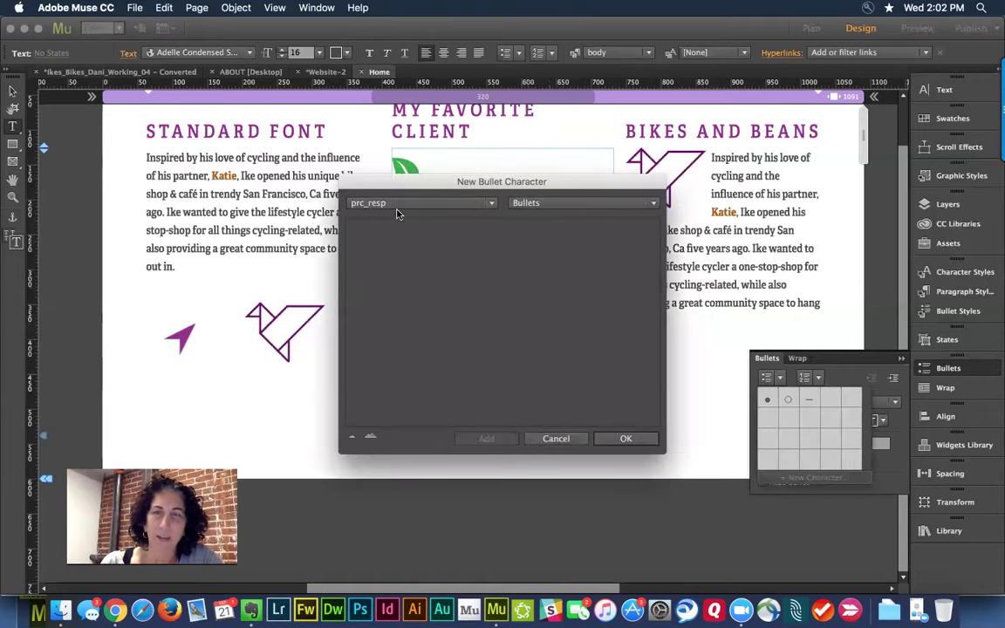
pyautogui.click(527, 206)
pyautogui.click(528, 217)
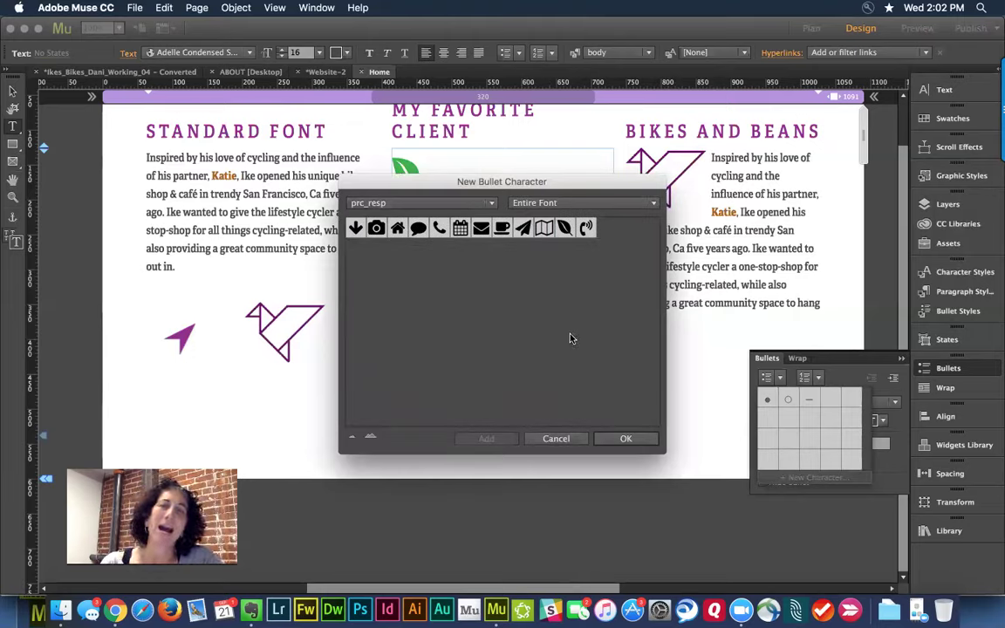
pyautogui.click(524, 229)
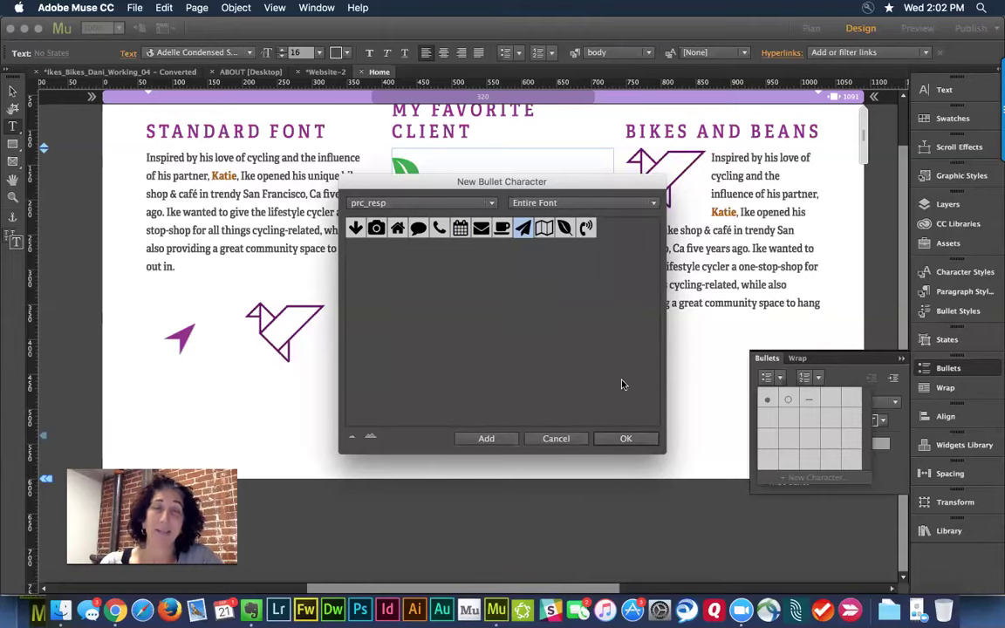
pyautogui.click(624, 438)
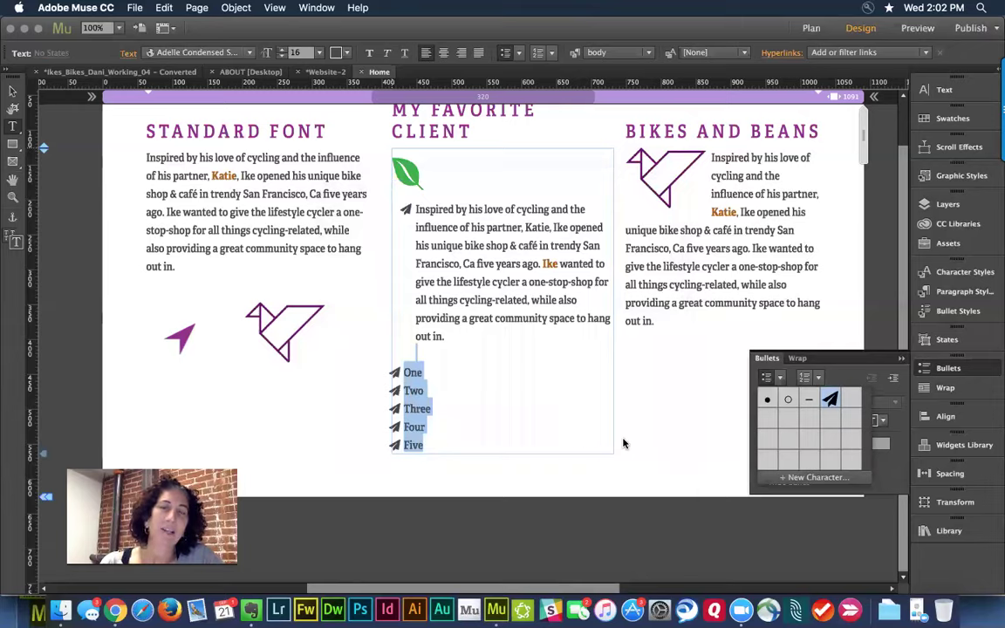
pyautogui.click(852, 373)
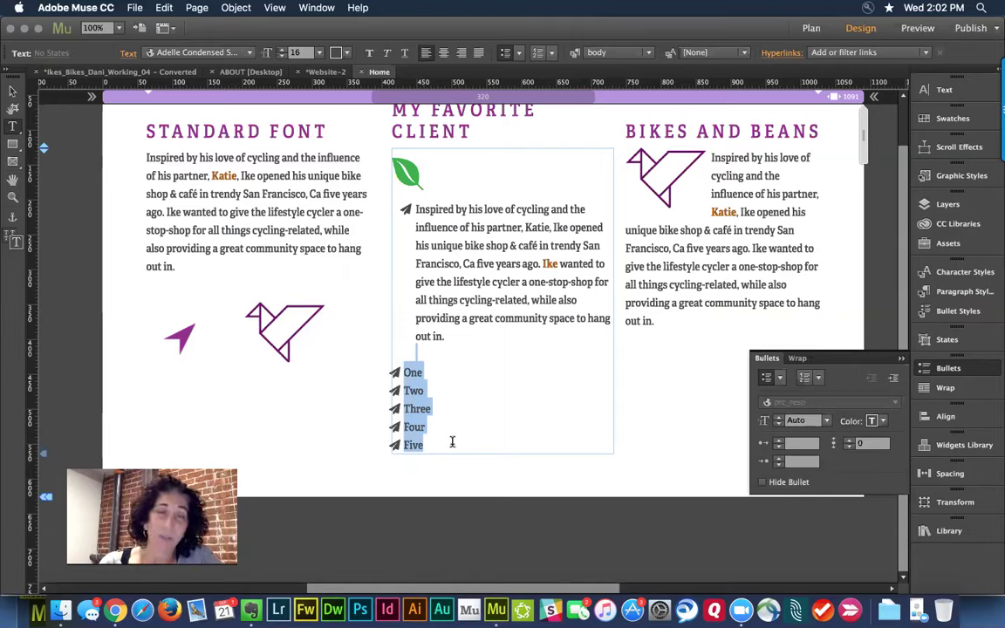
# Select only the five items One through Five and set the spacing between bullets and text to 7
pyautogui.click(485, 410)
pyautogui.moveTo(440, 442); pyautogui.dragTo(383, 362)
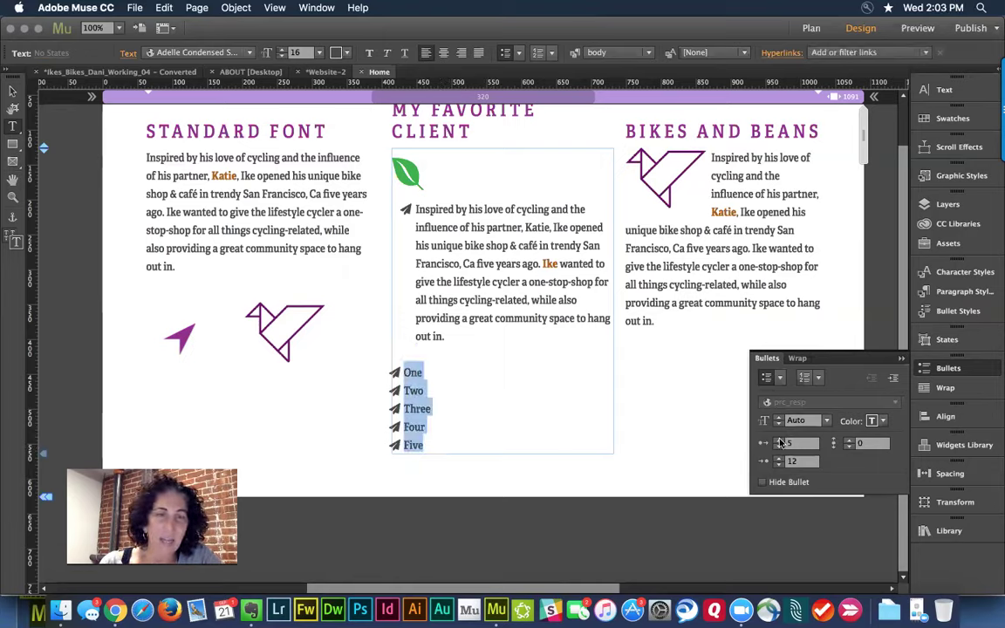
pyautogui.click(778, 441)
pyautogui.click(779, 441)
pyautogui.click(778, 440)
pyautogui.click(779, 447)
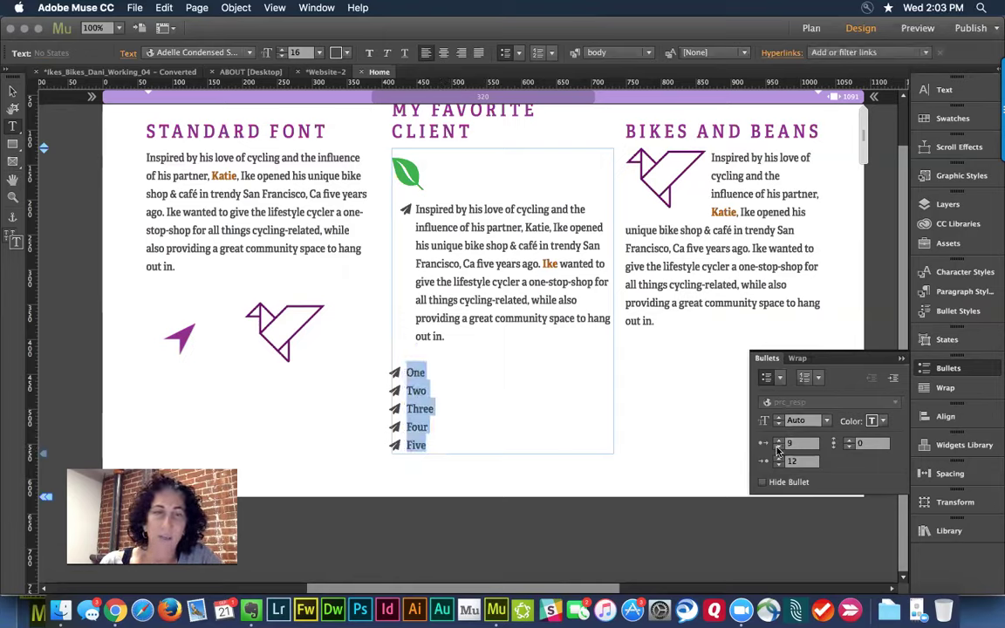
# Increase the bulleted list's left indent to 23
pyautogui.click(778, 458)
pyautogui.click(778, 458)
pyautogui.click(778, 458)
pyautogui.click(778, 458)
pyautogui.click(778, 459)
pyautogui.click(778, 458)
pyautogui.click(778, 459)
pyautogui.click(778, 459)
pyautogui.click(778, 459)
pyautogui.click(778, 459)
pyautogui.click(778, 458)
pyautogui.click(550, 391)
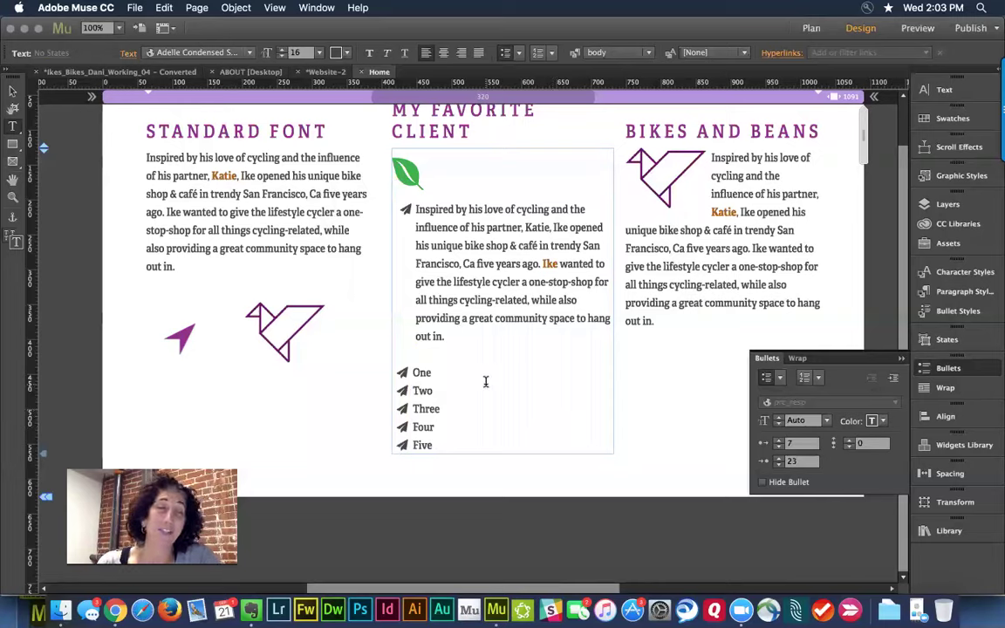
# Color the bullets of the five list items with the green swatch 009144
pyautogui.moveTo(437, 446); pyautogui.dragTo(391, 377)
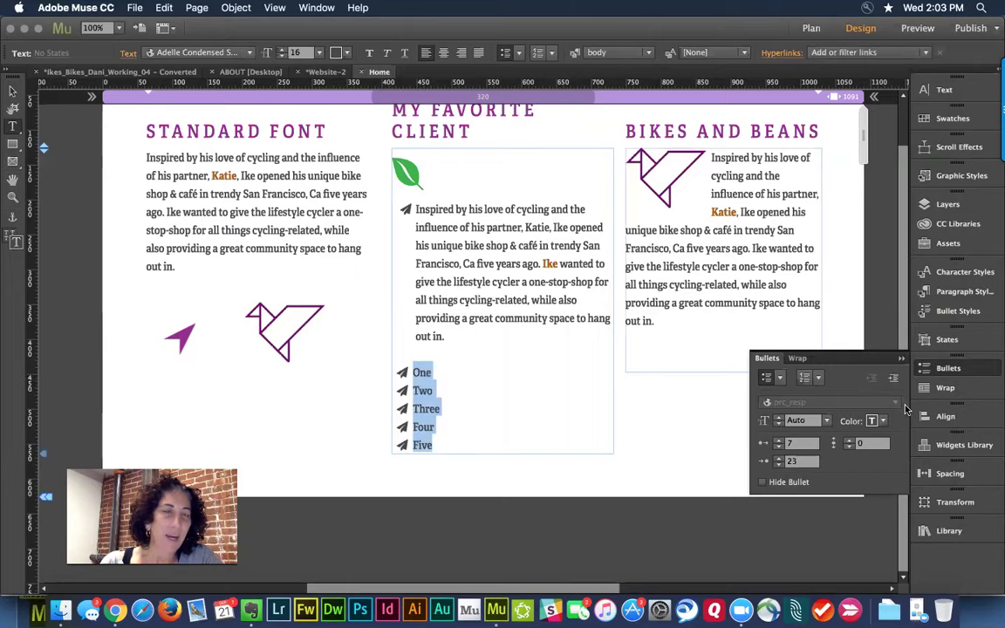
pyautogui.click(871, 422)
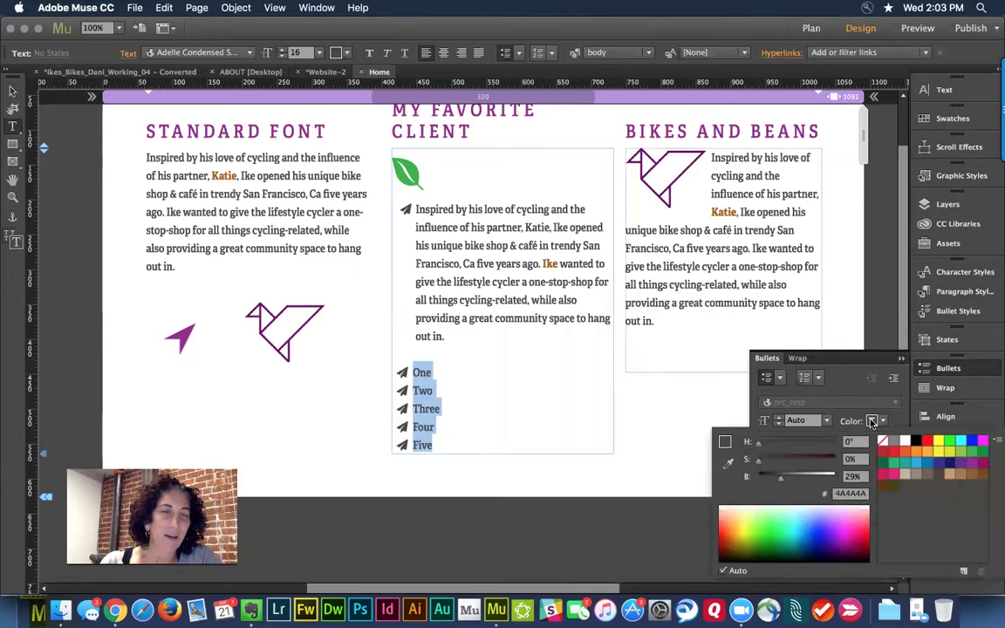
pyautogui.click(983, 454)
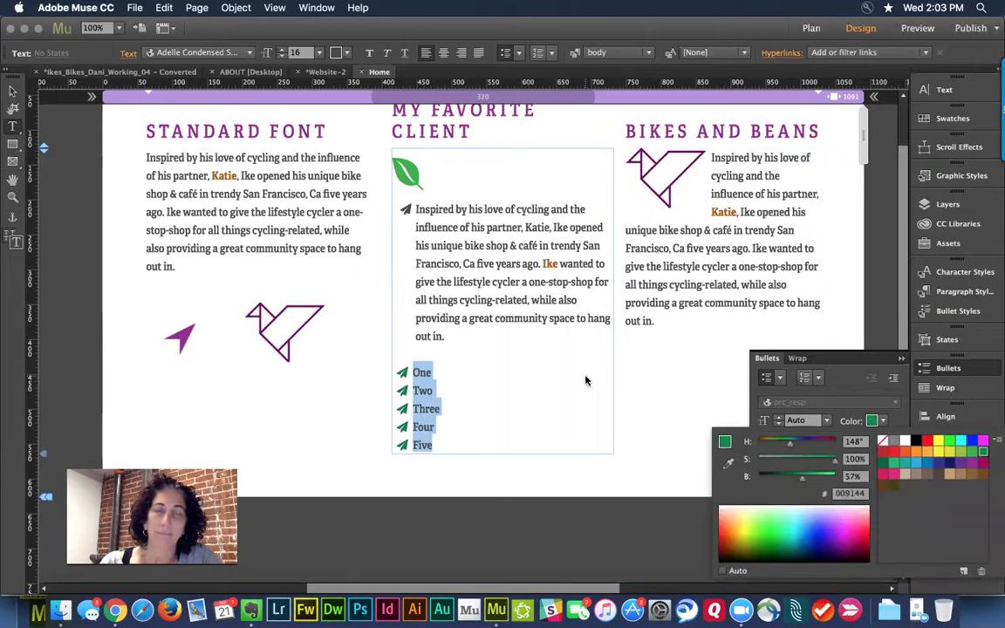
pyautogui.click(489, 419)
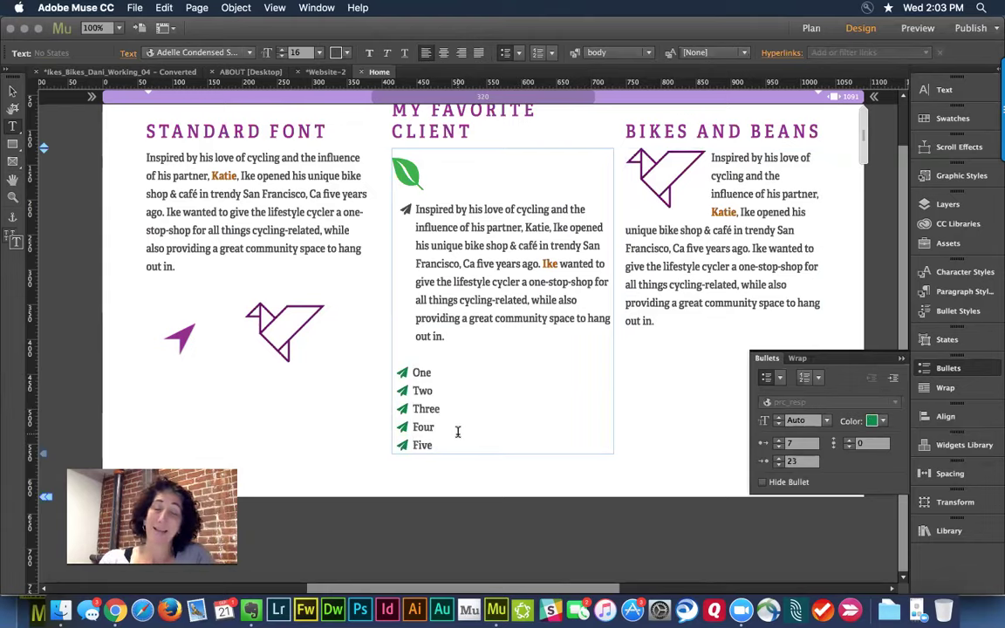
# Switch to the Evernote outline and delete the Glyphs item from its numbered topics
pyautogui.press('super+Tab')
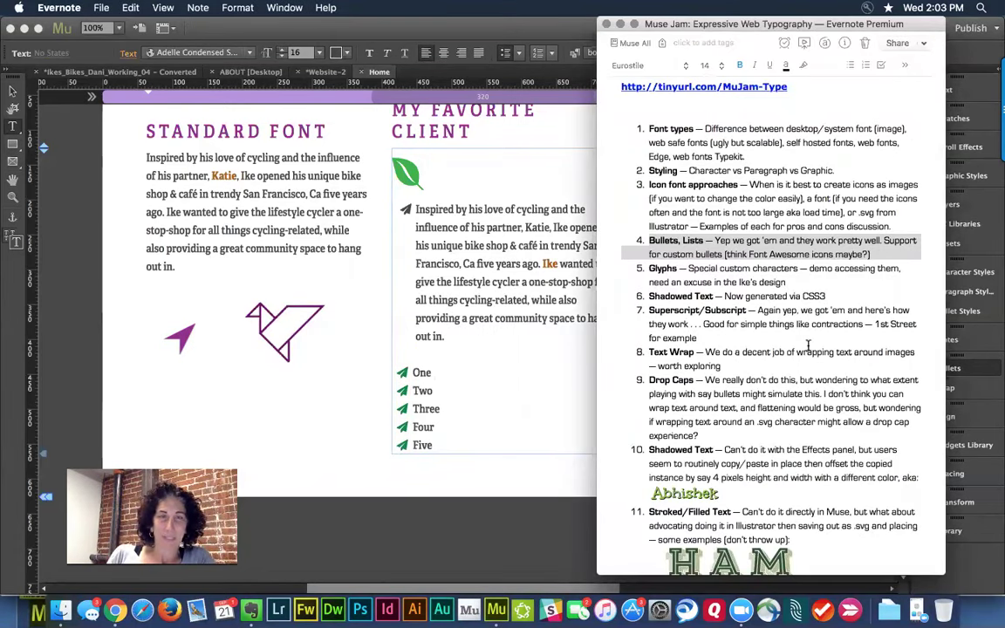
pyautogui.click(627, 267)
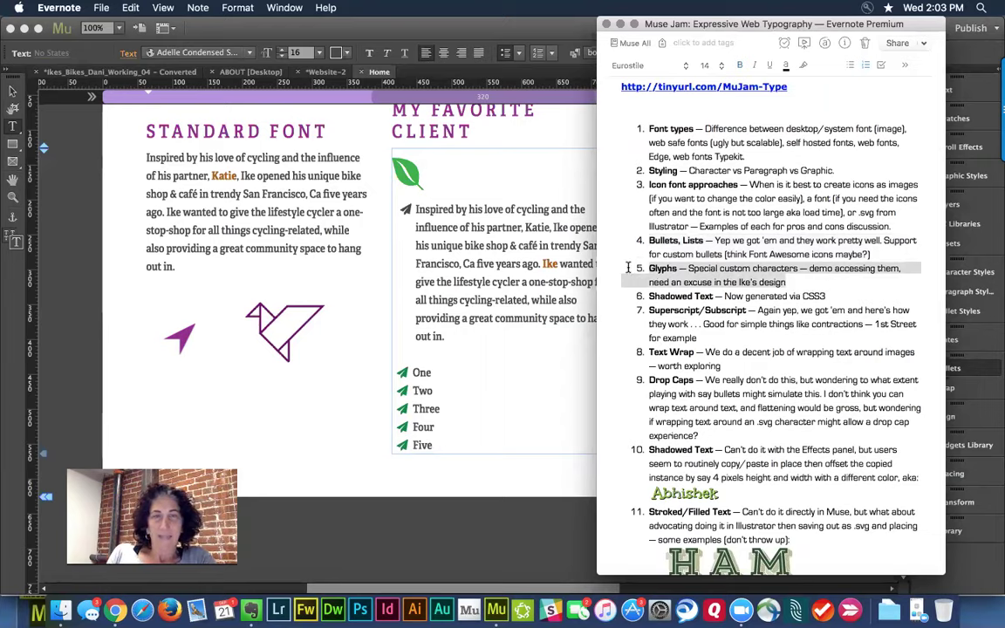
pyautogui.press('BackSpace')
pyautogui.press('BackSpace')
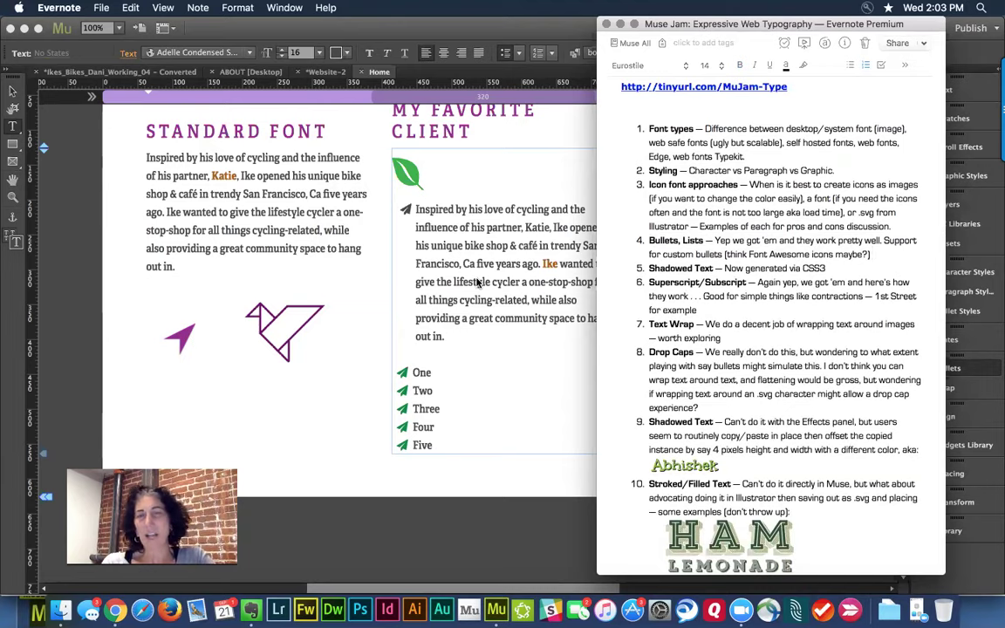
# Return to Muse and add the unbulleted line "Your the 1st and not the 3rd friend" above the bulleted list
pyautogui.click(430, 253)
pyautogui.press('BackSpace')
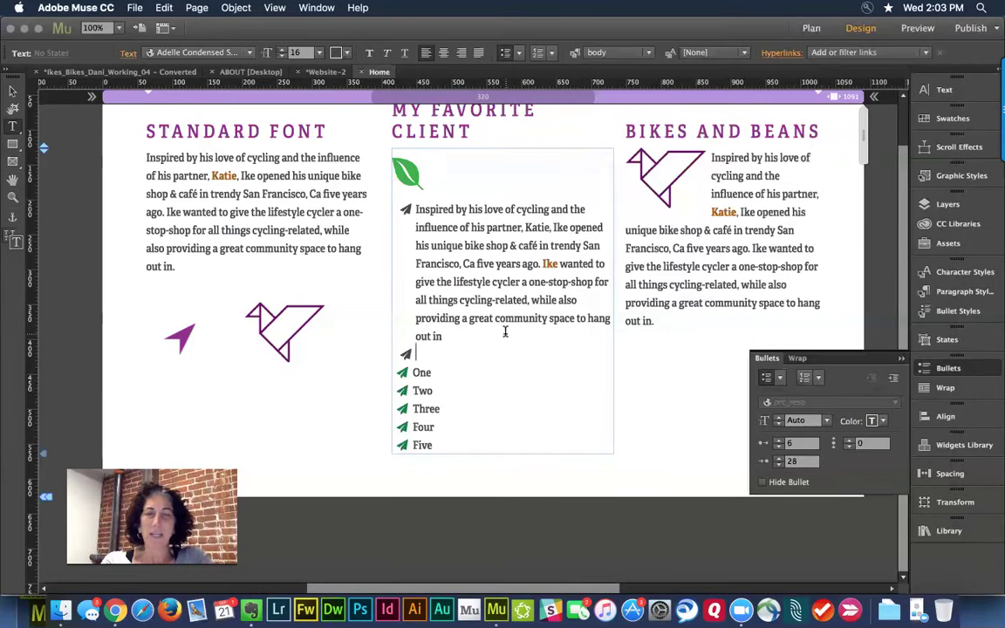
pyautogui.press('Return')
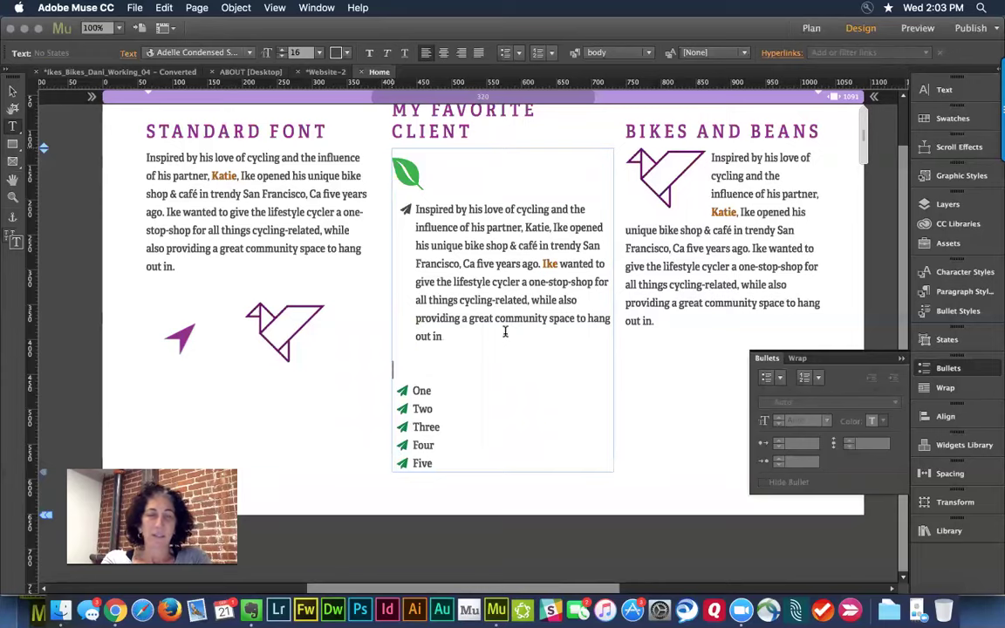
pyautogui.write('Your the 1st and not the 3rd friend')
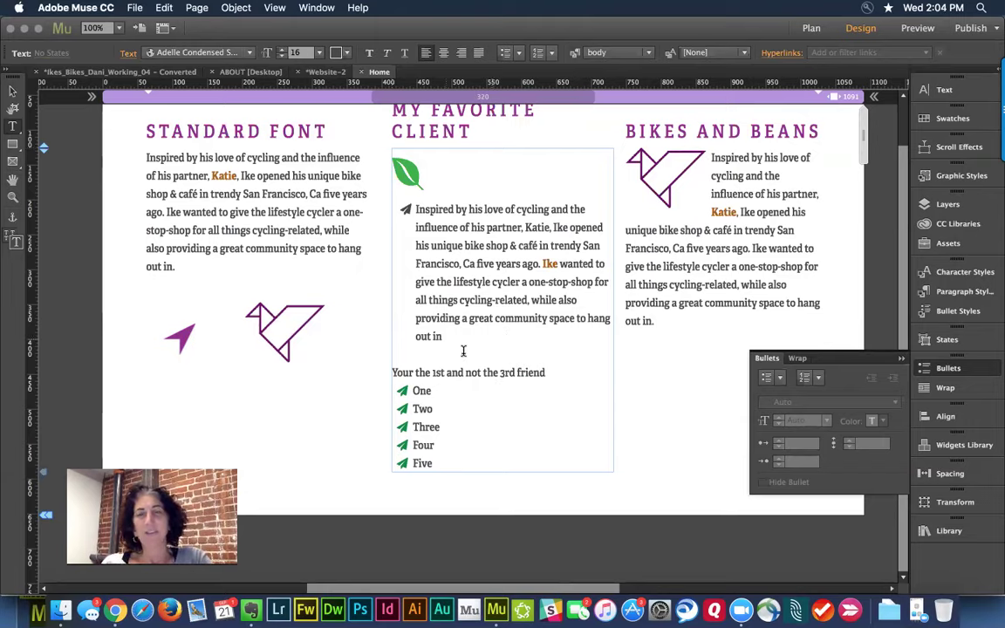
# Format the "st" of 1st and the "rd" of 3rd in the new line as superscript
pyautogui.doubleClick(439, 372)
pyautogui.doubleClick(438, 372)
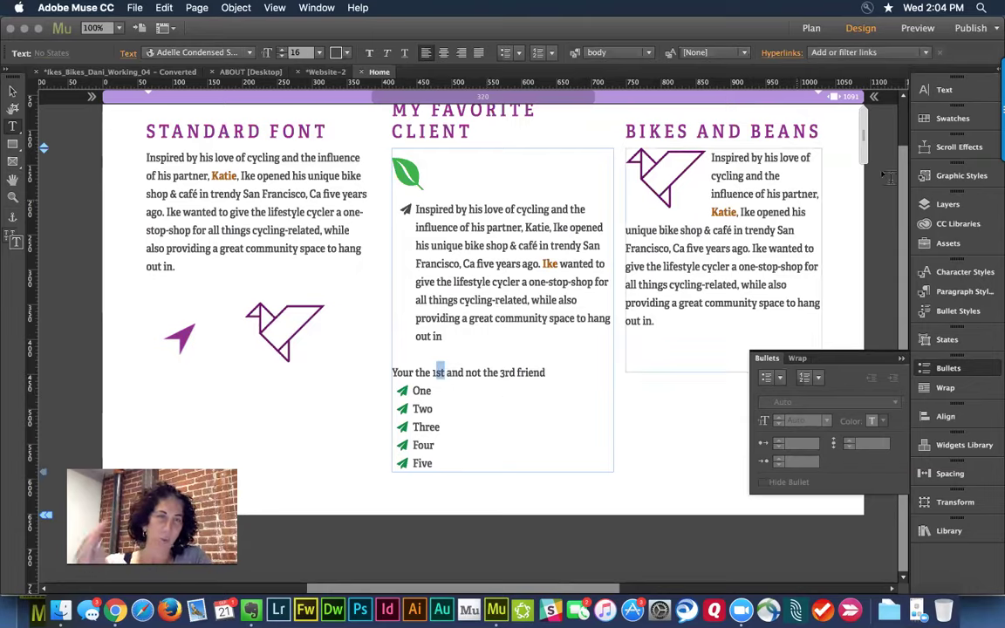
pyautogui.click(938, 90)
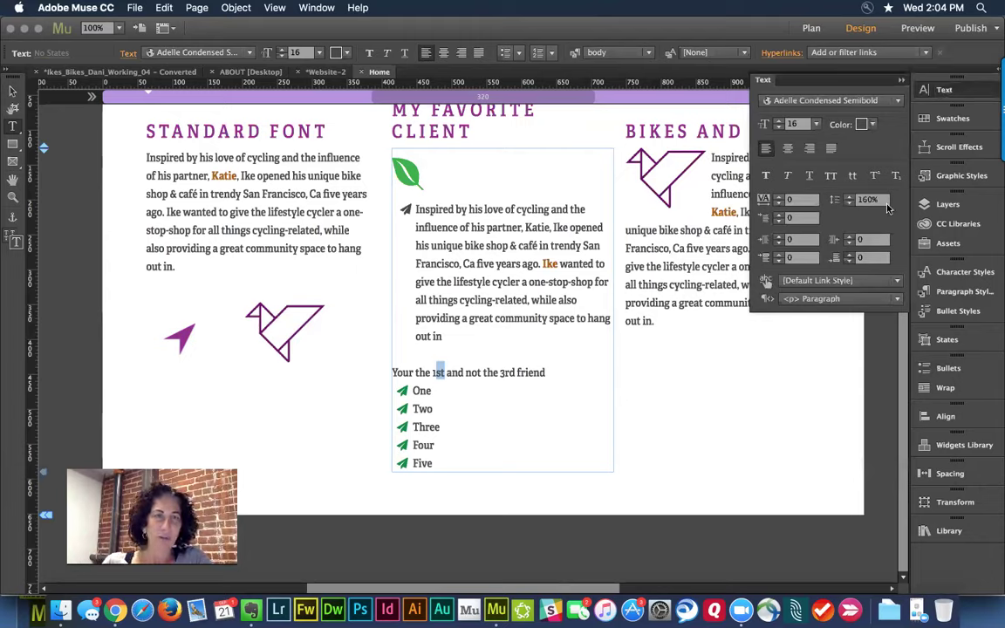
pyautogui.click(874, 178)
pyautogui.doubleClick(506, 371)
pyautogui.moveTo(501, 372); pyautogui.dragTo(513, 372)
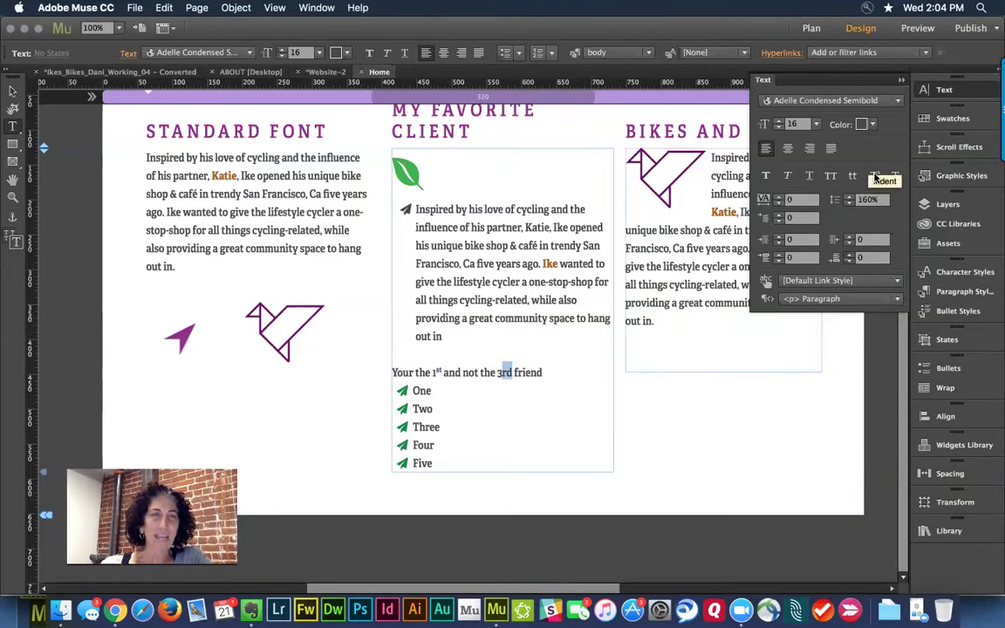
pyautogui.click(874, 176)
# End the superscript line with a period and add the line "For your reference" below it, separated by a blank line
pyautogui.click(555, 366)
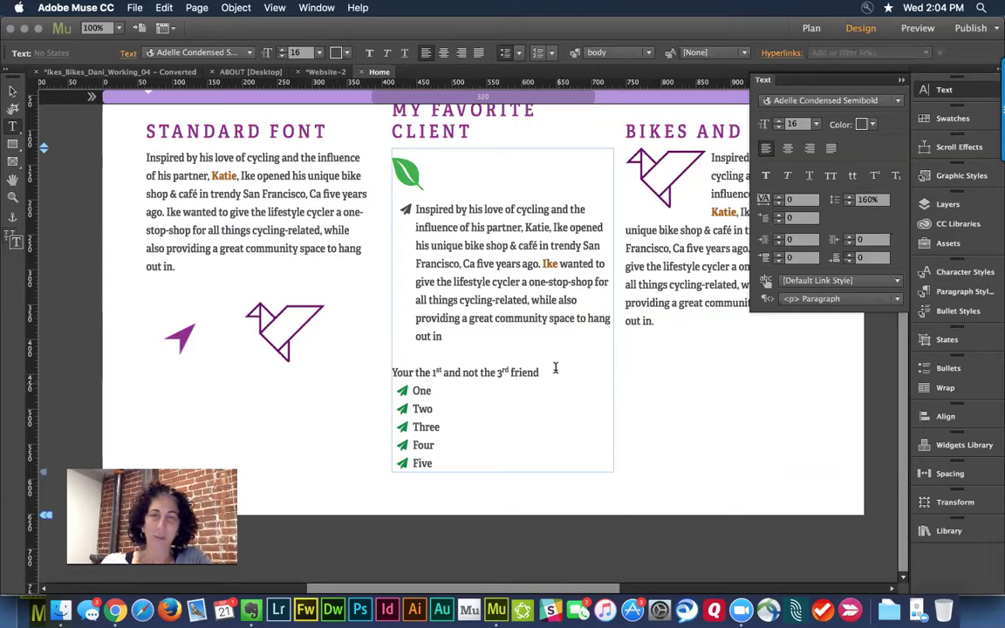
pyautogui.write('.')
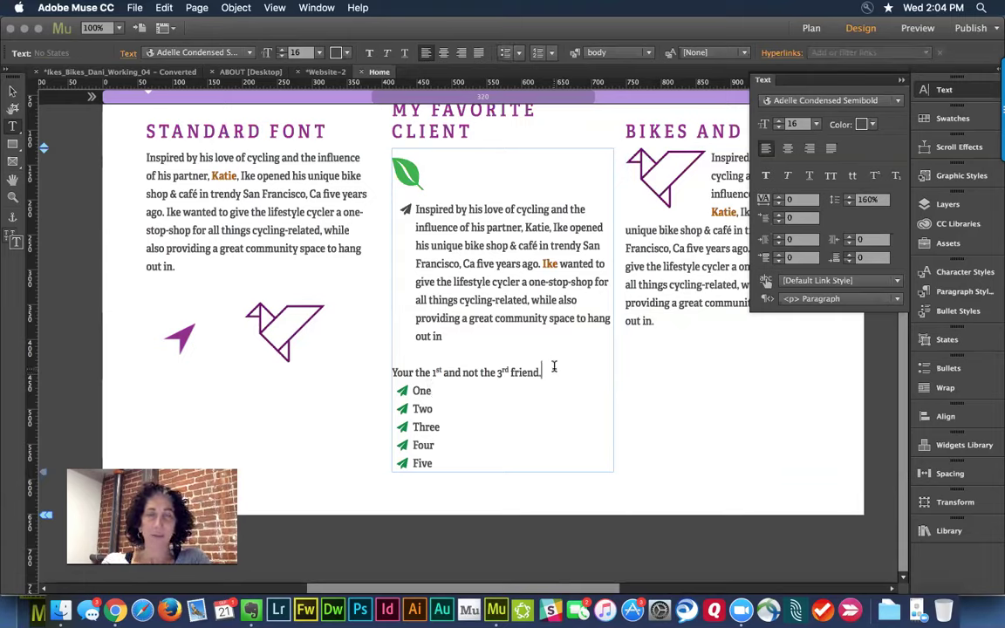
pyautogui.press('Return')
pyautogui.press('Return')
pyautogui.write('For')
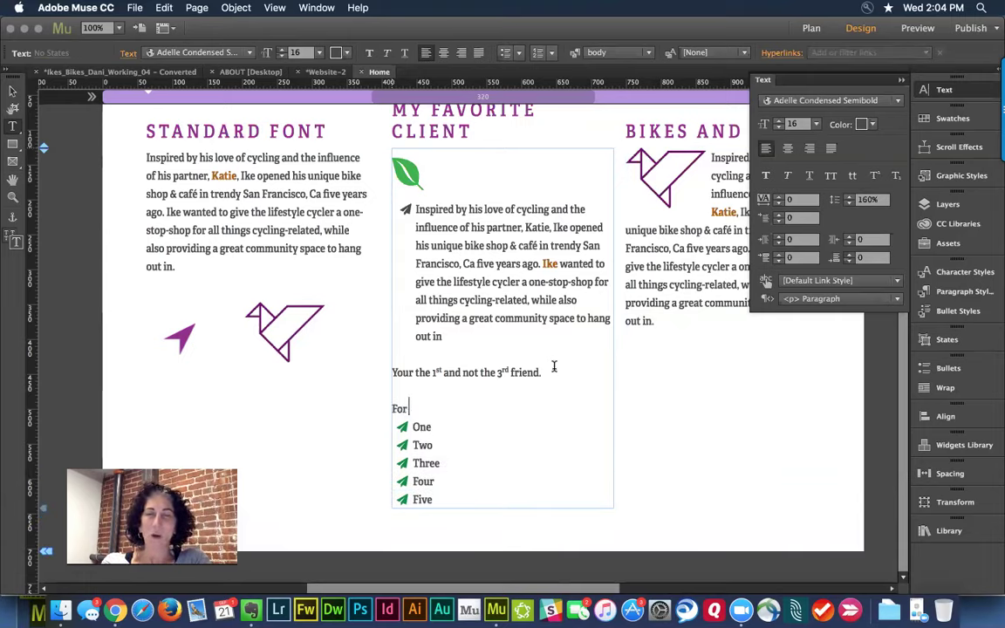
pyautogui.write(' your reference')
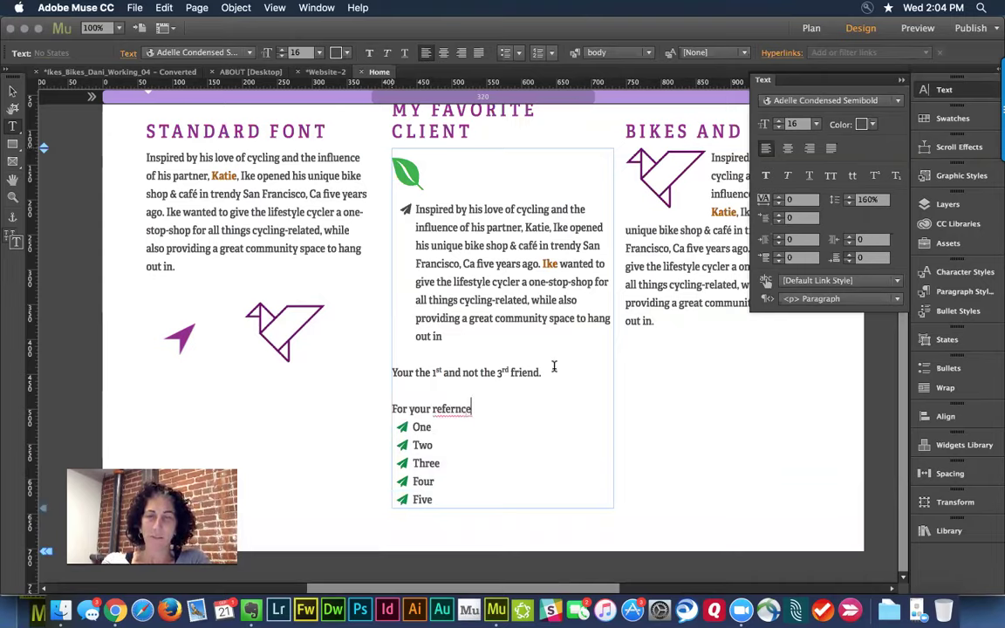
pyautogui.press('BackSpace')
pyautogui.press('BackSpace')
pyautogui.press('BackSpace')
pyautogui.press('BackSpace')
pyautogui.press('BackSpace')
pyautogui.write('rence')
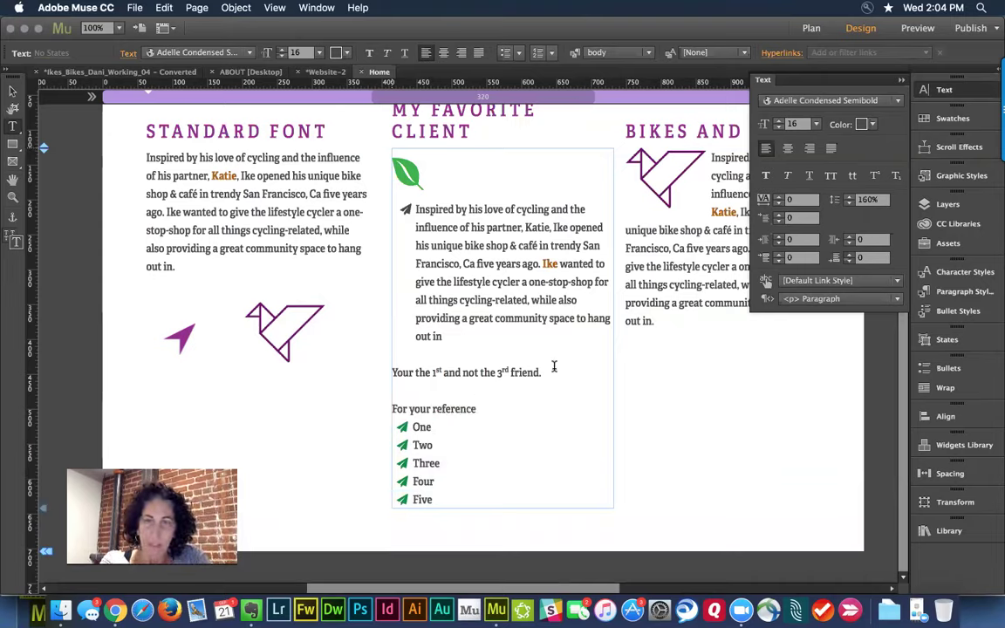
# Add a "1" directly after "For your reference" and format it as subscript
pyautogui.write(':')
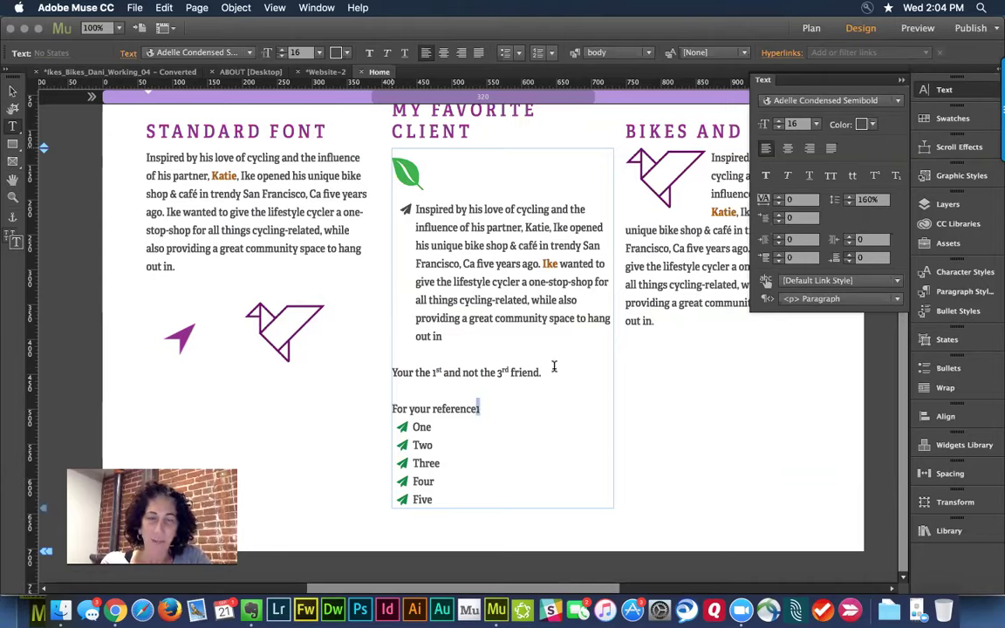
pyautogui.hotkey('shift', 'Left')
pyautogui.click(896, 176)
pyautogui.click(501, 450)
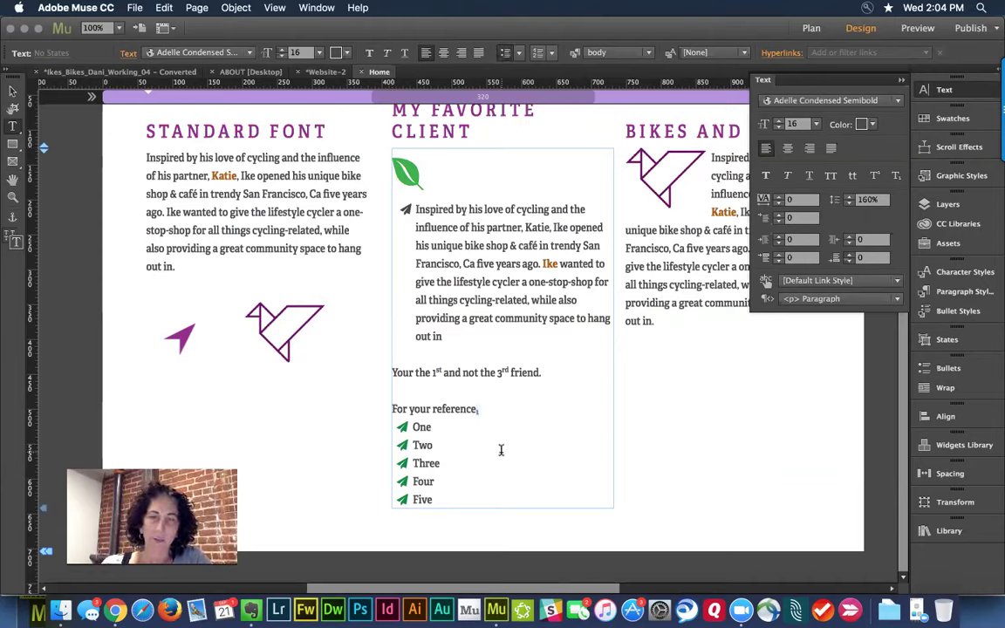
# Switch to the Evernote outline and review its remaining topics down to Responsive and the real-world design links
pyautogui.press('super+Tab')
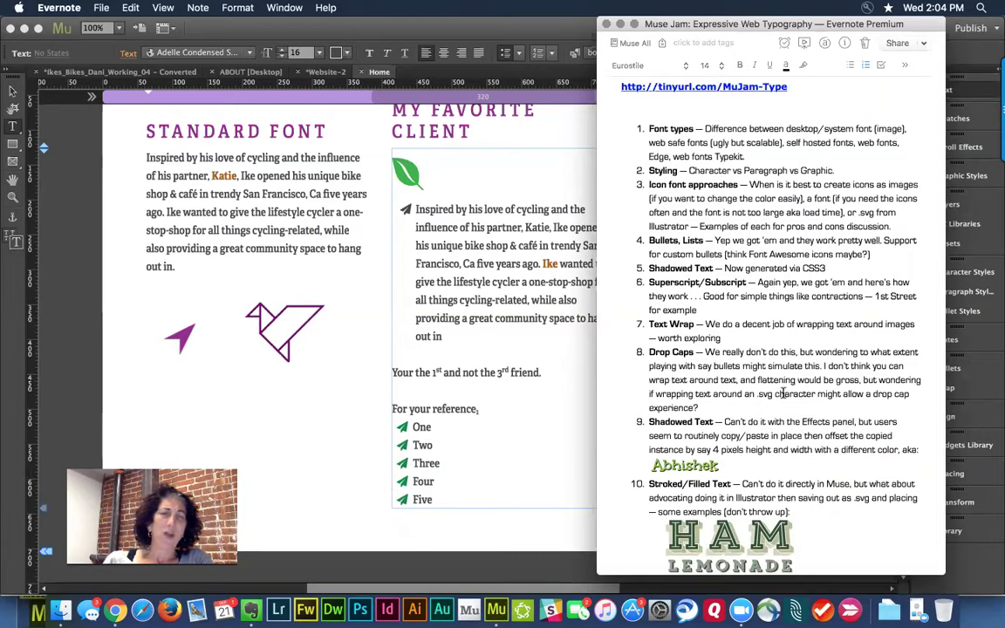
pyautogui.scroll(-2, 788, 428)
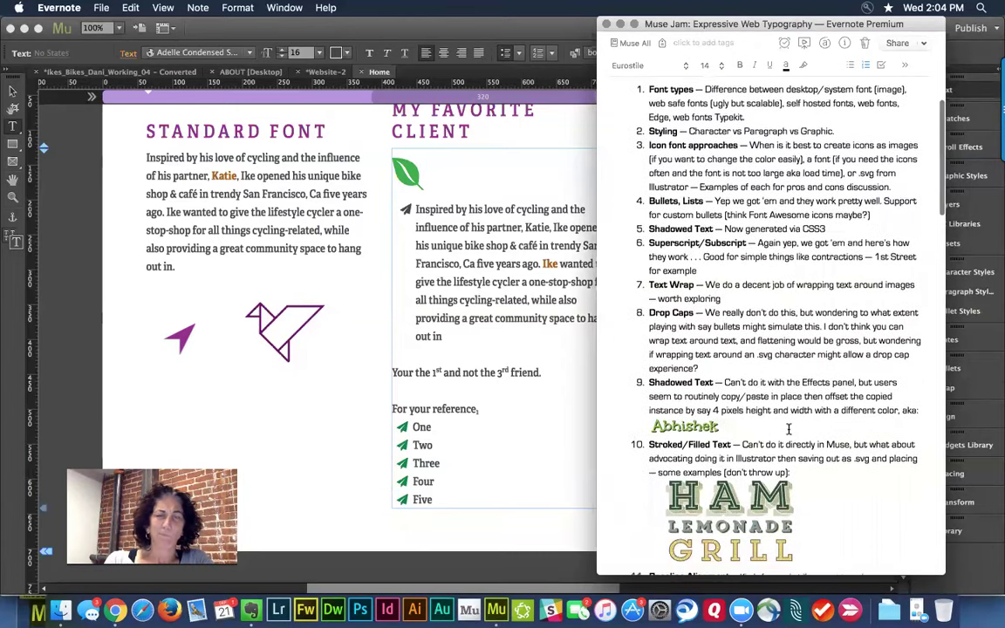
pyautogui.scroll(-2, 788, 428)
pyautogui.scroll(-5, 788, 432)
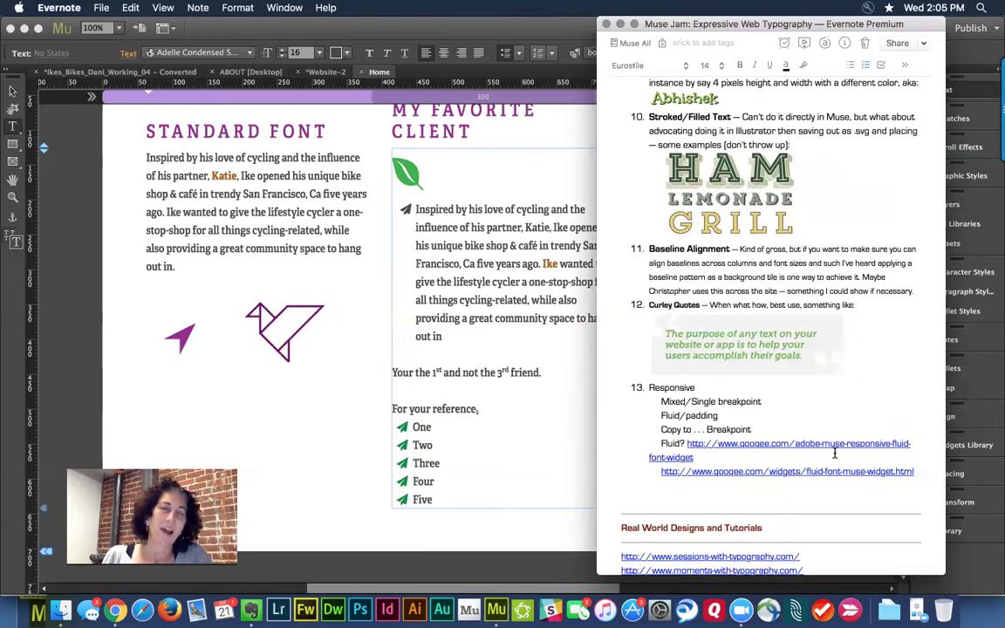
pyautogui.scroll(-3, 833, 452)
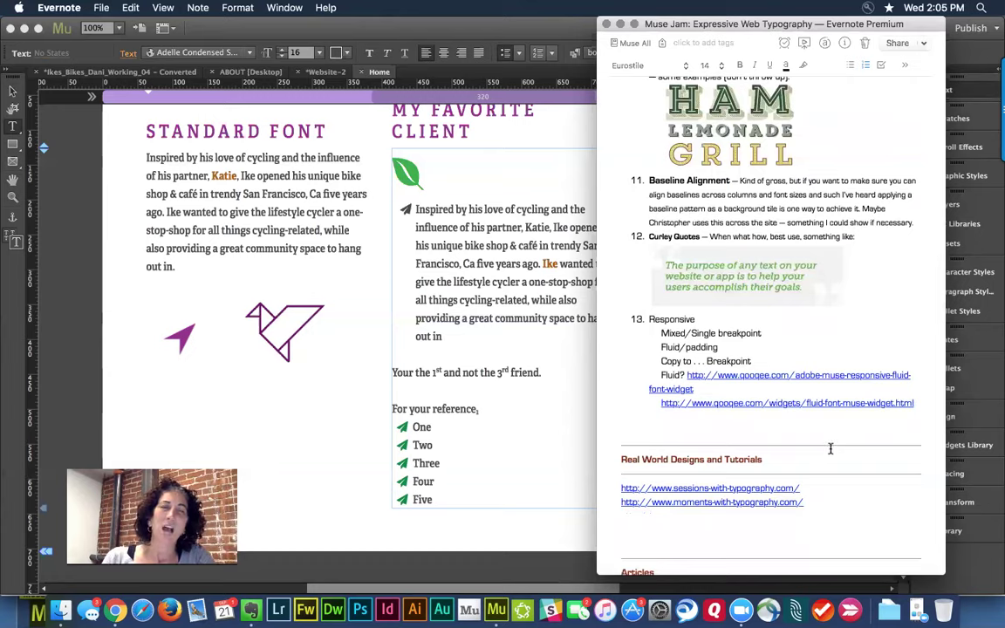
# Return to Muse, deselect the list's text frame and collapse the floating text settings
pyautogui.click(314, 403)
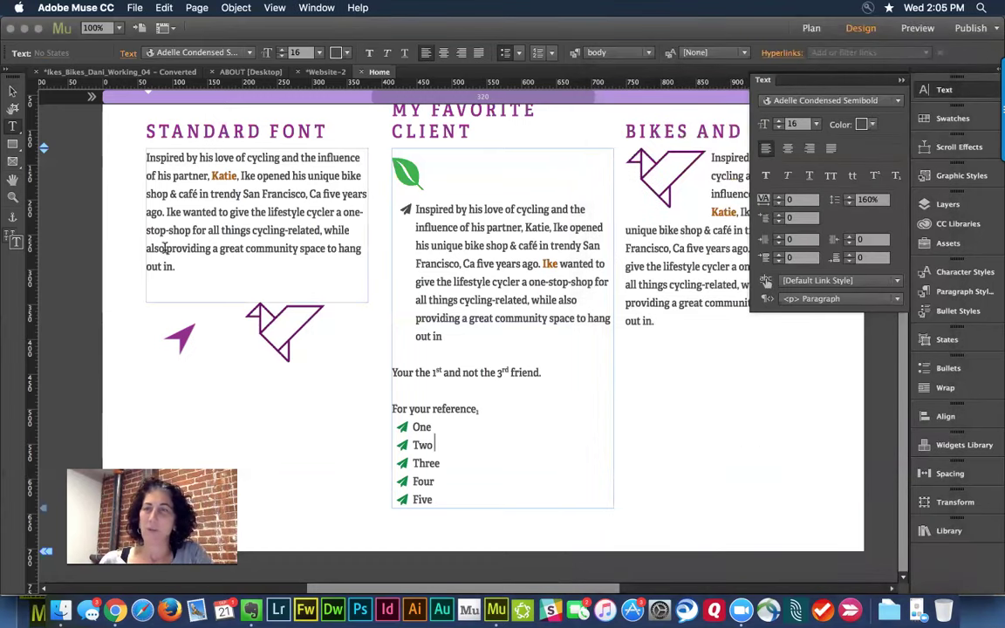
pyautogui.press('Escape')
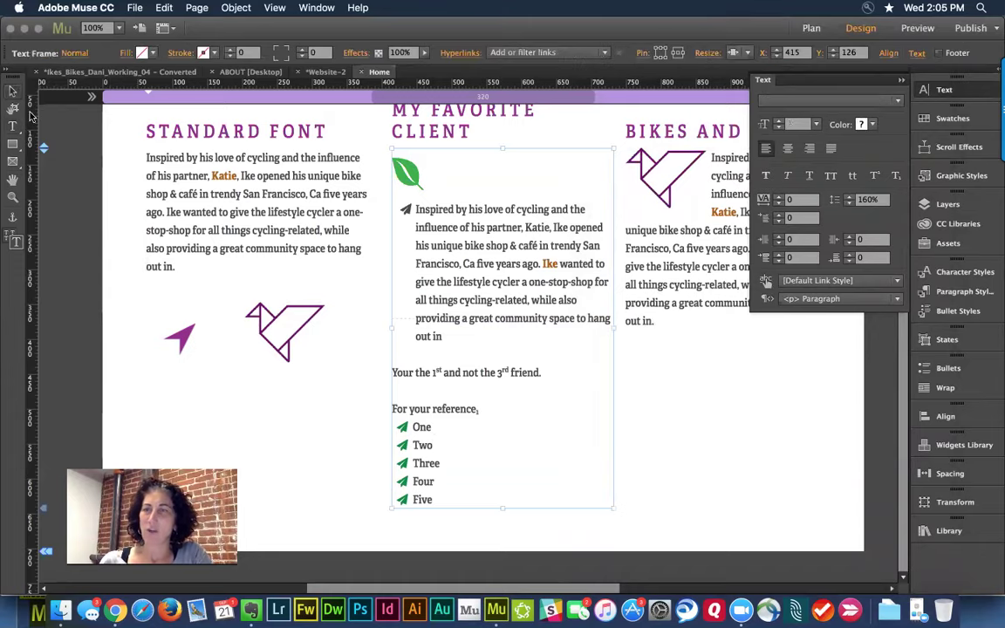
pyautogui.click(138, 312)
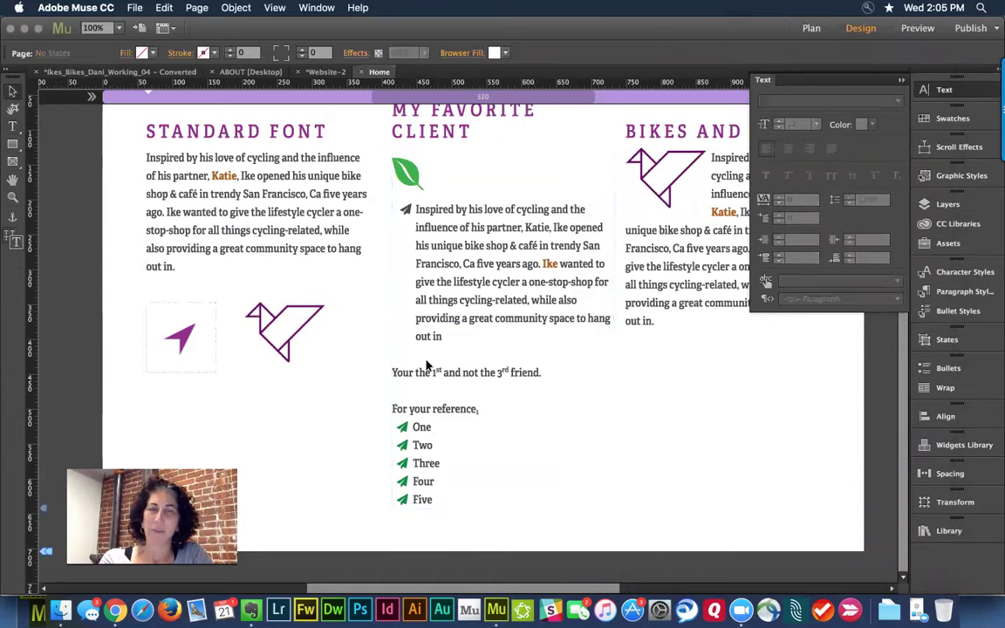
pyautogui.click(900, 82)
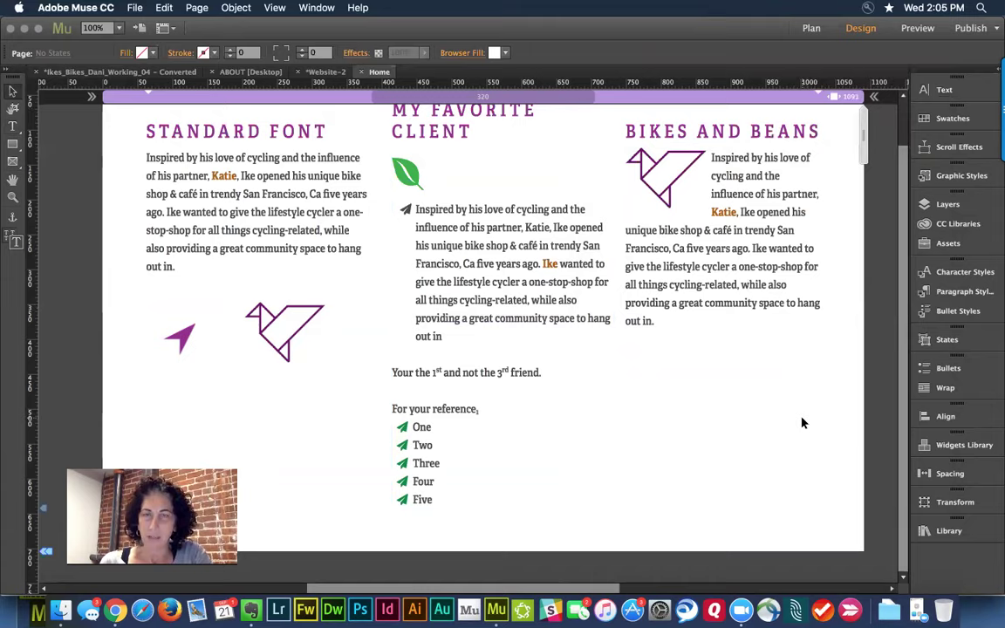
pyautogui.scroll(2, 802, 423)
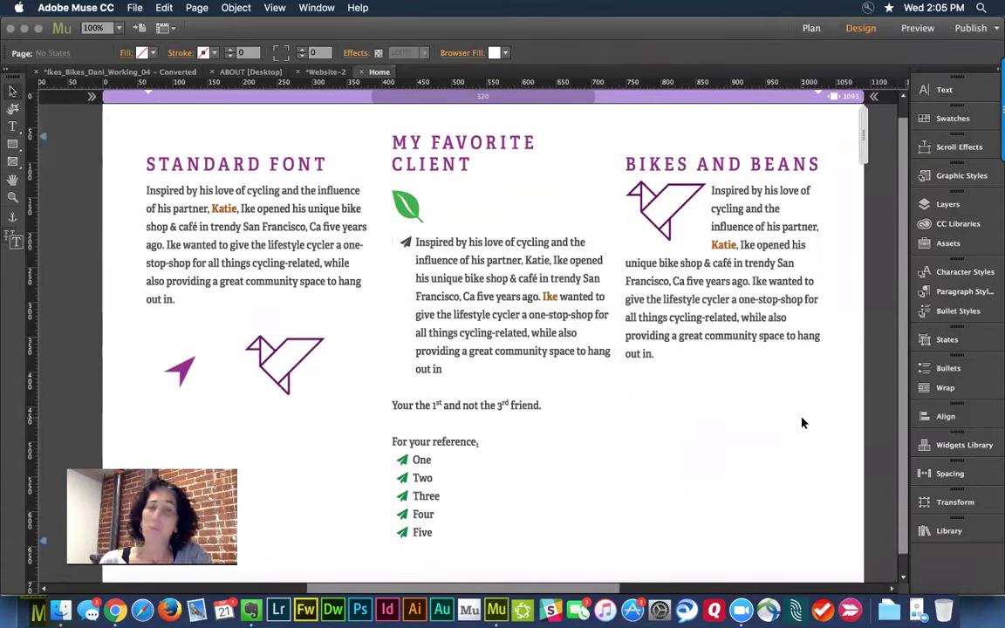
pyautogui.click(307, 224)
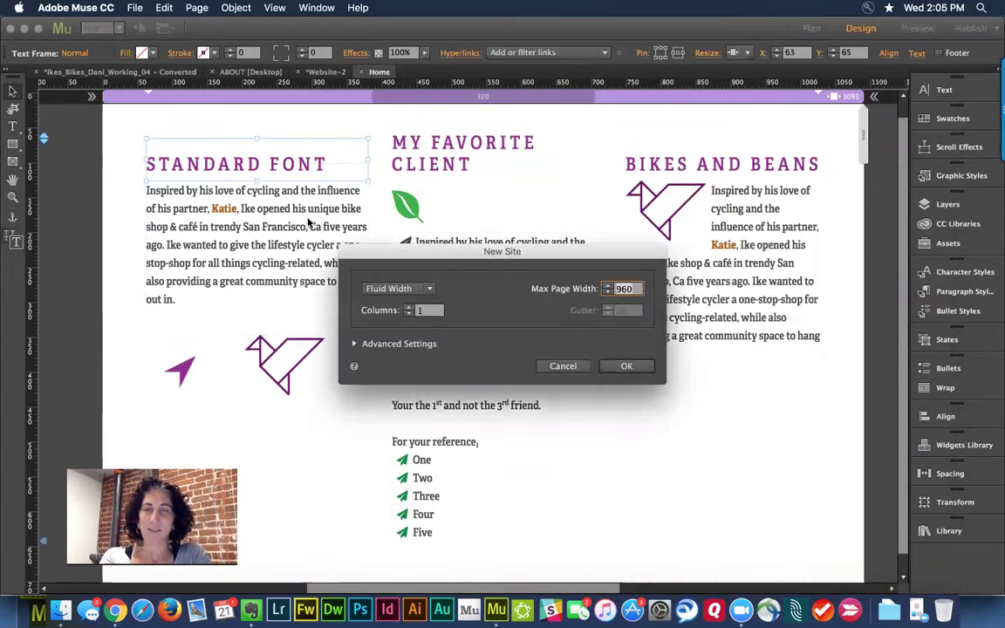
pyautogui.press('Return')
pyautogui.press('super+w')
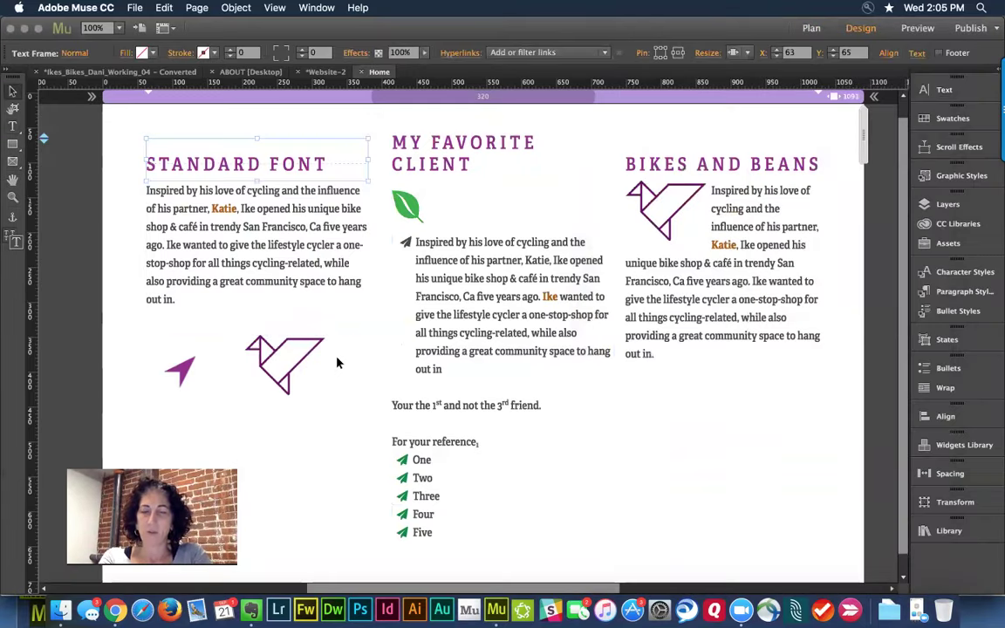
# Add a new page after Home in the site plan and open it for design
pyautogui.press('super+m')
pyautogui.moveTo(222, 184)
pyautogui.click(264, 182)
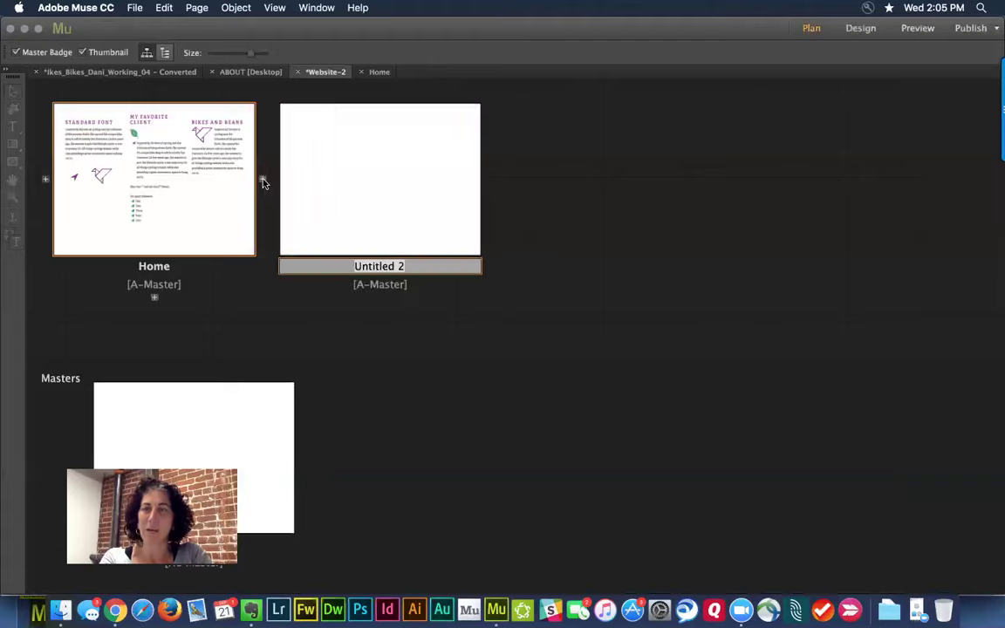
pyautogui.doubleClick(381, 177)
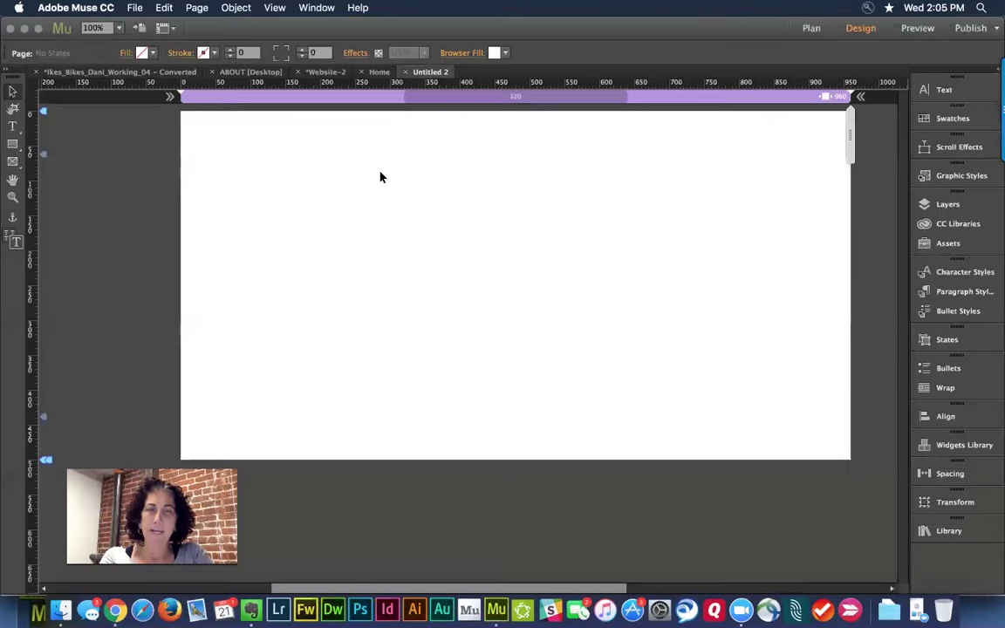
# Copy the Standard Font heading and its paragraph from the Home page and place them on the new page at about X 91, Y 55
pyautogui.press('super+v')
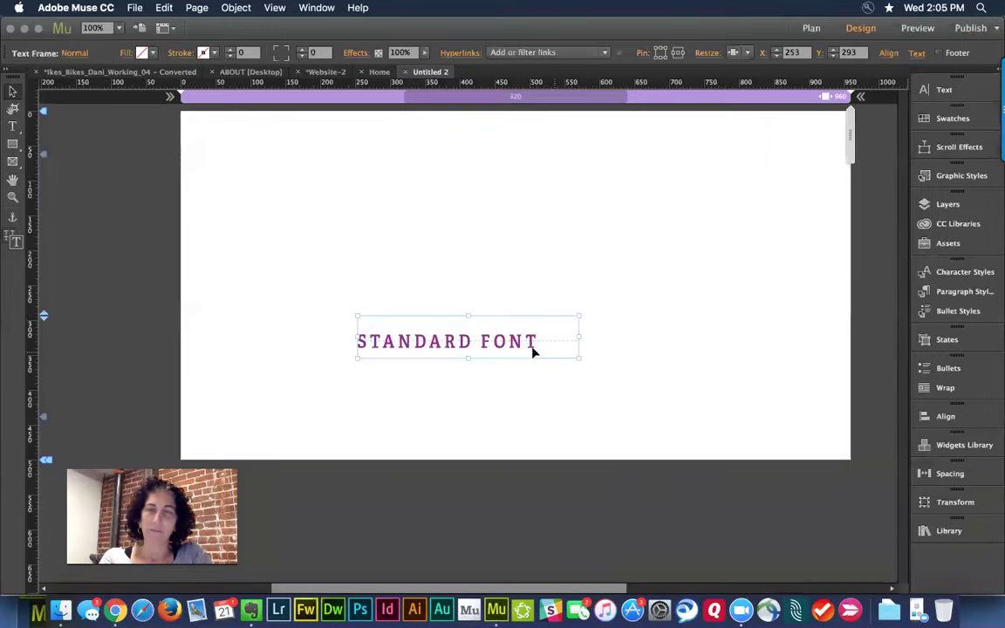
pyautogui.press('BackSpace')
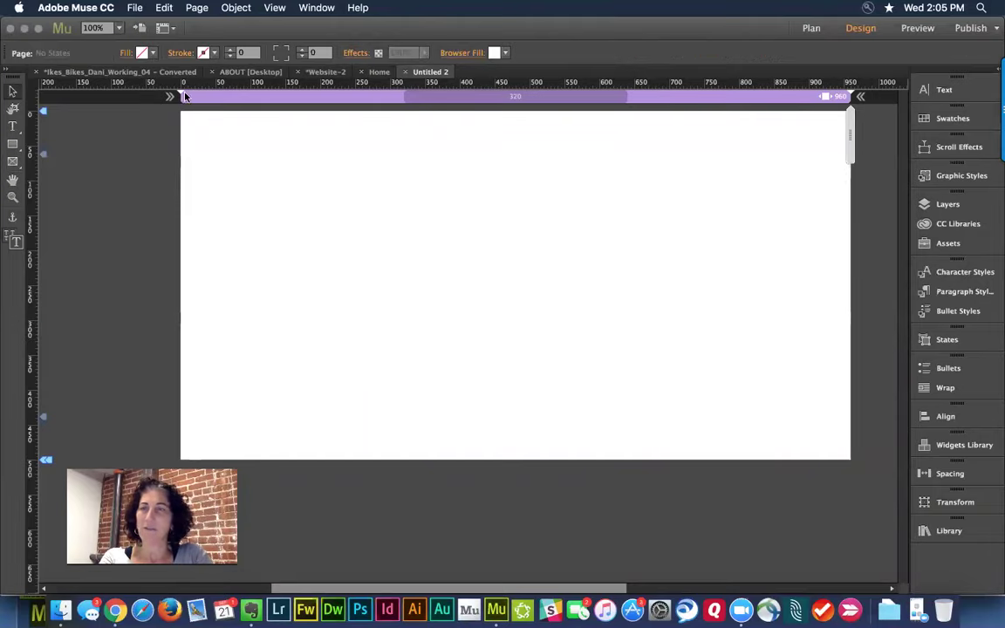
pyautogui.click(378, 71)
pyautogui.keyDown('shift'); pyautogui.click(264, 228); pyautogui.keyUp('shift')
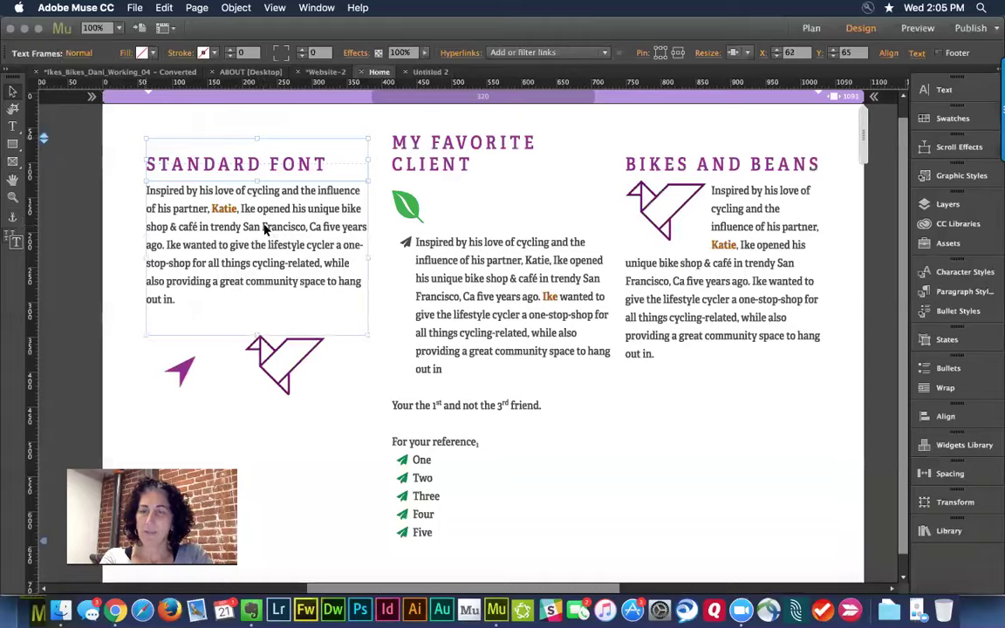
pyautogui.click(429, 72)
pyautogui.press('super+v')
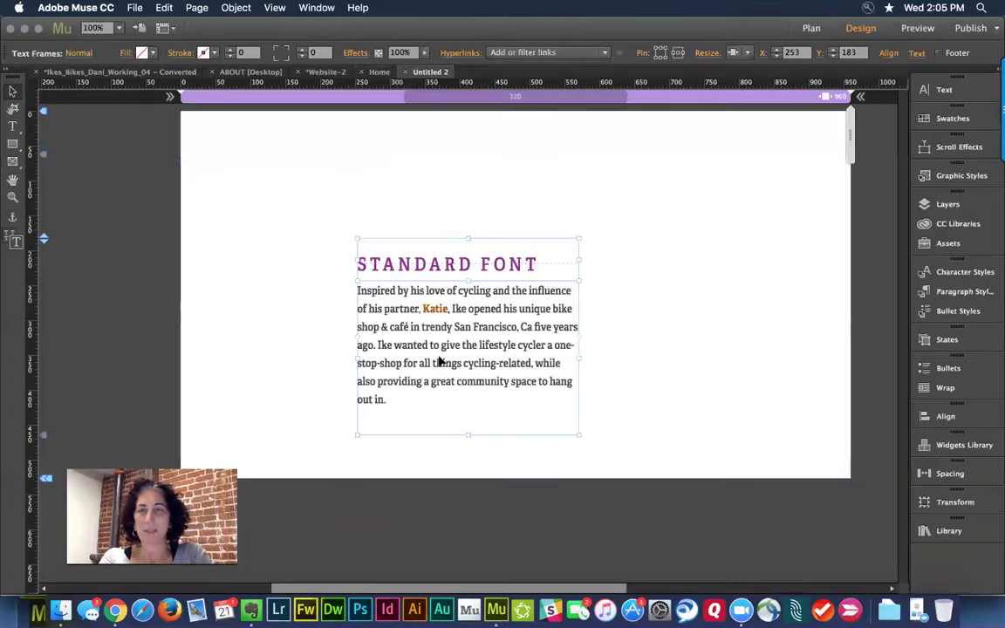
pyautogui.moveTo(436, 362); pyautogui.dragTo(322, 275)
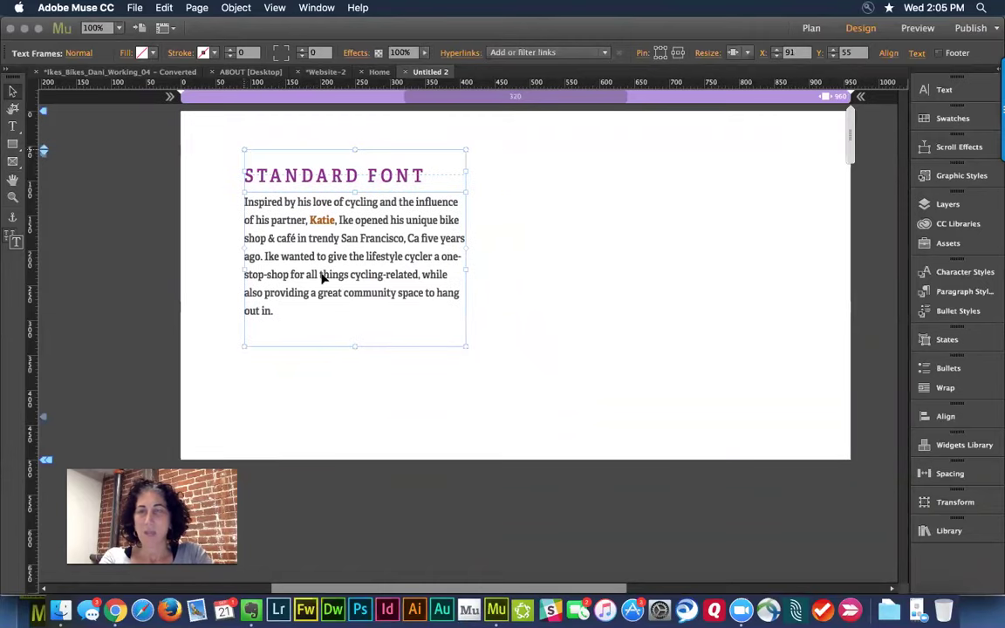
# Move the heading and paragraph frames together to about X 73, Y 58 on the new page
pyautogui.click(560, 279)
pyautogui.click(446, 255)
pyautogui.click(529, 348)
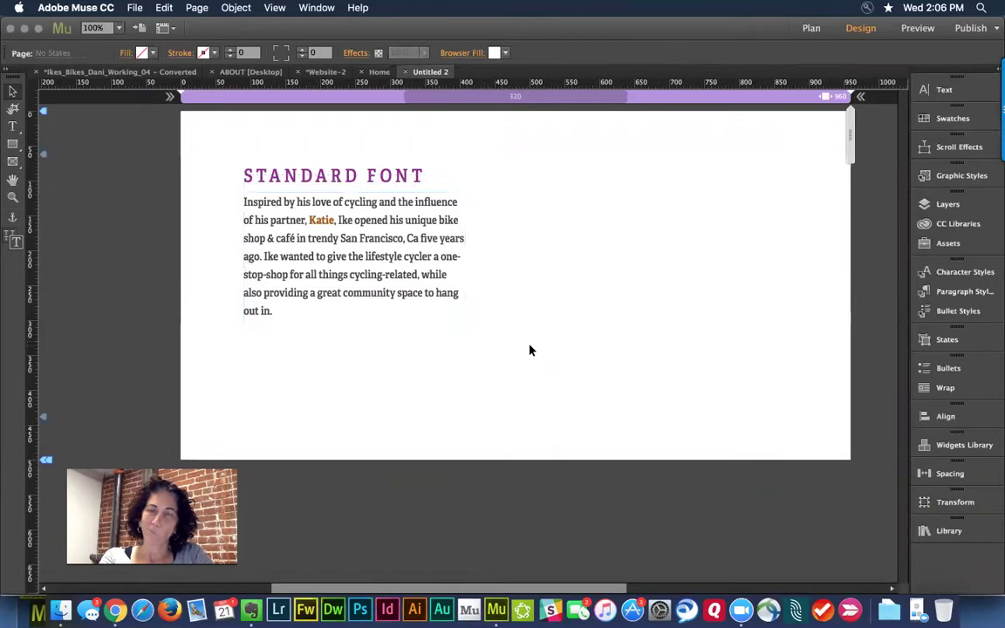
pyautogui.click(406, 180)
pyautogui.keyDown('shift'); pyautogui.click(417, 239); pyautogui.keyUp('shift')
pyautogui.moveTo(417, 240)
pyautogui.mouseDown()
pyautogui.moveTo(589, 245)
pyautogui.moveTo(406, 240)
pyautogui.mouseUp()
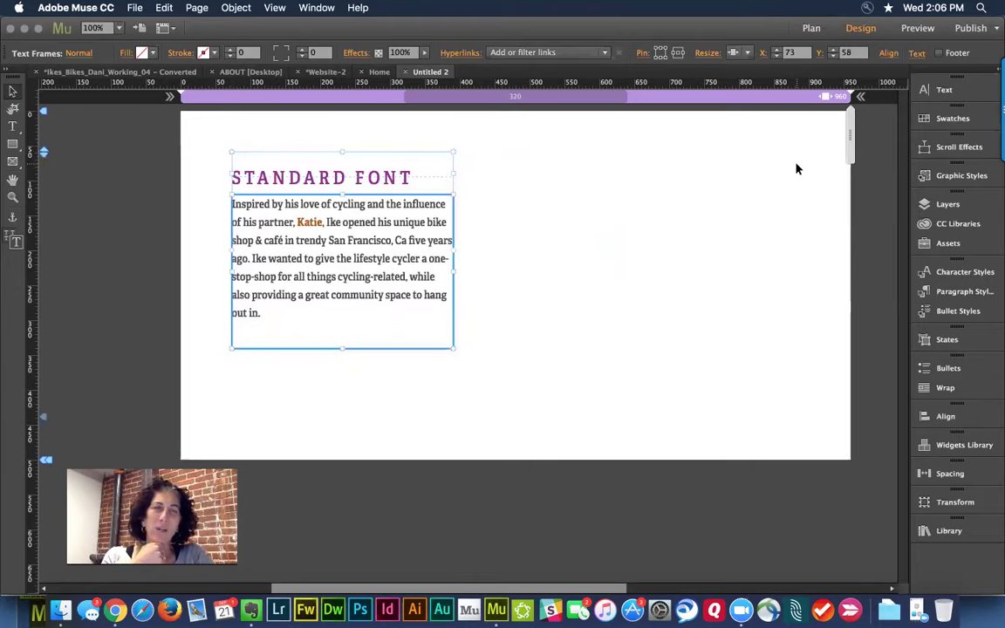
# Set the new page's breakpoint width to 1200 and its minimum width to 1000
pyautogui.rightClick(748, 100)
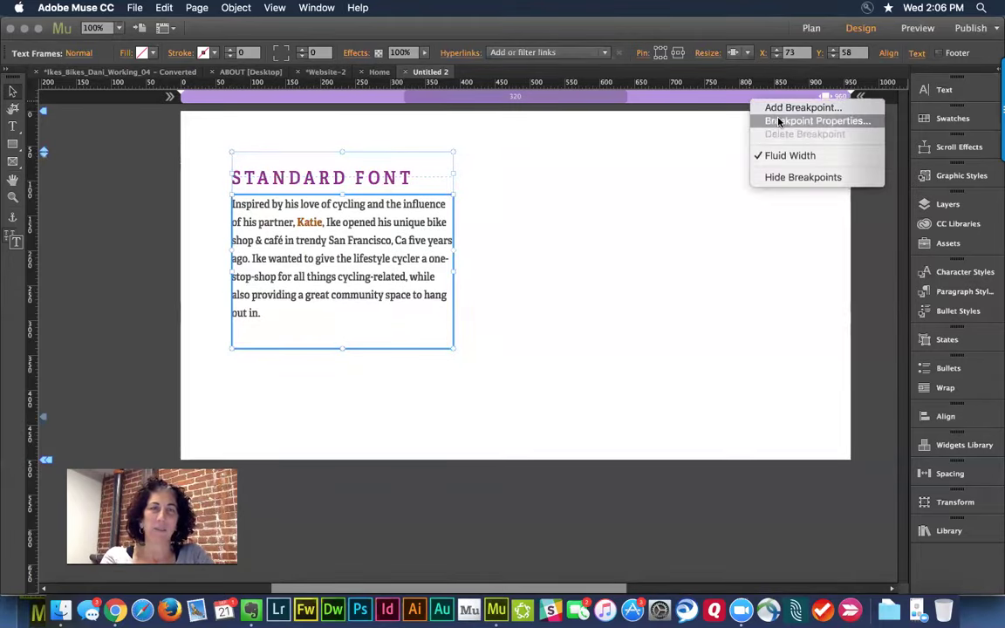
pyautogui.click(778, 121)
pyautogui.write('10')
pyautogui.write('00')
pyautogui.press('Tab')
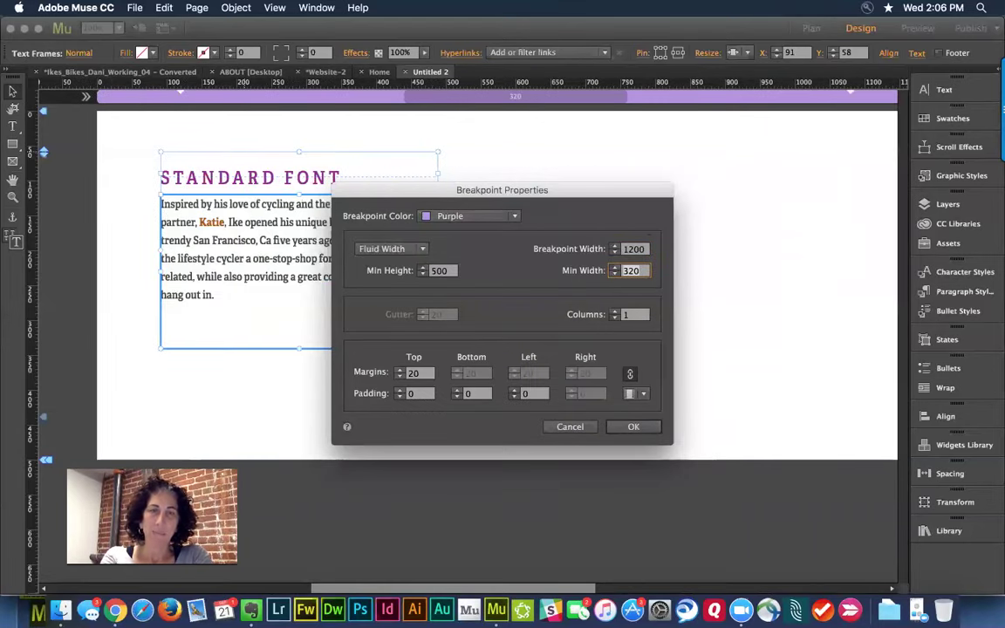
pyautogui.write('1000')
pyautogui.press('Return')
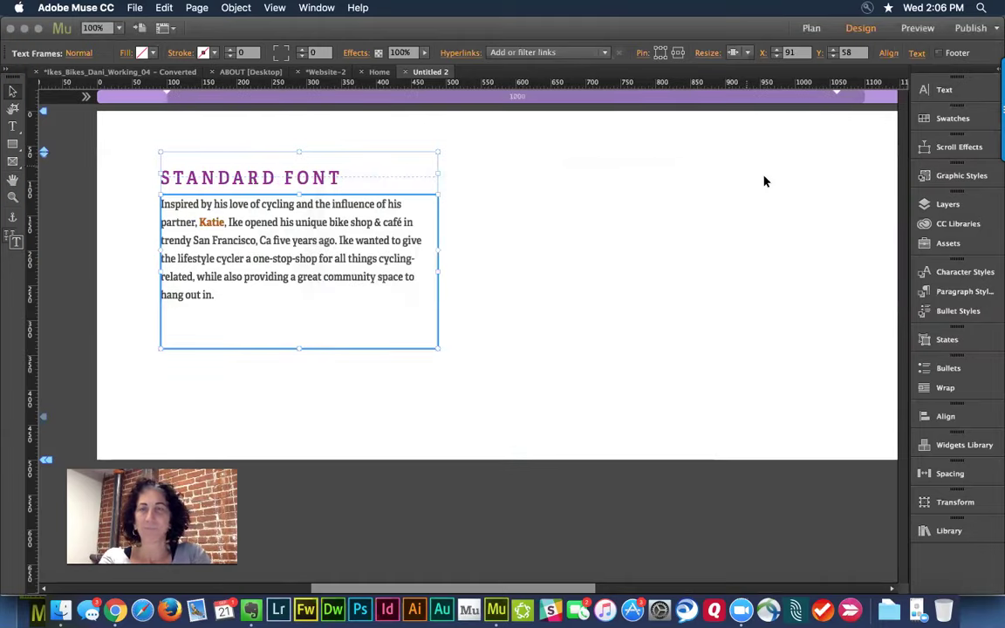
# Set the resize behavior of the heading and paragraph frames to None
pyautogui.click(695, 207)
pyautogui.press('super+minus')
pyautogui.press('super+minus')
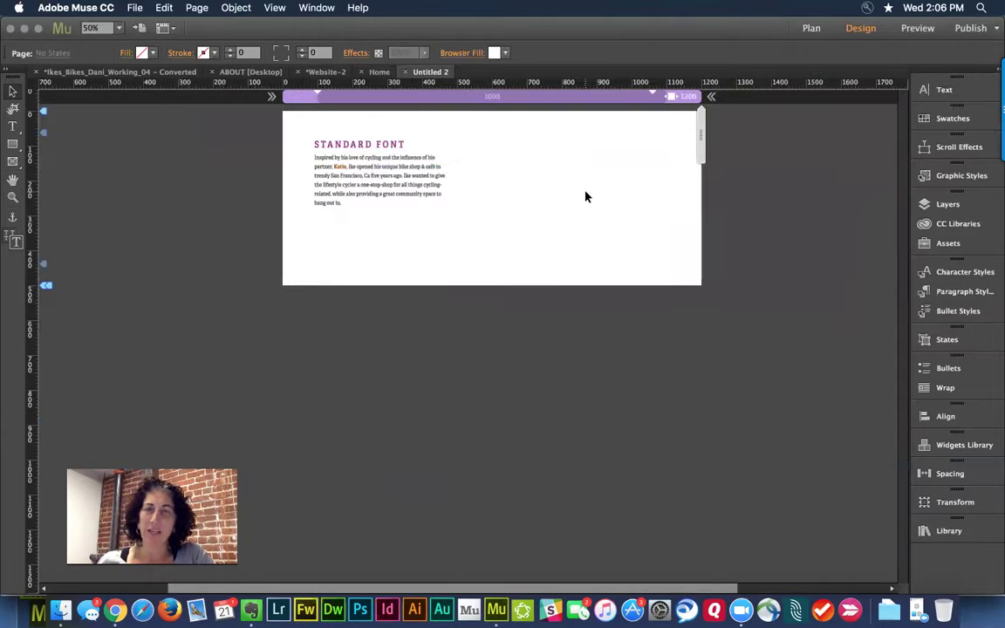
pyautogui.moveTo(498, 254); pyautogui.dragTo(300, 134)
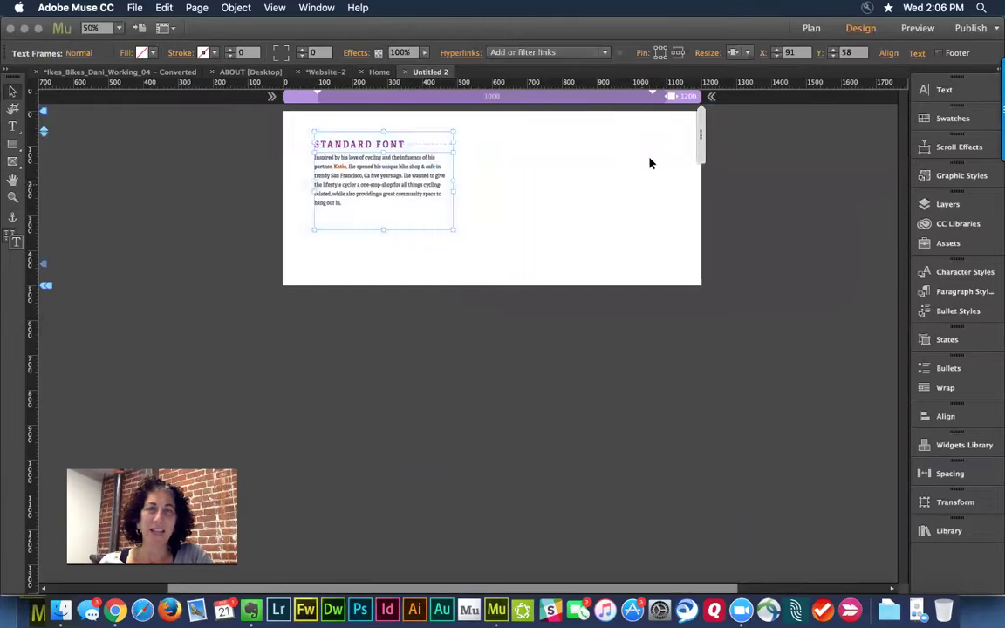
pyautogui.click(743, 52)
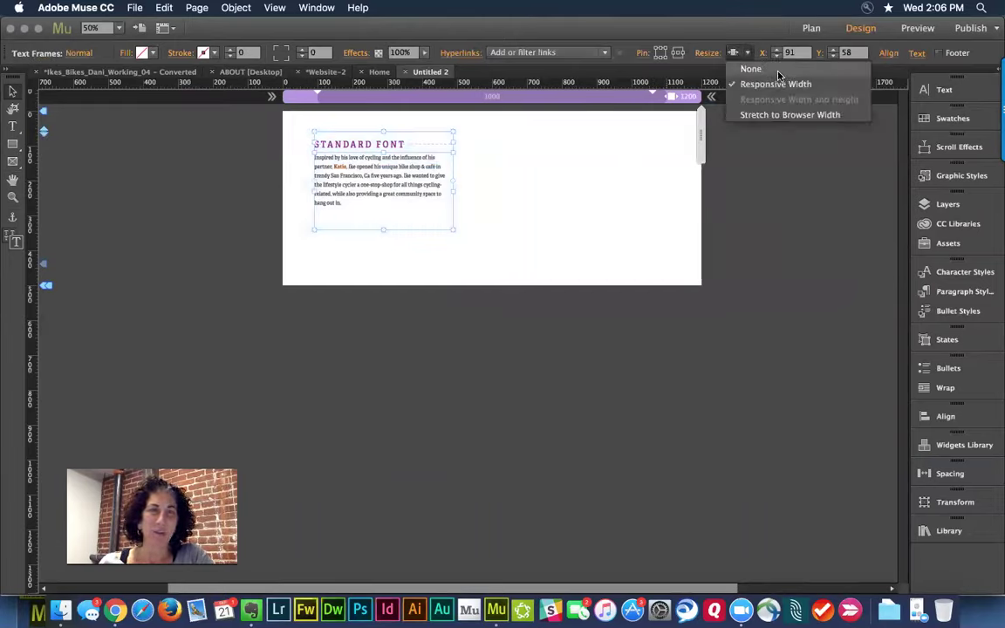
pyautogui.click(752, 69)
# Duplicate the paragraph twice below itself in its text frame, separating the three copies with blank lines
pyautogui.click(527, 219)
pyautogui.moveTo(541, 247); pyautogui.dragTo(296, 148)
pyautogui.click(484, 213)
pyautogui.tripleClick(427, 196)
pyautogui.press('super+c')
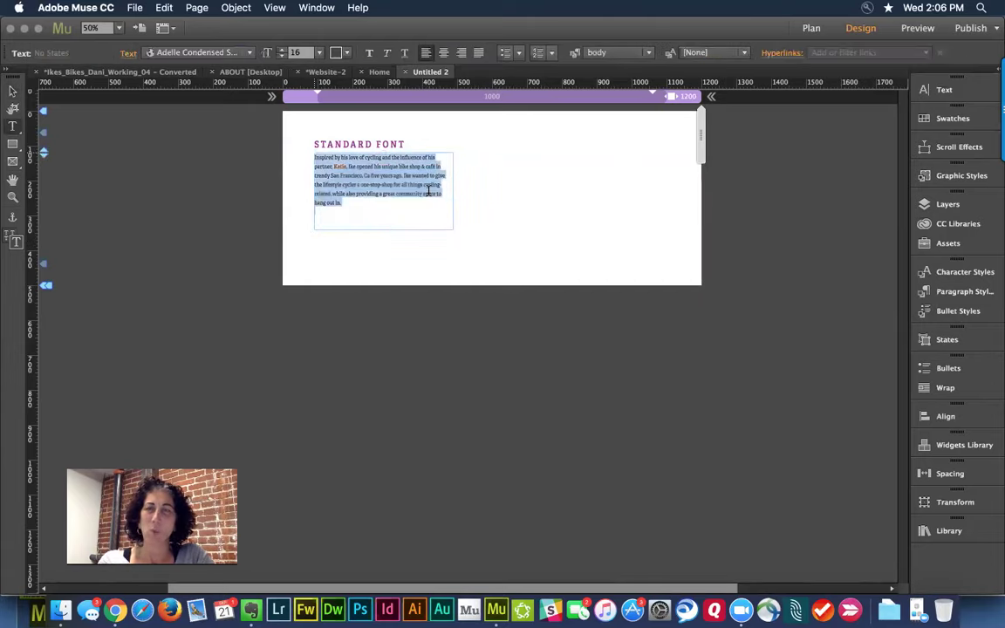
pyautogui.click(378, 203)
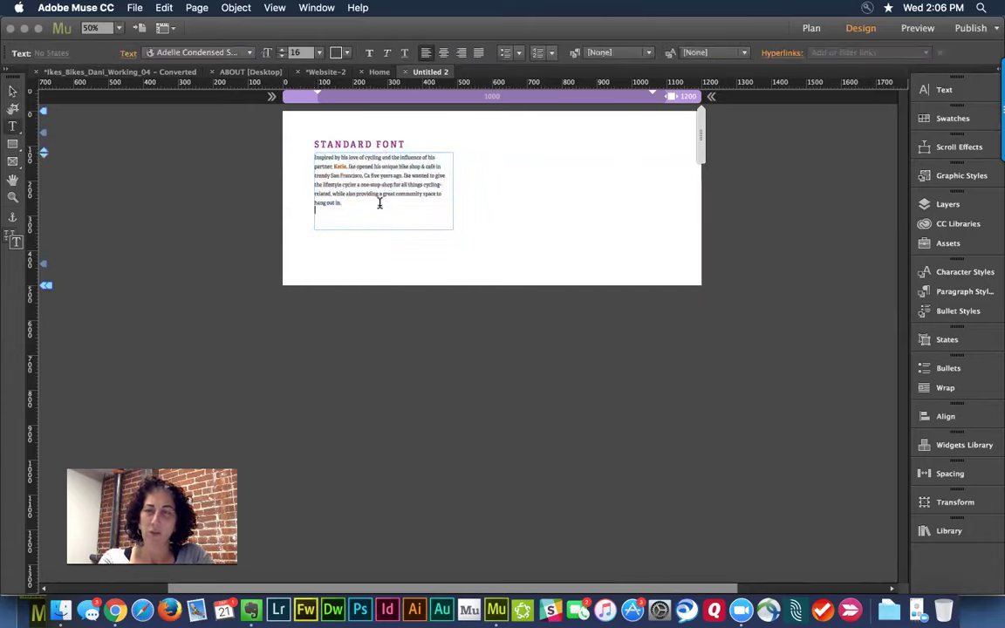
pyautogui.press('super+v')
pyautogui.press('Return')
pyautogui.press('super+v')
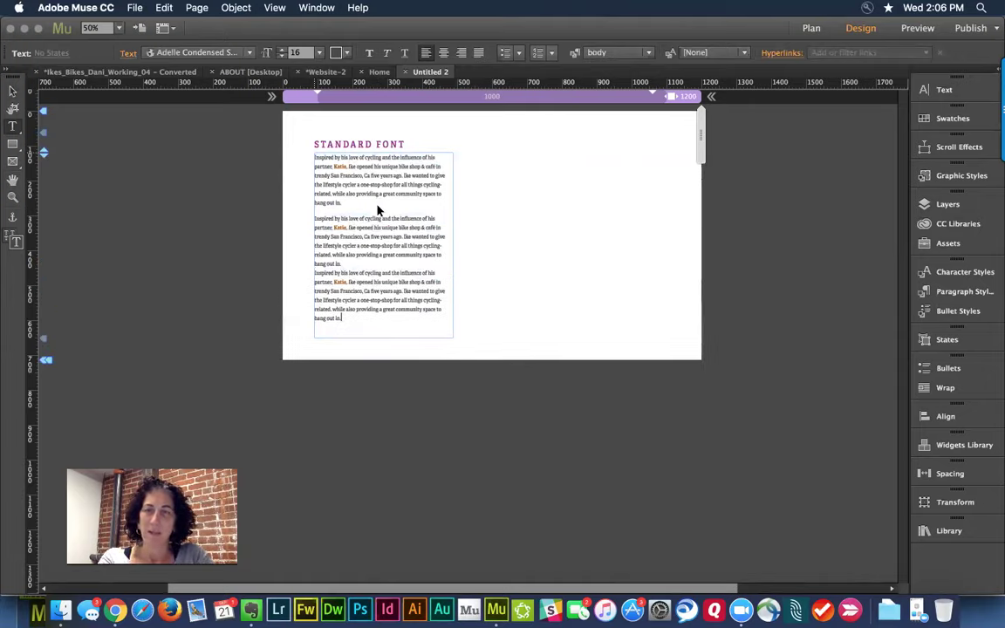
pyautogui.click(363, 260)
pyautogui.press('Return')
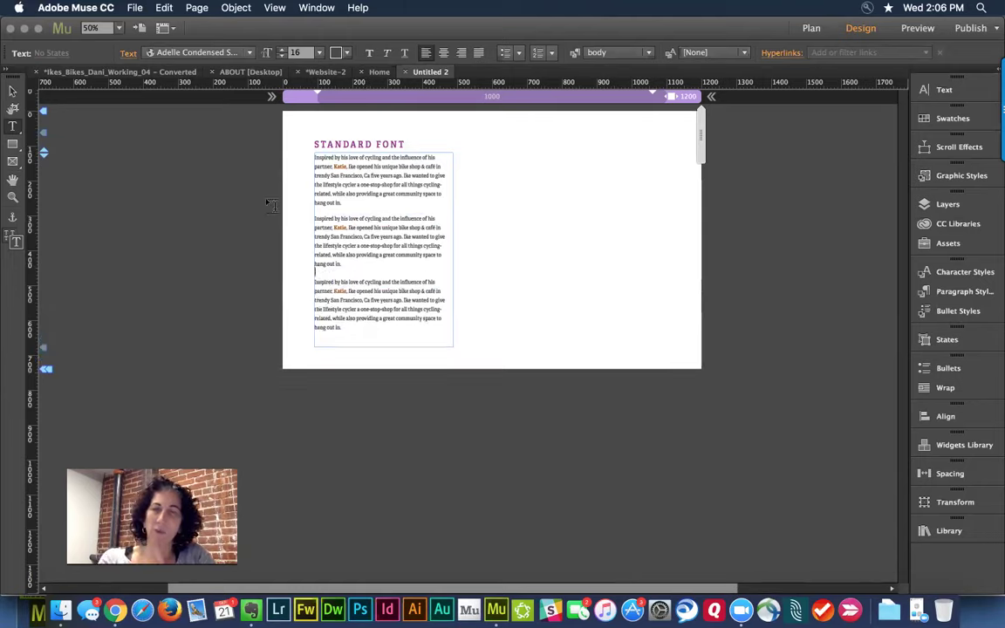
# Duplicate the Standard Font heading and its text frame beside the originals to form a second column
pyautogui.click(12, 90)
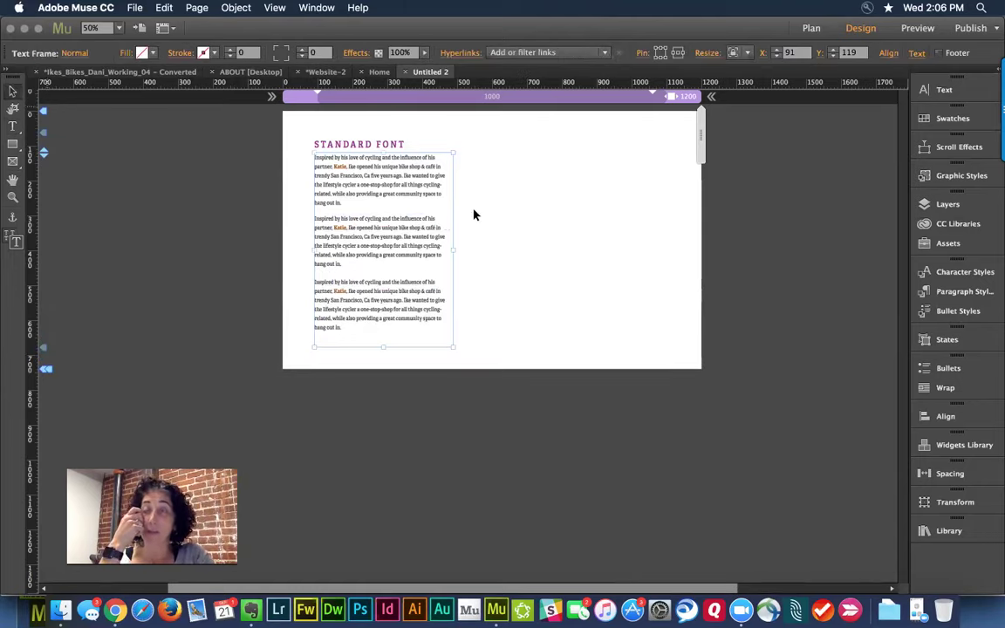
pyautogui.click(545, 250)
pyautogui.moveTo(482, 144); pyautogui.dragTo(316, 339)
pyautogui.moveTo(351, 298); pyautogui.dragTo(525, 296)
pyautogui.click(677, 294)
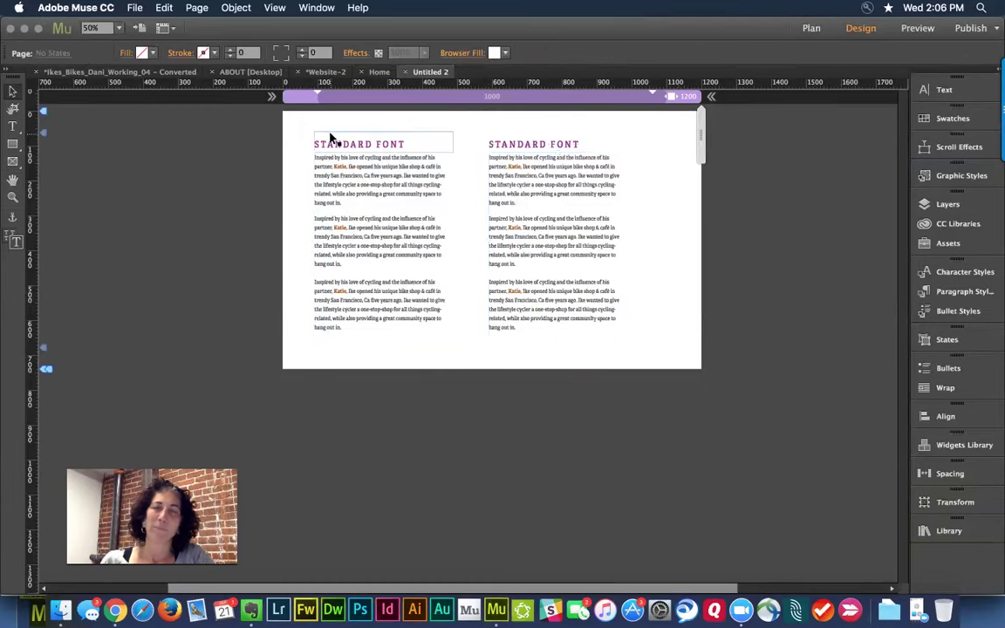
# Move both columns of heading and text frames together to about X 151, Y 78
pyautogui.click(332, 137)
pyautogui.keyDown('shift'); pyautogui.click(536, 202); pyautogui.keyUp('shift')
pyautogui.moveTo(536, 203); pyautogui.dragTo(561, 213)
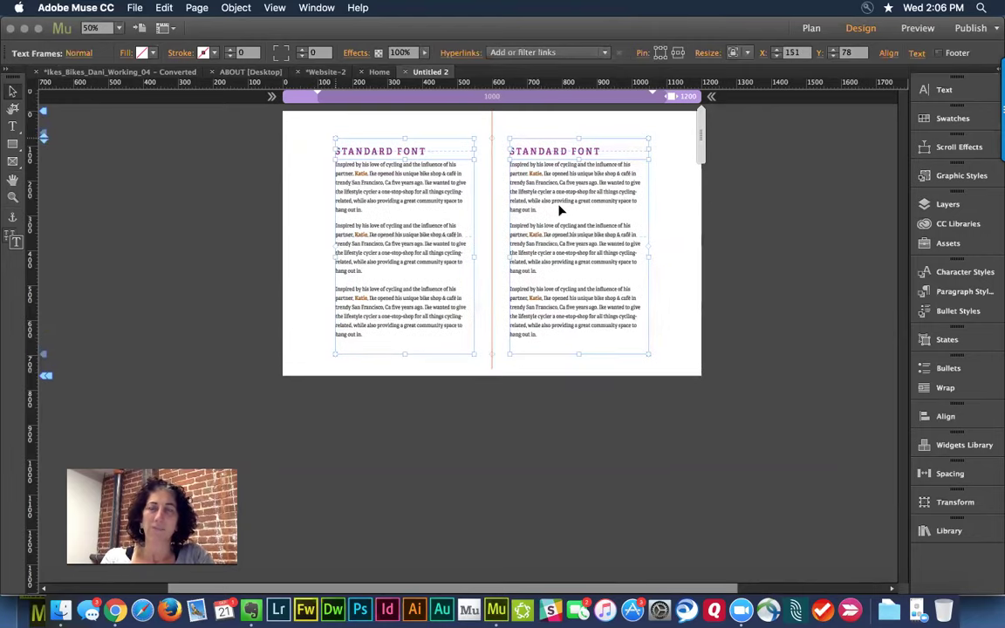
pyautogui.click(677, 237)
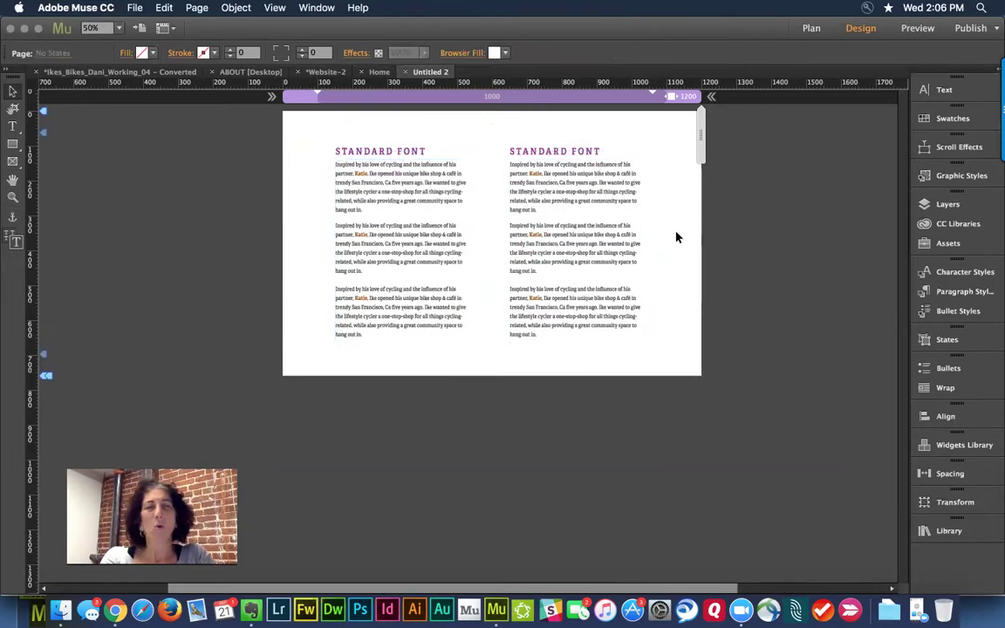
pyautogui.rightClick(687, 100)
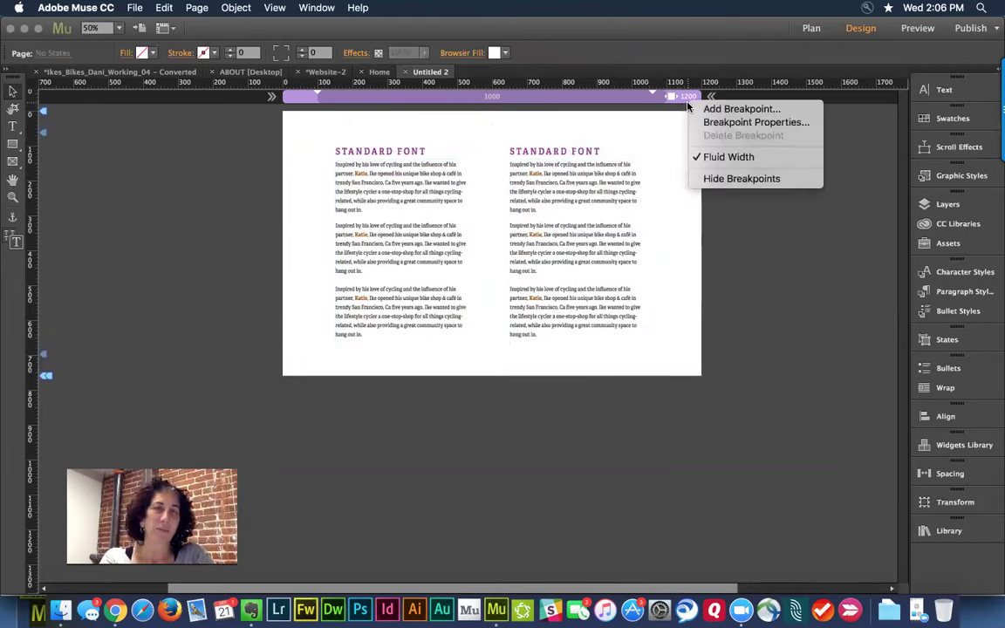
pyautogui.click(664, 144)
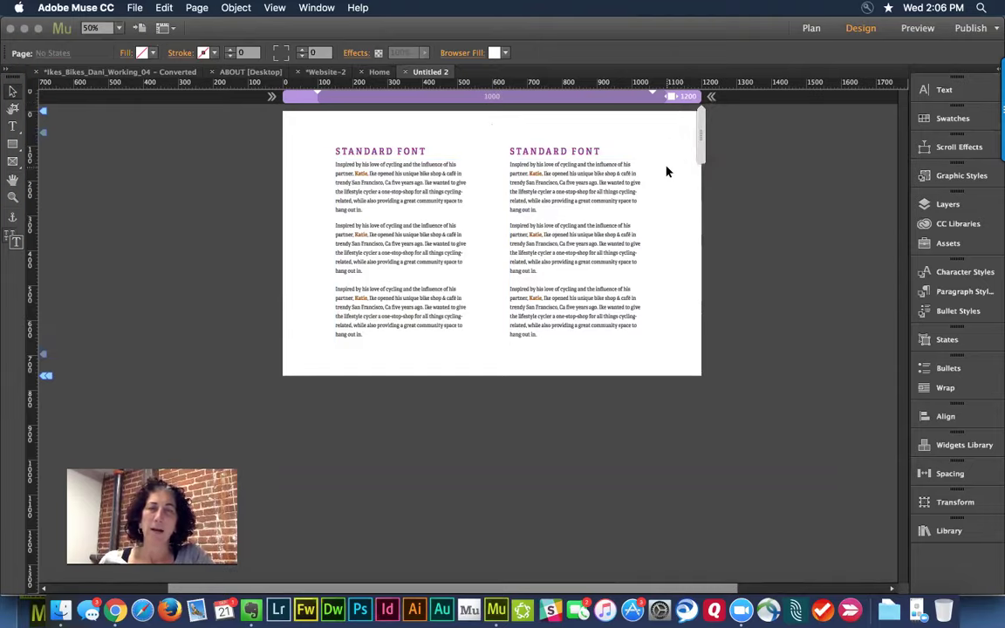
# Select all the text frames and shift them together to about X 173, Y 70
pyautogui.moveTo(701, 157)
pyautogui.mouseDown()
pyautogui.moveTo(664, 158)
pyautogui.moveTo(724, 153)
pyautogui.moveTo(687, 157)
pyautogui.moveTo(695, 160)
pyautogui.mouseUp()
pyautogui.moveTo(635, 132); pyautogui.dragTo(375, 299)
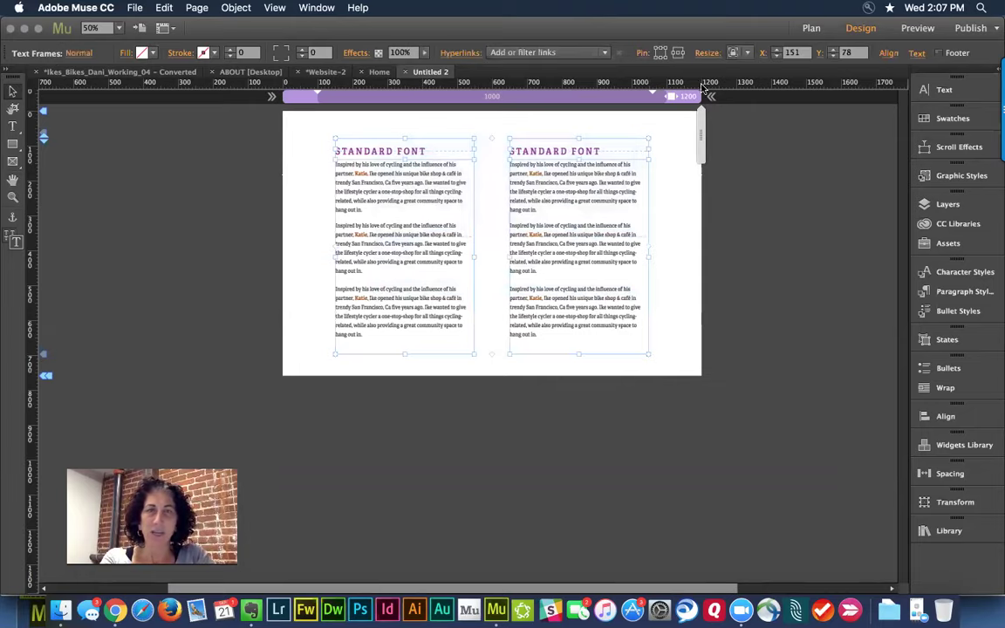
pyautogui.click(665, 218)
pyautogui.press('super+a')
pyautogui.moveTo(567, 222); pyautogui.dragTo(574, 220)
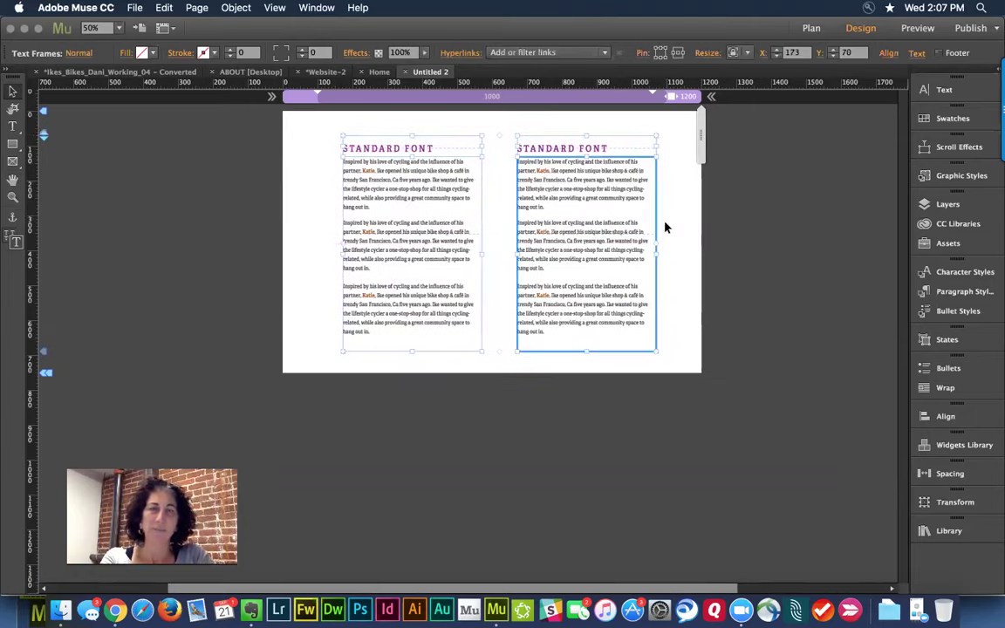
# Narrow the page view to 1036 and add a breakpoint at that width
pyautogui.click(663, 224)
pyautogui.moveTo(699, 153); pyautogui.dragTo(672, 164)
pyautogui.click(677, 97)
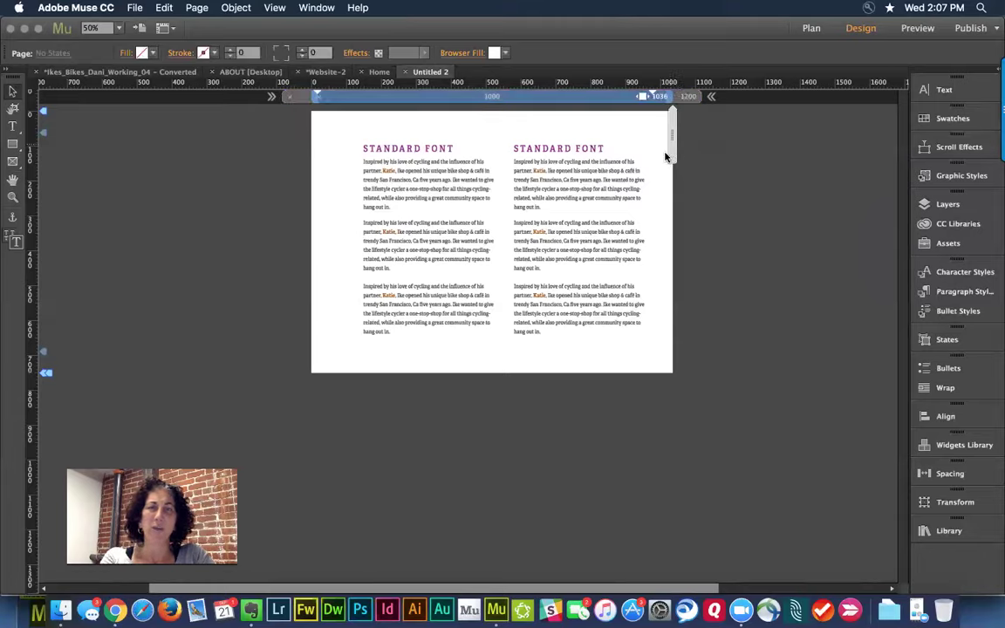
# Increase the font size of both Standard Font headings by two increments at the 1036 breakpoint
pyautogui.click(554, 150)
pyautogui.keyDown('shift'); pyautogui.click(443, 150); pyautogui.keyUp('shift')
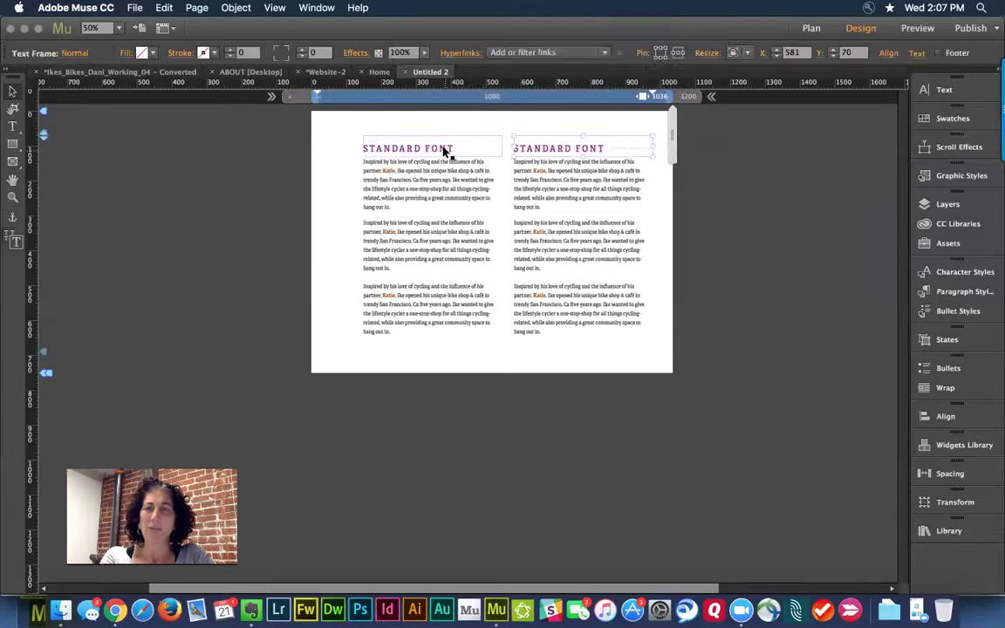
pyautogui.press('super+shift+period')
pyautogui.press('super+shift+period')
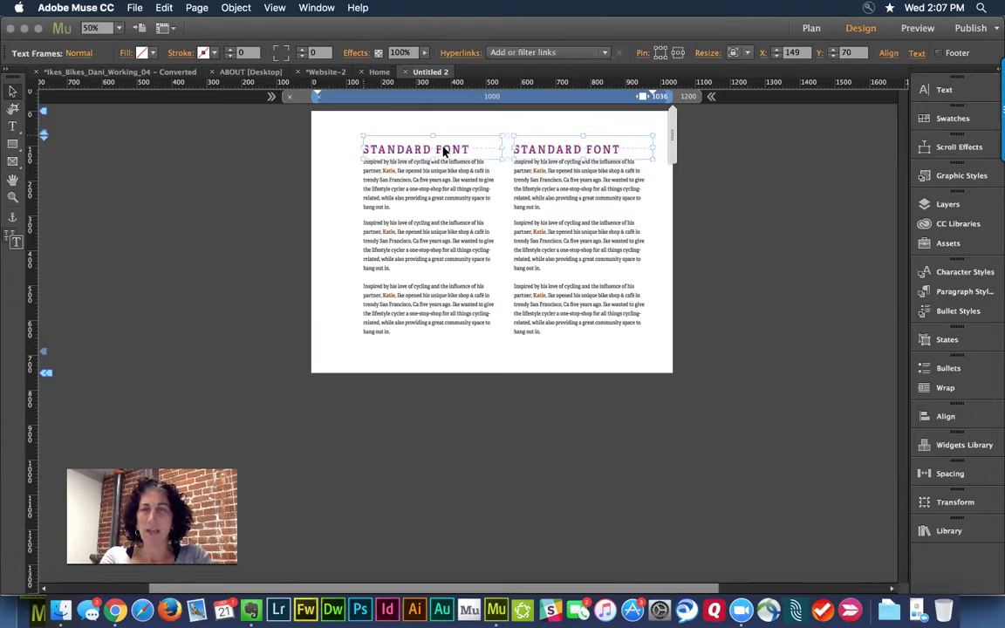
# Move both body text frames down together to about Y 176, opening space below the headings
pyautogui.click(444, 179)
pyautogui.keyDown('shift'); pyautogui.click(547, 204); pyautogui.keyUp('shift')
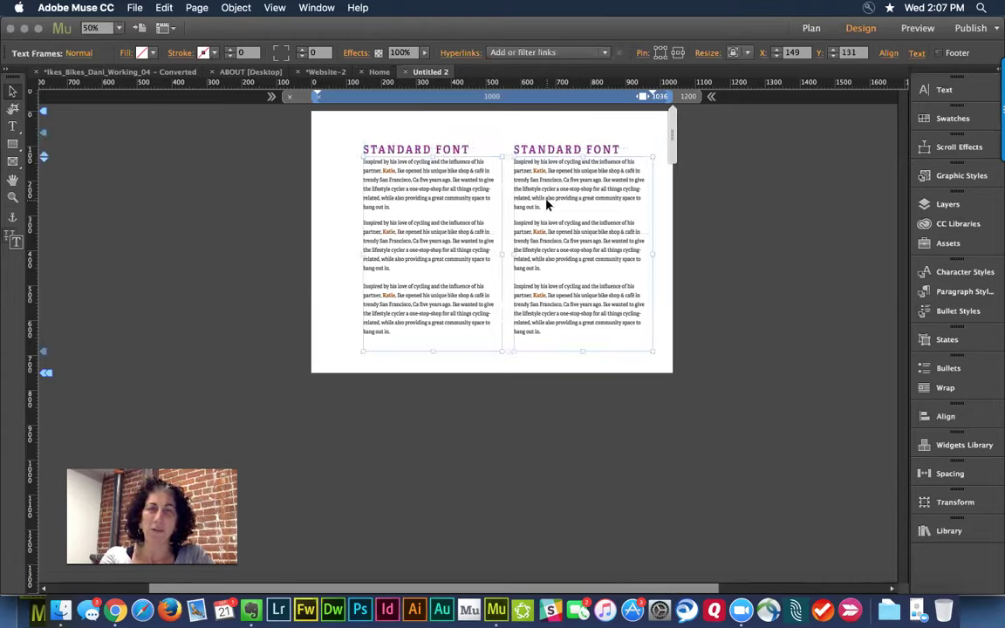
pyautogui.moveTo(547, 203); pyautogui.dragTo(548, 220)
pyautogui.click(347, 206)
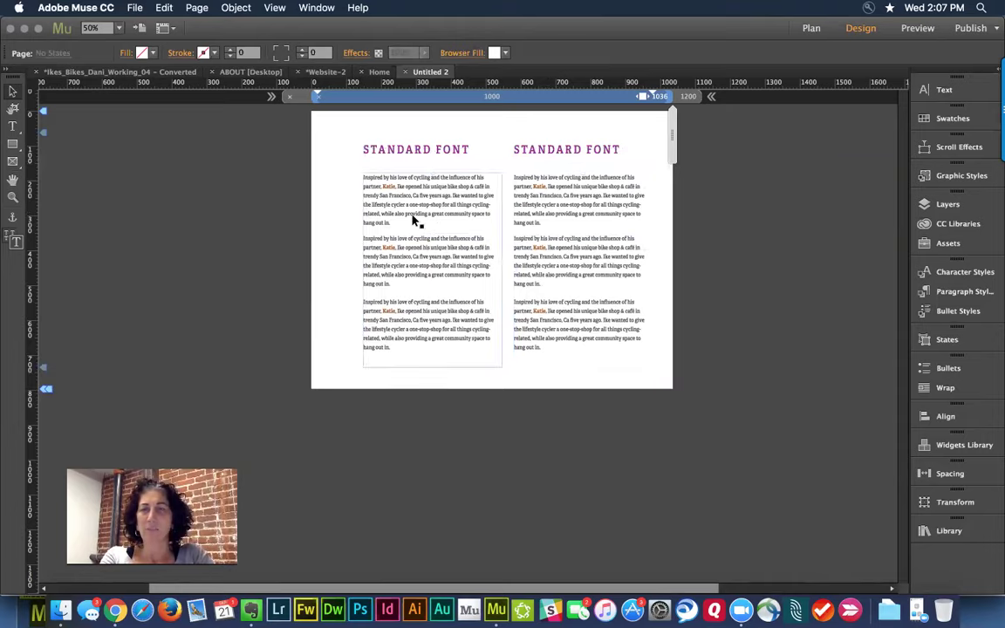
# Increase the font size of both body text frames by three increments at the 1036 breakpoint
pyautogui.click(370, 192)
pyautogui.keyDown('shift'); pyautogui.click(565, 231); pyautogui.keyUp('shift')
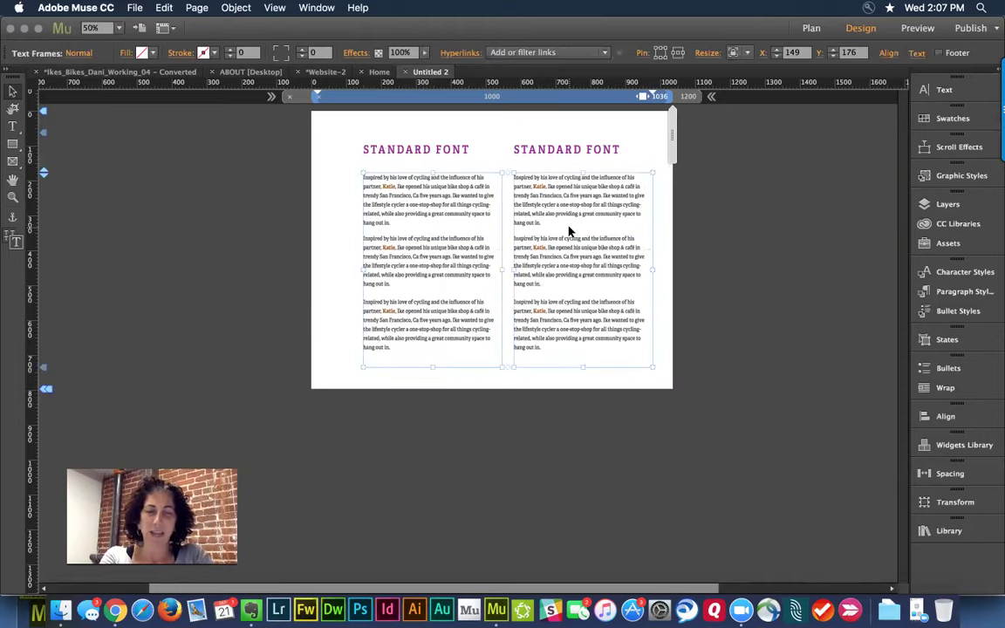
pyautogui.press('super+shift+period')
pyautogui.press('super+shift+period')
pyautogui.press('super+shift+period')
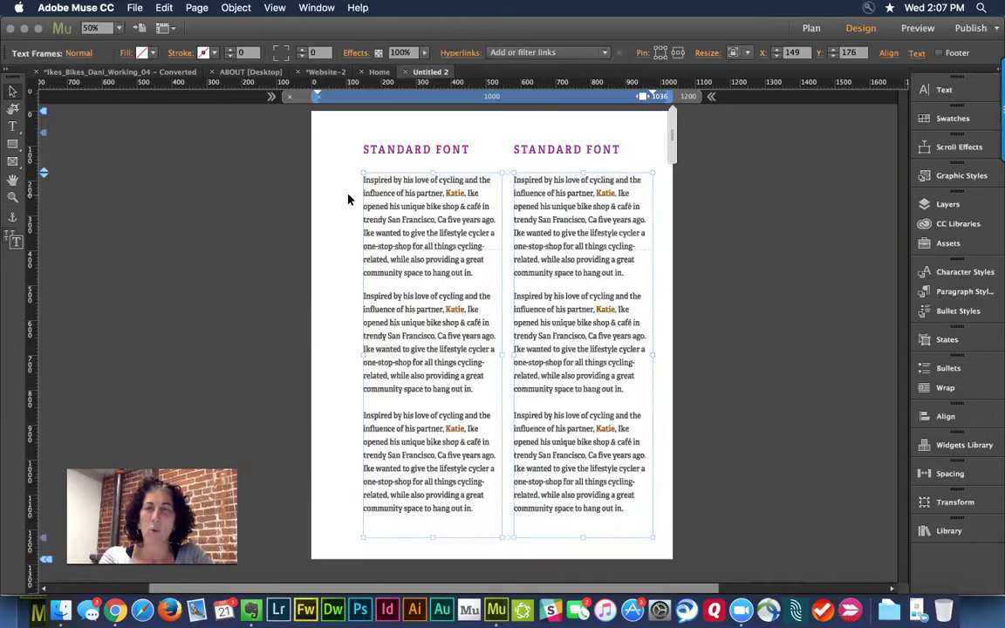
pyautogui.click(347, 200)
# Try moving the left column's heading and body text to about X 105, Y 66, and undo the move
pyautogui.click(388, 214)
pyautogui.keyDown('shift'); pyautogui.click(423, 147); pyautogui.keyUp('shift')
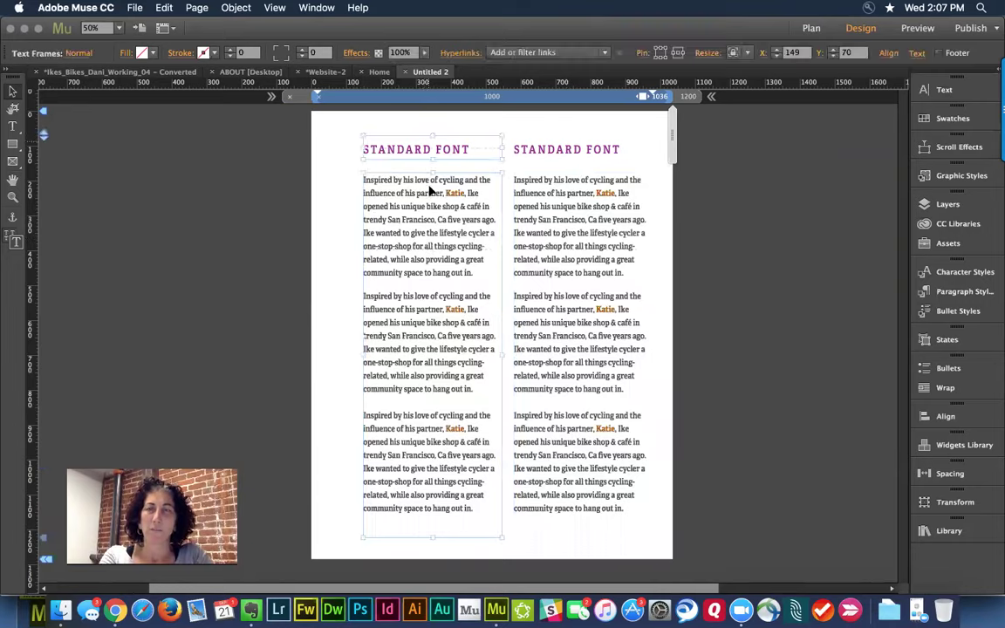
pyautogui.moveTo(429, 190); pyautogui.dragTo(414, 188)
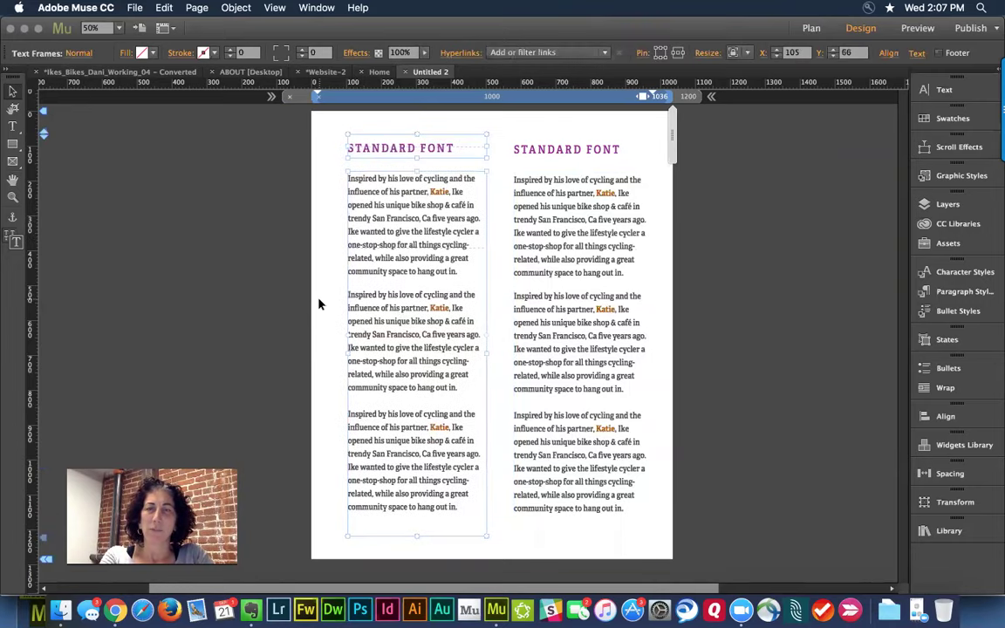
pyautogui.press('super+z')
pyautogui.click(338, 271)
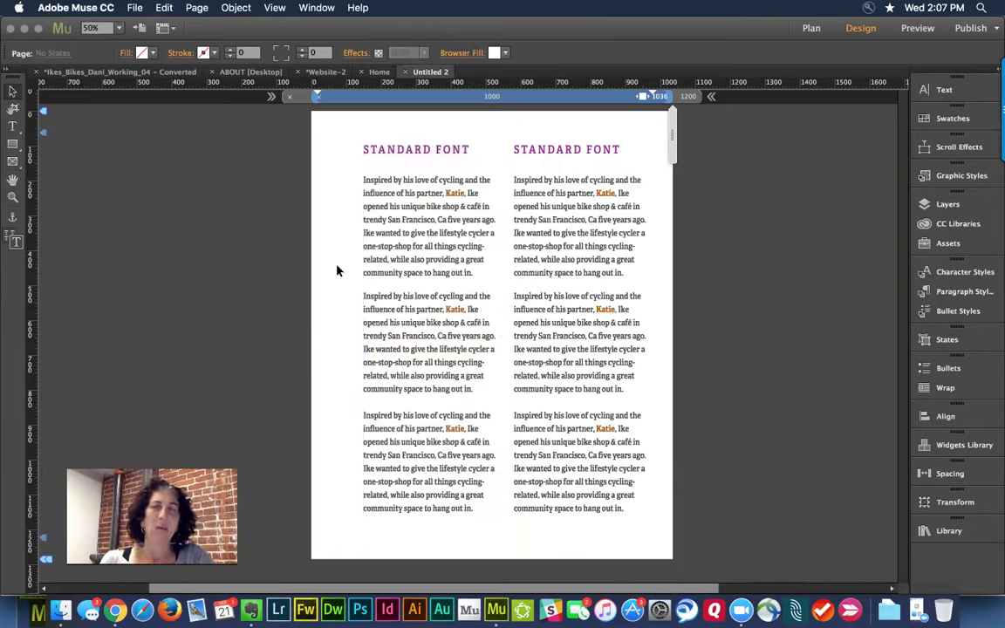
# Move both Standard Font headings down together to about Y 100, closer to the body text
pyautogui.click(484, 148)
pyautogui.keyDown('shift'); pyautogui.click(542, 143); pyautogui.keyUp('shift')
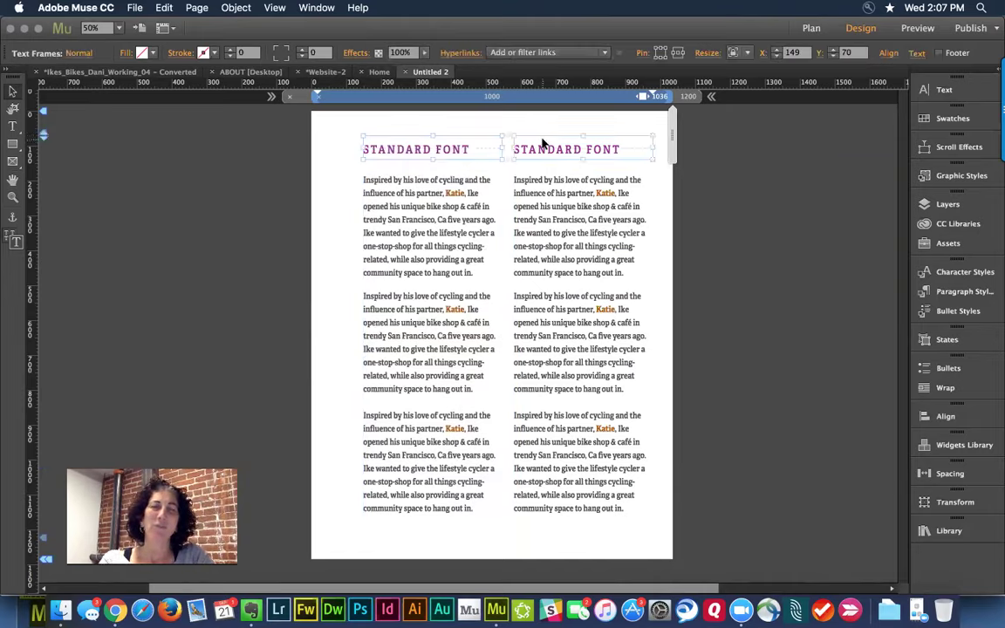
pyautogui.moveTo(542, 144); pyautogui.dragTo(545, 154)
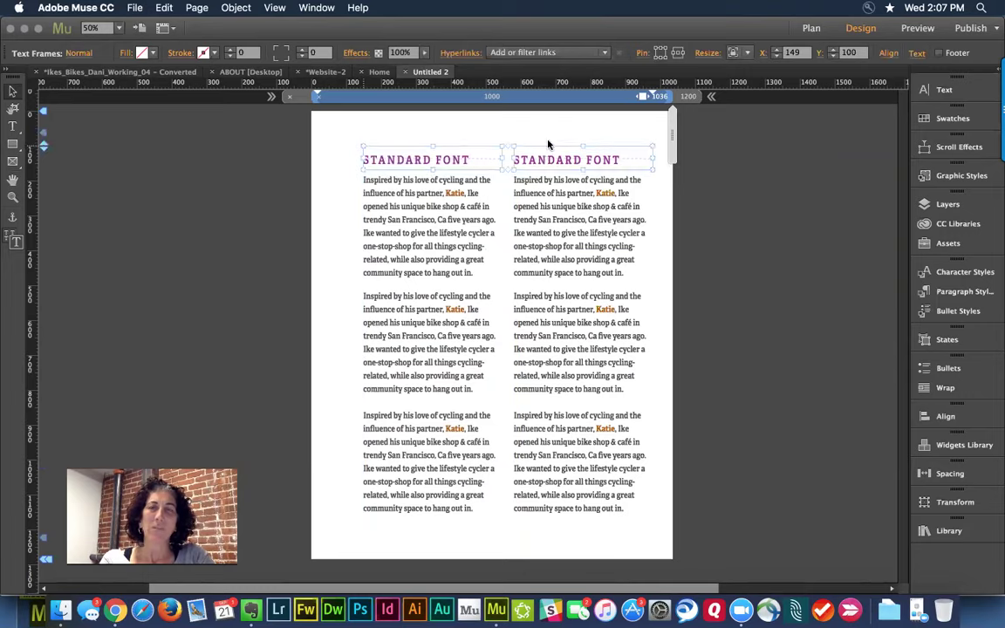
pyautogui.click(548, 144)
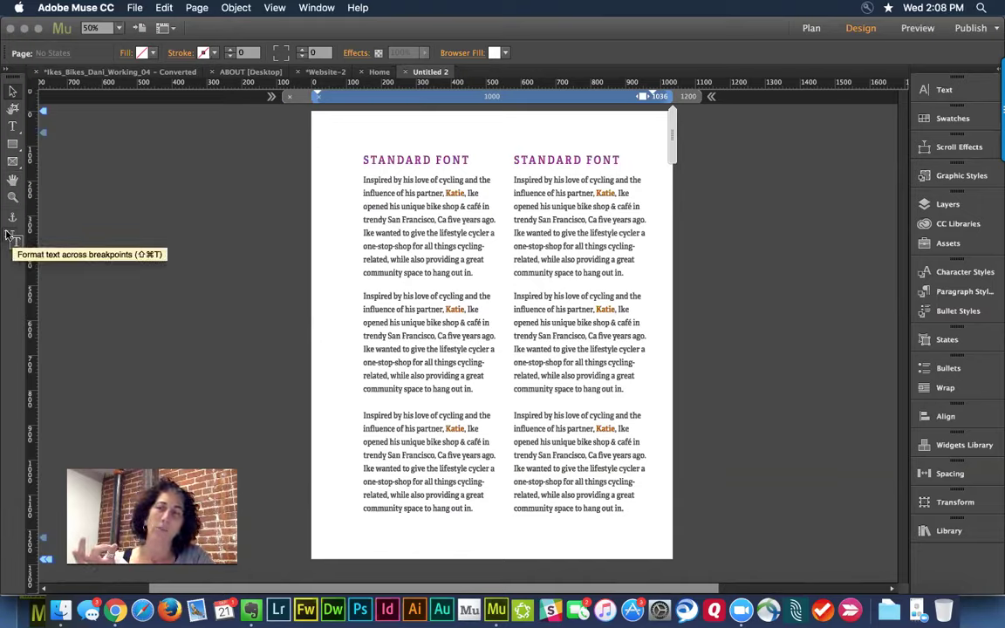
# Widen the gap by moving the left column to about X 137, and shift both columns together to about X 73, Y 100
pyautogui.click(12, 238)
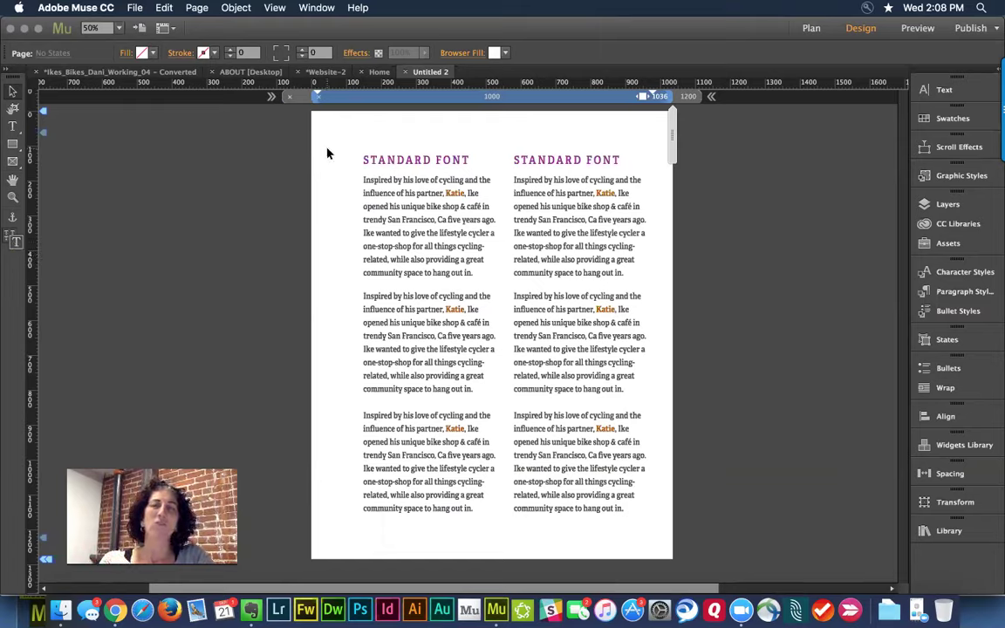
pyautogui.moveTo(340, 160); pyautogui.dragTo(401, 198)
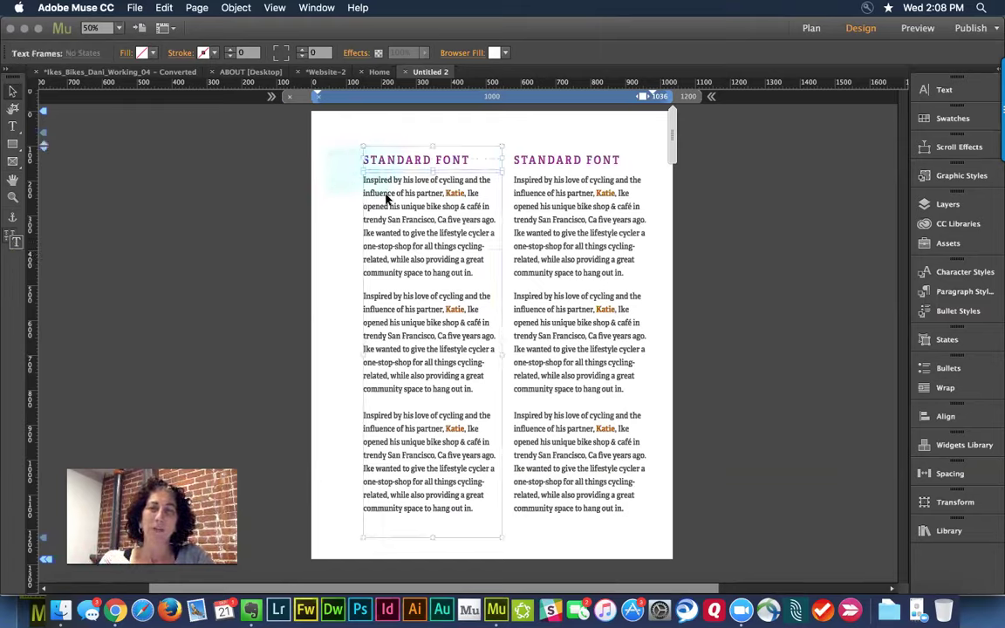
pyautogui.click(421, 185)
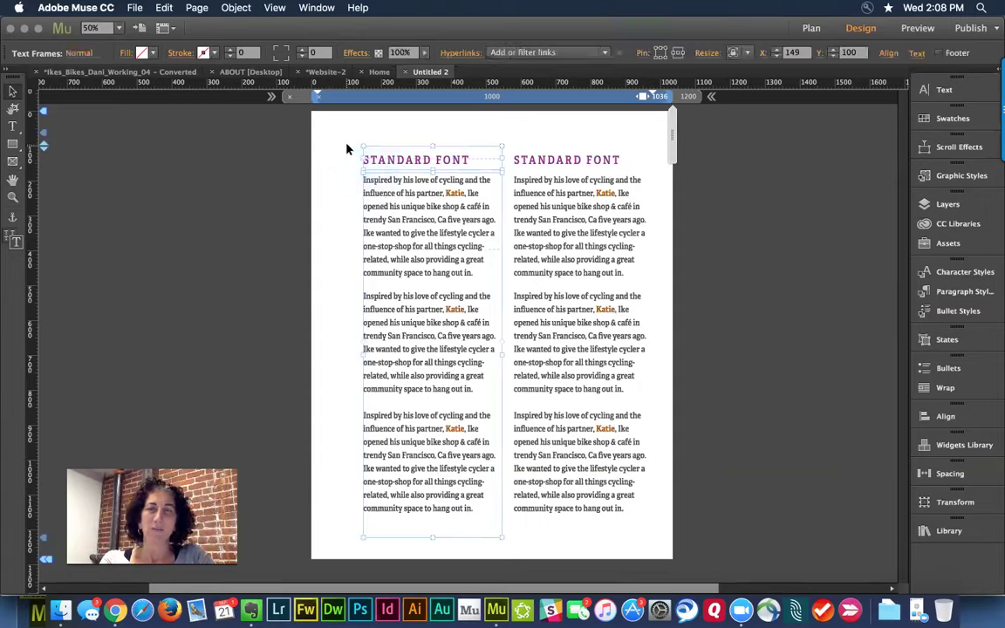
pyautogui.moveTo(425, 261)
pyautogui.mouseDown()
pyautogui.moveTo(397, 263)
pyautogui.moveTo(420, 261)
pyautogui.mouseUp()
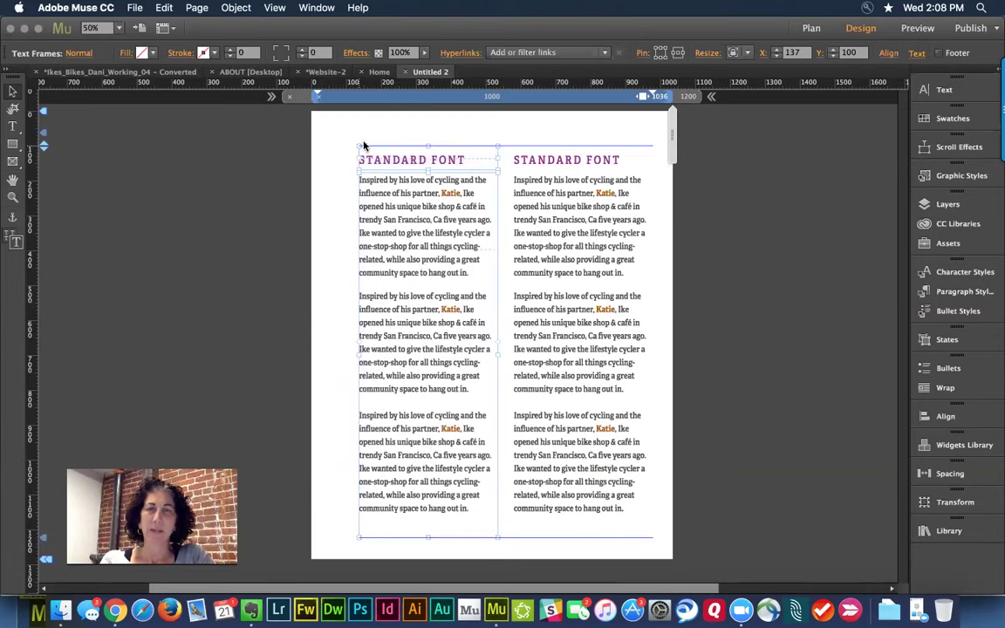
pyautogui.keyDown('shift'); pyautogui.click(582, 254); pyautogui.keyUp('shift')
pyautogui.moveTo(582, 254); pyautogui.dragTo(552, 254)
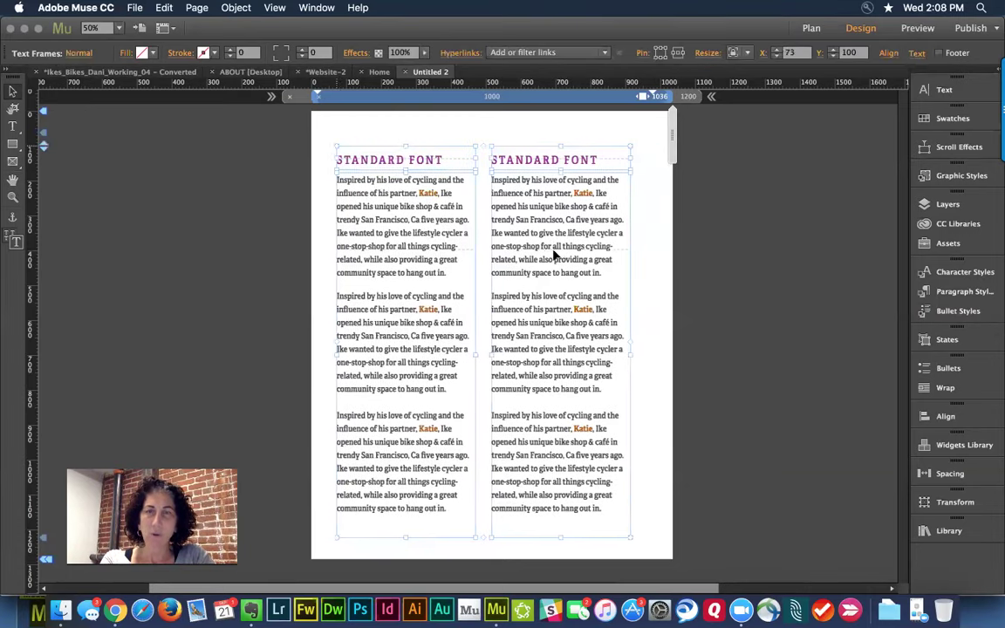
# Try widening the heading and text frames of both columns toward the page edges
pyautogui.moveTo(622, 356); pyautogui.dragTo(654, 354)
pyautogui.click(717, 268)
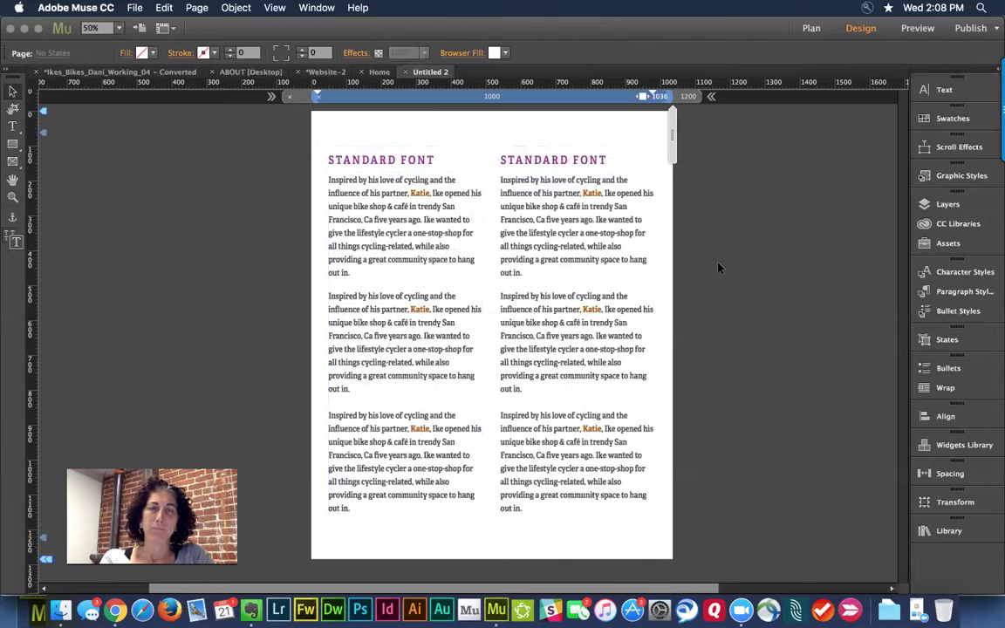
# Undo the frame widening and center both columns on the page at about X 97, Y 118
pyautogui.press('super+z')
pyautogui.press('super+z')
pyautogui.press('super+z')
pyautogui.press('super+z')
pyautogui.press('super+z')
pyautogui.press('super+z')
pyautogui.press('super+z')
pyautogui.press('super+z')
pyautogui.press('super+z')
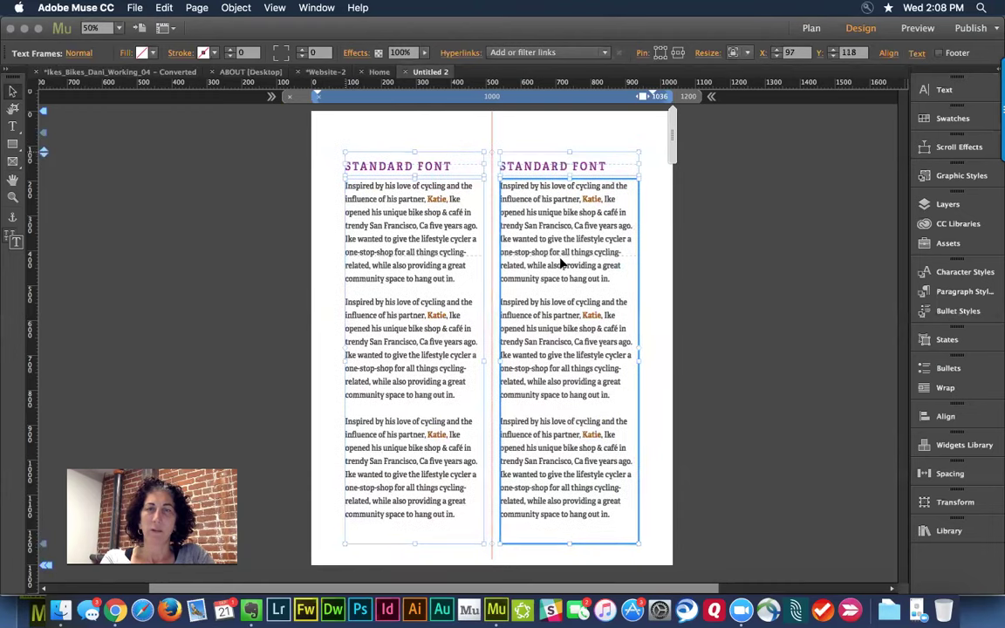
# Select both columns and stretch all their text frames wider toward the page's right edge, keeping X at 97
pyautogui.moveTo(667, 145)
pyautogui.mouseDown()
pyautogui.moveTo(657, 149)
pyautogui.moveTo(672, 151)
pyautogui.mouseUp()
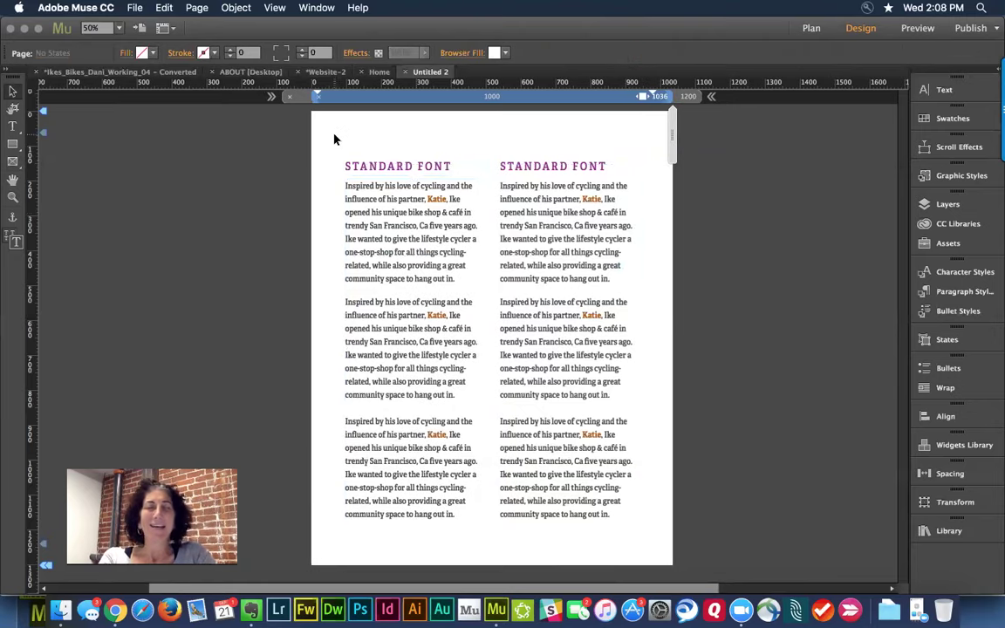
pyautogui.click(431, 177)
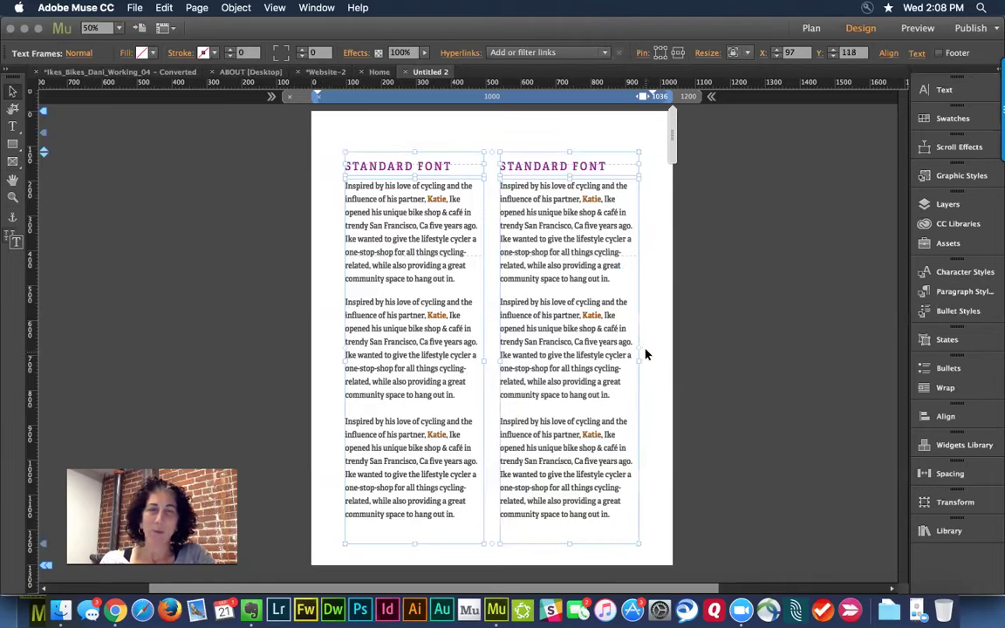
pyautogui.moveTo(642, 350); pyautogui.dragTo(666, 293)
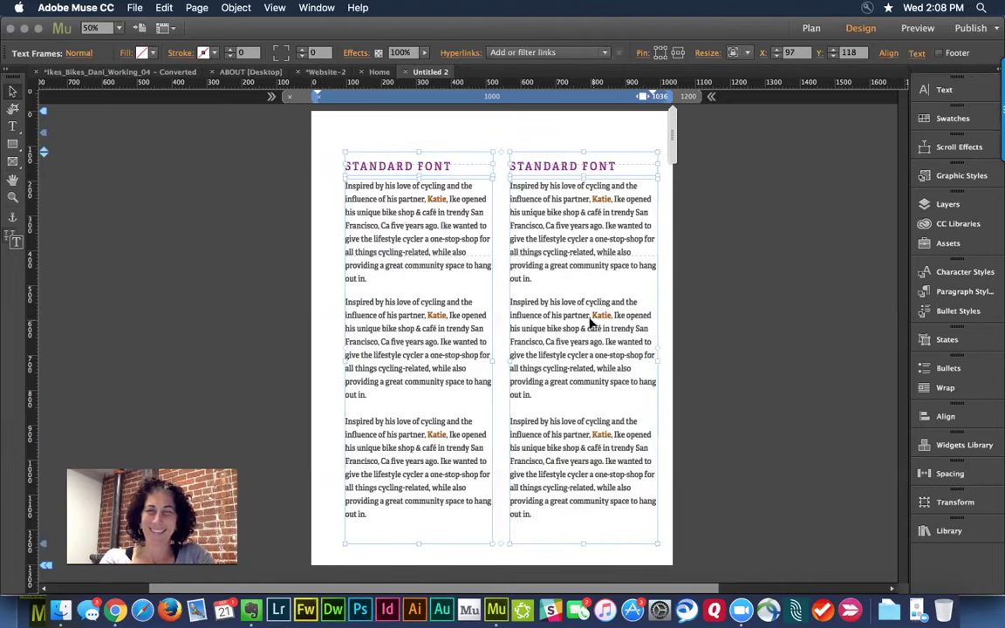
# Move both columns to about X 71 and set all their text frames to resize with Responsive Width
pyautogui.moveTo(577, 324); pyautogui.dragTo(583, 325)
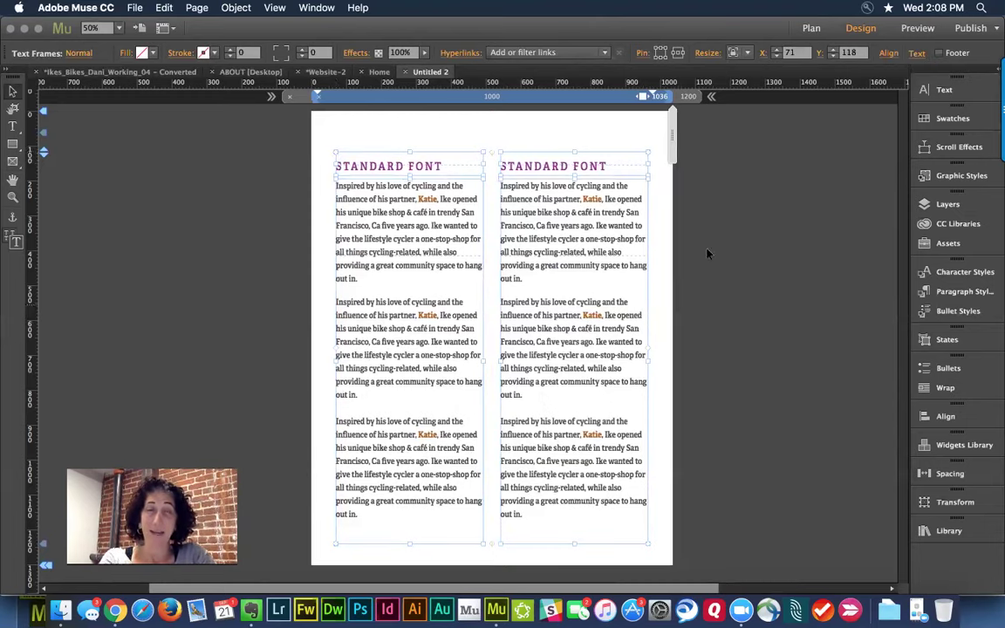
pyautogui.click(739, 53)
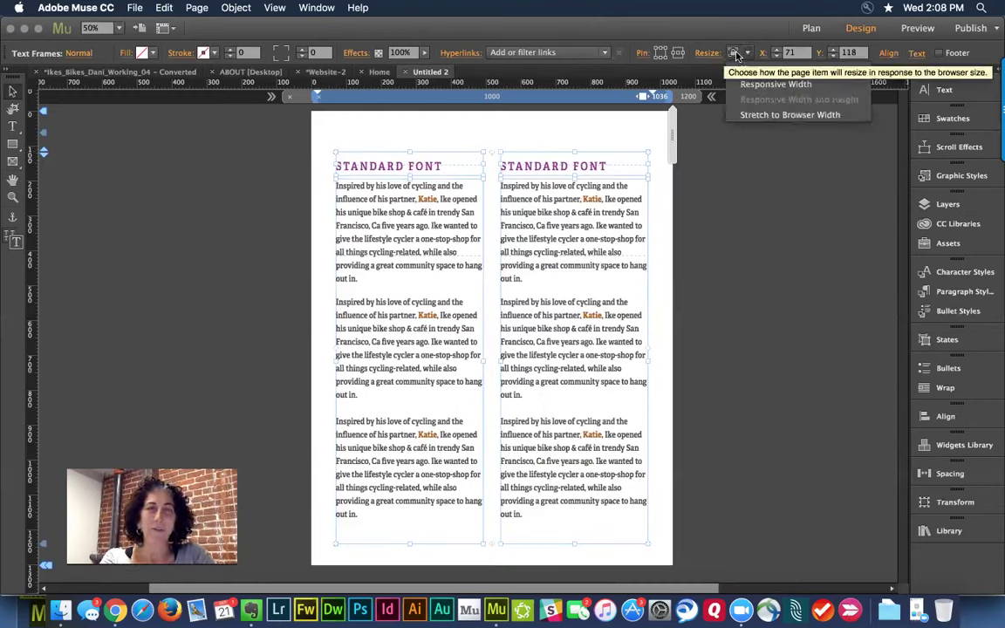
pyautogui.click(751, 85)
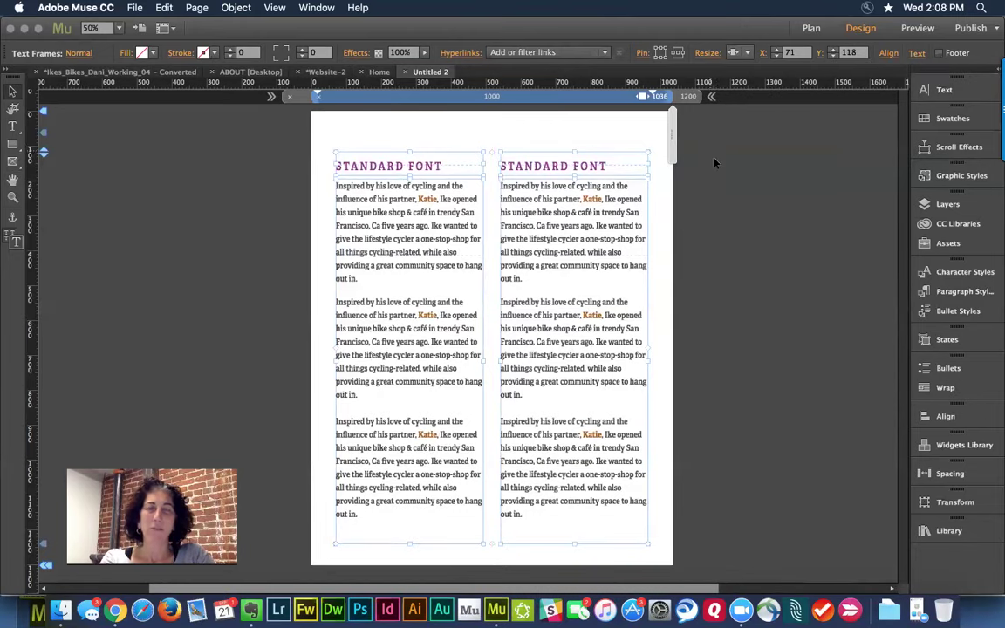
pyautogui.moveTo(670, 138); pyautogui.dragTo(650, 147)
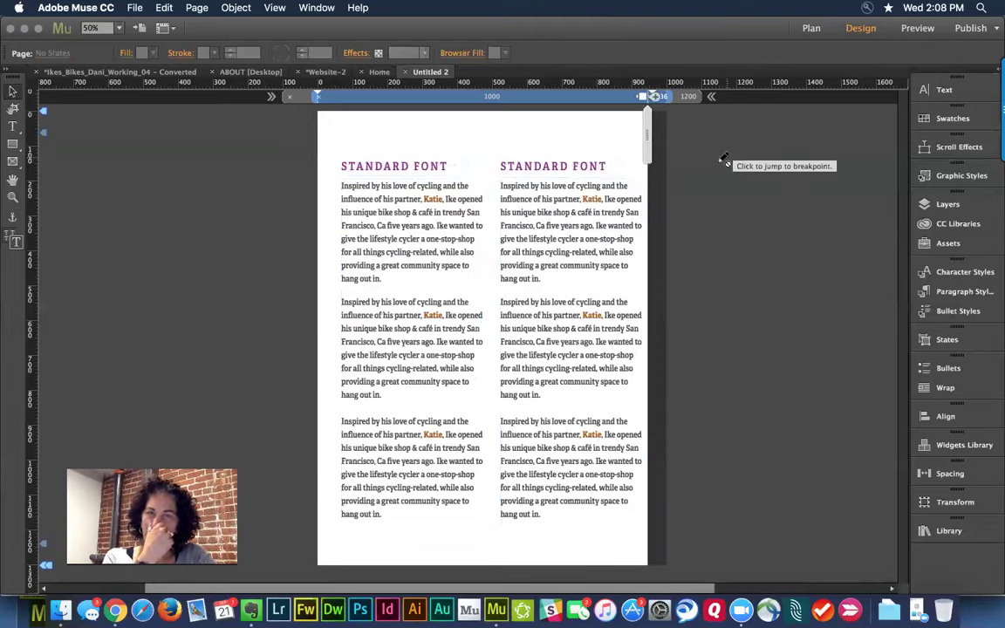
pyautogui.click(563, 161)
pyautogui.click(562, 162)
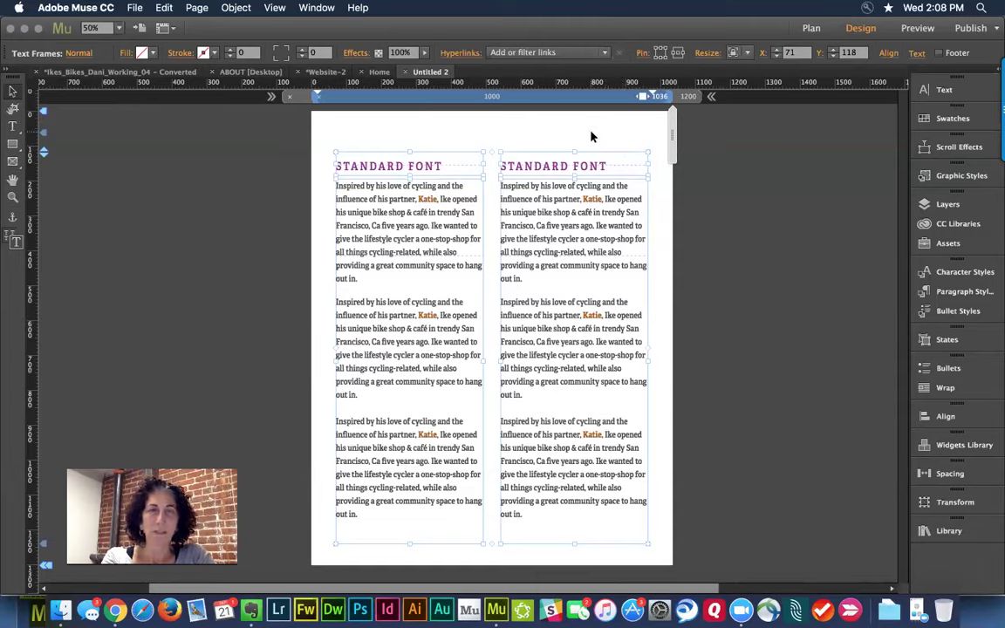
pyautogui.click(740, 53)
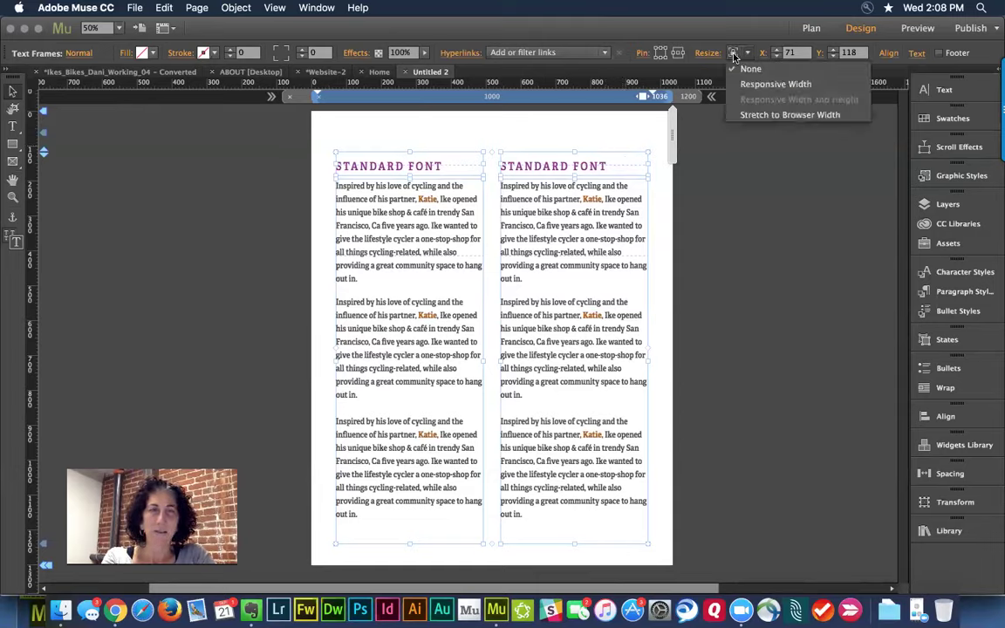
pyautogui.click(775, 84)
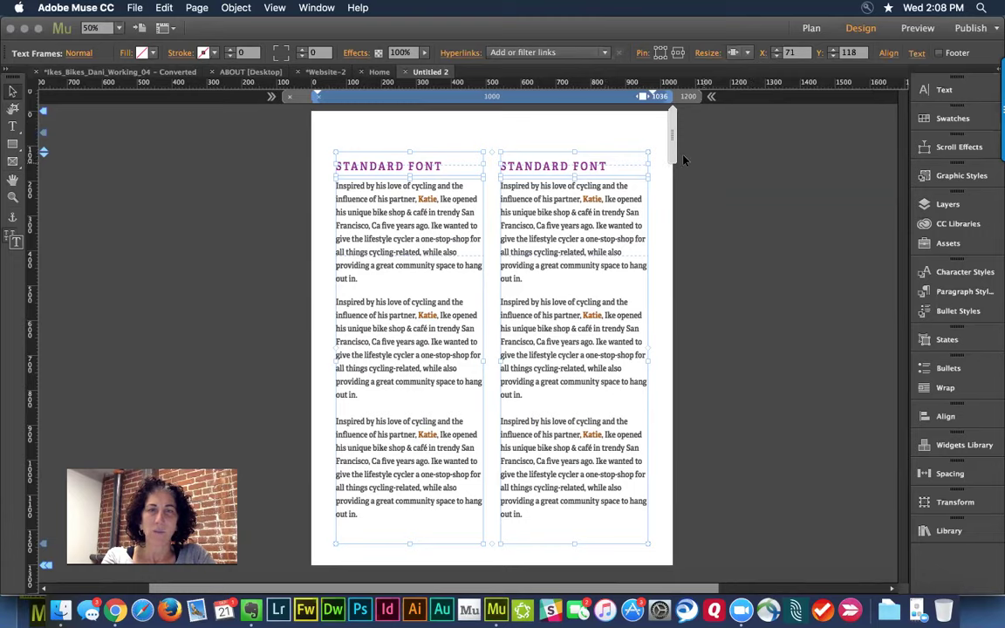
# Check the layout wider than 1036, return to the 1036 breakpoint, and add a new breakpoint at 868
pyautogui.moveTo(671, 136)
pyautogui.mouseDown()
pyautogui.moveTo(667, 152)
pyautogui.moveTo(657, 150)
pyautogui.moveTo(696, 155)
pyautogui.moveTo(671, 157)
pyautogui.moveTo(683, 161)
pyautogui.moveTo(681, 153)
pyautogui.mouseUp()
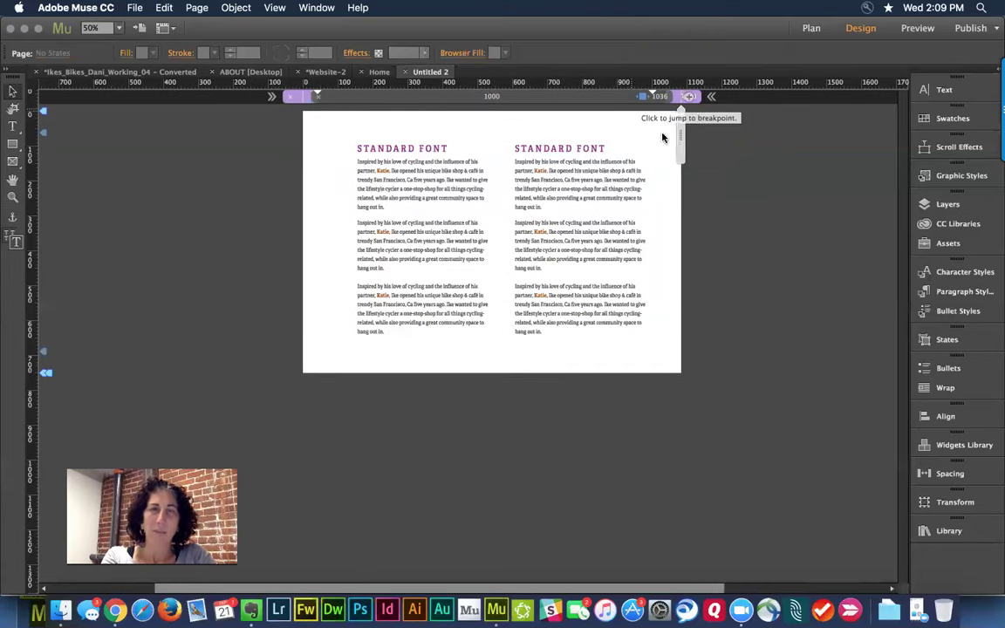
pyautogui.click(611, 98)
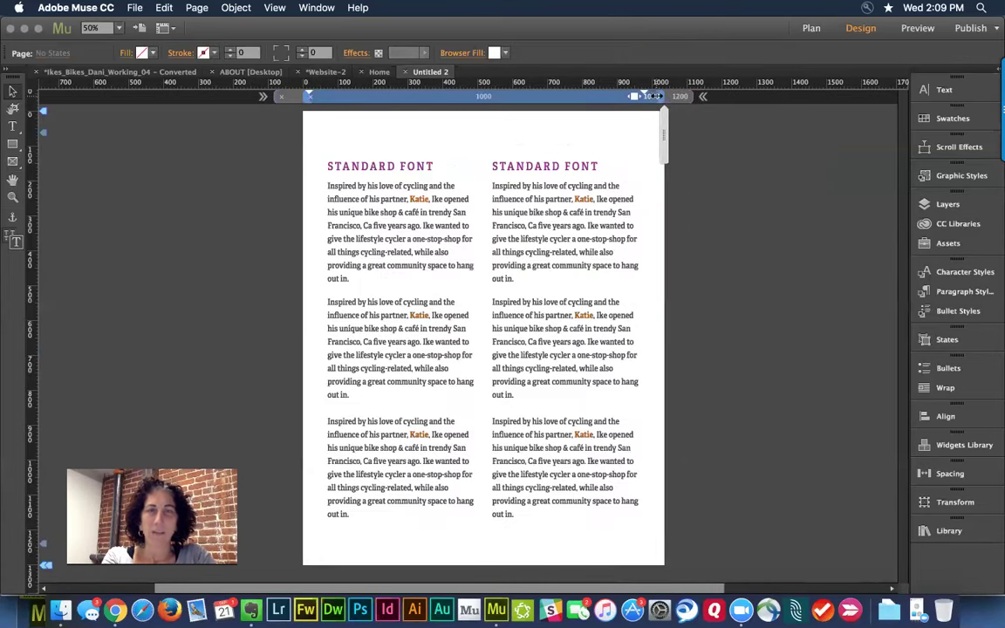
pyautogui.moveTo(653, 96); pyautogui.dragTo(585, 100)
pyautogui.moveTo(661, 149); pyautogui.dragTo(634, 155)
pyautogui.click(641, 98)
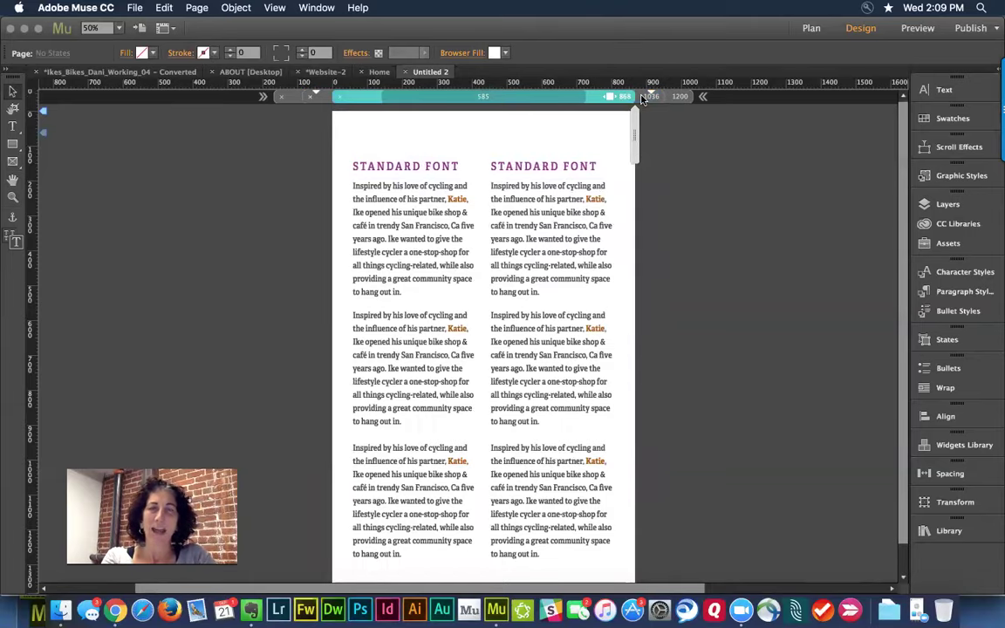
# At the 868 breakpoint, move the right column's heading and body text below the left column, aligned at about X 59
pyautogui.click(560, 251)
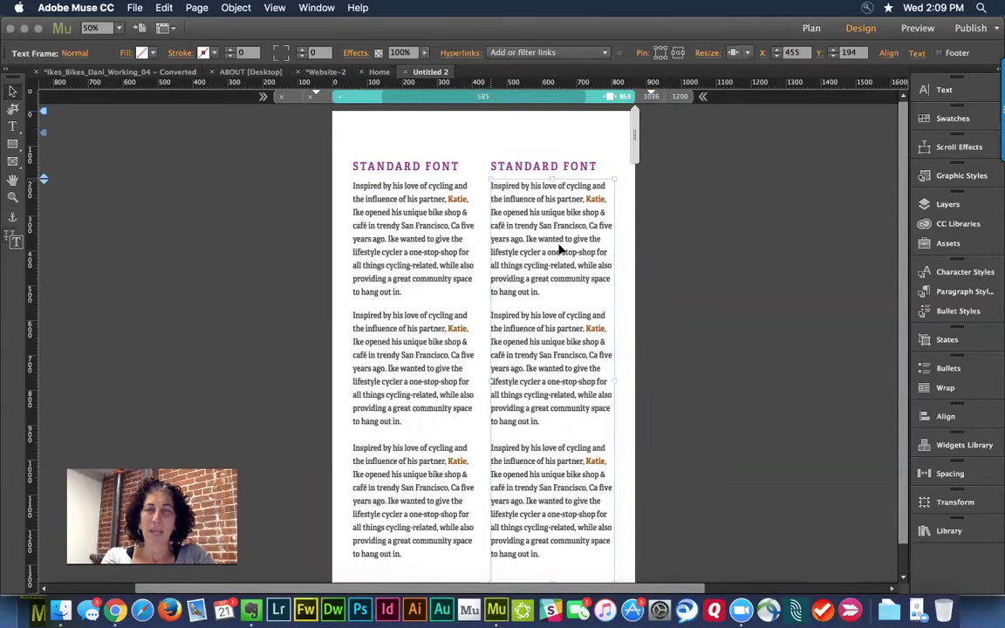
pyautogui.scroll(-1, 560, 252)
pyautogui.keyDown('shift'); pyautogui.click(542, 165); pyautogui.keyUp('shift')
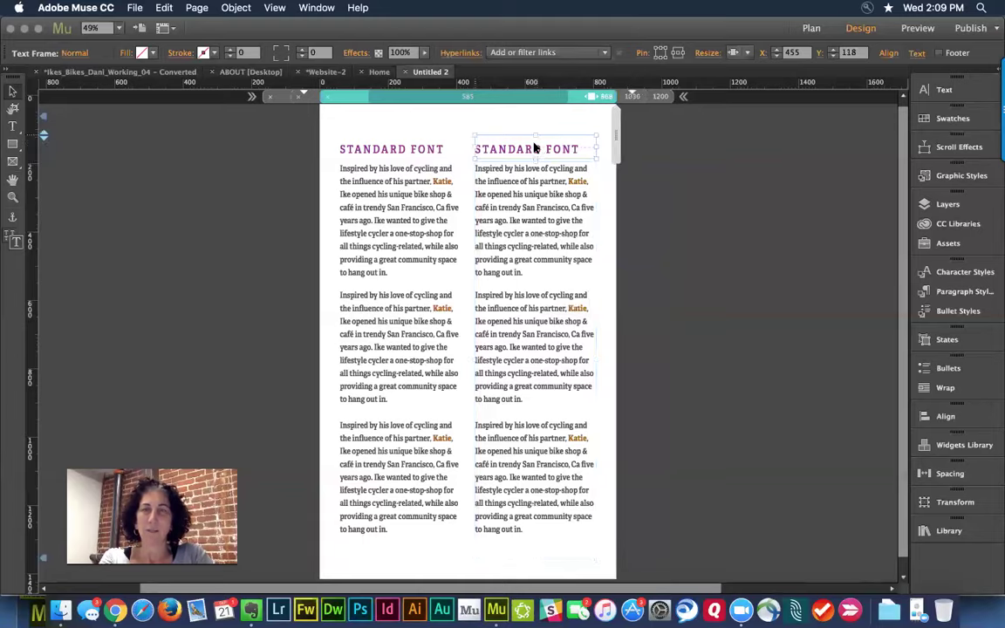
pyautogui.moveTo(538, 190); pyautogui.dragTo(492, 597)
pyautogui.click(507, 402)
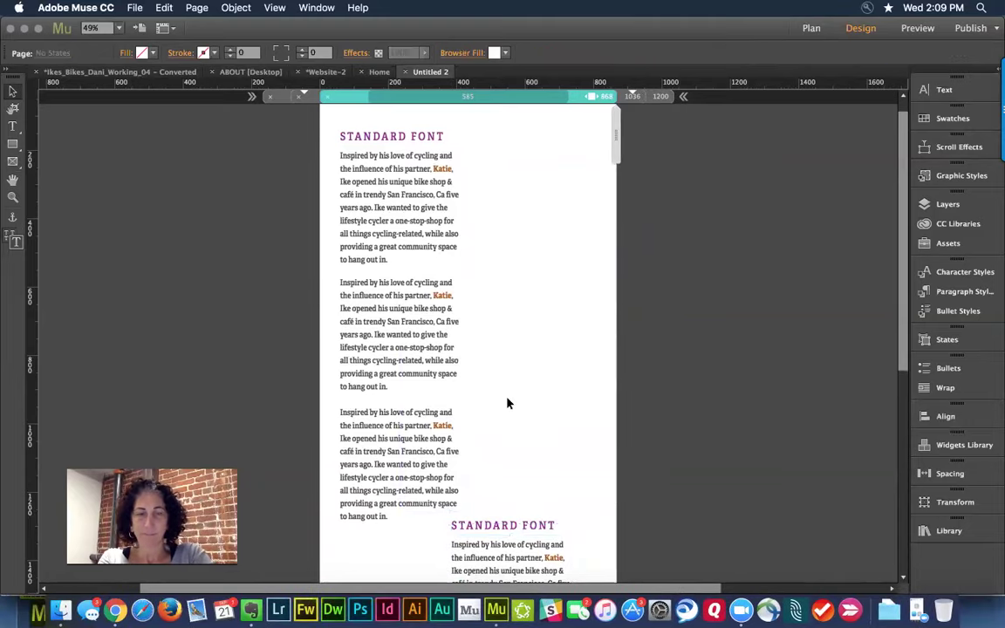
pyautogui.press('super+minus')
pyautogui.moveTo(429, 388); pyautogui.dragTo(362, 410)
# Widen all text frames toward the page's right edge and raise the lower heading and body text to about Y 1069
pyautogui.press('super+a')
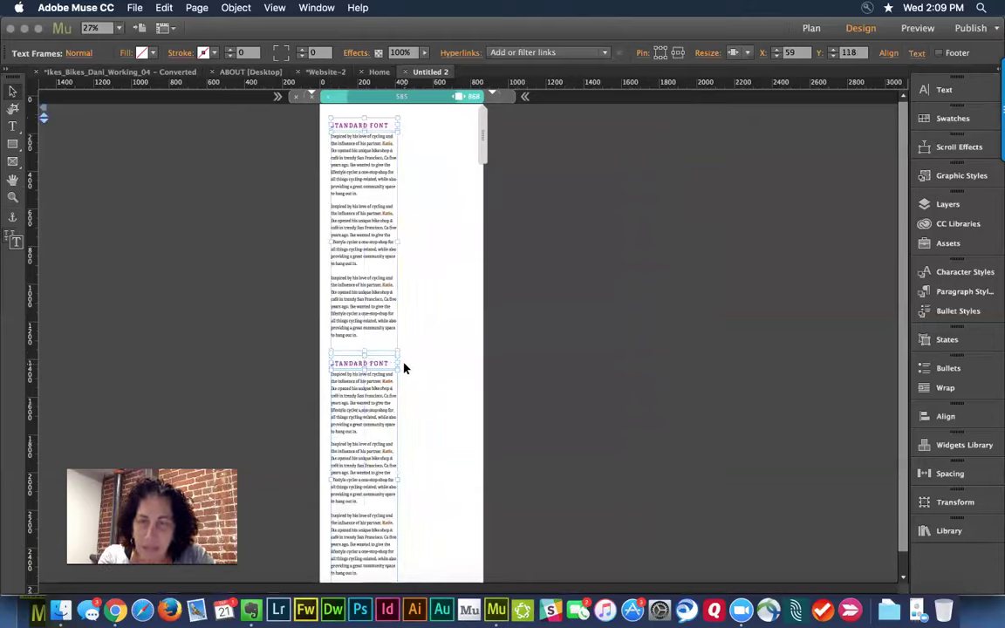
pyautogui.moveTo(398, 352); pyautogui.dragTo(467, 352)
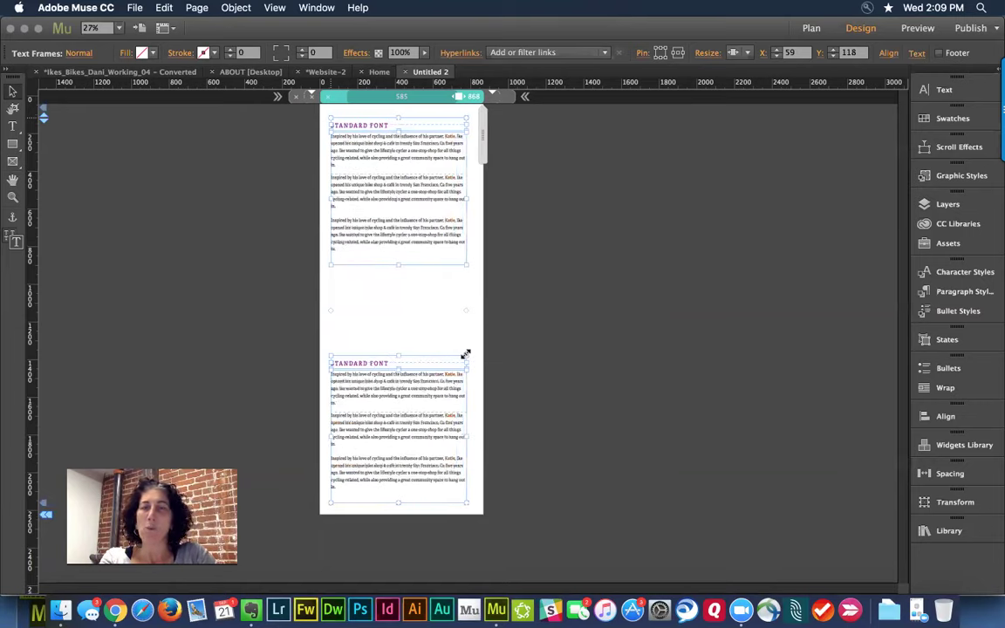
pyautogui.click(390, 314)
pyautogui.click(366, 410)
pyautogui.moveTo(397, 410); pyautogui.dragTo(424, 381)
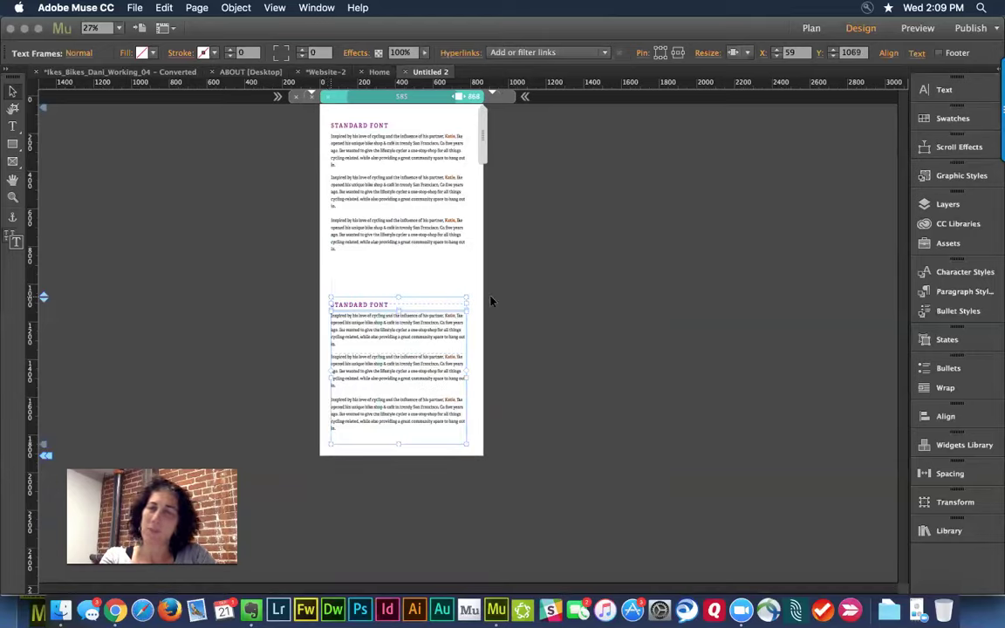
# Enlarge all the text, bringing the body text to size 30, and move the lower heading and body down to about Y 1281
pyautogui.press('super+a')
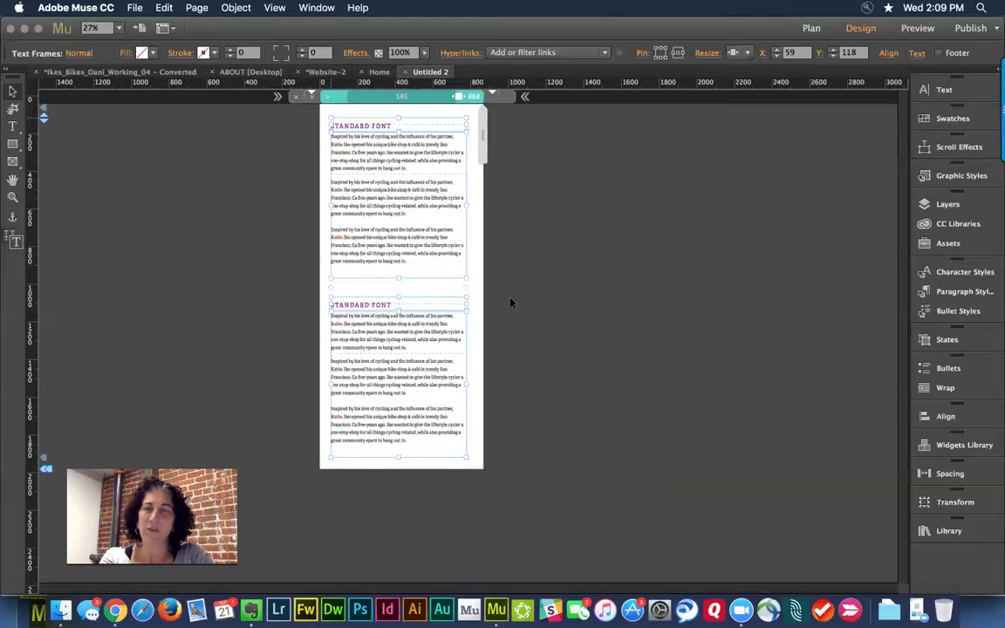
pyautogui.click(528, 330)
pyautogui.click(394, 320)
pyautogui.moveTo(392, 310); pyautogui.dragTo(395, 412)
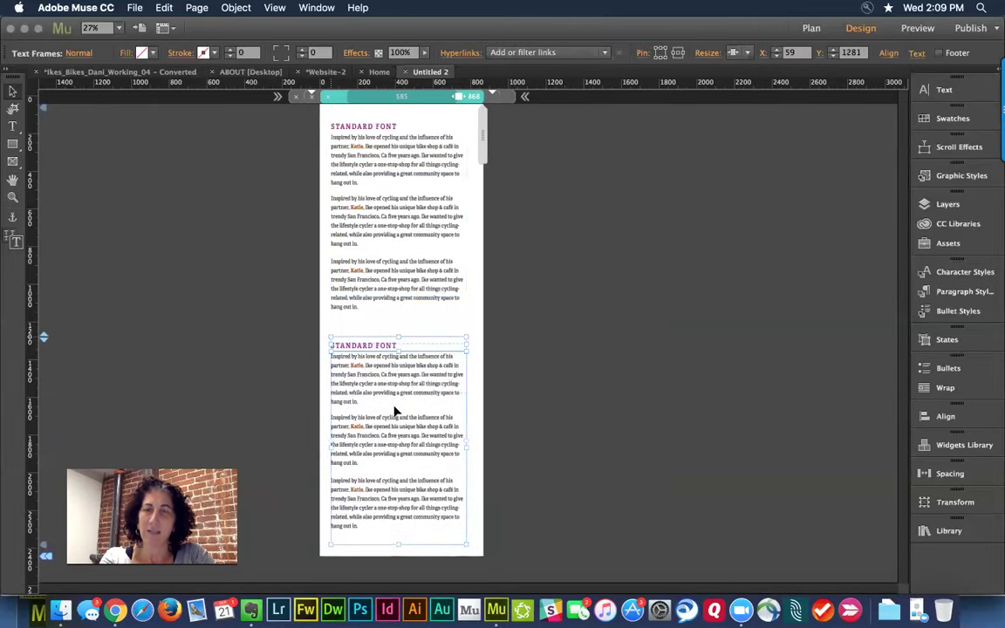
# Preview the page in Chrome at actual size, narrow the window to check the stacked layout, and return to Adobe Muse
pyautogui.press('super+shift+e')
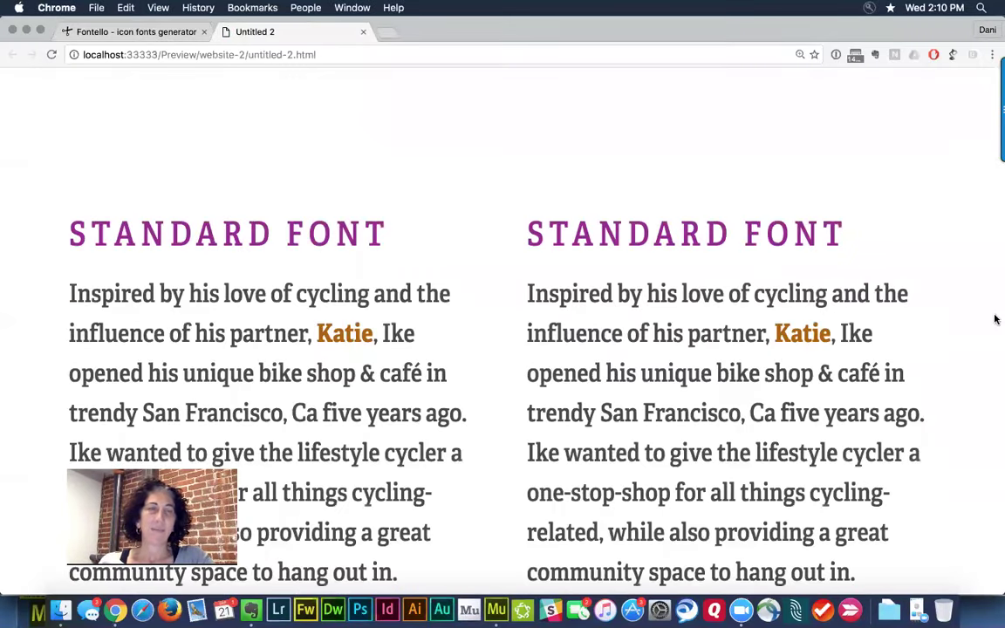
pyautogui.click(160, 8)
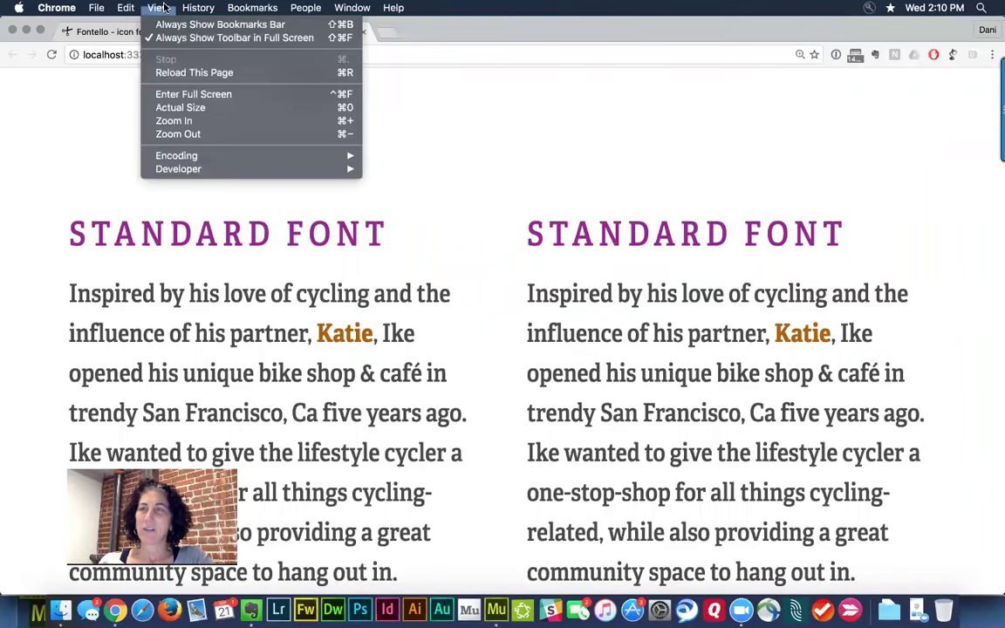
pyautogui.click(178, 94)
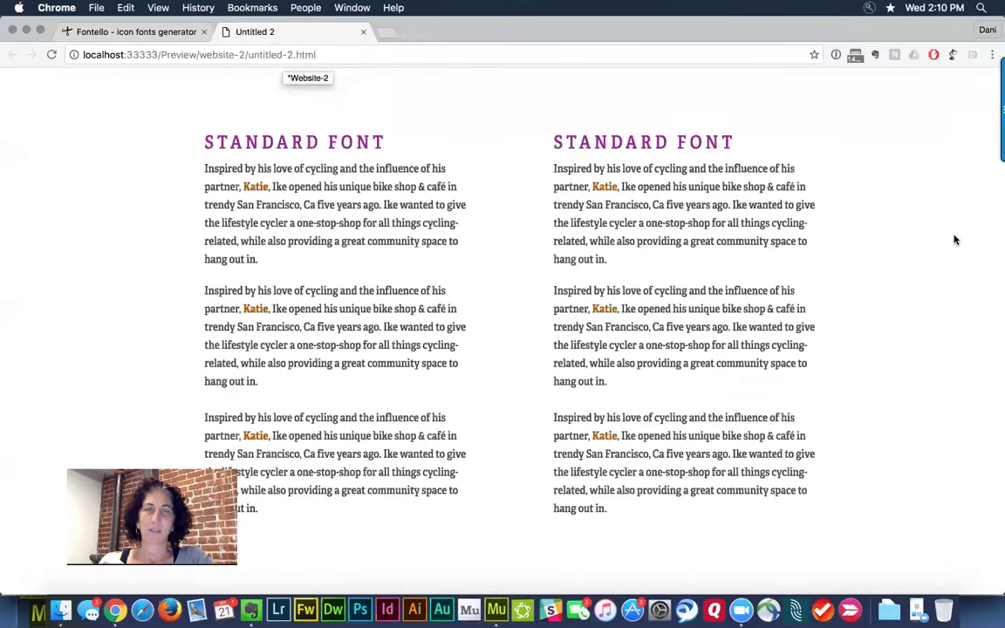
pyautogui.moveTo(996, 242); pyautogui.dragTo(553, 271)
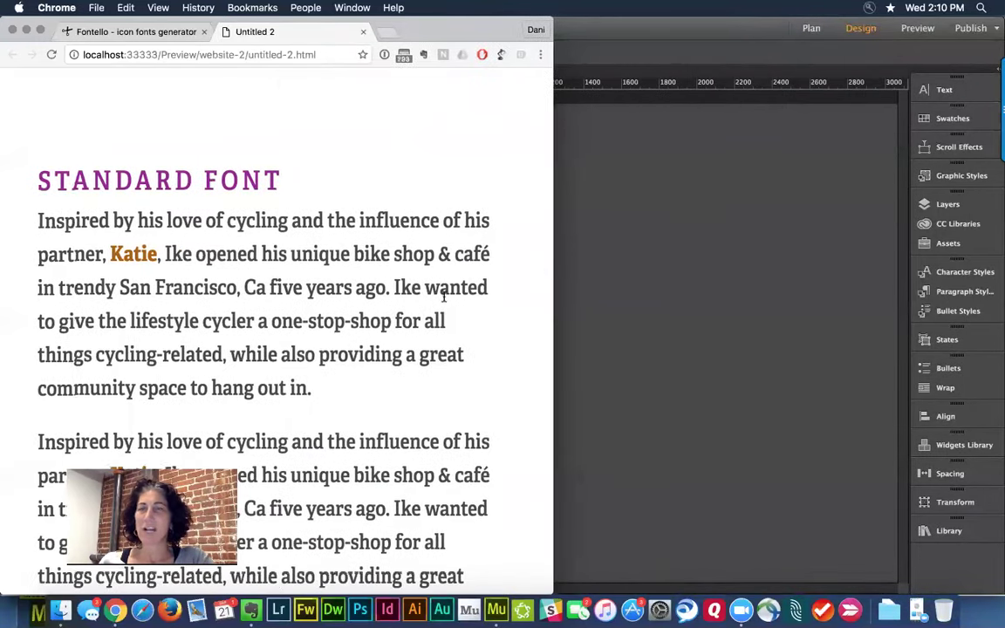
pyautogui.scroll(-5, 443, 296)
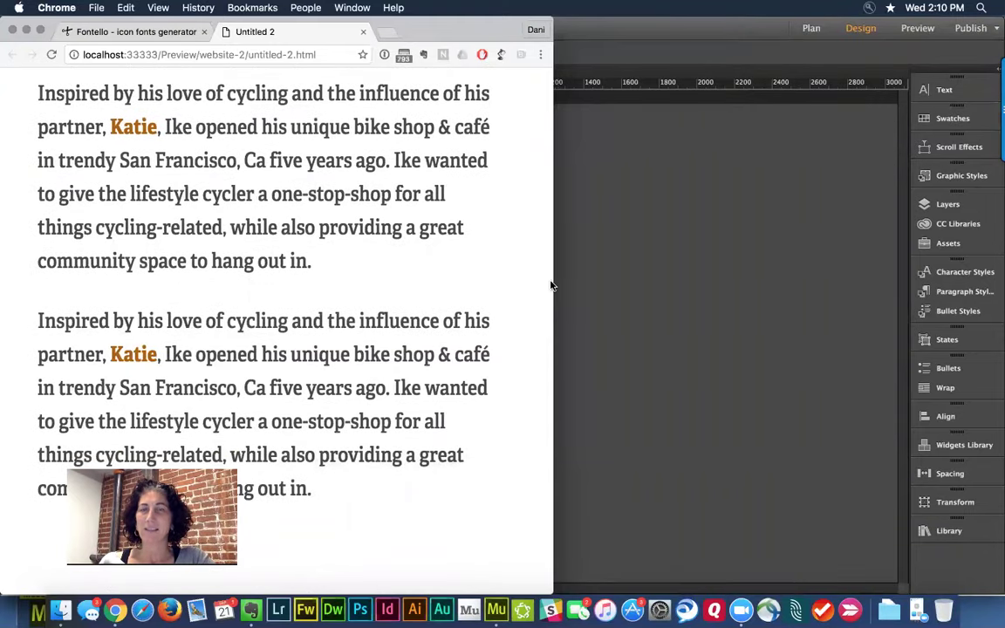
pyautogui.click(406, 271)
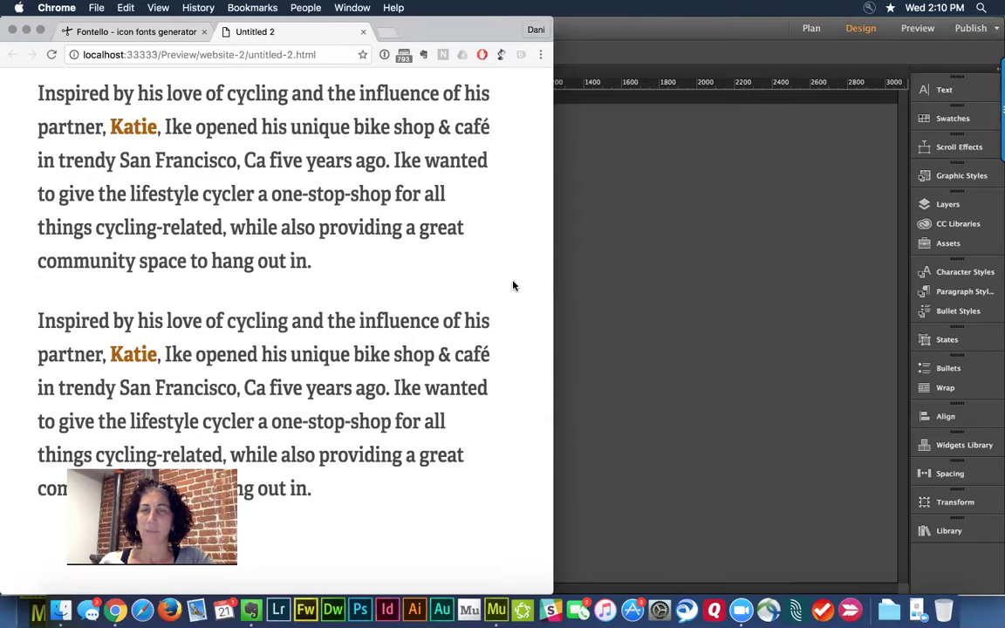
pyautogui.moveTo(550, 289); pyautogui.dragTo(384, 276)
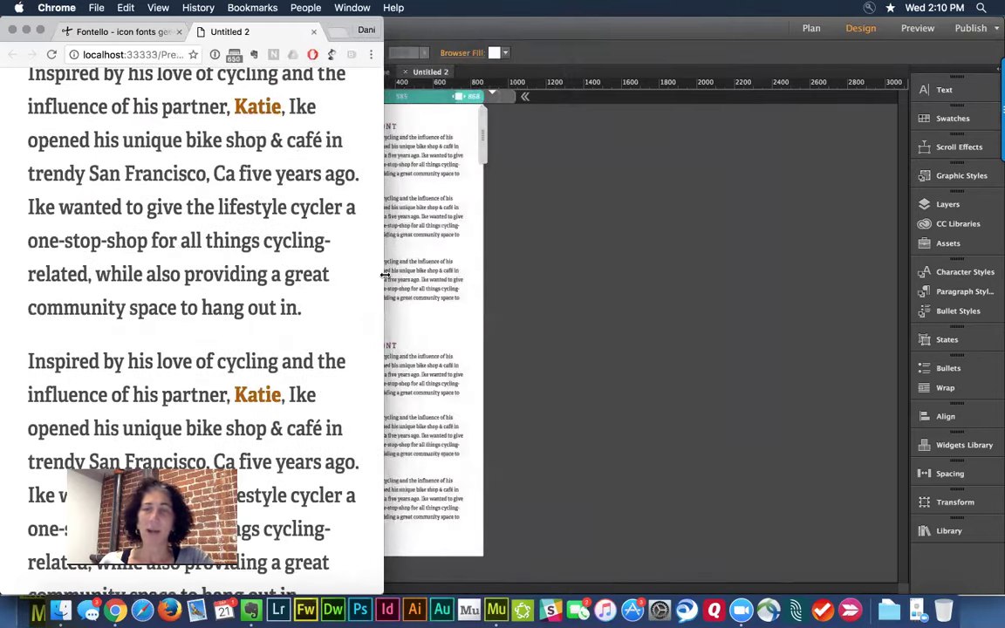
pyautogui.click(608, 310)
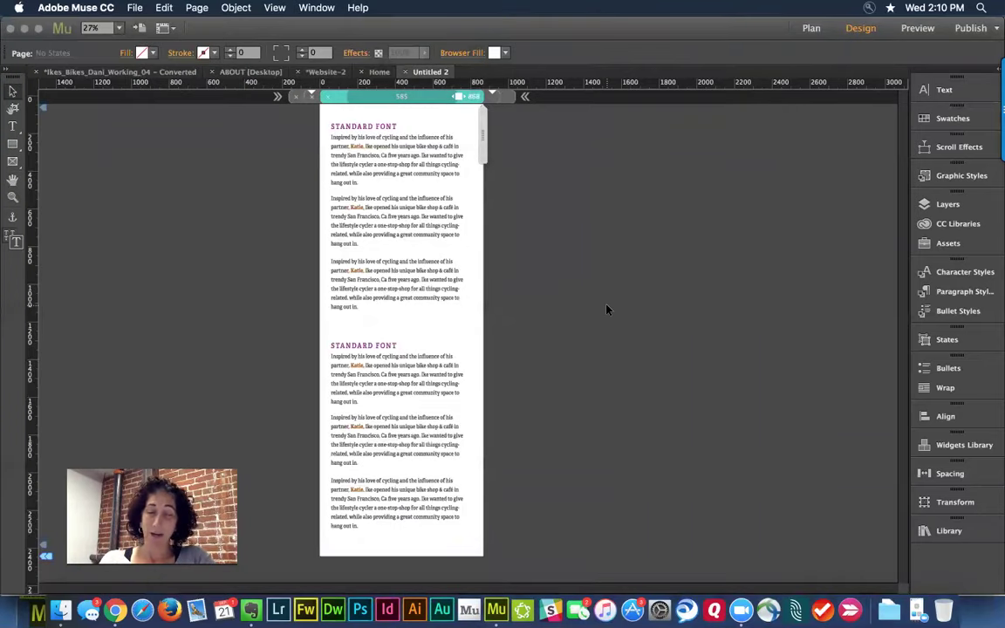
# Try setting Space Before to 10 for the upper body text frame, and undo the change
pyautogui.press('super+equal')
pyautogui.press('super+equal')
pyautogui.press('super+minus')
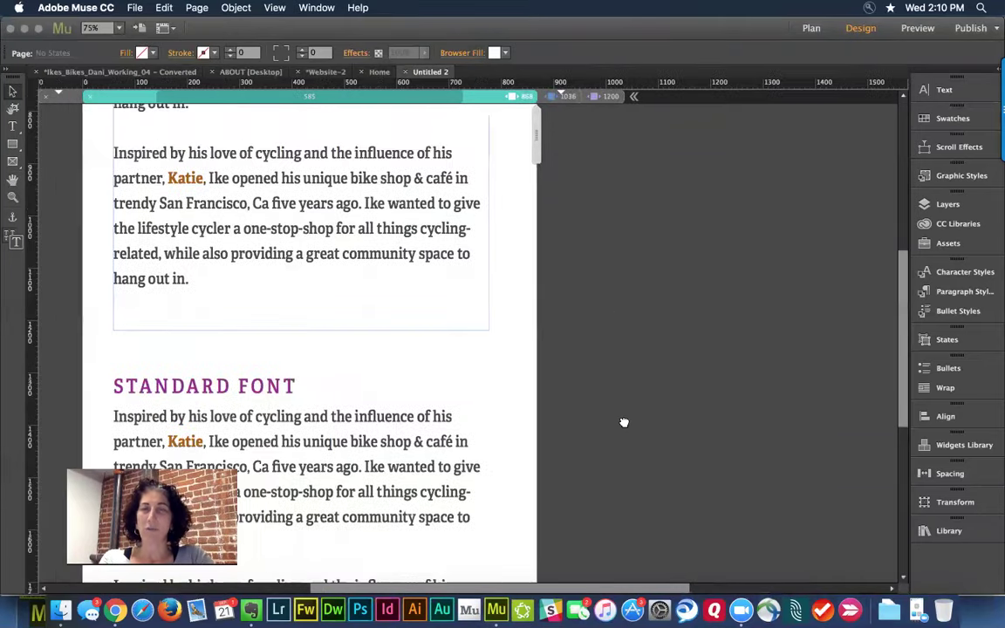
pyautogui.press('super+minus')
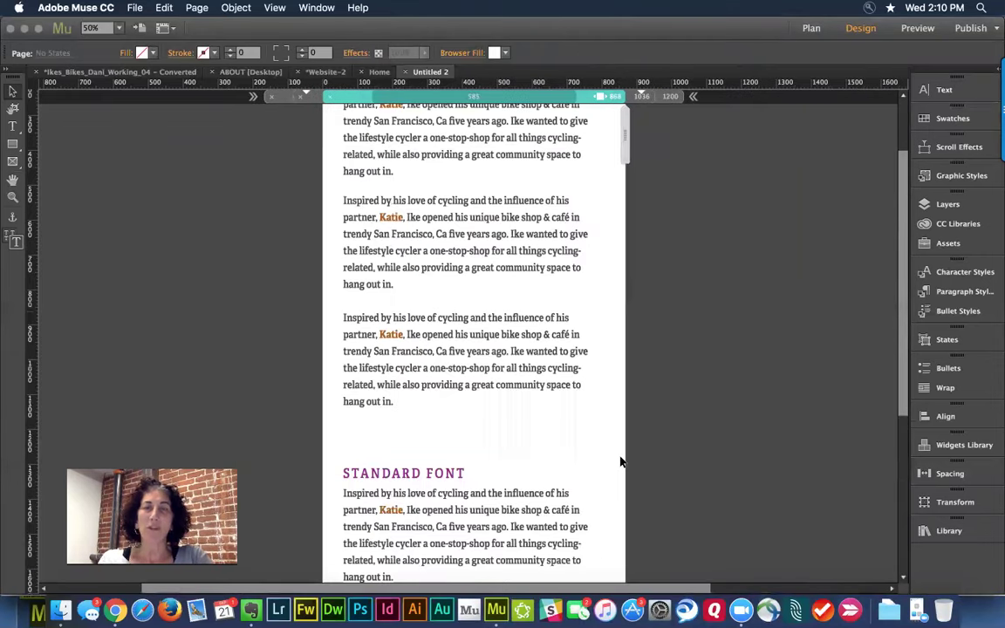
pyautogui.scroll(-5, 534, 422)
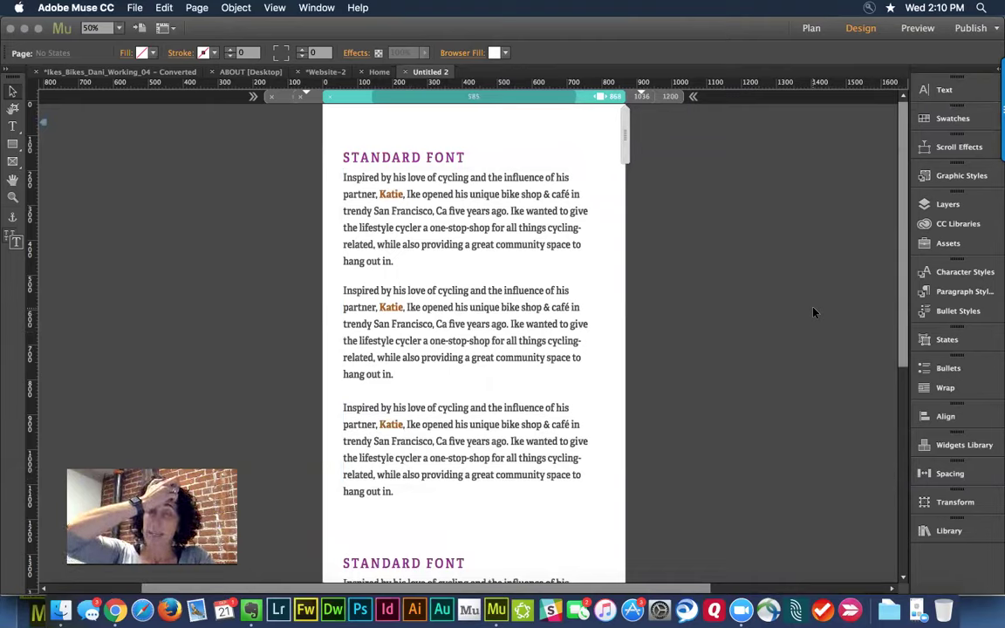
pyautogui.click(460, 154)
pyautogui.click(449, 197)
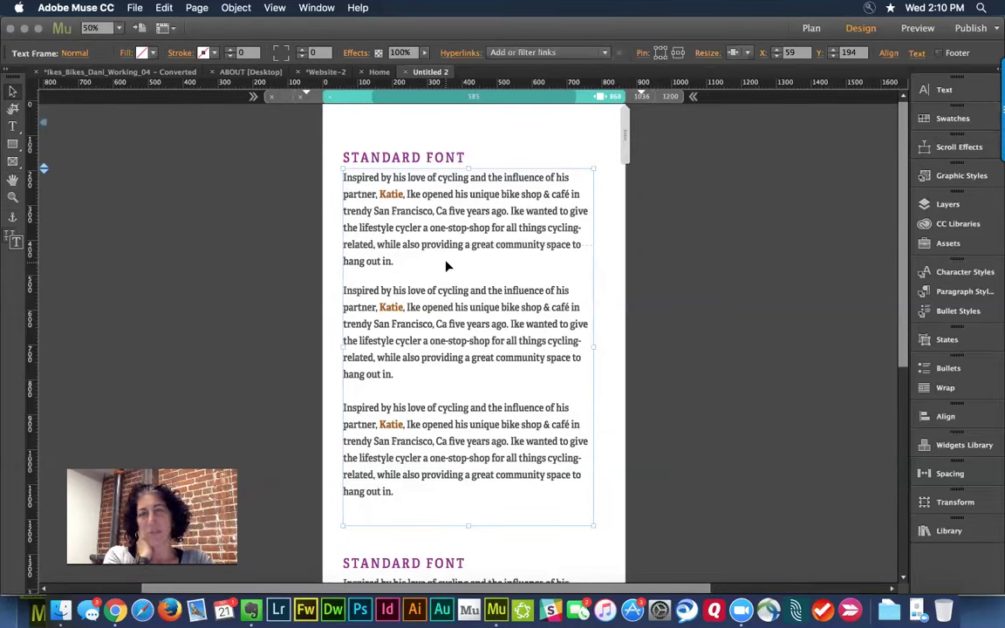
pyautogui.click(941, 92)
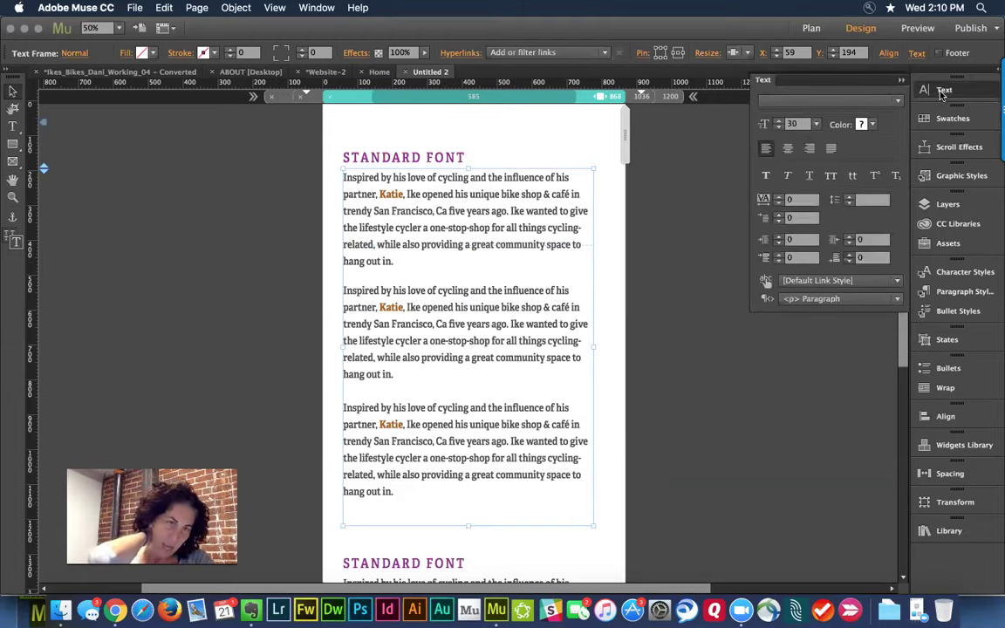
pyautogui.click(791, 258)
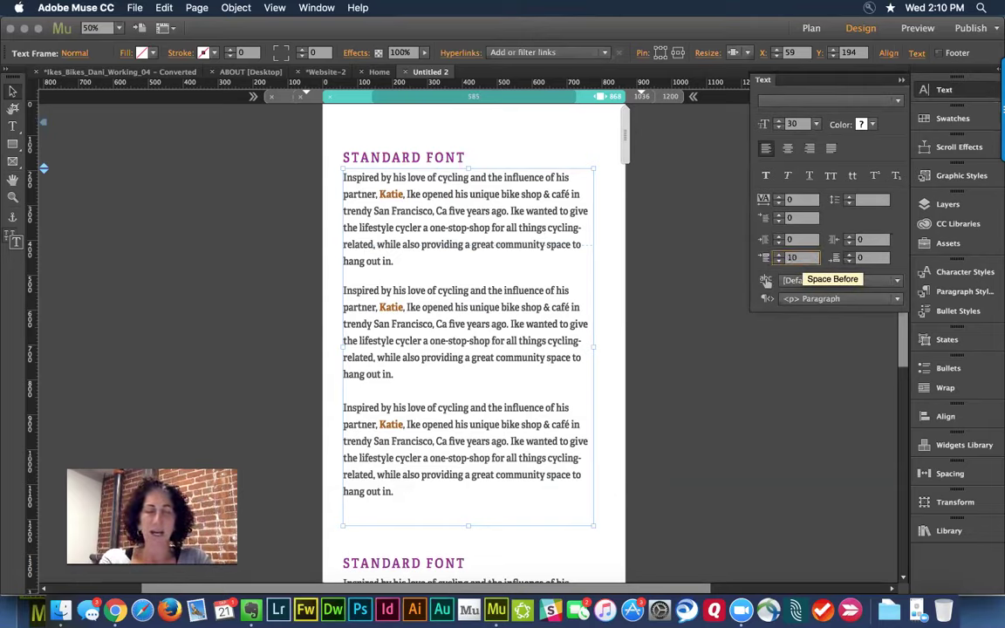
pyautogui.write('10')
pyautogui.press('Return')
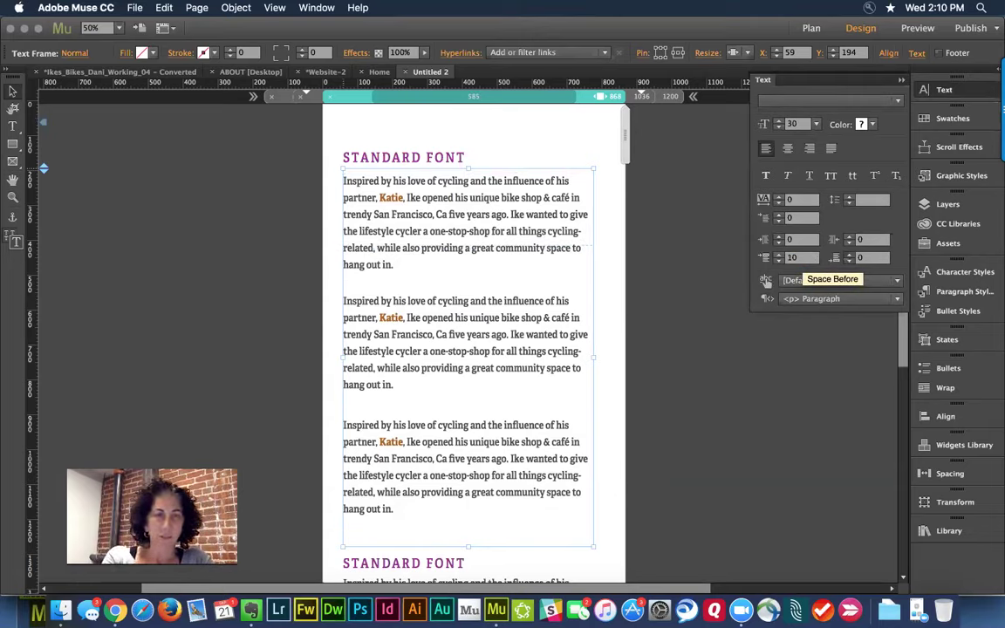
pyautogui.press('super+z')
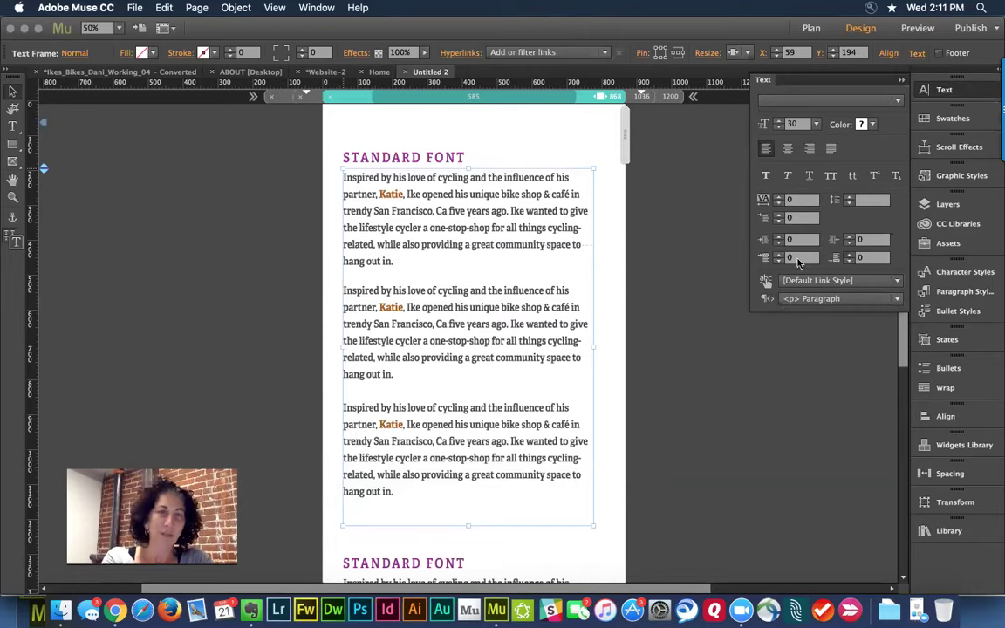
# Set the left margin of the upper body text frame to 30
pyautogui.click(798, 243)
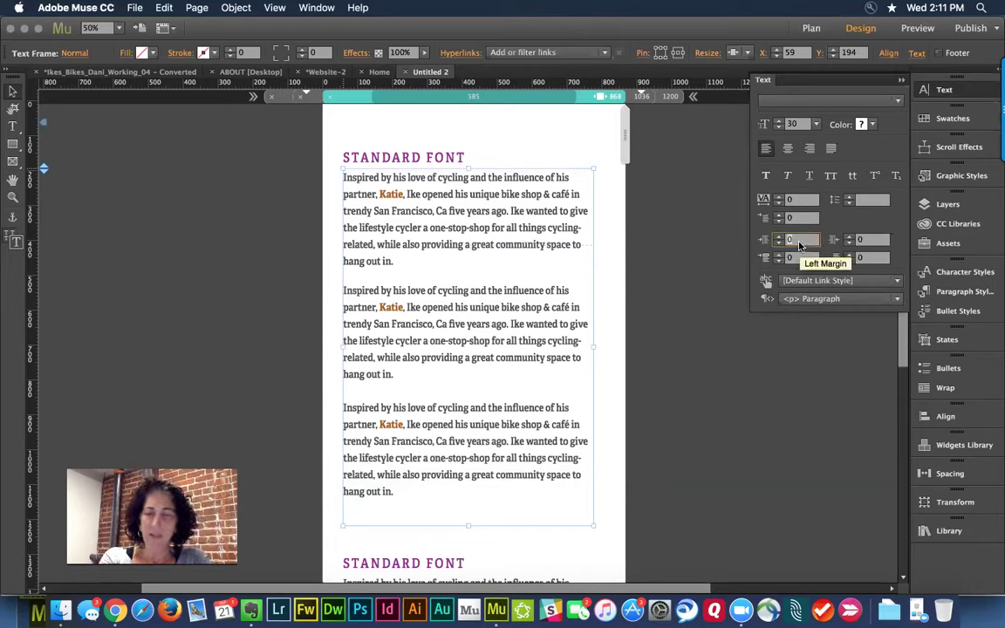
pyautogui.write('30')
pyautogui.press('Return')
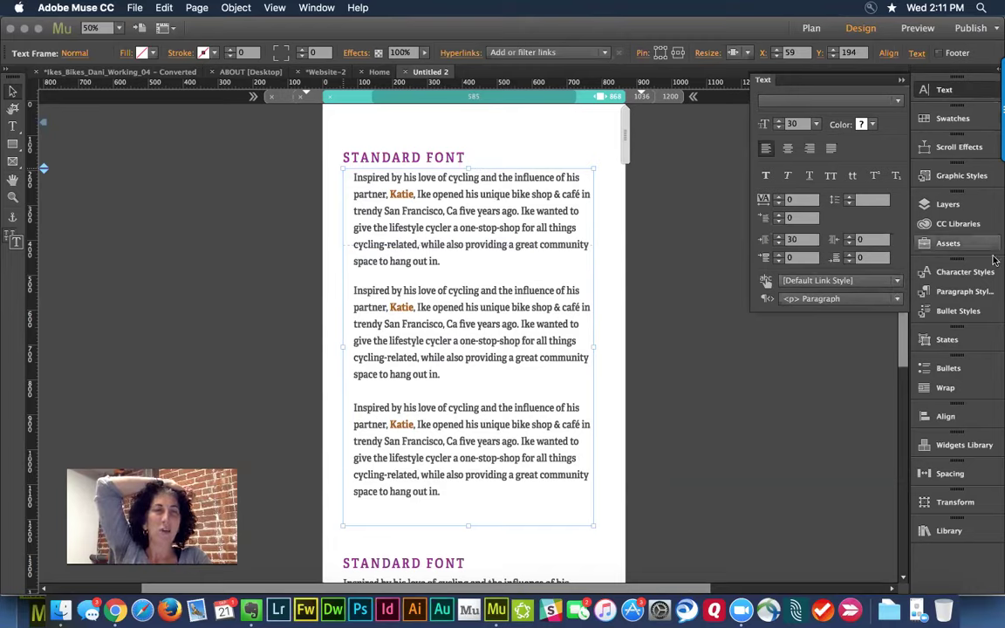
pyautogui.click(963, 291)
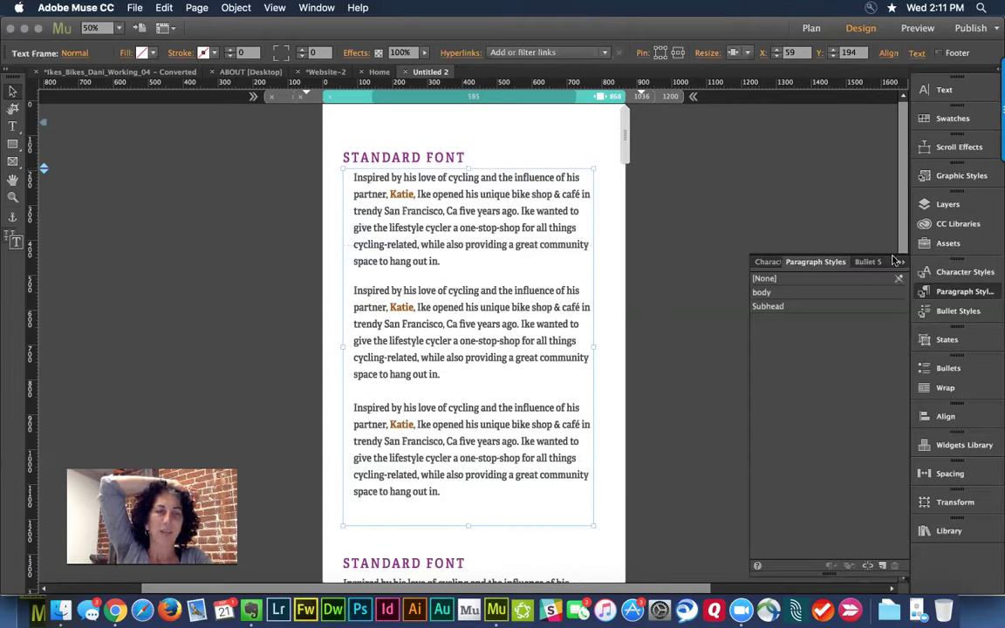
pyautogui.click(959, 292)
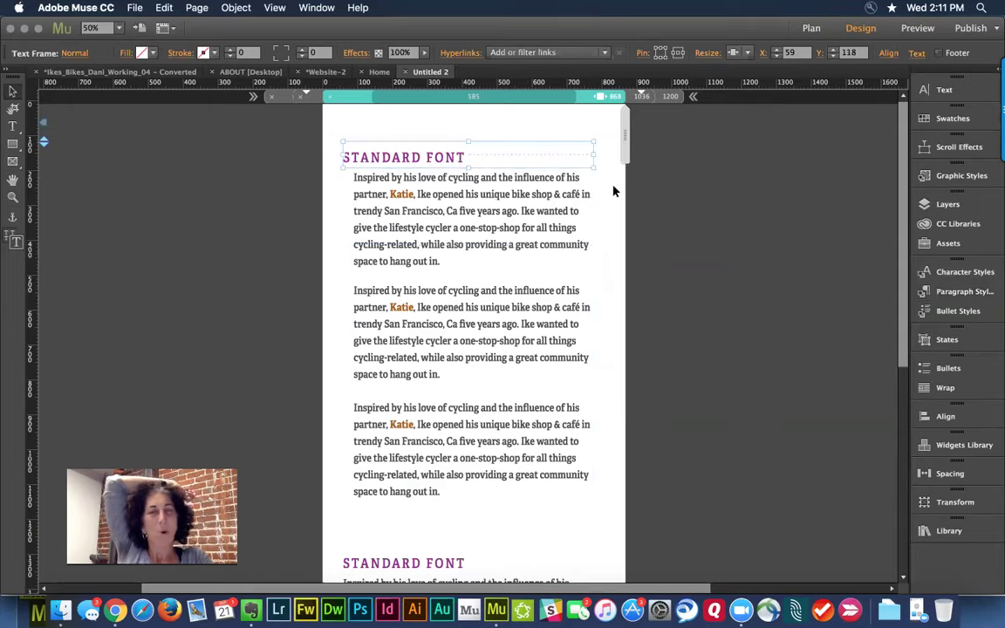
pyautogui.click(609, 215)
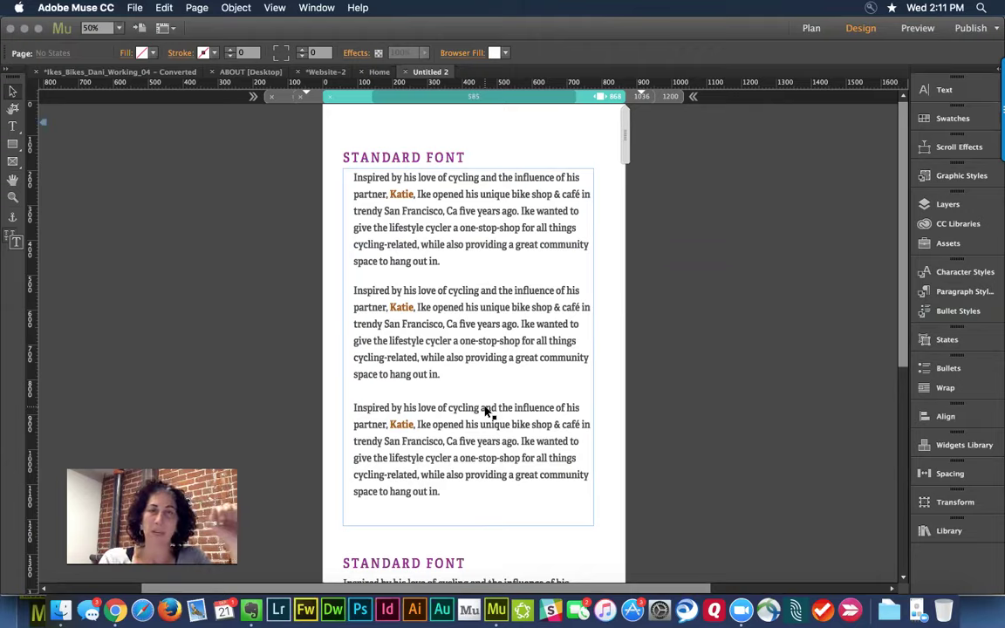
# Move the upper body text frame down to about Y 217, leaving more space below its heading
pyautogui.press('super+minus')
pyautogui.press('super+minus')
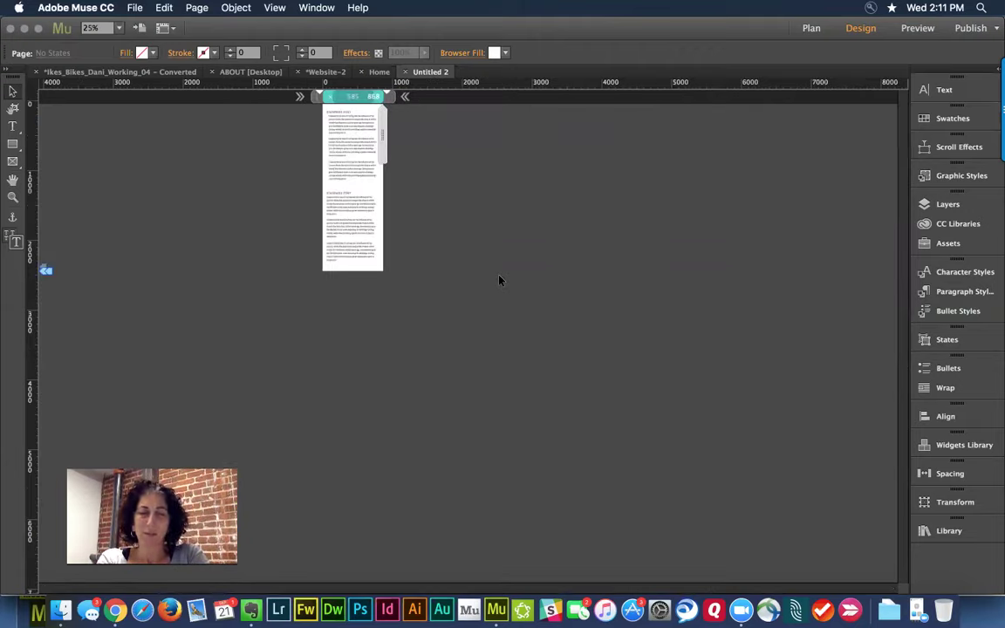
pyautogui.press('super+equal')
pyautogui.press('super+equal')
pyautogui.hscroll(-3, 467, 343)
pyautogui.scroll(5, 467, 342)
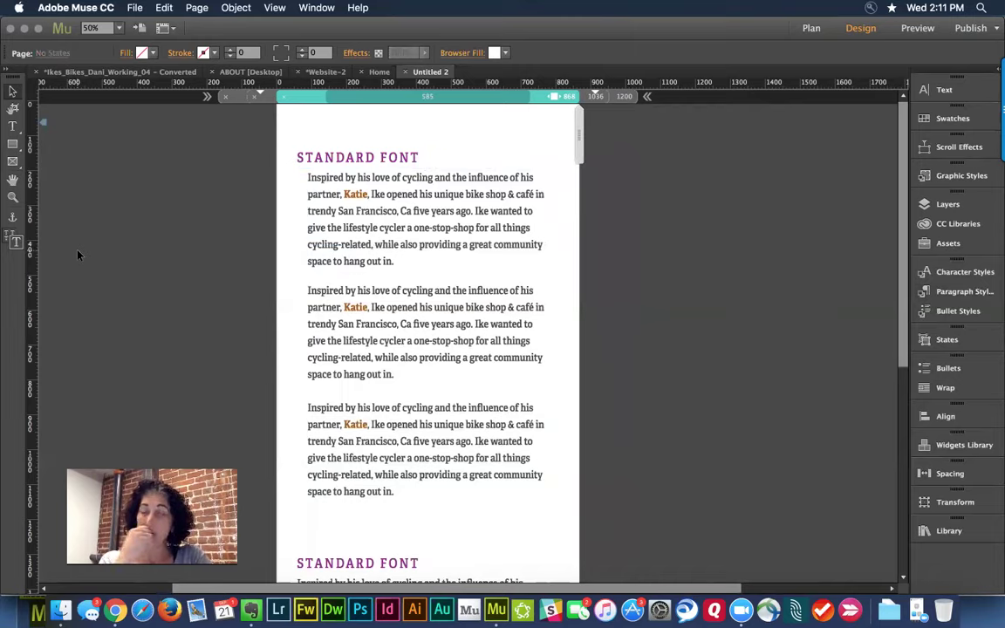
pyautogui.click(376, 231)
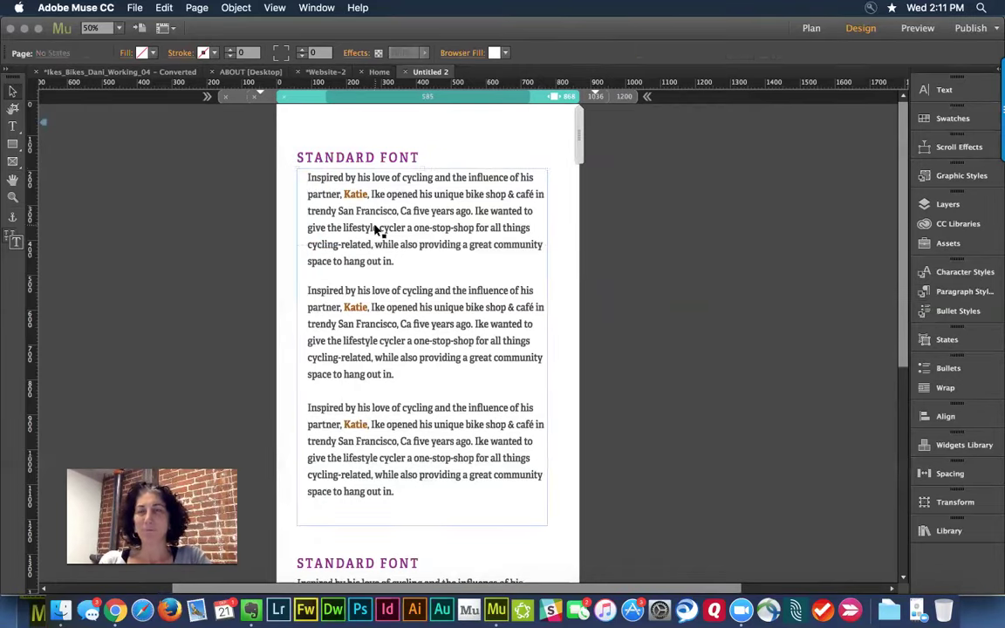
pyautogui.moveTo(377, 231); pyautogui.dragTo(377, 235)
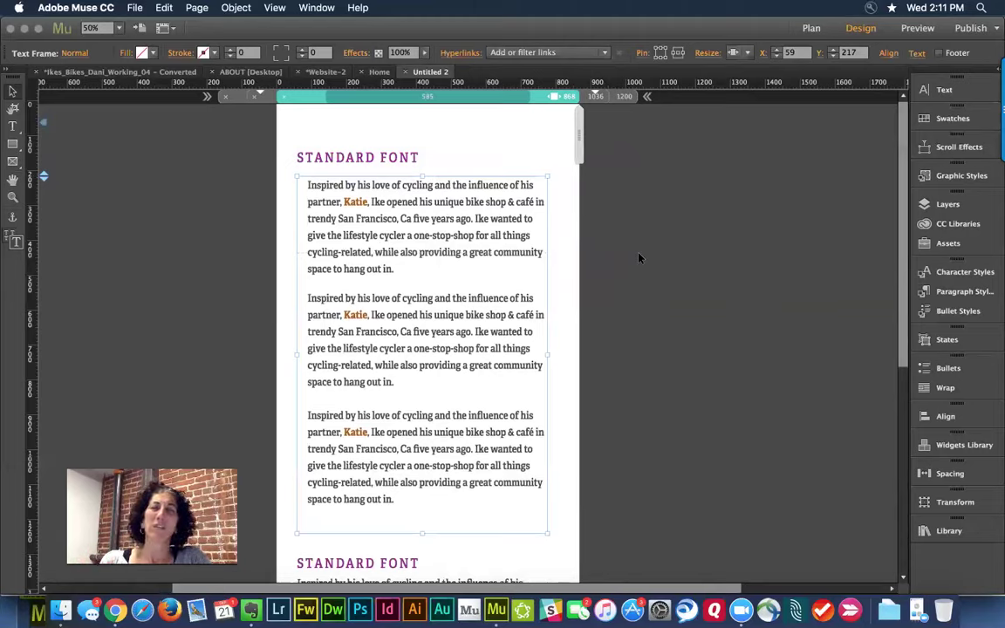
# Examine the upper heading's options for copying text formatting to other breakpoints and its Rollover and Mouse Down states
pyautogui.click(403, 159)
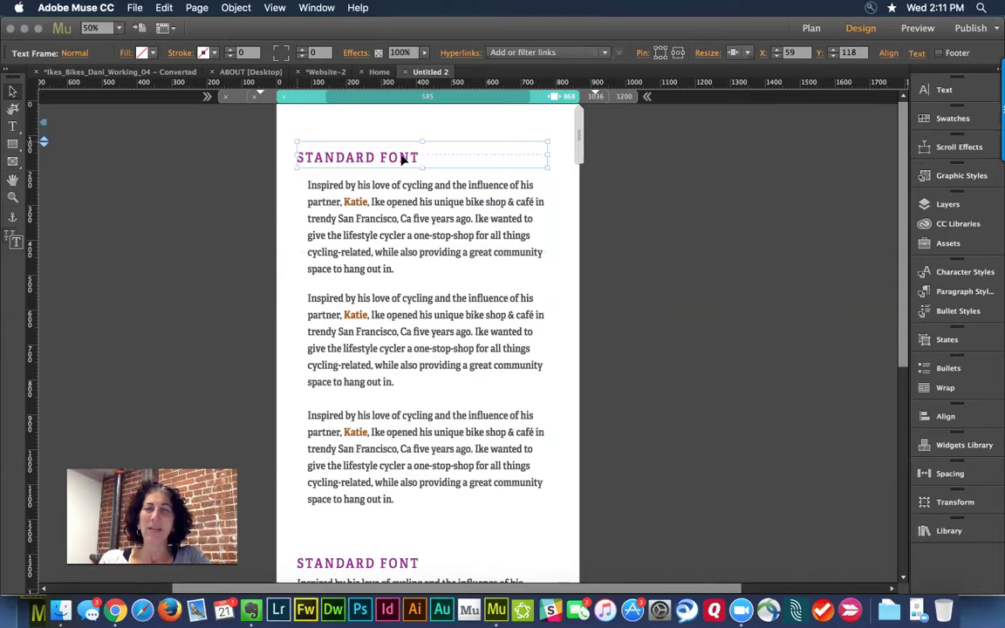
pyautogui.rightClick(402, 159)
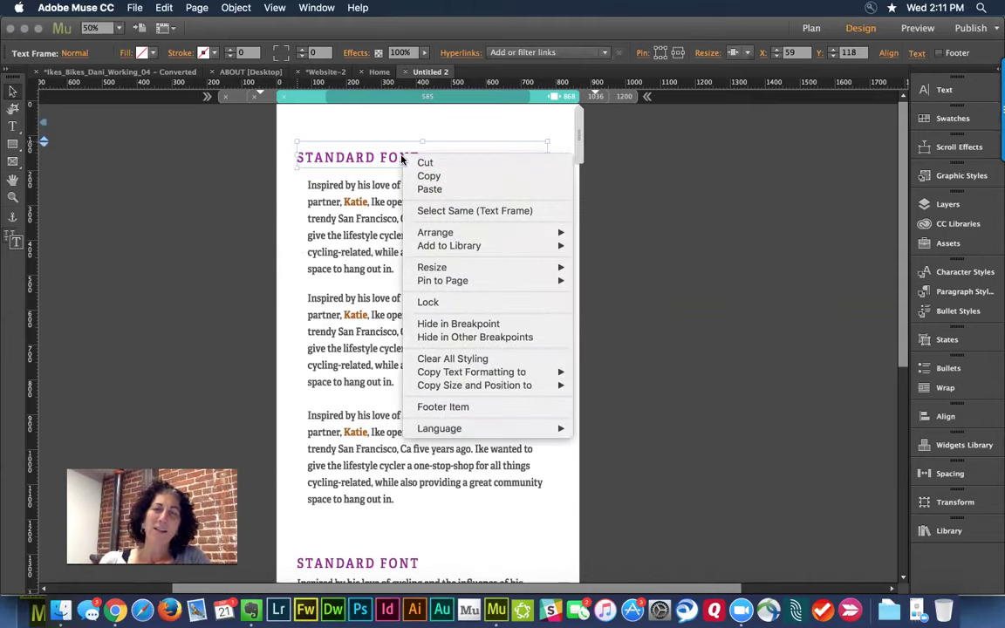
pyautogui.moveTo(507, 378)
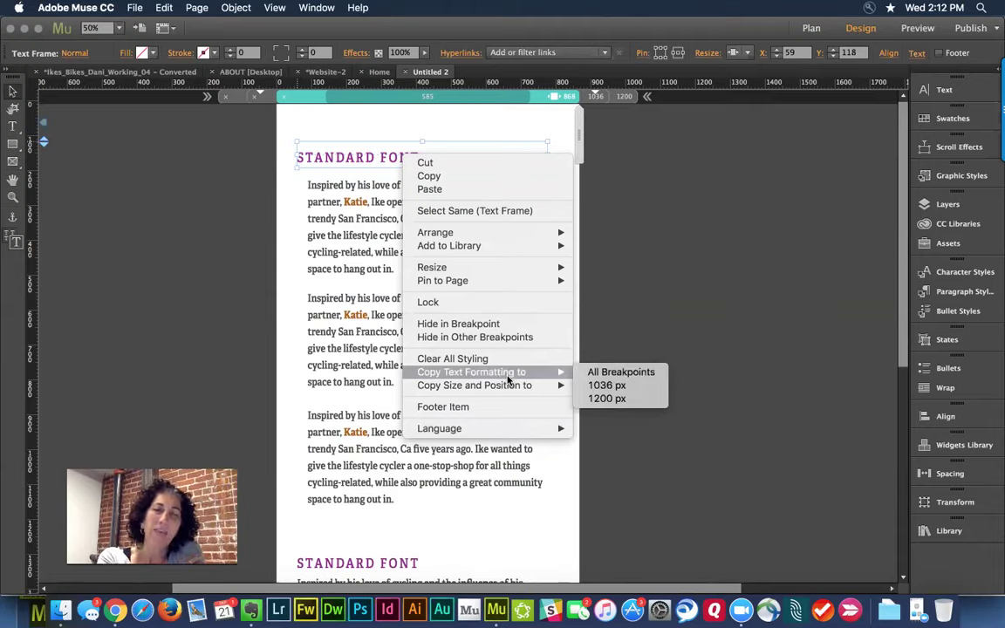
pyautogui.click(227, 249)
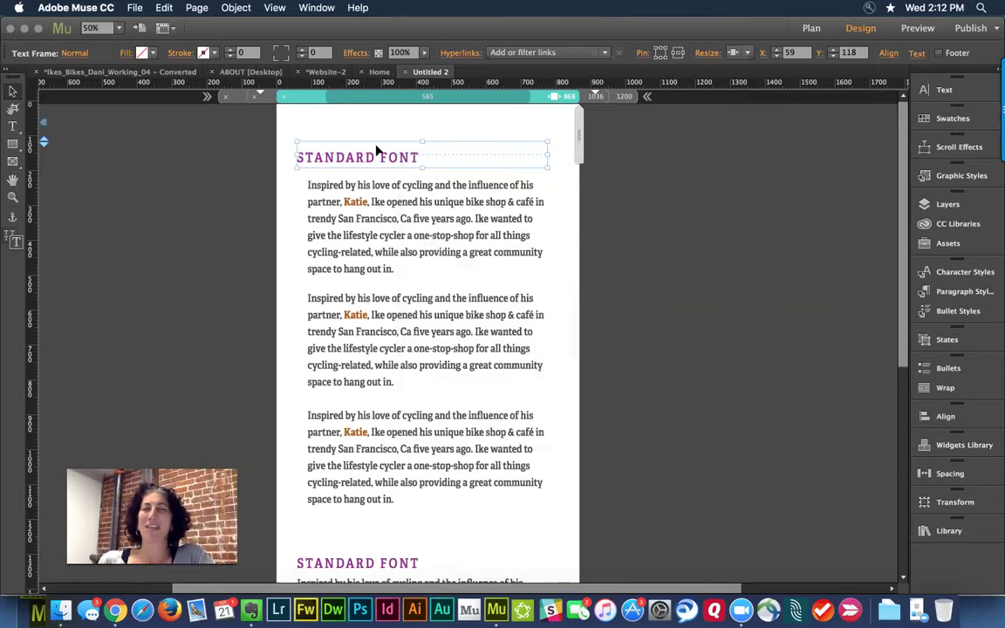
pyautogui.click(75, 54)
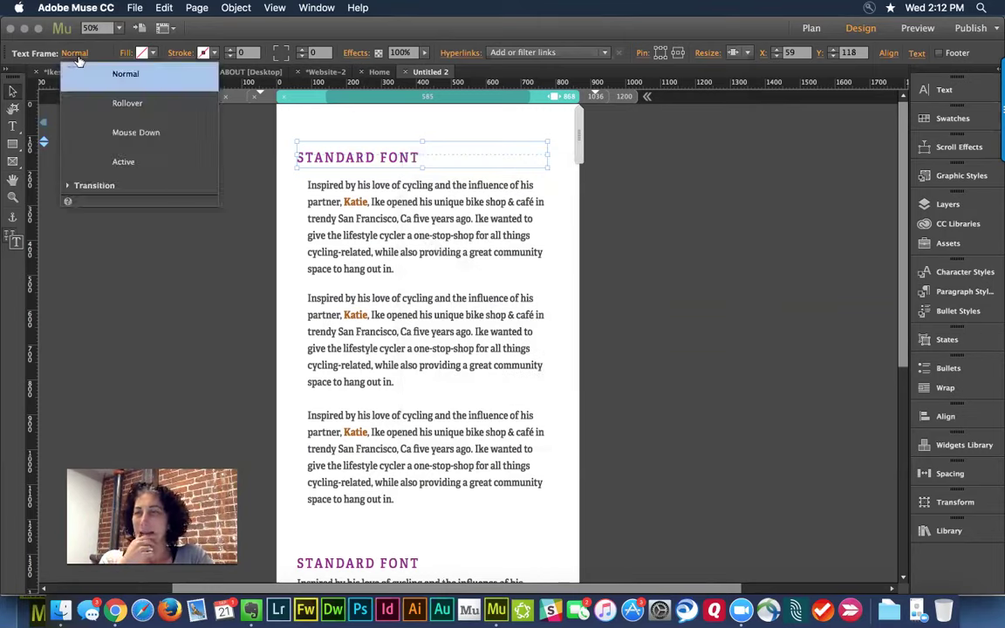
pyautogui.click(90, 102)
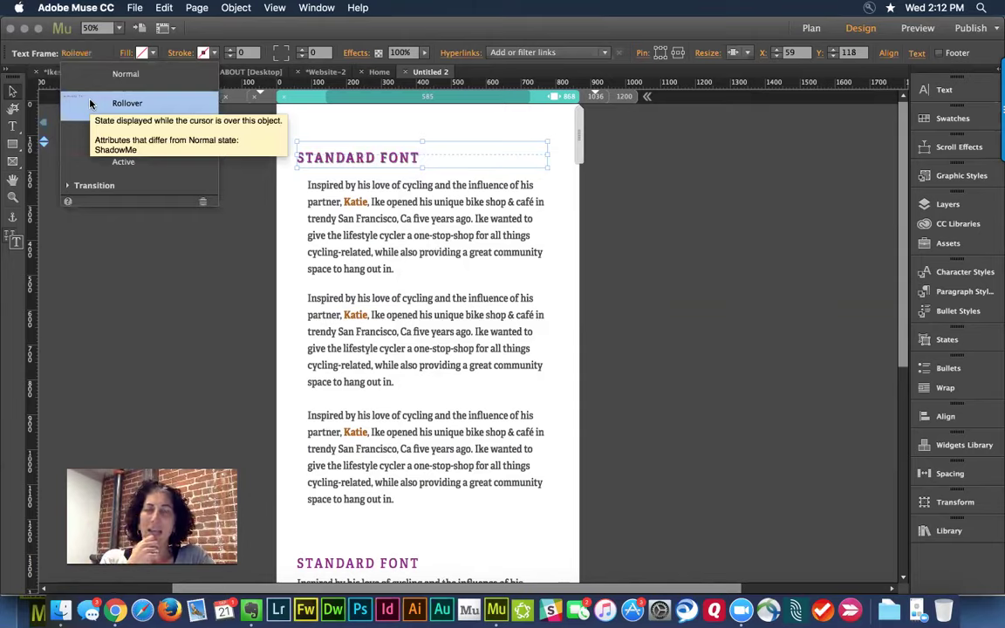
pyautogui.click(203, 204)
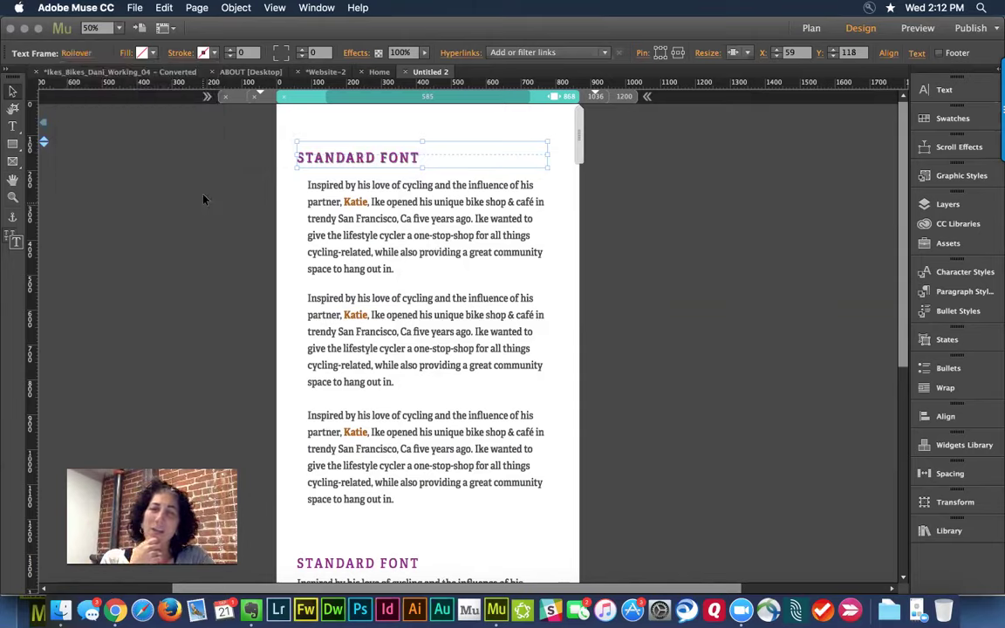
pyautogui.click(76, 53)
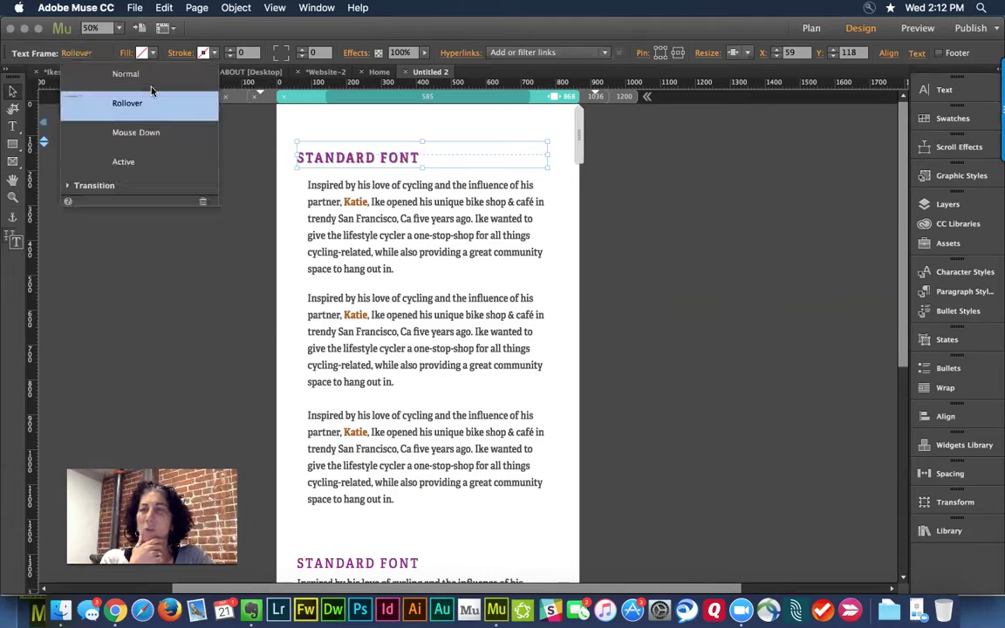
pyautogui.click(171, 133)
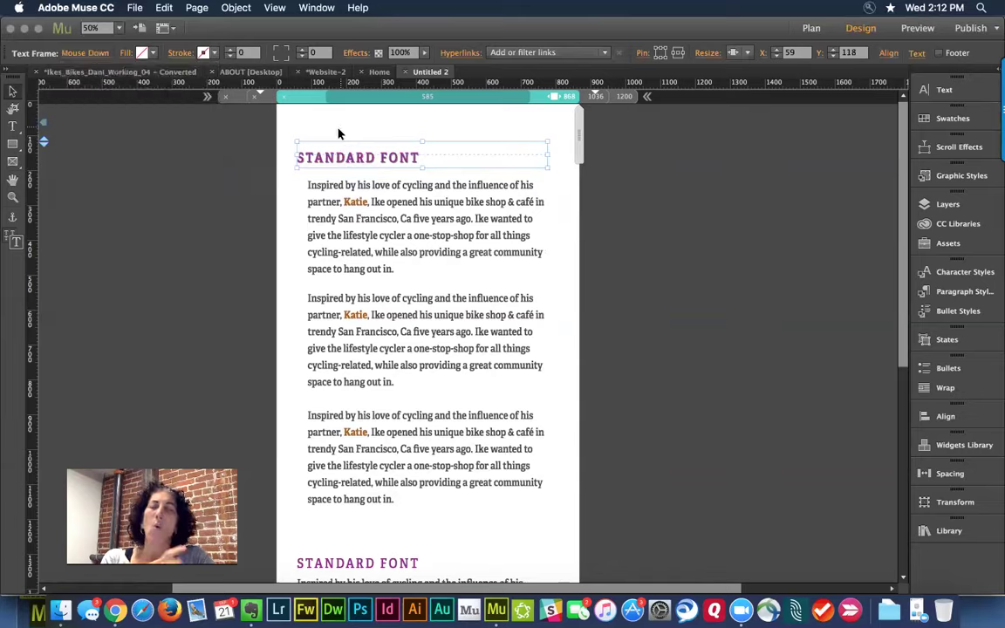
pyautogui.click(291, 221)
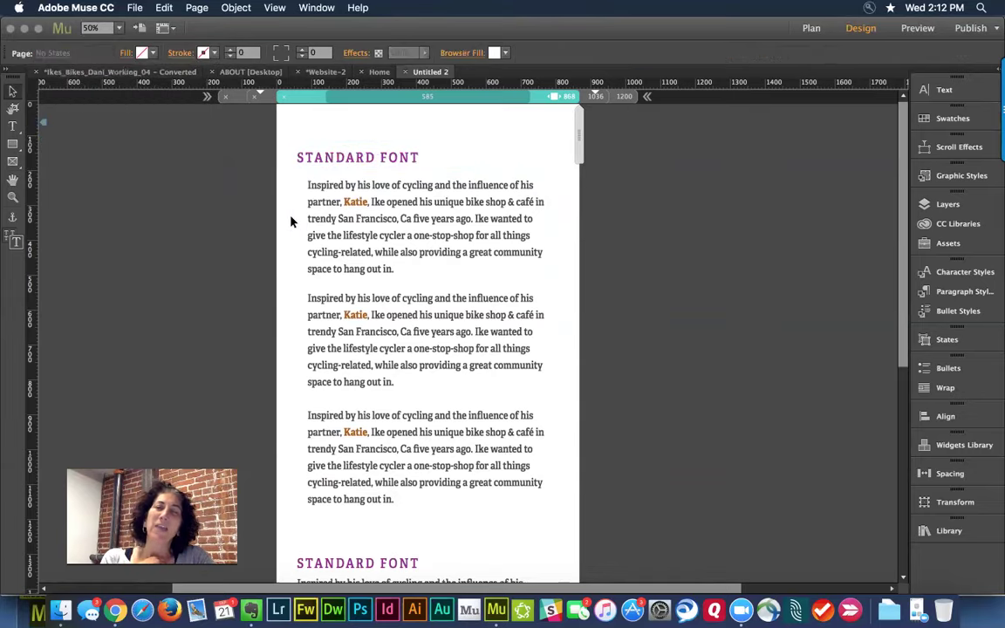
pyautogui.click(380, 157)
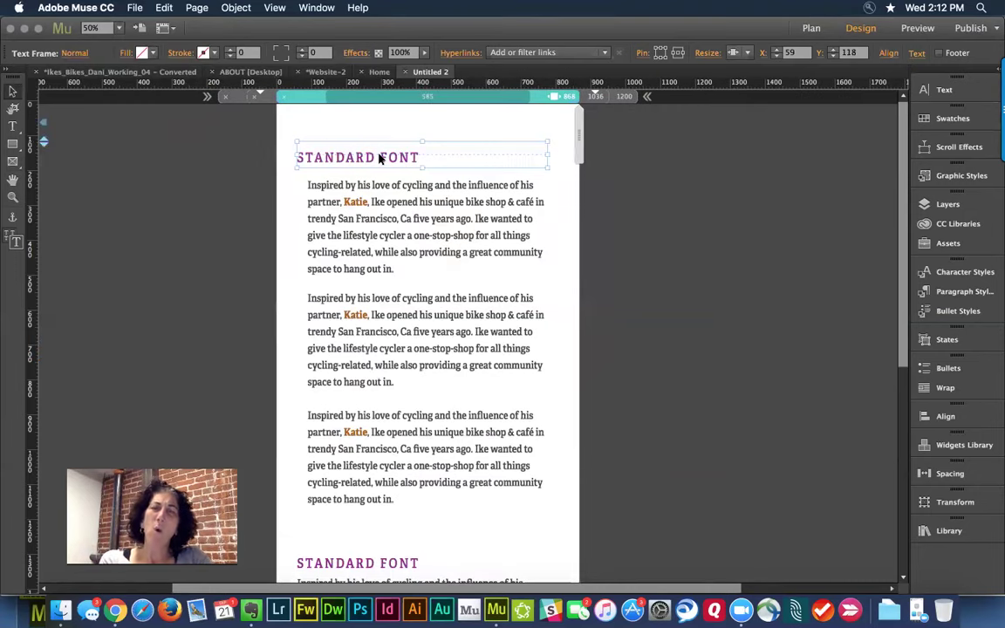
pyautogui.rightClick(380, 159)
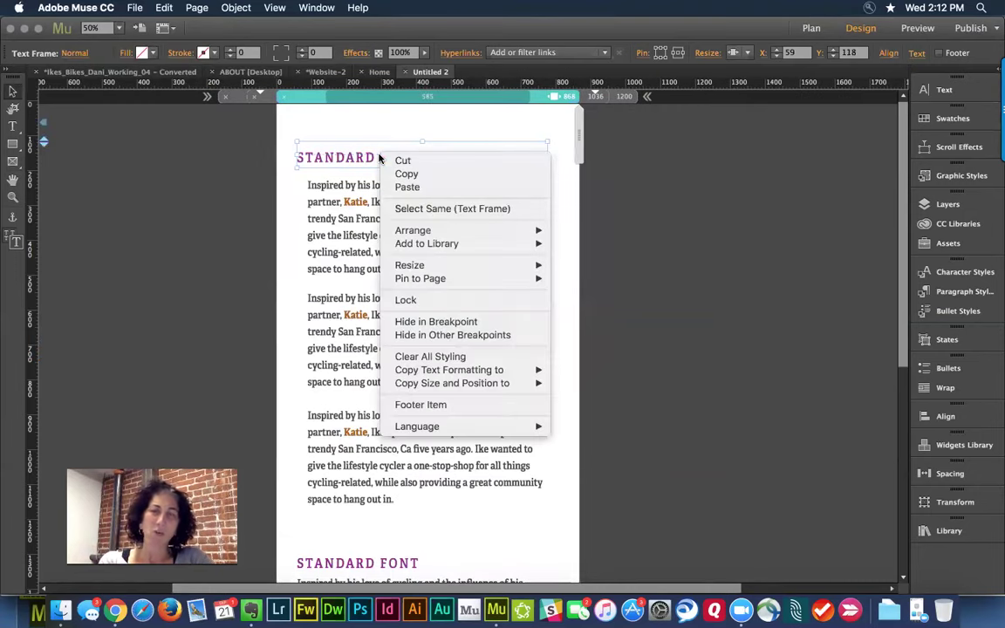
pyautogui.moveTo(454, 375)
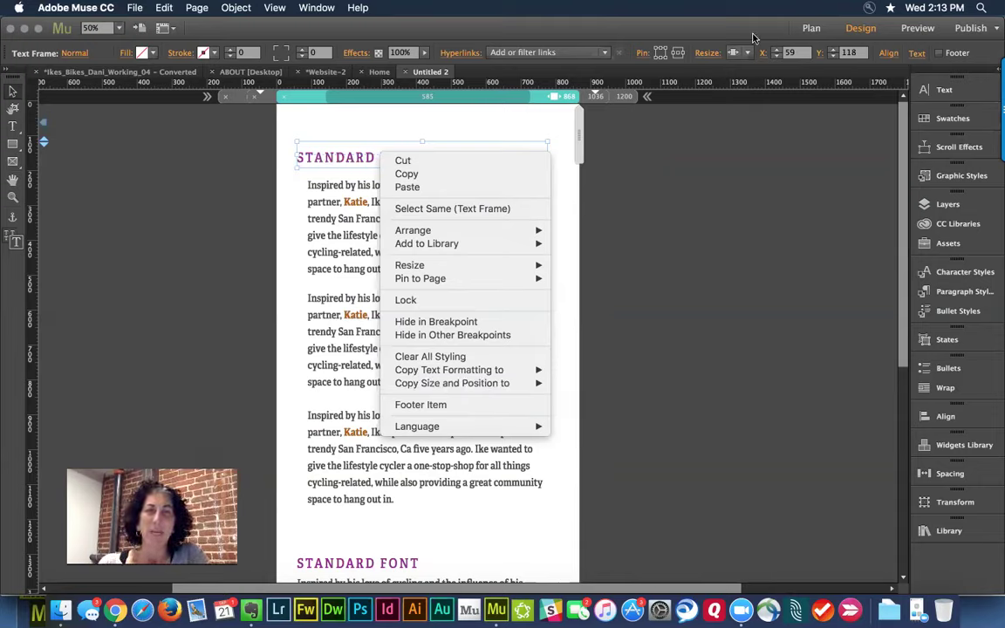
pyautogui.press('Escape')
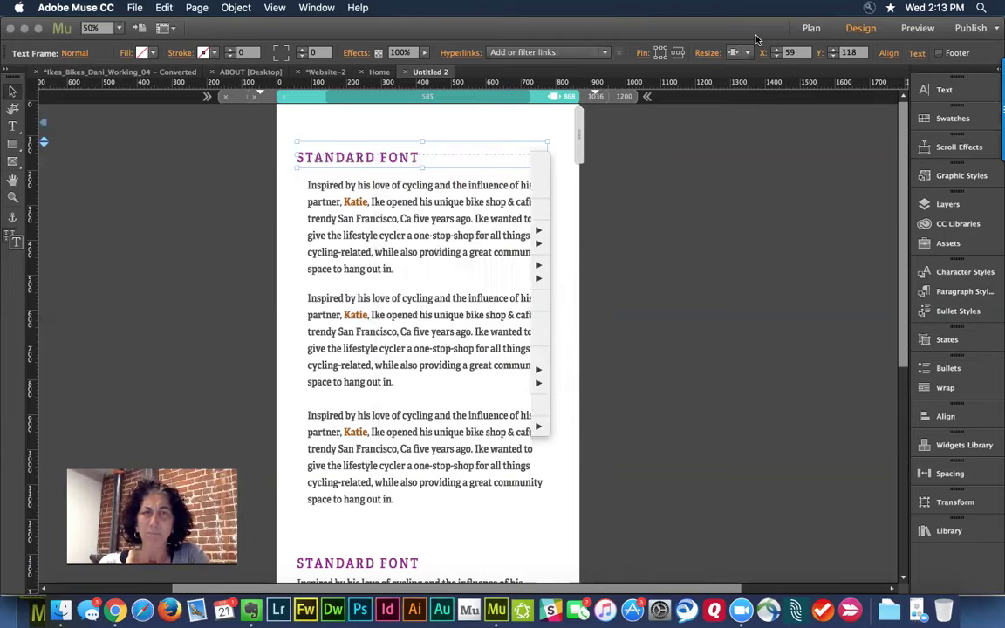